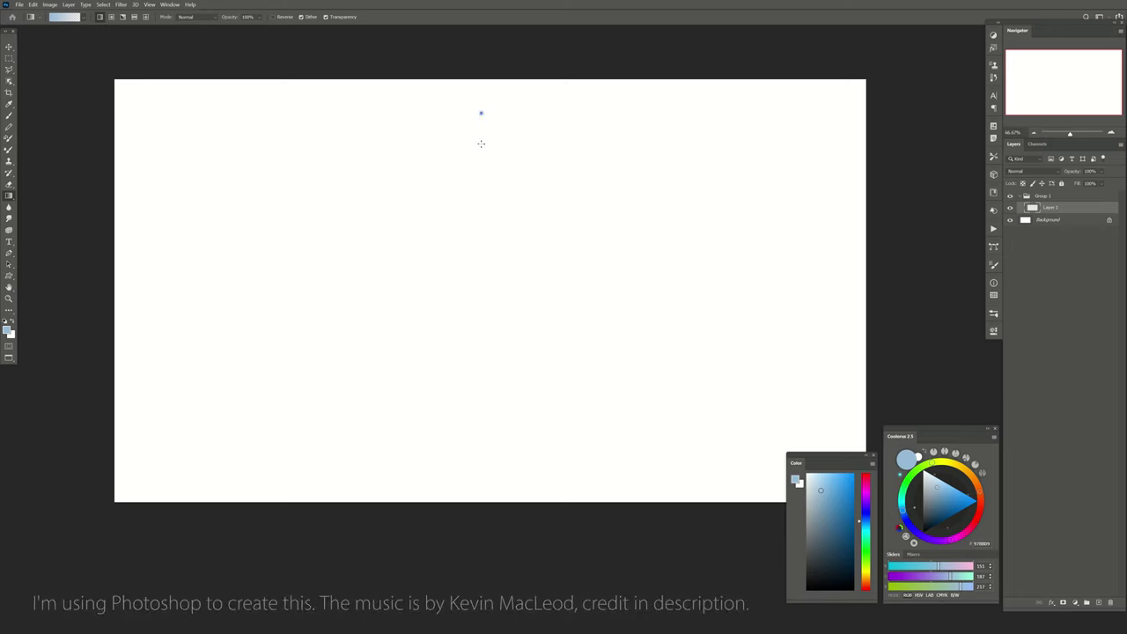
# Fill the canvas with a blue-to-white sky gradient, shifting the blue toward grey-blue
pyautogui.moveTo(481, 144); pyautogui.dragTo(482, 421)
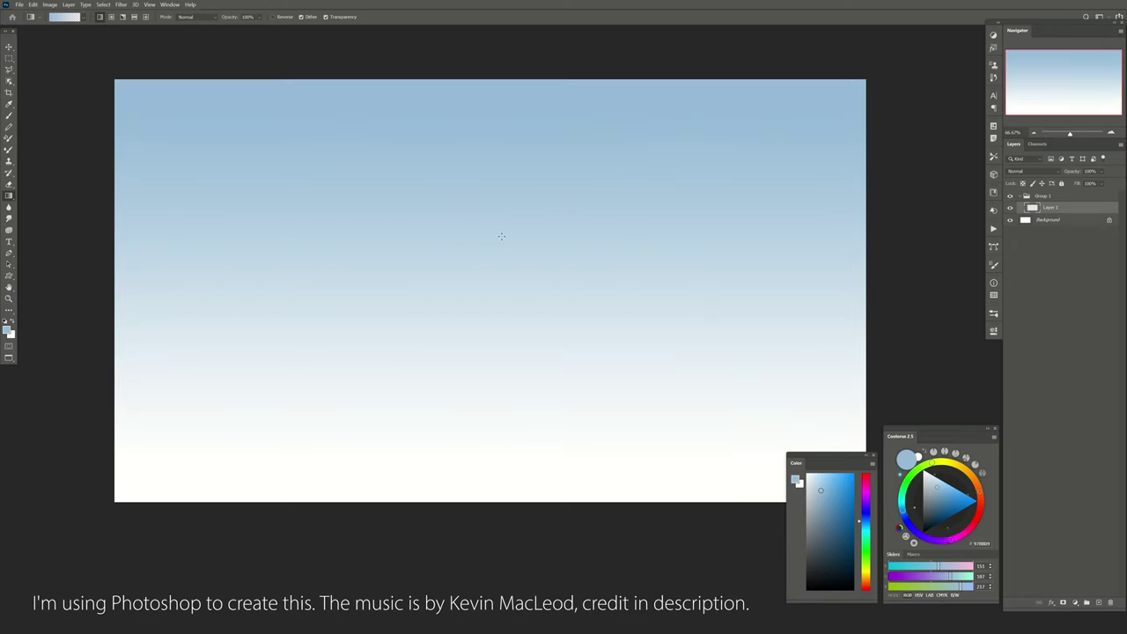
pyautogui.moveTo(497, 211); pyautogui.dragTo(498, 437)
pyautogui.click(814, 500)
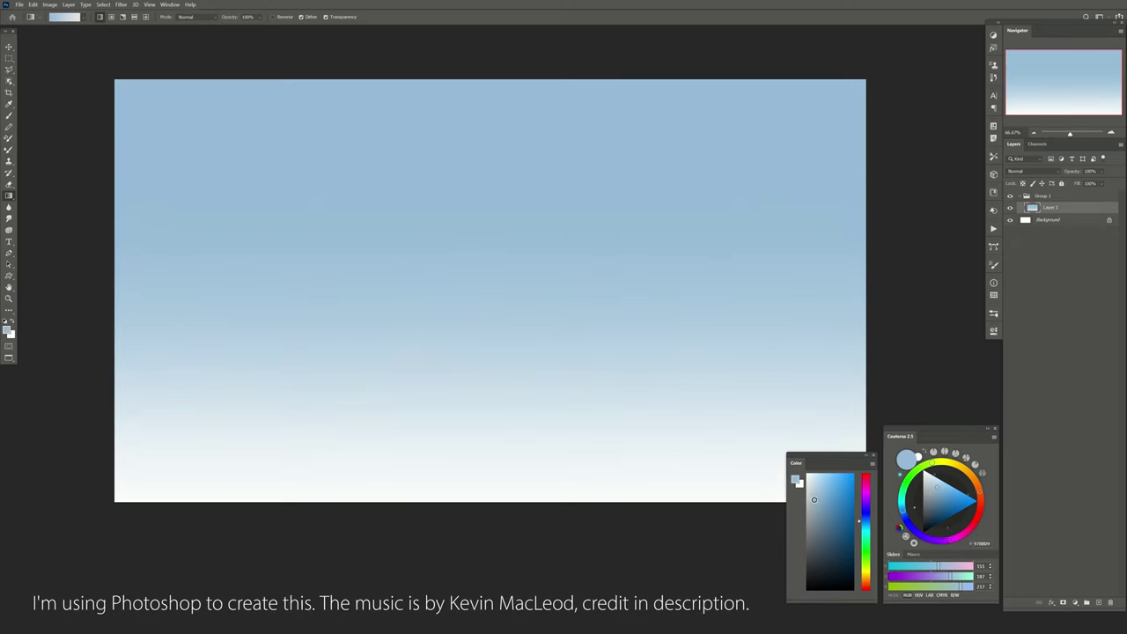
pyautogui.click(814, 502)
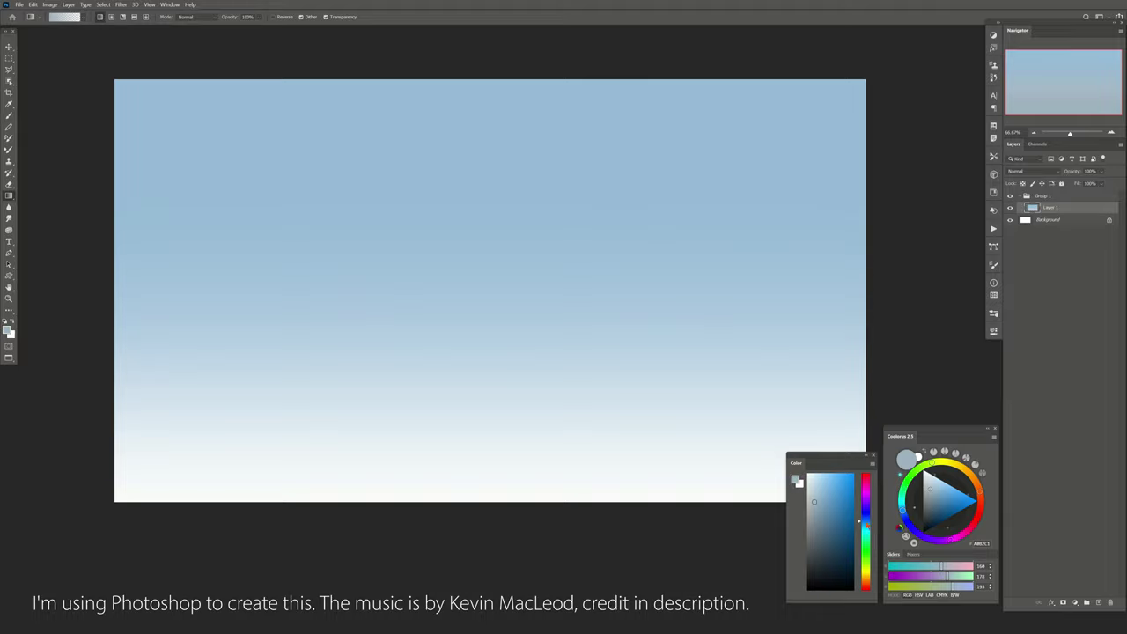
pyautogui.moveTo(814, 501); pyautogui.dragTo(826, 512)
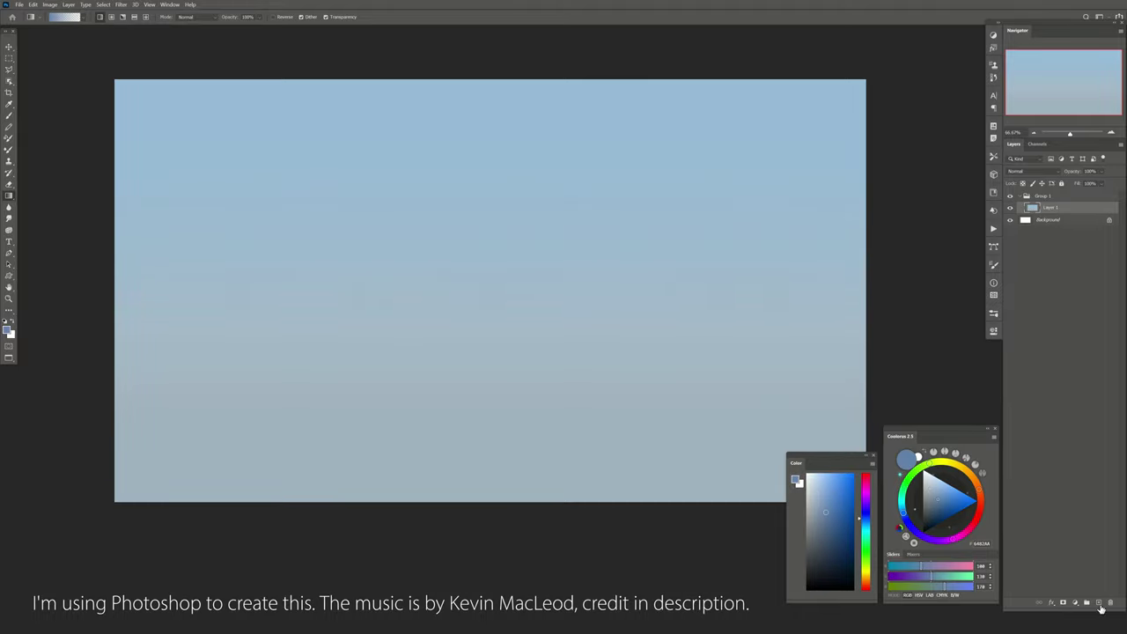
# Add a darker blue gradient layer across the top, lower its opacity, and add Layer 3
pyautogui.click(1099, 602)
pyautogui.moveTo(477, 53); pyautogui.dragTo(535, 318)
pyautogui.moveTo(1101, 172)
pyautogui.mouseDown()
pyautogui.moveTo(1069, 191)
pyautogui.moveTo(1106, 185)
pyautogui.mouseUp()
pyautogui.click(1098, 603)
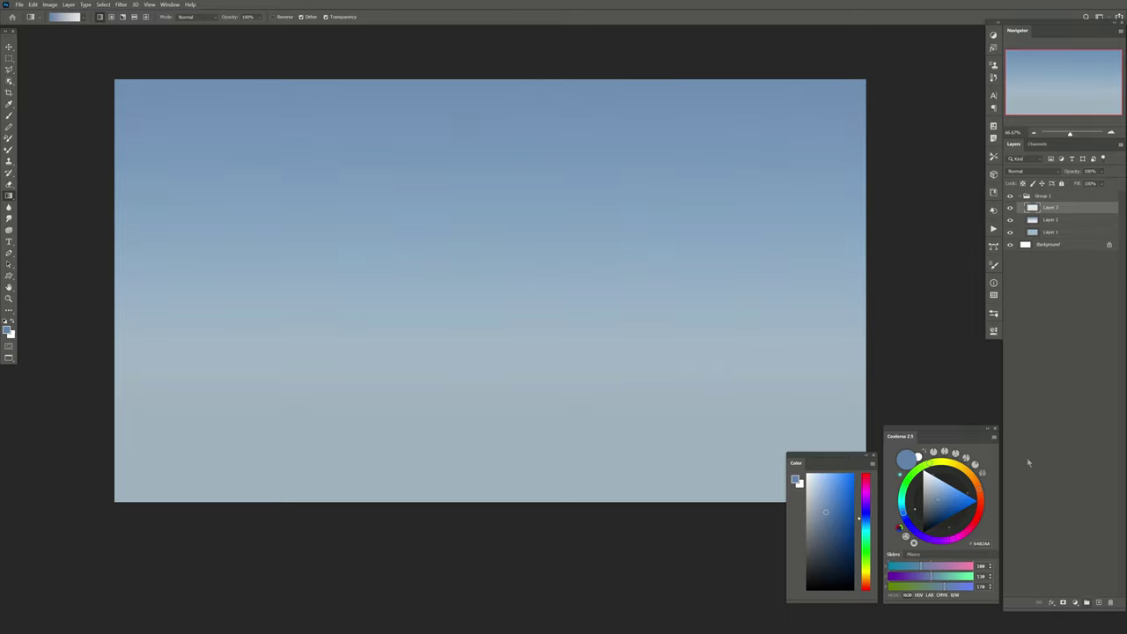
# Paint pale cream distant mountain shapes in the upper right sky with the Mixer Brush
pyautogui.press('b')
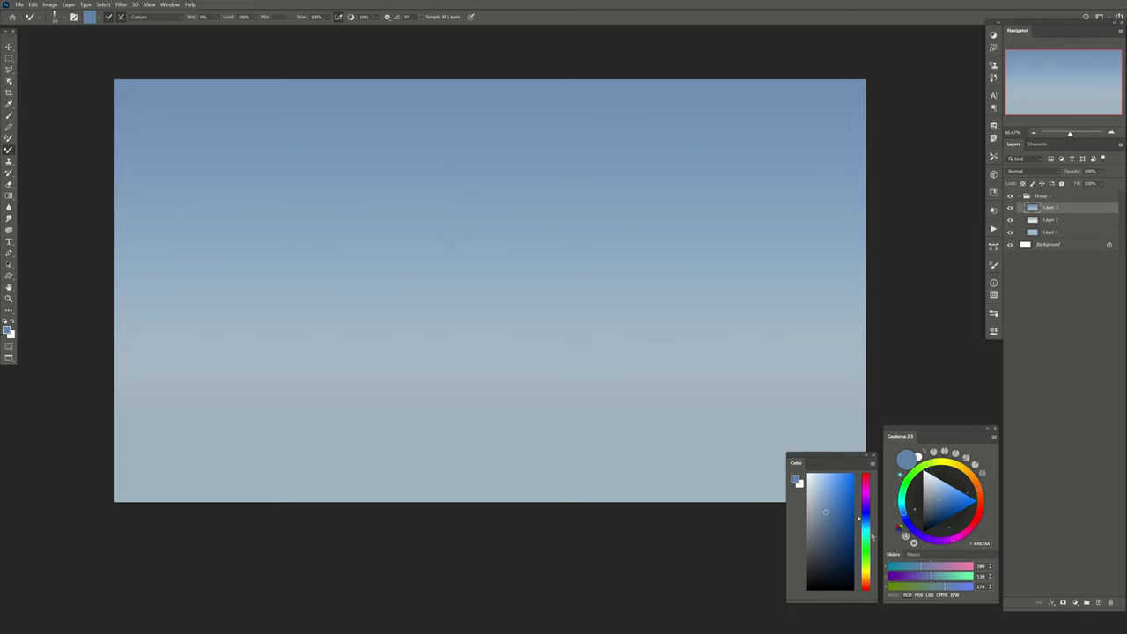
pyautogui.click(863, 574)
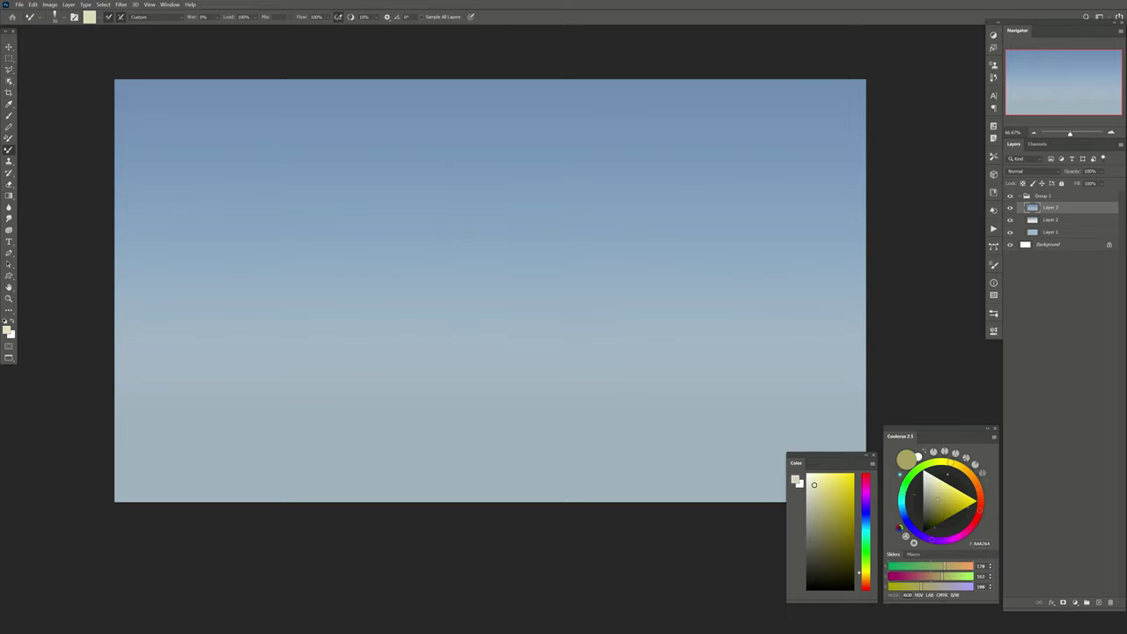
pyautogui.moveTo(846, 550); pyautogui.dragTo(812, 482)
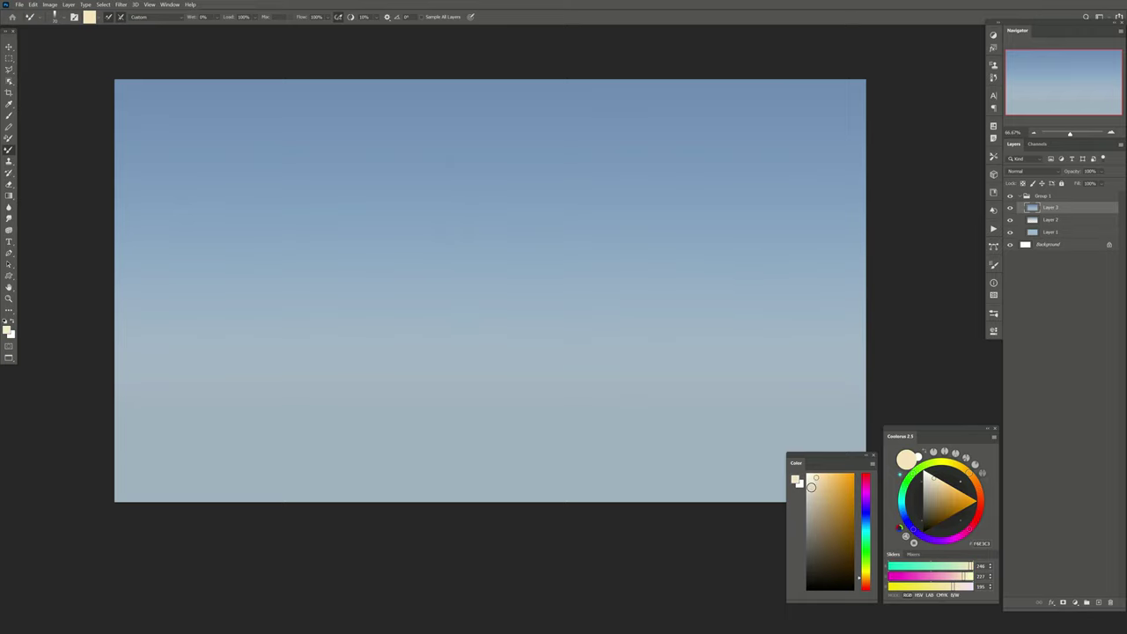
pyautogui.moveTo(689, 161)
pyautogui.mouseDown()
pyautogui.moveTo(639, 198)
pyautogui.moveTo(632, 219)
pyautogui.moveTo(701, 187)
pyautogui.mouseUp()
pyautogui.moveTo(638, 208); pyautogui.dragTo(613, 227)
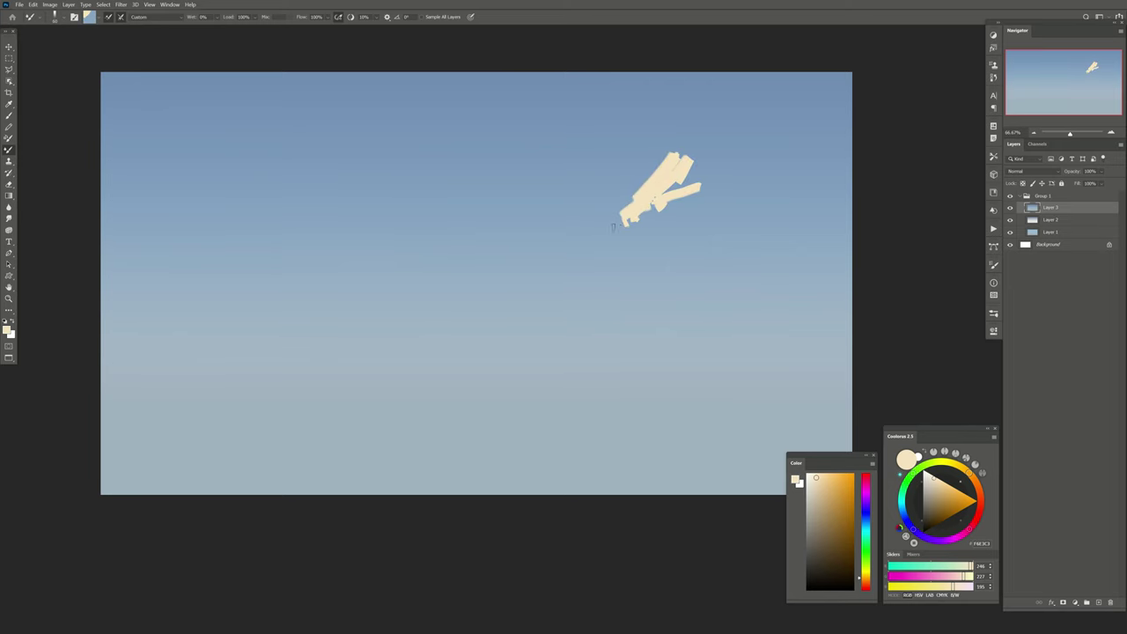
pyautogui.moveTo(695, 214)
pyautogui.mouseDown()
pyautogui.moveTo(715, 203)
pyautogui.moveTo(768, 251)
pyautogui.mouseUp()
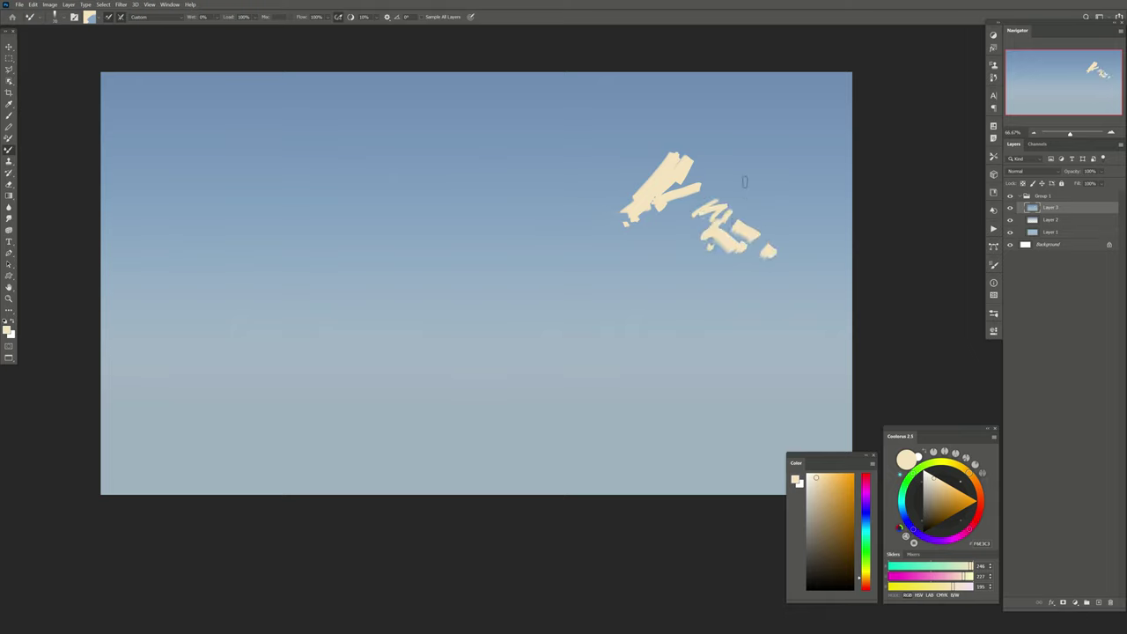
pyautogui.moveTo(745, 174)
pyautogui.mouseDown()
pyautogui.moveTo(729, 190)
pyautogui.moveTo(768, 182)
pyautogui.moveTo(821, 221)
pyautogui.moveTo(850, 203)
pyautogui.moveTo(732, 300)
pyautogui.moveTo(851, 267)
pyautogui.moveTo(842, 263)
pyautogui.mouseUp()
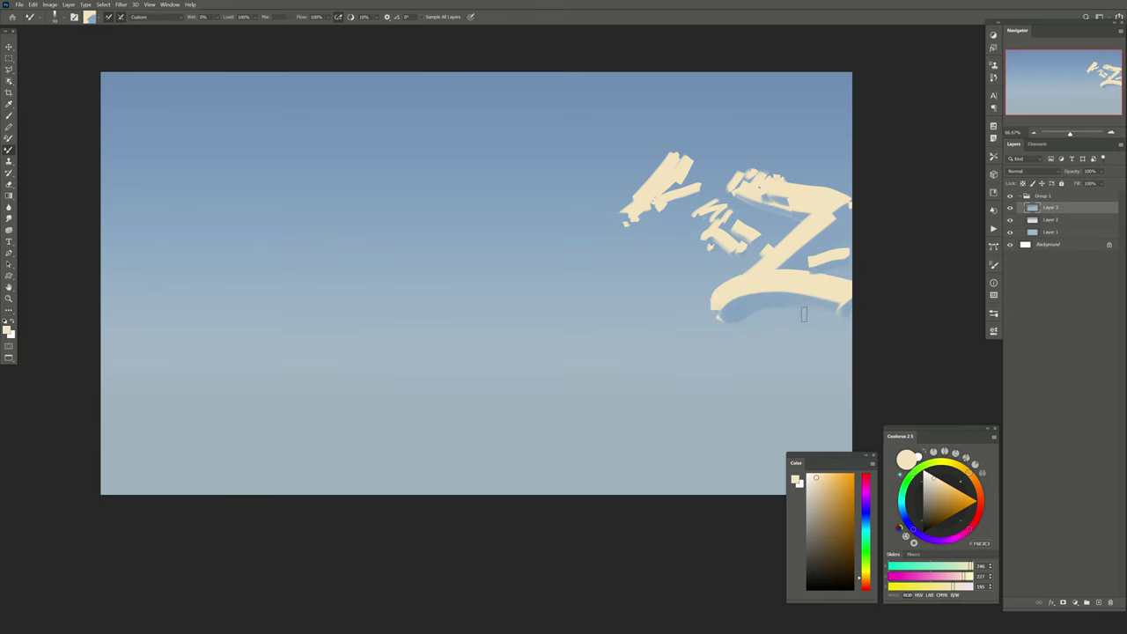
# Trim the cream shapes' lower edges with sampled sky blue
pyautogui.keyDown('alt'); pyautogui.click(803, 315); pyautogui.keyUp('alt')
pyautogui.moveTo(844, 305); pyautogui.dragTo(747, 298)
pyautogui.moveTo(847, 282)
pyautogui.mouseDown()
pyautogui.moveTo(779, 264)
pyautogui.moveTo(737, 289)
pyautogui.moveTo(715, 264)
pyautogui.moveTo(733, 250)
pyautogui.mouseUp()
# Set Layer 3's opacity to about 67% and add Layer 4
pyautogui.moveTo(1103, 173); pyautogui.dragTo(1099, 187)
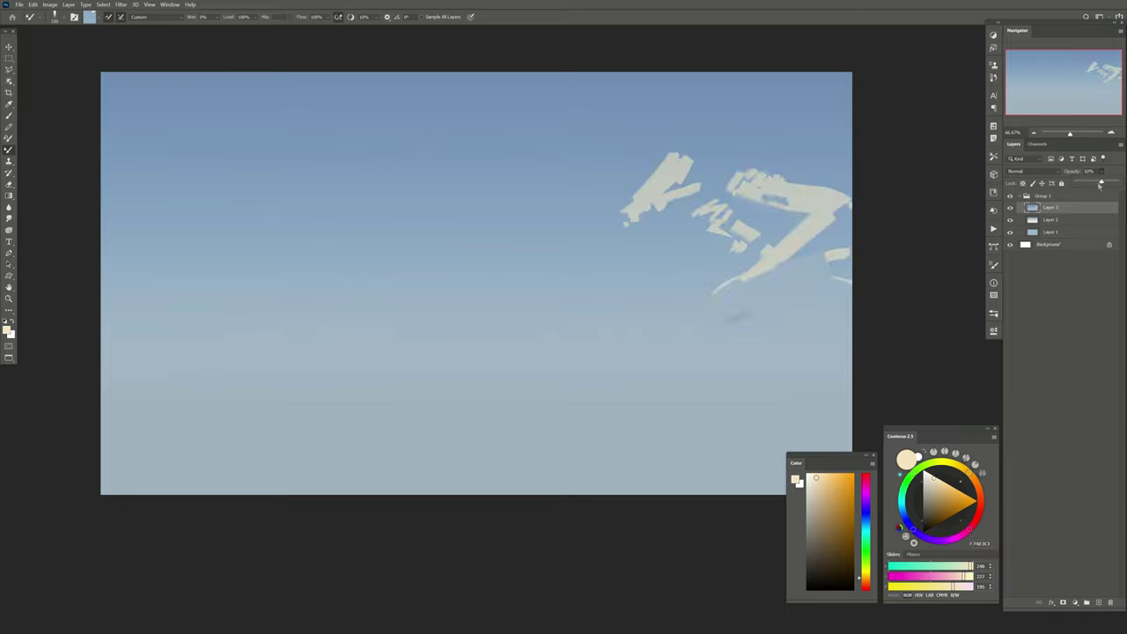
pyautogui.moveTo(1100, 187); pyautogui.dragTo(1098, 183)
pyautogui.click(1098, 602)
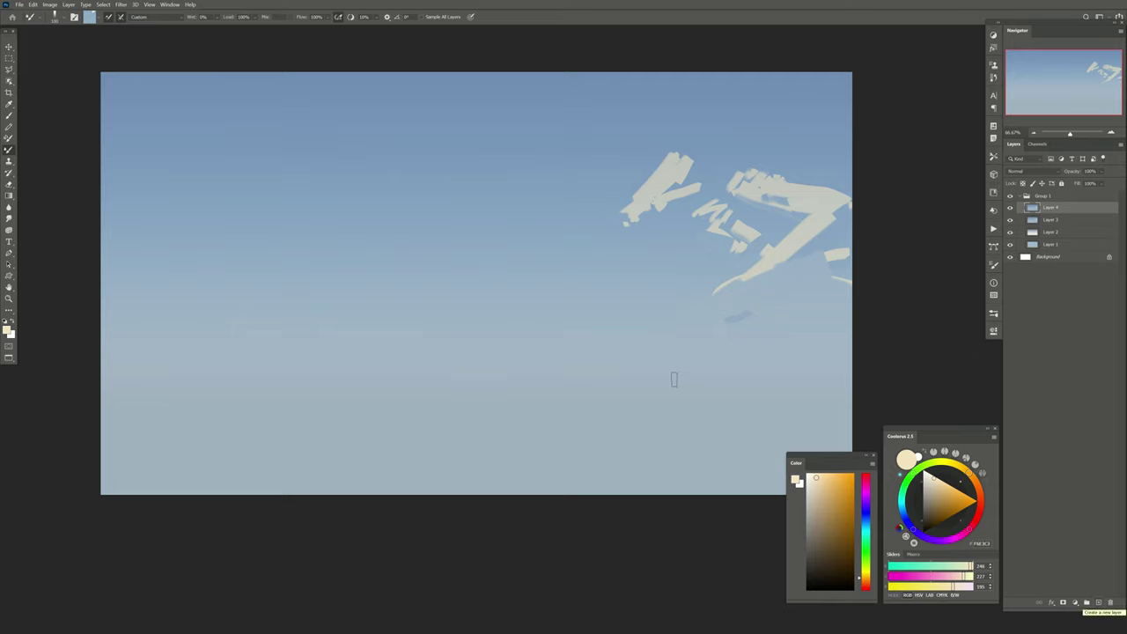
# Paint a tan horizontal block for the castle's sunlit top
pyautogui.moveTo(815, 495); pyautogui.dragTo(819, 480)
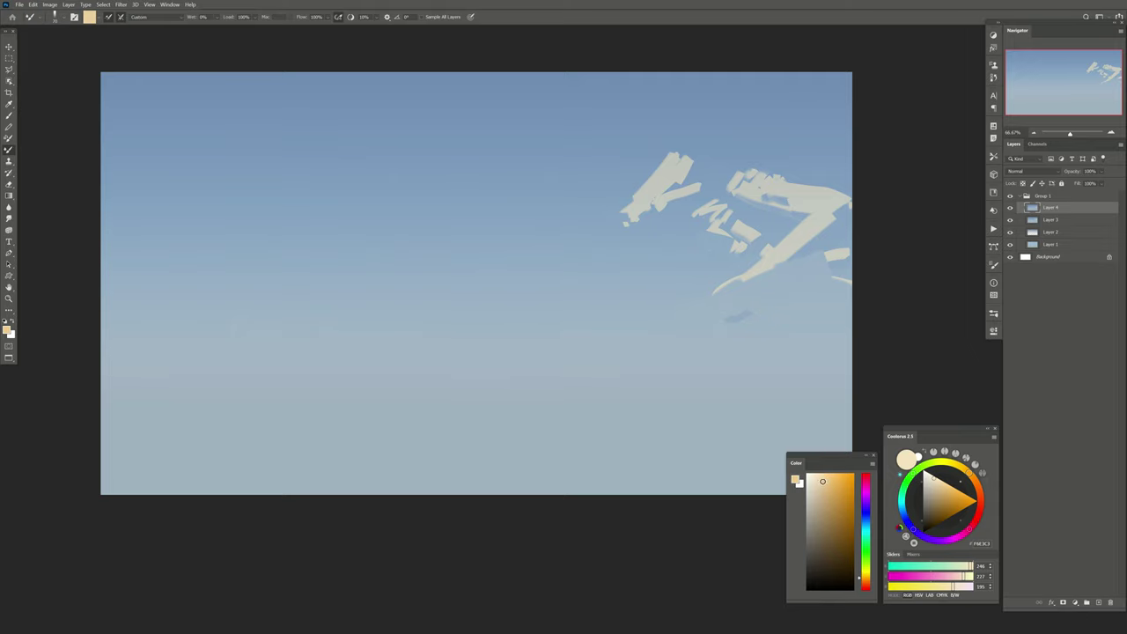
pyautogui.moveTo(534, 206)
pyautogui.mouseDown()
pyautogui.moveTo(544, 201)
pyautogui.moveTo(486, 202)
pyautogui.moveTo(545, 200)
pyautogui.moveTo(473, 200)
pyautogui.moveTo(538, 220)
pyautogui.moveTo(533, 206)
pyautogui.moveTo(536, 219)
pyautogui.moveTo(499, 215)
pyautogui.moveTo(524, 209)
pyautogui.moveTo(493, 218)
pyautogui.moveTo(507, 221)
pyautogui.moveTo(494, 207)
pyautogui.moveTo(474, 218)
pyautogui.mouseUp()
pyautogui.click(816, 481)
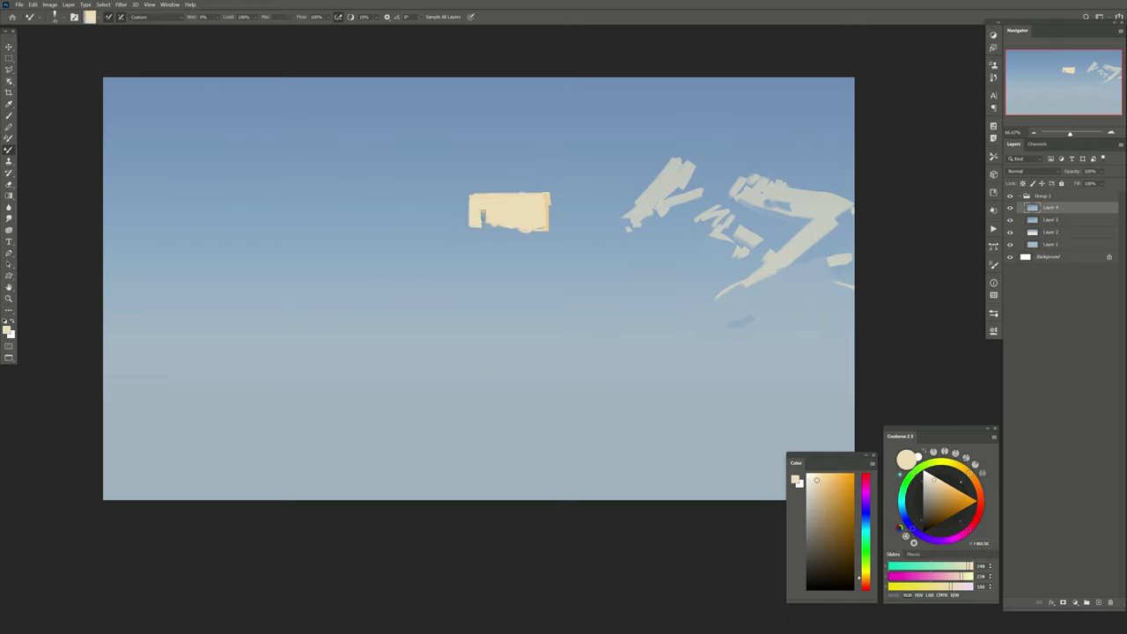
# Paint tall grey-blue shadowed walls below and beside the tan block
pyautogui.click(813, 521)
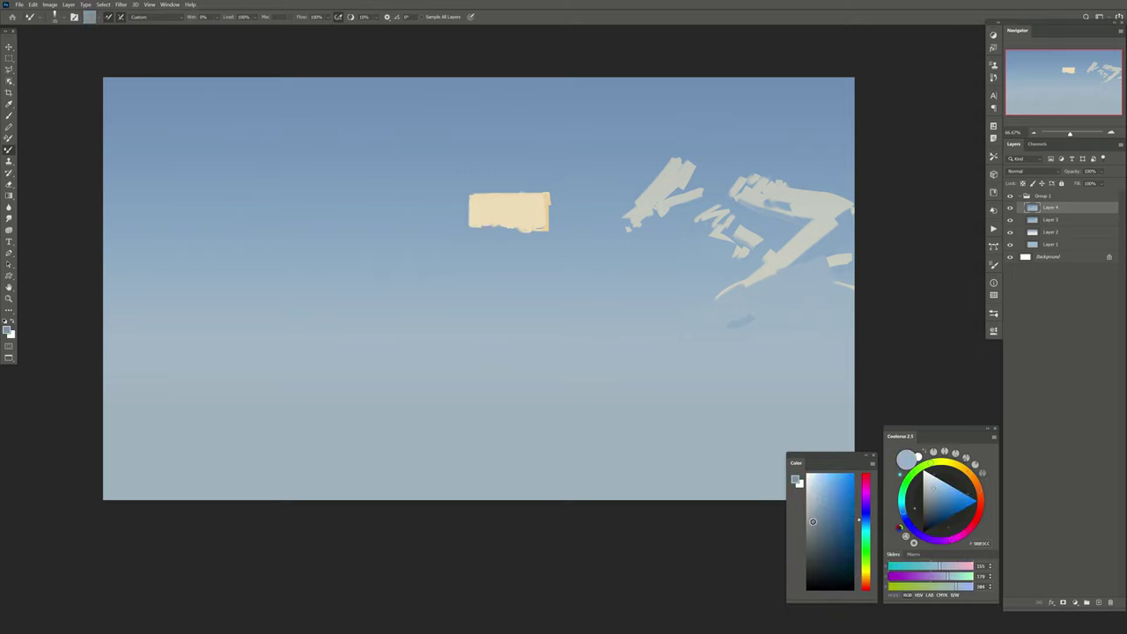
pyautogui.moveTo(550, 225)
pyautogui.mouseDown()
pyautogui.moveTo(549, 195)
pyautogui.moveTo(542, 294)
pyautogui.mouseUp()
pyautogui.moveTo(565, 195); pyautogui.dragTo(567, 307)
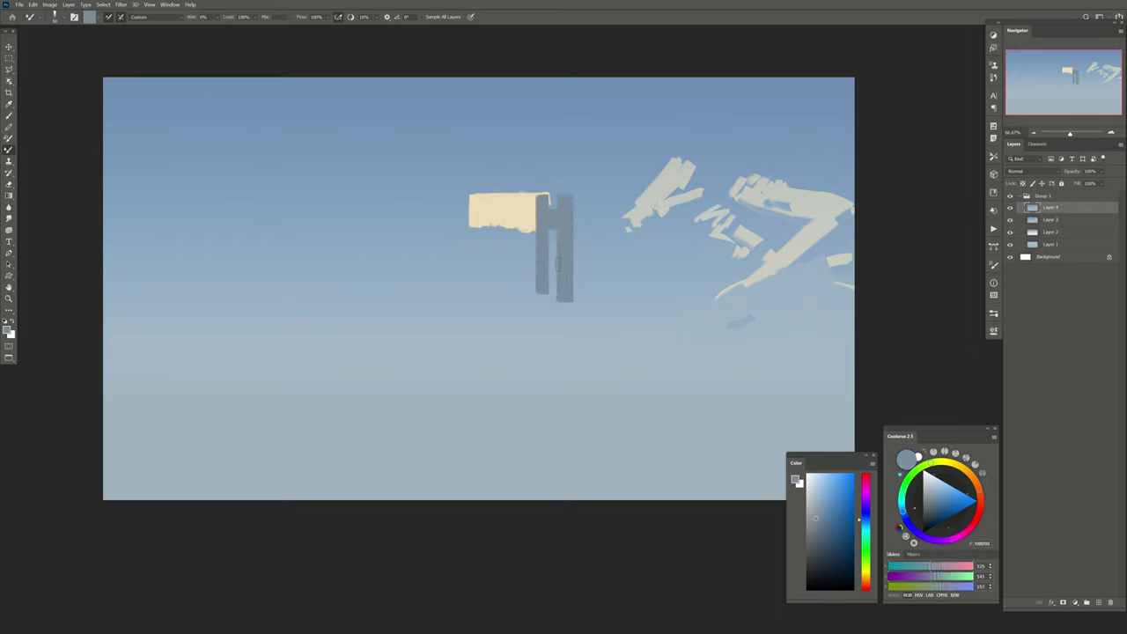
pyautogui.moveTo(552, 230); pyautogui.dragTo(551, 316)
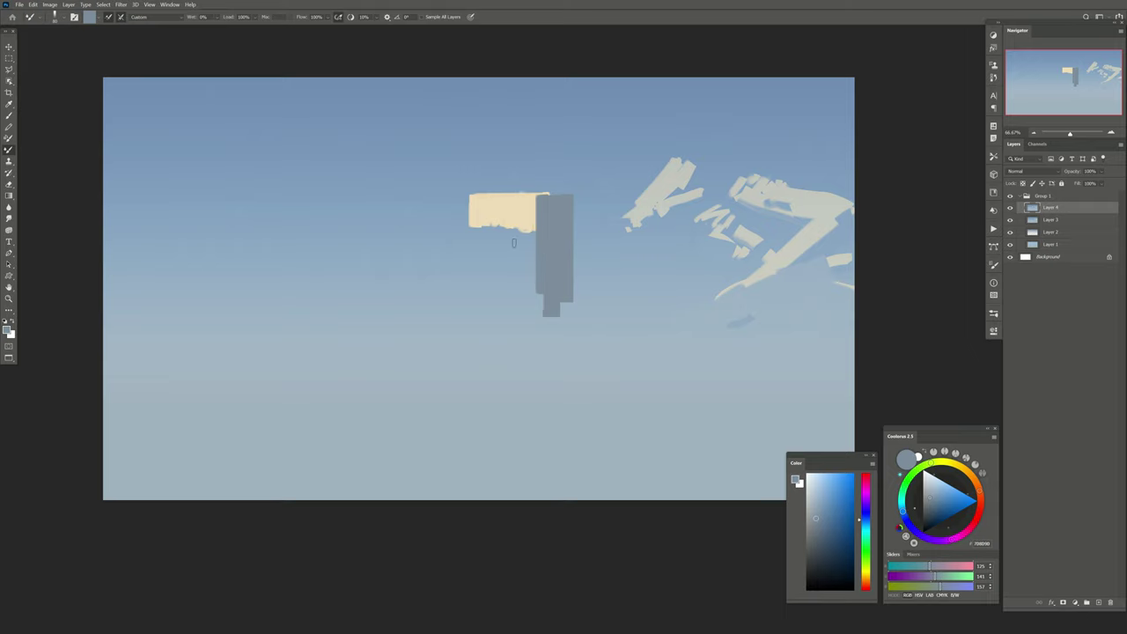
pyautogui.moveTo(529, 242); pyautogui.dragTo(476, 243)
pyautogui.moveTo(521, 273); pyautogui.dragTo(526, 317)
pyautogui.moveTo(517, 253)
pyautogui.mouseDown()
pyautogui.moveTo(491, 255)
pyautogui.moveTo(492, 313)
pyautogui.mouseUp()
pyautogui.moveTo(508, 258); pyautogui.dragTo(512, 317)
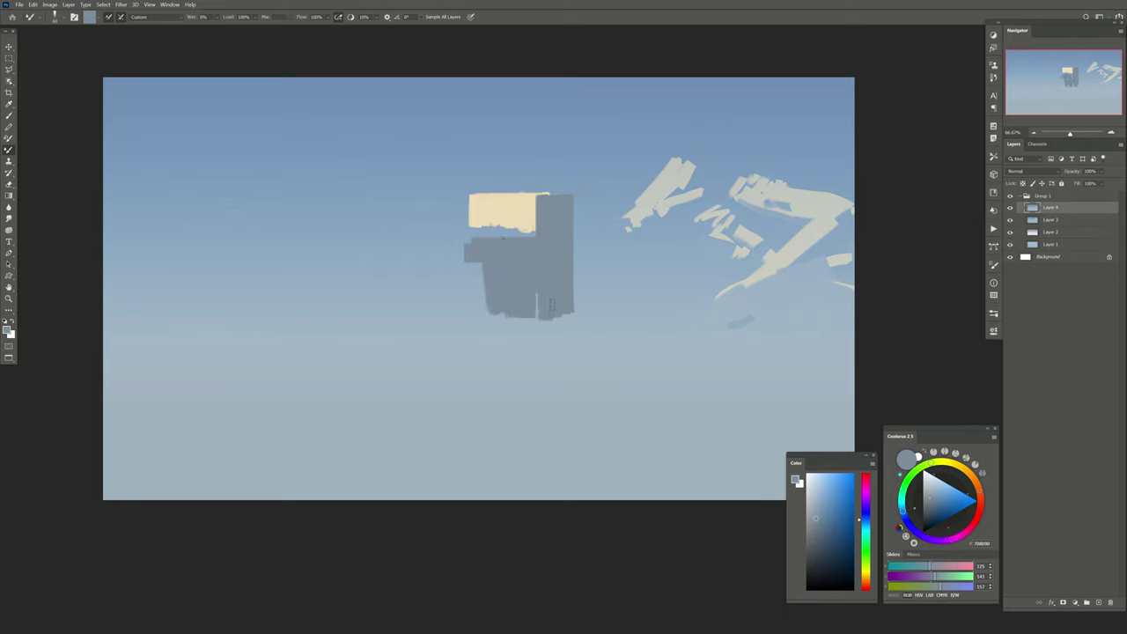
# Block in a lower grey-blue mass below the castle walls
pyautogui.moveTo(598, 337); pyautogui.dragTo(598, 395)
pyautogui.moveTo(555, 339)
pyautogui.mouseDown()
pyautogui.moveTo(610, 342)
pyautogui.moveTo(658, 397)
pyautogui.moveTo(635, 369)
pyautogui.moveTo(648, 414)
pyautogui.mouseUp()
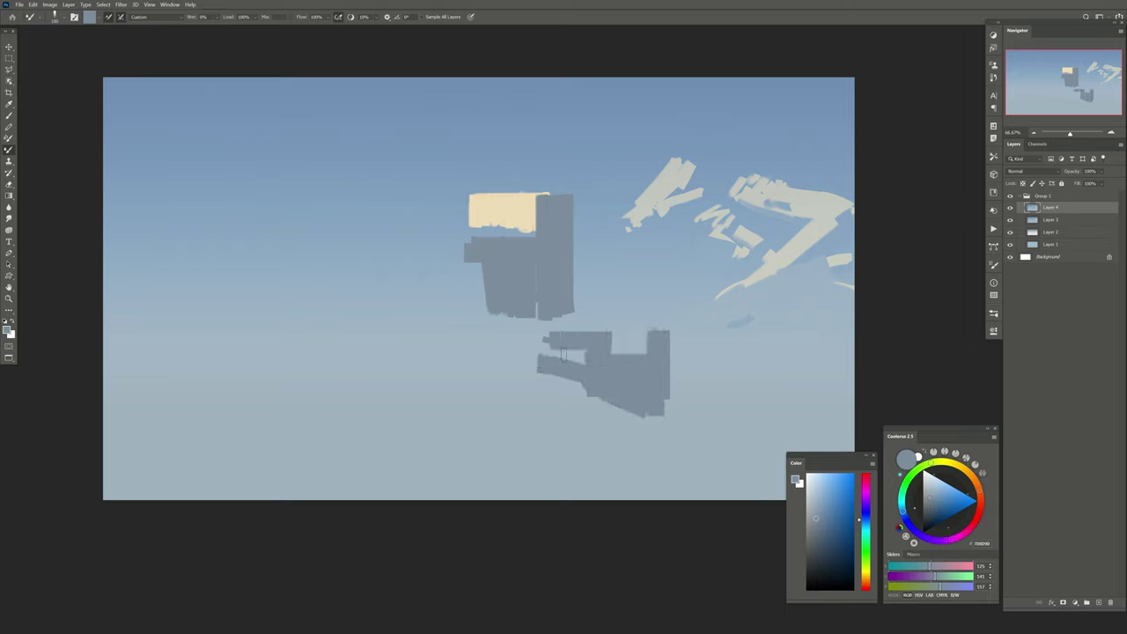
pyautogui.moveTo(586, 352)
pyautogui.mouseDown()
pyautogui.moveTo(537, 379)
pyautogui.moveTo(537, 333)
pyautogui.mouseUp()
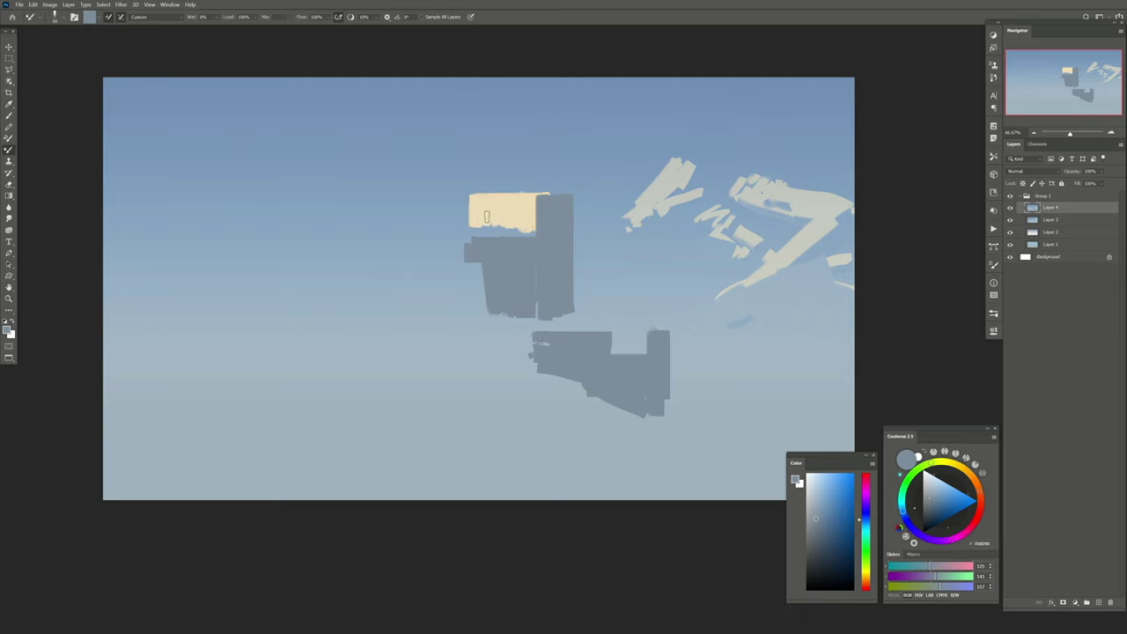
# Sample cream and beige shades from the castle top, alternating round and mixer brushes
pyautogui.keyDown('alt'); pyautogui.click(488, 216); pyautogui.keyUp('alt')
pyautogui.keyDown('alt'); pyautogui.click(519, 210); pyautogui.keyUp('alt')
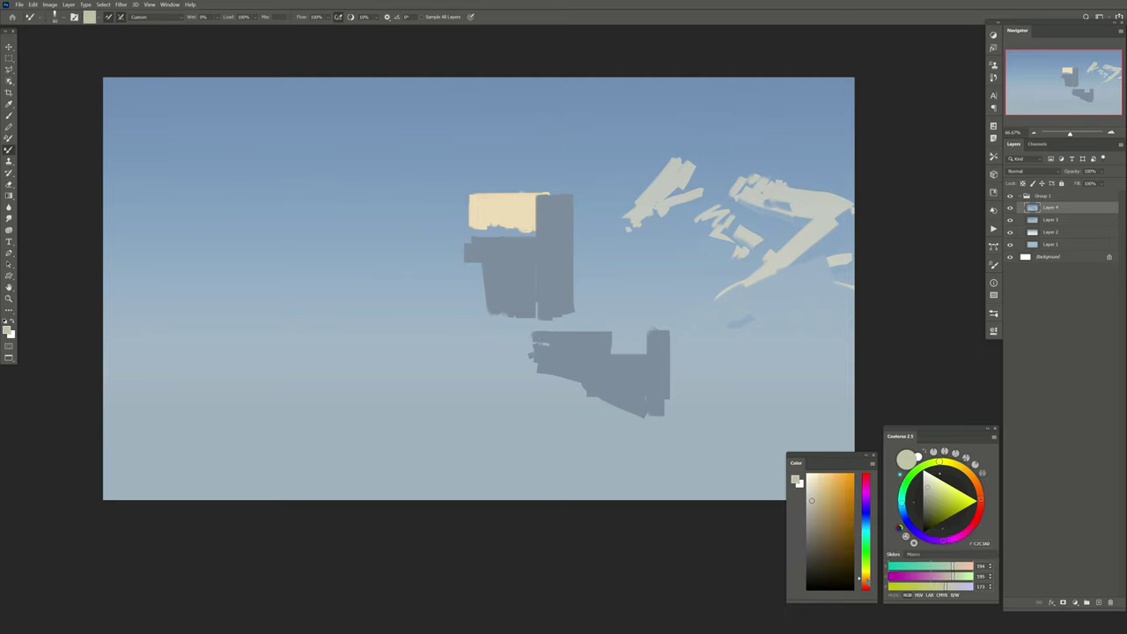
pyautogui.keyDown('alt'); pyautogui.click(502, 210); pyautogui.keyUp('alt')
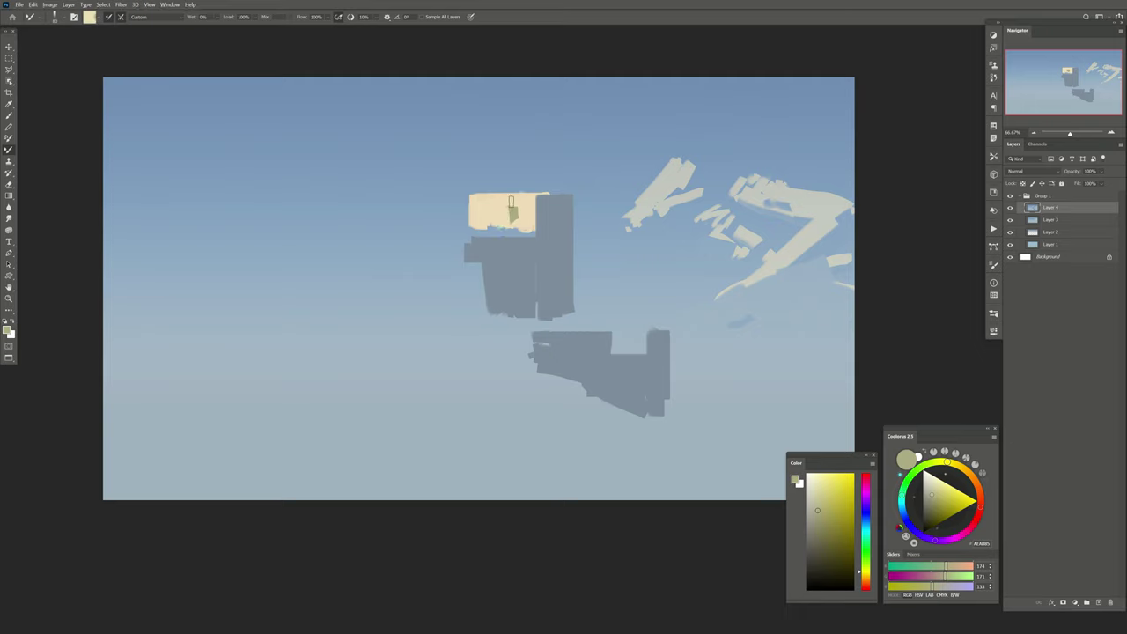
pyautogui.click(9, 116)
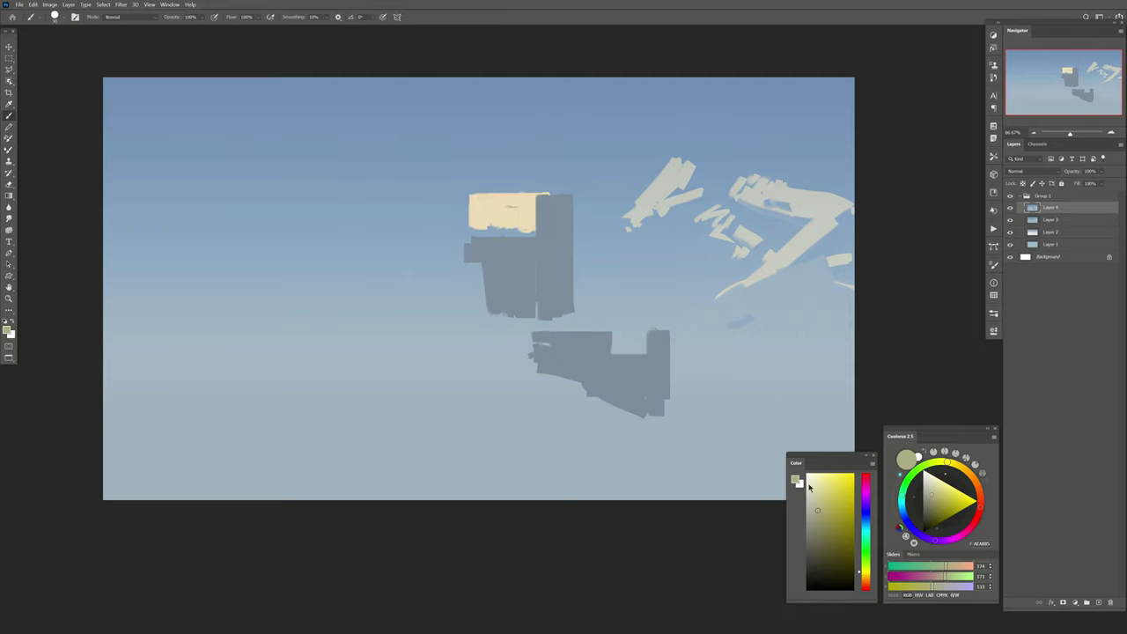
pyautogui.moveTo(510, 207)
pyautogui.mouseDown()
pyautogui.moveTo(511, 226)
pyautogui.moveTo(476, 222)
pyautogui.moveTo(480, 207)
pyautogui.moveTo(533, 213)
pyautogui.mouseUp()
pyautogui.keyDown('alt'); pyautogui.click(515, 215); pyautogui.keyUp('alt')
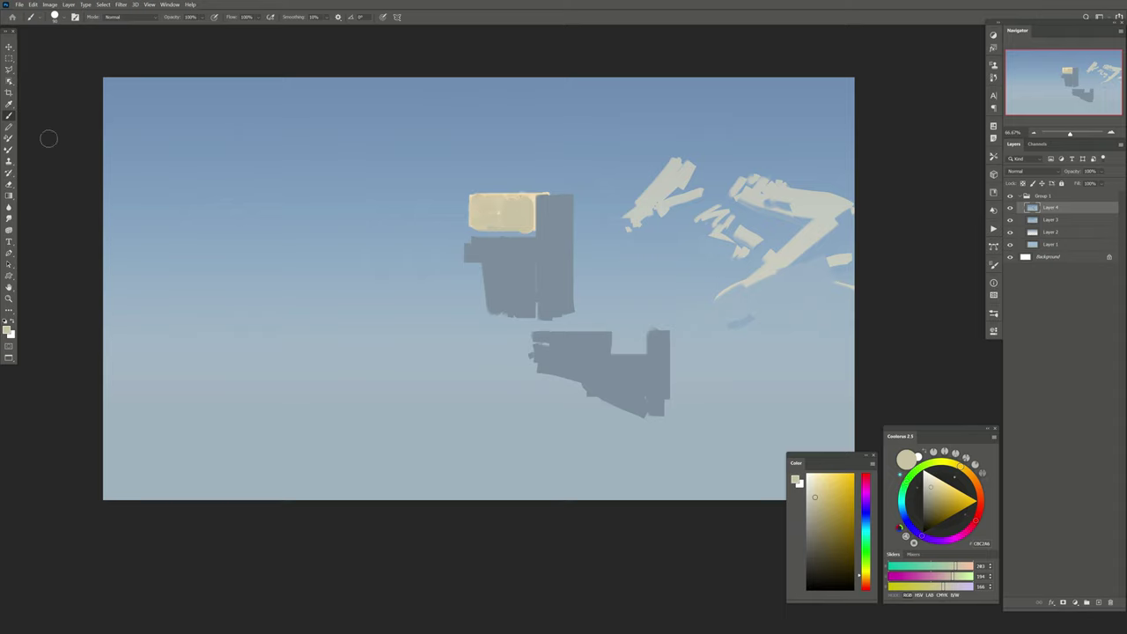
pyautogui.click(8, 150)
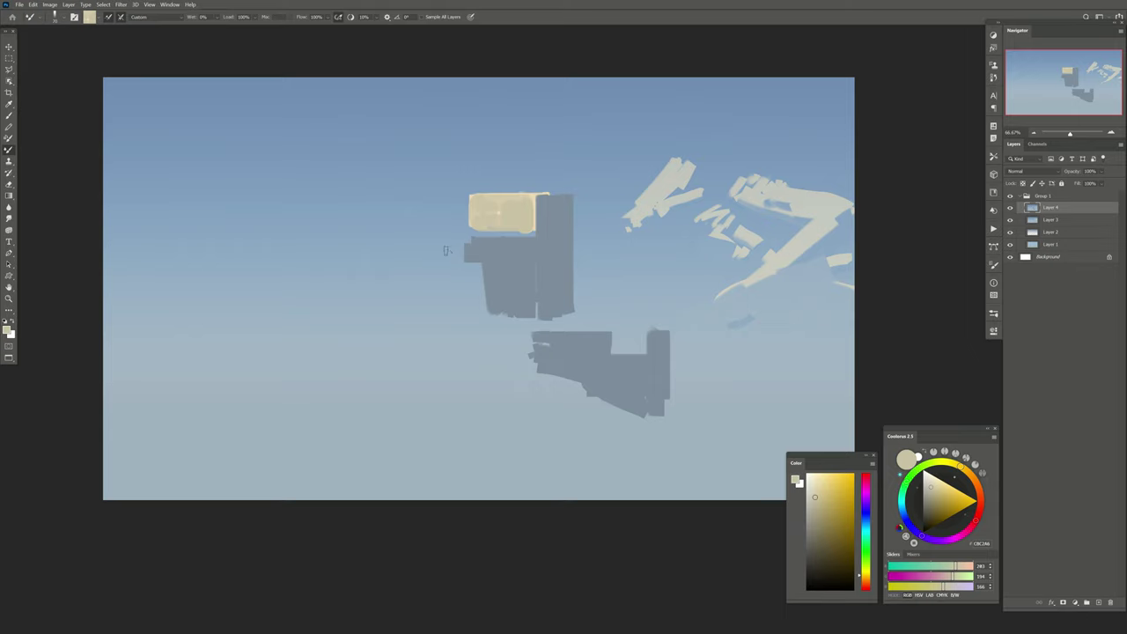
# Paint a large cream wall block left of the grey-blue walls
pyautogui.moveTo(446, 231); pyautogui.dragTo(446, 313)
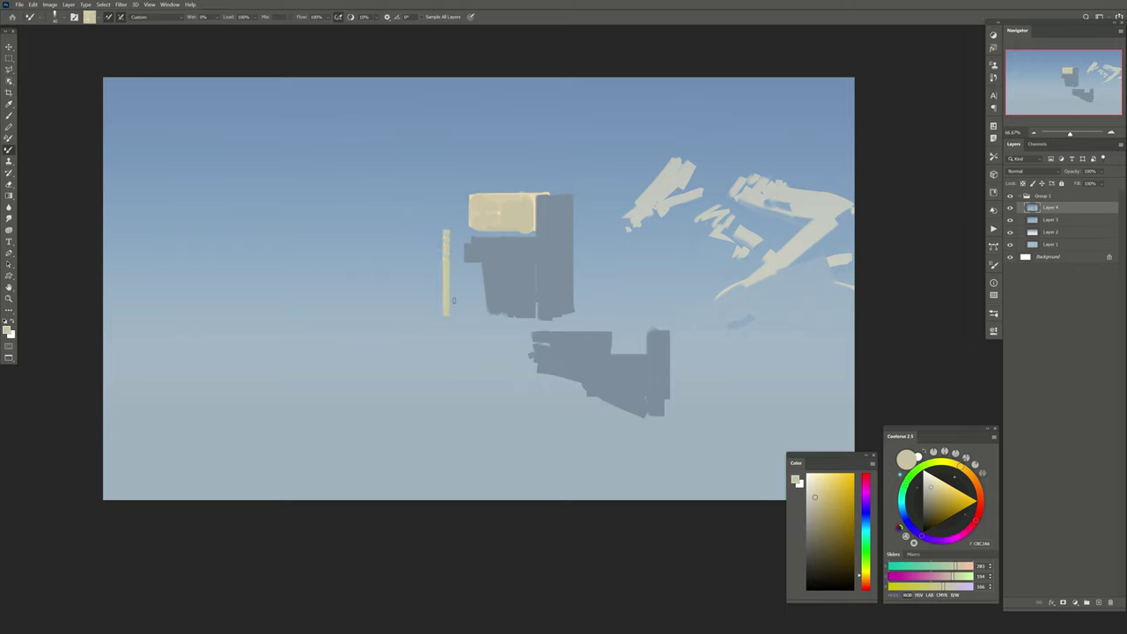
pyautogui.keyDown('alt'); pyautogui.click(517, 254); pyautogui.keyUp('alt')
pyautogui.moveTo(528, 232)
pyautogui.mouseDown()
pyautogui.moveTo(461, 256)
pyautogui.moveTo(457, 290)
pyautogui.mouseUp()
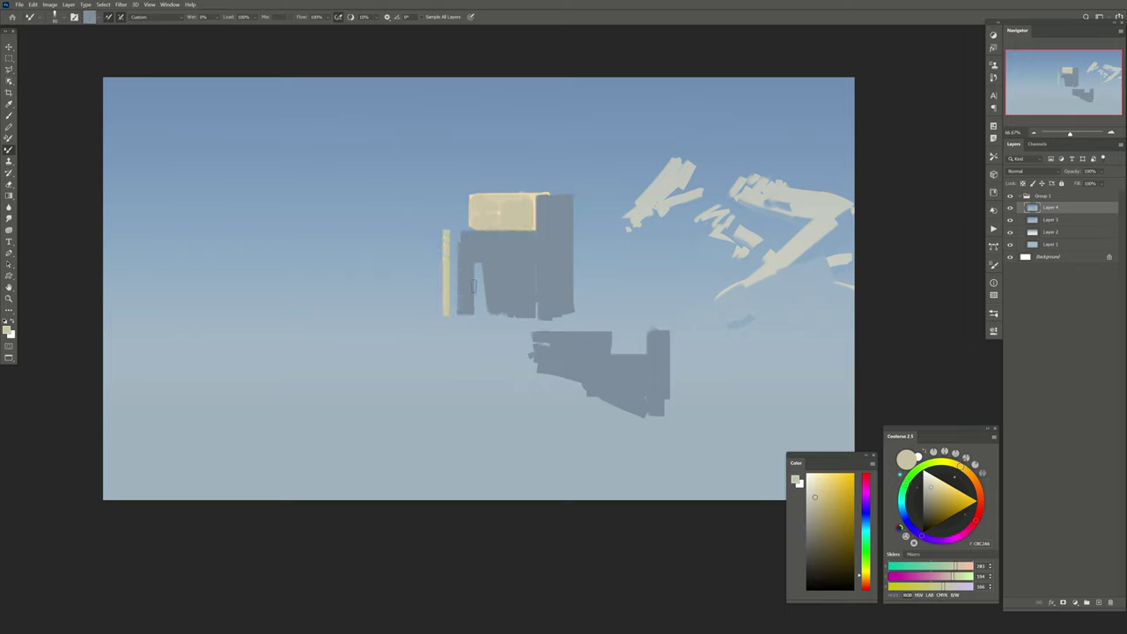
pyautogui.keyDown('alt'); pyautogui.click(500, 203); pyautogui.keyUp('alt')
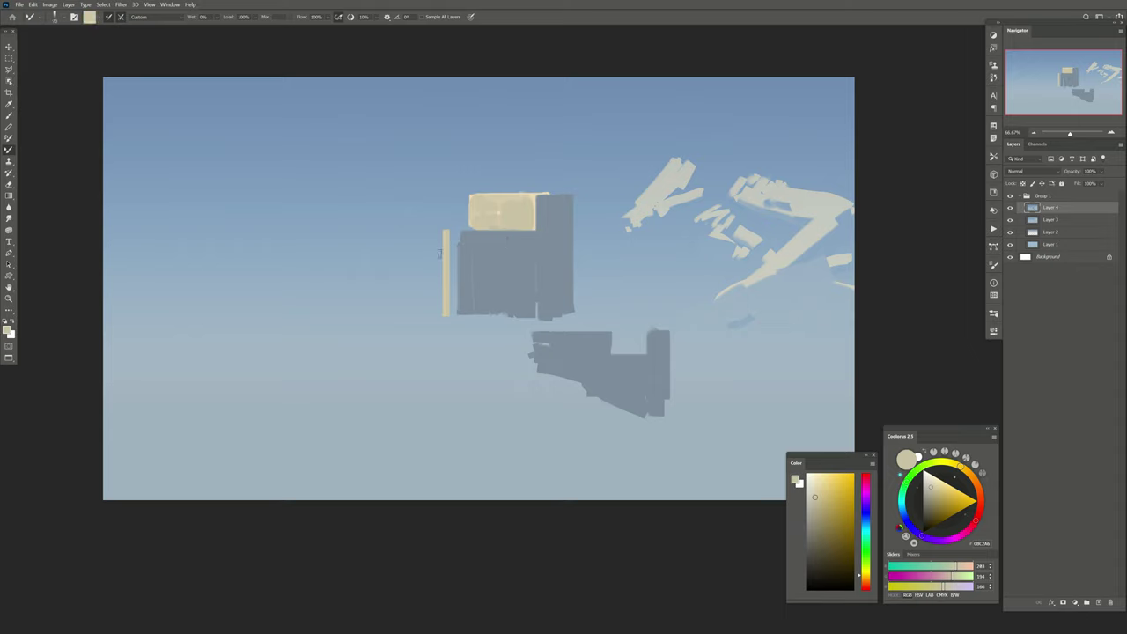
pyautogui.moveTo(425, 243)
pyautogui.mouseDown()
pyautogui.moveTo(440, 245)
pyautogui.moveTo(431, 312)
pyautogui.moveTo(417, 303)
pyautogui.moveTo(422, 251)
pyautogui.moveTo(371, 250)
pyautogui.moveTo(362, 265)
pyautogui.moveTo(359, 331)
pyautogui.moveTo(404, 319)
pyautogui.mouseUp()
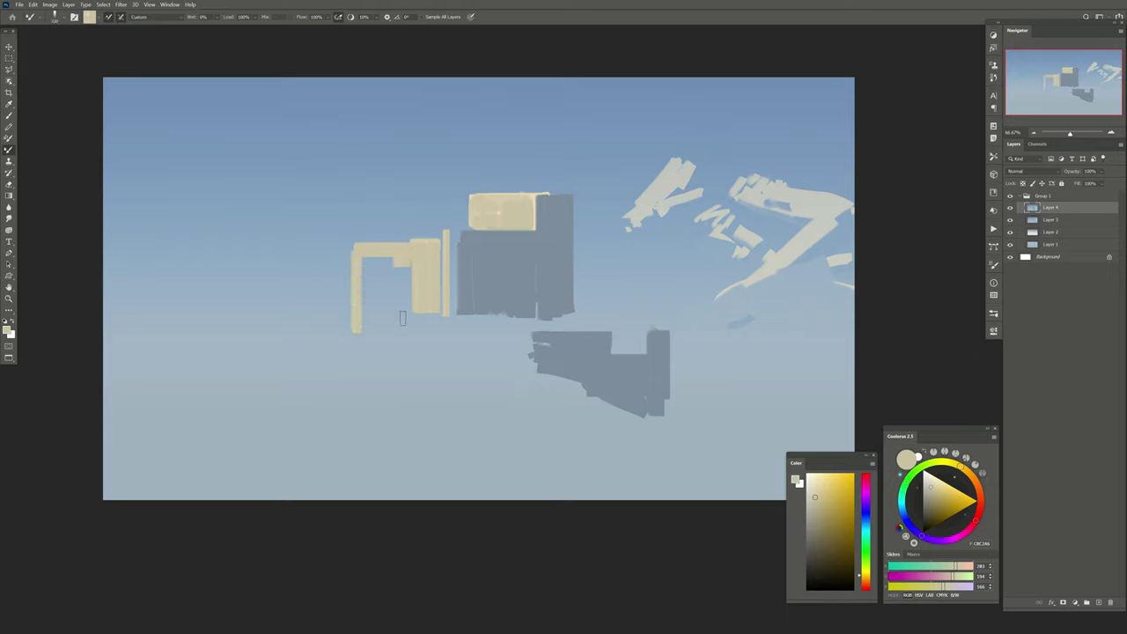
pyautogui.moveTo(385, 257)
pyautogui.mouseDown()
pyautogui.moveTo(385, 319)
pyautogui.moveTo(347, 366)
pyautogui.moveTo(480, 339)
pyautogui.mouseUp()
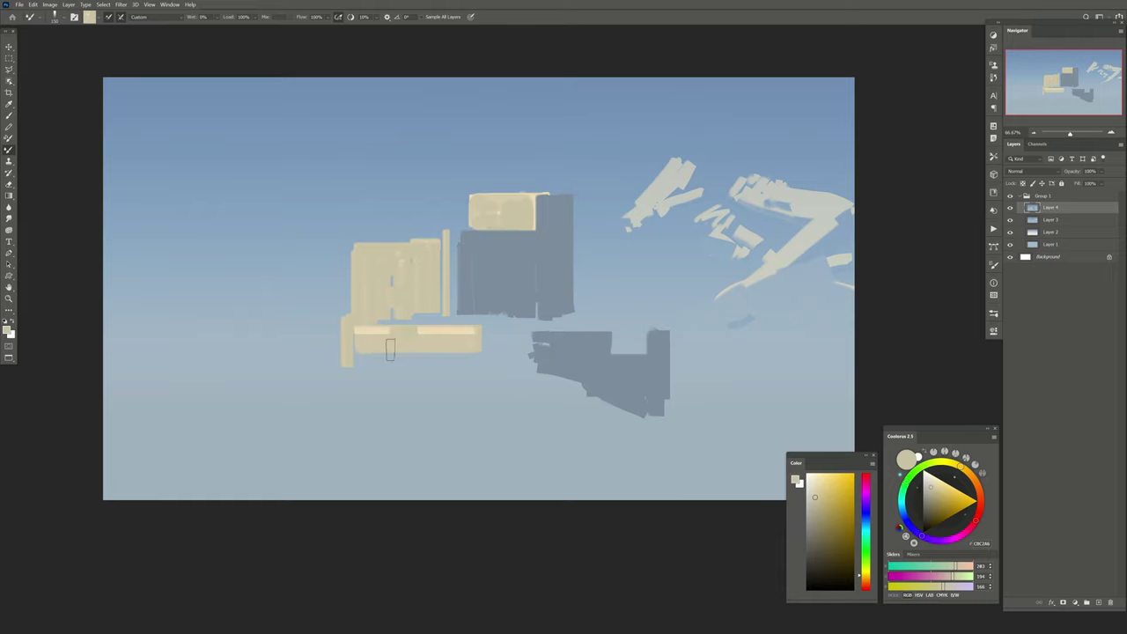
# Brighten the seam between cream and grey blocks and lighten the top block
pyautogui.moveTo(398, 341); pyautogui.dragTo(371, 317)
pyautogui.moveTo(444, 325); pyautogui.dragTo(441, 234)
pyautogui.moveTo(444, 324); pyautogui.dragTo(443, 243)
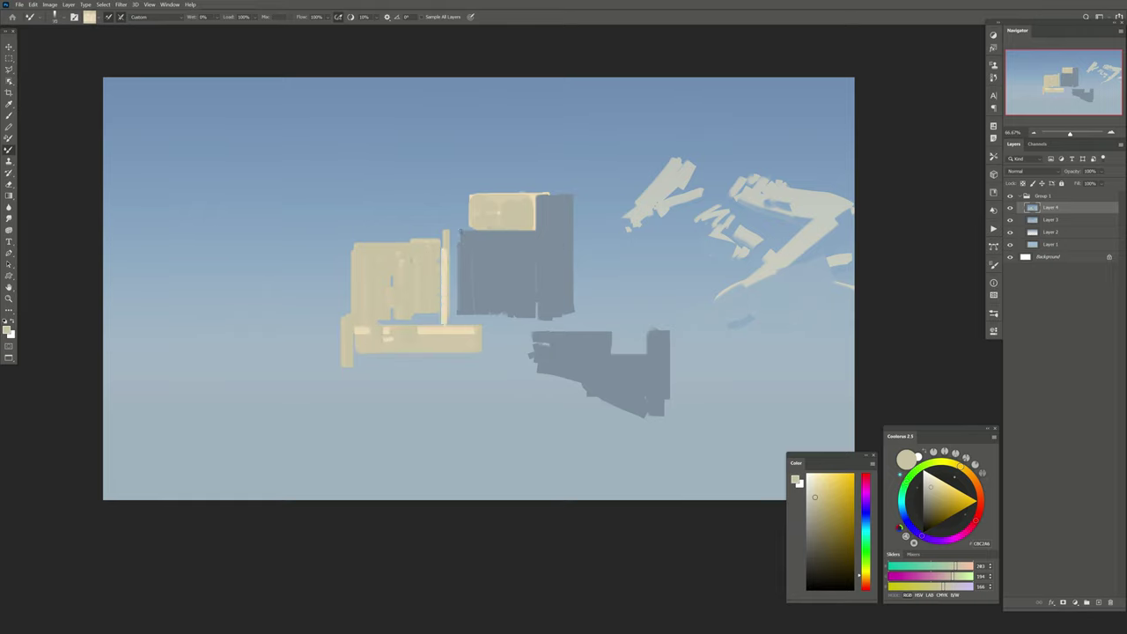
pyautogui.moveTo(474, 208); pyautogui.dragTo(522, 210)
# Pick near-white F2FDFF for snow and duplicate Layer 4
pyautogui.keyDown('alt'); pyautogui.click(531, 233); pyautogui.keyUp('alt')
pyautogui.moveTo(823, 569); pyautogui.dragTo(816, 574)
pyautogui.moveTo(862, 534); pyautogui.dragTo(869, 529)
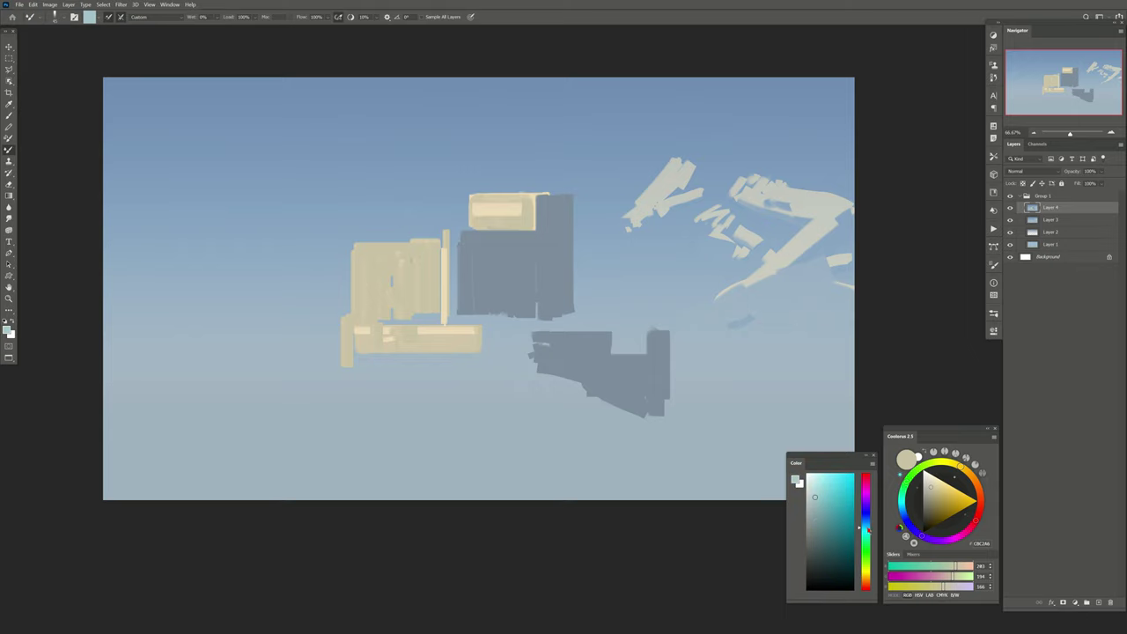
pyautogui.moveTo(817, 499); pyautogui.dragTo(781, 449)
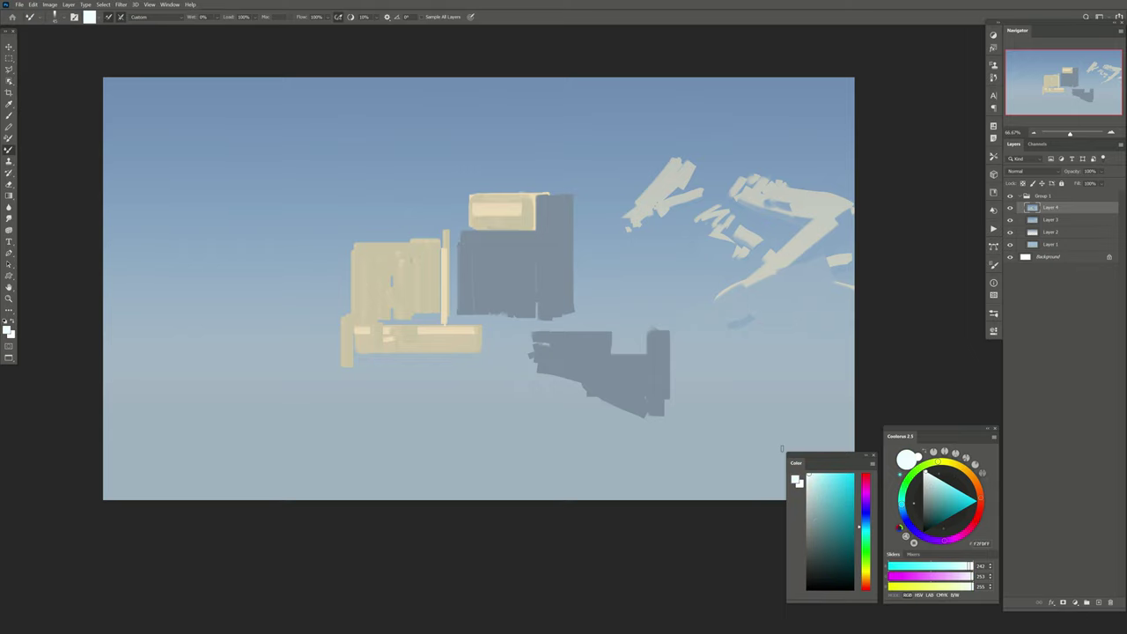
pyautogui.hotkey('ctrl', 'j')
# Paint a white snow strip along the beige block's top
pyautogui.moveTo(559, 296); pyautogui.dragTo(555, 333)
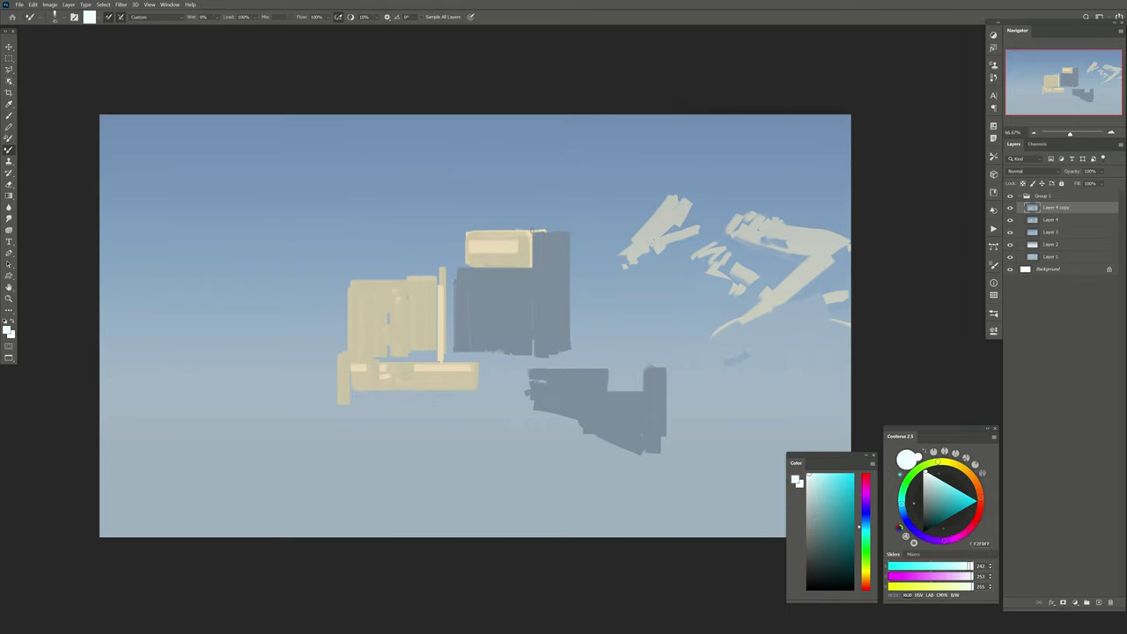
pyautogui.click(528, 227)
pyautogui.moveTo(465, 228); pyautogui.dragTo(528, 228)
# Outline a roof shape with the Polygonal Lasso and fill it white
pyautogui.press('l')
pyautogui.click(529, 224)
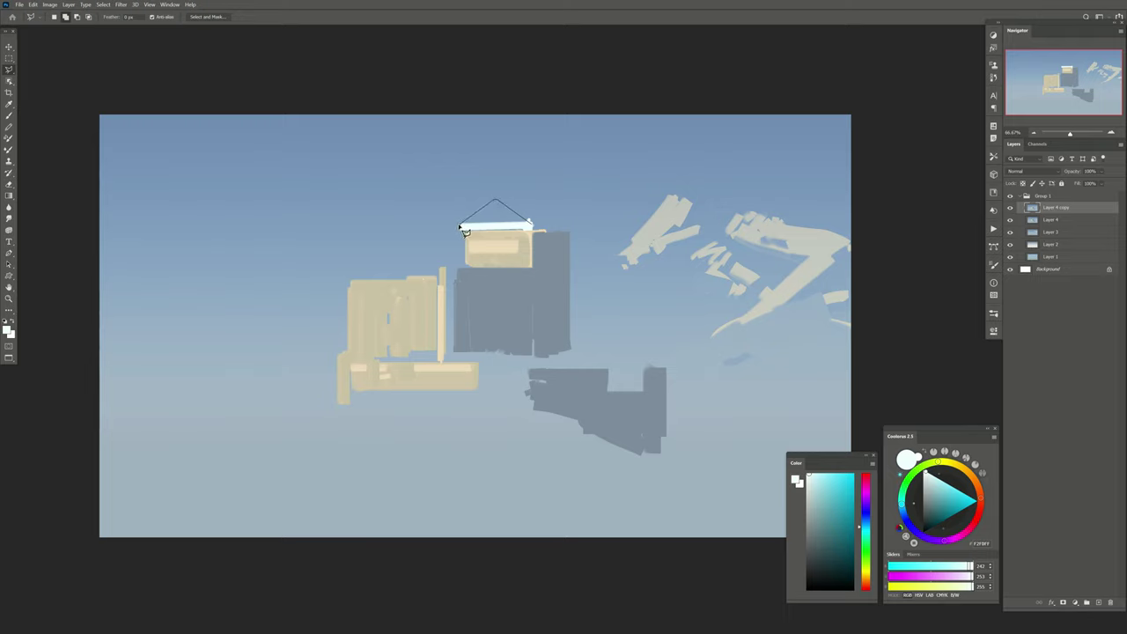
pyautogui.click(460, 223)
pyautogui.click(460, 231)
pyautogui.click(532, 232)
pyautogui.click(530, 224)
pyautogui.press('b')
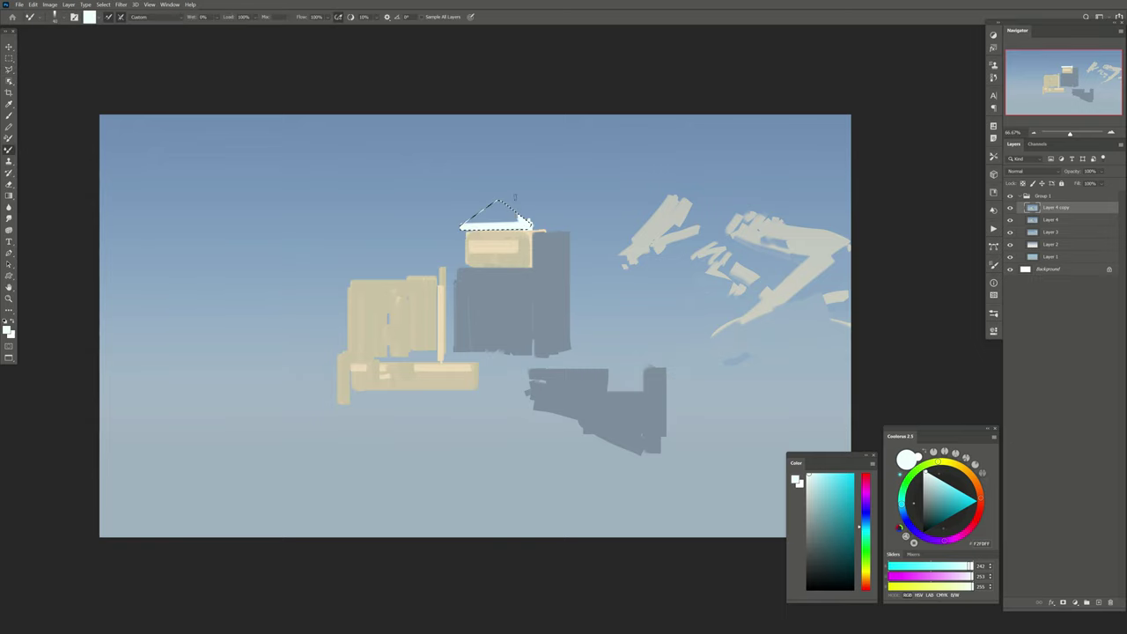
pyautogui.moveTo(517, 220); pyautogui.dragTo(491, 223)
pyautogui.hotkey('ctrl', 'd')
# Paint snow along the top of the left wall
pyautogui.moveTo(430, 268); pyautogui.dragTo(352, 279)
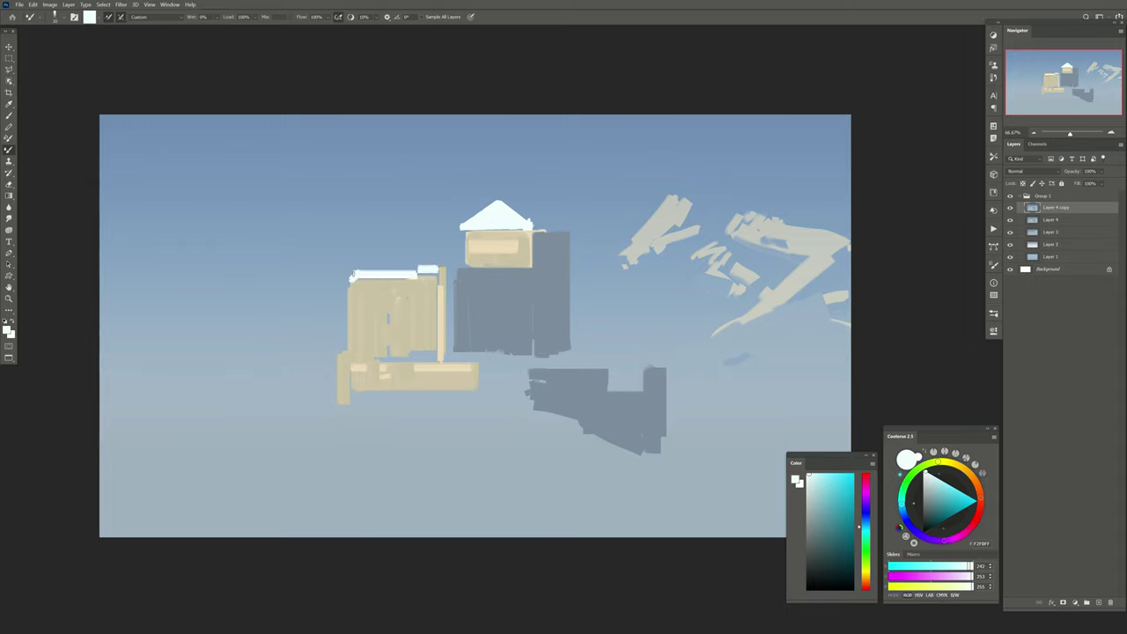
pyautogui.moveTo(424, 327)
pyautogui.mouseDown()
pyautogui.moveTo(406, 304)
pyautogui.moveTo(375, 337)
pyautogui.moveTo(324, 335)
pyautogui.mouseUp()
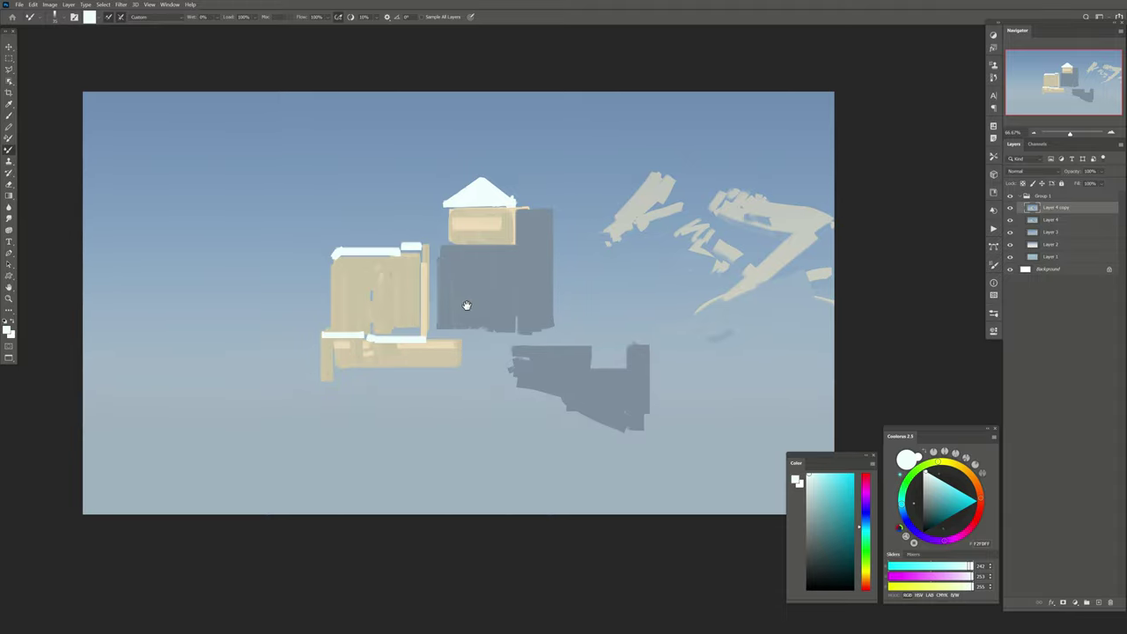
pyautogui.moveTo(466, 305); pyautogui.dragTo(428, 310)
# Lasso a small triangular roof on the lower wall and fill it white
pyautogui.press('l')
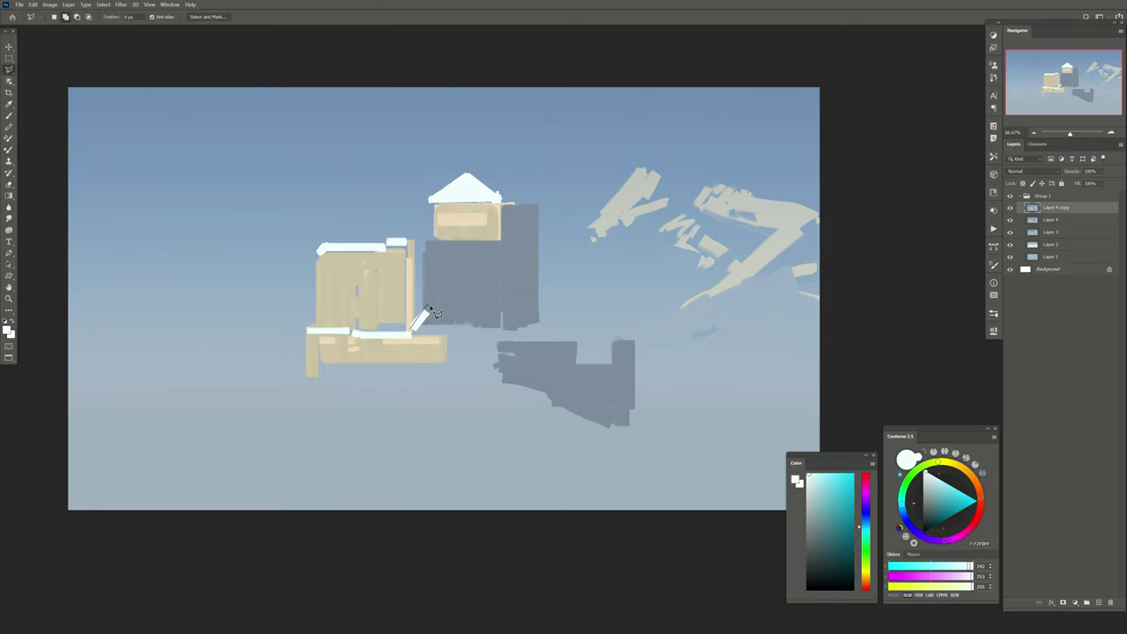
pyautogui.click(431, 306)
pyautogui.click(458, 328)
pyautogui.click(414, 329)
pyautogui.click(432, 307)
pyautogui.press('b')
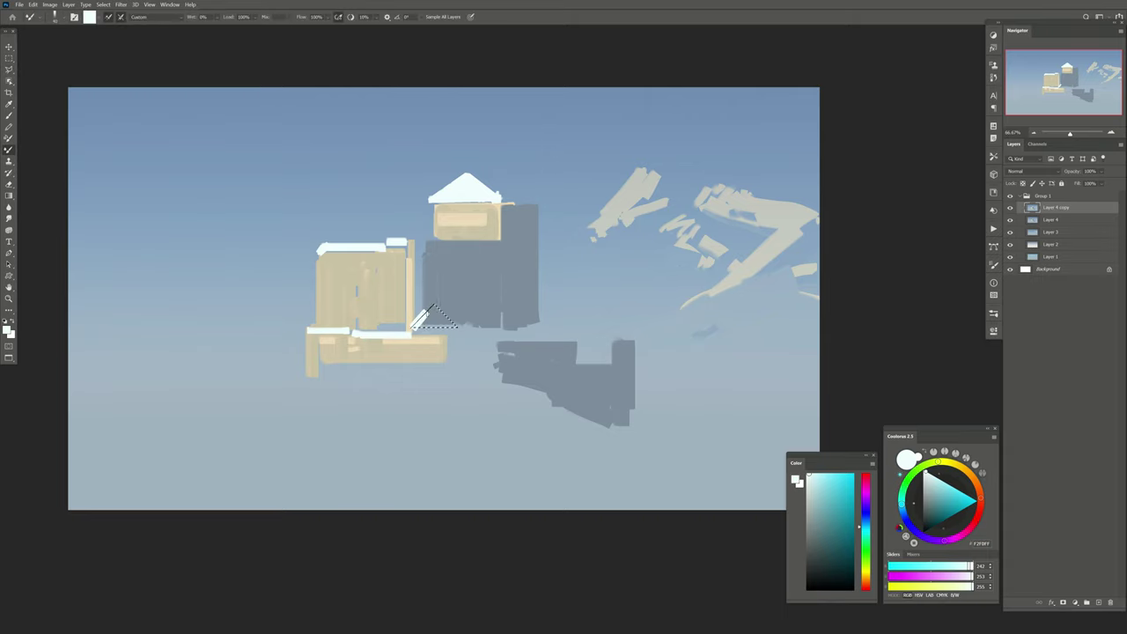
pyautogui.moveTo(423, 317); pyautogui.dragTo(453, 328)
pyautogui.hotkey('ctrl', 'd')
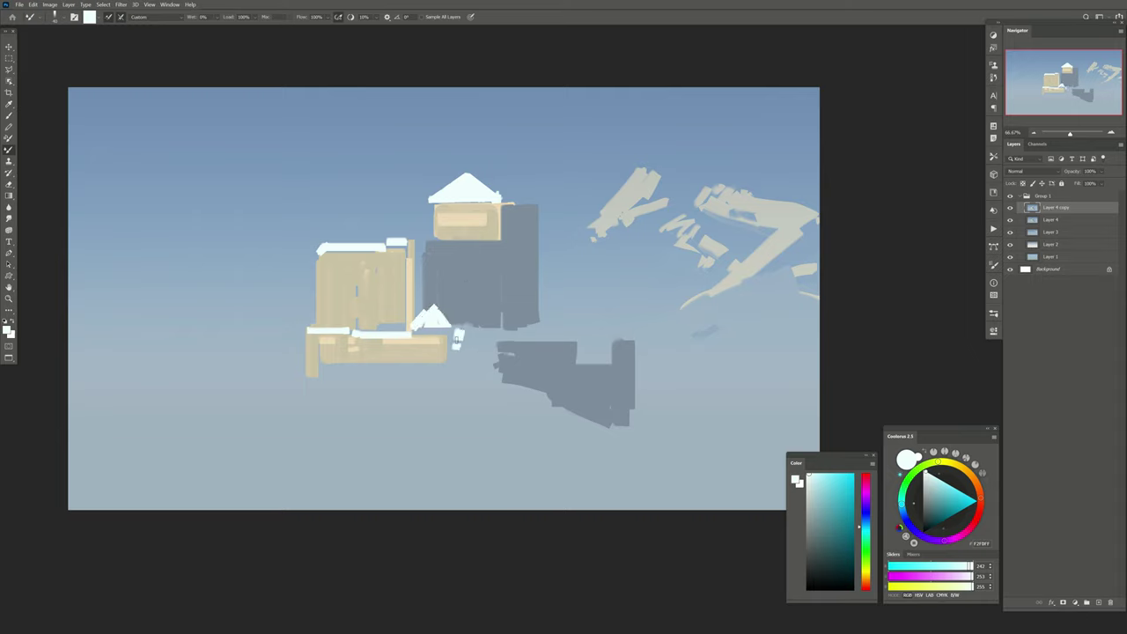
# Add white snow patches below the castle and along the tall roof's right slope
pyautogui.moveTo(457, 338)
pyautogui.mouseDown()
pyautogui.moveTo(426, 381)
pyautogui.moveTo(360, 414)
pyautogui.mouseUp()
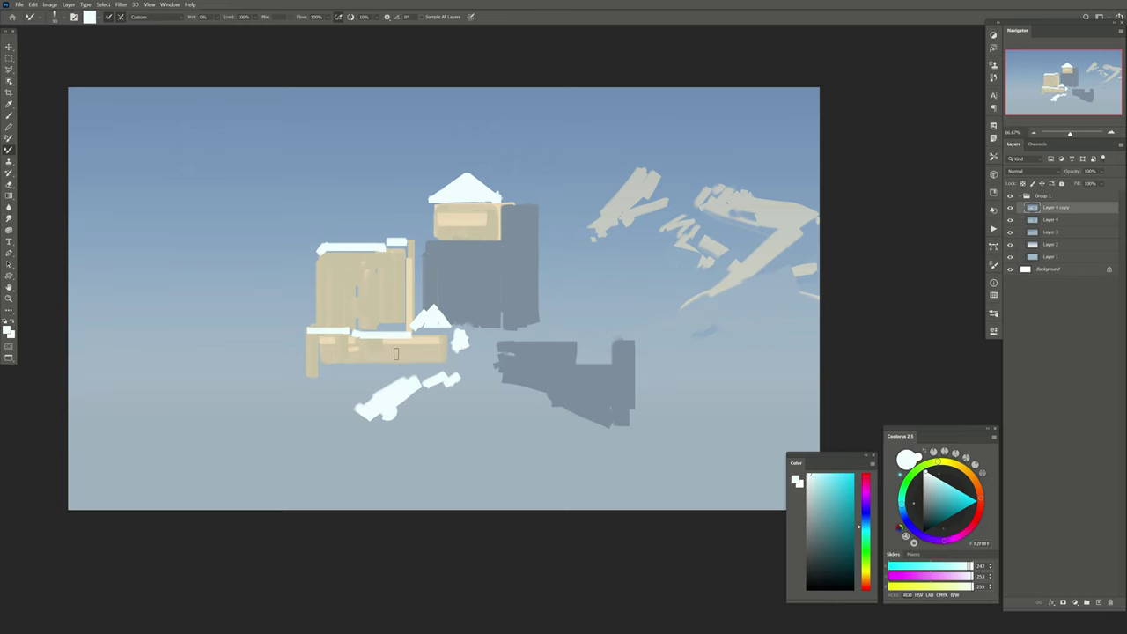
pyautogui.keyDown('alt'); pyautogui.click(395, 357); pyautogui.keyUp('alt')
pyautogui.moveTo(386, 373)
pyautogui.mouseDown()
pyautogui.moveTo(416, 370)
pyautogui.moveTo(322, 417)
pyautogui.mouseUp()
pyautogui.keyDown('alt'); pyautogui.click(379, 407); pyautogui.keyUp('alt')
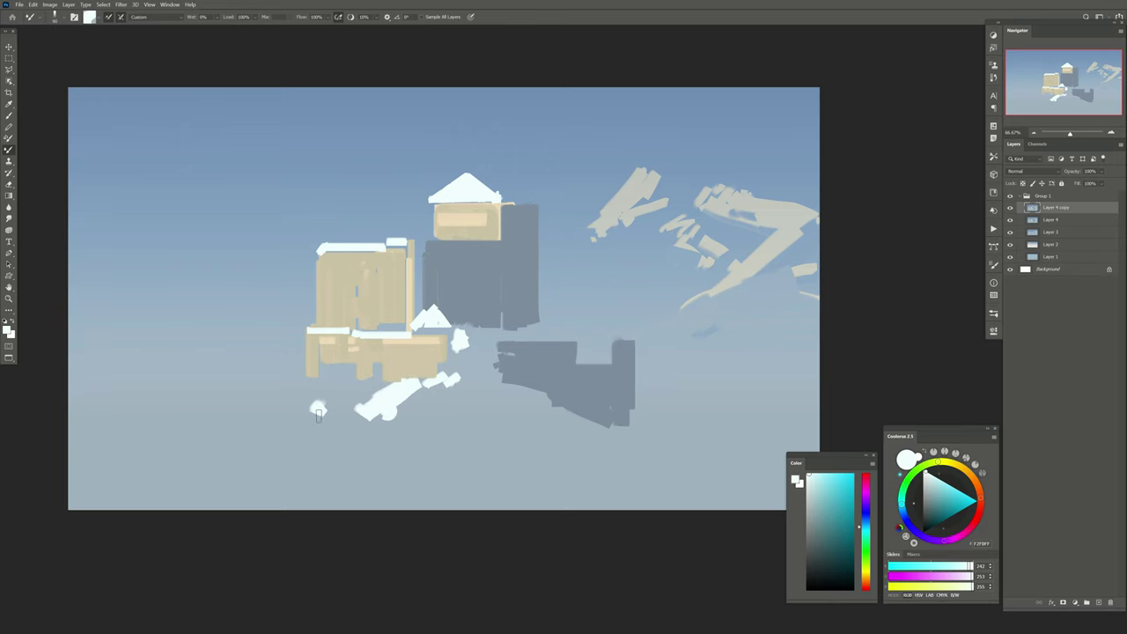
pyautogui.scroll(3, 525, 198)
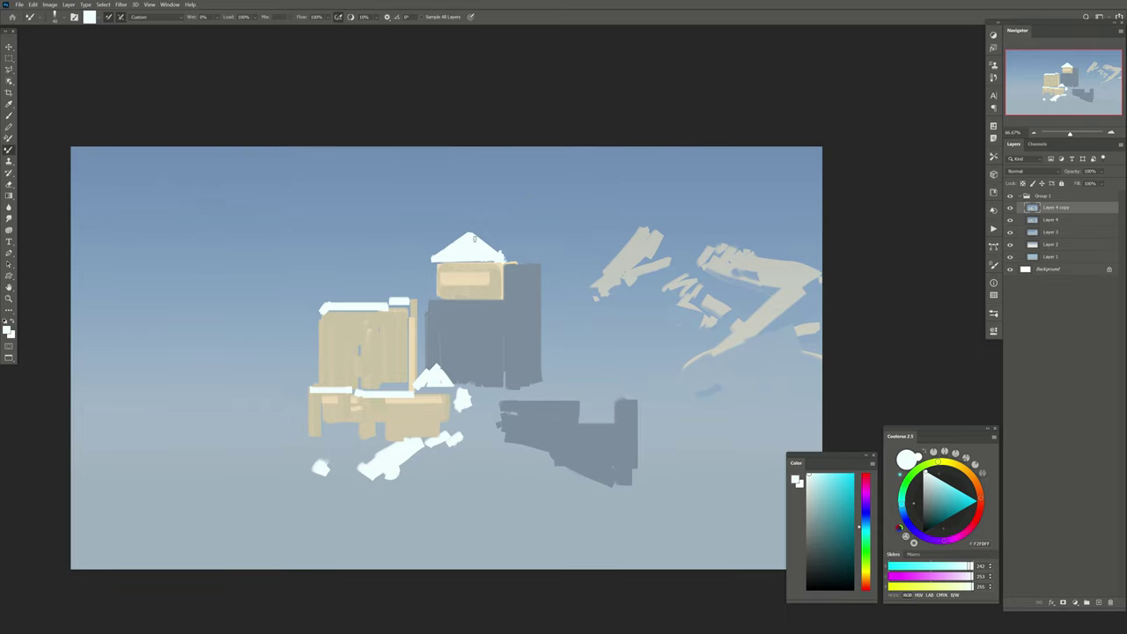
pyautogui.moveTo(474, 238); pyautogui.dragTo(500, 257)
# Pick grey-blue, duplicate the snow layer, and stroke dark blue atop the tower
pyautogui.keyDown('alt'); pyautogui.click(597, 388); pyautogui.keyUp('alt')
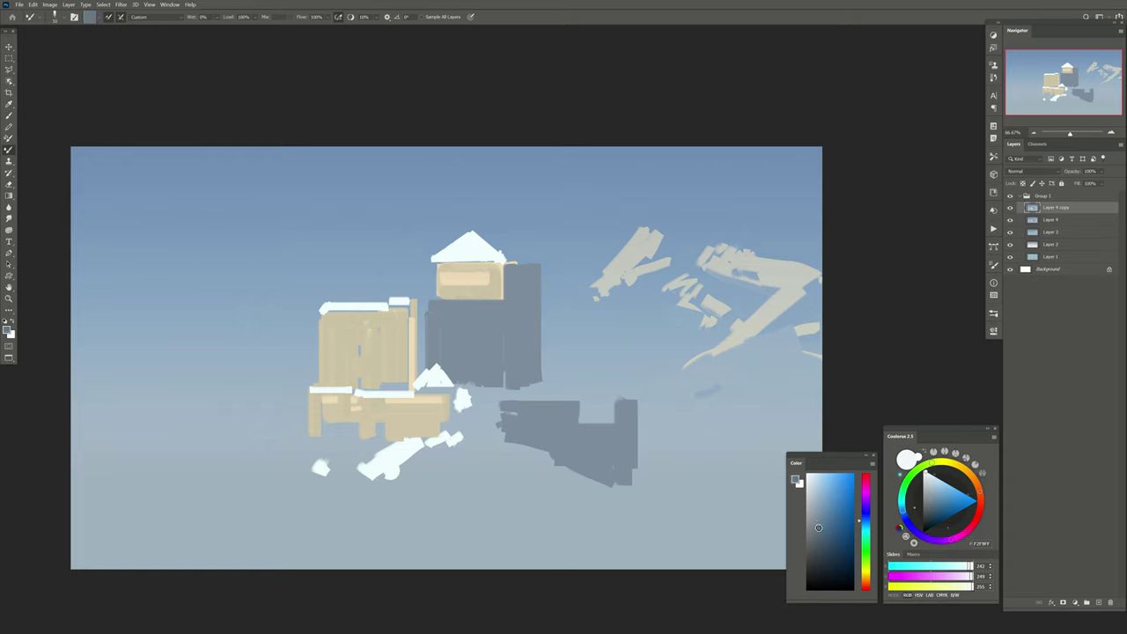
pyautogui.click(815, 527)
pyautogui.hotkey('ctrl', 'j')
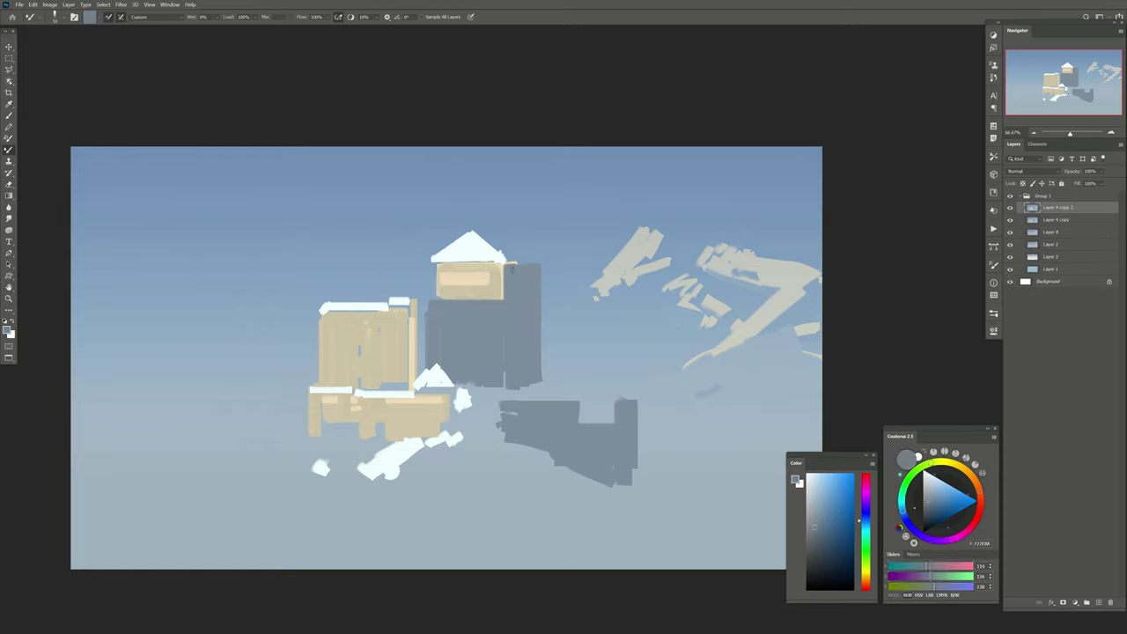
pyautogui.keyDown('alt'); pyautogui.click(531, 262); pyautogui.keyUp('alt')
pyautogui.moveTo(535, 258); pyautogui.dragTo(513, 262)
# Lasso the roof's right slope and paint it darker blue-grey
pyautogui.press('l')
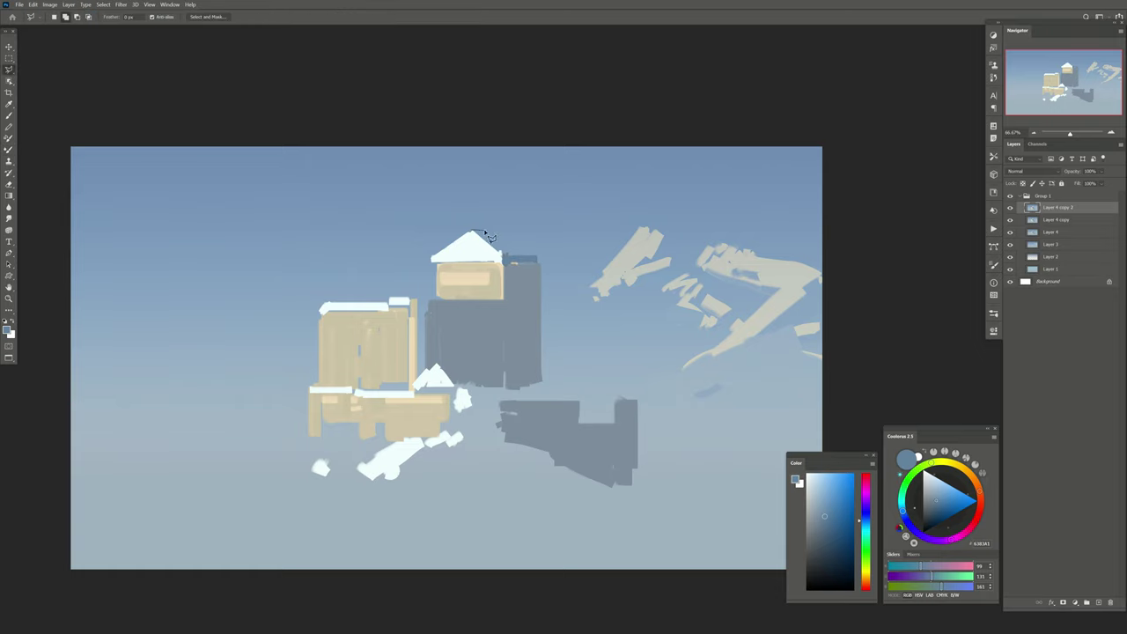
pyautogui.click(535, 258)
pyautogui.click(473, 231)
pyautogui.press('b')
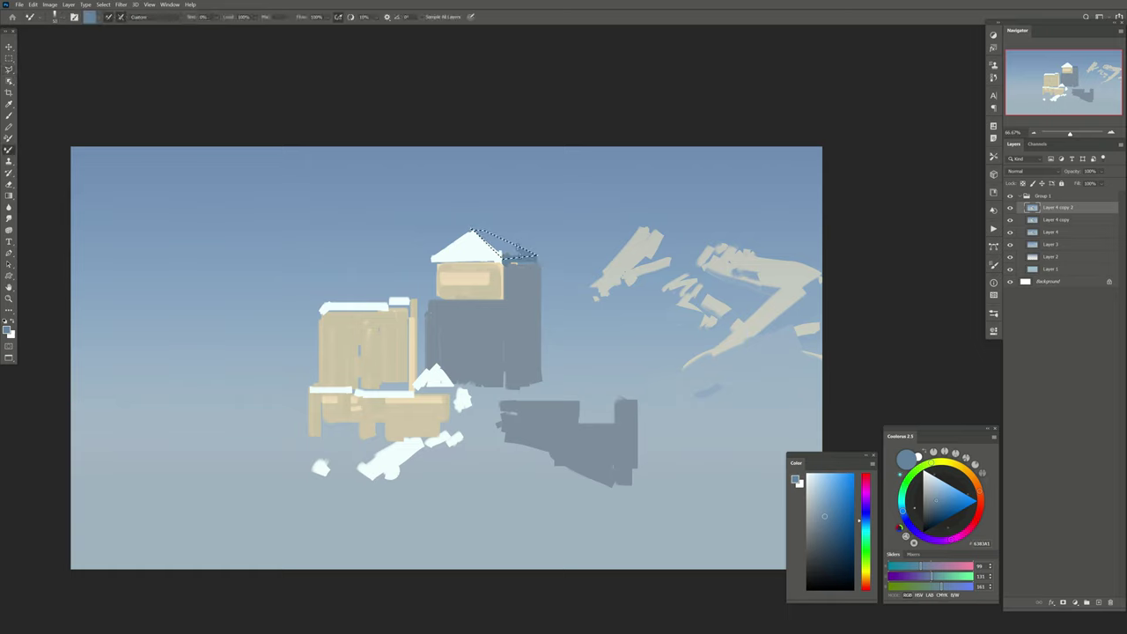
pyautogui.moveTo(520, 251); pyautogui.dragTo(480, 236)
pyautogui.hotkey('ctrl', 'd')
# Skew the roof's top to the right with Free Transform into a pitched shape
pyautogui.press('l')
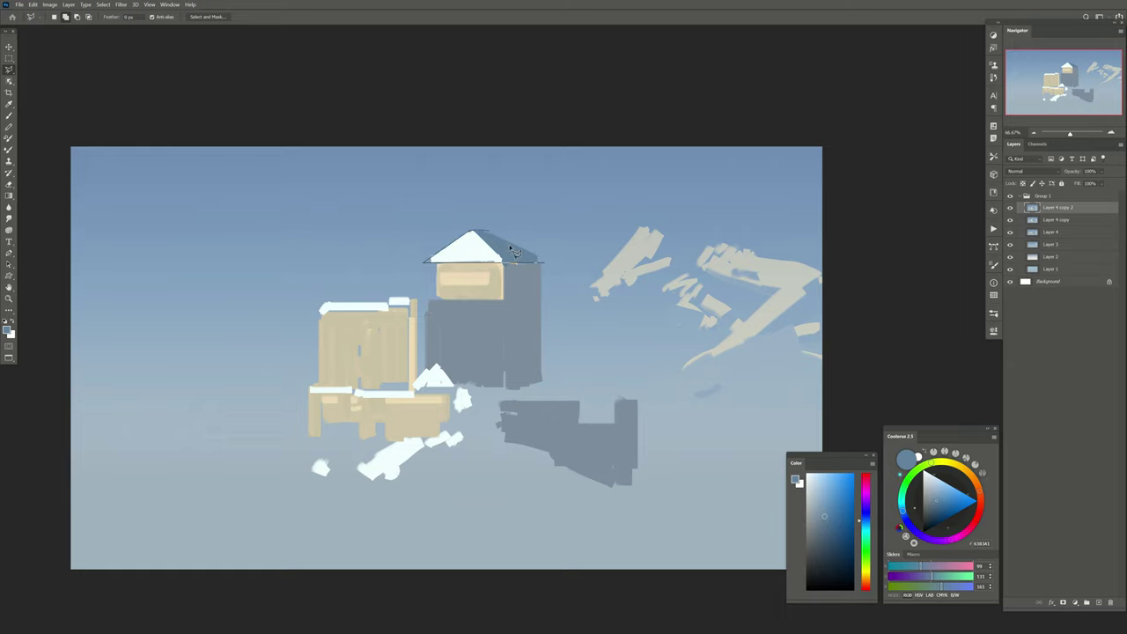
pyautogui.hotkey('ctrl', 'shift', 'd')
pyautogui.hotkey('ctrl', 't')
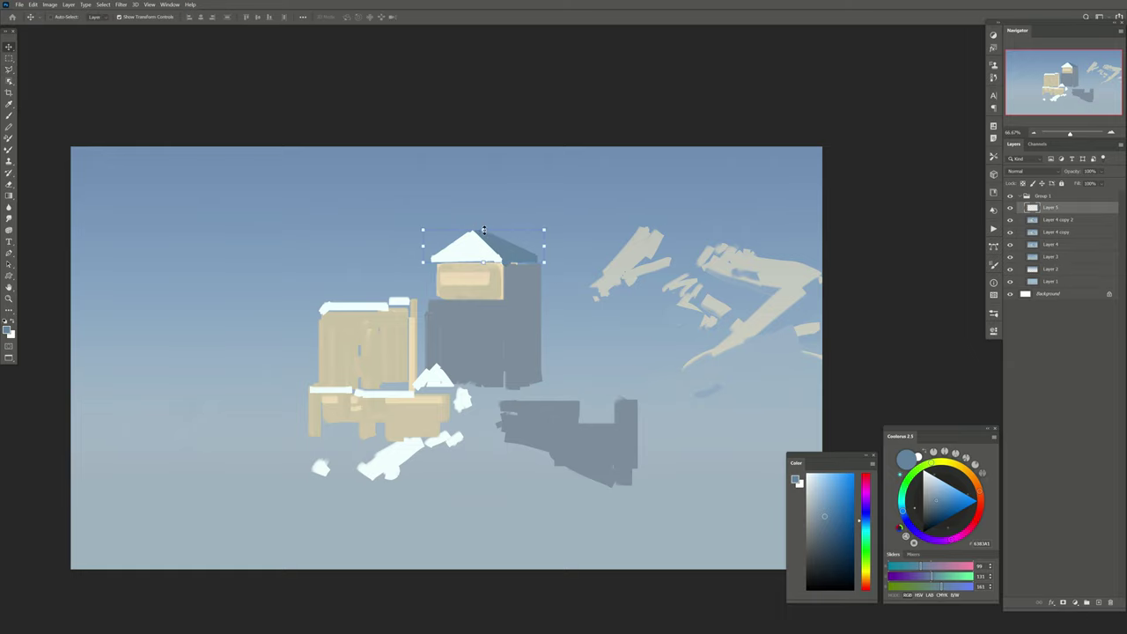
pyautogui.moveTo(483, 230)
pyautogui.mouseDown()
pyautogui.moveTo(505, 236)
pyautogui.moveTo(494, 232)
pyautogui.mouseUp()
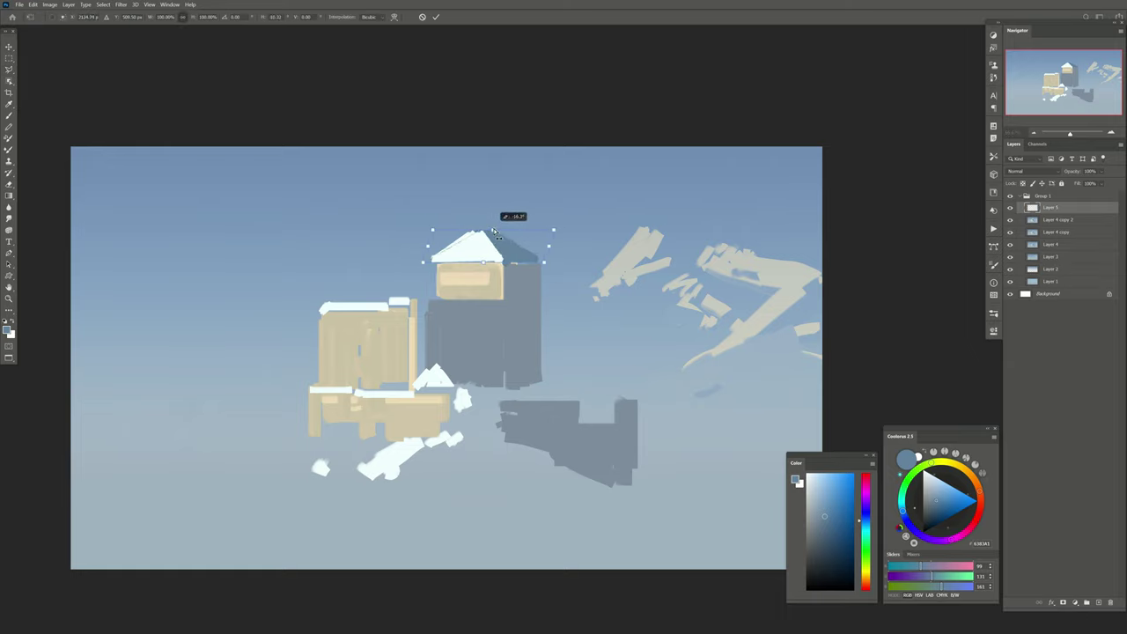
pyautogui.press('Return')
pyautogui.hotkey('alt', '[')
pyautogui.press('b')
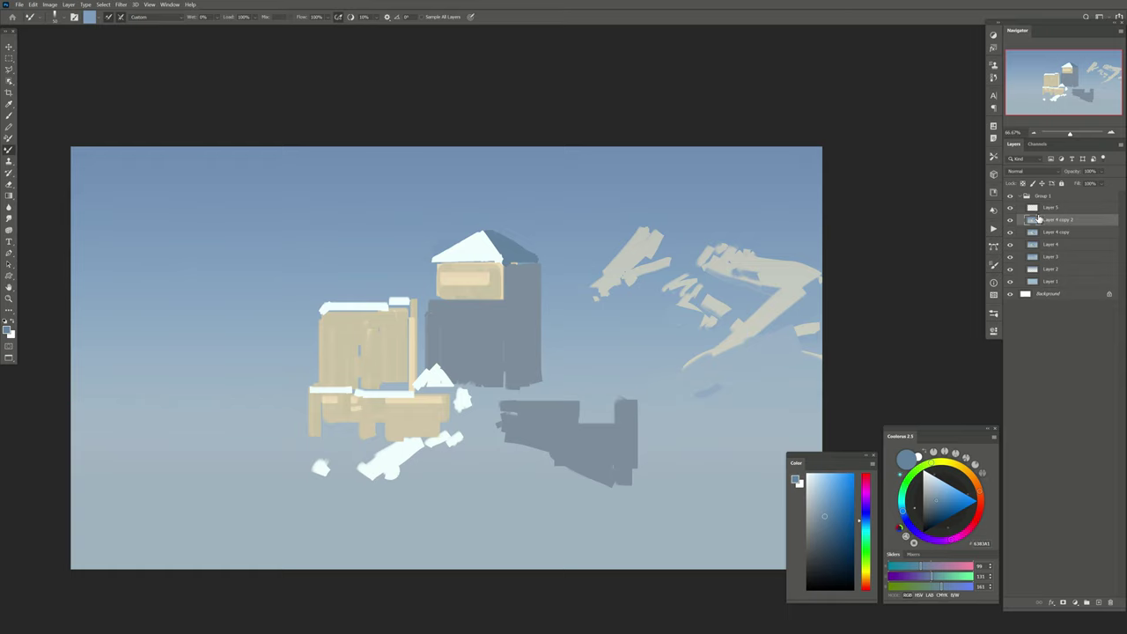
# Soften the left pale mountain's top and fill the gap between tower and lower block
pyautogui.moveTo(632, 244)
pyautogui.mouseDown()
pyautogui.moveTo(569, 272)
pyautogui.moveTo(626, 219)
pyautogui.mouseUp()
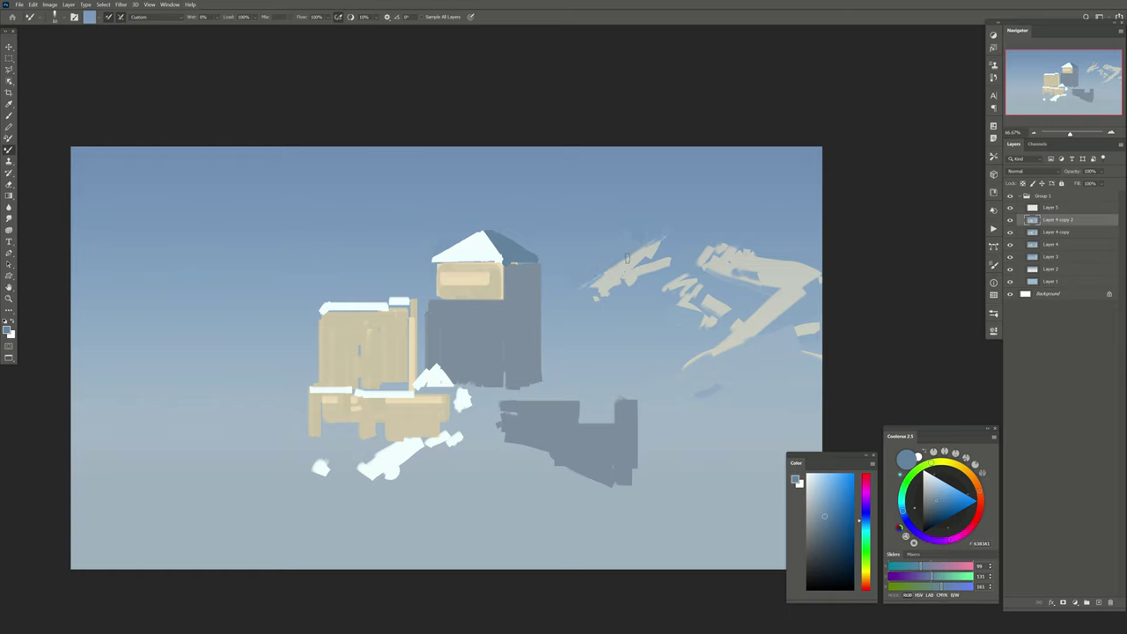
pyautogui.keyDown('alt'); pyautogui.click(607, 294); pyautogui.keyUp('alt')
pyautogui.moveTo(547, 352); pyautogui.dragTo(609, 345)
pyautogui.moveTo(535, 284); pyautogui.dragTo(523, 245)
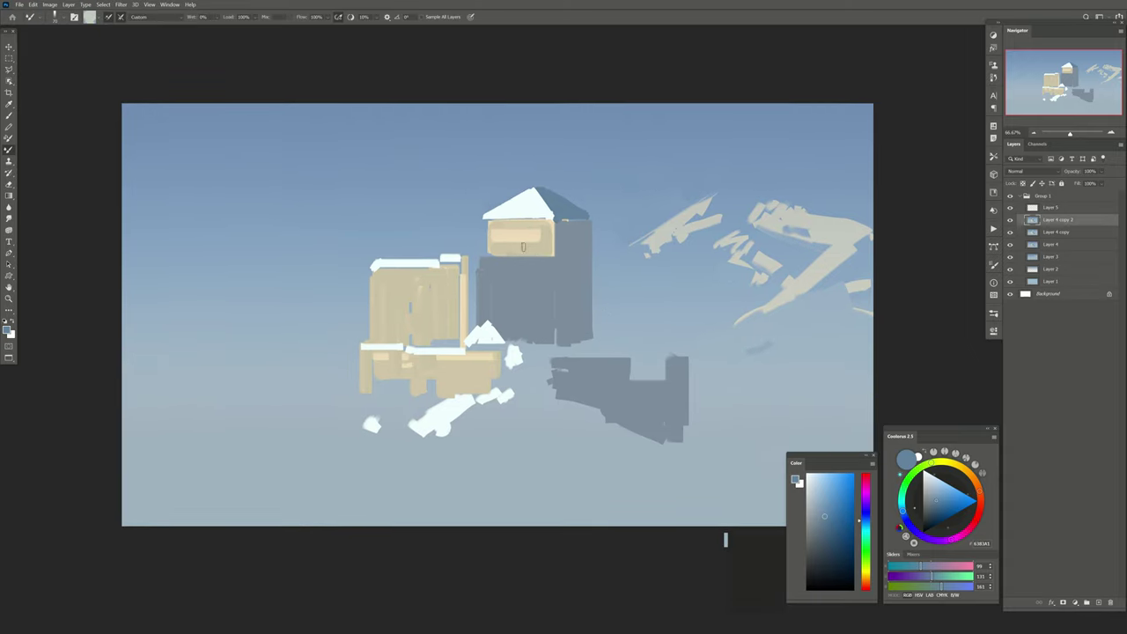
pyautogui.keyDown('alt'); pyautogui.click(575, 281); pyautogui.keyUp('alt')
pyautogui.moveTo(581, 351)
pyautogui.mouseDown()
pyautogui.moveTo(587, 370)
pyautogui.moveTo(587, 353)
pyautogui.mouseUp()
# Select the roof's shaded side by colour range and pick a lighter blue
pyautogui.click(103, 4)
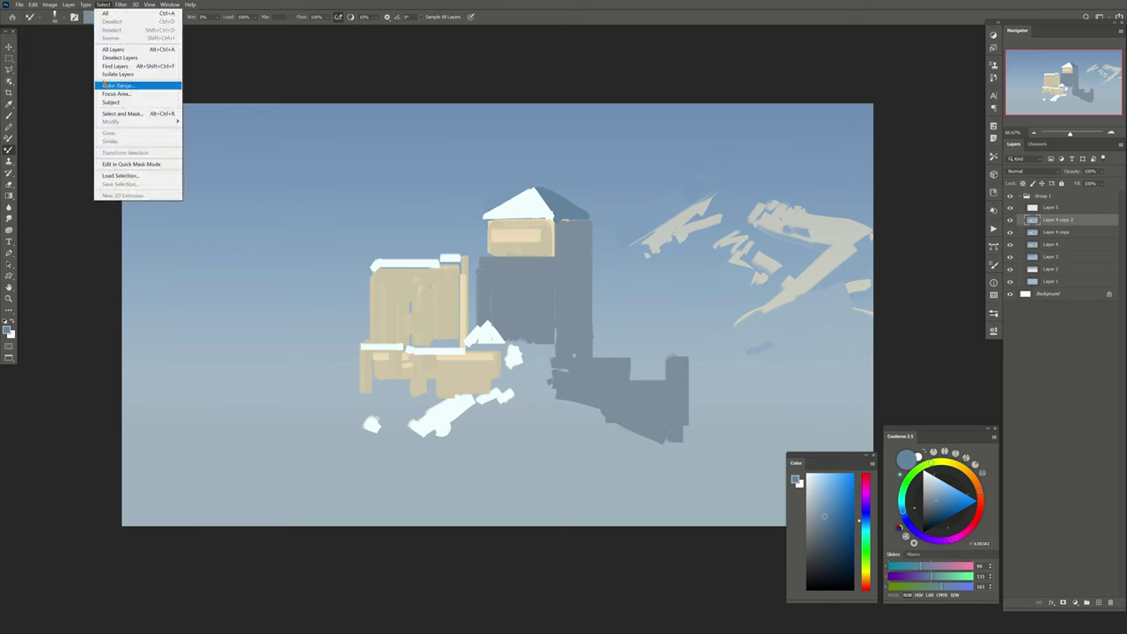
pyautogui.click(132, 85)
pyautogui.click(569, 208)
pyautogui.press('Return')
pyautogui.hotkey('shift', 'b')
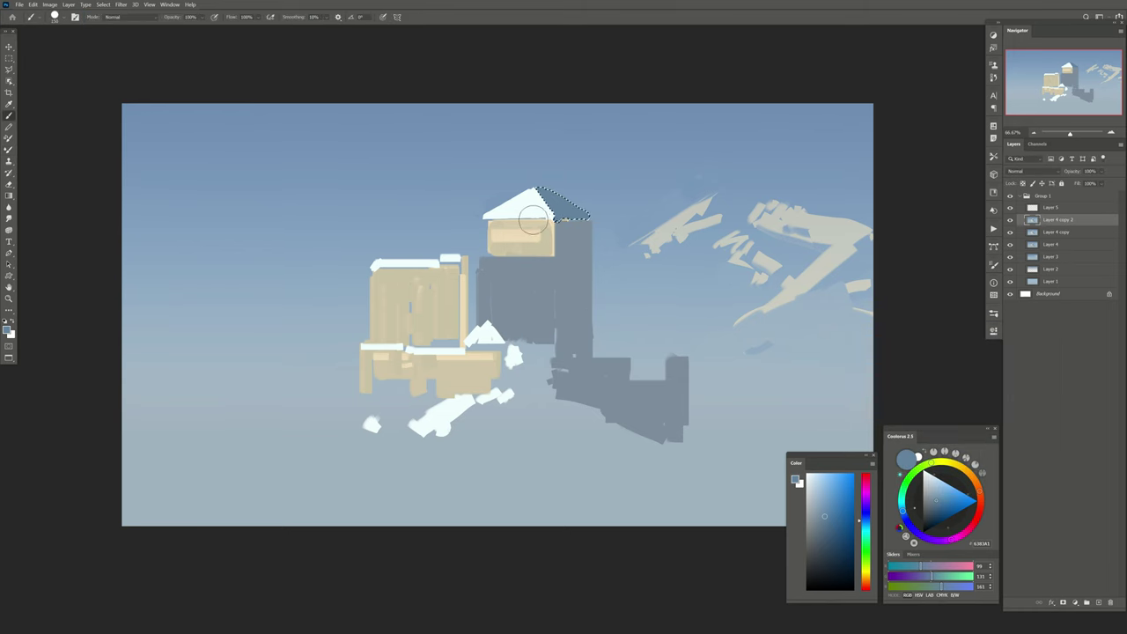
pyautogui.keyDown('alt'); pyautogui.click(568, 204); pyautogui.keyUp('alt')
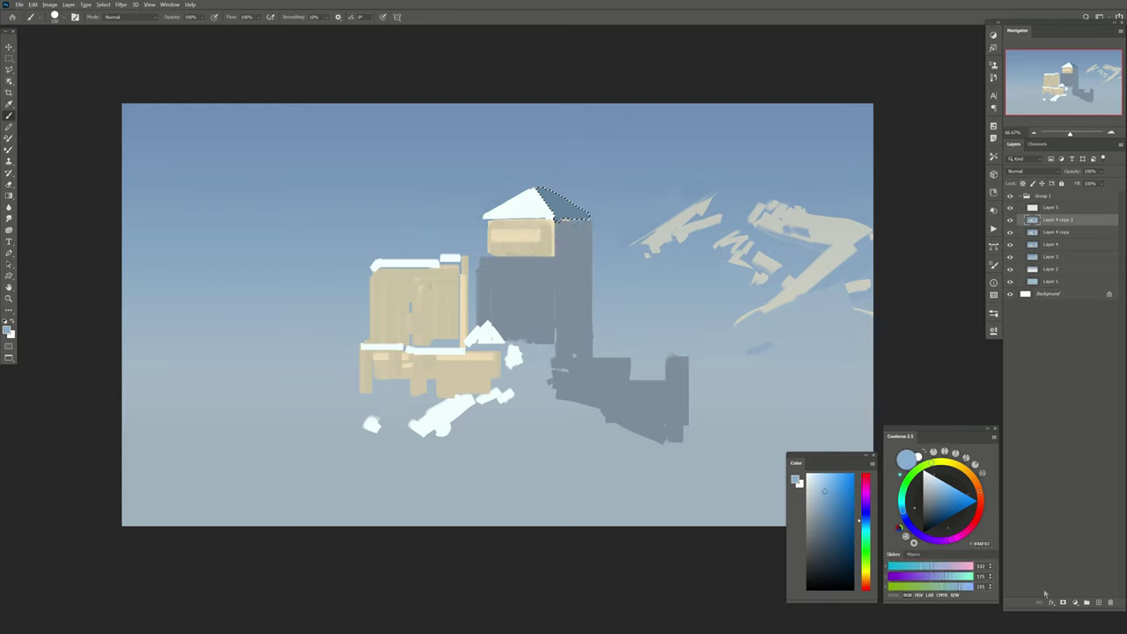
# Add Layers 6 and 7 and sample the sky's light blue
pyautogui.click(1098, 603)
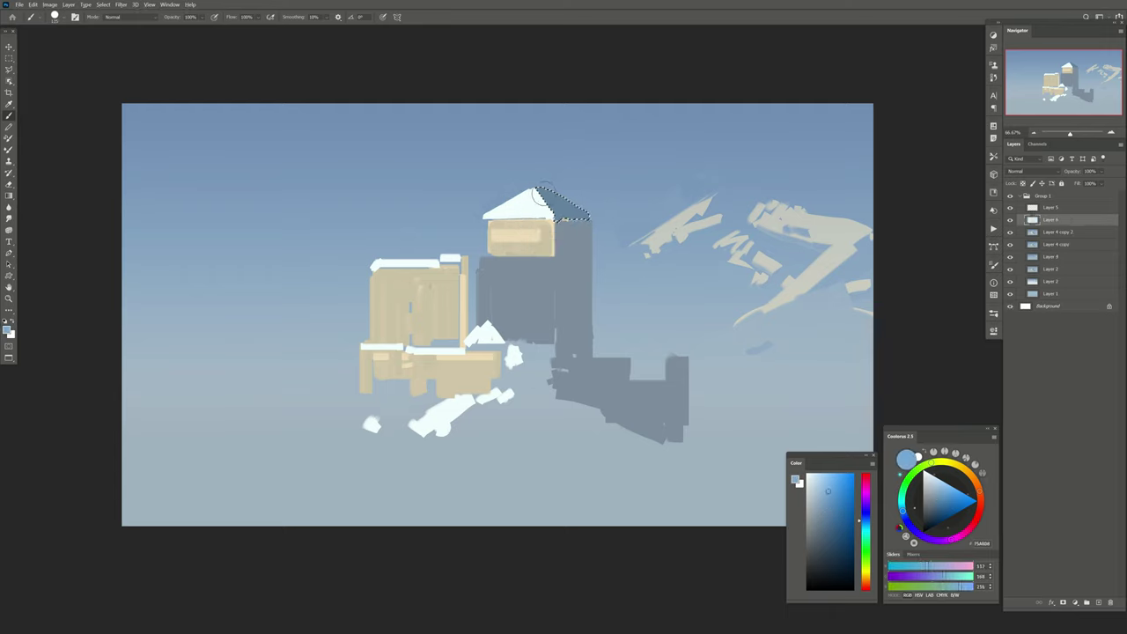
pyautogui.keyDown('alt'); pyautogui.click(520, 236); pyautogui.keyUp('alt')
pyautogui.hotkey('ctrl', 'shift', 'alt', 'n')
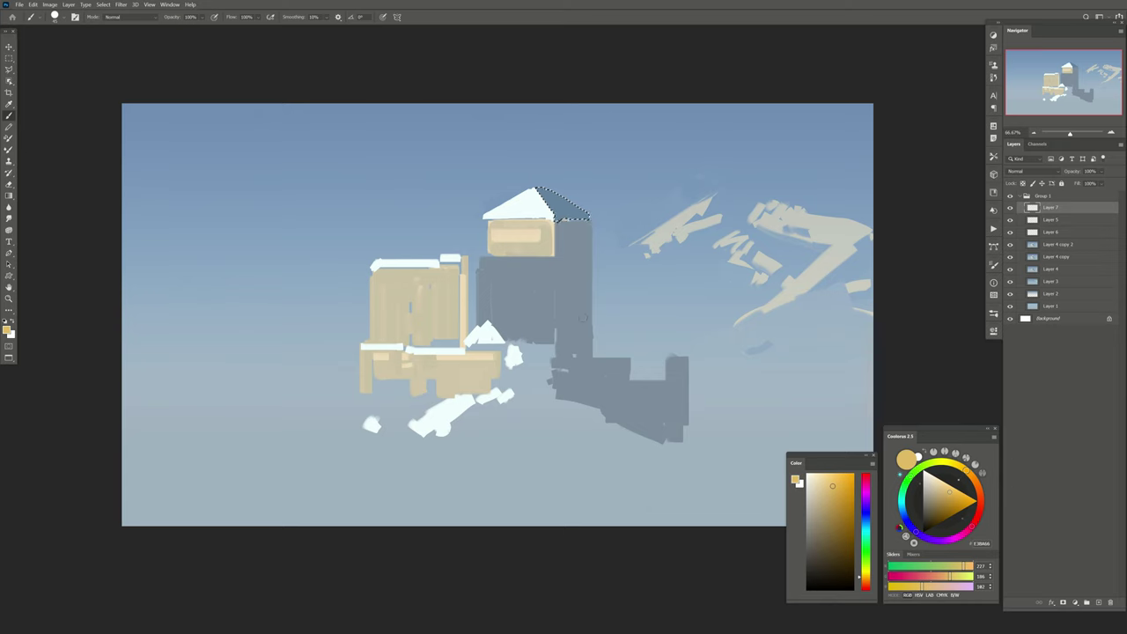
pyautogui.keyDown('alt'); pyautogui.click(607, 126); pyautogui.keyUp('alt')
# Try blue and tan colours, add Layer 8, and set the Mixer Brush to black
pyautogui.press('3')
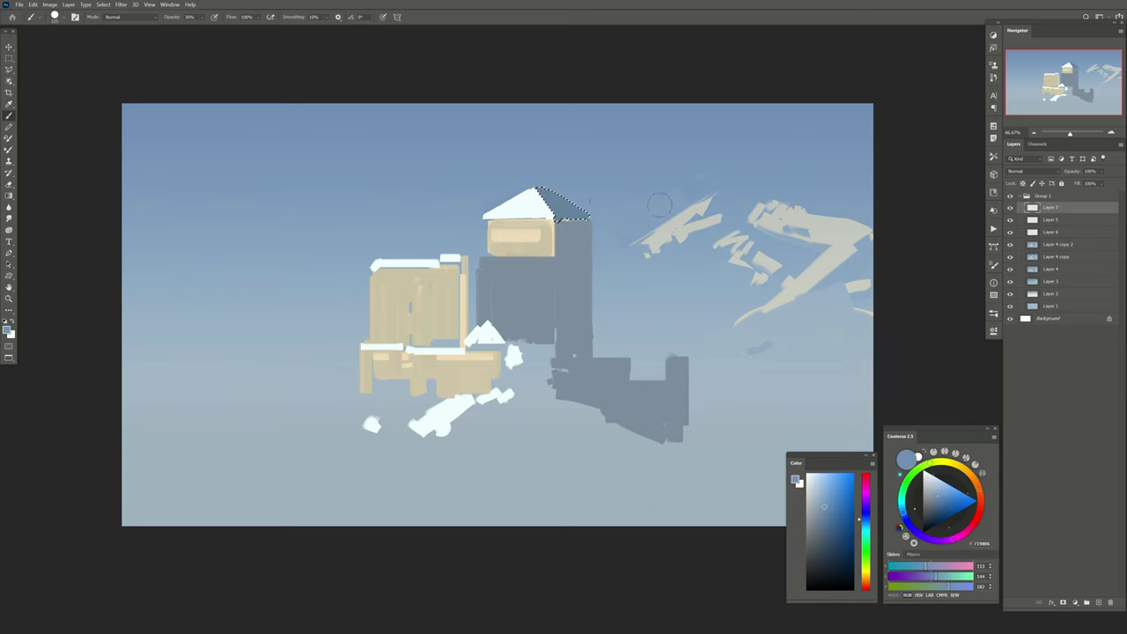
pyautogui.press('0')
pyautogui.click(829, 494)
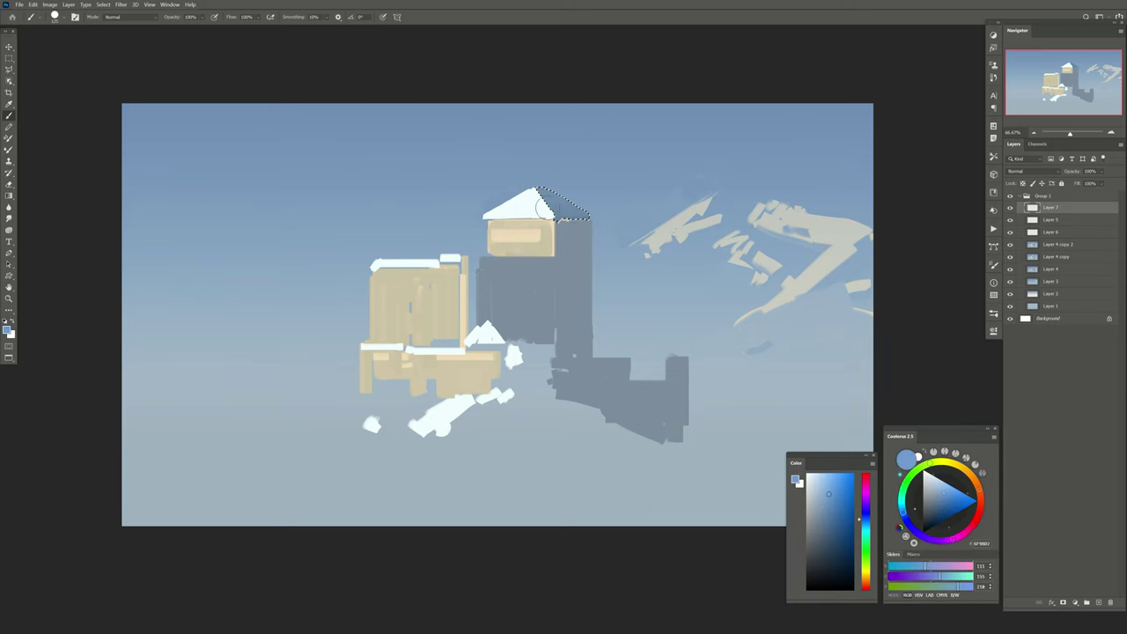
pyautogui.keyDown('alt'); pyautogui.click(561, 218); pyautogui.keyUp('alt')
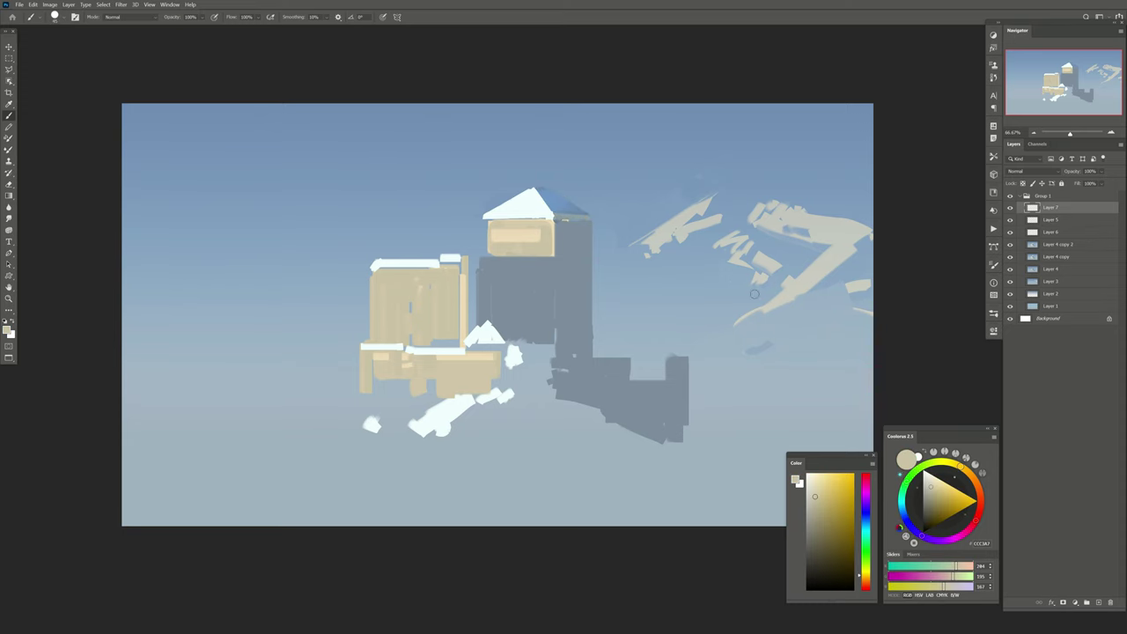
pyautogui.click(1098, 603)
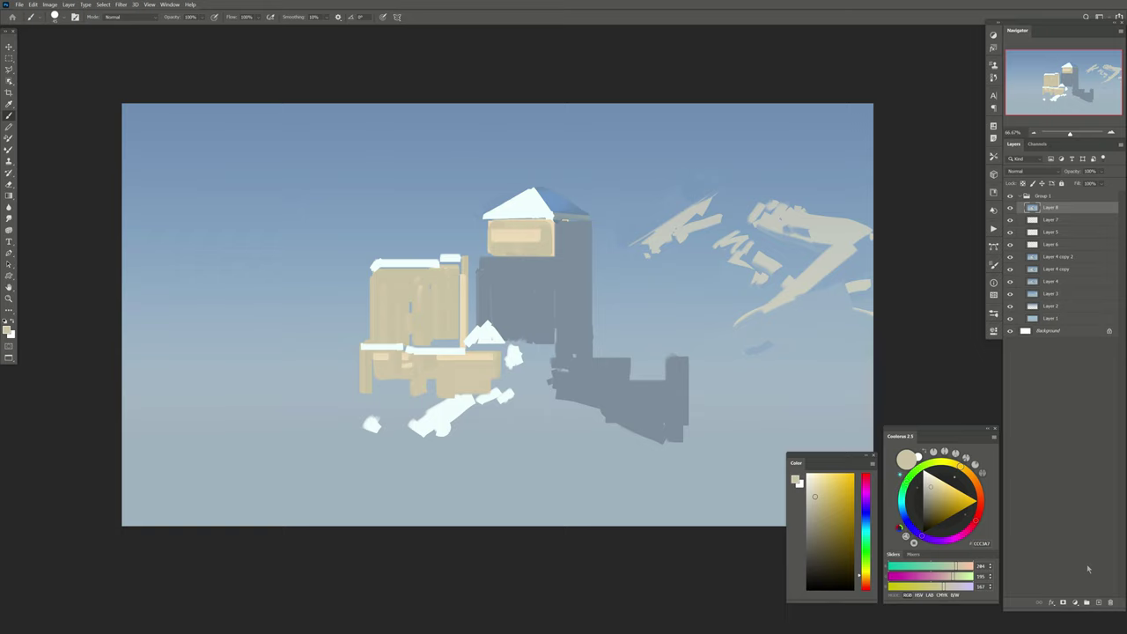
pyautogui.hotkey('shift', 'b')
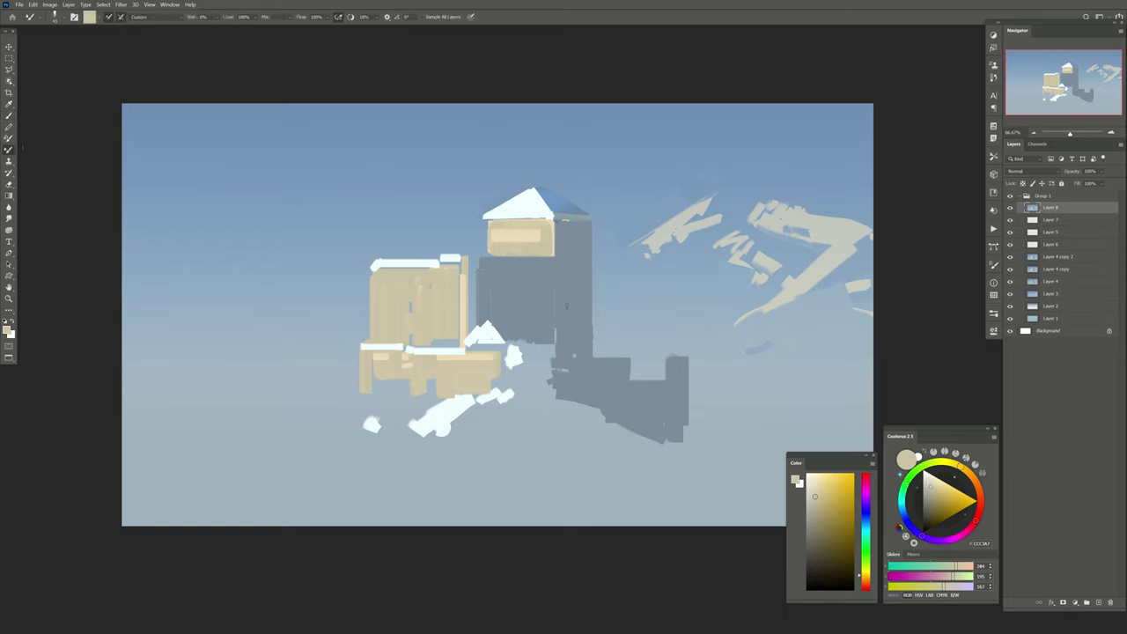
pyautogui.press('d')
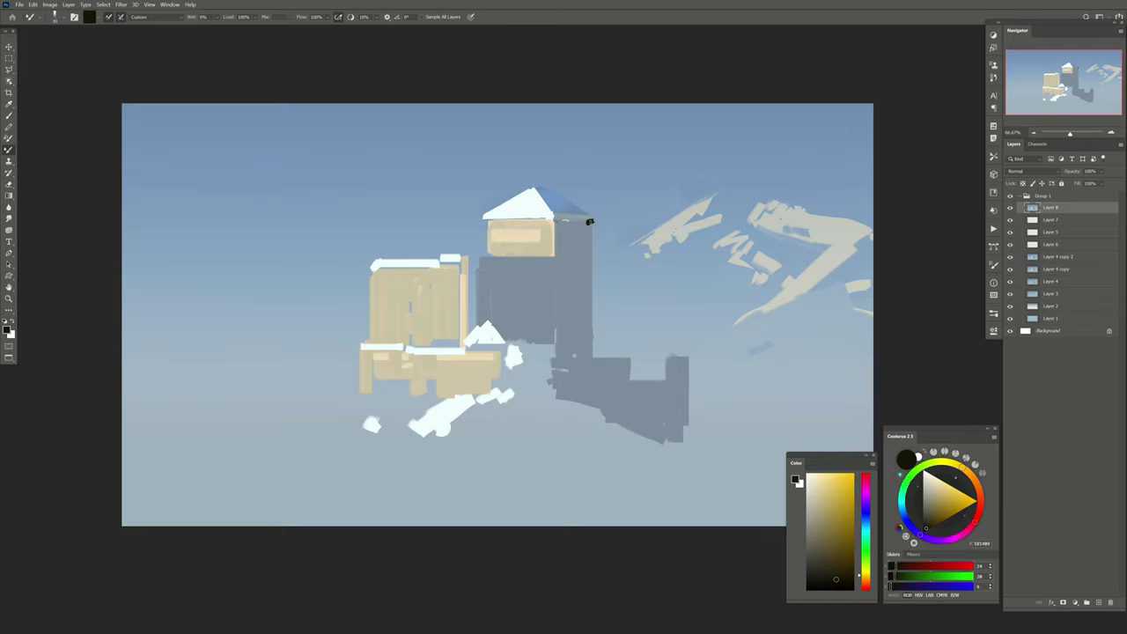
# Paint a black eave line under the roof with a dark mark at its left end
pyautogui.moveTo(590, 222); pyautogui.dragTo(553, 219)
pyautogui.keyDown('shift'); pyautogui.click(483, 220); pyautogui.keyUp('shift')
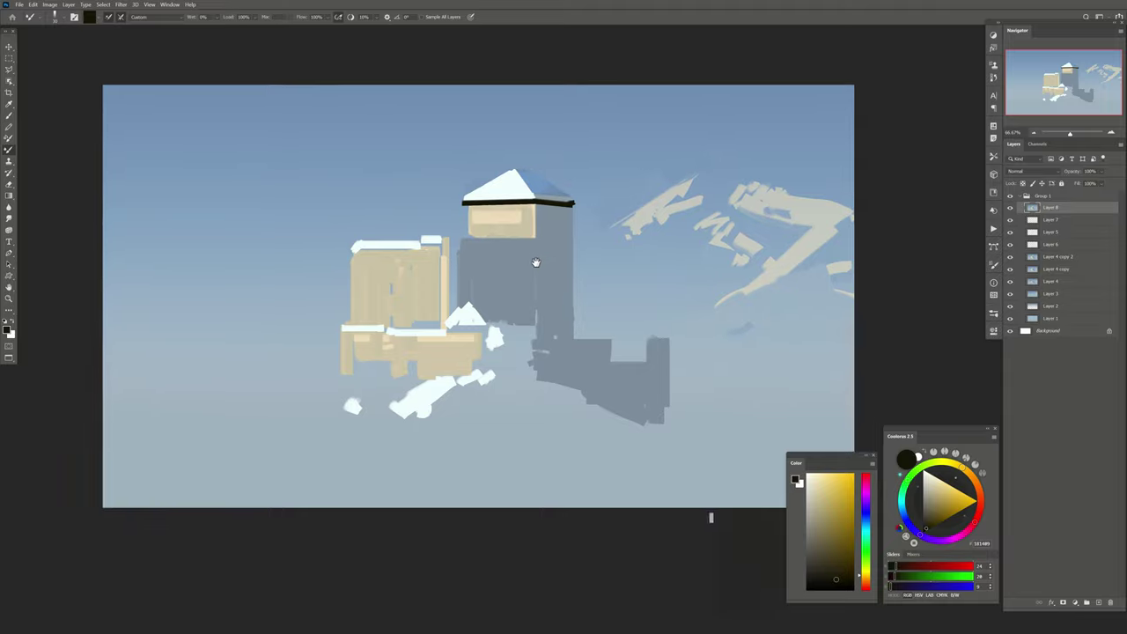
pyautogui.moveTo(554, 279); pyautogui.dragTo(537, 260)
pyautogui.moveTo(523, 286); pyautogui.dragTo(540, 289)
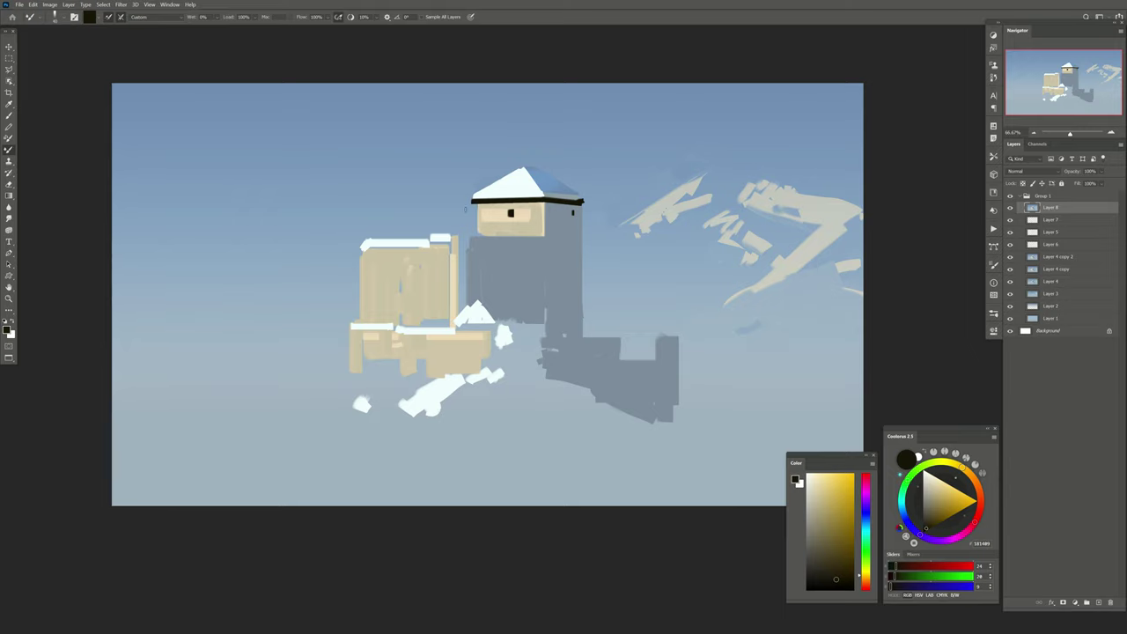
pyautogui.moveTo(469, 190)
pyautogui.mouseDown()
pyautogui.moveTo(469, 213)
pyautogui.moveTo(462, 205)
pyautogui.mouseUp()
# Dab dark chimney paint and blend the wall below it, then flip the canvas to check
pyautogui.moveTo(525, 172); pyautogui.dragTo(451, 227)
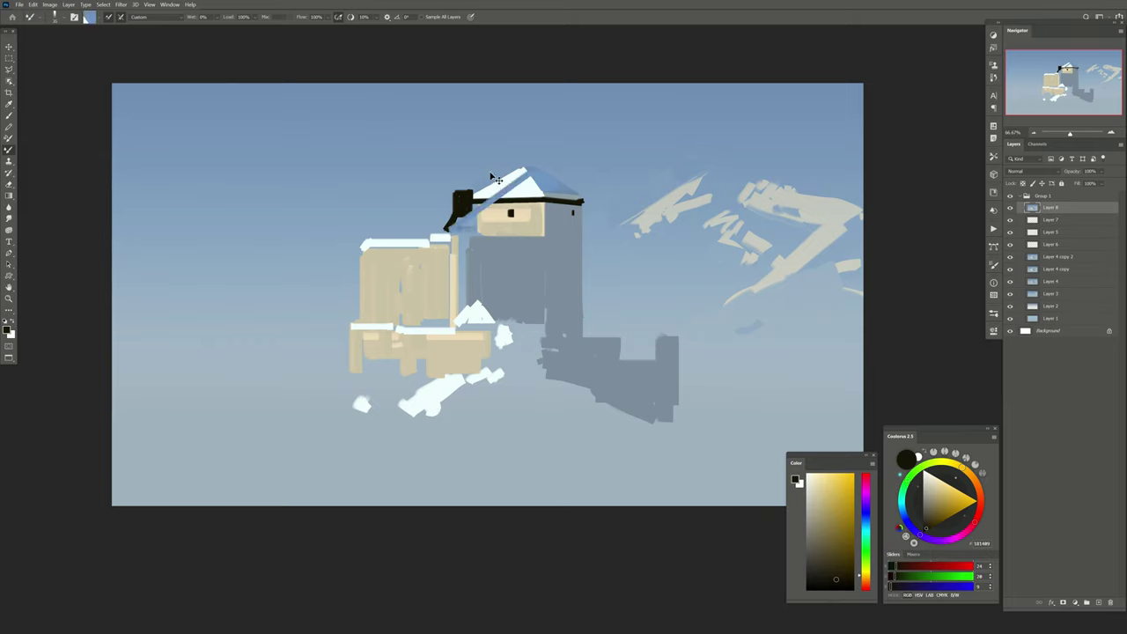
pyautogui.hotkey('ctrl', 'z')
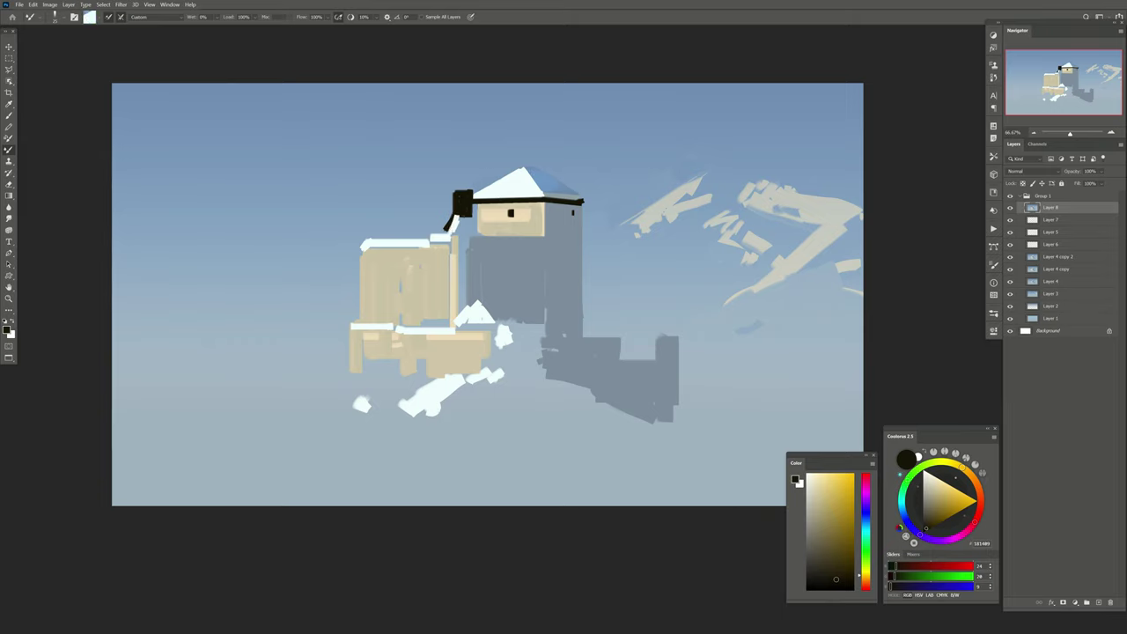
pyautogui.moveTo(465, 227); pyautogui.dragTo(451, 231)
pyautogui.keyDown('alt'); pyautogui.click(462, 207); pyautogui.keyUp('alt')
pyautogui.keyDown('alt'); pyautogui.click(476, 227); pyautogui.keyUp('alt')
pyautogui.moveTo(460, 236)
pyautogui.mouseDown()
pyautogui.moveTo(452, 231)
pyautogui.moveTo(471, 301)
pyautogui.mouseUp()
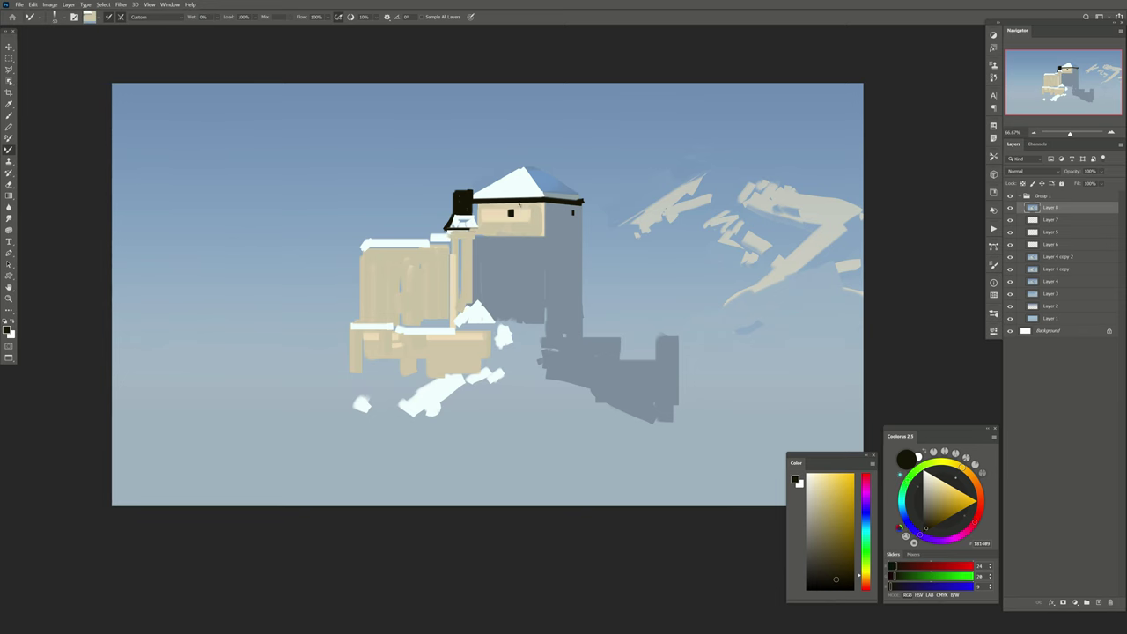
pyautogui.hotkey('ctrl', 'shift', 'h')
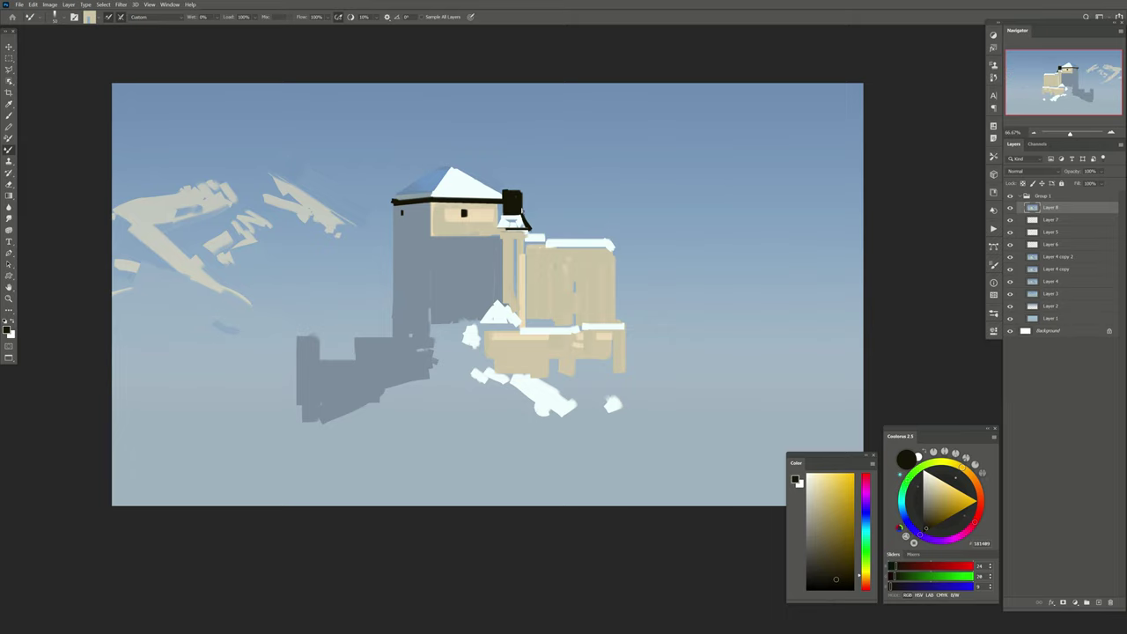
pyautogui.hotkey('ctrl', 'shift', 'h')
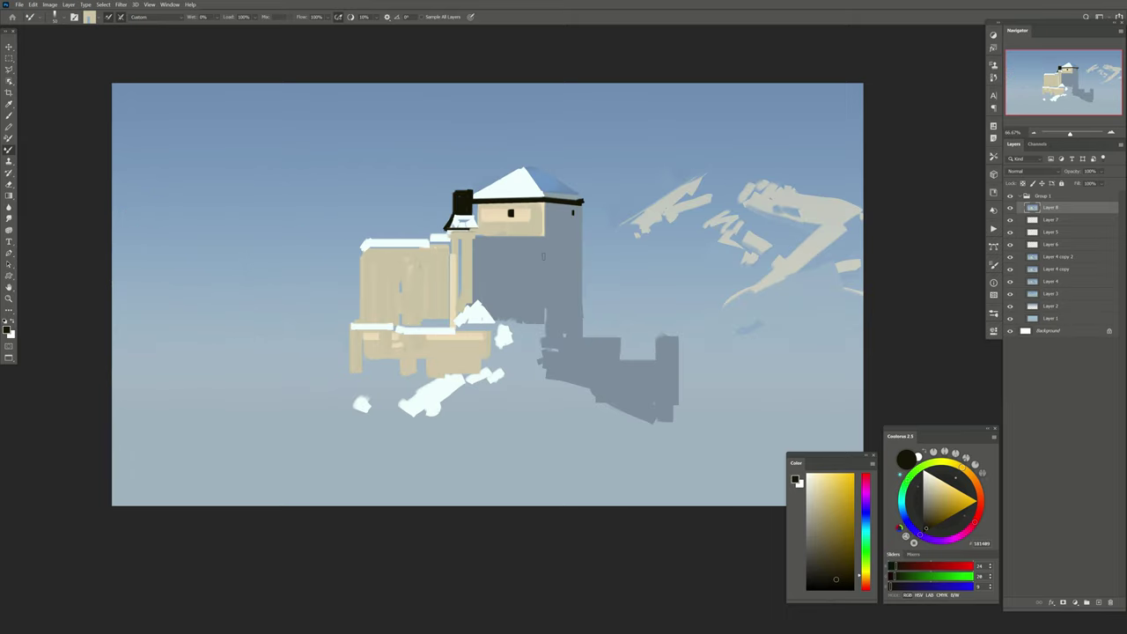
# Copy the lassoed roof onto its own layer, nudge it down, and add a new layer
pyautogui.press('l')
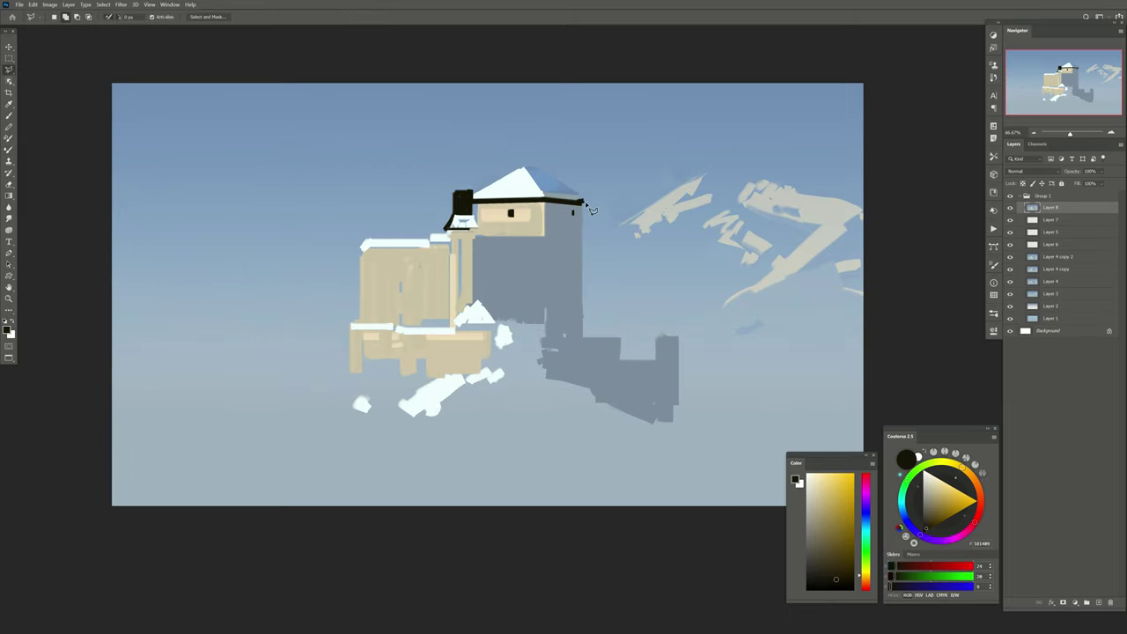
pyautogui.click(586, 200)
pyautogui.click(526, 154)
pyautogui.click(467, 194)
pyautogui.click(586, 199)
pyautogui.hotkey('ctrl', 'j')
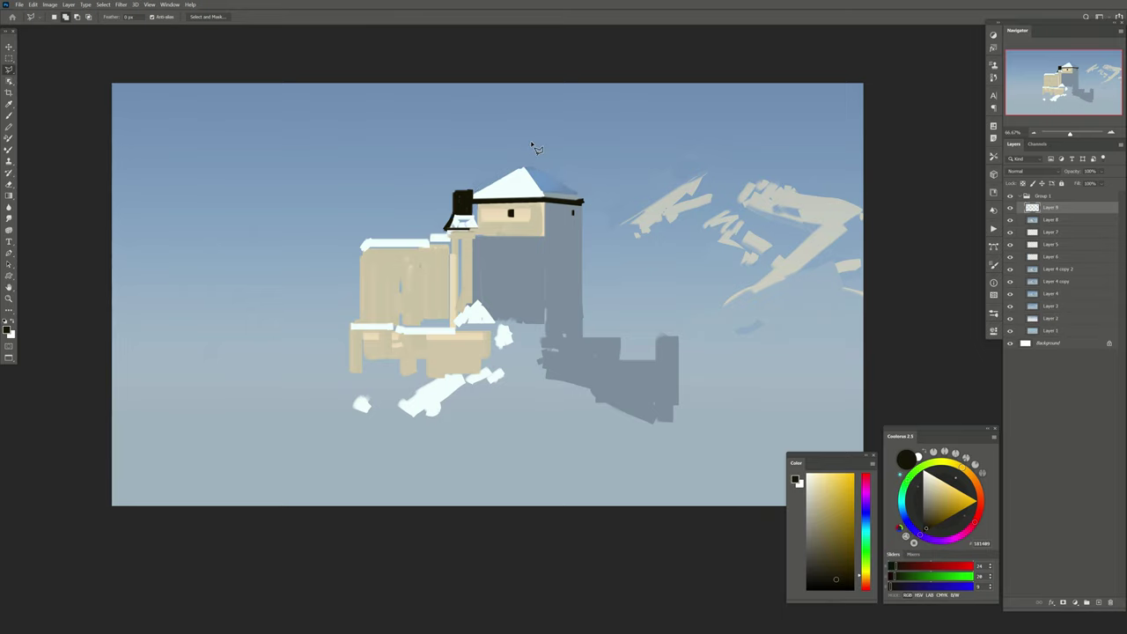
pyautogui.press('v')
pyautogui.press('Down')
pyautogui.press('Down')
pyautogui.press('Down')
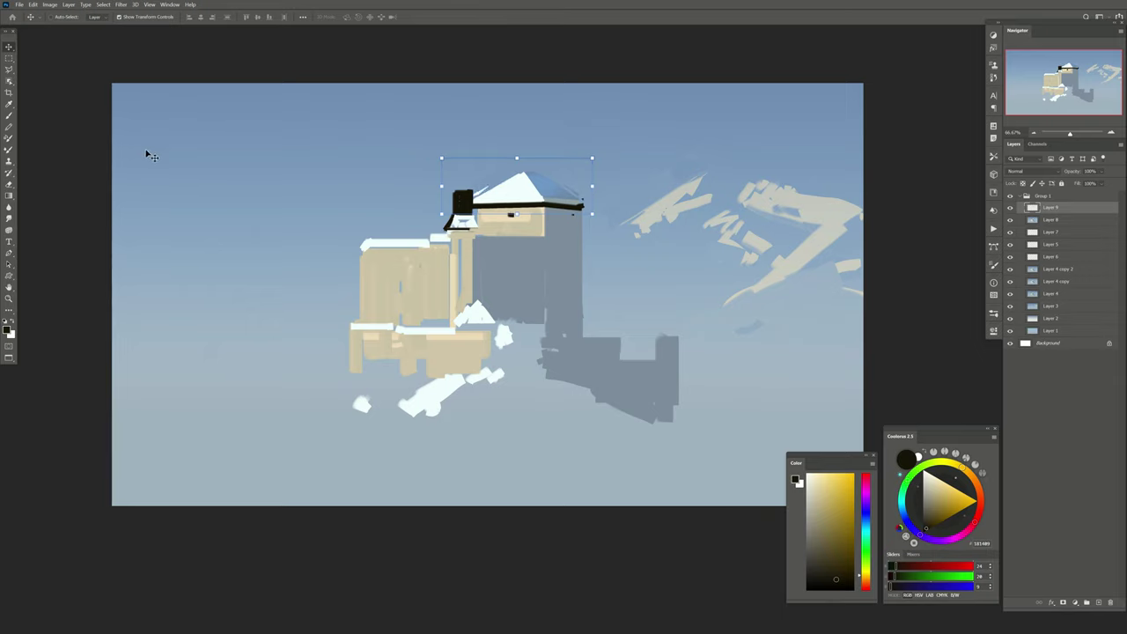
pyautogui.press('Down')
pyautogui.press('Down')
pyautogui.press('Down')
pyautogui.press('Down')
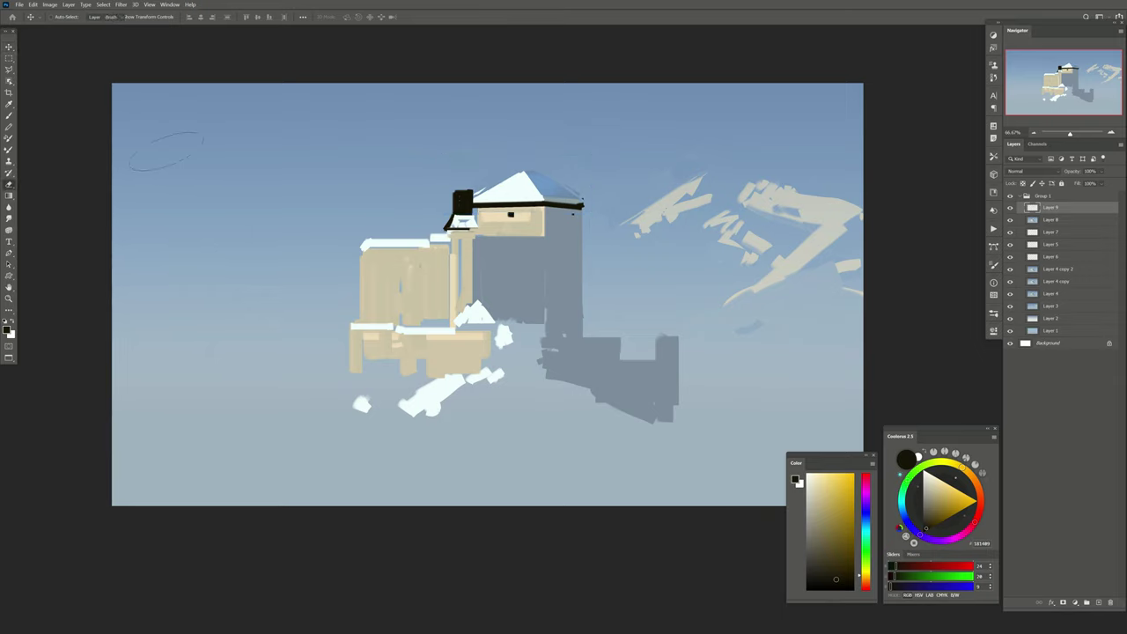
pyautogui.press('b')
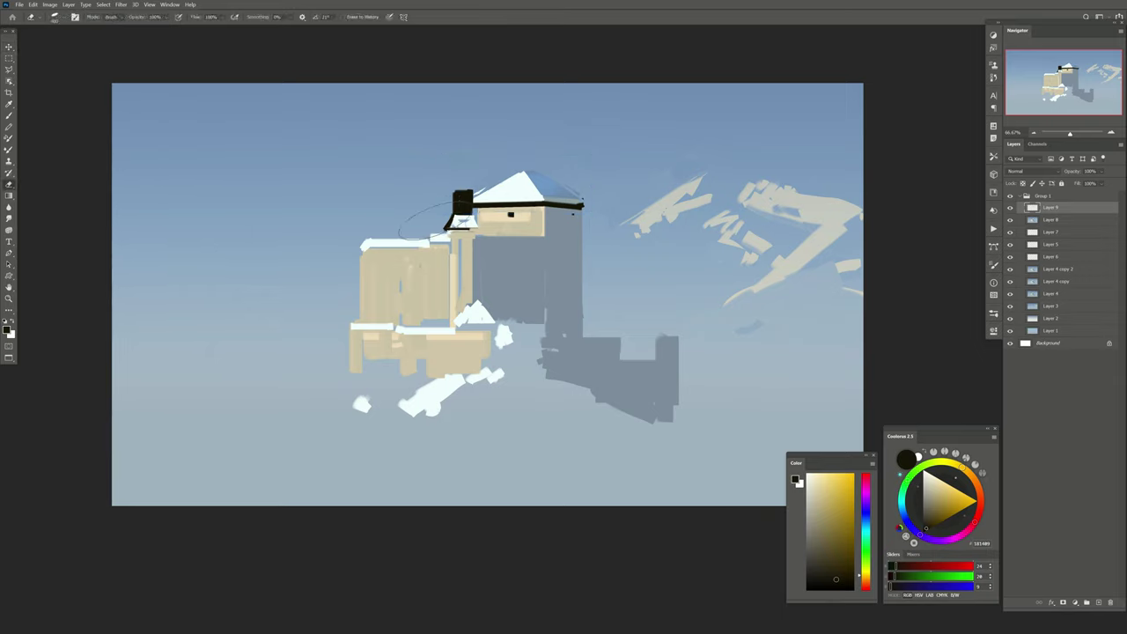
pyautogui.click(1098, 604)
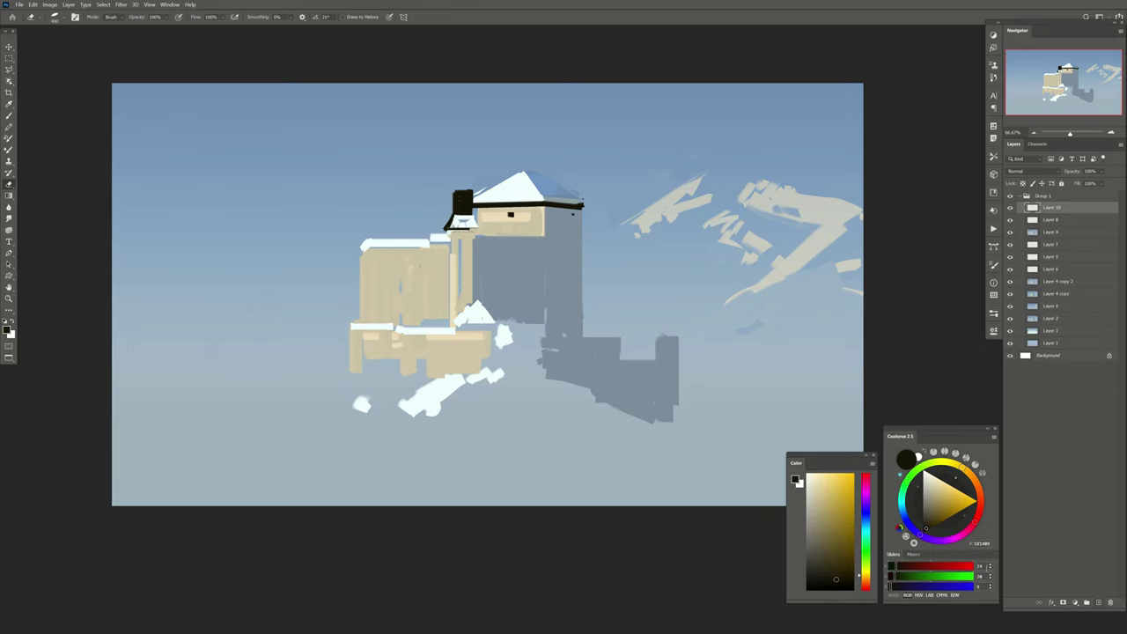
# Fill the gap beside the tower with beige and a darker greyish-yellow column
pyautogui.press('b')
pyautogui.keyDown('alt'); pyautogui.click(464, 254); pyautogui.keyUp('alt')
pyautogui.moveTo(464, 254); pyautogui.dragTo(465, 295)
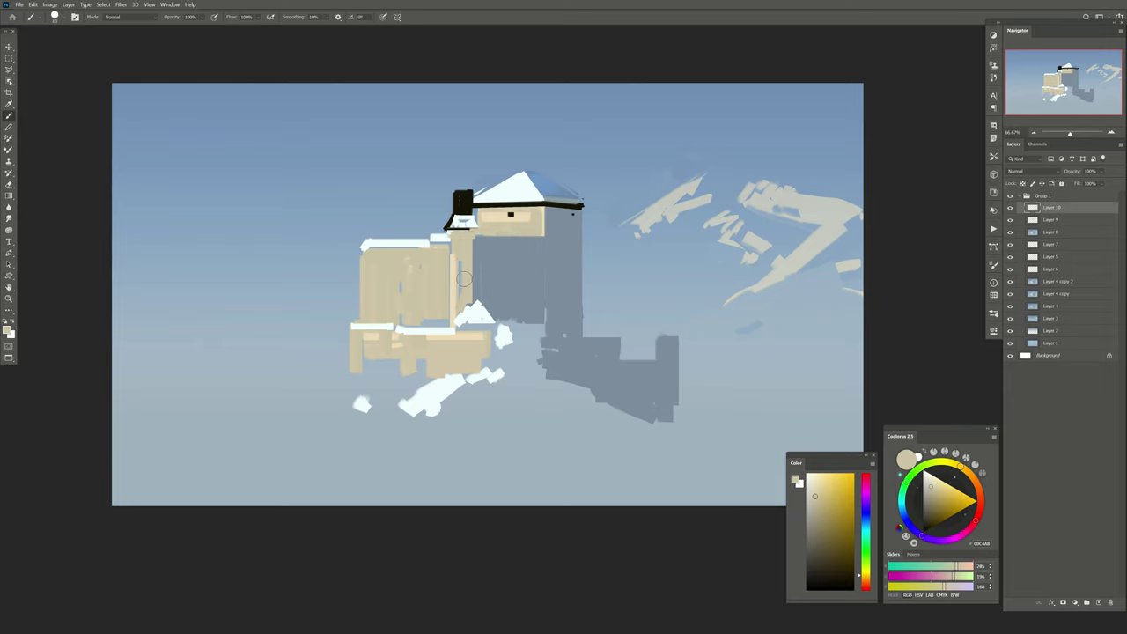
pyautogui.click(816, 537)
pyautogui.click(812, 541)
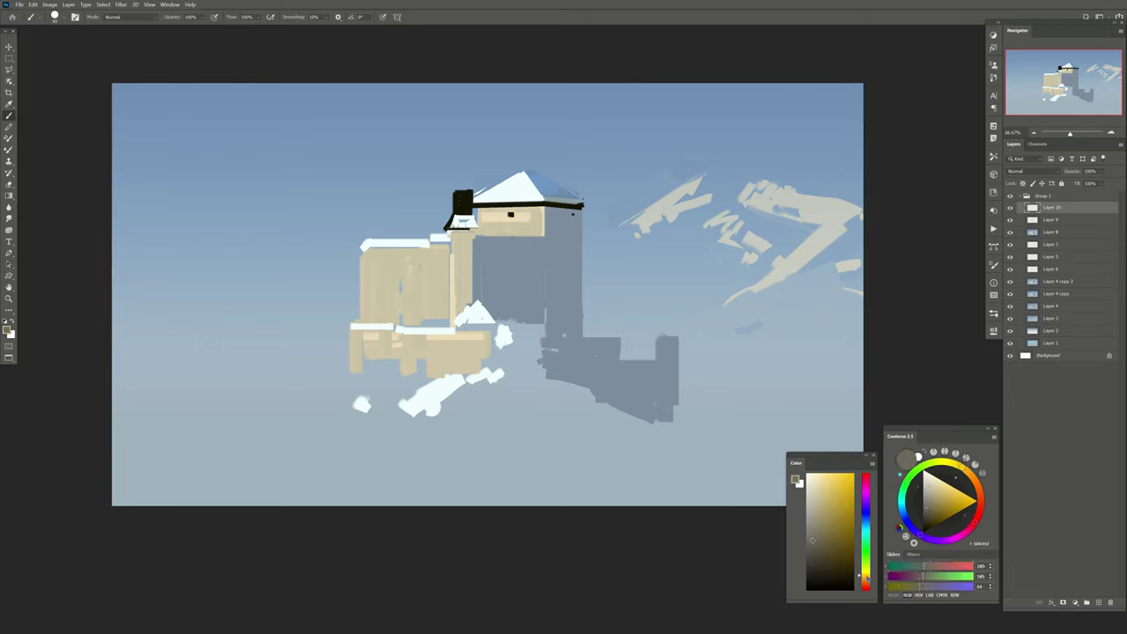
pyautogui.moveTo(466, 230); pyautogui.dragTo(465, 302)
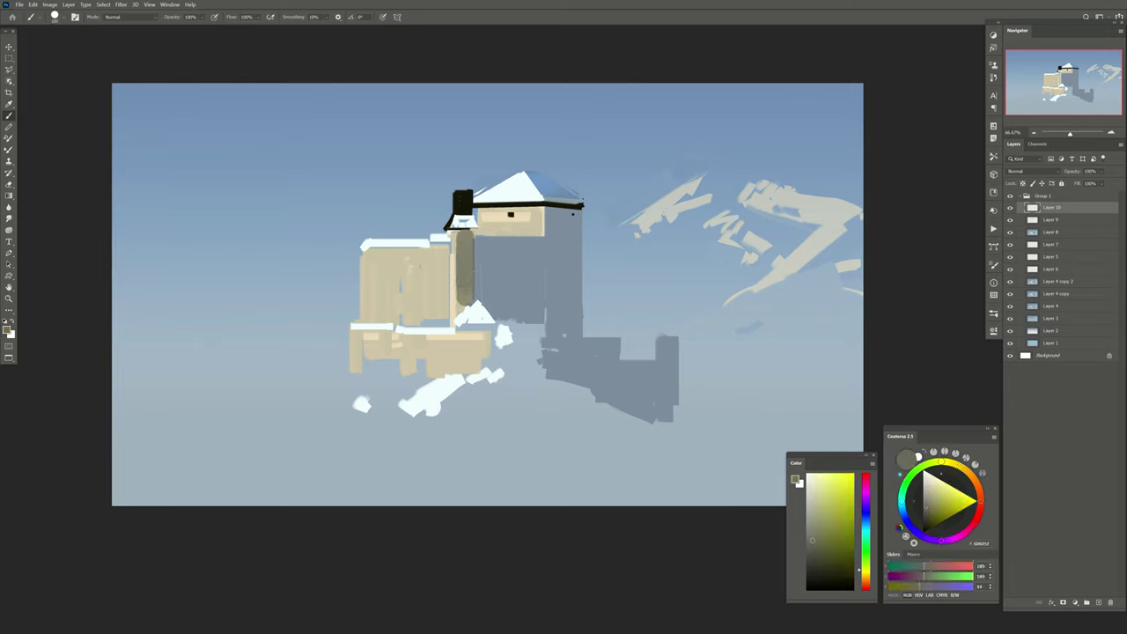
# Lasso the tower wall, paint darker tones inside it, deselect, and compare visibility
pyautogui.press('l')
pyautogui.click(473, 238)
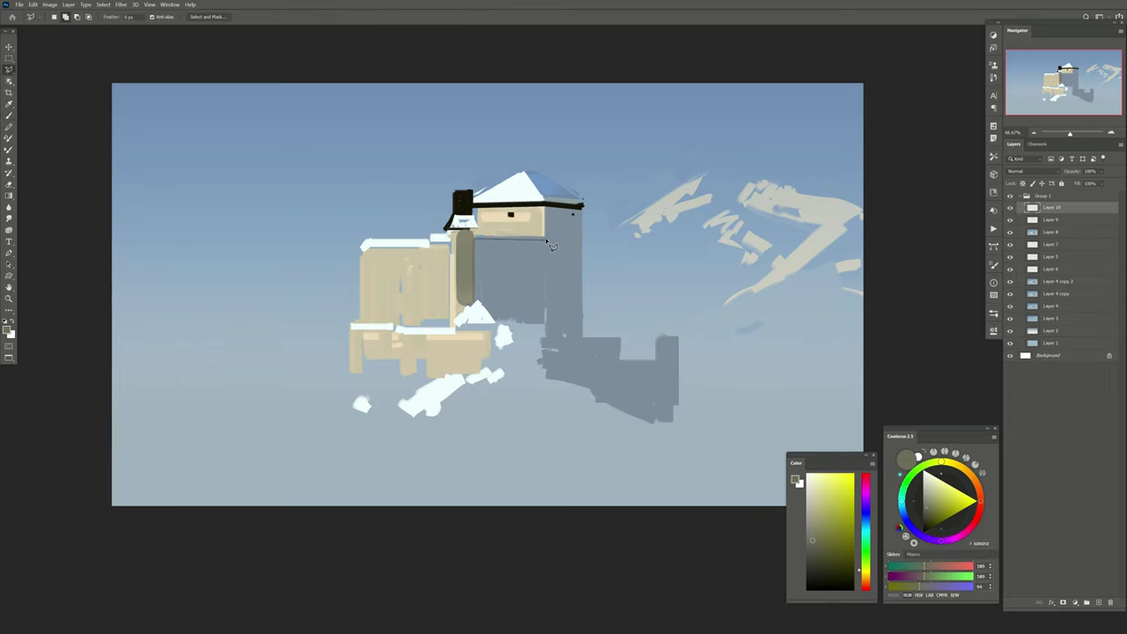
pyautogui.click(544, 238)
pyautogui.click(545, 330)
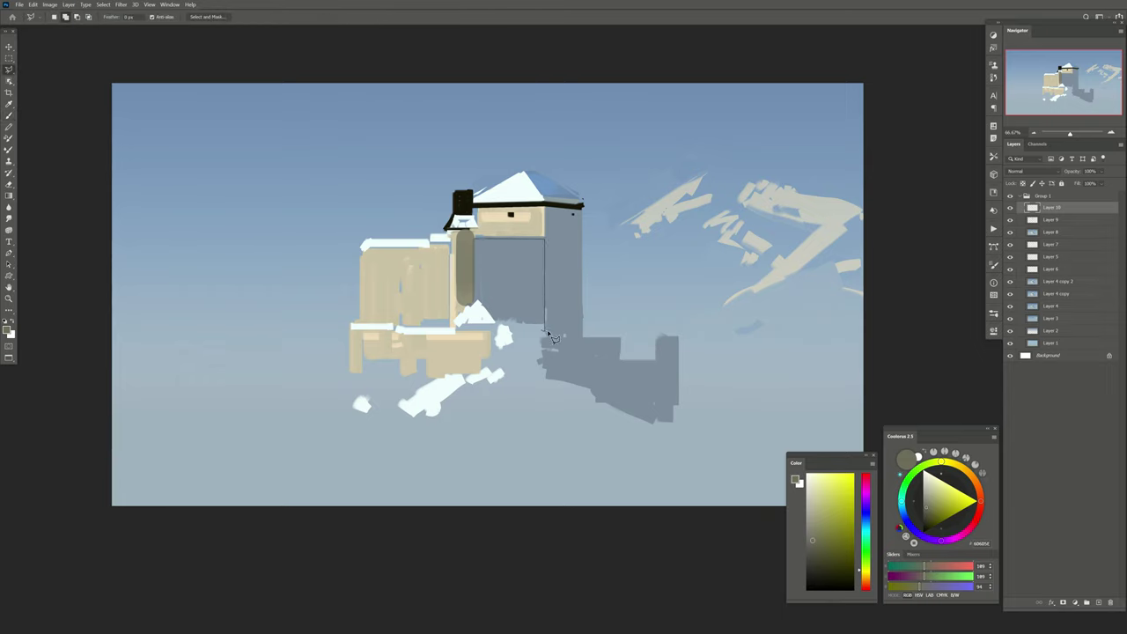
pyautogui.click(496, 328)
pyautogui.doubleClick(479, 306)
pyautogui.press('b')
pyautogui.moveTo(485, 247); pyautogui.dragTo(539, 342)
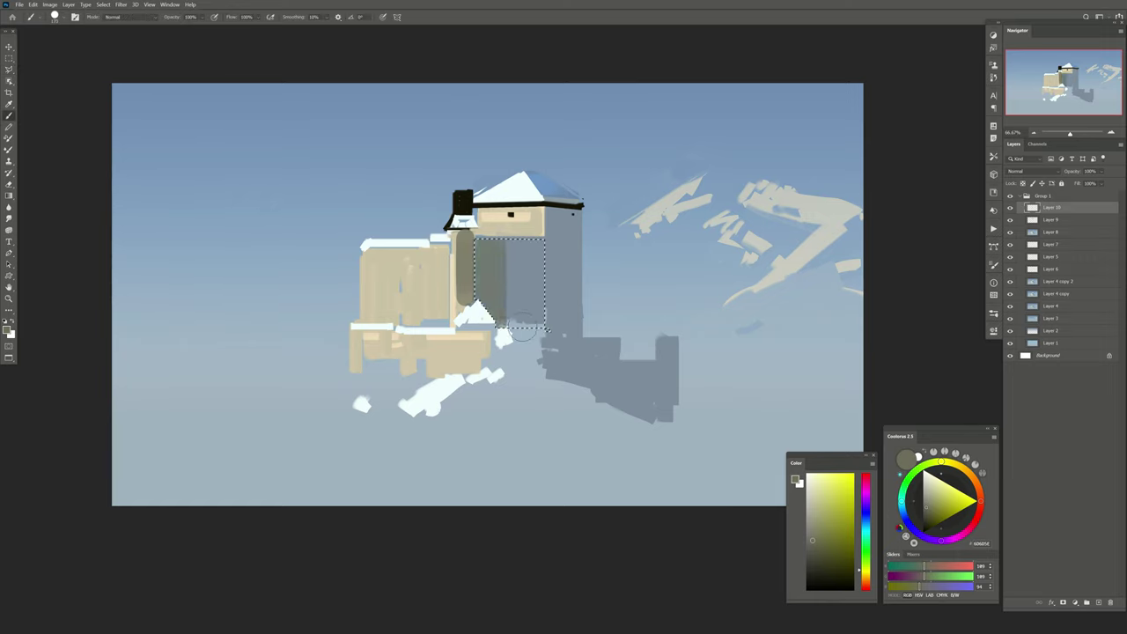
pyautogui.hotkey('ctrl', 'd')
pyautogui.click(1010, 207)
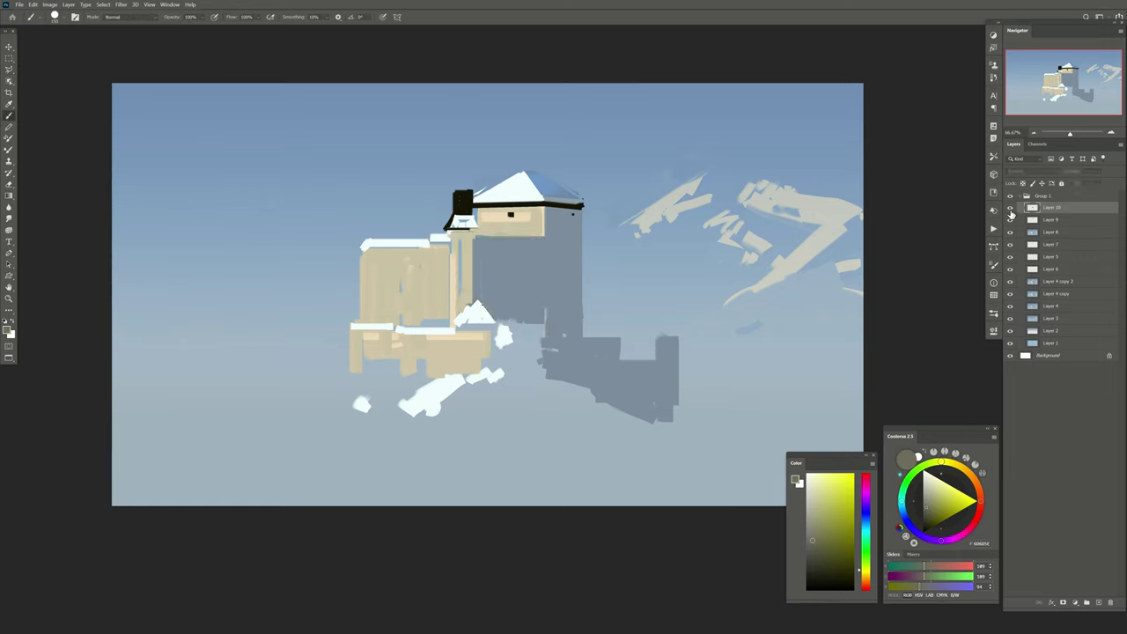
# On a new layer, paint olive and blue-grey strokes down the tower's right wall
pyautogui.click(1099, 603)
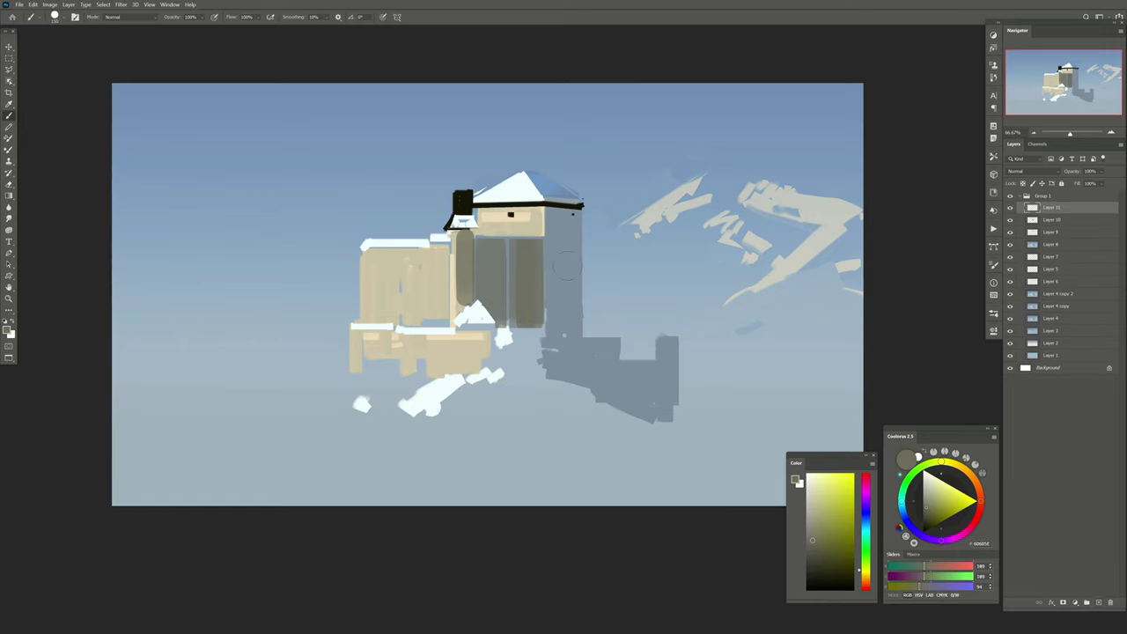
pyautogui.keyDown('alt'); pyautogui.click(539, 266); pyautogui.keyUp('alt')
pyautogui.moveTo(555, 225)
pyautogui.mouseDown()
pyautogui.moveTo(556, 334)
pyautogui.moveTo(569, 266)
pyautogui.mouseUp()
pyautogui.keyDown('alt'); pyautogui.click(604, 279); pyautogui.keyUp('alt')
pyautogui.keyDown('alt'); pyautogui.click(564, 291); pyautogui.keyUp('alt')
pyautogui.moveTo(567, 333); pyautogui.dragTo(568, 278)
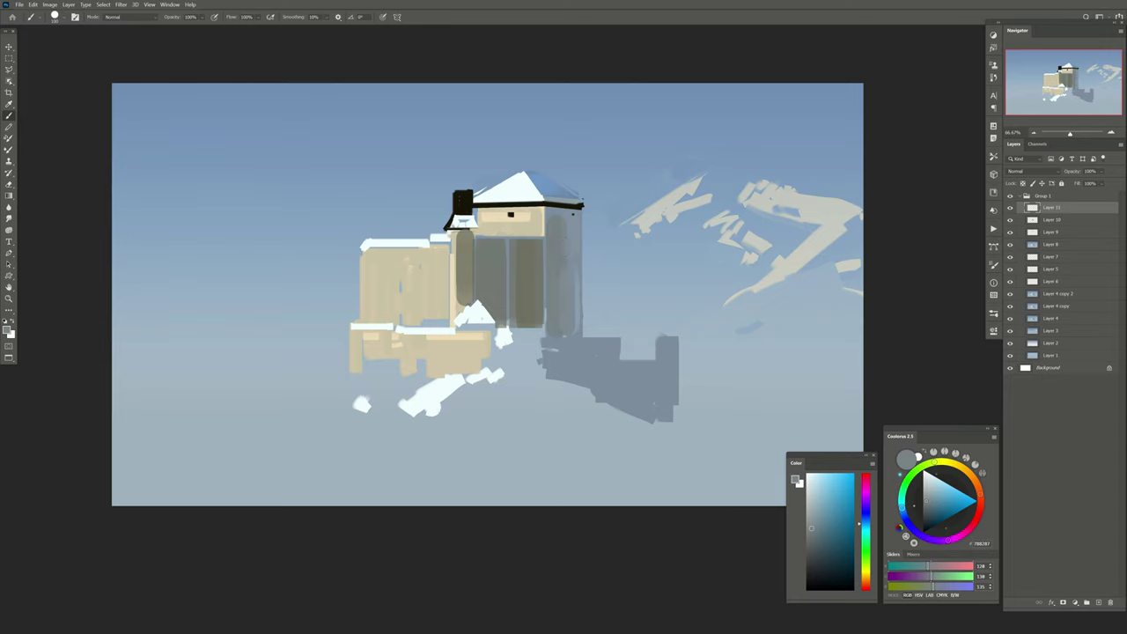
pyautogui.keyDown('alt'); pyautogui.click(563, 300); pyautogui.keyUp('alt')
pyautogui.moveTo(557, 216); pyautogui.dragTo(558, 324)
# Add a dark vertical stroke and grey along the building's lower right edge
pyautogui.keyDown('alt'); pyautogui.click(565, 310); pyautogui.keyUp('alt')
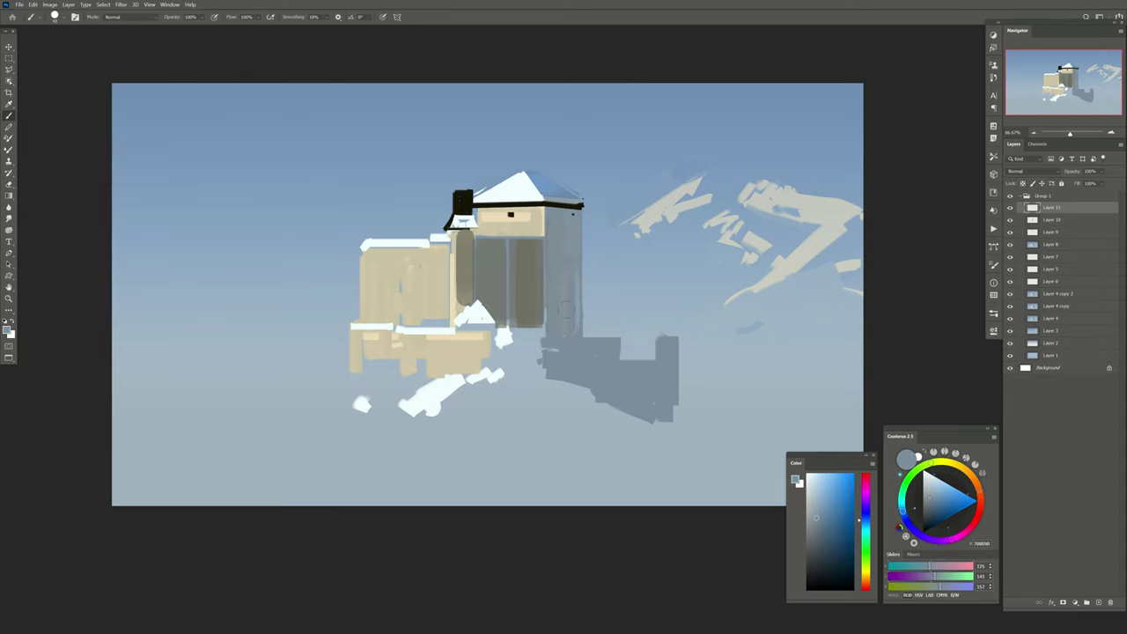
pyautogui.keyDown('alt'); pyautogui.click(555, 322); pyautogui.keyUp('alt')
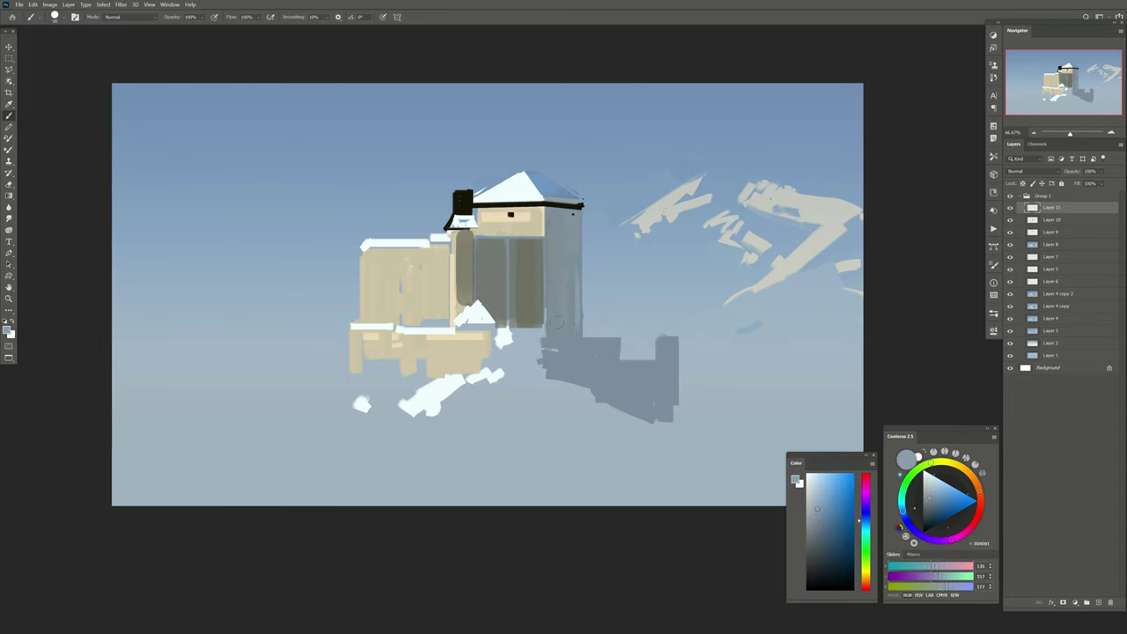
pyautogui.keyDown('alt'); pyautogui.click(519, 258); pyautogui.keyUp('alt')
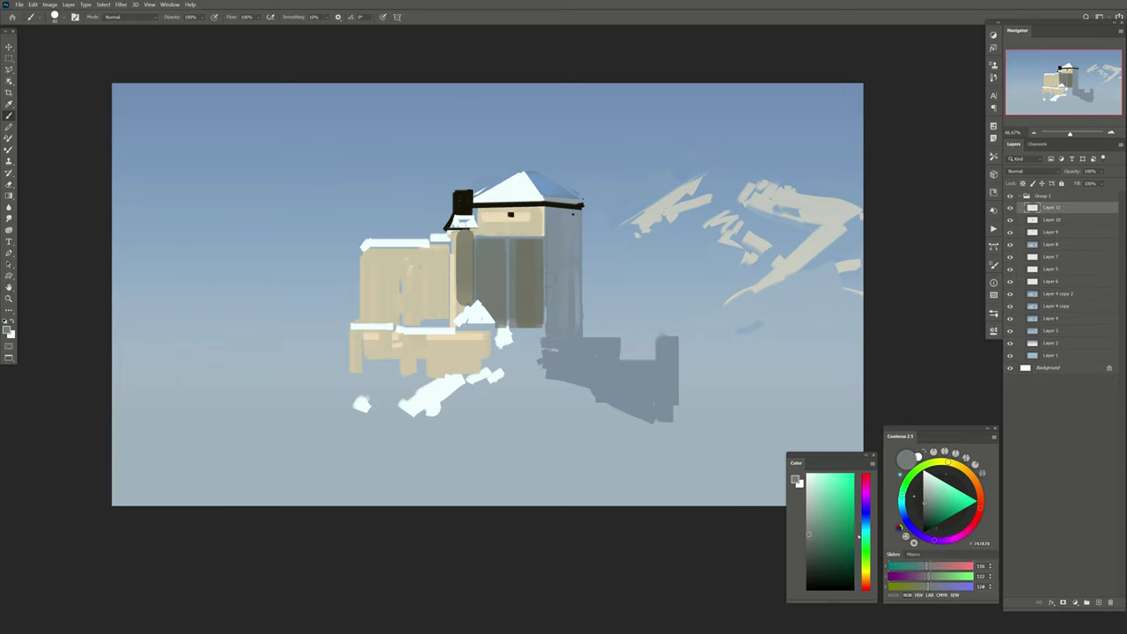
pyautogui.moveTo(553, 271)
pyautogui.mouseDown()
pyautogui.moveTo(553, 327)
pyautogui.moveTo(504, 323)
pyautogui.mouseUp()
pyautogui.keyDown('alt'); pyautogui.click(557, 305); pyautogui.keyUp('alt')
pyautogui.keyDown('alt'); pyautogui.click(612, 265); pyautogui.keyUp('alt')
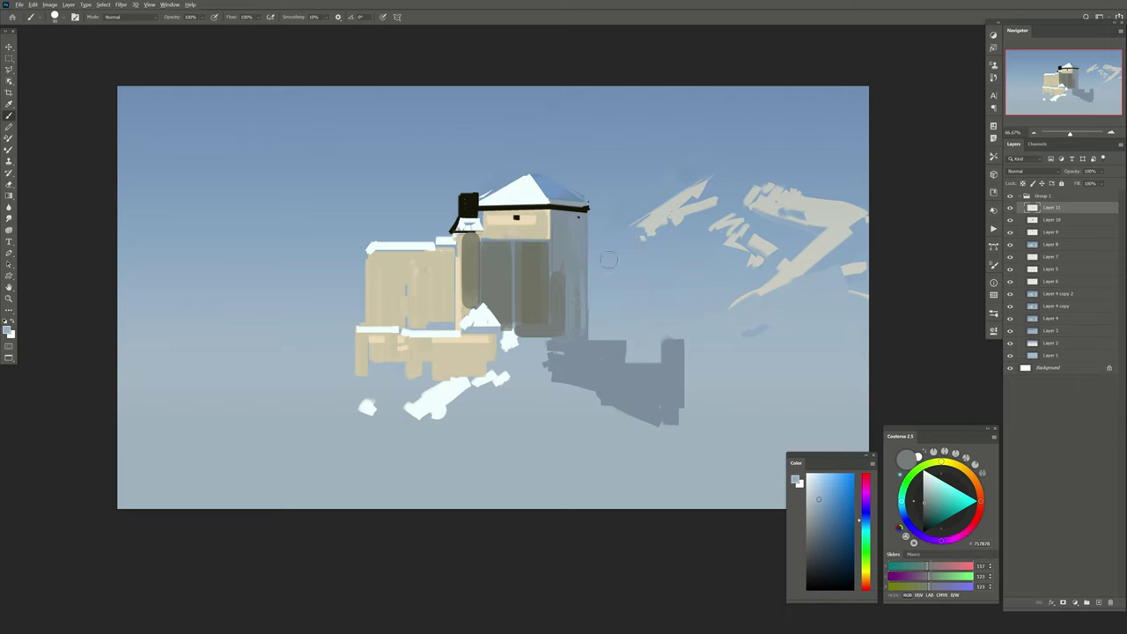
# Add two new layers and paint beige and grey-green rounded columns below the tower
pyautogui.click(1092, 604)
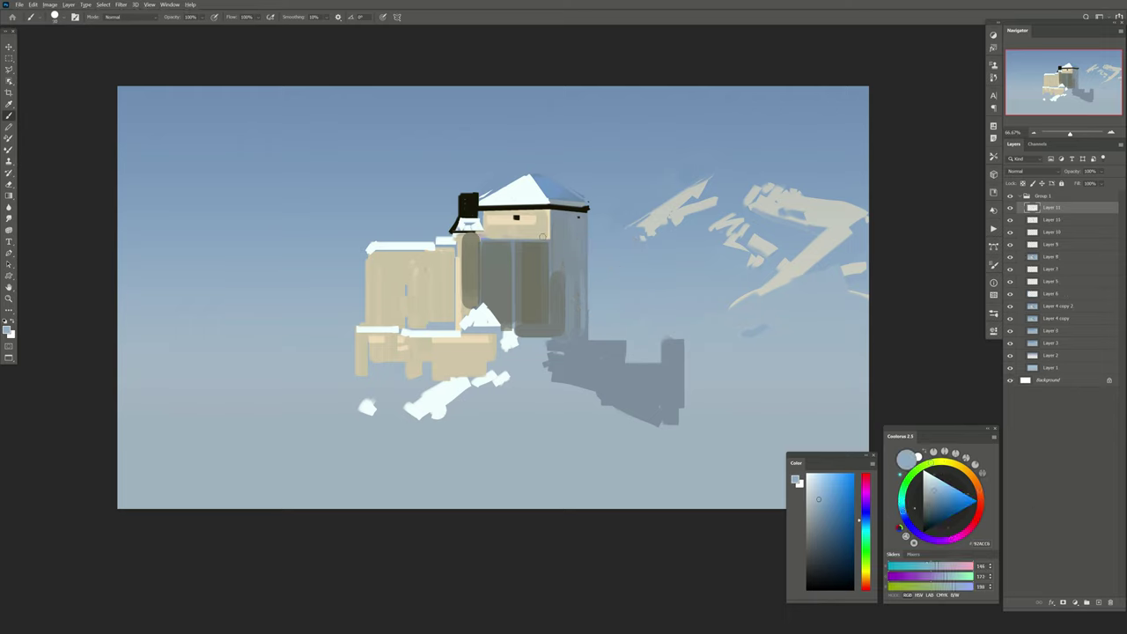
pyautogui.keyDown('alt'); pyautogui.click(518, 193); pyautogui.keyUp('alt')
pyautogui.hotkey('ctrl', 'shift', 'alt', 'n')
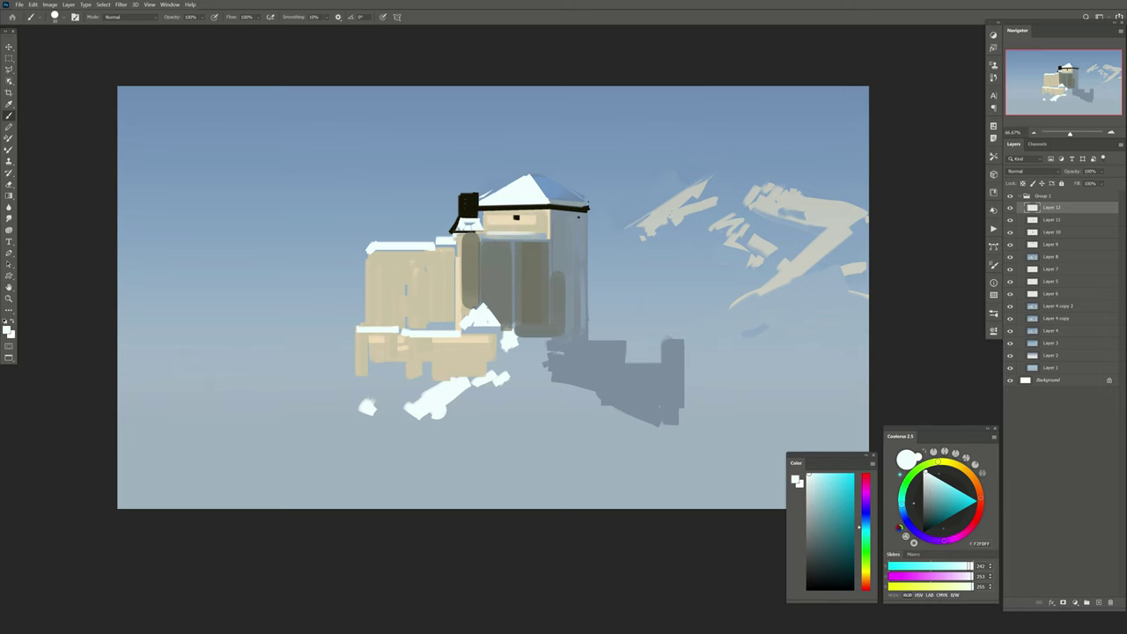
pyautogui.keyDown('alt'); pyautogui.click(576, 270); pyautogui.keyUp('alt')
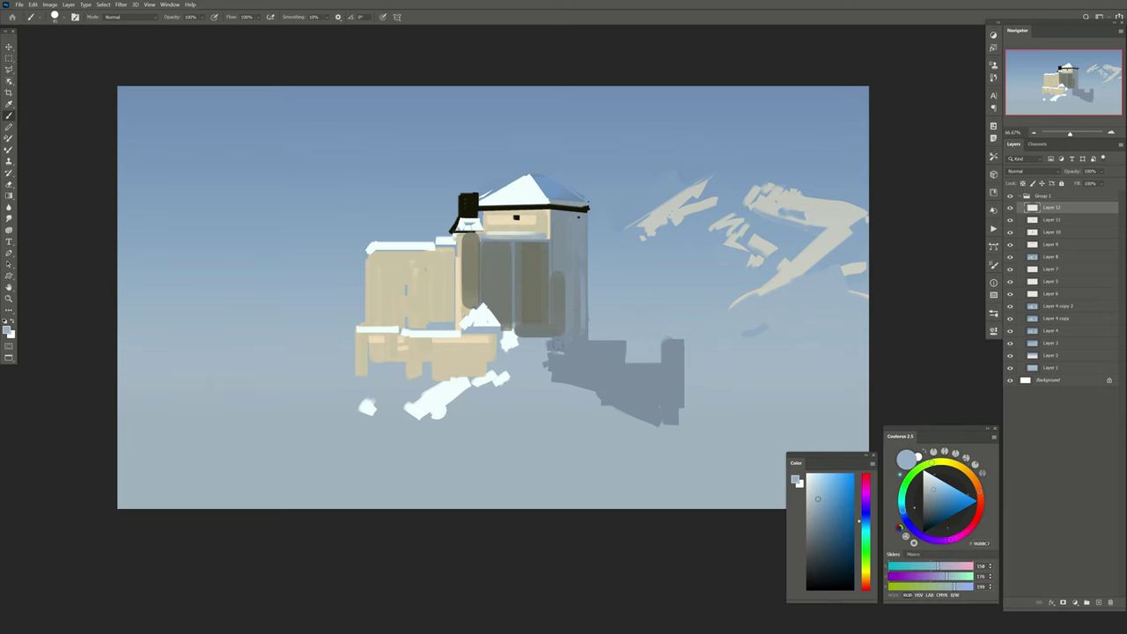
pyautogui.keyDown('alt'); pyautogui.click(480, 351); pyautogui.keyUp('alt')
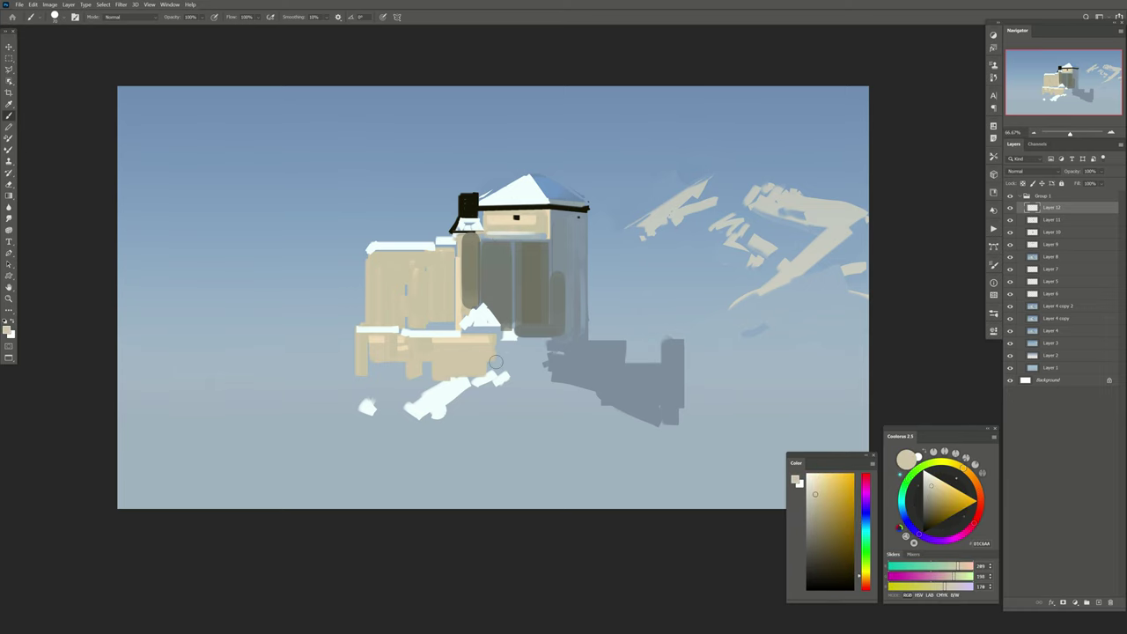
pyautogui.moveTo(507, 338); pyautogui.dragTo(508, 398)
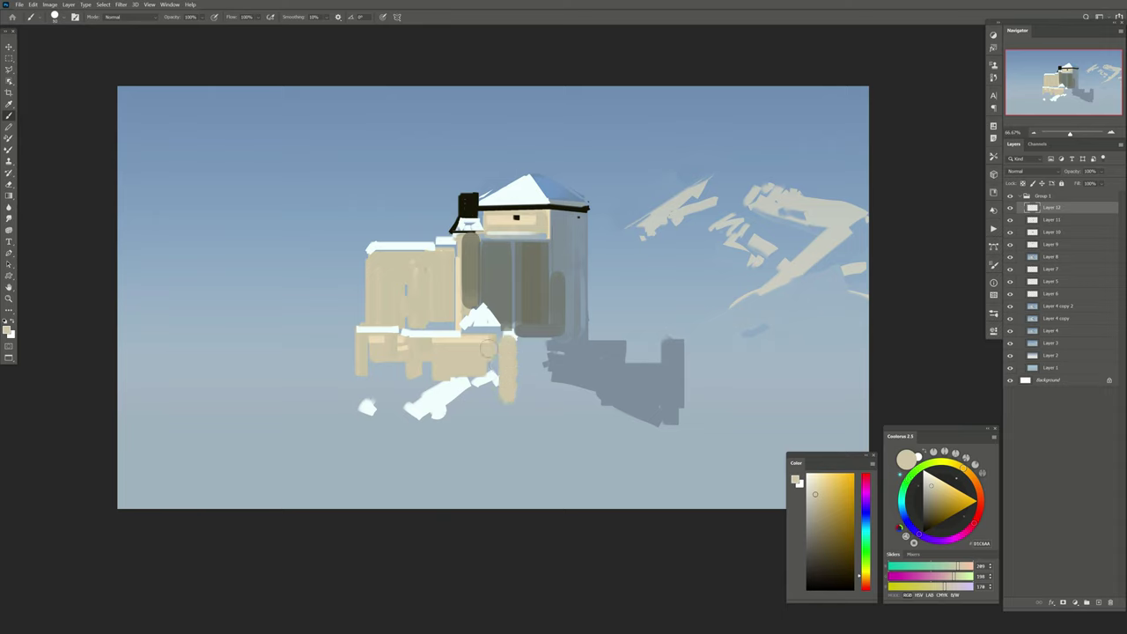
pyautogui.keyDown('alt'); pyautogui.click(532, 305); pyautogui.keyUp('alt')
pyautogui.moveTo(523, 340); pyautogui.dragTo(525, 403)
pyautogui.keyDown('alt'); pyautogui.click(526, 361); pyautogui.keyUp('alt')
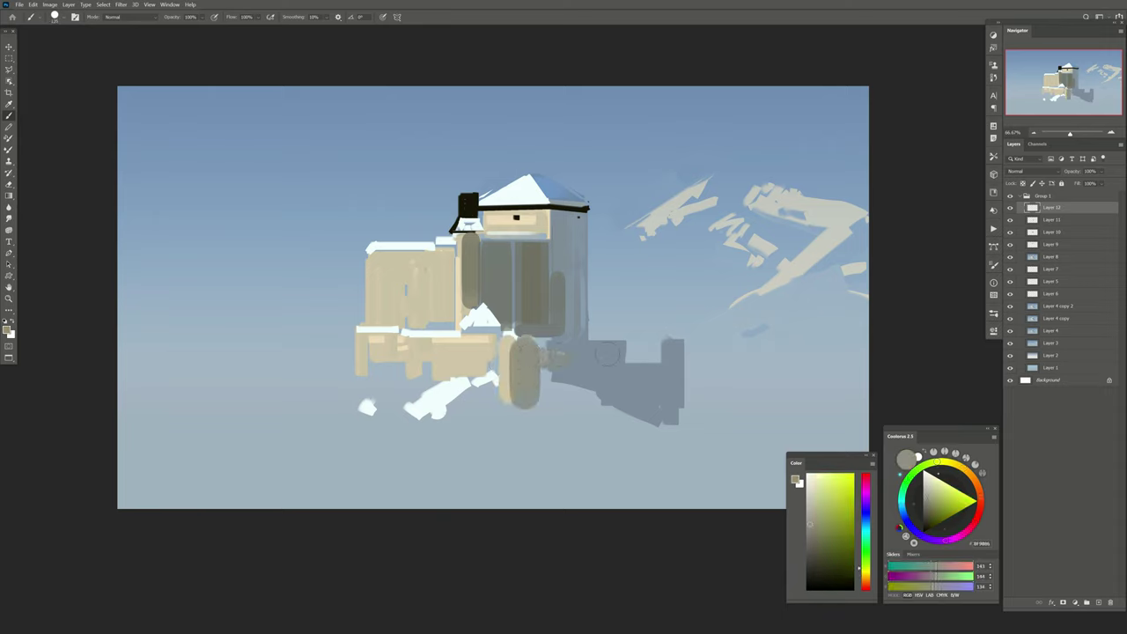
# Darken the lower shadow with blue-grey, lighten the tower's right wall, and add a layer
pyautogui.keyDown('alt'); pyautogui.click(559, 374); pyautogui.keyUp('alt')
pyautogui.moveTo(559, 374)
pyautogui.mouseDown()
pyautogui.moveTo(563, 392)
pyautogui.moveTo(602, 404)
pyautogui.moveTo(606, 424)
pyautogui.mouseUp()
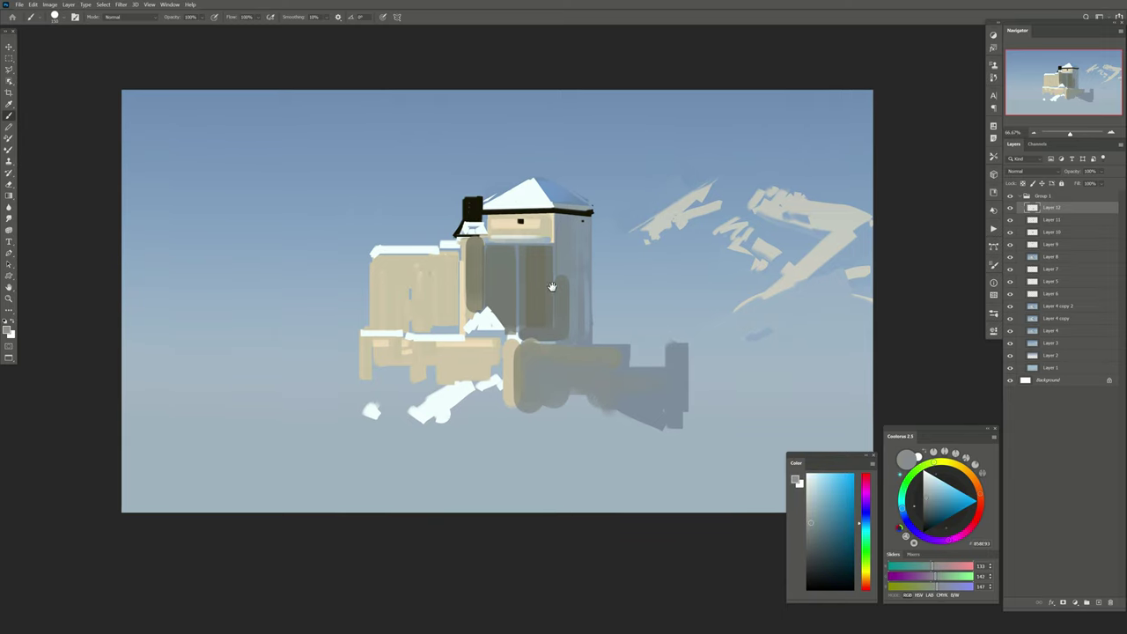
pyautogui.keyDown('alt'); pyautogui.click(575, 264); pyautogui.keyUp('alt')
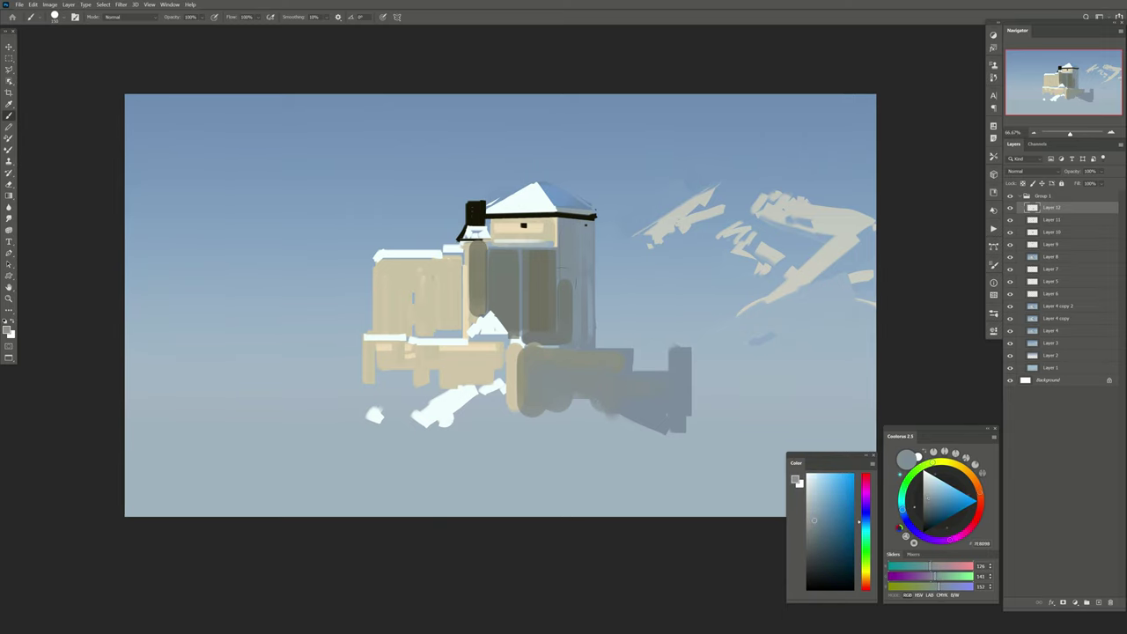
pyautogui.moveTo(566, 284); pyautogui.dragTo(565, 317)
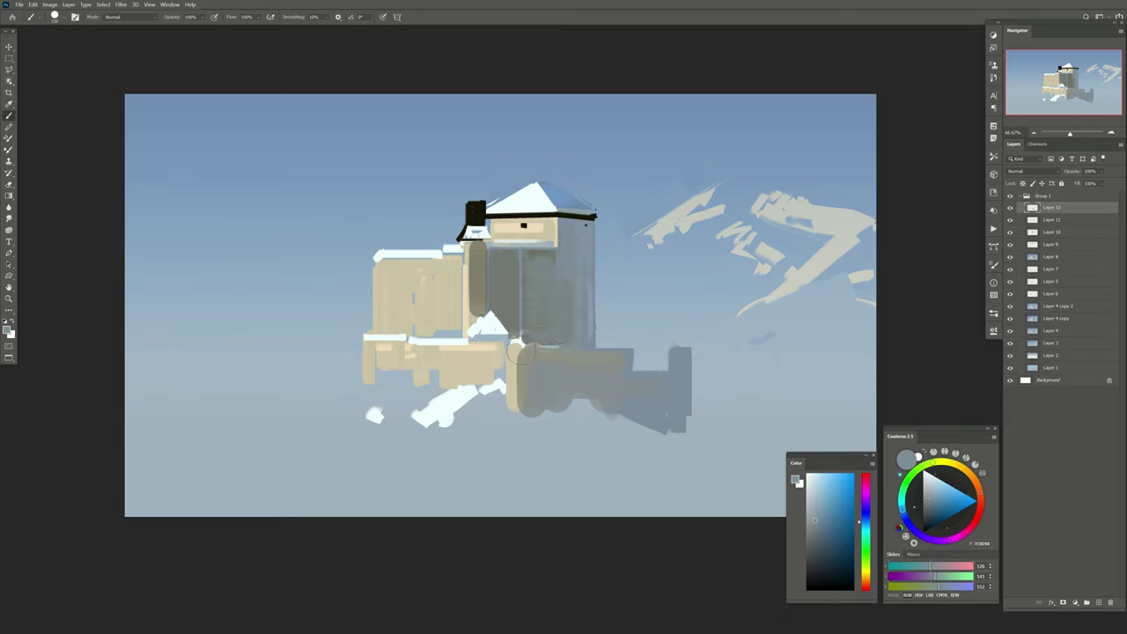
pyautogui.click(1086, 604)
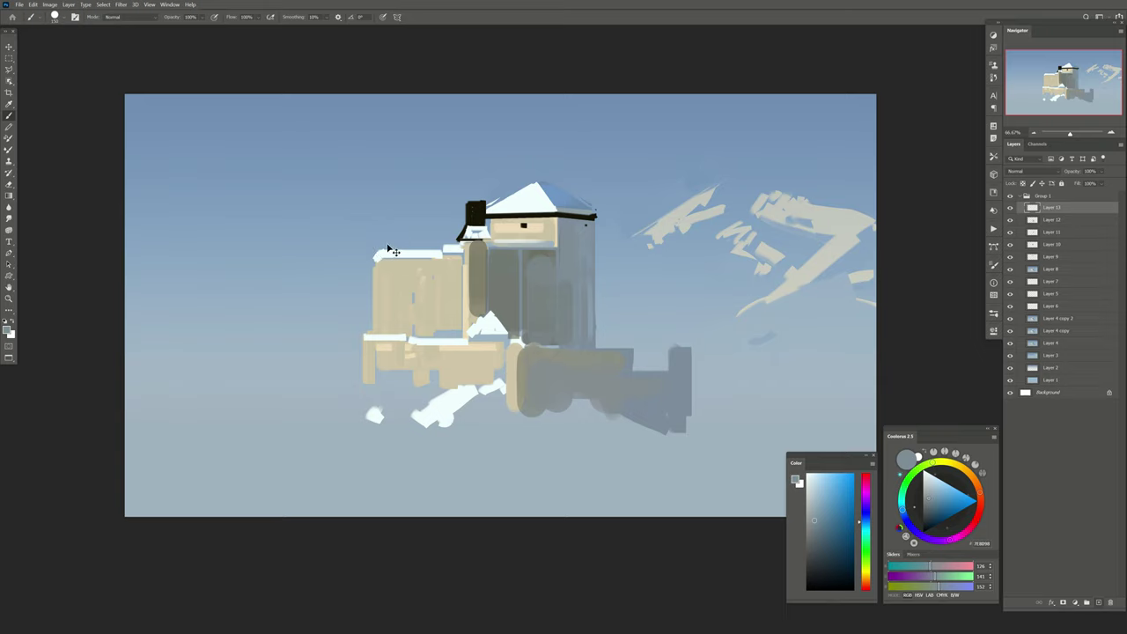
# Trace a polygonal lasso selection around the whole castle, including roof peak and chimney
pyautogui.hotkey('ctrl', 'alt', 'shift', 'a')
pyautogui.press('l')
pyautogui.click(705, 336)
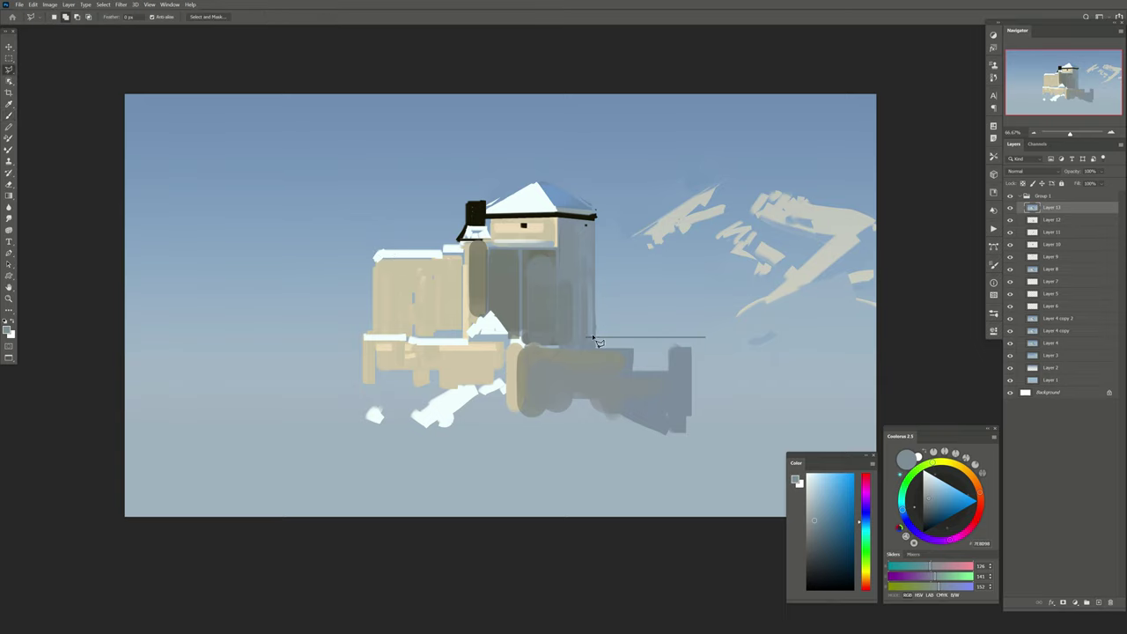
pyautogui.click(611, 337)
pyautogui.click(611, 194)
pyautogui.press('BackSpace')
pyautogui.press('BackSpace')
pyautogui.click(598, 337)
pyautogui.click(598, 214)
pyautogui.click(541, 181)
pyautogui.click(485, 203)
pyautogui.click(455, 240)
pyautogui.click(372, 251)
pyautogui.click(372, 333)
pyautogui.click(360, 460)
pyautogui.doubleClick(706, 460)
# Copy the castle to a new layer, narrow it slightly and raise it higher
pyautogui.hotkey('ctrl', 'j')
pyautogui.hotkey('ctrl', 't')
pyautogui.moveTo(705, 321); pyautogui.dragTo(679, 323)
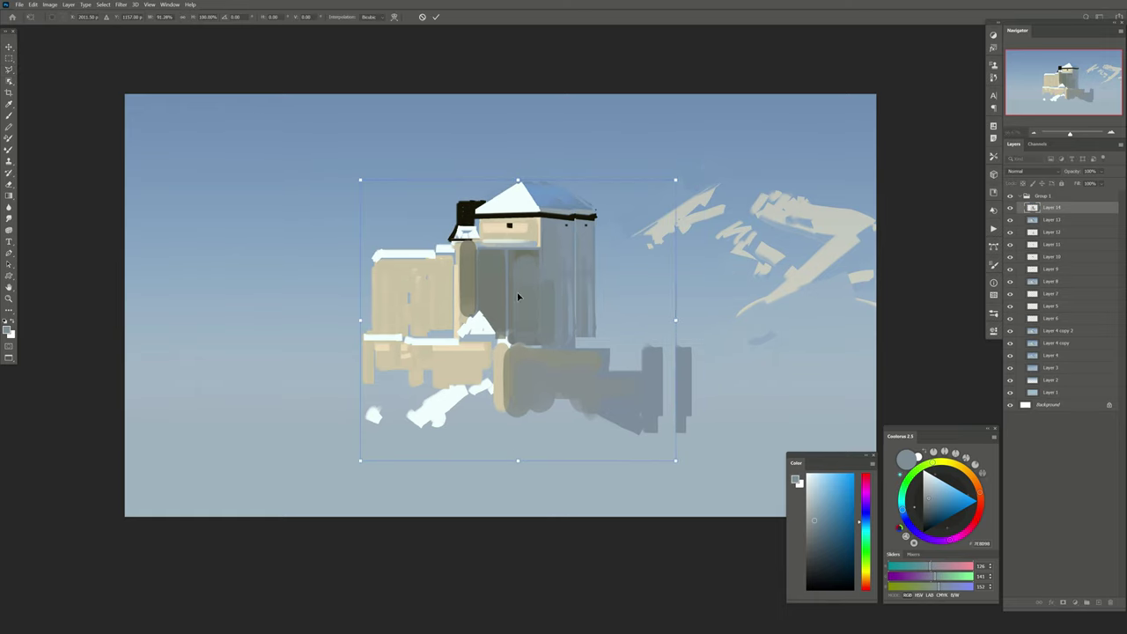
pyautogui.moveTo(463, 276); pyautogui.dragTo(469, 239)
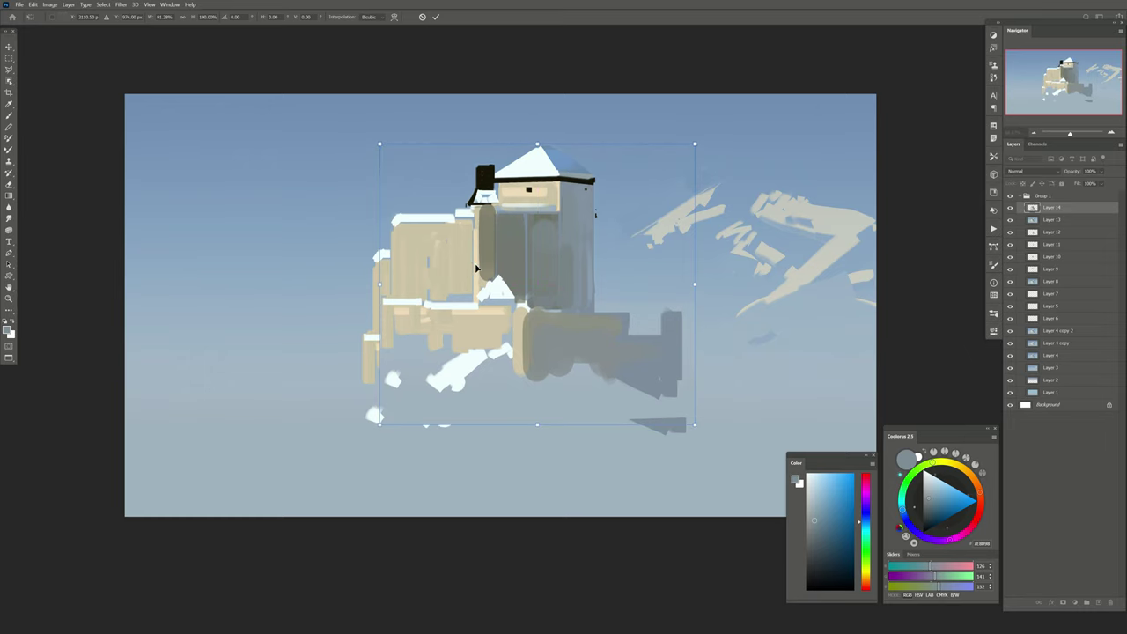
pyautogui.press('Return')
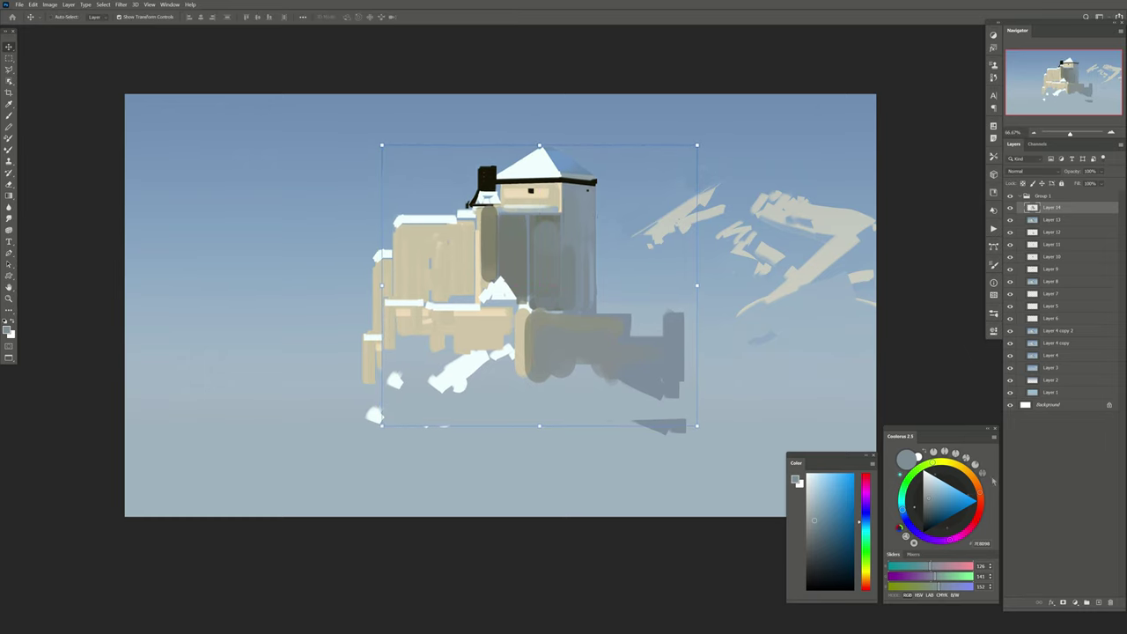
# Add several new empty layers for painting
pyautogui.click(1033, 225)
pyautogui.hotkey('ctrl', 'shift', 'alt', 'n')
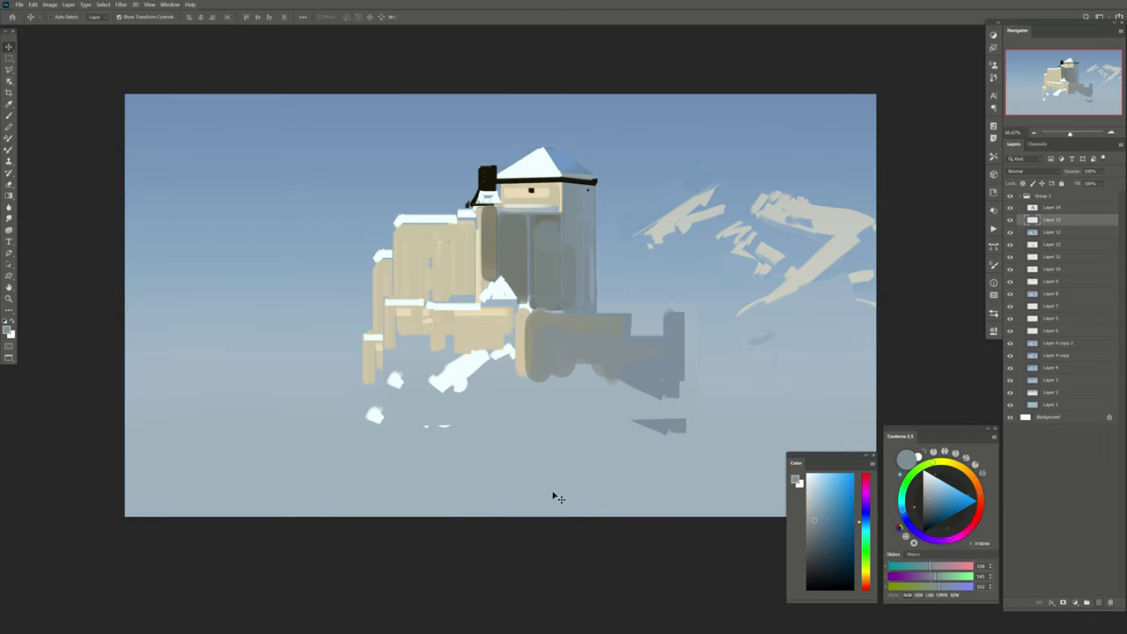
pyautogui.press('b')
pyautogui.hotkey('ctrl', 'shift', 'alt', 'n')
# With the Mixer Brush in dark brown, paint the first zig-zag rock strokes below the castle
pyautogui.moveTo(310, 211); pyautogui.dragTo(272, 182)
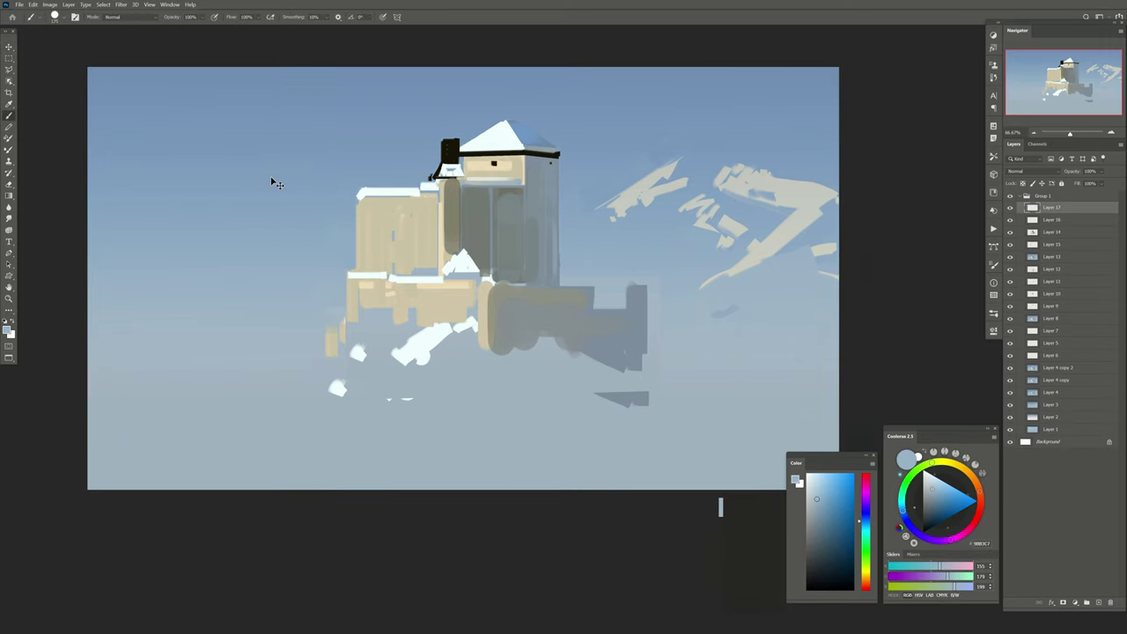
pyautogui.hotkey('ctrl', 'shift', 'alt', 'e')
pyautogui.hotkey('shift', 'b')
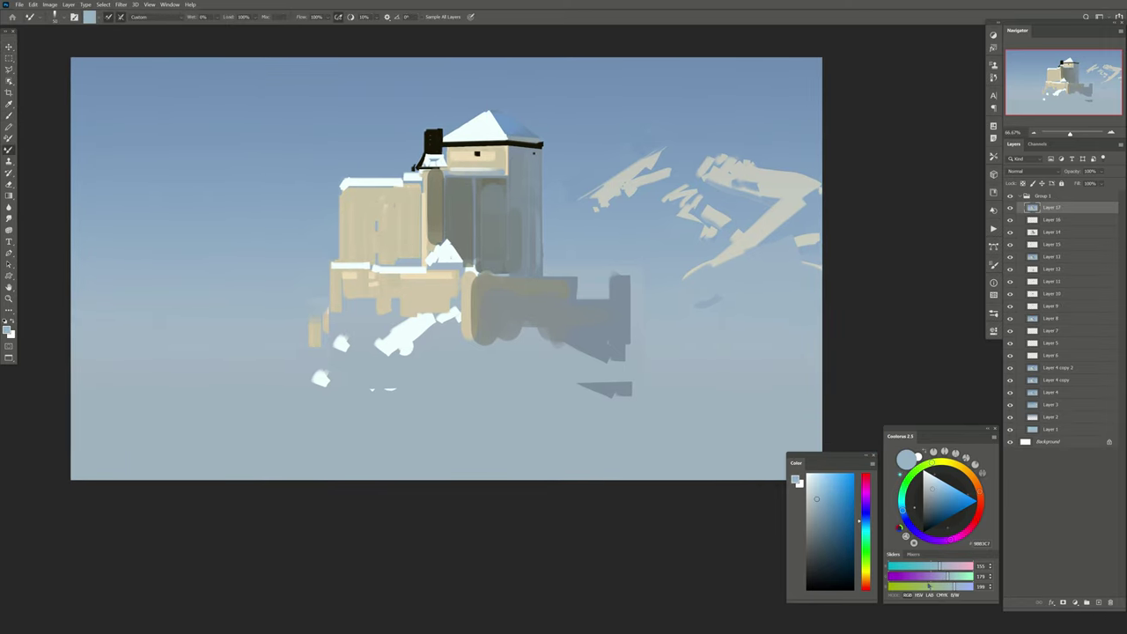
pyautogui.press('x')
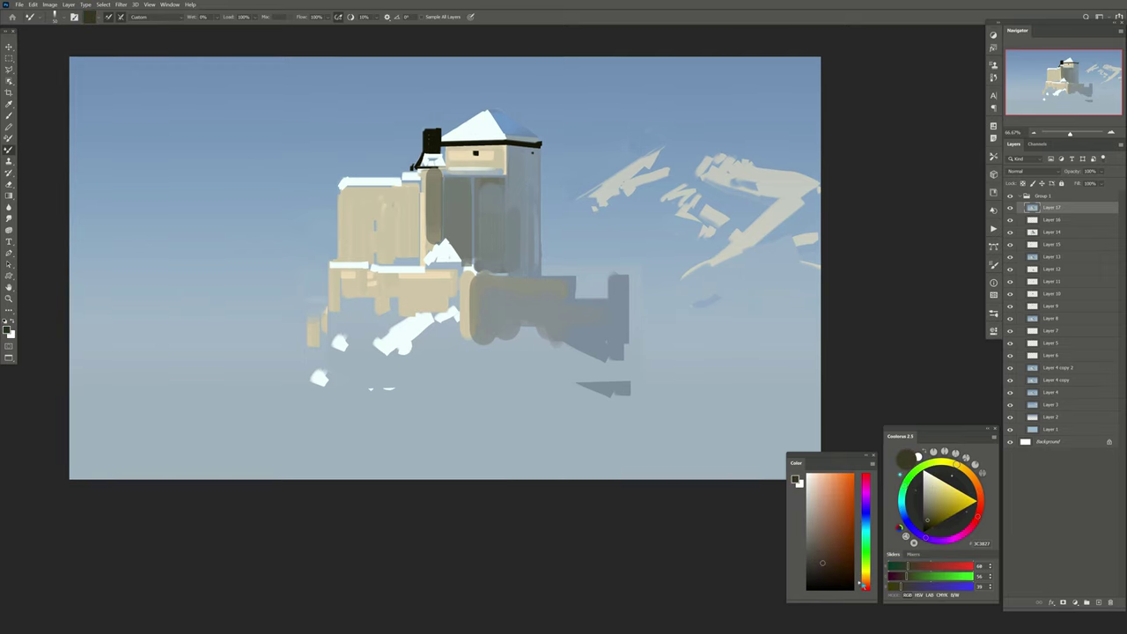
pyautogui.click(816, 568)
pyautogui.moveTo(527, 377); pyautogui.dragTo(465, 412)
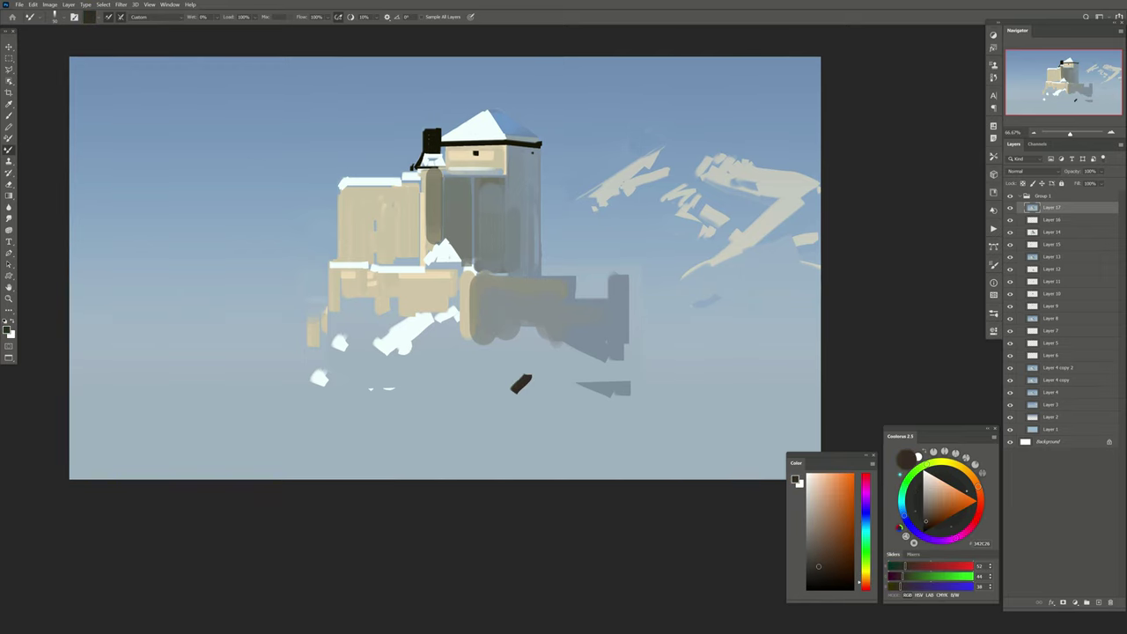
pyautogui.click(815, 562)
pyautogui.moveTo(497, 374)
pyautogui.mouseDown()
pyautogui.moveTo(467, 403)
pyautogui.moveTo(440, 400)
pyautogui.moveTo(463, 424)
pyautogui.mouseUp()
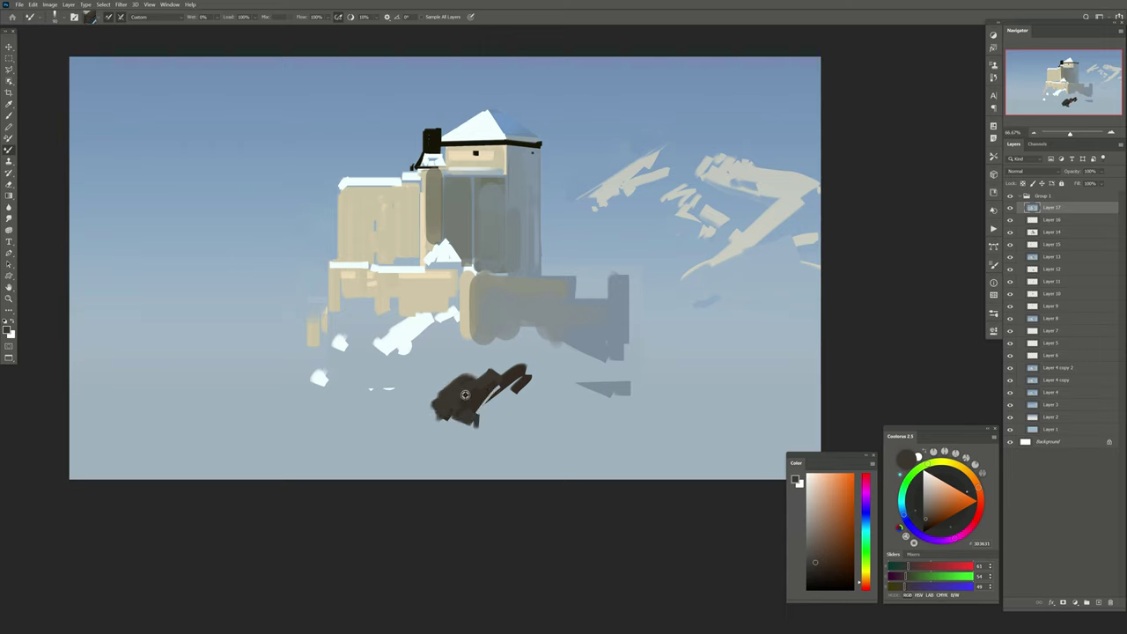
pyautogui.moveTo(476, 365)
pyautogui.mouseDown()
pyautogui.moveTo(432, 385)
pyautogui.moveTo(496, 373)
pyautogui.moveTo(528, 377)
pyautogui.moveTo(546, 394)
pyautogui.mouseUp()
pyautogui.moveTo(532, 354)
pyautogui.mouseDown()
pyautogui.moveTo(620, 415)
pyautogui.moveTo(661, 421)
pyautogui.mouseUp()
# Extend the rock mass right, fill the cliff and lower-left, and add jutting pieces
pyautogui.moveTo(632, 385)
pyautogui.mouseDown()
pyautogui.moveTo(596, 364)
pyautogui.moveTo(627, 387)
pyautogui.moveTo(634, 473)
pyautogui.mouseUp()
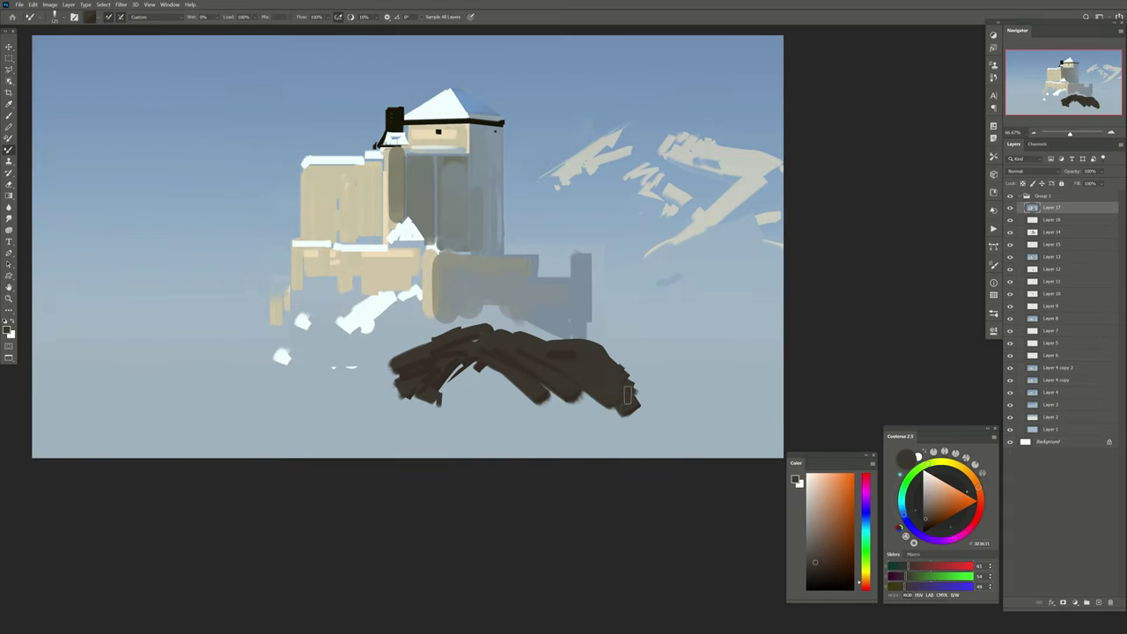
pyautogui.moveTo(654, 473)
pyautogui.mouseDown()
pyautogui.moveTo(529, 422)
pyautogui.moveTo(546, 440)
pyautogui.moveTo(456, 380)
pyautogui.moveTo(440, 449)
pyautogui.moveTo(475, 352)
pyautogui.moveTo(414, 414)
pyautogui.mouseUp()
pyautogui.moveTo(354, 373)
pyautogui.mouseDown()
pyautogui.moveTo(430, 388)
pyautogui.moveTo(405, 462)
pyautogui.moveTo(365, 471)
pyautogui.moveTo(466, 414)
pyautogui.mouseUp()
pyautogui.moveTo(515, 361); pyautogui.dragTo(476, 322)
pyautogui.moveTo(454, 361)
pyautogui.mouseDown()
pyautogui.moveTo(484, 325)
pyautogui.moveTo(419, 414)
pyautogui.mouseUp()
pyautogui.moveTo(537, 352); pyautogui.dragTo(509, 374)
pyautogui.moveTo(414, 414)
pyautogui.mouseDown()
pyautogui.moveTo(431, 391)
pyautogui.moveTo(361, 444)
pyautogui.mouseUp()
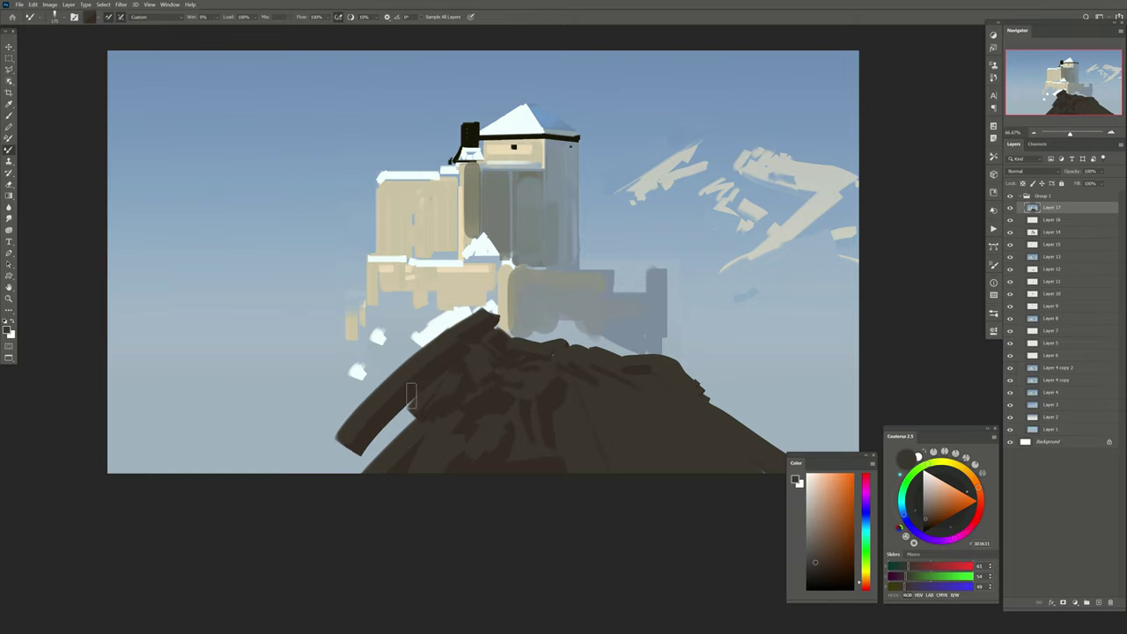
pyautogui.moveTo(413, 387)
pyautogui.mouseDown()
pyautogui.moveTo(334, 458)
pyautogui.moveTo(295, 458)
pyautogui.moveTo(401, 343)
pyautogui.moveTo(403, 323)
pyautogui.moveTo(416, 333)
pyautogui.moveTo(458, 298)
pyautogui.moveTo(412, 317)
pyautogui.mouseUp()
# Paint light grey beneath the castle and run the dark rock down to the canvas bottom
pyautogui.keyDown('alt'); pyautogui.click(499, 206); pyautogui.keyUp('alt')
pyautogui.moveTo(414, 273); pyautogui.dragTo(416, 335)
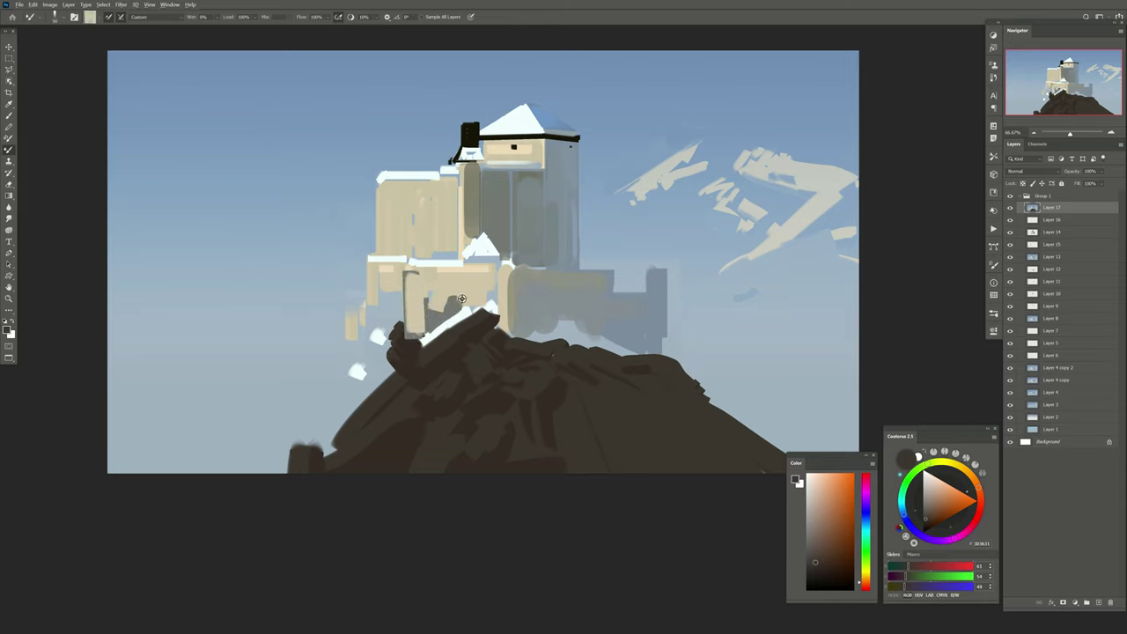
pyautogui.moveTo(410, 290)
pyautogui.mouseDown()
pyautogui.moveTo(417, 333)
pyautogui.moveTo(445, 334)
pyautogui.moveTo(414, 339)
pyautogui.mouseUp()
pyautogui.moveTo(403, 269)
pyautogui.mouseDown()
pyautogui.moveTo(405, 341)
pyautogui.moveTo(365, 345)
pyautogui.moveTo(396, 347)
pyautogui.moveTo(352, 331)
pyautogui.moveTo(348, 352)
pyautogui.moveTo(290, 413)
pyautogui.moveTo(206, 474)
pyautogui.mouseUp()
pyautogui.keyDown('alt'); pyautogui.click(404, 359); pyautogui.keyUp('alt')
pyautogui.moveTo(401, 374)
pyautogui.mouseDown()
pyautogui.moveTo(370, 369)
pyautogui.moveTo(269, 466)
pyautogui.moveTo(365, 399)
pyautogui.moveTo(251, 471)
pyautogui.mouseUp()
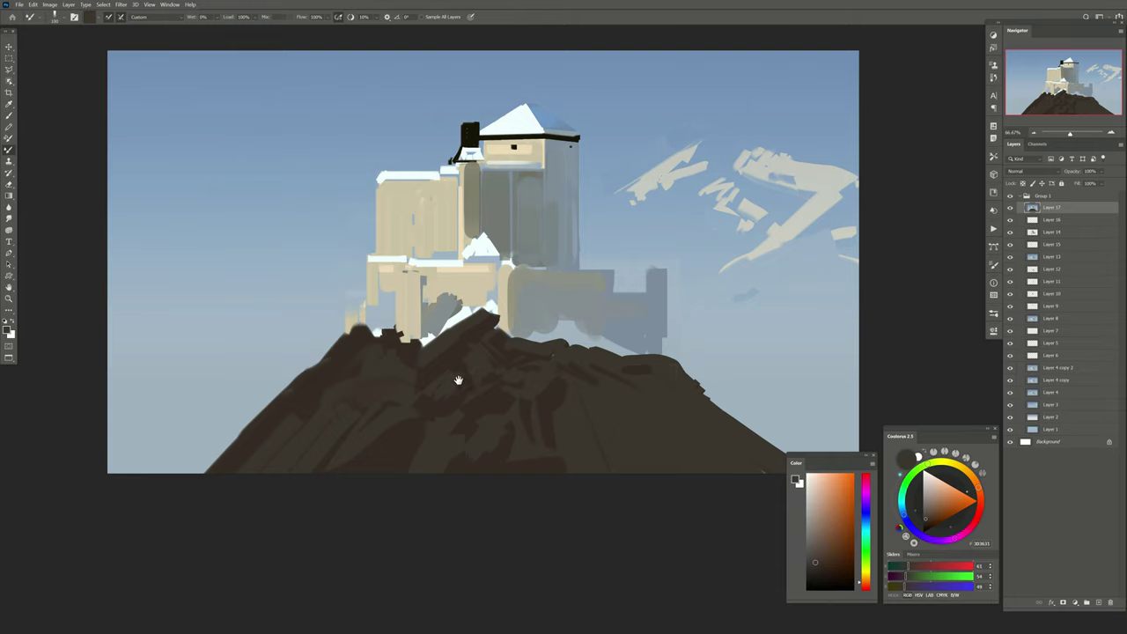
# Blend beige wall paint into the rock's summit and darken the tower's left column
pyautogui.moveTo(461, 378); pyautogui.dragTo(503, 409)
pyautogui.moveTo(424, 326)
pyautogui.mouseDown()
pyautogui.moveTo(421, 359)
pyautogui.moveTo(391, 370)
pyautogui.mouseUp()
pyautogui.moveTo(475, 340)
pyautogui.mouseDown()
pyautogui.moveTo(458, 363)
pyautogui.moveTo(466, 377)
pyautogui.moveTo(443, 368)
pyautogui.mouseUp()
pyautogui.moveTo(473, 317); pyautogui.dragTo(469, 352)
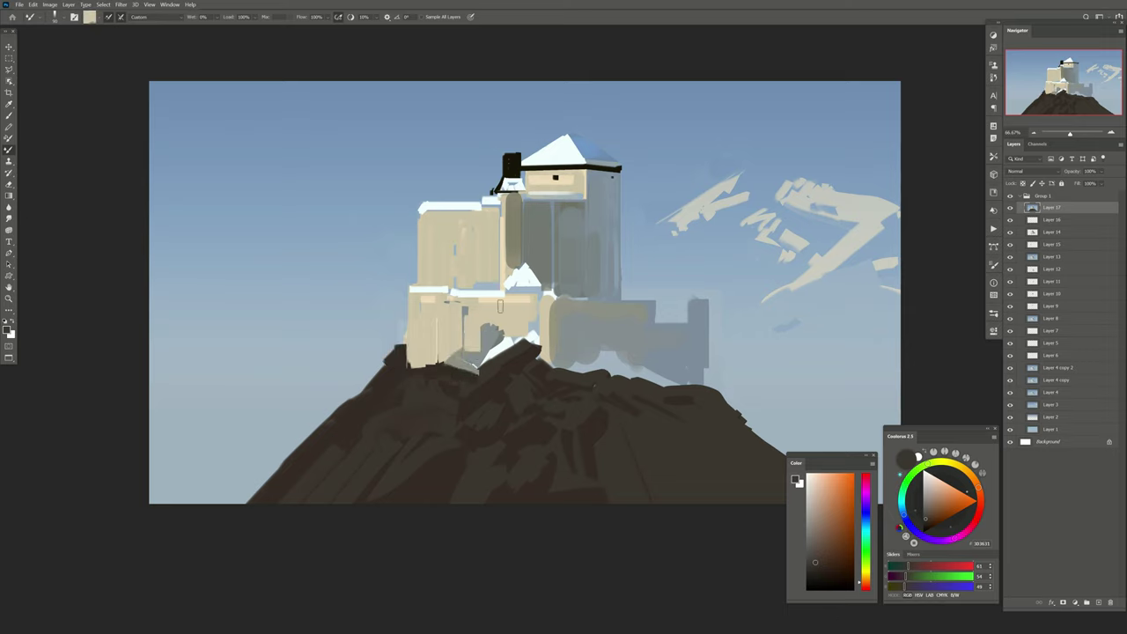
pyautogui.moveTo(511, 200); pyautogui.dragTo(512, 263)
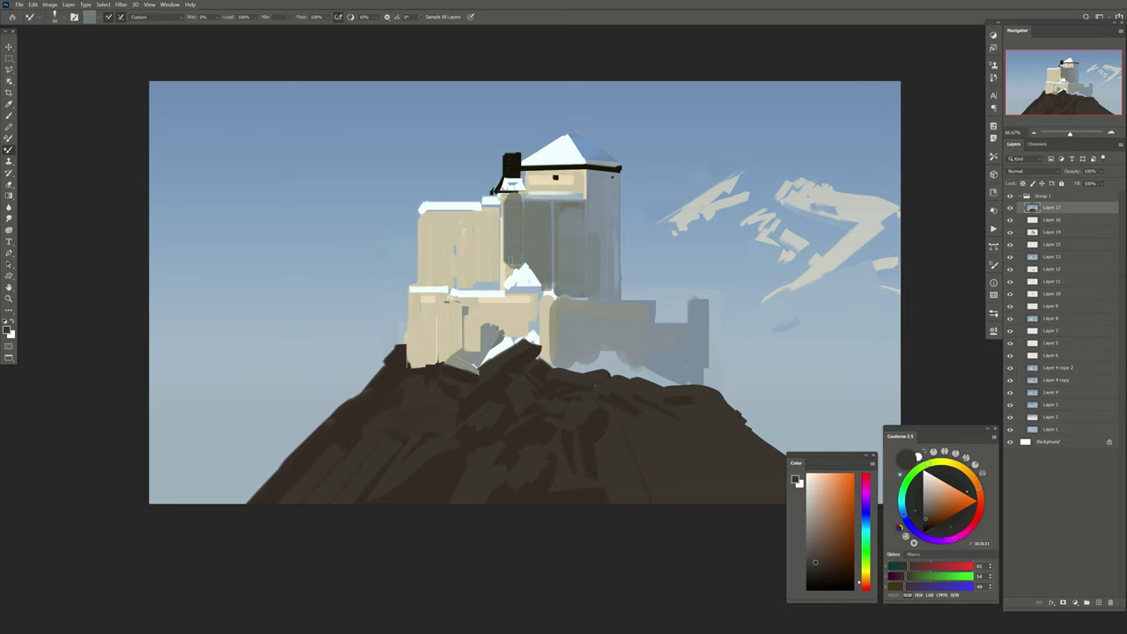
# Touch blue and white highlights onto the small roof's edge
pyautogui.keyDown('alt'); pyautogui.click(522, 274); pyautogui.keyUp('alt')
pyautogui.keyDown('alt'); pyautogui.click(563, 274); pyautogui.keyUp('alt')
pyautogui.moveTo(528, 263); pyautogui.dragTo(553, 287)
pyautogui.keyDown('alt'); pyautogui.click(532, 278); pyautogui.keyUp('alt')
pyautogui.keyDown('alt'); pyautogui.click(526, 278); pyautogui.keyUp('alt')
# Highlight the lower block's top edge in light blue and add a short dark ledge line
pyautogui.keyDown('alt'); pyautogui.click(556, 151); pyautogui.keyUp('alt')
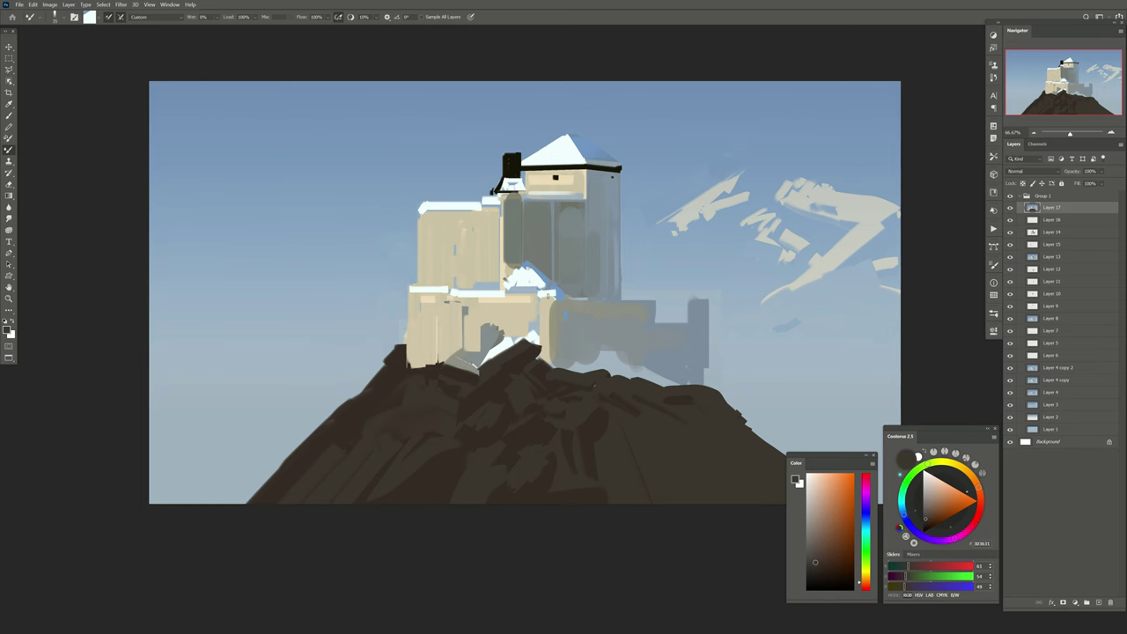
pyautogui.keyDown('alt'); pyautogui.click(569, 297); pyautogui.keyUp('alt')
pyautogui.moveTo(564, 299); pyautogui.dragTo(652, 301)
pyautogui.keyDown('alt'); pyautogui.click(607, 169); pyautogui.keyUp('alt')
pyautogui.moveTo(653, 324); pyautogui.dragTo(680, 325)
pyautogui.moveTo(500, 340); pyautogui.dragTo(474, 330)
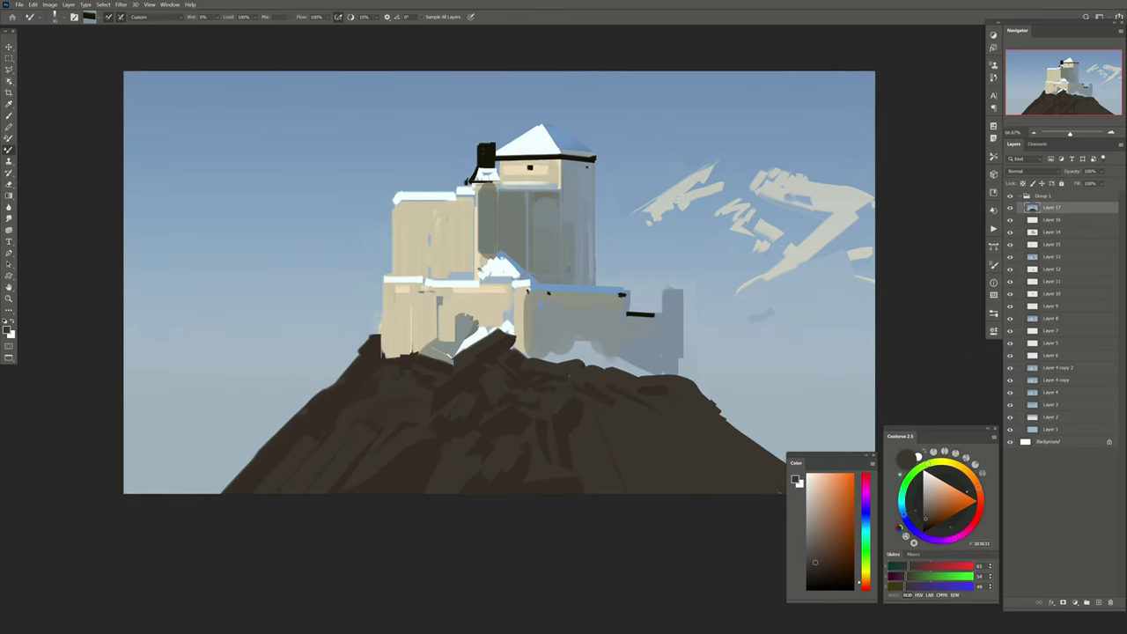
# Draw a polygonal lasso selection around the lower castle area
pyautogui.keyDown('alt'); pyautogui.click(453, 317); pyautogui.keyUp('alt')
pyautogui.press('l')
pyautogui.click(425, 291)
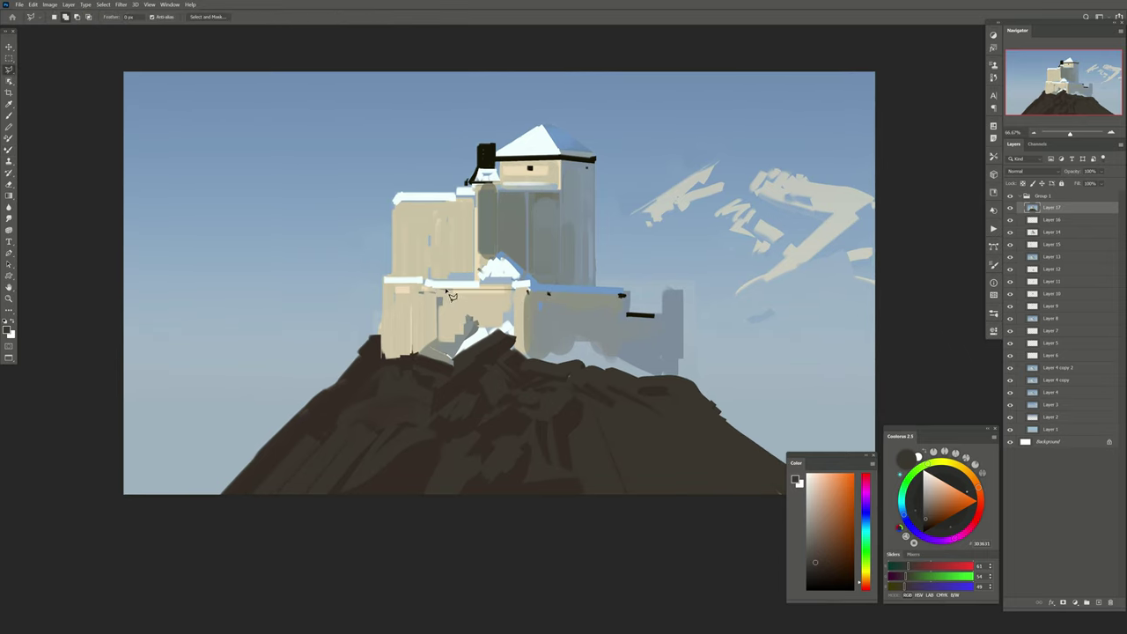
pyautogui.click(424, 351)
pyautogui.click(452, 363)
pyautogui.click(507, 328)
pyautogui.click(518, 346)
pyautogui.click(516, 289)
pyautogui.click(425, 291)
# Paint the selected lower castle area a lighter grey-green, then deselect
pyautogui.click(9, 116)
pyautogui.keyDown('alt'); pyautogui.click(432, 342); pyautogui.keyUp('alt')
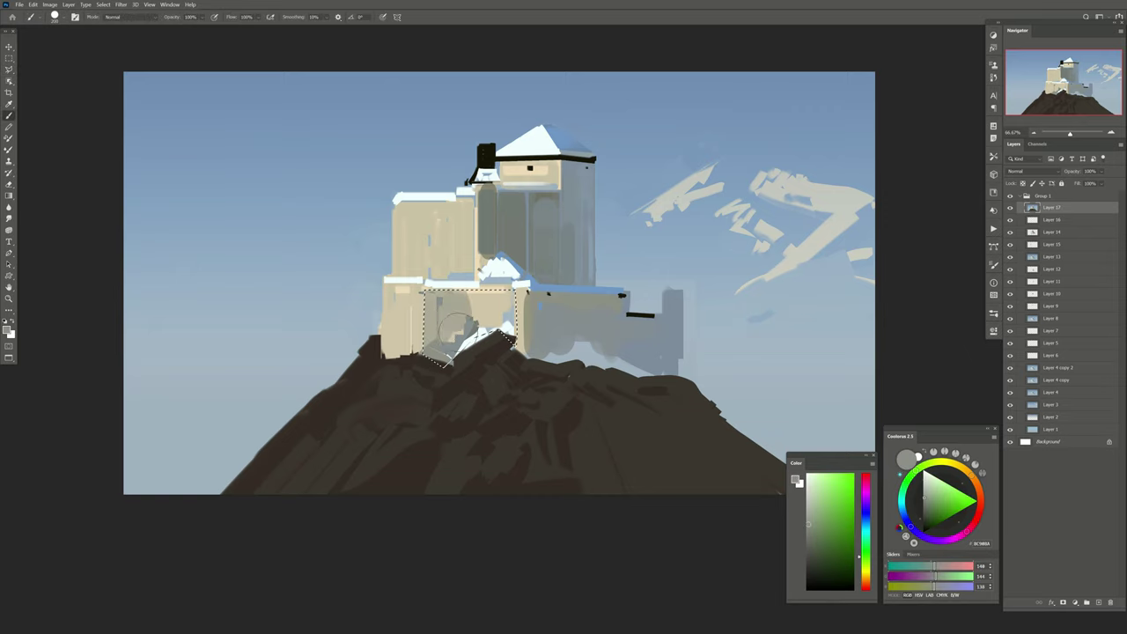
pyautogui.moveTo(441, 308); pyautogui.dragTo(473, 355)
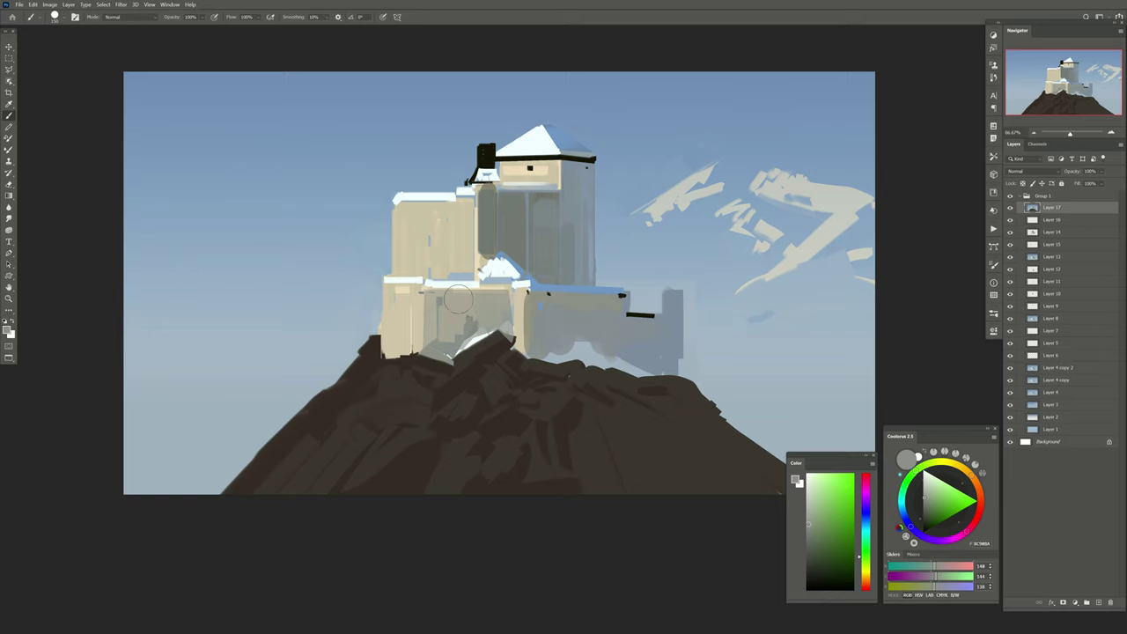
pyautogui.hotkey('ctrl', 'd')
pyautogui.moveTo(458, 297); pyautogui.dragTo(441, 290)
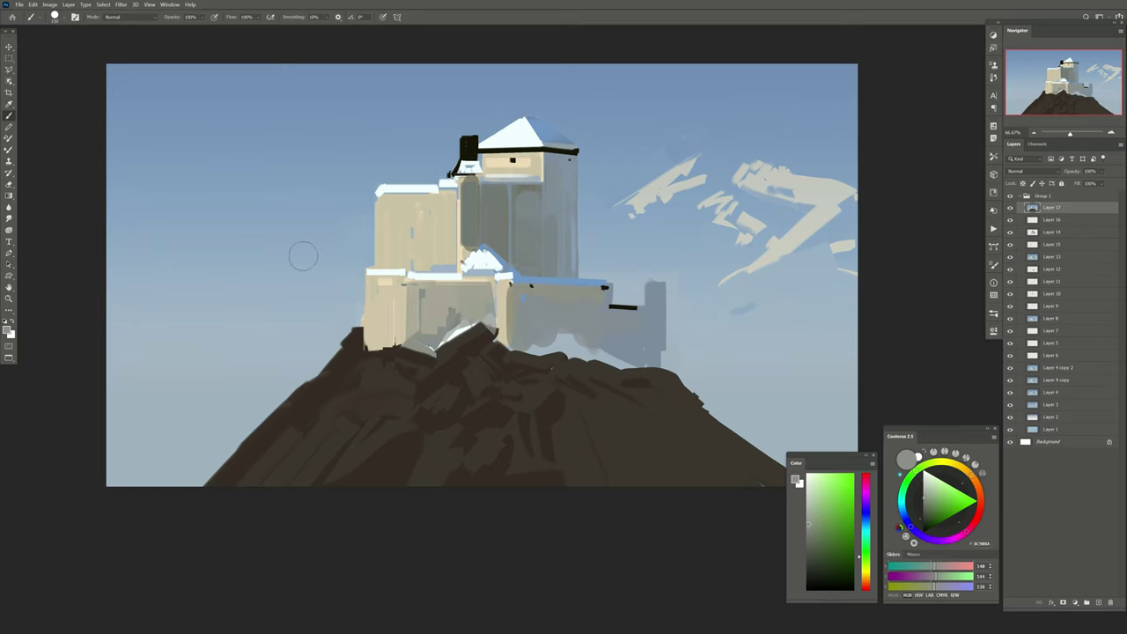
# Brighten the lower-wall pillar with beige strokes and a dark brown base
pyautogui.keyDown('alt'); pyautogui.click(499, 289); pyautogui.keyUp('alt')
pyautogui.moveTo(471, 278); pyautogui.dragTo(472, 328)
pyautogui.keyDown('alt'); pyautogui.click(478, 276); pyautogui.keyUp('alt')
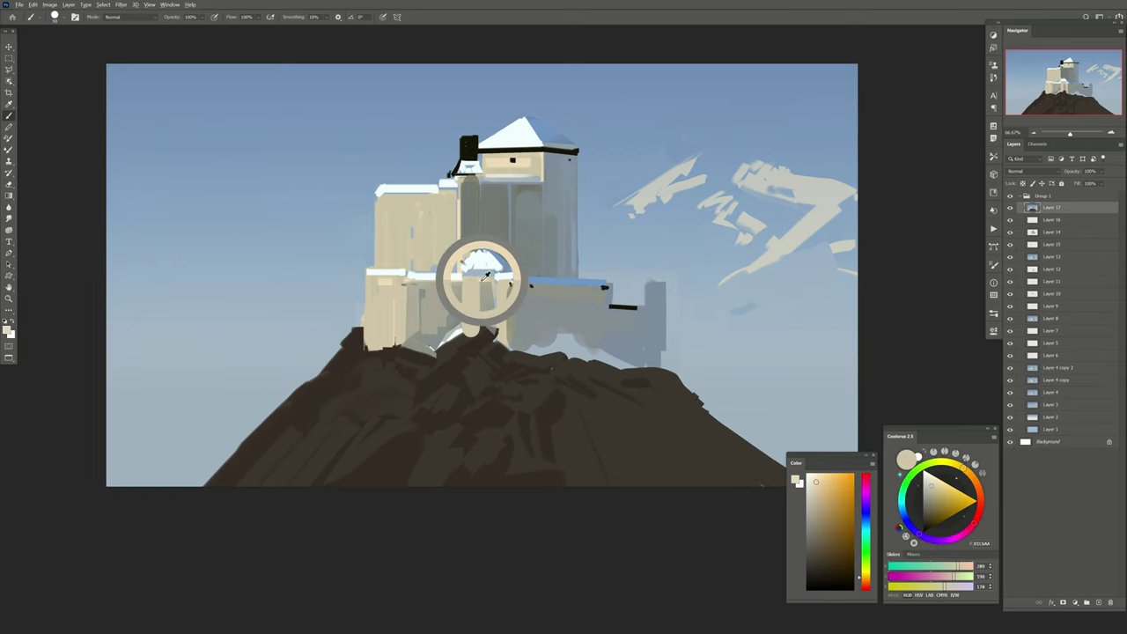
pyautogui.moveTo(474, 280)
pyautogui.mouseDown()
pyautogui.moveTo(472, 328)
pyautogui.moveTo(490, 335)
pyautogui.moveTo(477, 365)
pyautogui.mouseUp()
pyautogui.keyDown('alt'); pyautogui.click(454, 308); pyautogui.keyUp('alt')
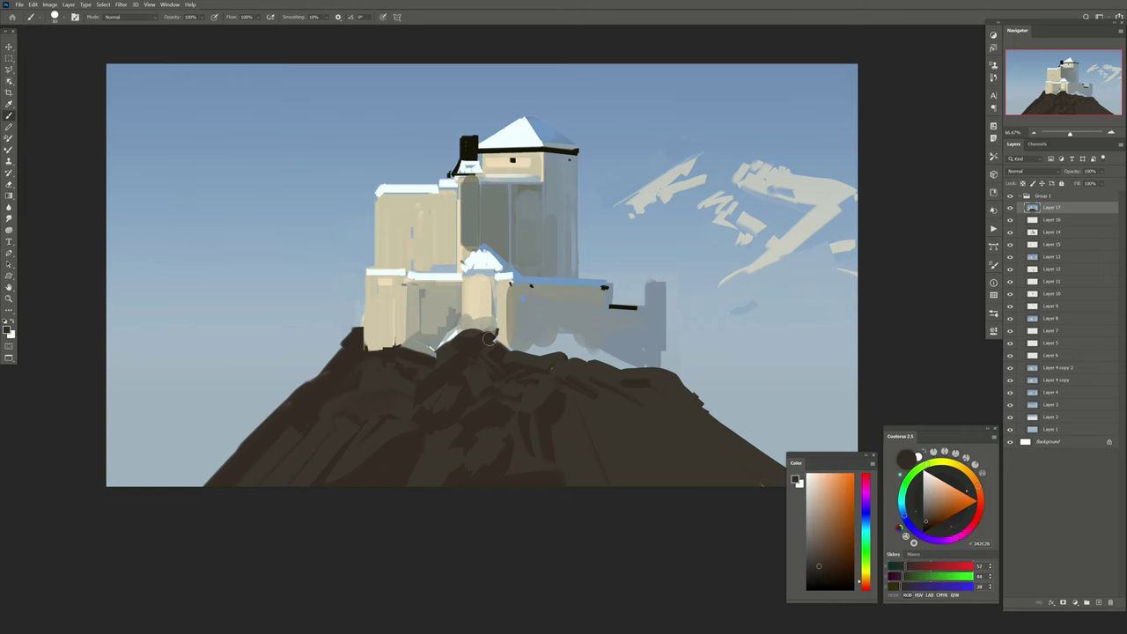
# Paint light beige strokes up the pillar toward the tower
pyautogui.keyDown('alt'); pyautogui.click(458, 323); pyautogui.keyUp('alt')
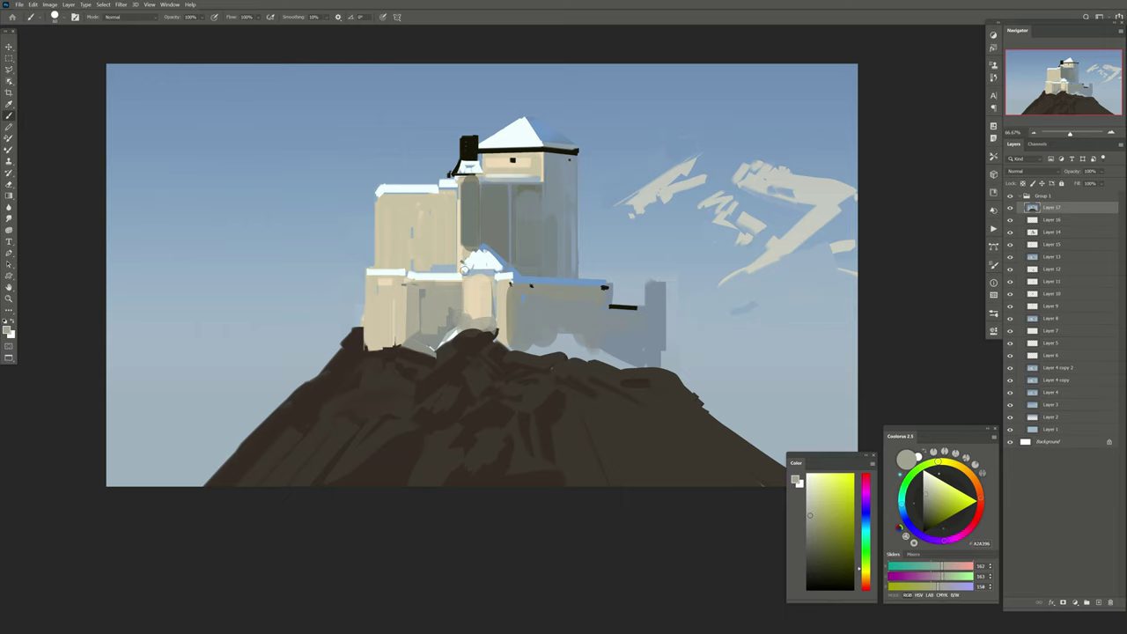
pyautogui.keyDown('alt'); pyautogui.click(465, 264); pyautogui.keyUp('alt')
pyautogui.keyDown('alt'); pyautogui.click(460, 251); pyautogui.keyUp('alt')
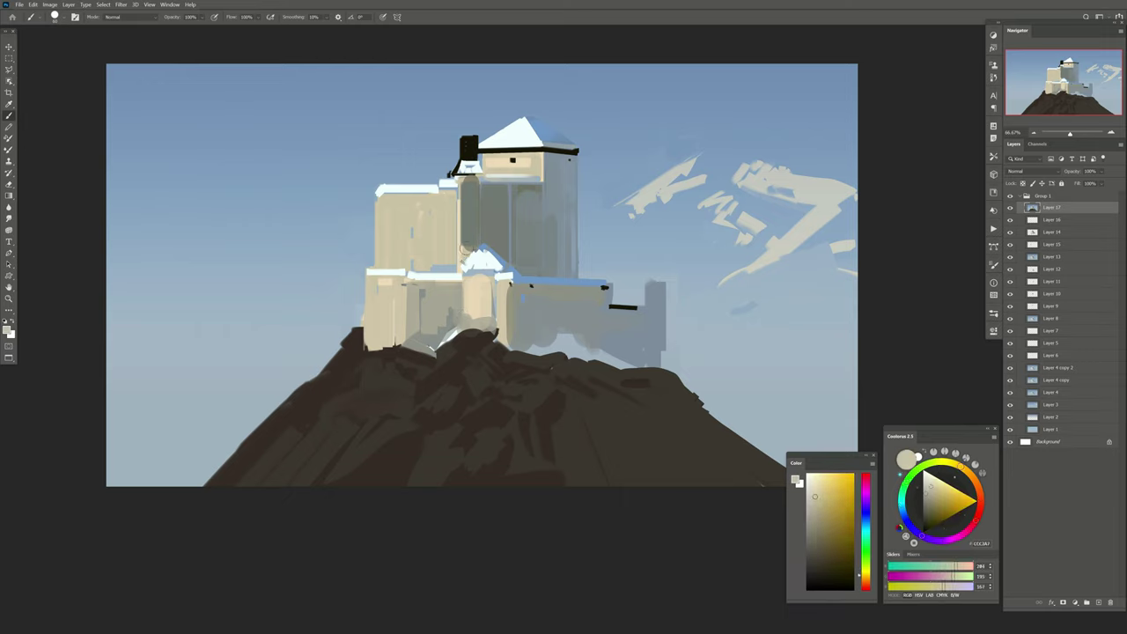
pyautogui.moveTo(467, 255)
pyautogui.mouseDown()
pyautogui.moveTo(467, 181)
pyautogui.moveTo(457, 185)
pyautogui.mouseUp()
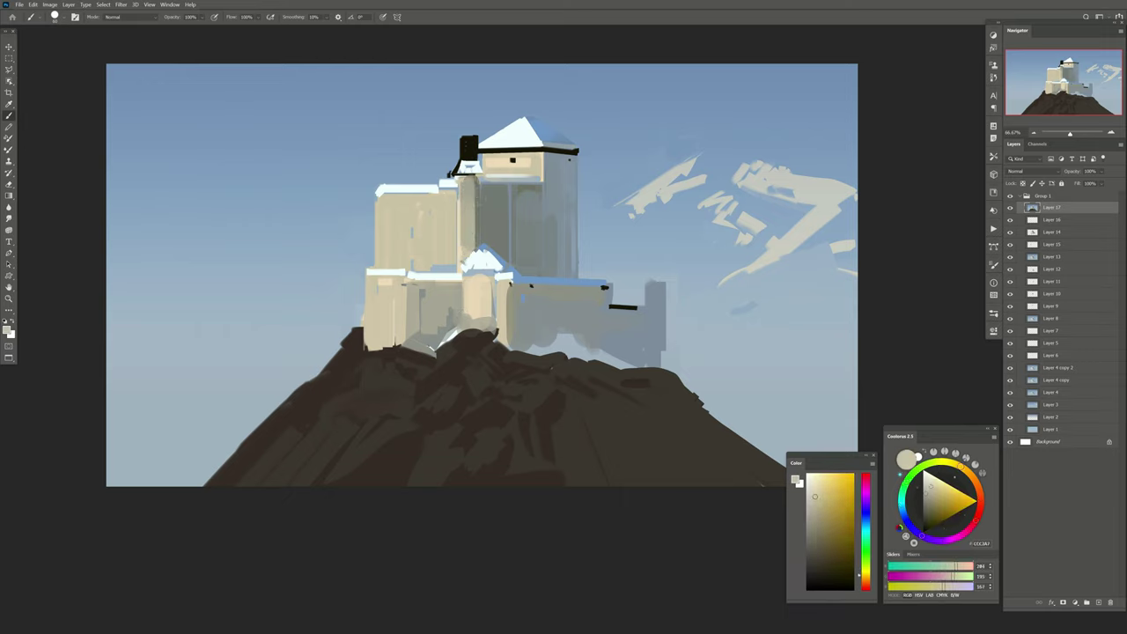
pyautogui.keyDown('alt'); pyautogui.click(467, 253); pyautogui.keyUp('alt')
pyautogui.moveTo(469, 254); pyautogui.dragTo(465, 185)
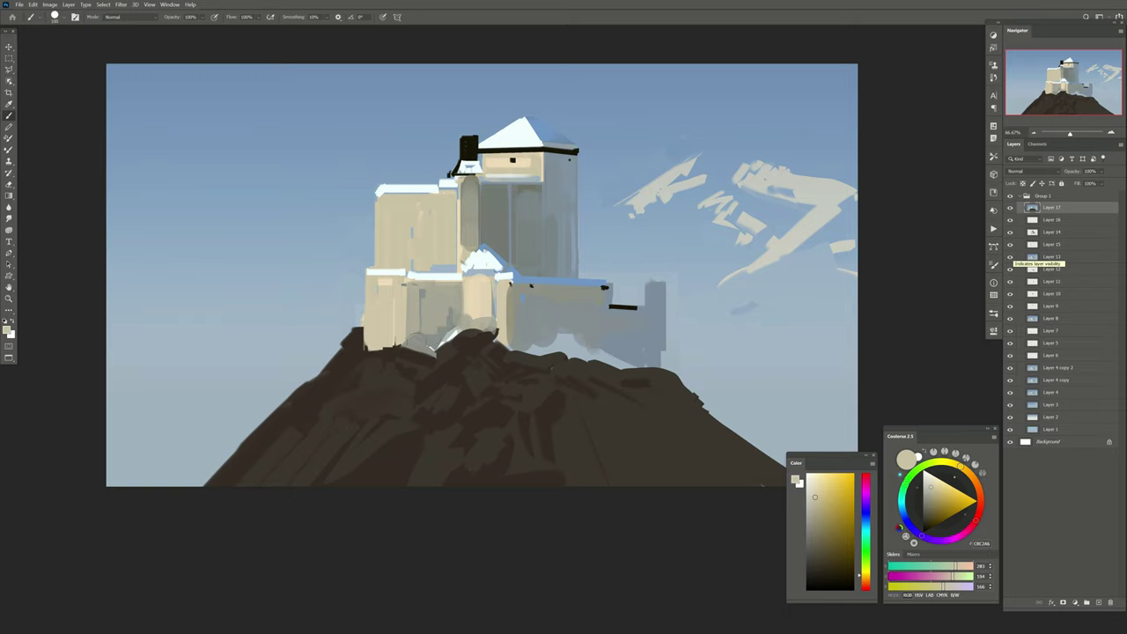
# Undo a trial grey blob below the castle's left base and sample rock brown
pyautogui.keyDown('alt'); pyautogui.click(401, 340); pyautogui.keyUp('alt')
pyautogui.moveTo(387, 356); pyautogui.dragTo(349, 355)
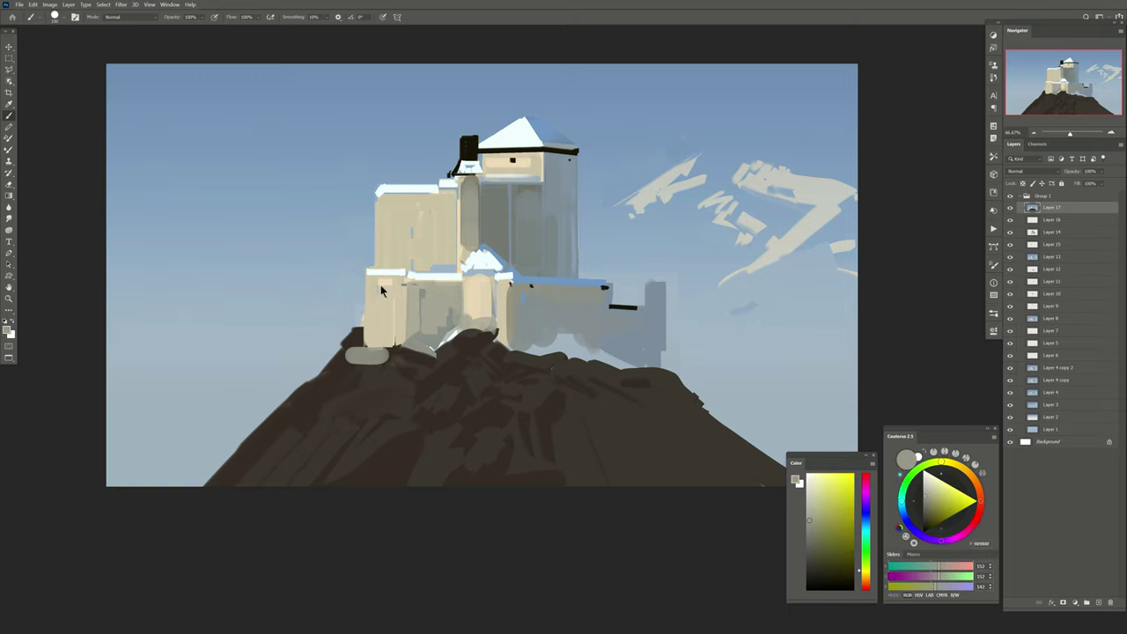
pyautogui.hotkey('ctrl', 'z')
pyautogui.keyDown('alt'); pyautogui.click(392, 377); pyautogui.keyUp('alt')
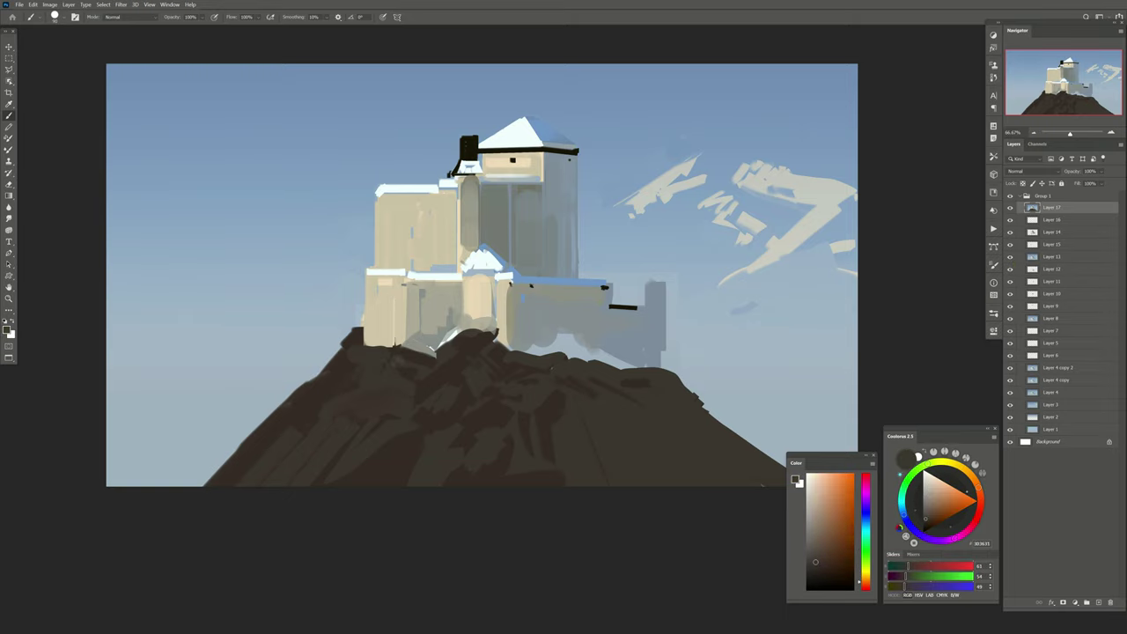
pyautogui.moveTo(357, 365); pyautogui.dragTo(334, 370)
pyautogui.keyDown('alt'); pyautogui.click(425, 156); pyautogui.keyUp('alt')
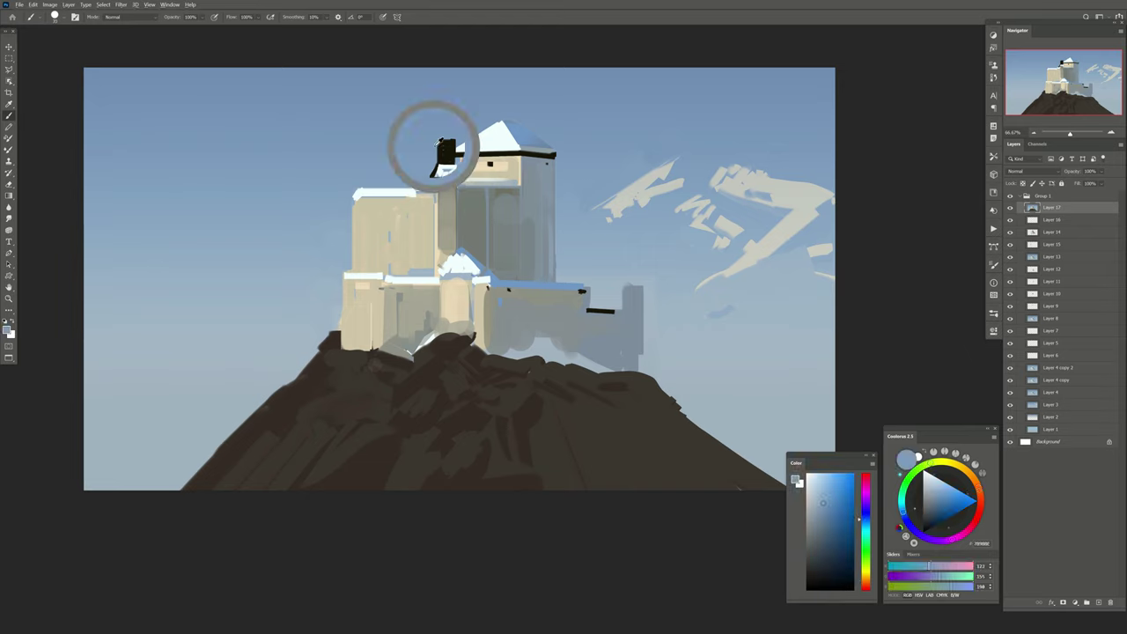
# Round off the top of the black chimney with near-black paint
pyautogui.keyDown('alt'); pyautogui.click(434, 147); pyautogui.keyUp('alt')
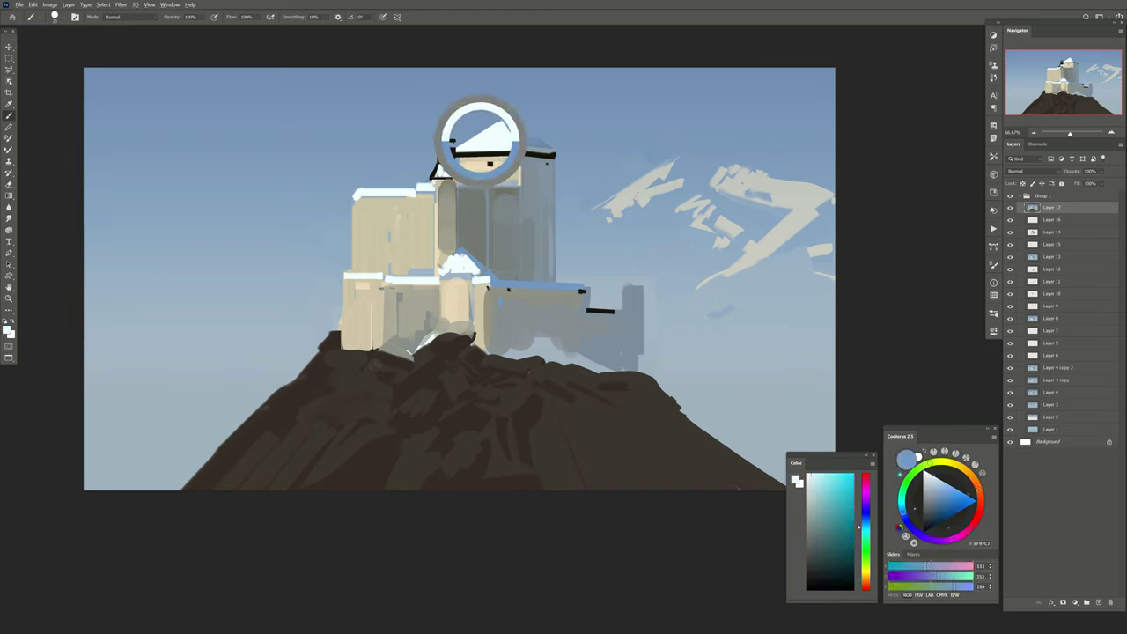
pyautogui.keyDown('alt'); pyautogui.click(447, 145); pyautogui.keyUp('alt')
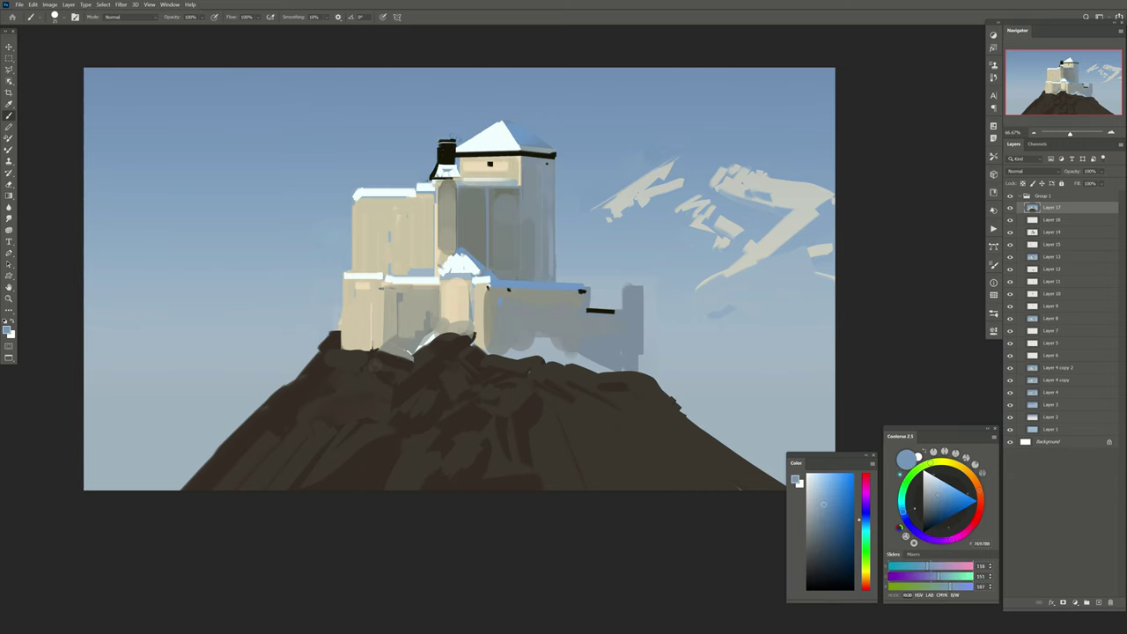
pyautogui.moveTo(445, 141); pyautogui.dragTo(445, 129)
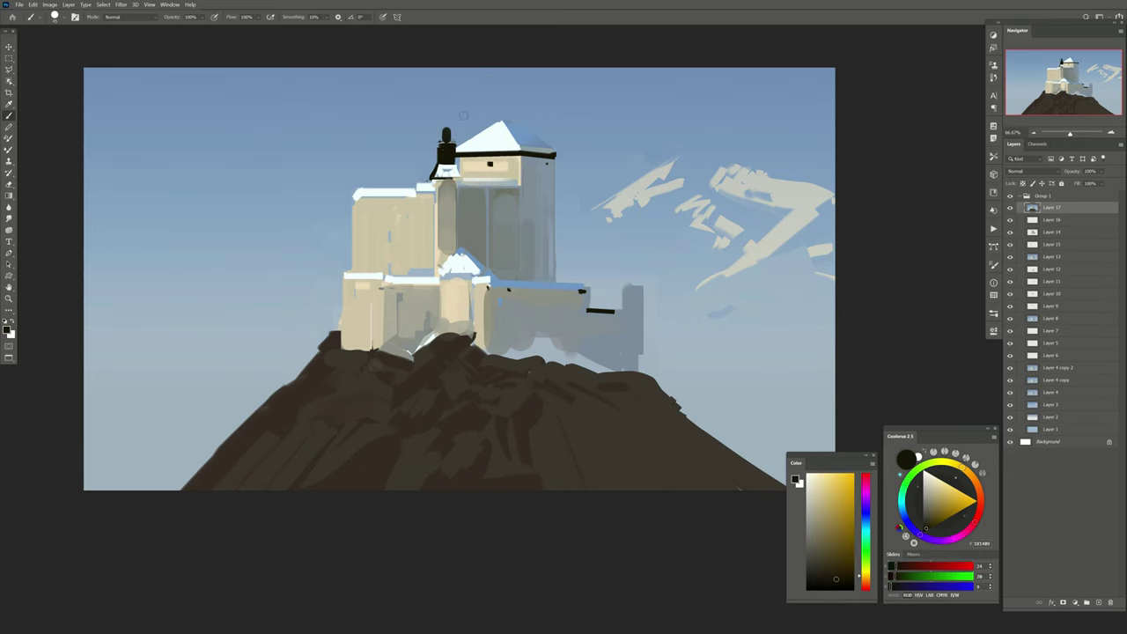
# Darken the tower's left edge with a thin greyish-beige stroke
pyautogui.keyDown('alt'); pyautogui.click(476, 143); pyautogui.keyUp('alt')
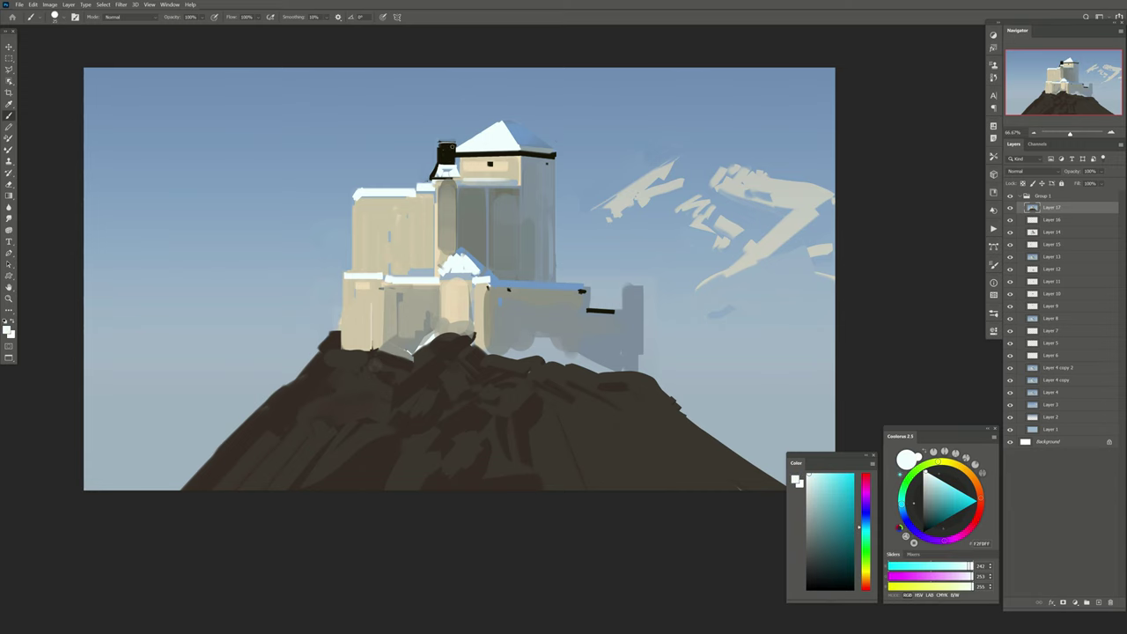
pyautogui.keyDown('alt'); pyautogui.click(435, 143); pyautogui.keyUp('alt')
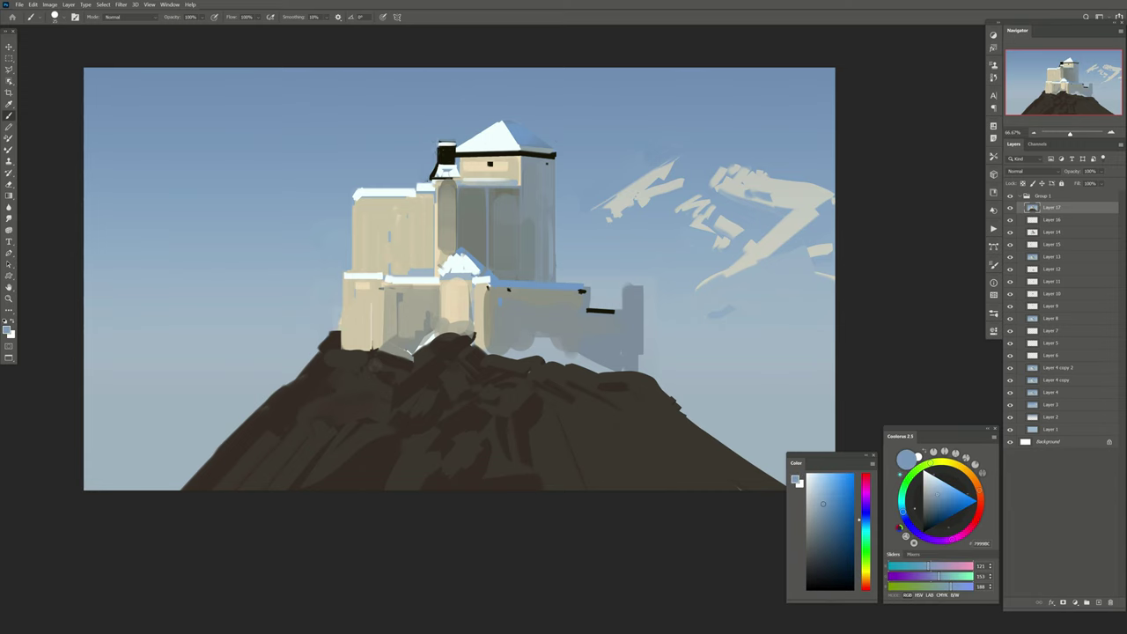
pyautogui.keyDown('alt'); pyautogui.click(441, 171); pyautogui.keyUp('alt')
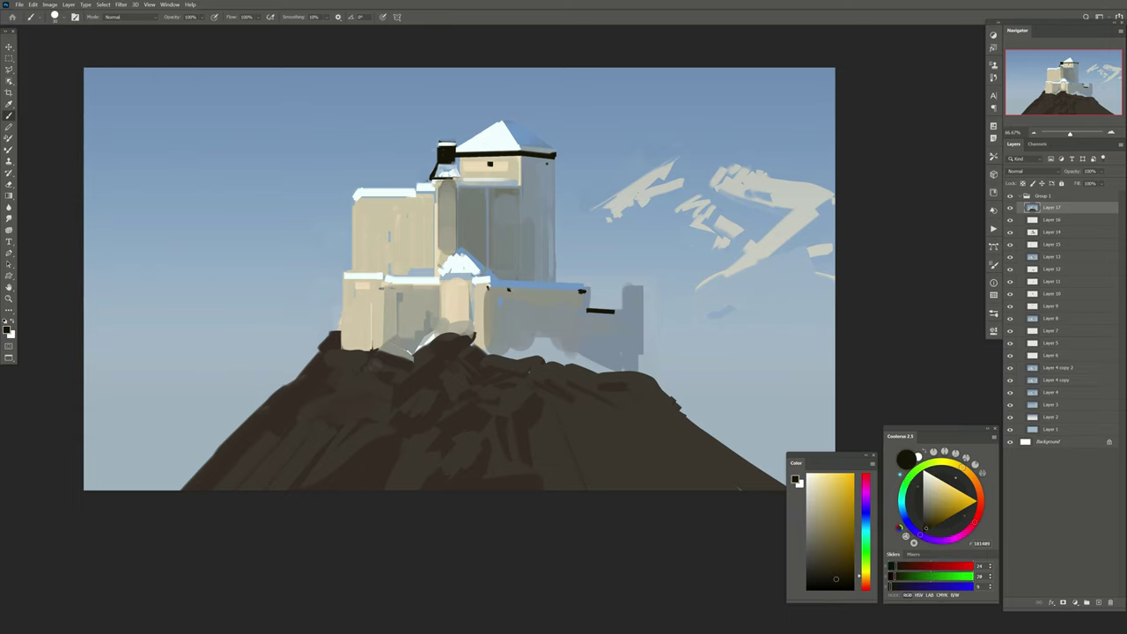
pyautogui.keyDown('alt'); pyautogui.click(455, 179); pyautogui.keyUp('alt')
pyautogui.keyDown('alt'); pyautogui.click(446, 181); pyautogui.keyUp('alt')
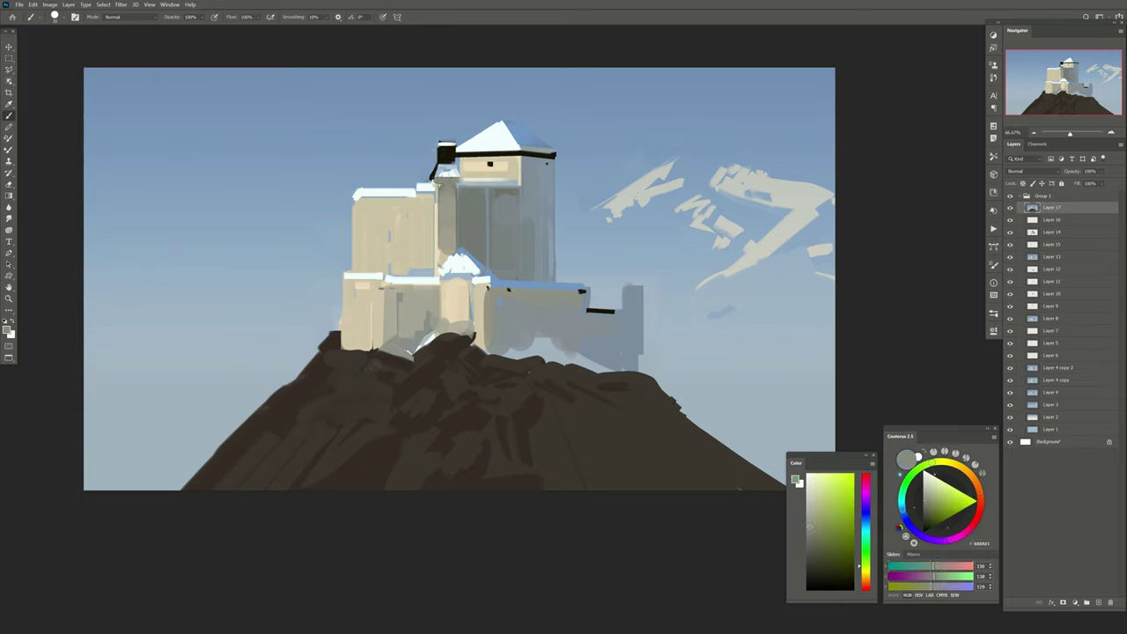
pyautogui.keyDown('alt'); pyautogui.click(439, 249); pyautogui.keyUp('alt')
pyautogui.moveTo(438, 204); pyautogui.dragTo(440, 261)
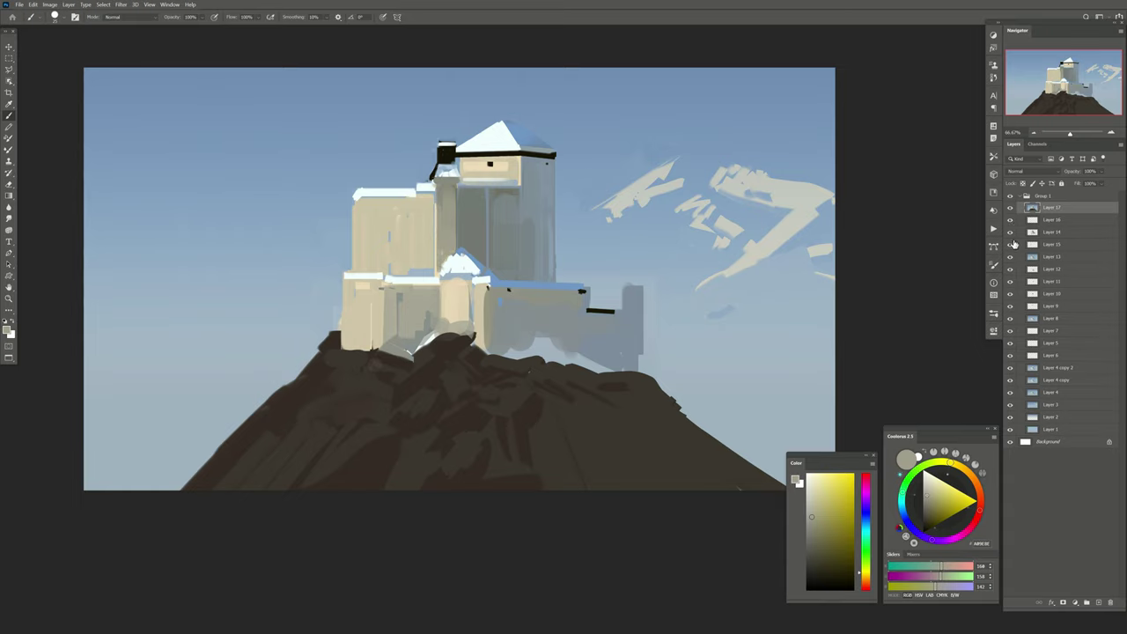
# On a new layer, paint a tall rounded dark window and grey tower-edge strokes
pyautogui.click(1098, 603)
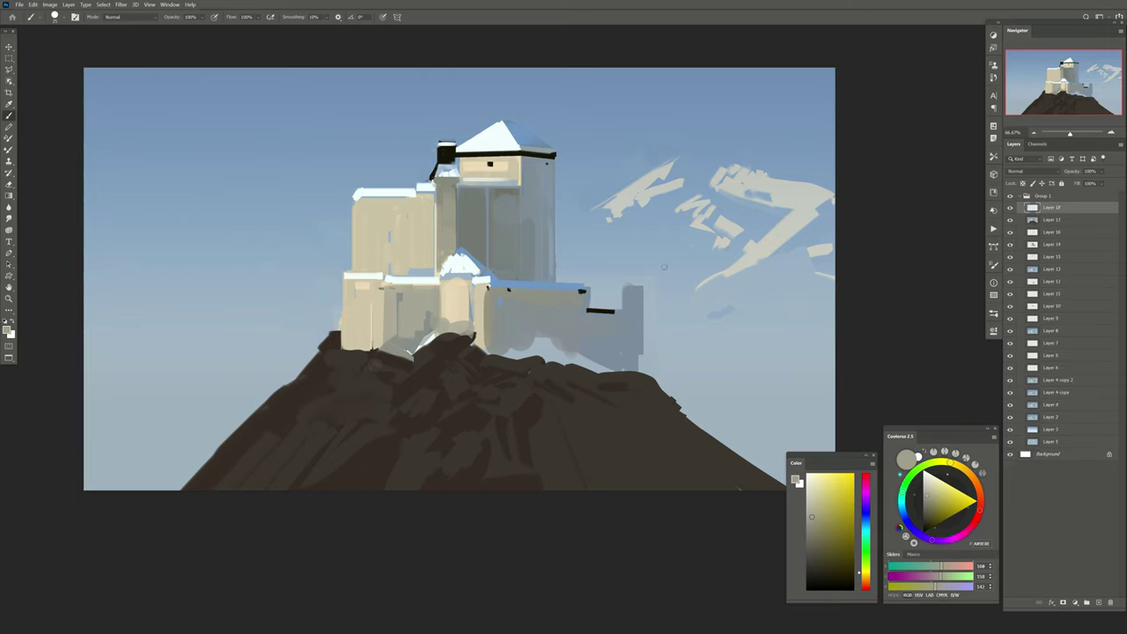
pyautogui.keyDown('alt'); pyautogui.click(527, 268); pyautogui.keyUp('alt')
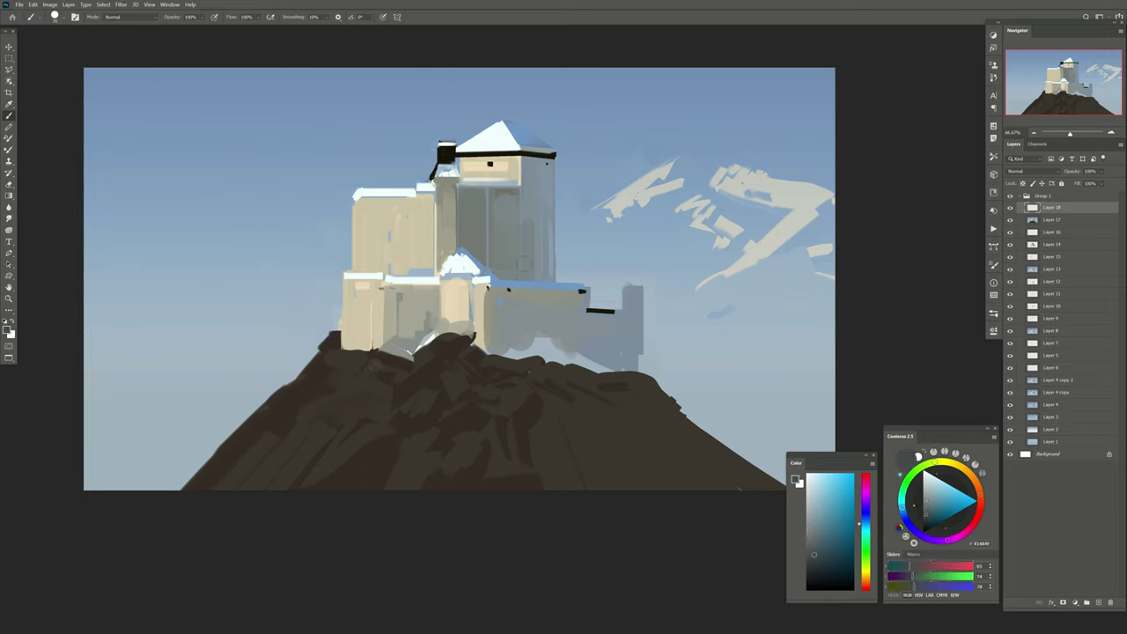
pyautogui.moveTo(526, 219); pyautogui.dragTo(526, 275)
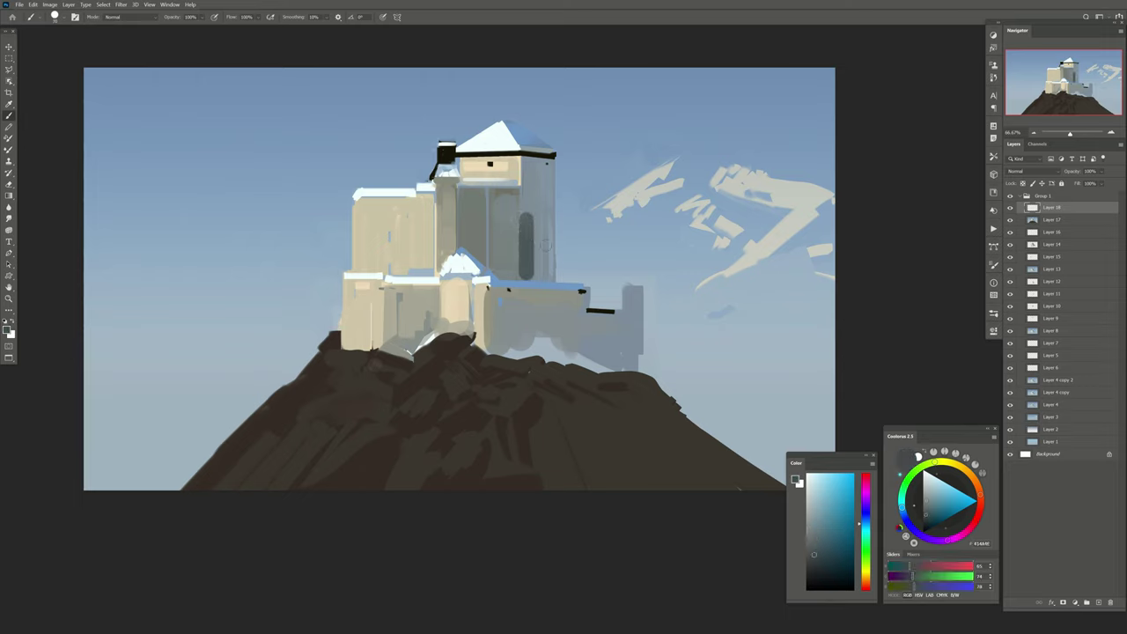
pyautogui.keyDown('alt'); pyautogui.click(546, 238); pyautogui.keyUp('alt')
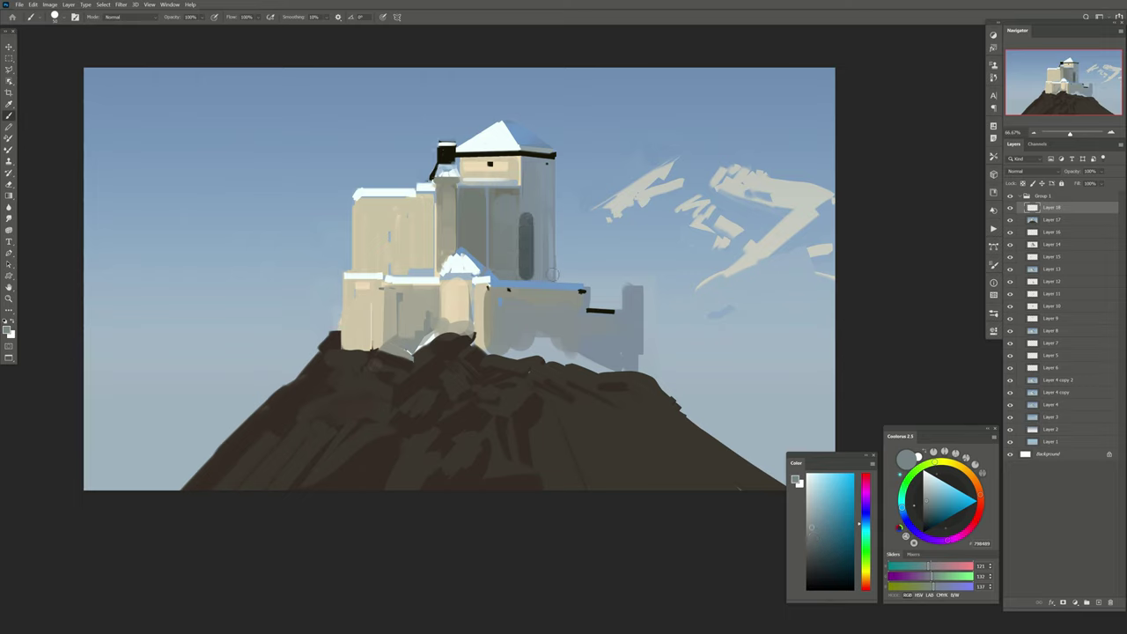
pyautogui.moveTo(553, 280); pyautogui.dragTo(557, 164)
pyautogui.keyDown('alt'); pyautogui.click(478, 203); pyautogui.keyUp('alt')
pyautogui.moveTo(546, 279); pyautogui.dragTo(546, 164)
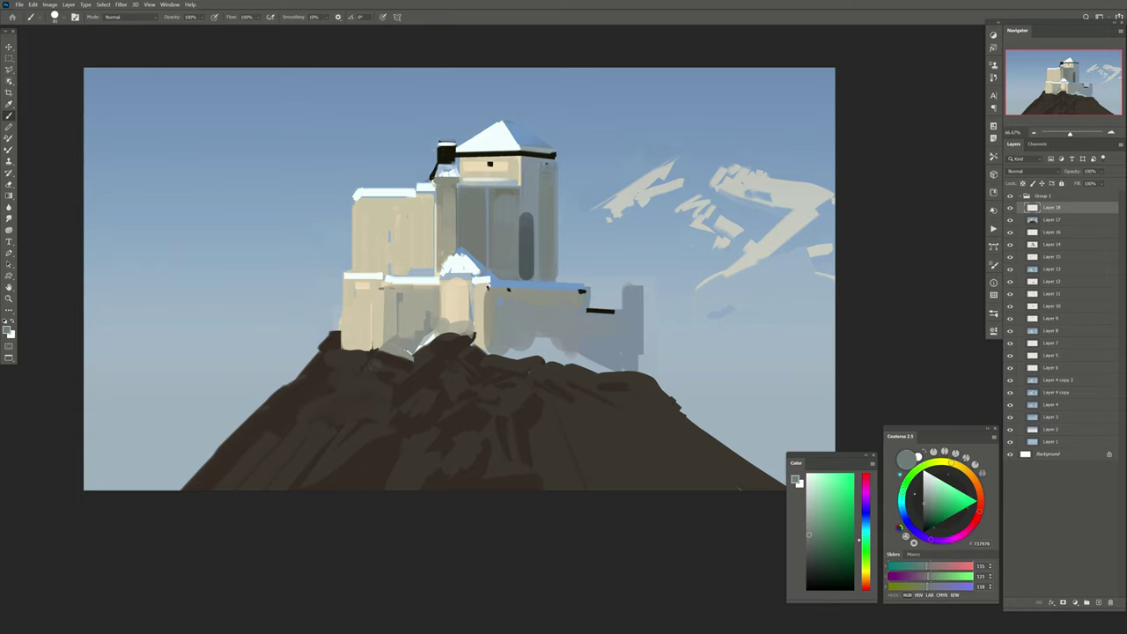
pyautogui.moveTo(532, 211); pyautogui.dragTo(532, 162)
pyautogui.keyDown('alt'); pyautogui.click(559, 263); pyautogui.keyUp('alt')
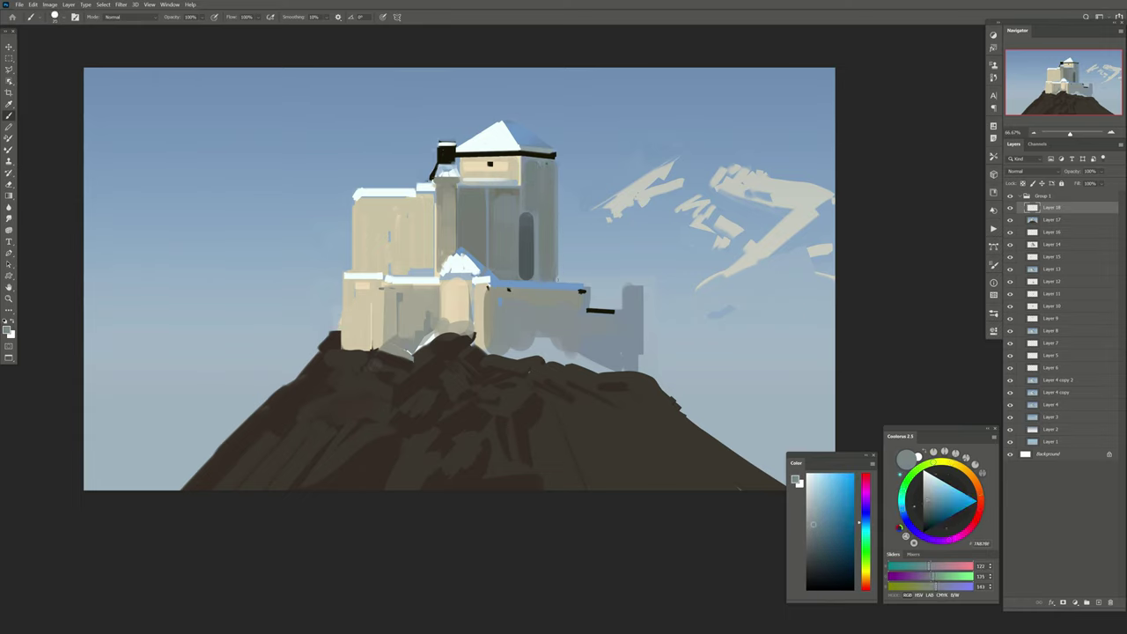
# Set the tower strokes layer to 77% opacity and add another new layer
pyautogui.click(1010, 208)
pyautogui.click(1010, 208)
pyautogui.click(1106, 174)
pyautogui.moveTo(1105, 183); pyautogui.dragTo(1106, 183)
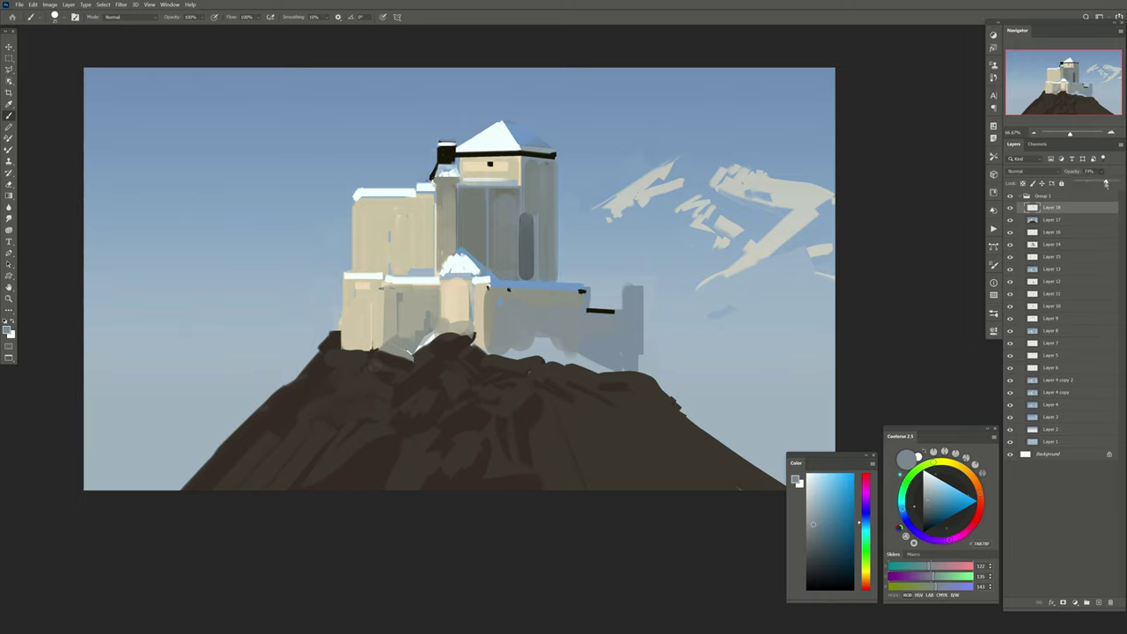
pyautogui.click(1098, 602)
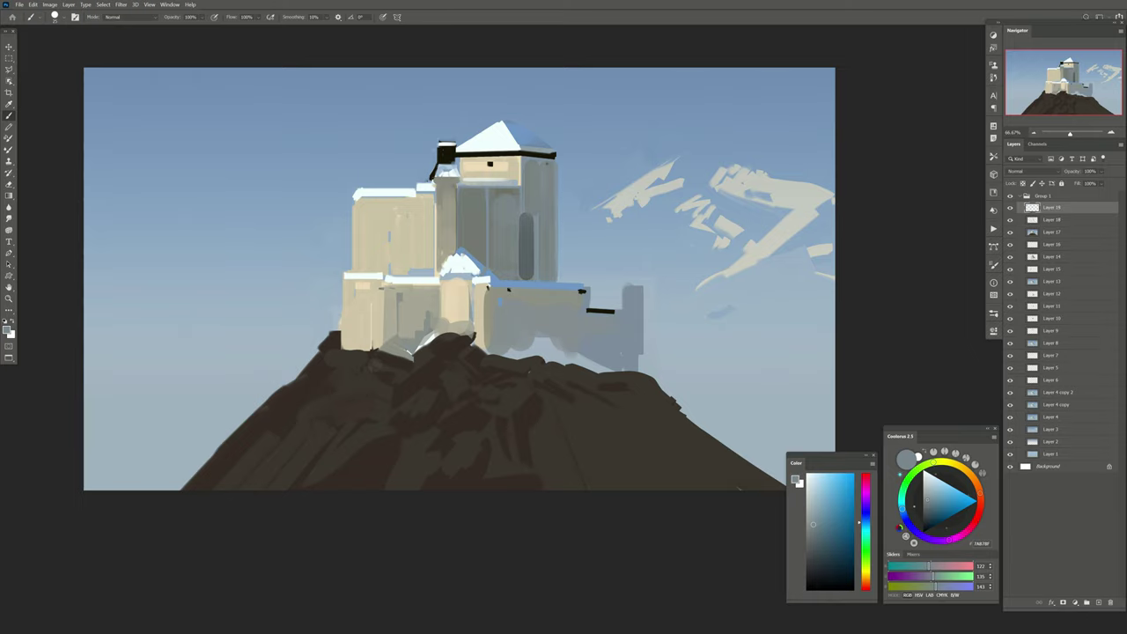
# Paint near-white blue snow below the castle with the Mixer Brush, plus grey-blue shadow
pyautogui.click(9, 149)
pyautogui.click(816, 482)
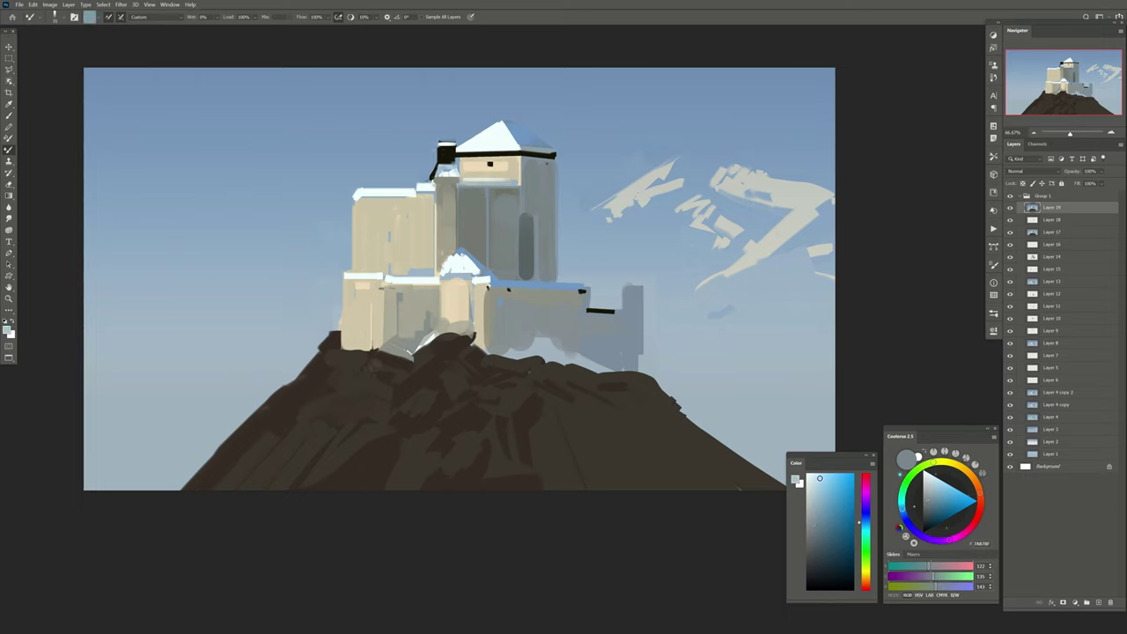
pyautogui.moveTo(821, 482); pyautogui.dragTo(810, 475)
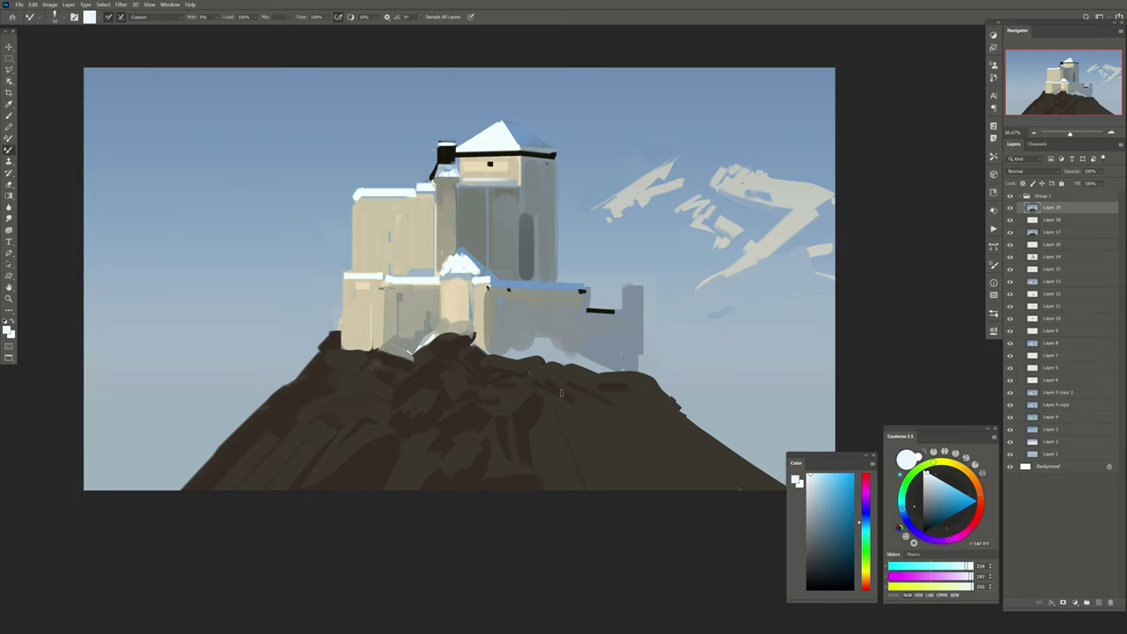
pyautogui.moveTo(464, 356); pyautogui.dragTo(453, 355)
pyautogui.click(823, 503)
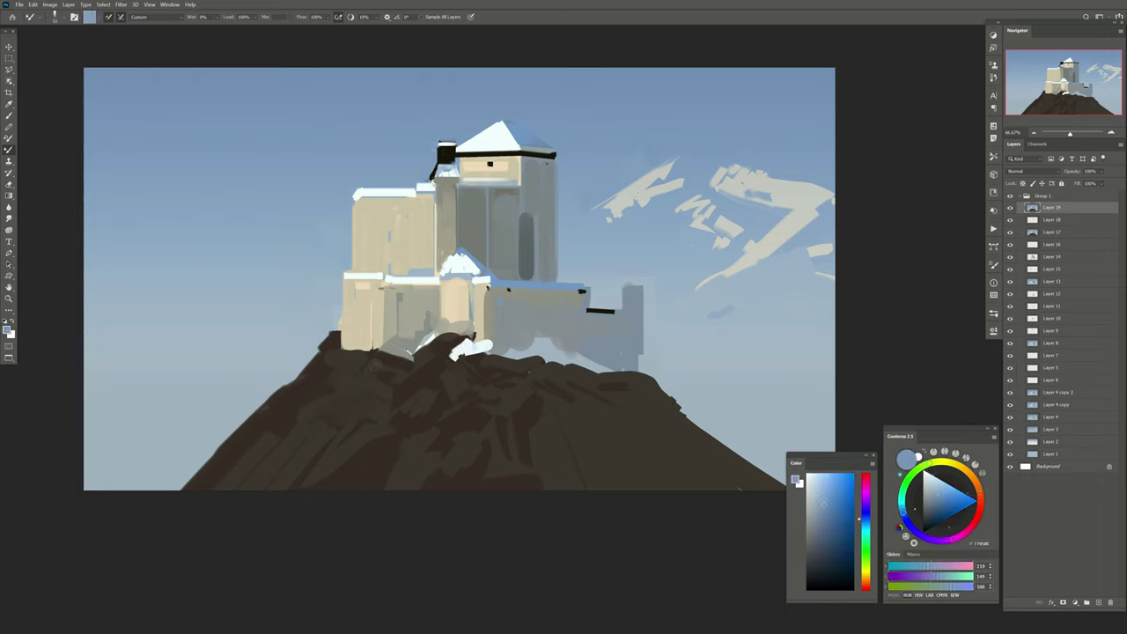
pyautogui.moveTo(483, 348)
pyautogui.mouseDown()
pyautogui.moveTo(458, 357)
pyautogui.moveTo(465, 373)
pyautogui.moveTo(495, 359)
pyautogui.moveTo(467, 392)
pyautogui.moveTo(453, 379)
pyautogui.moveTo(414, 396)
pyautogui.mouseUp()
# Extend the snow down the rock and to the left with clean white
pyautogui.moveTo(445, 336)
pyautogui.mouseDown()
pyautogui.moveTo(389, 391)
pyautogui.moveTo(410, 382)
pyautogui.mouseUp()
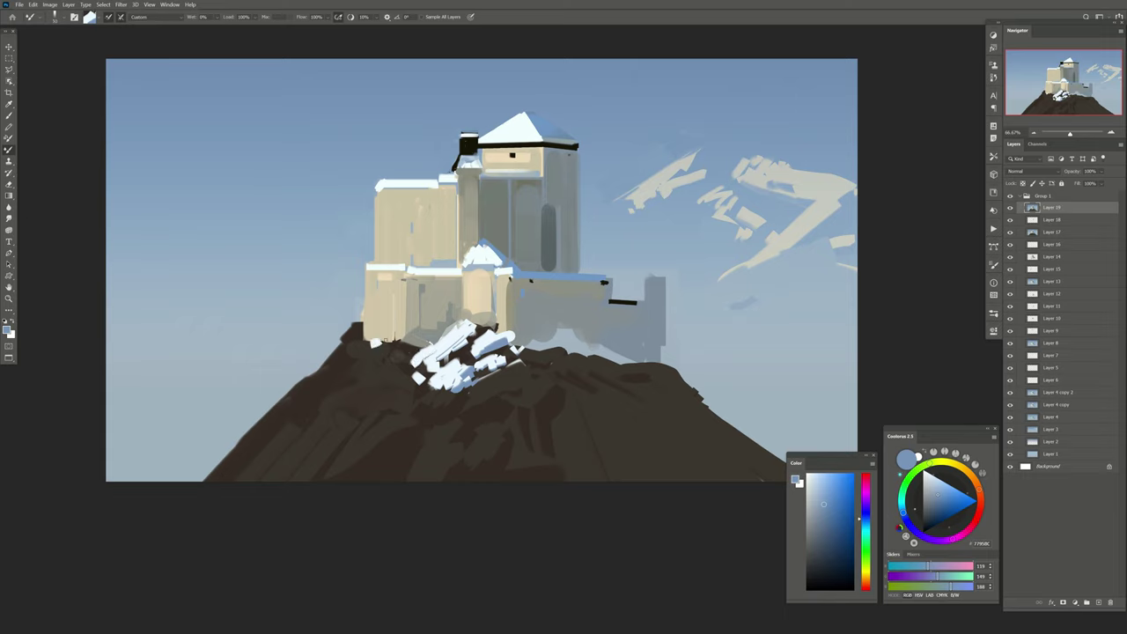
pyautogui.moveTo(398, 338); pyautogui.dragTo(365, 375)
pyautogui.moveTo(373, 368); pyautogui.dragTo(357, 381)
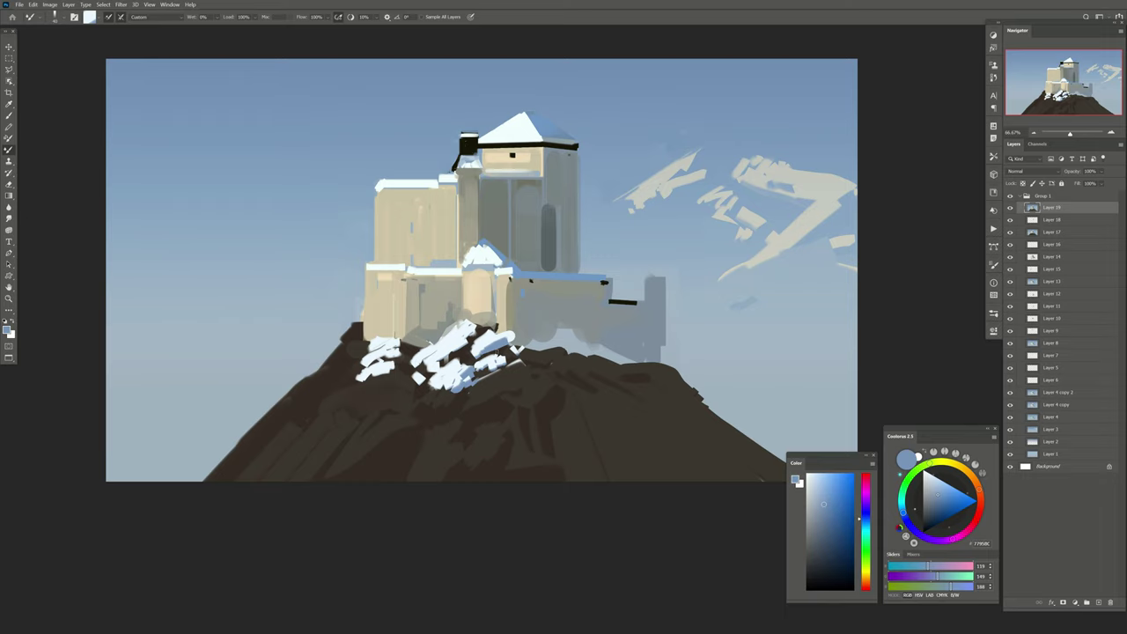
pyautogui.keyDown('alt'); pyautogui.click(491, 345); pyautogui.keyUp('alt')
pyautogui.keyDown('alt'); pyautogui.click(384, 372); pyautogui.keyUp('alt')
pyautogui.moveTo(391, 370)
pyautogui.mouseDown()
pyautogui.moveTo(358, 398)
pyautogui.moveTo(373, 349)
pyautogui.moveTo(298, 394)
pyautogui.mouseUp()
# Spread snow over the lower-left rocks to the bottom-left edge and down the central rock
pyautogui.press('Tab')
pyautogui.press('Tab')
pyautogui.moveTo(358, 372)
pyautogui.mouseDown()
pyautogui.moveTo(304, 419)
pyautogui.moveTo(310, 431)
pyautogui.mouseUp()
pyautogui.moveTo(372, 407); pyautogui.dragTo(269, 447)
pyautogui.moveTo(308, 407)
pyautogui.mouseDown()
pyautogui.moveTo(257, 451)
pyautogui.moveTo(248, 438)
pyautogui.moveTo(279, 416)
pyautogui.moveTo(255, 453)
pyautogui.moveTo(220, 475)
pyautogui.moveTo(313, 477)
pyautogui.mouseUp()
pyautogui.moveTo(342, 441)
pyautogui.mouseDown()
pyautogui.moveTo(309, 476)
pyautogui.moveTo(324, 483)
pyautogui.mouseUp()
pyautogui.moveTo(264, 449); pyautogui.dragTo(188, 484)
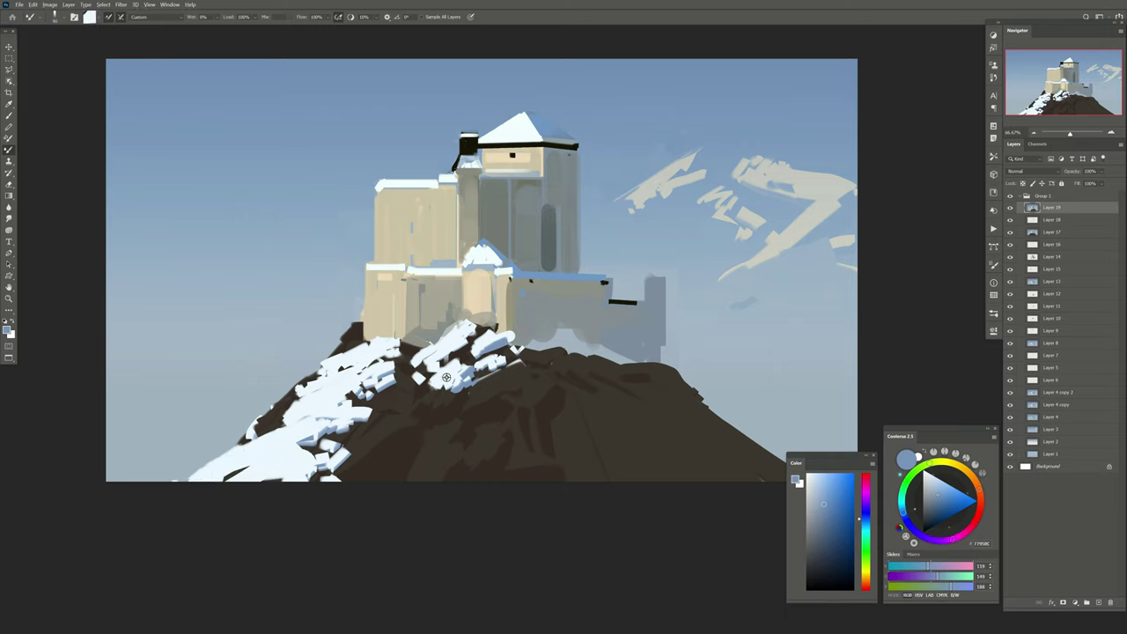
pyautogui.moveTo(417, 403)
pyautogui.mouseDown()
pyautogui.moveTo(394, 391)
pyautogui.moveTo(361, 451)
pyautogui.mouseUp()
pyautogui.moveTo(414, 425); pyautogui.dragTo(374, 451)
pyautogui.moveTo(374, 440)
pyautogui.mouseDown()
pyautogui.moveTo(343, 469)
pyautogui.moveTo(381, 481)
pyautogui.mouseUp()
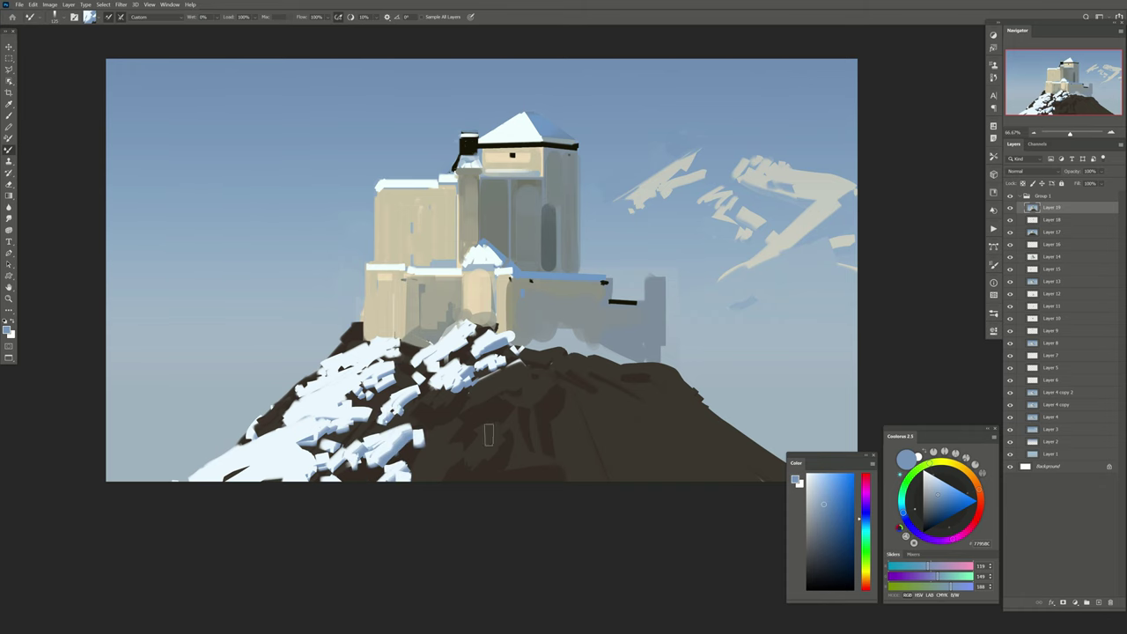
# Sweep broad snow masses across the central and right rock, with small touches near the castle
pyautogui.moveTo(495, 421); pyautogui.dragTo(414, 446)
pyautogui.moveTo(492, 432); pyautogui.dragTo(370, 481)
pyautogui.moveTo(432, 464)
pyautogui.mouseDown()
pyautogui.moveTo(458, 437)
pyautogui.moveTo(441, 475)
pyautogui.mouseUp()
pyautogui.moveTo(493, 395); pyautogui.dragTo(451, 455)
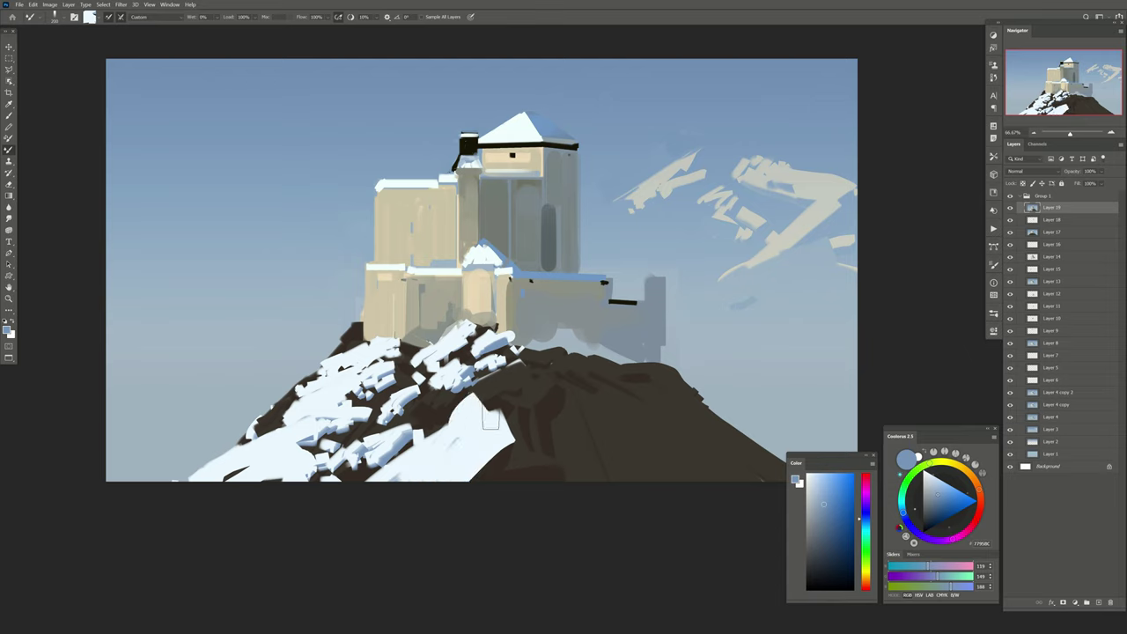
pyautogui.moveTo(533, 428)
pyautogui.mouseDown()
pyautogui.moveTo(520, 400)
pyautogui.moveTo(507, 475)
pyautogui.mouseUp()
pyautogui.moveTo(576, 410); pyautogui.dragTo(555, 481)
pyautogui.moveTo(594, 454); pyautogui.dragTo(627, 458)
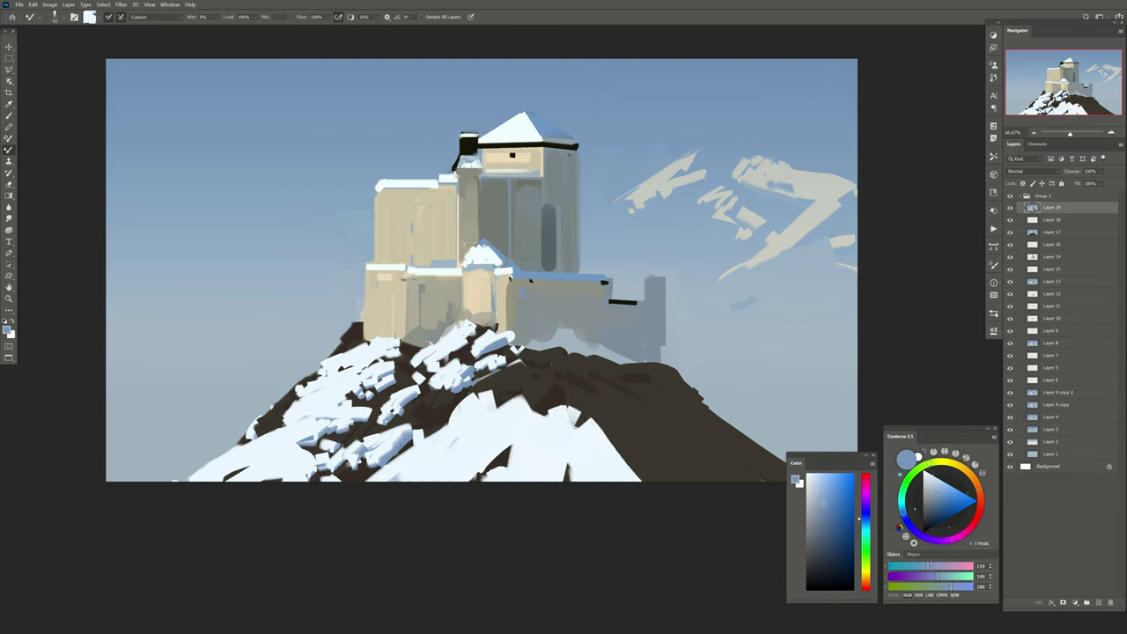
pyautogui.moveTo(430, 354); pyautogui.dragTo(409, 377)
pyautogui.moveTo(366, 324); pyautogui.dragTo(354, 326)
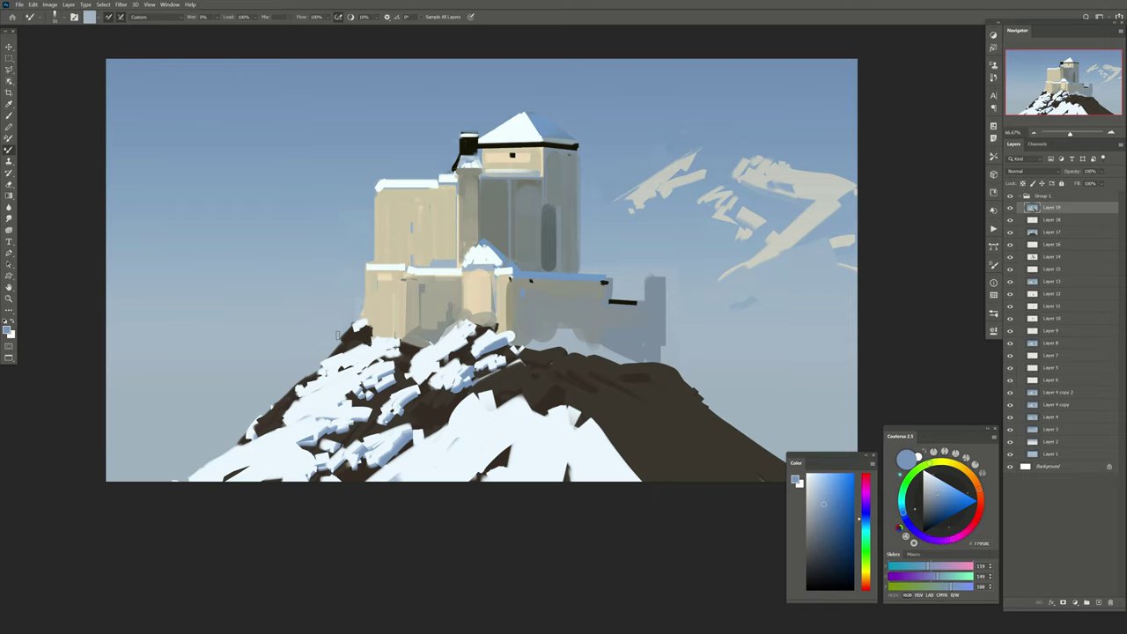
# Repaint the castle's left wall edge and top with beige strokes
pyautogui.moveTo(428, 263); pyautogui.dragTo(423, 286)
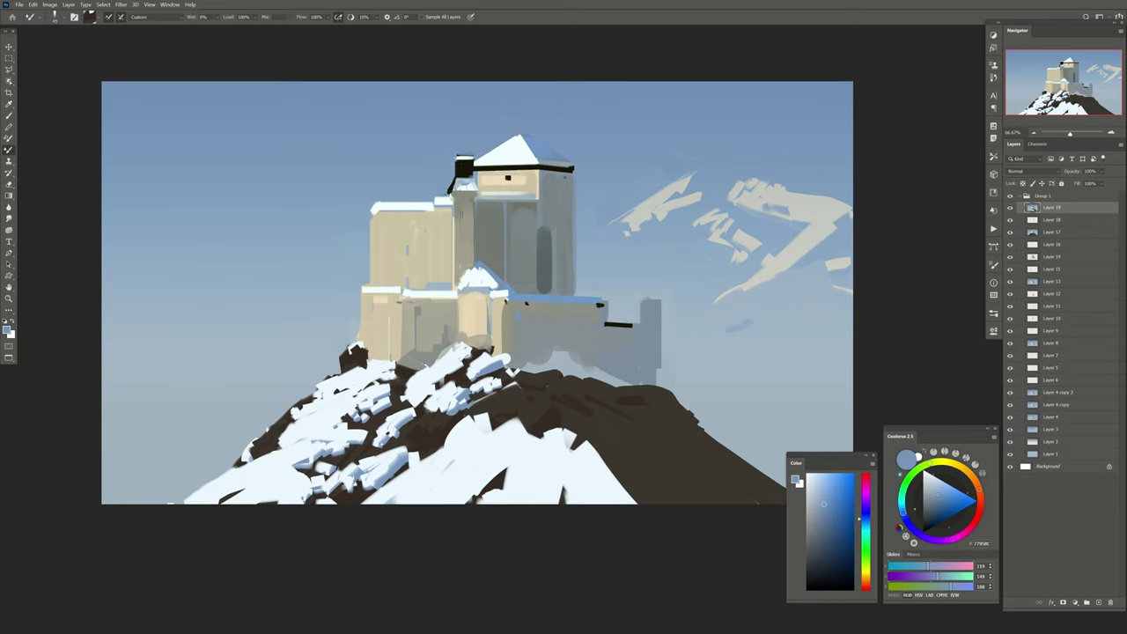
pyautogui.keyDown('alt'); pyautogui.click(408, 238); pyautogui.keyUp('alt')
pyautogui.keyDown('alt'); pyautogui.click(384, 214); pyautogui.keyUp('alt')
pyautogui.moveTo(364, 222)
pyautogui.mouseDown()
pyautogui.moveTo(358, 348)
pyautogui.moveTo(391, 319)
pyautogui.mouseUp()
pyautogui.moveTo(421, 272)
pyautogui.mouseDown()
pyautogui.moveTo(445, 287)
pyautogui.moveTo(423, 287)
pyautogui.mouseUp()
pyautogui.moveTo(406, 284); pyautogui.dragTo(446, 283)
pyautogui.moveTo(368, 209)
pyautogui.mouseDown()
pyautogui.moveTo(435, 208)
pyautogui.moveTo(361, 214)
pyautogui.mouseUp()
# Restore the snow strip on the left wall top, undoing a trial sky-blue edge stroke
pyautogui.keyDown('alt'); pyautogui.click(435, 202); pyautogui.keyUp('alt')
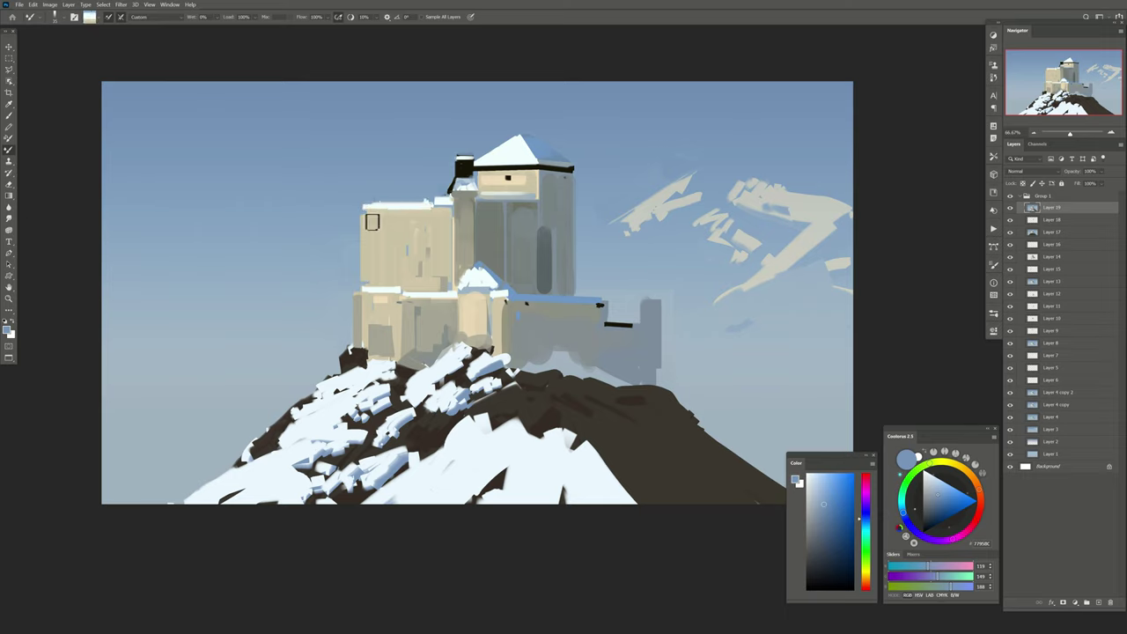
pyautogui.keyDown('alt'); pyautogui.click(364, 212); pyautogui.keyUp('alt')
pyautogui.moveTo(363, 215); pyautogui.dragTo(363, 264)
pyautogui.hotkey('ctrl', 'z')
pyautogui.hotkey('ctrl', 'z')
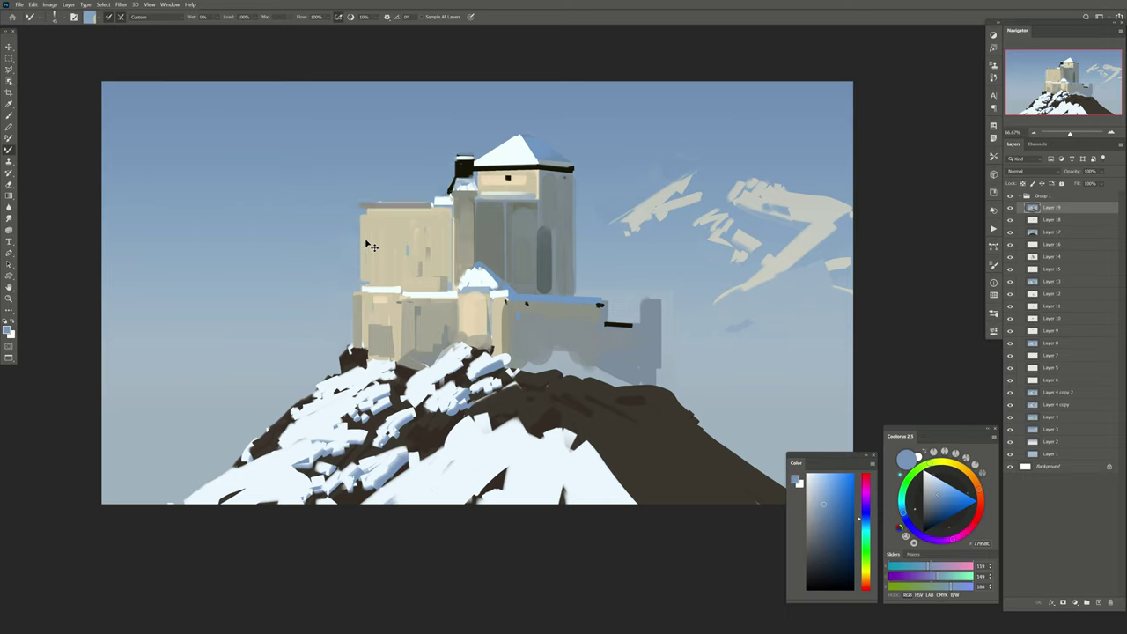
pyautogui.hotkey('ctrl', 'z')
pyautogui.hotkey('ctrl', 'shift', 'z')
# Trim the castle wall's left edge with the Eraser and add Layer 20
pyautogui.press('e')
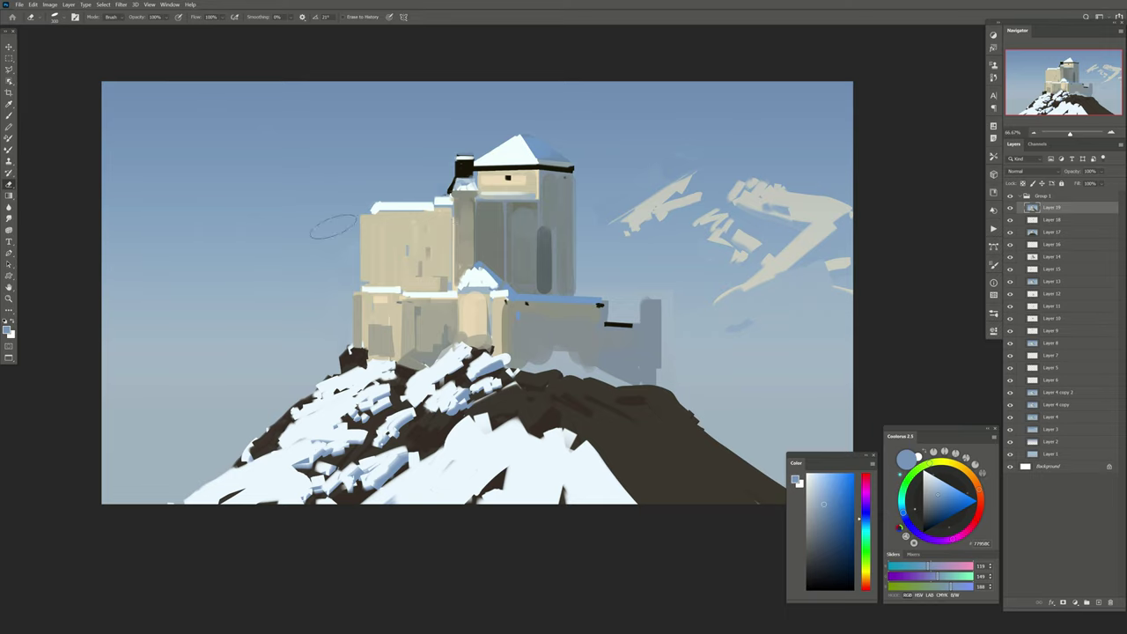
pyautogui.moveTo(359, 215); pyautogui.dragTo(359, 283)
pyautogui.click(1100, 603)
# Paint snow-blue strokes over the right slope and the rock below the castle
pyautogui.moveTo(547, 378); pyautogui.dragTo(517, 370)
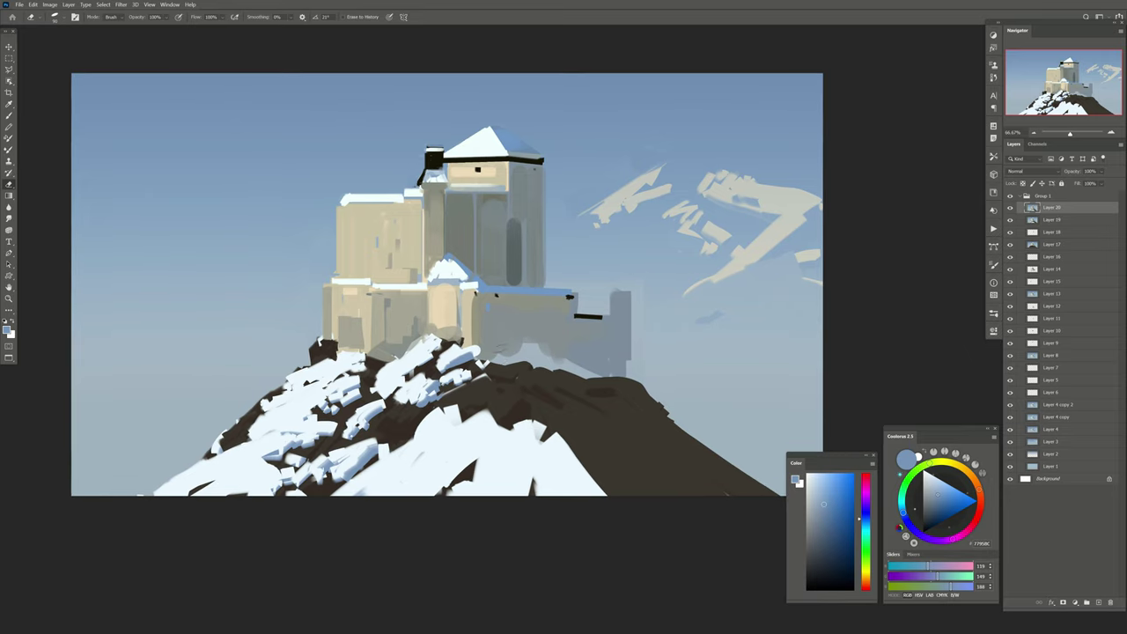
pyautogui.press('b')
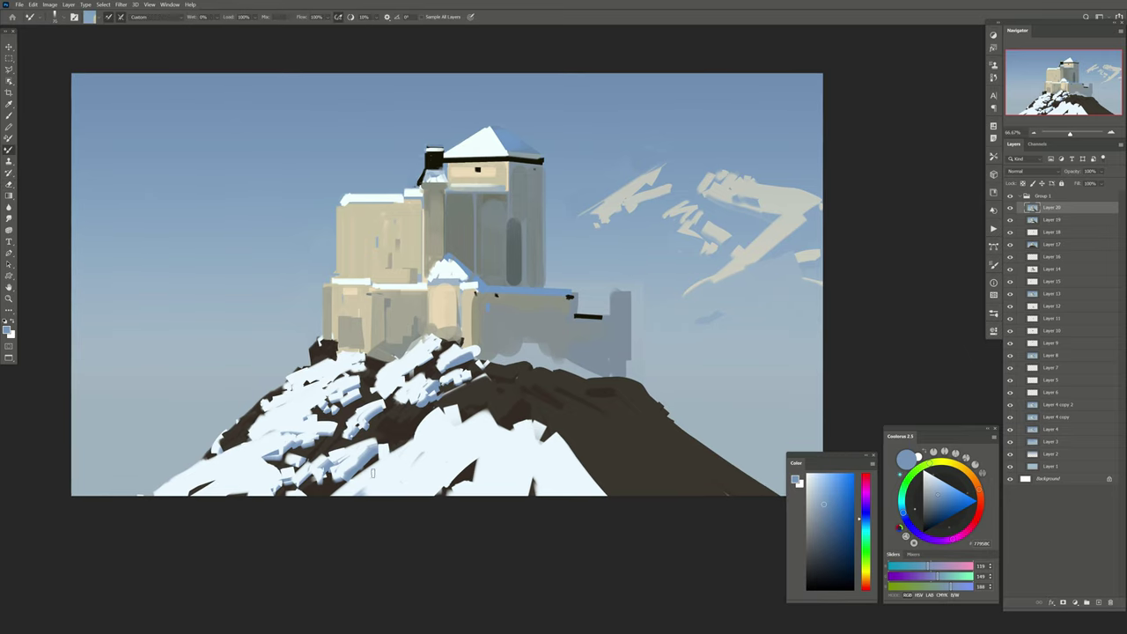
pyautogui.keyDown('alt'); pyautogui.click(370, 458); pyautogui.keyUp('alt')
pyautogui.moveTo(599, 401)
pyautogui.mouseDown()
pyautogui.moveTo(616, 396)
pyautogui.moveTo(585, 409)
pyautogui.mouseUp()
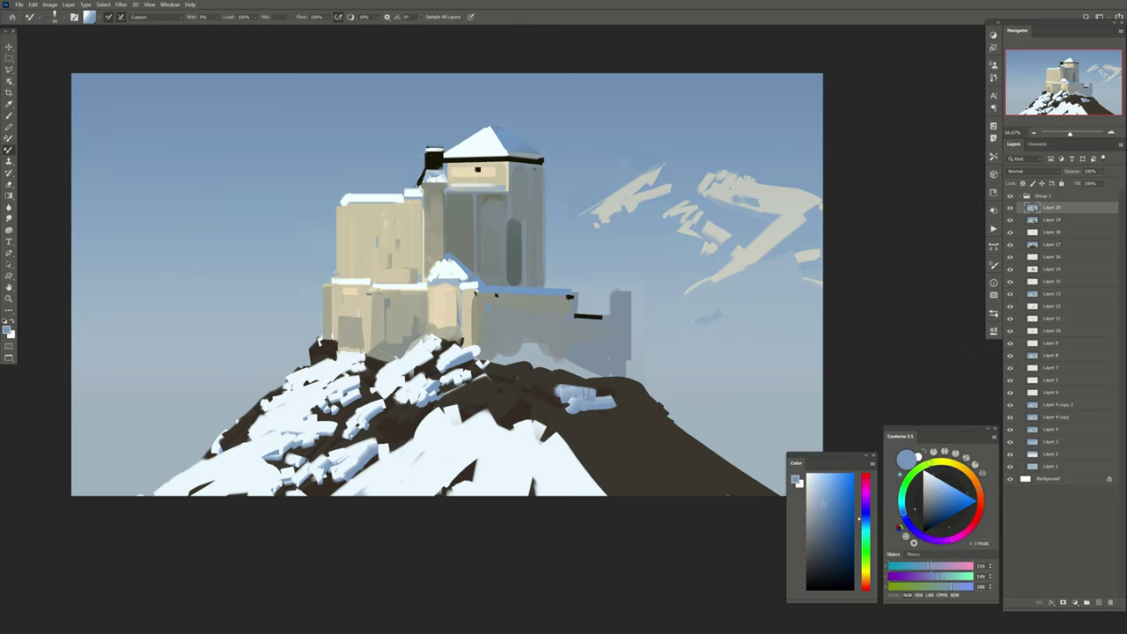
pyautogui.moveTo(546, 361)
pyautogui.mouseDown()
pyautogui.moveTo(563, 360)
pyautogui.moveTo(507, 357)
pyautogui.moveTo(504, 377)
pyautogui.moveTo(480, 360)
pyautogui.moveTo(627, 407)
pyautogui.moveTo(623, 395)
pyautogui.moveTo(648, 388)
pyautogui.moveTo(620, 417)
pyautogui.moveTo(718, 480)
pyautogui.mouseUp()
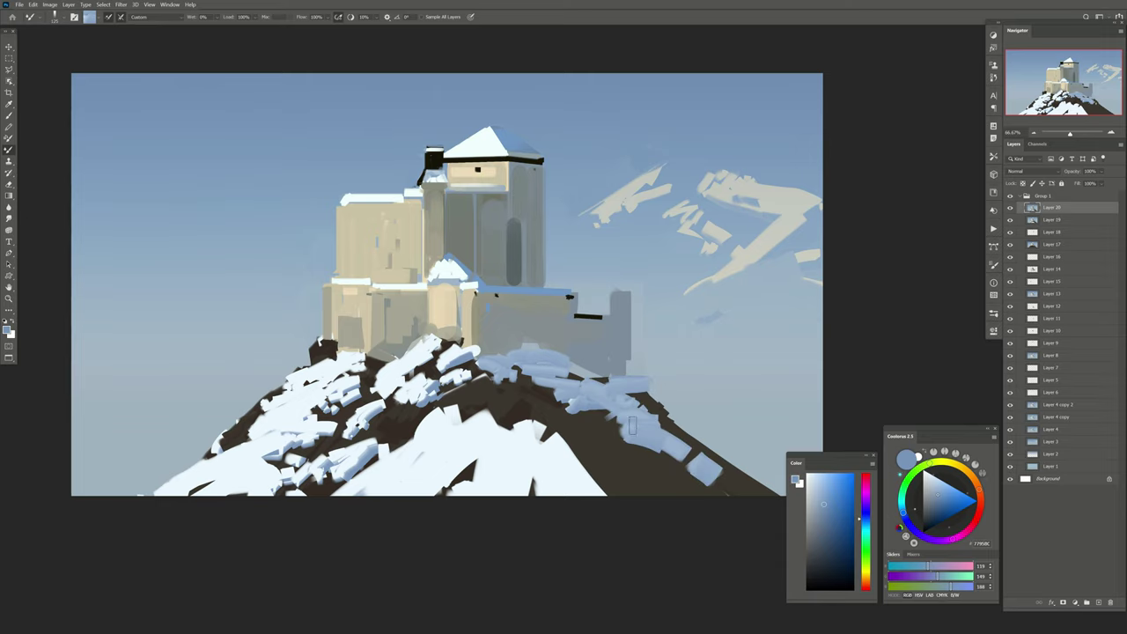
pyautogui.moveTo(632, 425)
pyautogui.mouseDown()
pyautogui.moveTo(597, 412)
pyautogui.moveTo(577, 430)
pyautogui.moveTo(557, 418)
pyautogui.moveTo(504, 423)
pyautogui.mouseUp()
pyautogui.moveTo(555, 393); pyautogui.dragTo(499, 398)
pyautogui.moveTo(514, 387); pyautogui.dragTo(485, 379)
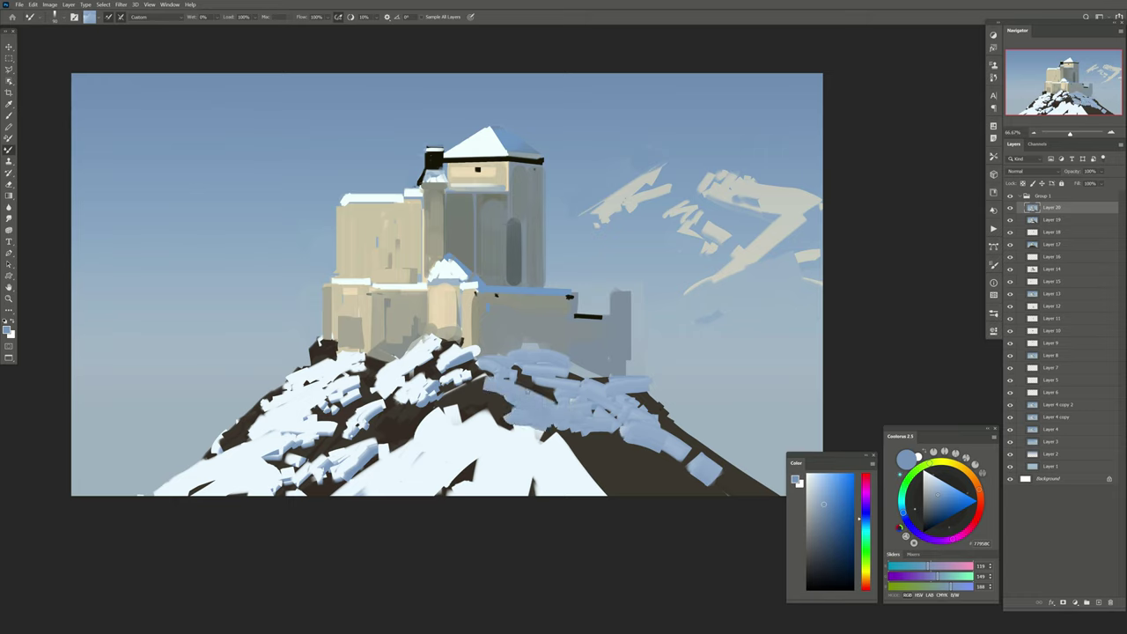
pyautogui.moveTo(560, 384)
pyautogui.mouseDown()
pyautogui.moveTo(467, 410)
pyautogui.moveTo(499, 405)
pyautogui.moveTo(555, 423)
pyautogui.moveTo(555, 439)
pyautogui.moveTo(517, 437)
pyautogui.mouseUp()
# Cover the lower right slope's dark rock with near-white and light-blue snow
pyautogui.keyDown('alt'); pyautogui.click(495, 425); pyautogui.keyUp('alt')
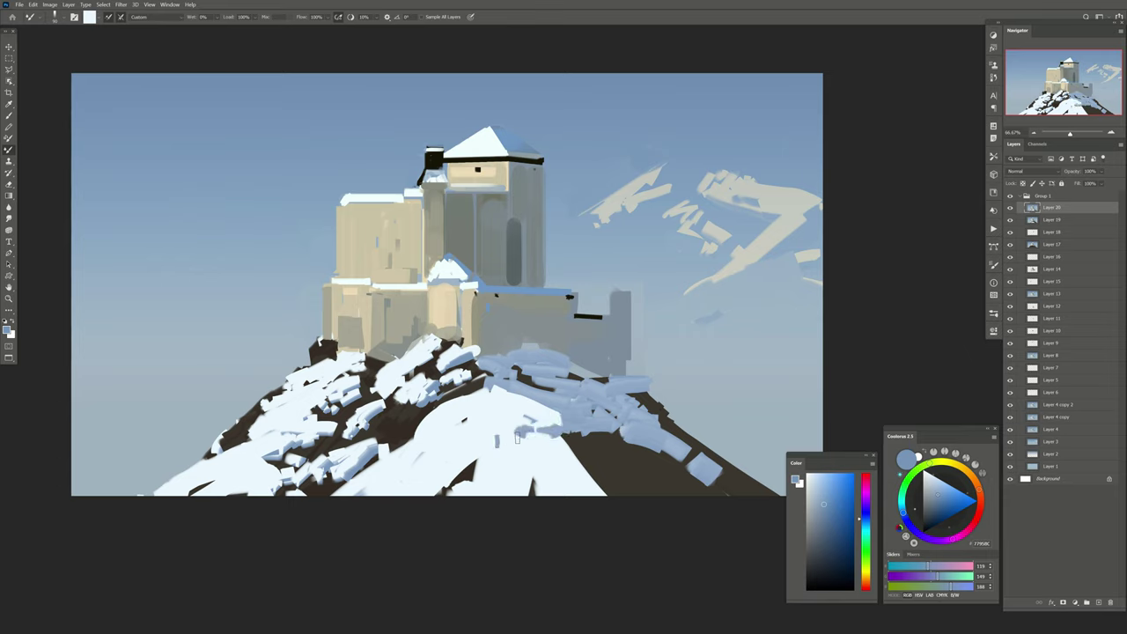
pyautogui.moveTo(599, 427)
pyautogui.mouseDown()
pyautogui.moveTo(573, 458)
pyautogui.moveTo(591, 485)
pyautogui.mouseUp()
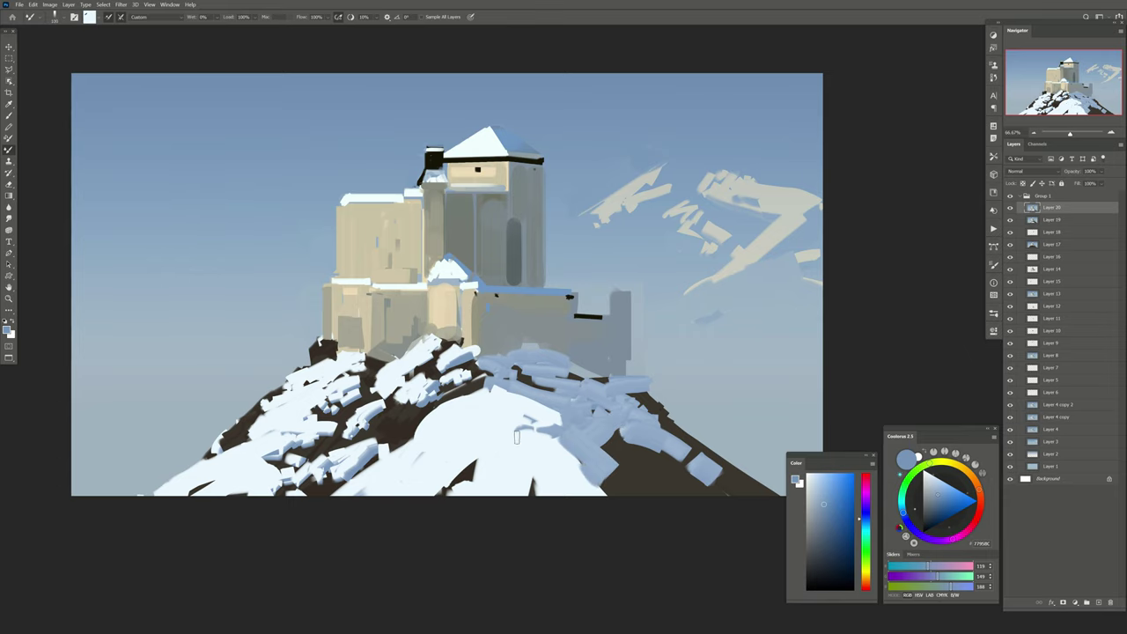
pyautogui.moveTo(643, 445)
pyautogui.mouseDown()
pyautogui.moveTo(617, 502)
pyautogui.moveTo(704, 458)
pyautogui.mouseUp()
pyautogui.moveTo(669, 440); pyautogui.dragTo(641, 443)
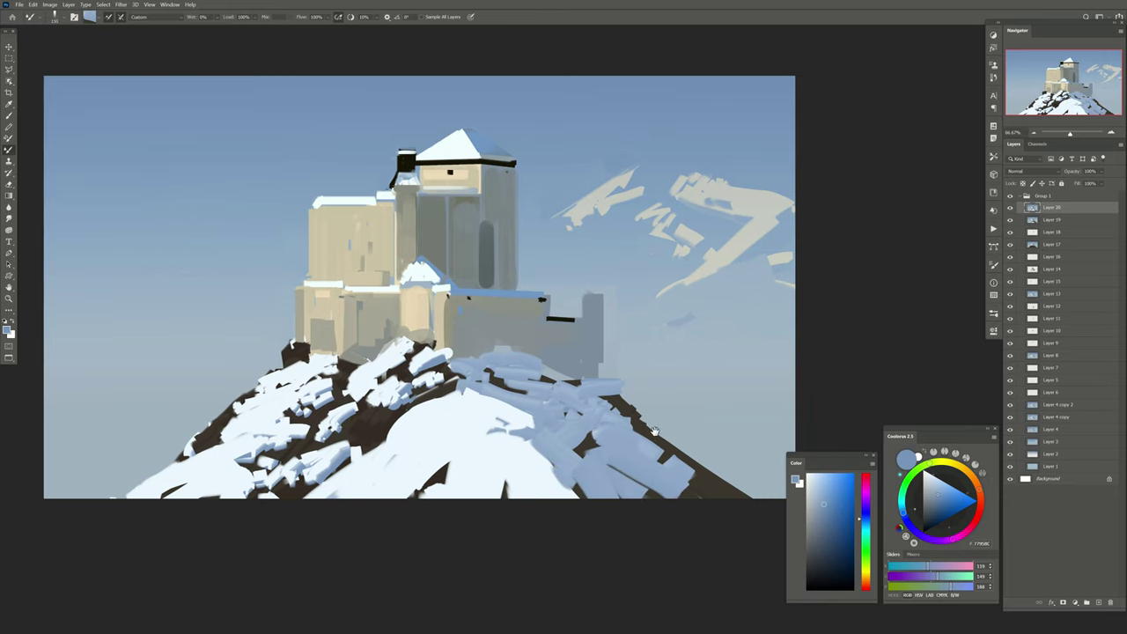
pyautogui.moveTo(625, 399); pyautogui.dragTo(615, 382)
pyautogui.moveTo(636, 435); pyautogui.dragTo(731, 495)
pyautogui.moveTo(678, 458); pyautogui.dragTo(731, 512)
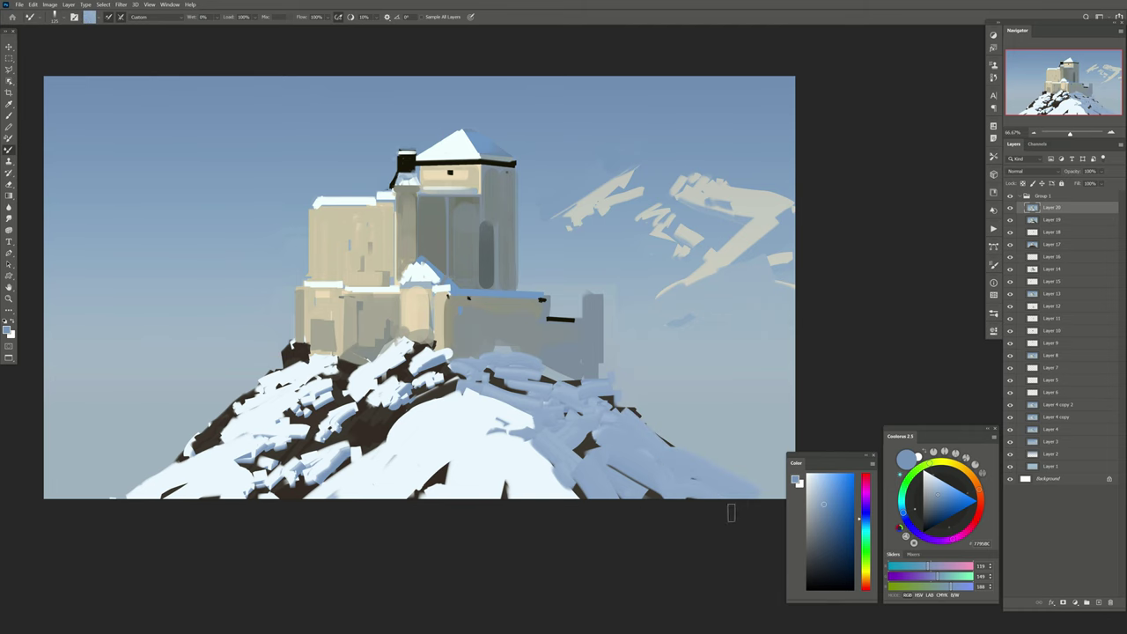
pyautogui.moveTo(626, 382); pyautogui.dragTo(634, 388)
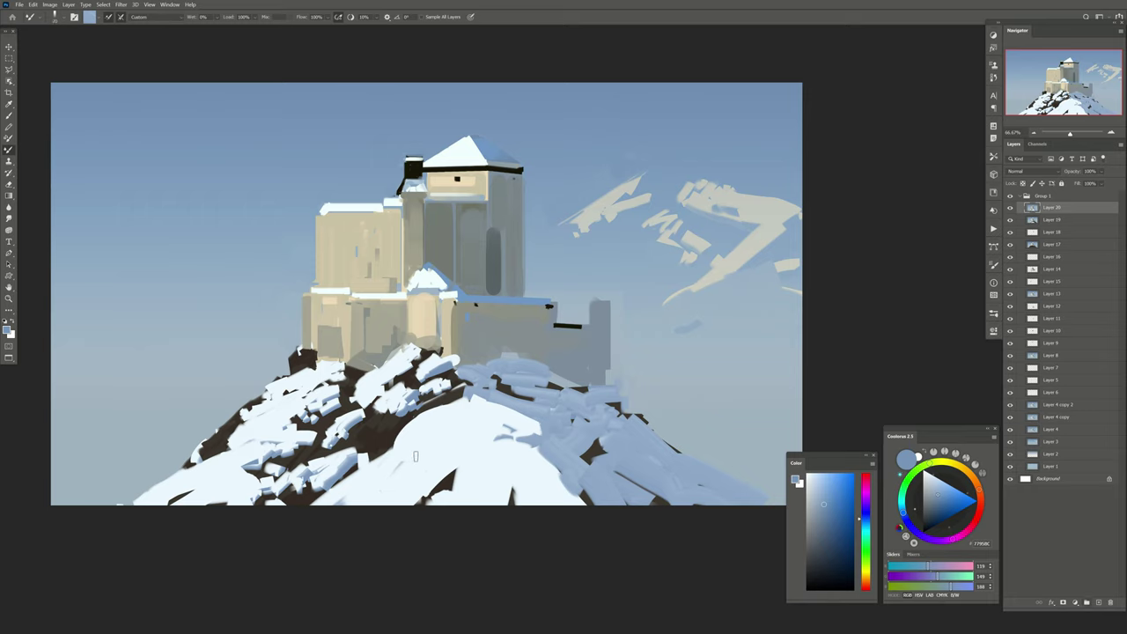
# Cover the lower-left slope rock with white snow, undoing the last stroke
pyautogui.keyDown('alt'); pyautogui.click(356, 472); pyautogui.keyUp('alt')
pyautogui.moveTo(356, 472)
pyautogui.mouseDown()
pyautogui.moveTo(379, 445)
pyautogui.moveTo(310, 465)
pyautogui.mouseUp()
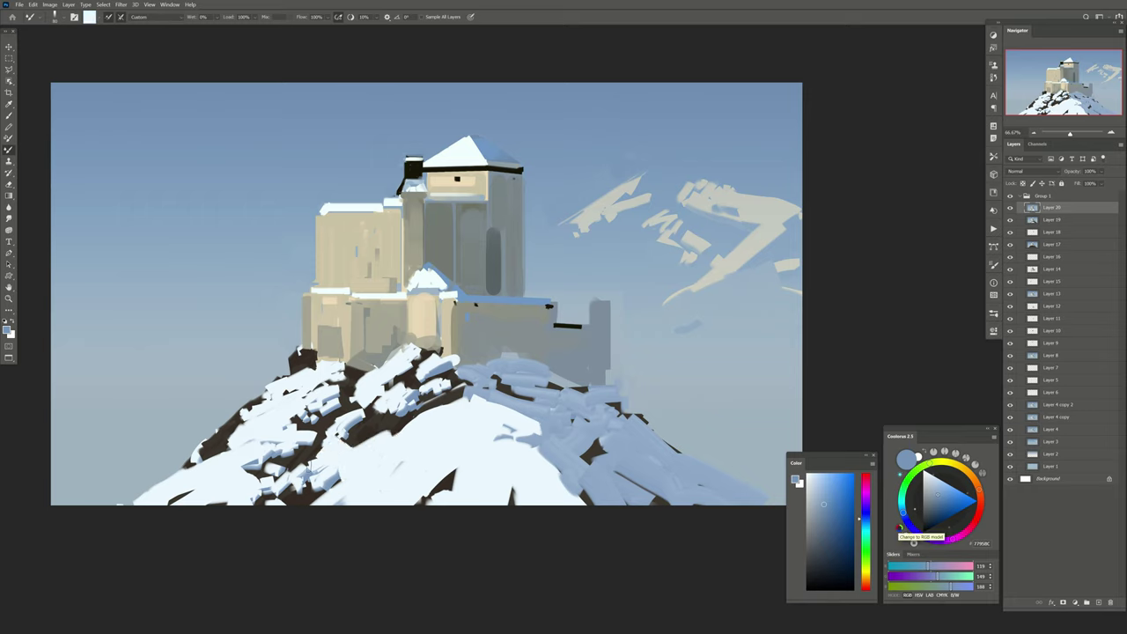
pyautogui.moveTo(338, 429)
pyautogui.mouseDown()
pyautogui.moveTo(260, 480)
pyautogui.moveTo(231, 458)
pyautogui.mouseUp()
pyautogui.moveTo(260, 401); pyautogui.dragTo(146, 498)
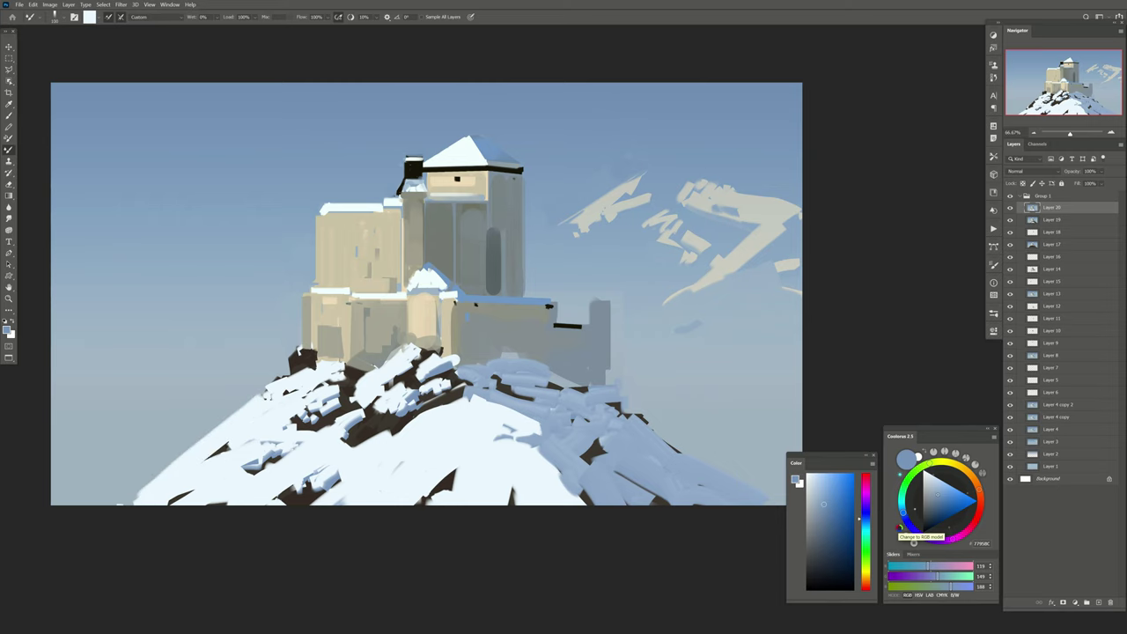
pyautogui.hotkey('ctrl', 'z')
# Mirror the canvas to check the composition, then start Select > Color Range
pyautogui.press('h')
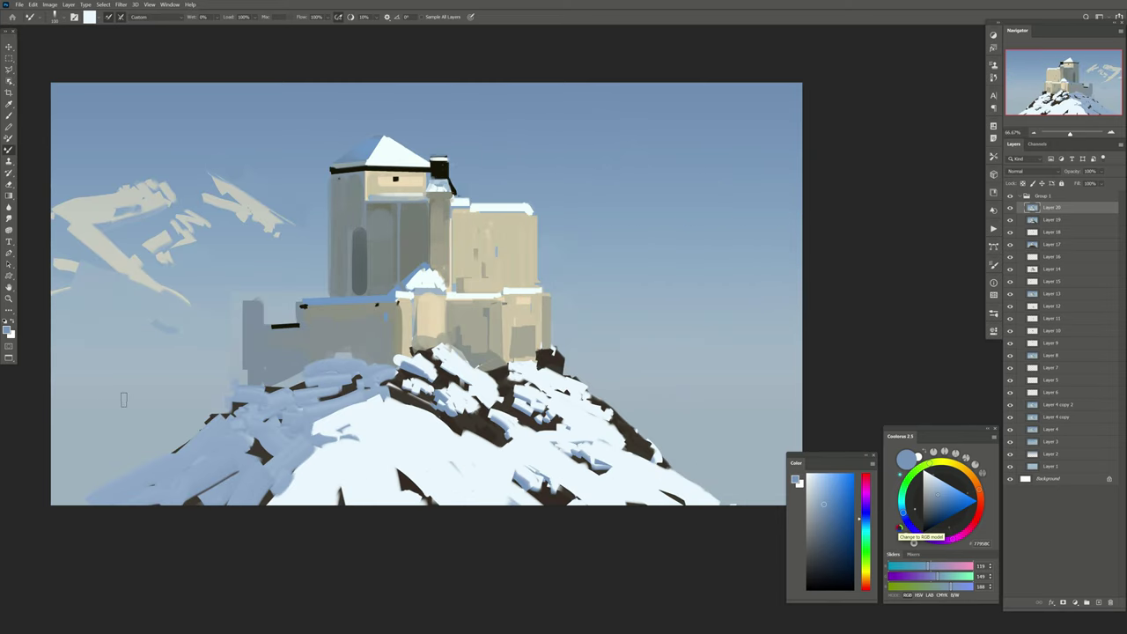
pyautogui.press('h')
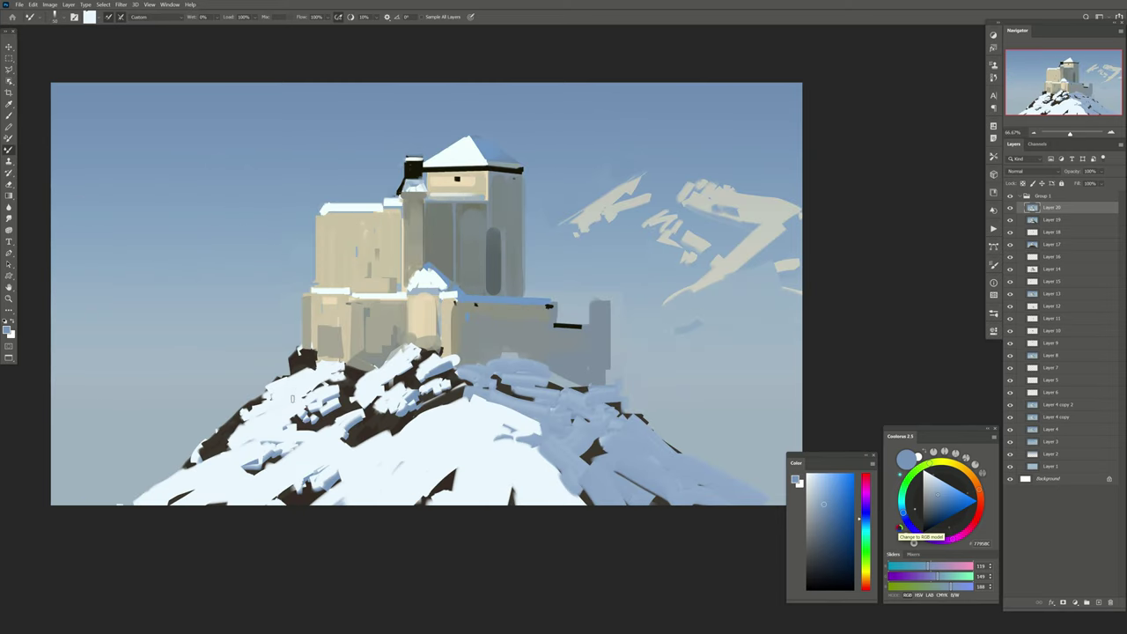
pyautogui.click(103, 4)
pyautogui.click(123, 84)
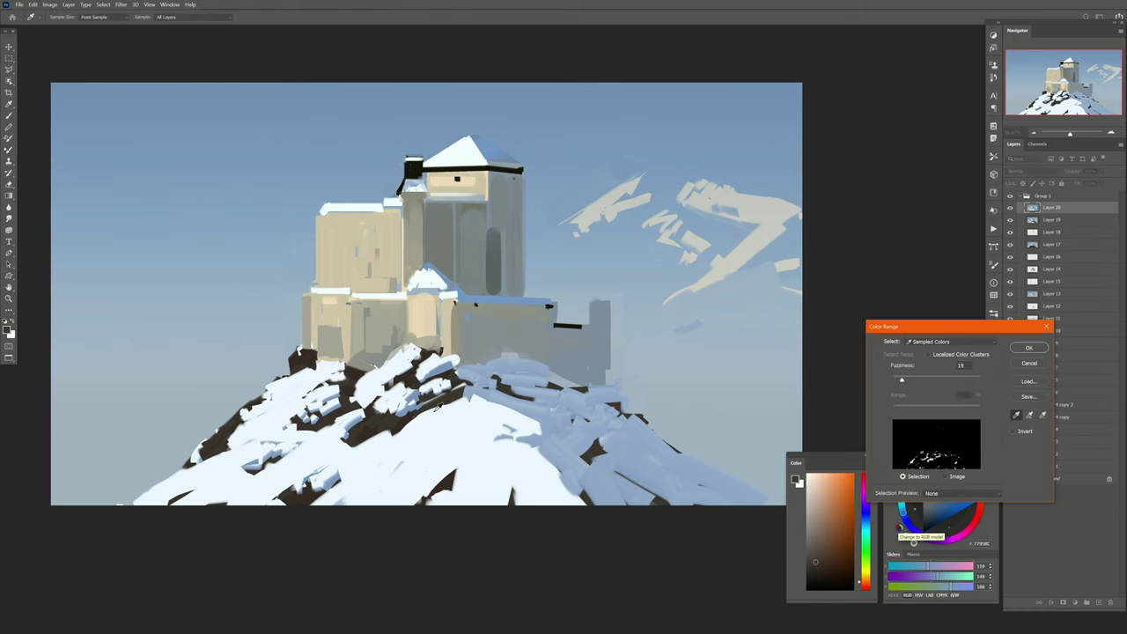
# Confirm the Color Range selection of dark areas and choose a dark grey-blue brush colour
pyautogui.press('Return')
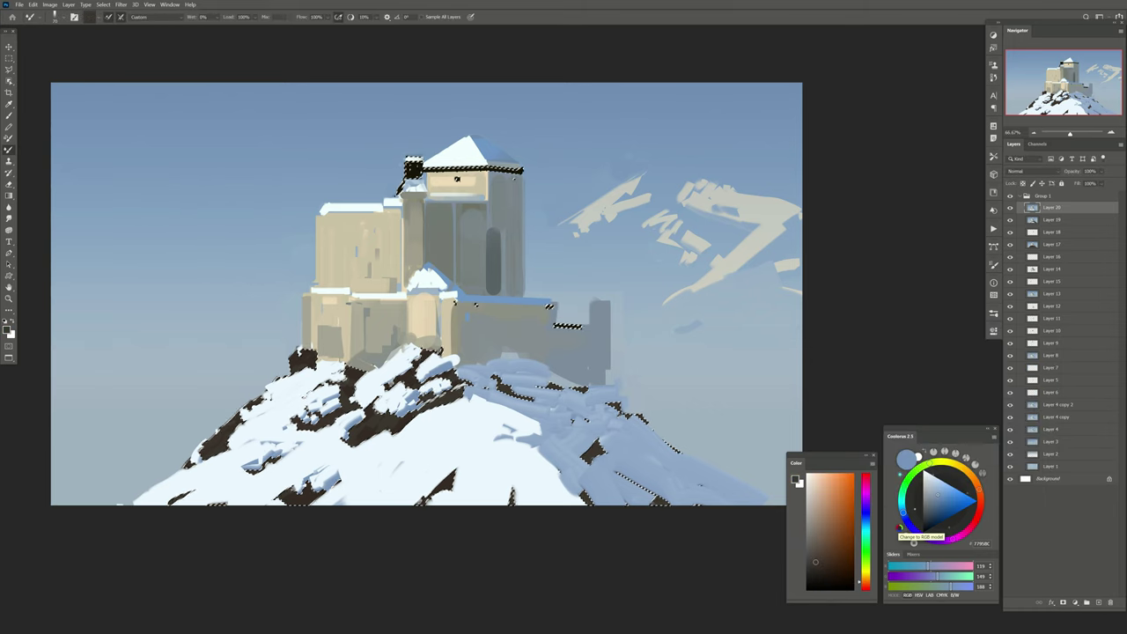
pyautogui.keyDown('alt'); pyautogui.click(457, 178); pyautogui.keyUp('alt')
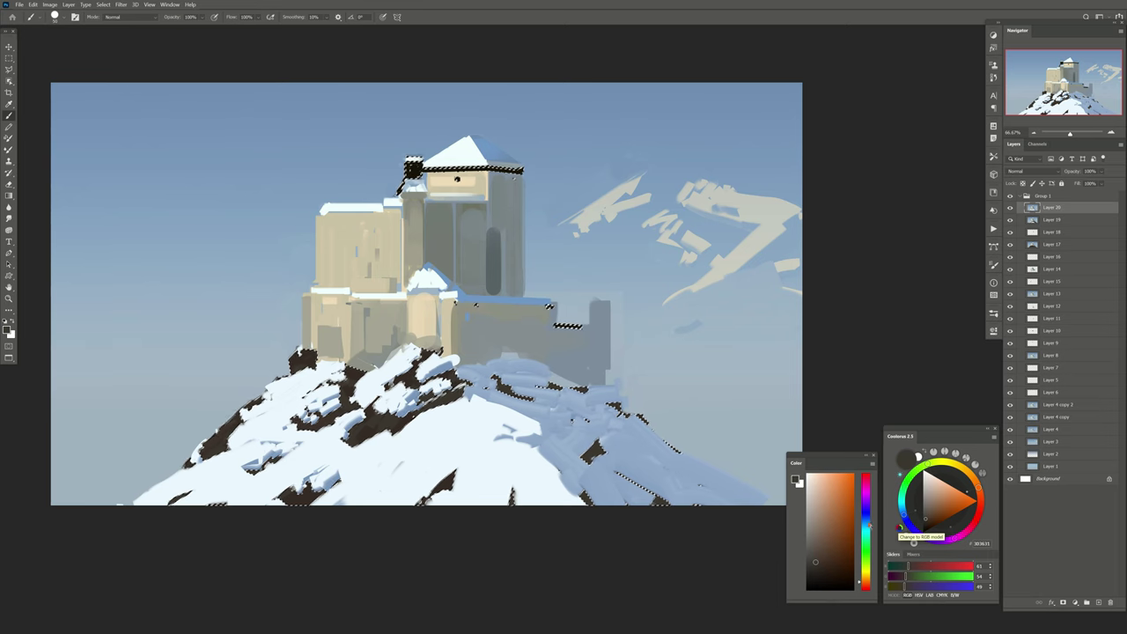
pyautogui.keyDown('alt'); pyautogui.click(436, 488); pyautogui.keyUp('alt')
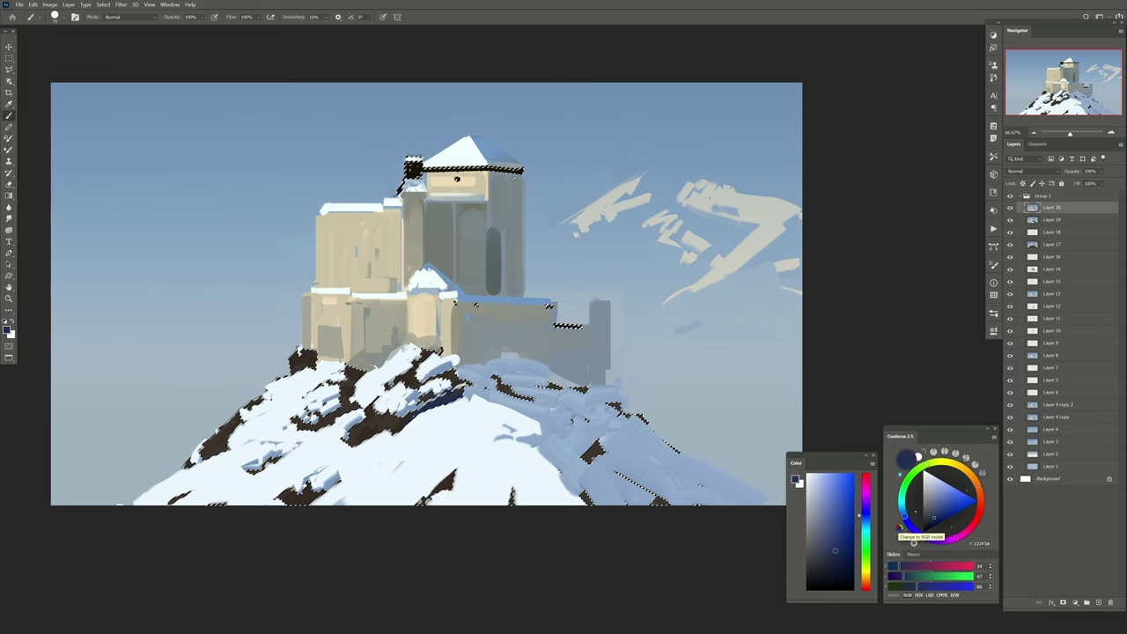
pyautogui.keyDown('alt'); pyautogui.click(436, 394); pyautogui.keyUp('alt')
pyautogui.keyDown('alt'); pyautogui.click(356, 445); pyautogui.keyUp('alt')
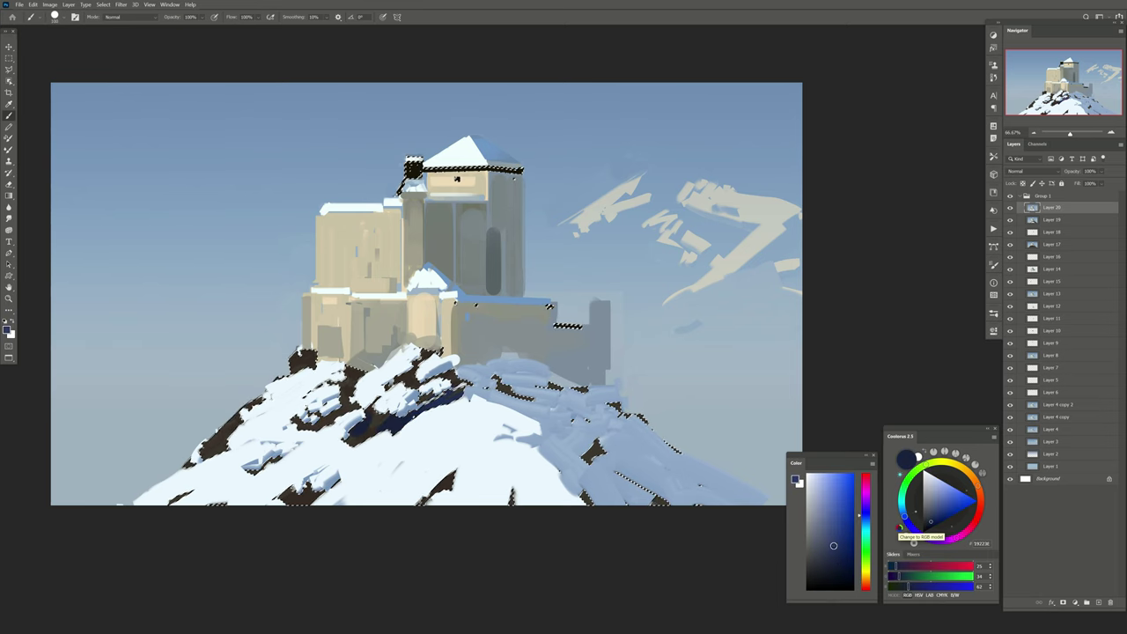
pyautogui.click(817, 571)
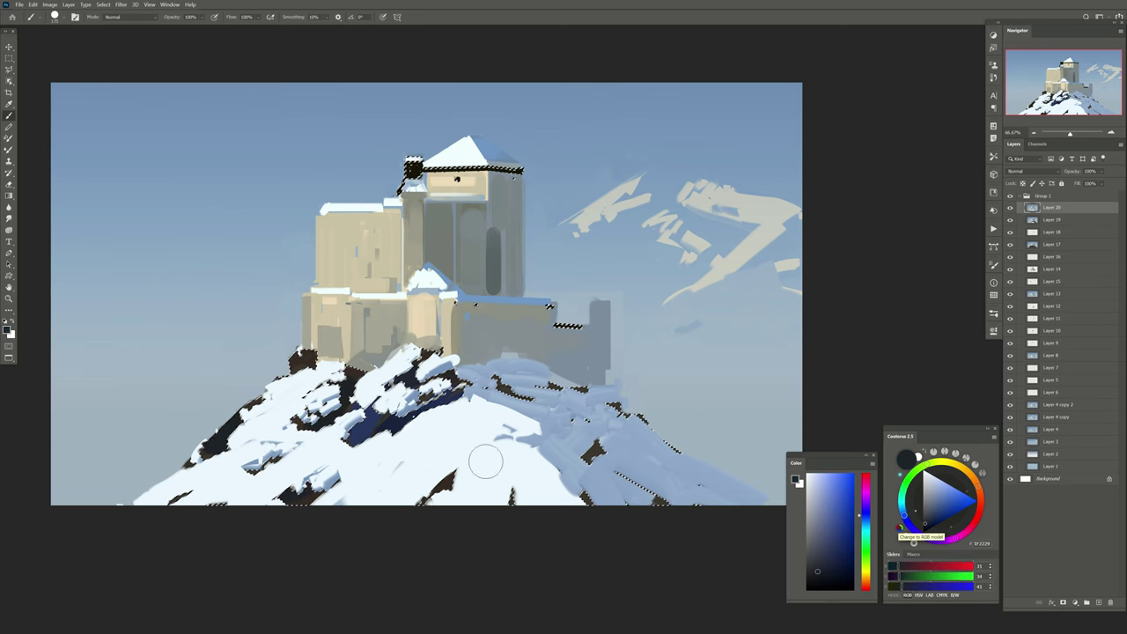
# Paint the selected rocks in sampled near-black and brownish tan, then deselect
pyautogui.keyDown('alt'); pyautogui.click(438, 429); pyautogui.keyUp('alt')
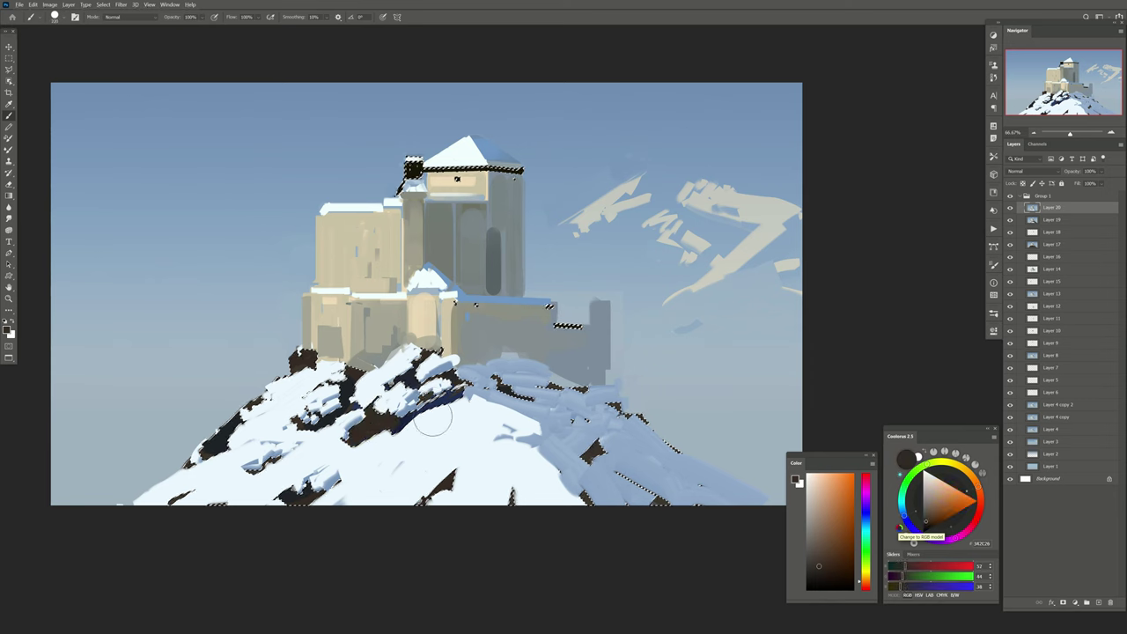
pyautogui.keyDown('alt'); pyautogui.click(461, 382); pyautogui.keyUp('alt')
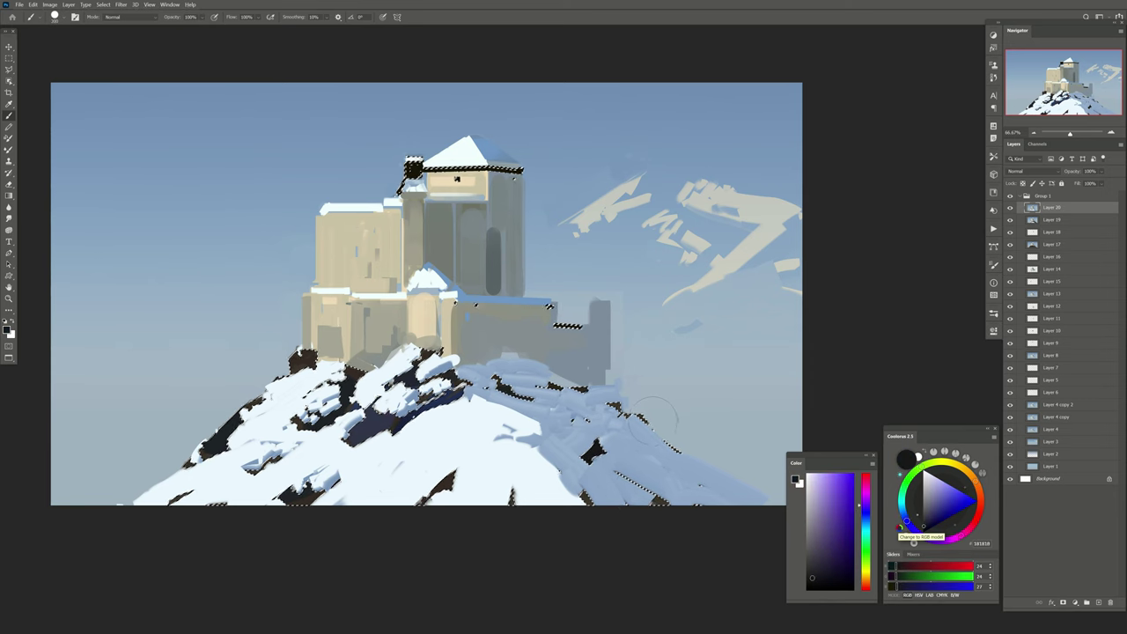
pyautogui.moveTo(531, 397); pyautogui.dragTo(495, 388)
pyautogui.keyDown('alt'); pyautogui.click(304, 340); pyautogui.keyUp('alt')
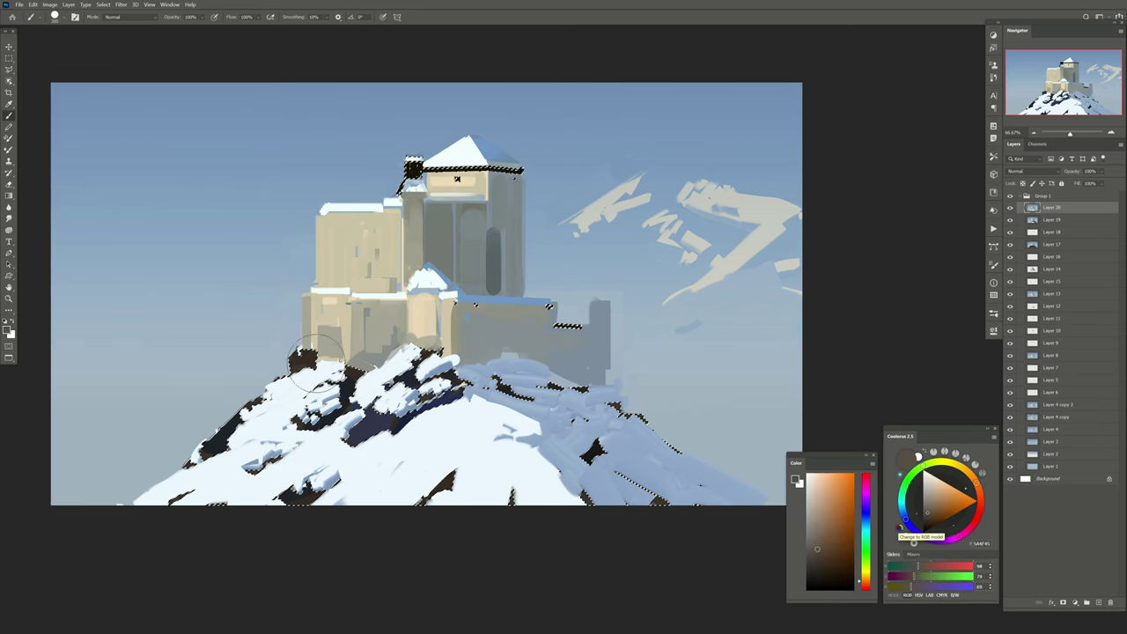
pyautogui.moveTo(388, 404); pyautogui.dragTo(339, 392)
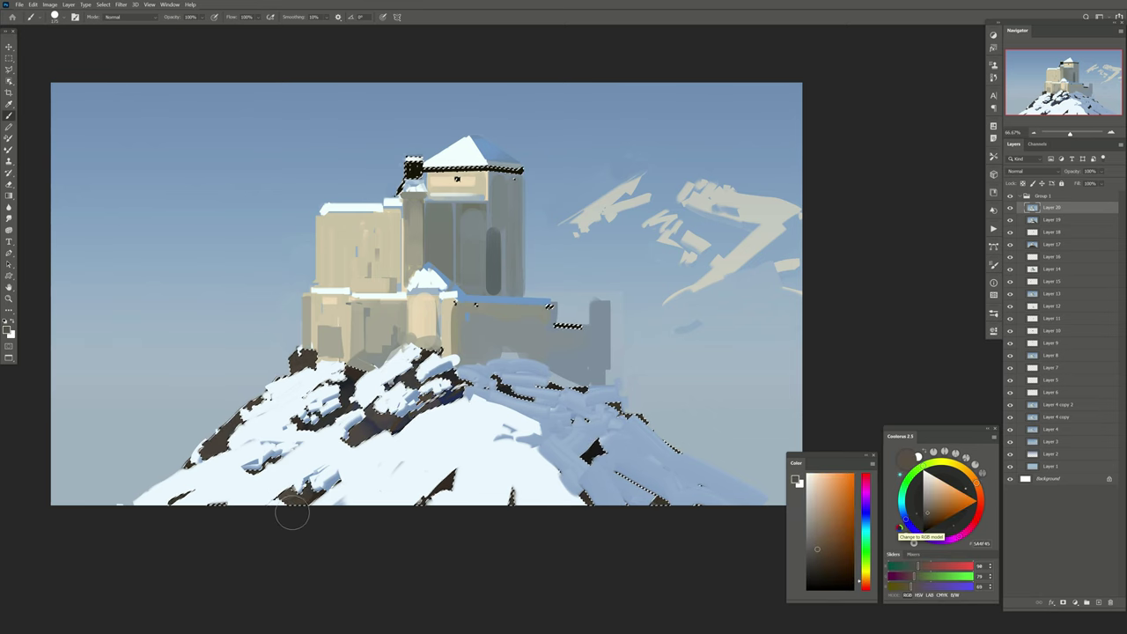
pyautogui.hotkey('ctrl', 'd')
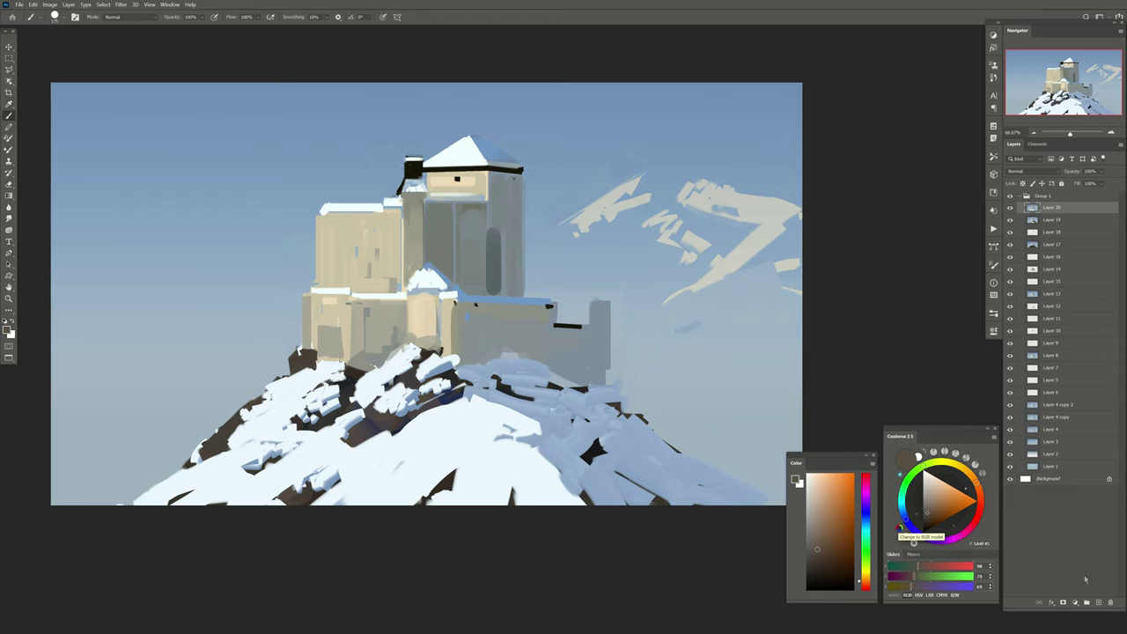
# Add two new empty layers, Layers 21 and 22, on top of the stack
pyautogui.click(1098, 603)
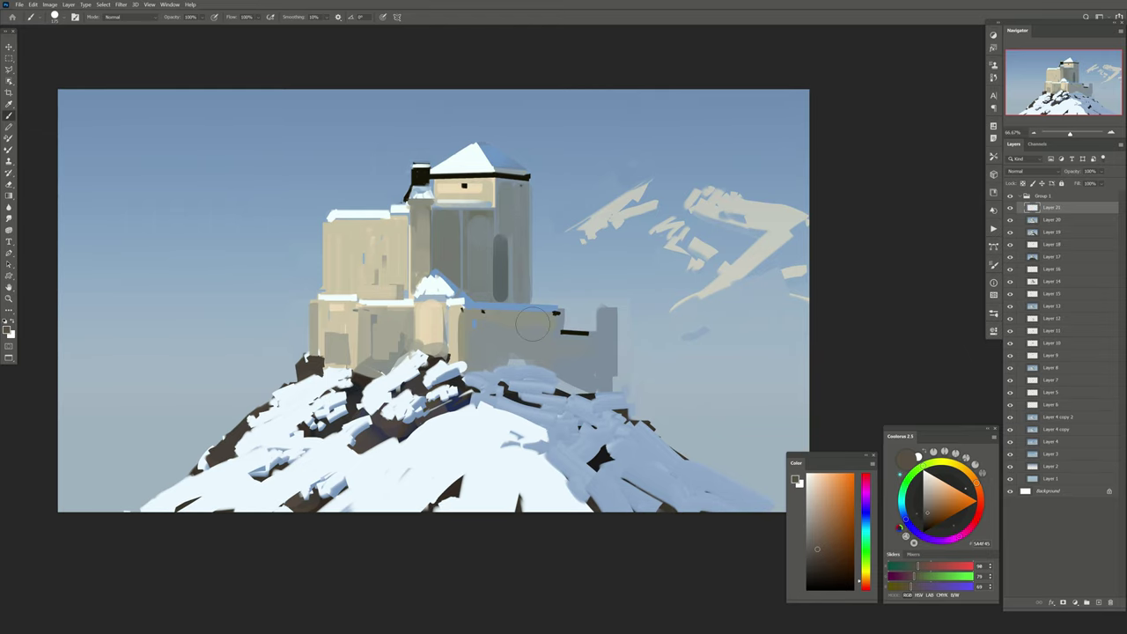
pyautogui.click(1098, 603)
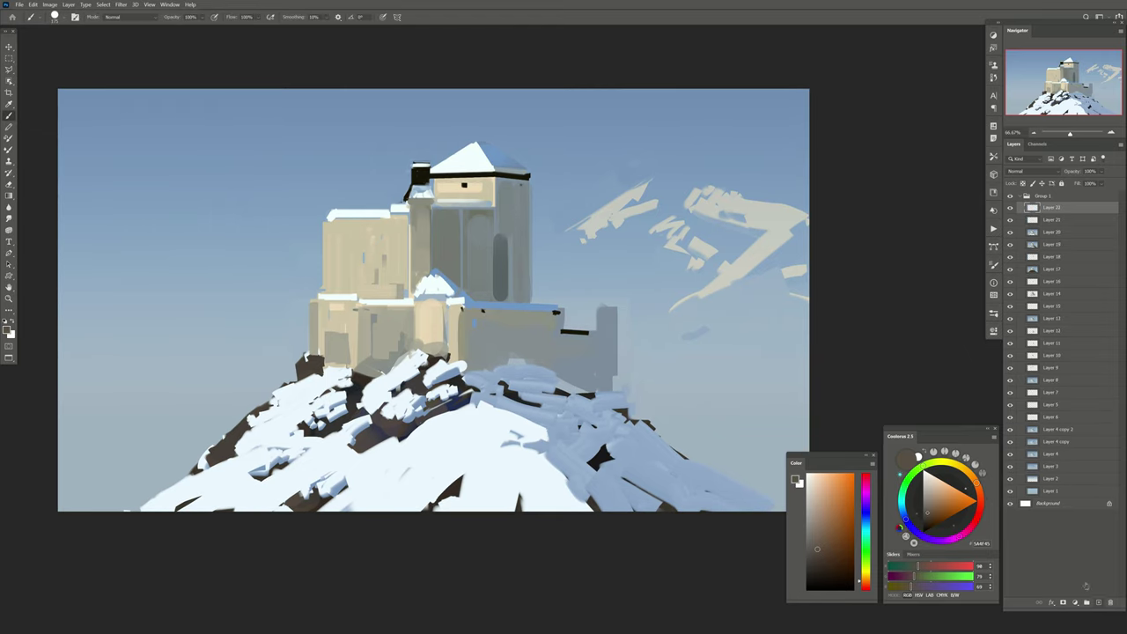
pyautogui.click(54, 16)
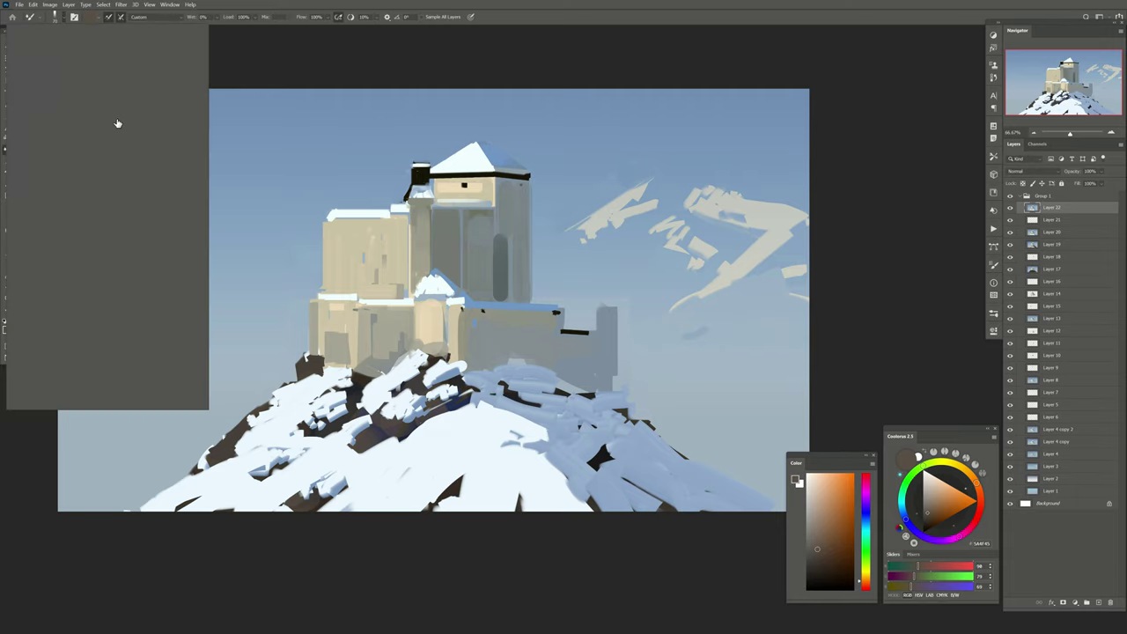
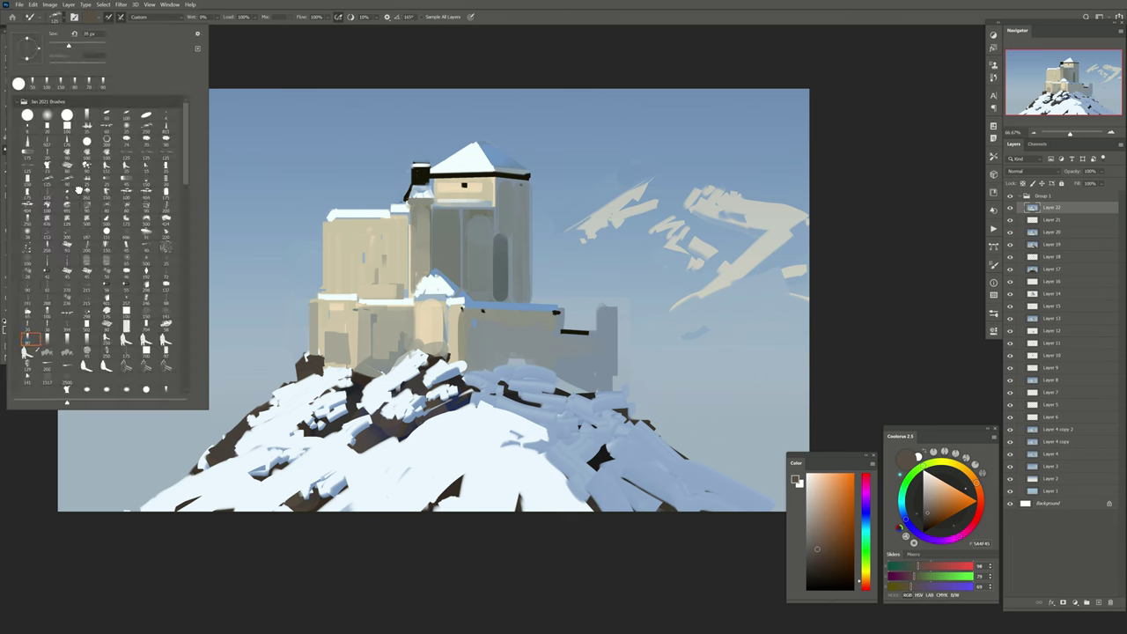
# Block in the right-hand castle wall and towers with a large brush in dark bluish-grey
pyautogui.click(32, 339)
pyautogui.click(269, 63)
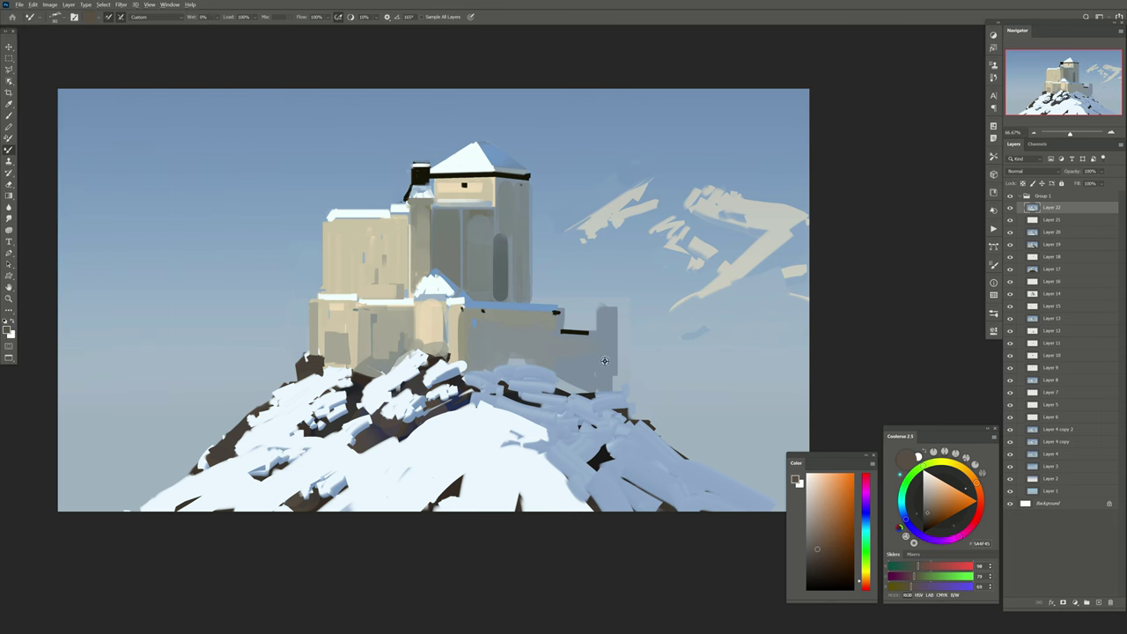
pyautogui.keyDown('alt'); pyautogui.click(621, 407); pyautogui.keyUp('alt')
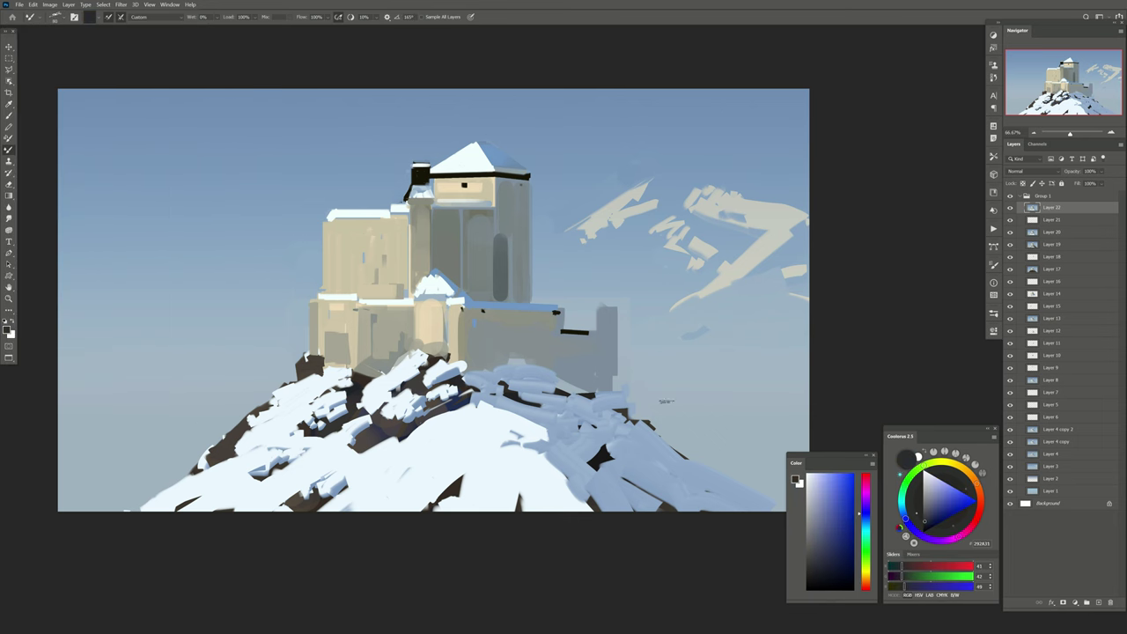
pyautogui.moveTo(616, 314); pyautogui.dragTo(614, 394)
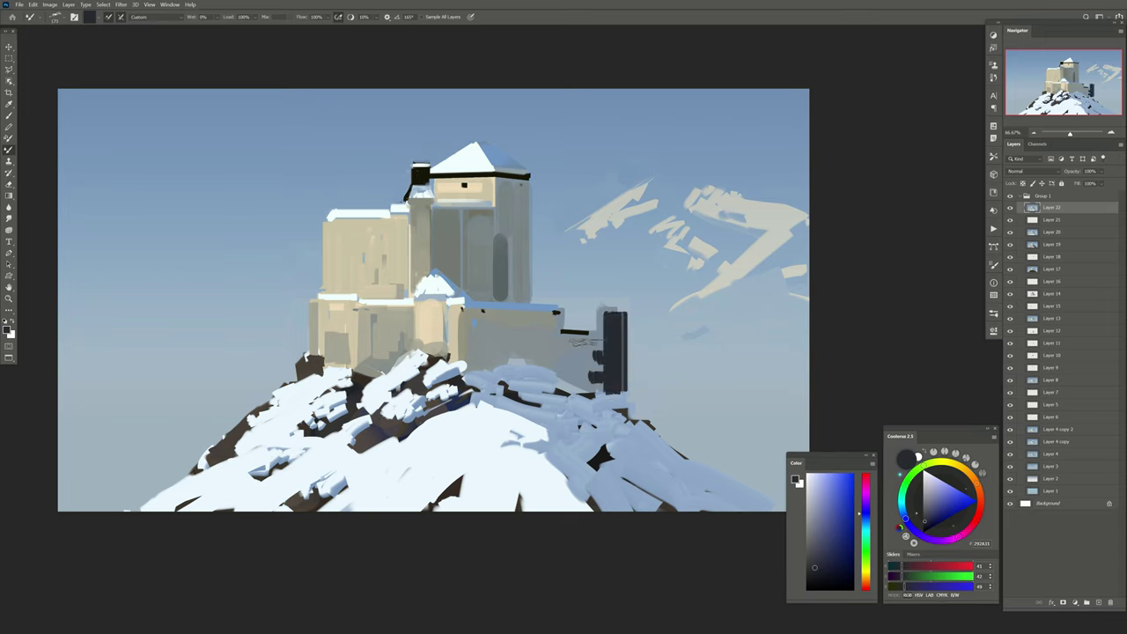
pyautogui.moveTo(584, 341)
pyautogui.mouseDown()
pyautogui.moveTo(588, 389)
pyautogui.moveTo(545, 377)
pyautogui.mouseUp()
pyautogui.moveTo(548, 313)
pyautogui.mouseDown()
pyautogui.moveTo(548, 365)
pyautogui.moveTo(518, 351)
pyautogui.moveTo(472, 374)
pyautogui.mouseUp()
pyautogui.moveTo(483, 319); pyautogui.dragTo(482, 370)
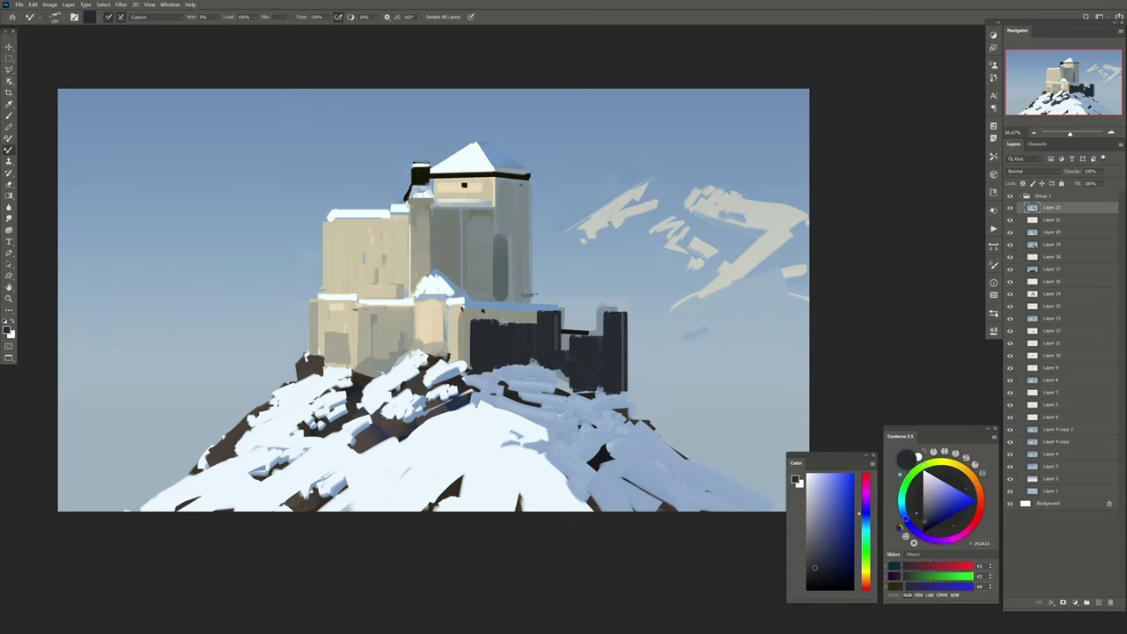
# Darken the central tower's right side and lower front, adding a beige accent on the lower wall
pyautogui.moveTo(530, 299); pyautogui.dragTo(527, 186)
pyautogui.moveTo(512, 299); pyautogui.dragTo(510, 190)
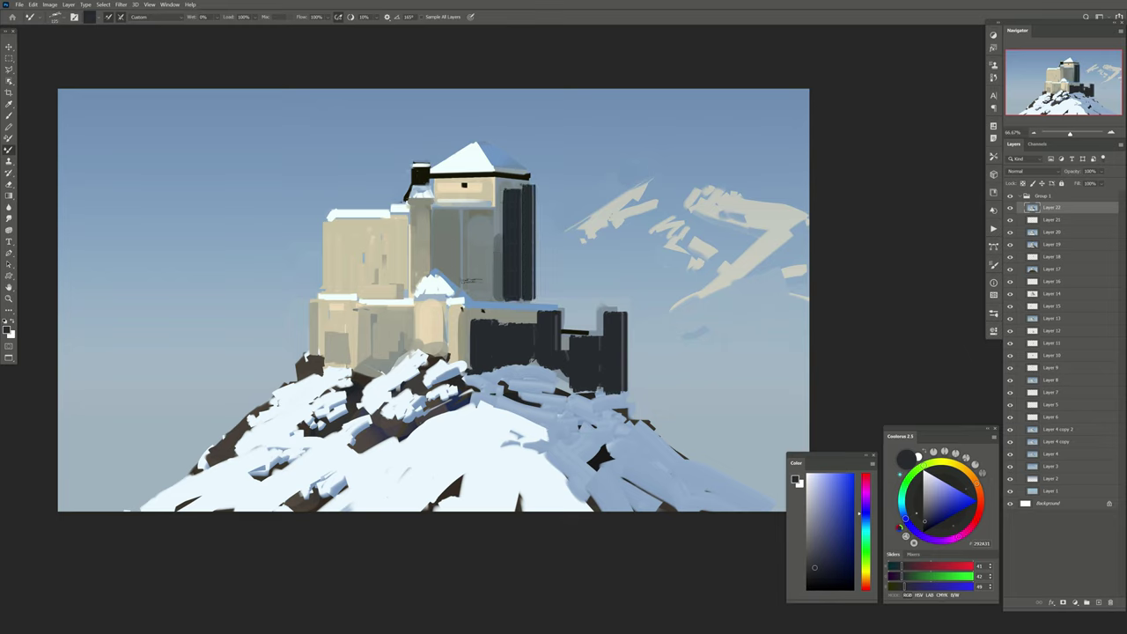
pyautogui.moveTo(491, 299)
pyautogui.mouseDown()
pyautogui.moveTo(491, 261)
pyautogui.moveTo(477, 255)
pyautogui.mouseUp()
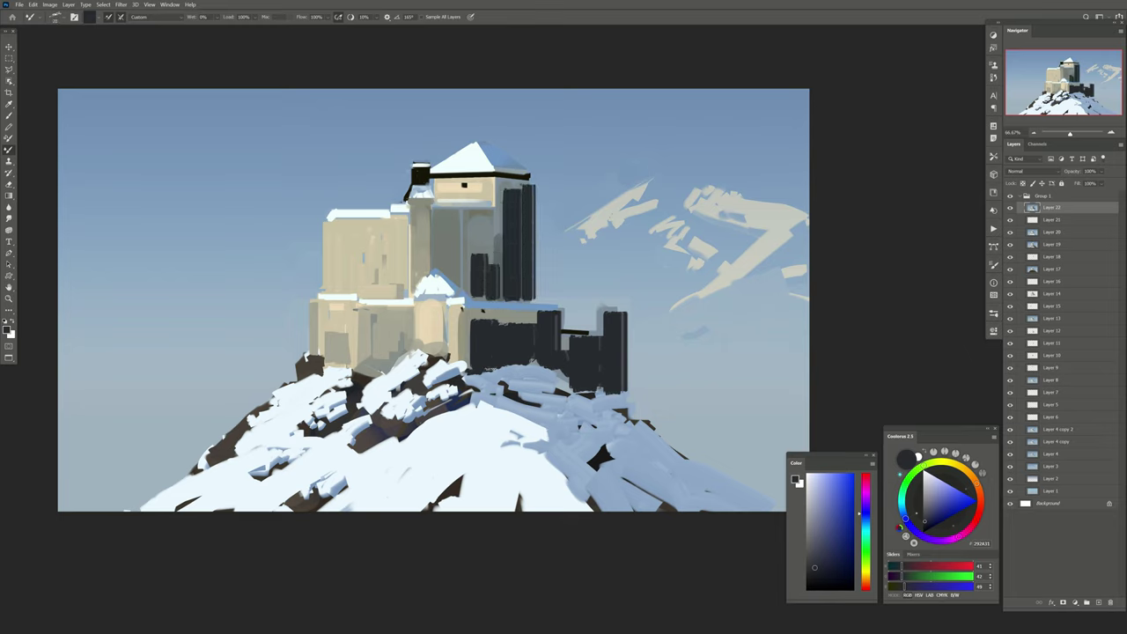
pyautogui.keyDown('alt'); pyautogui.click(449, 336); pyautogui.keyUp('alt')
pyautogui.moveTo(479, 374); pyautogui.dragTo(480, 336)
# Lower the shadow layer opacity to 35% and mirror the canvas to check the composition
pyautogui.click(1107, 174)
pyautogui.moveTo(1115, 184); pyautogui.dragTo(1094, 183)
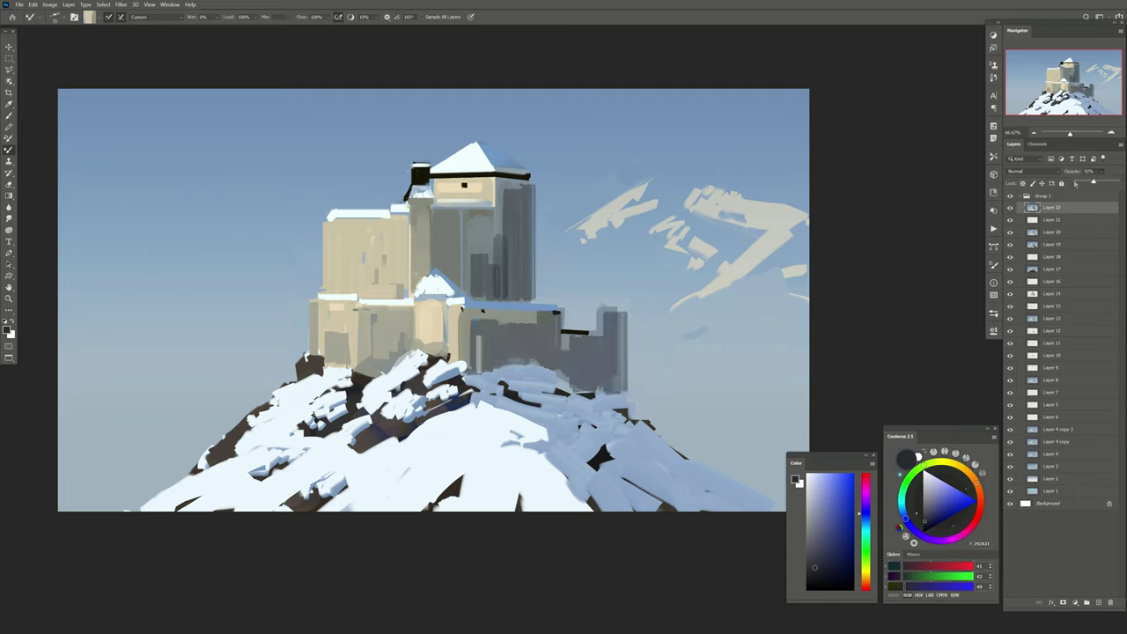
pyautogui.click(1076, 183)
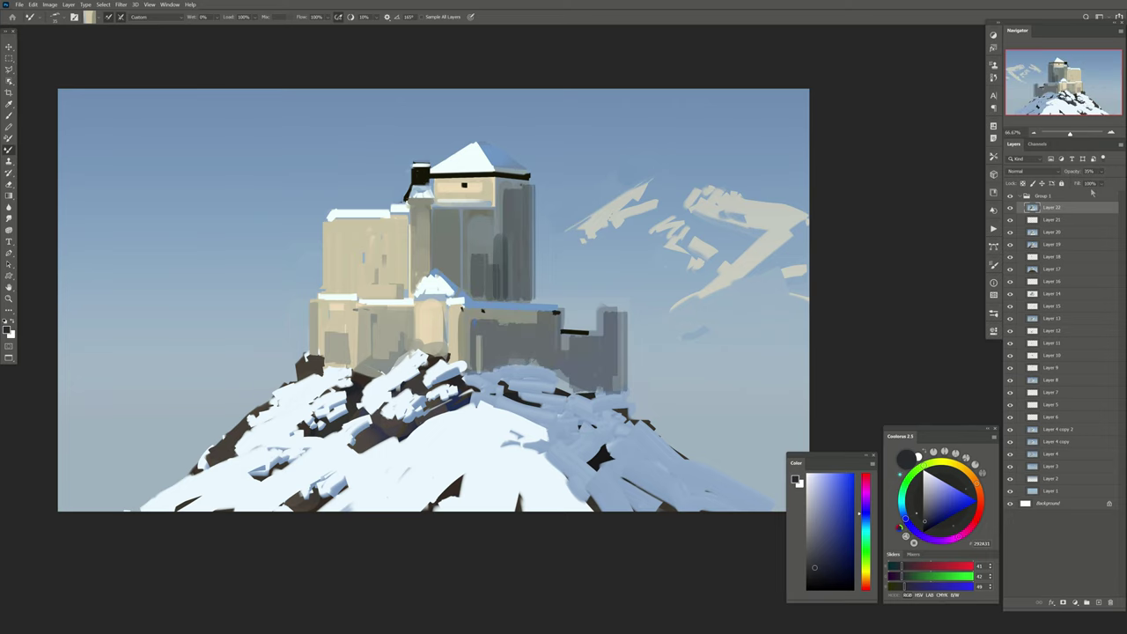
pyautogui.press('h')
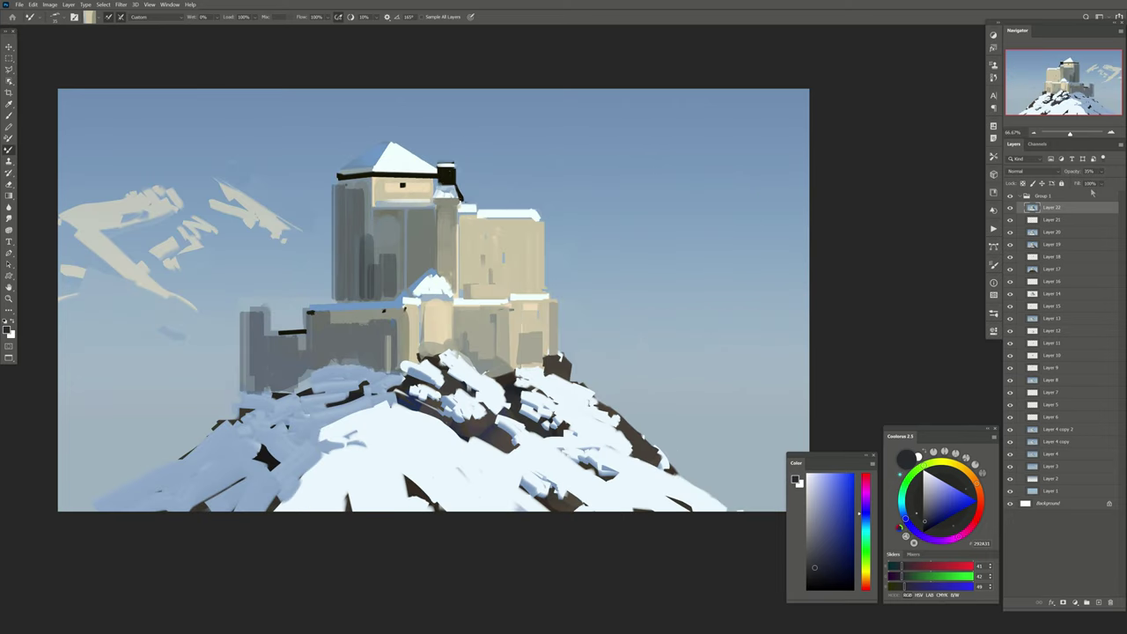
pyautogui.press('h')
# On a new layer, darken the grey tower's right edge with sampled blue-grey
pyautogui.click(1087, 603)
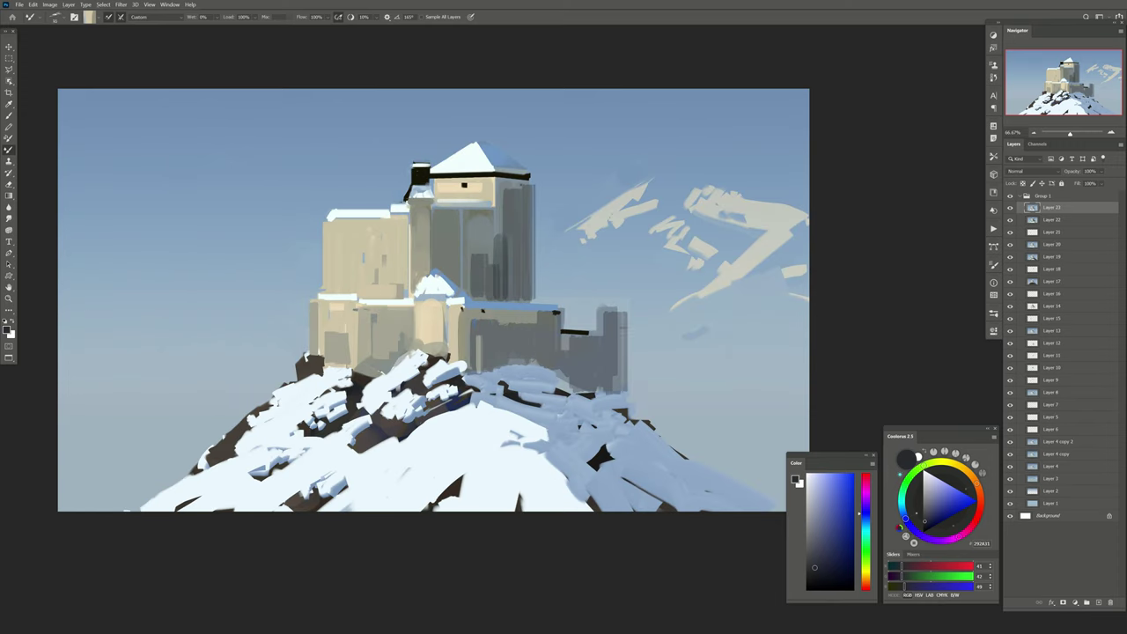
pyautogui.keyDown('alt'); pyautogui.click(612, 322); pyautogui.keyUp('alt')
pyautogui.moveTo(622, 315); pyautogui.dragTo(620, 407)
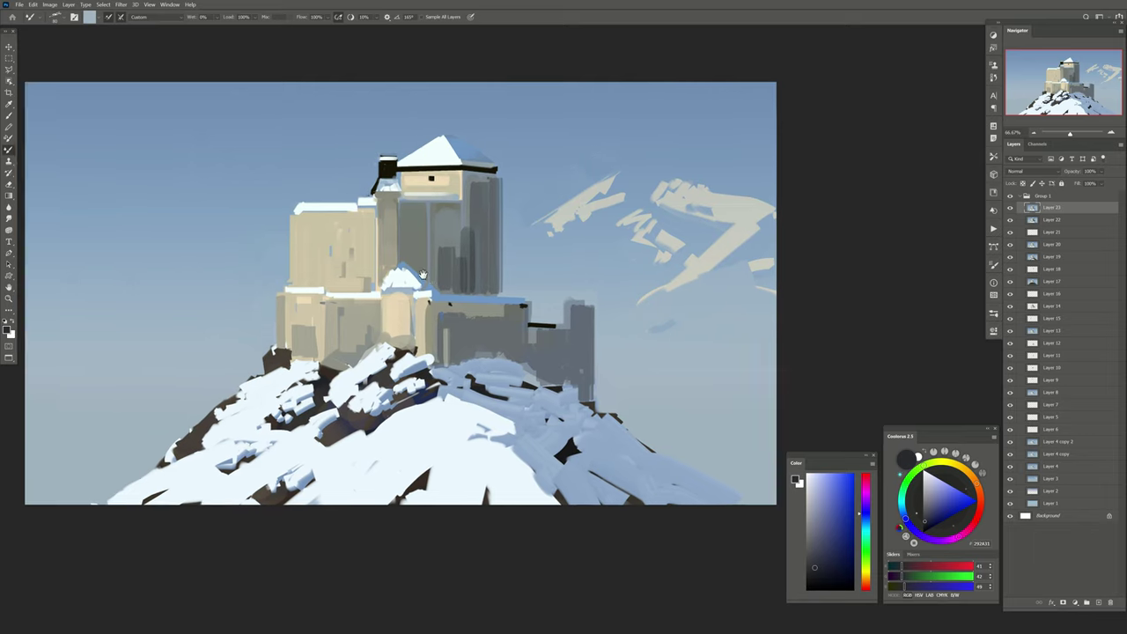
pyautogui.moveTo(525, 280); pyautogui.dragTo(539, 306)
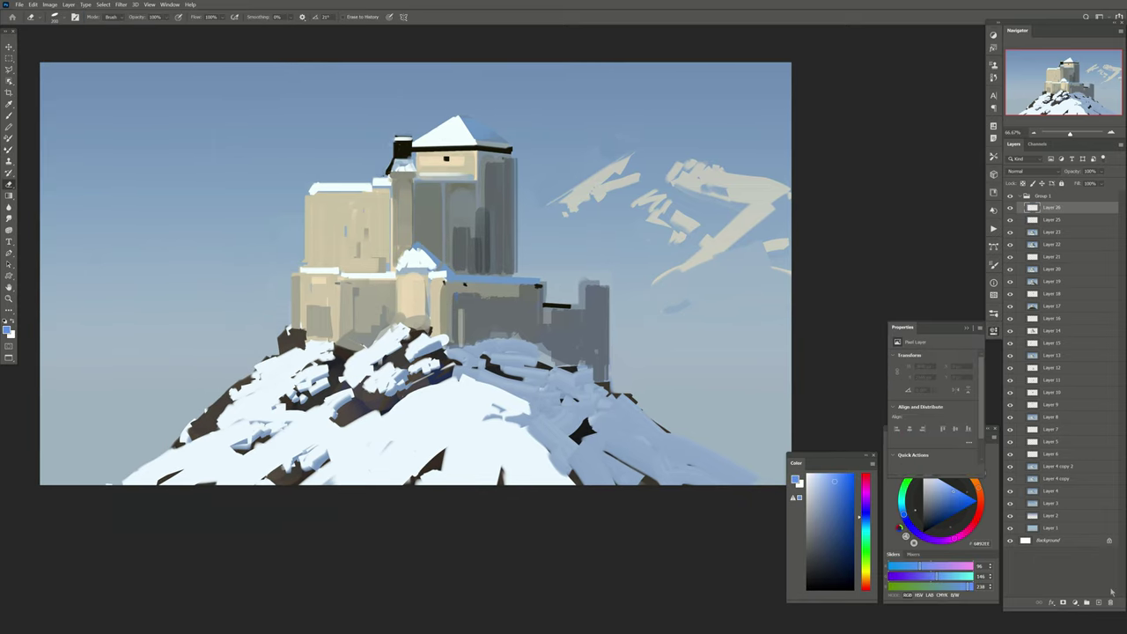
# Select the snow with Color Range and add a new layer for its shadow
pyautogui.click(108, 5)
pyautogui.click(123, 76)
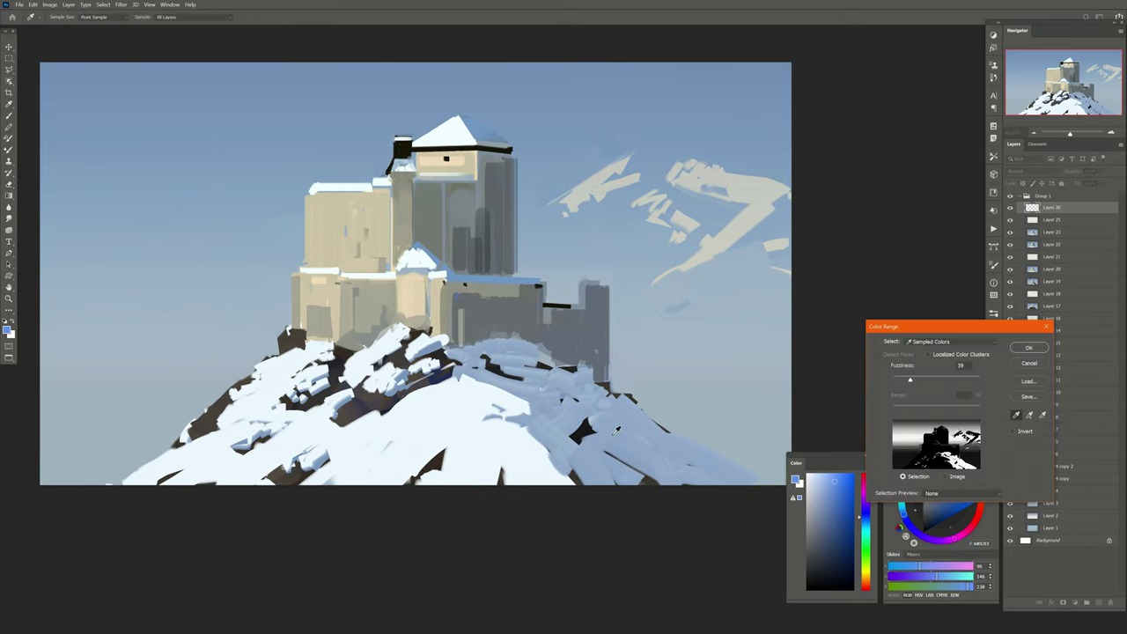
pyautogui.press('Return')
pyautogui.press('b')
pyautogui.hotkey('ctrl', 'shift', 'alt', 'n')
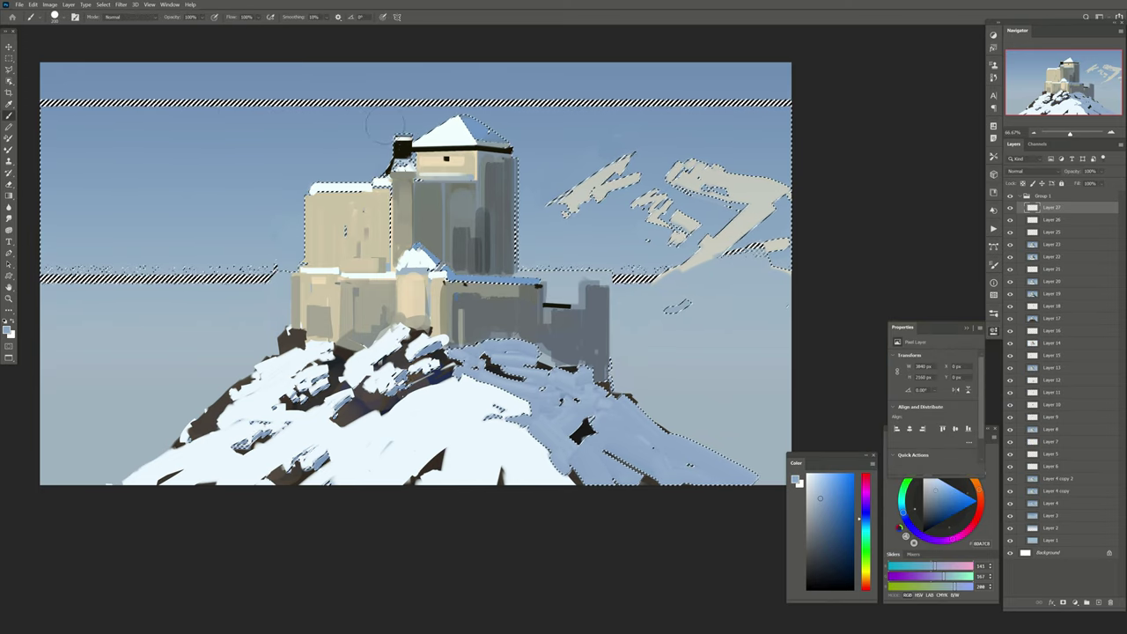
# Paint a dark blue shadow across the right snow slope inside the selection, then deselect
pyautogui.click(829, 527)
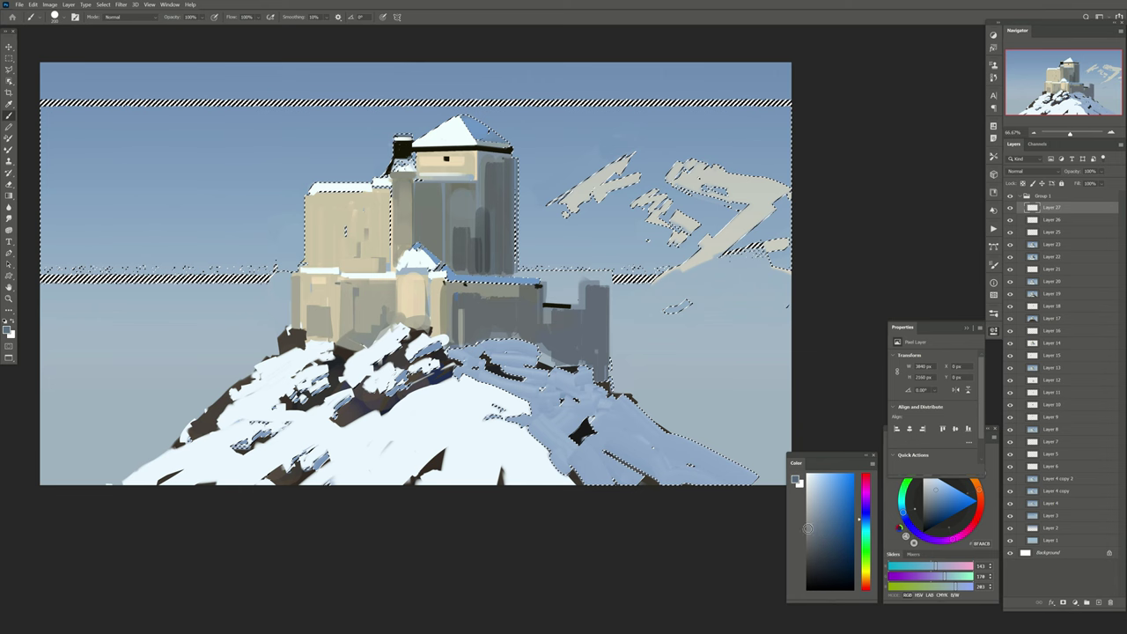
pyautogui.moveTo(608, 440); pyautogui.dragTo(656, 462)
pyautogui.hotkey('ctrl', 'z')
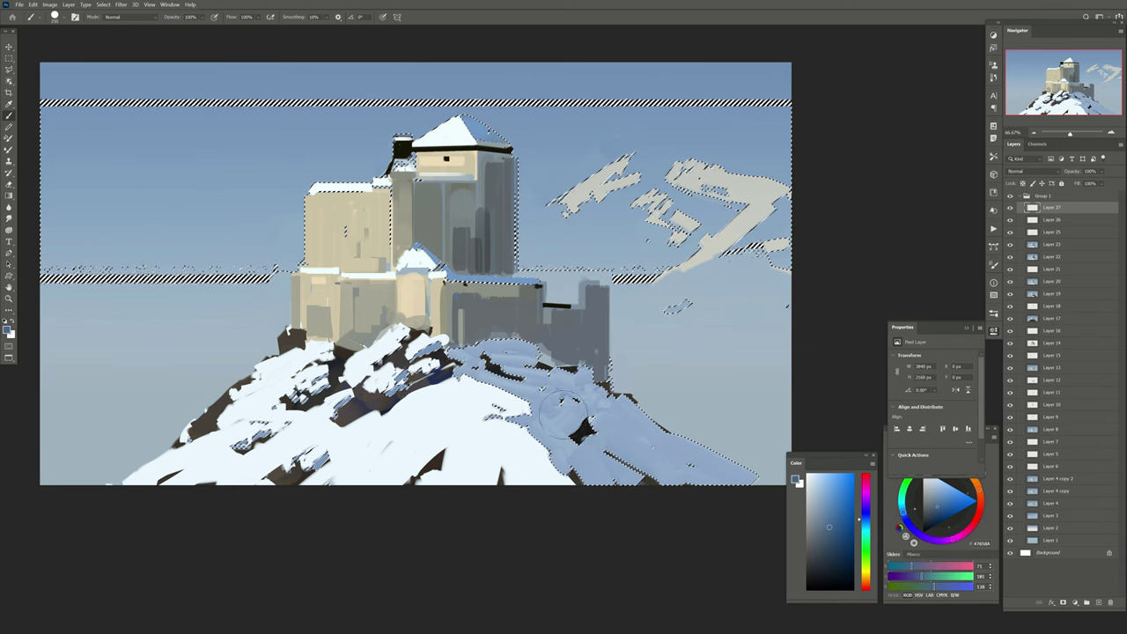
pyautogui.moveTo(612, 396)
pyautogui.mouseDown()
pyautogui.moveTo(529, 414)
pyautogui.moveTo(652, 475)
pyautogui.mouseUp()
pyautogui.moveTo(616, 436); pyautogui.dragTo(704, 480)
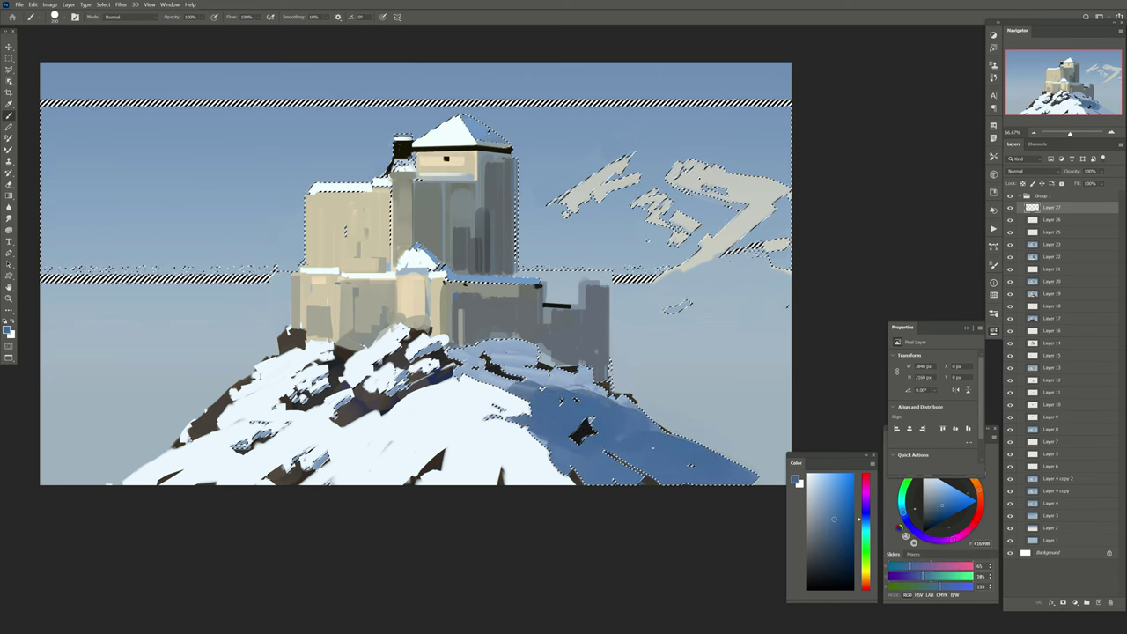
pyautogui.moveTo(572, 353); pyautogui.dragTo(458, 377)
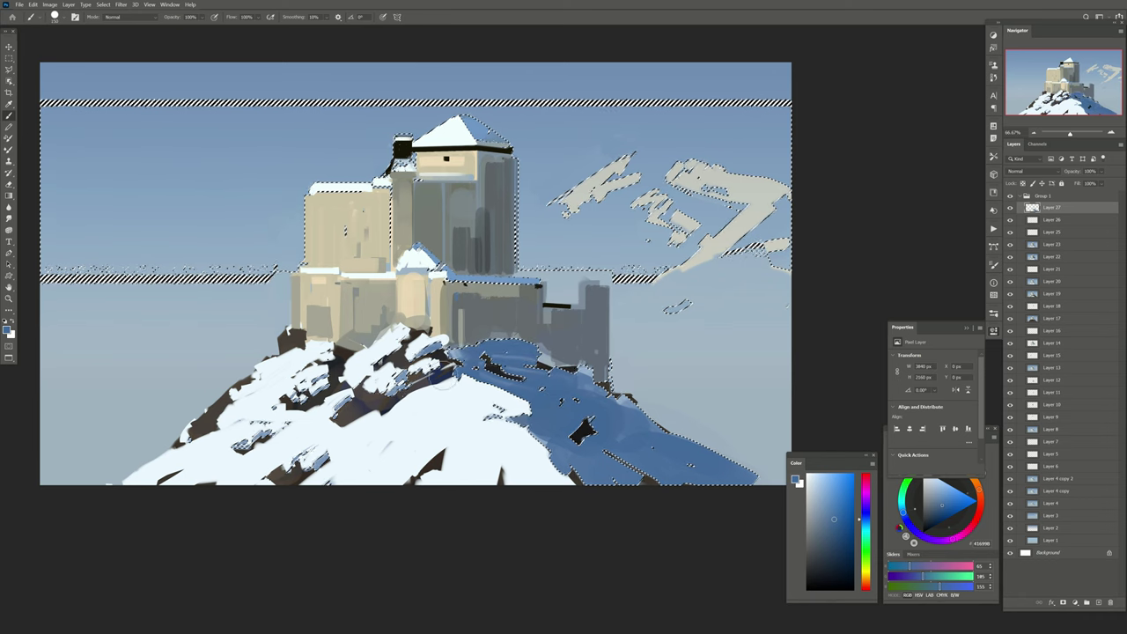
pyautogui.hotkey('ctrl', 'd')
# Fade the snow shadow to 66% opacity and add a Hue/Saturation layer at -35 saturation
pyautogui.click(1101, 170)
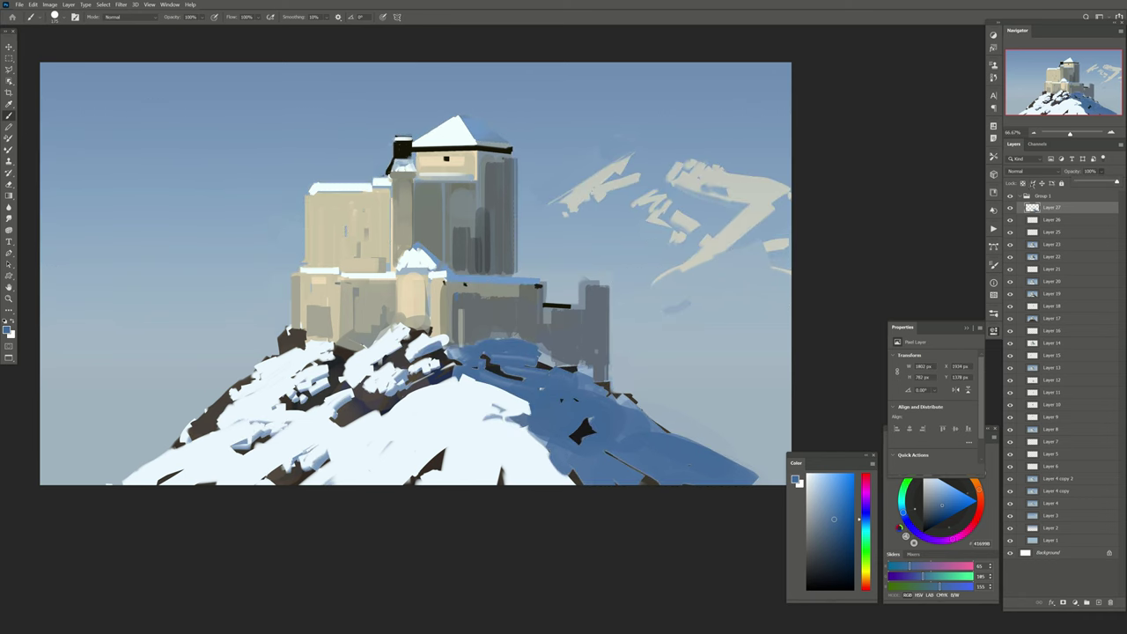
pyautogui.click(1101, 170)
pyautogui.moveTo(1116, 182); pyautogui.dragTo(1099, 188)
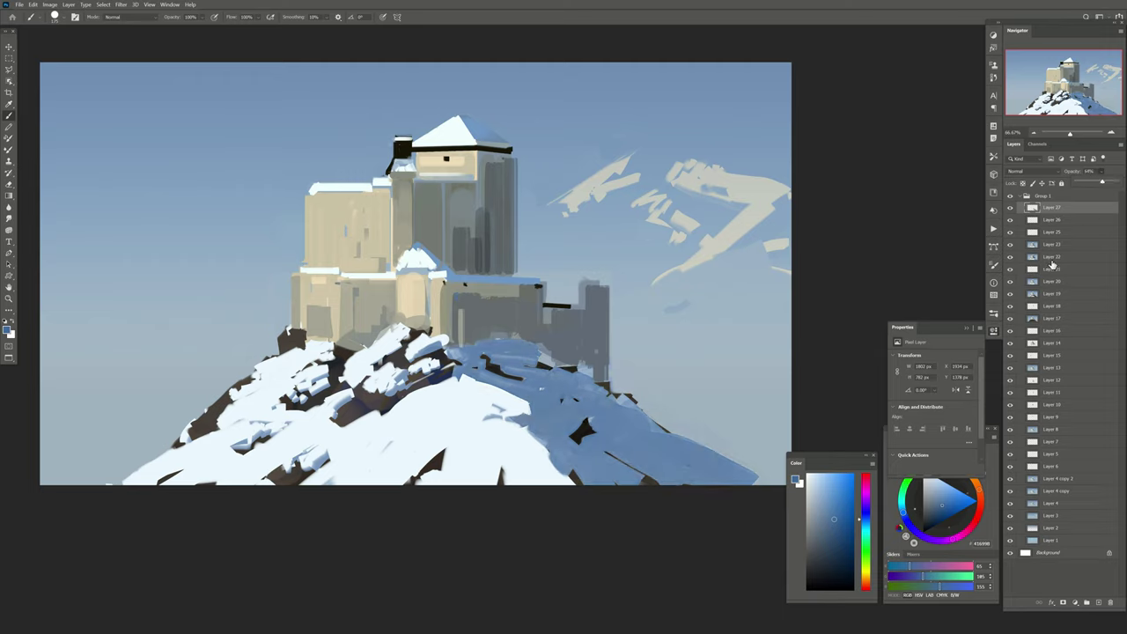
pyautogui.click(1074, 603)
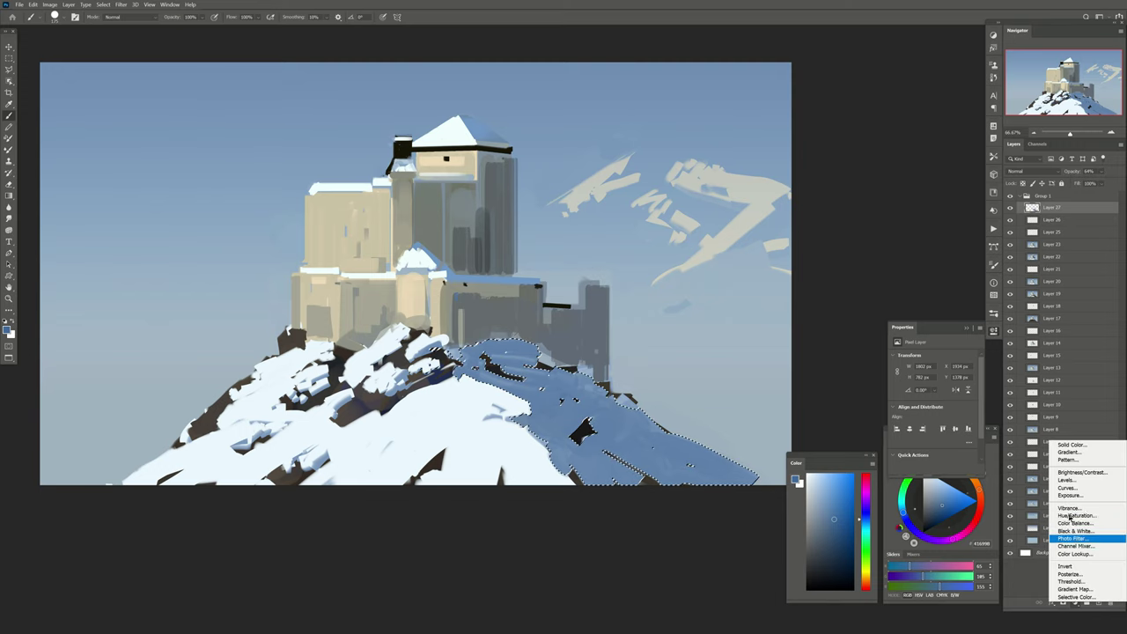
pyautogui.click(1070, 534)
pyautogui.moveTo(933, 407)
pyautogui.mouseDown()
pyautogui.moveTo(921, 407)
pyautogui.moveTo(935, 410)
pyautogui.mouseUp()
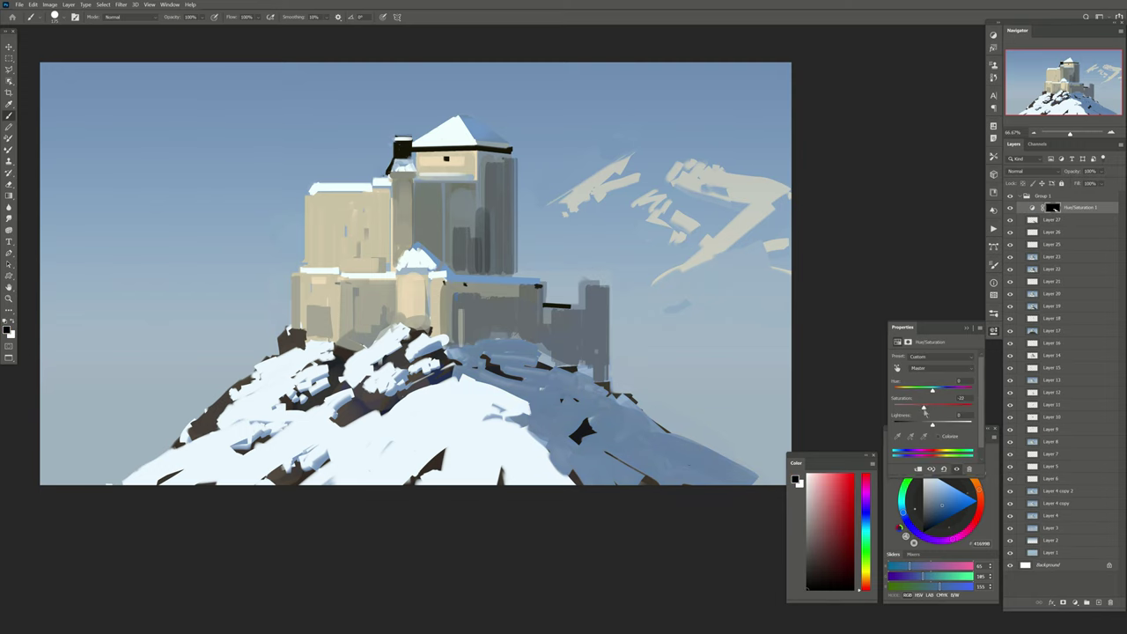
pyautogui.click(1099, 602)
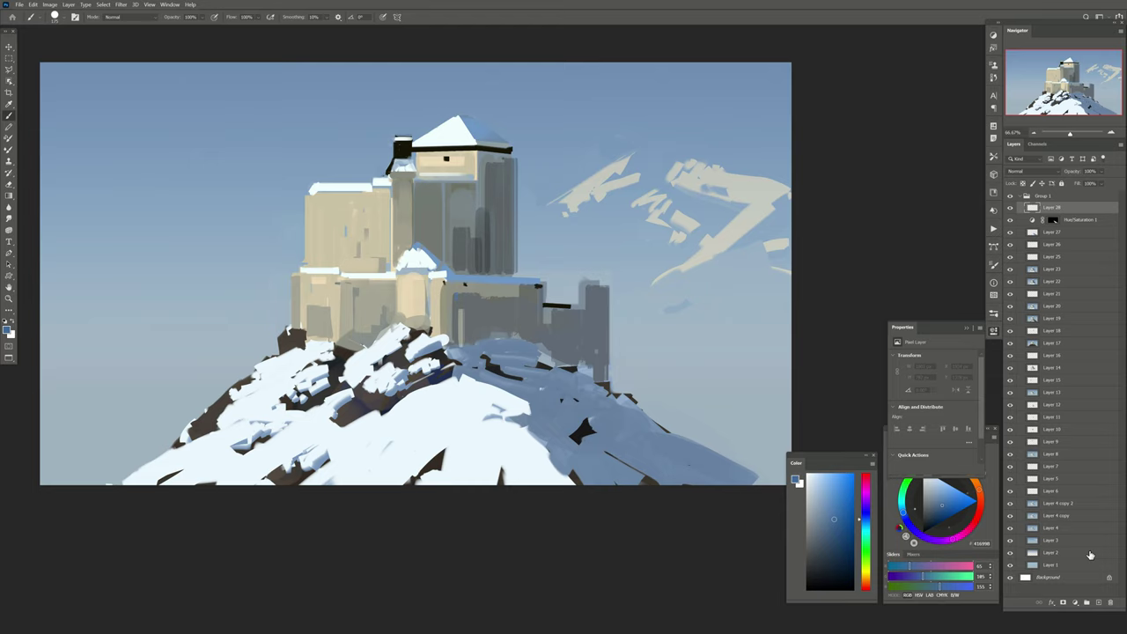
pyautogui.press('b')
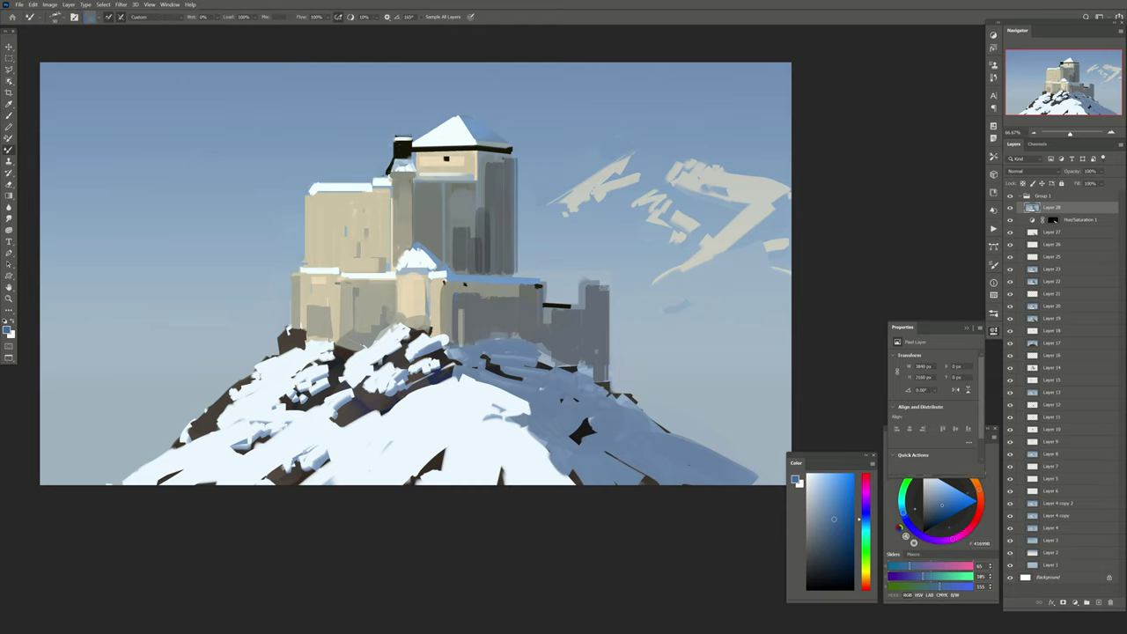
# Smooth the grey tower, wall top edges and central tower side, covering the black ledge
pyautogui.moveTo(608, 287)
pyautogui.mouseDown()
pyautogui.moveTo(608, 386)
pyautogui.moveTo(539, 379)
pyautogui.moveTo(502, 337)
pyautogui.moveTo(502, 294)
pyautogui.moveTo(462, 291)
pyautogui.mouseUp()
pyautogui.moveTo(456, 333)
pyautogui.mouseDown()
pyautogui.moveTo(467, 285)
pyautogui.moveTo(518, 289)
pyautogui.mouseUp()
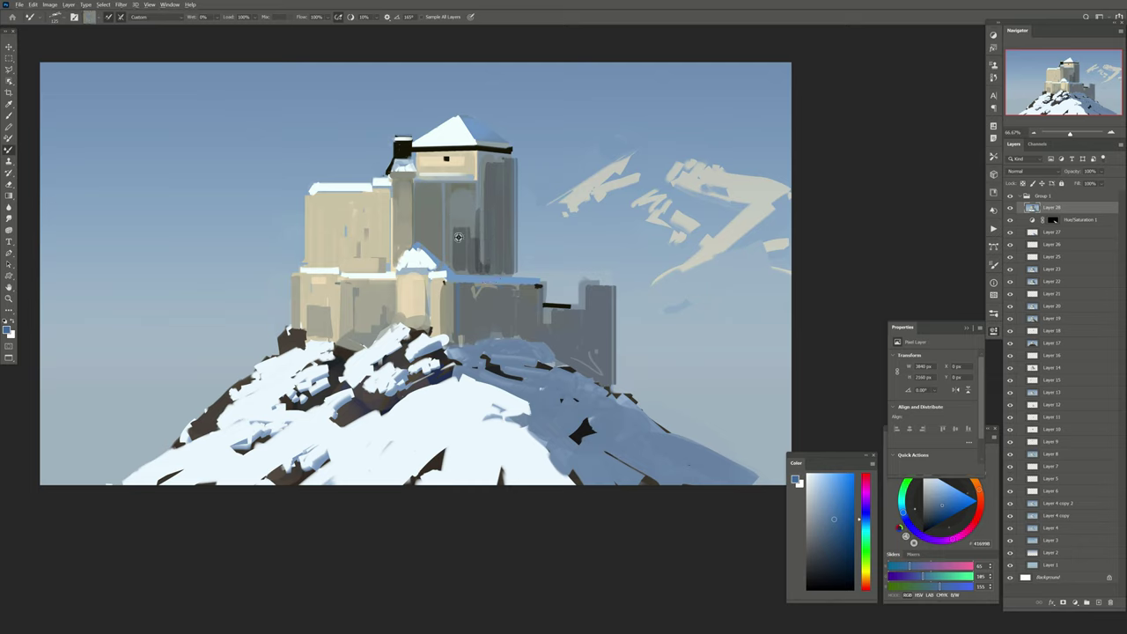
pyautogui.moveTo(498, 165); pyautogui.dragTo(496, 267)
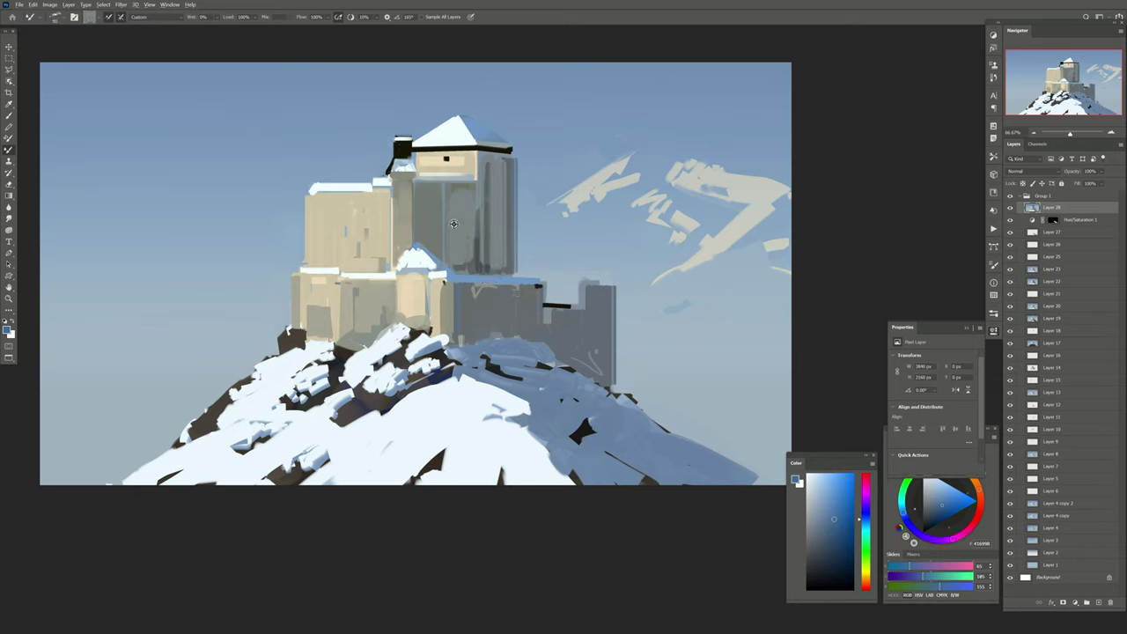
pyautogui.moveTo(414, 291); pyautogui.dragTo(399, 242)
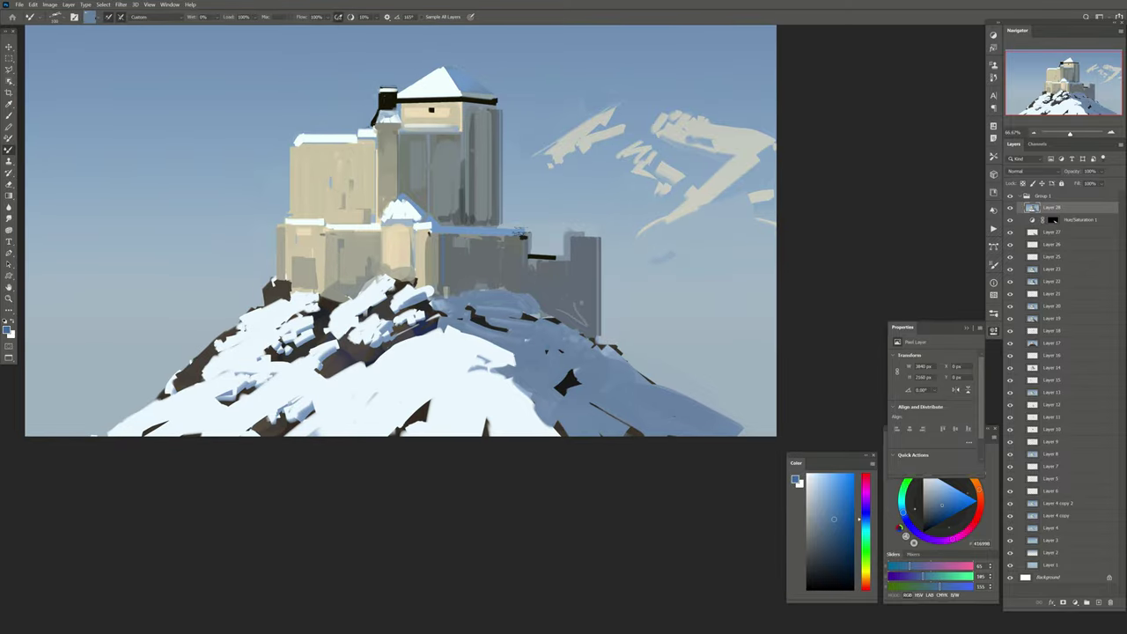
pyautogui.moveTo(528, 229); pyautogui.dragTo(432, 229)
pyautogui.moveTo(551, 255)
pyautogui.mouseDown()
pyautogui.moveTo(530, 255)
pyautogui.moveTo(571, 250)
pyautogui.mouseUp()
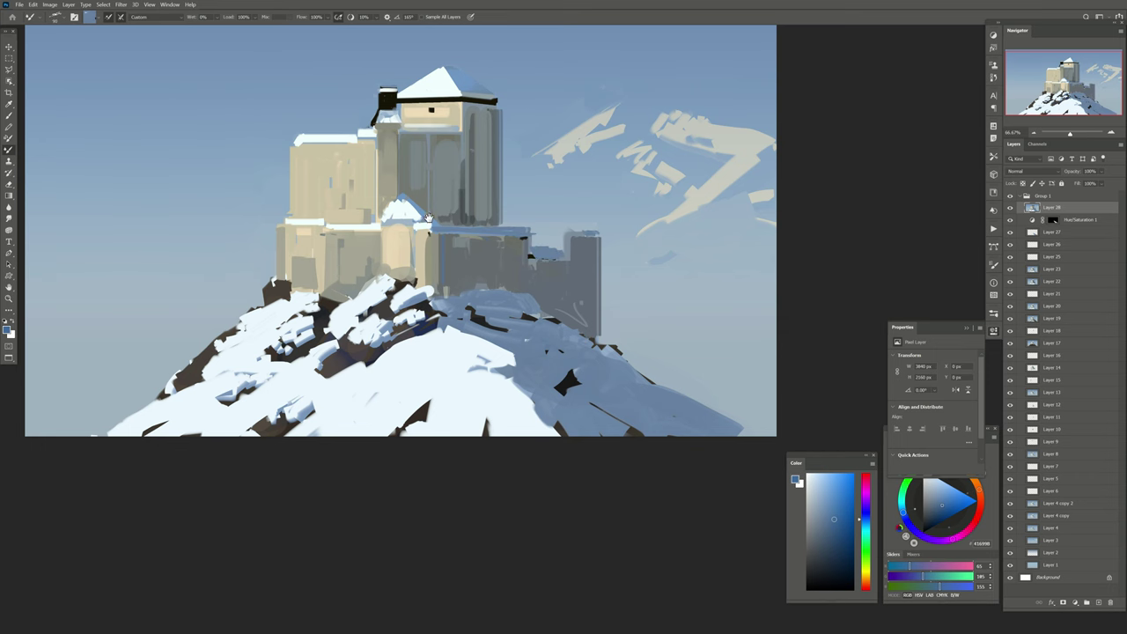
pyautogui.scroll(2, 568, 273)
pyautogui.scroll(-2, 616, 246)
# Paint light cream strokes over the right mountain
pyautogui.keyDown('alt'); pyautogui.click(722, 189); pyautogui.keyUp('alt')
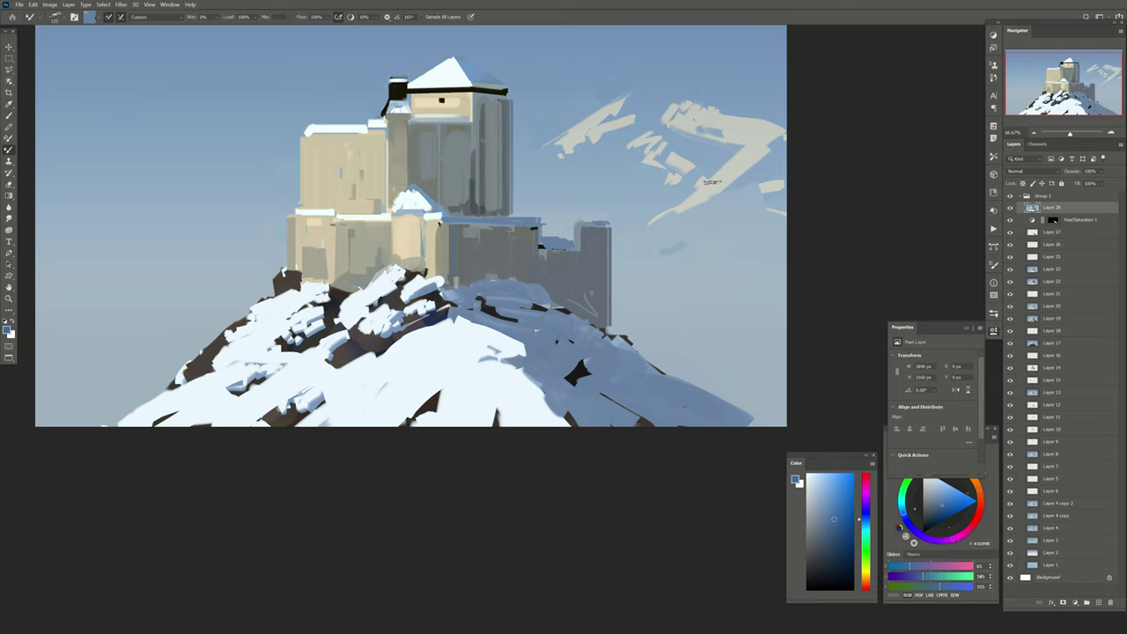
pyautogui.moveTo(696, 338)
pyautogui.mouseDown()
pyautogui.moveTo(722, 370)
pyautogui.moveTo(775, 396)
pyautogui.moveTo(670, 365)
pyautogui.moveTo(742, 320)
pyautogui.moveTo(750, 337)
pyautogui.mouseUp()
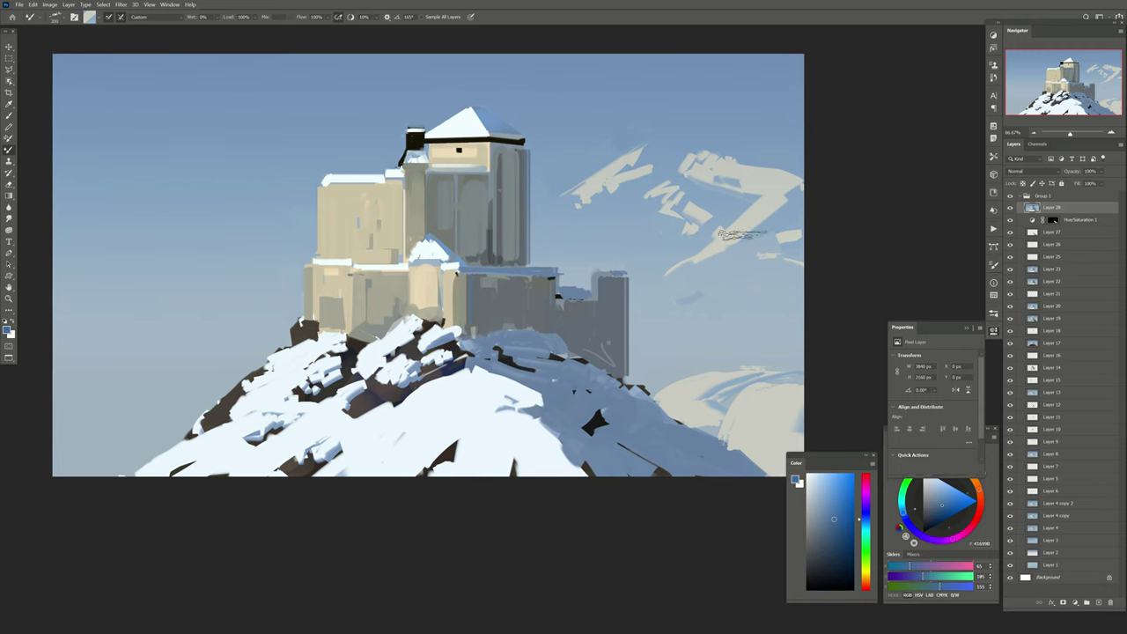
pyautogui.moveTo(764, 227)
pyautogui.mouseDown()
pyautogui.moveTo(736, 256)
pyautogui.moveTo(772, 264)
pyautogui.moveTo(729, 350)
pyautogui.mouseUp()
pyautogui.moveTo(782, 302)
pyautogui.mouseDown()
pyautogui.moveTo(766, 348)
pyautogui.moveTo(714, 304)
pyautogui.mouseUp()
# Erase the stray cream strokes from the right mountain's top and side
pyautogui.press('e')
pyautogui.moveTo(793, 282); pyautogui.dragTo(757, 308)
pyautogui.moveTo(727, 256); pyautogui.dragTo(745, 273)
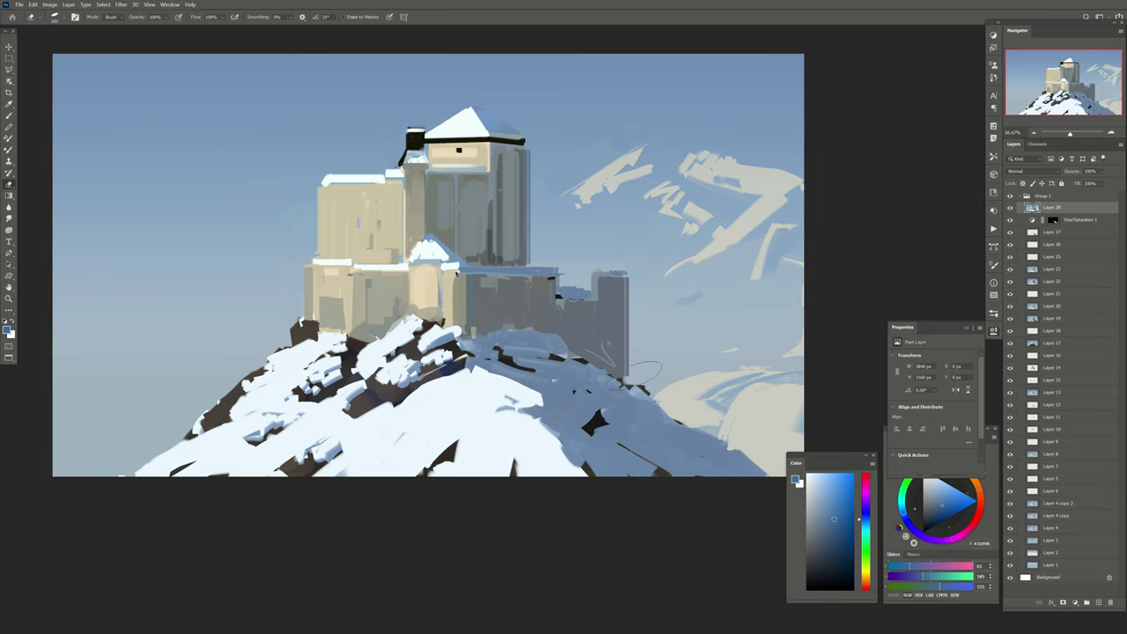
pyautogui.moveTo(788, 233); pyautogui.dragTo(775, 264)
pyautogui.press('b')
pyautogui.hotkey('shift', 'b')
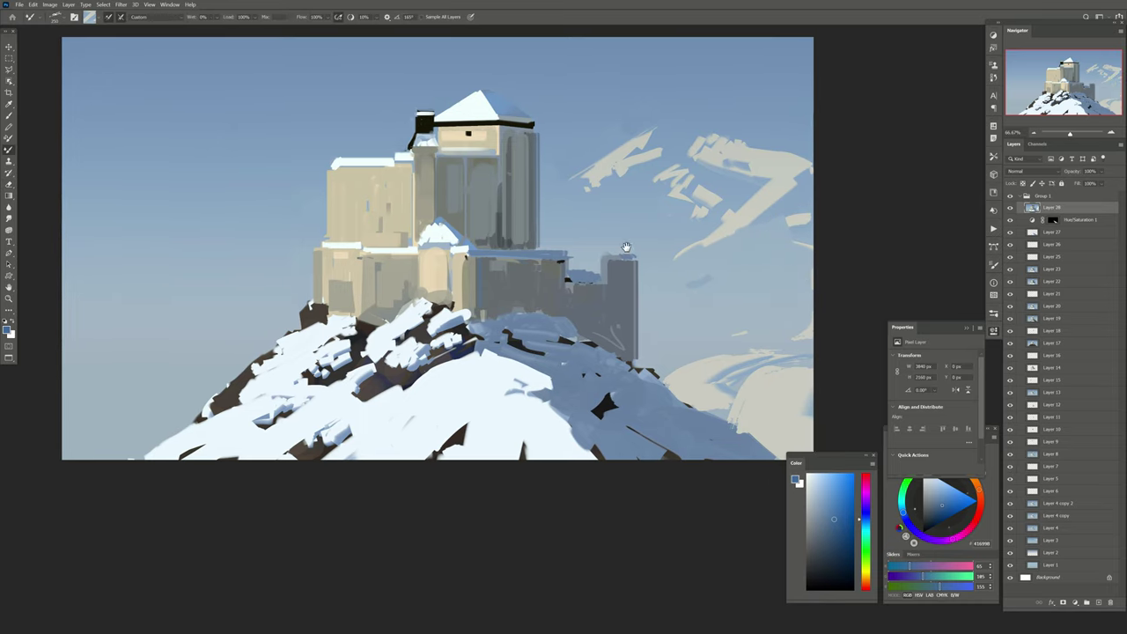
pyautogui.moveTo(489, 388)
pyautogui.mouseDown()
pyautogui.moveTo(546, 340)
pyautogui.moveTo(526, 340)
pyautogui.moveTo(550, 340)
pyautogui.moveTo(543, 350)
pyautogui.moveTo(555, 356)
pyautogui.mouseUp()
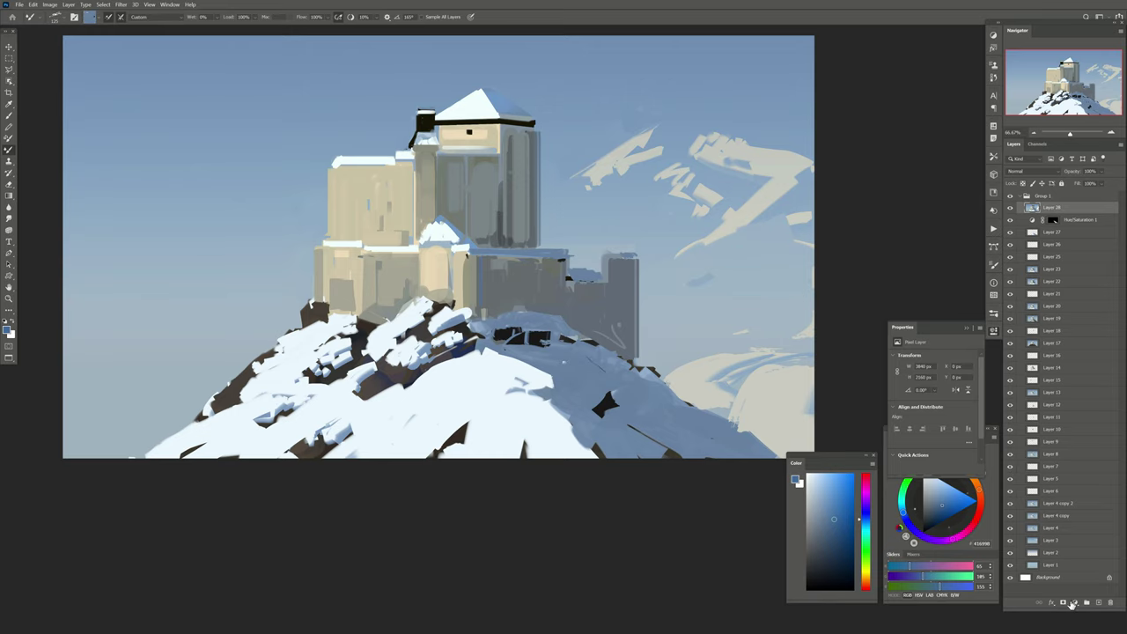
# Add Layer 29 and stamp all visible content into it, mirroring the view to check
pyautogui.click(1096, 600)
pyautogui.press('h')
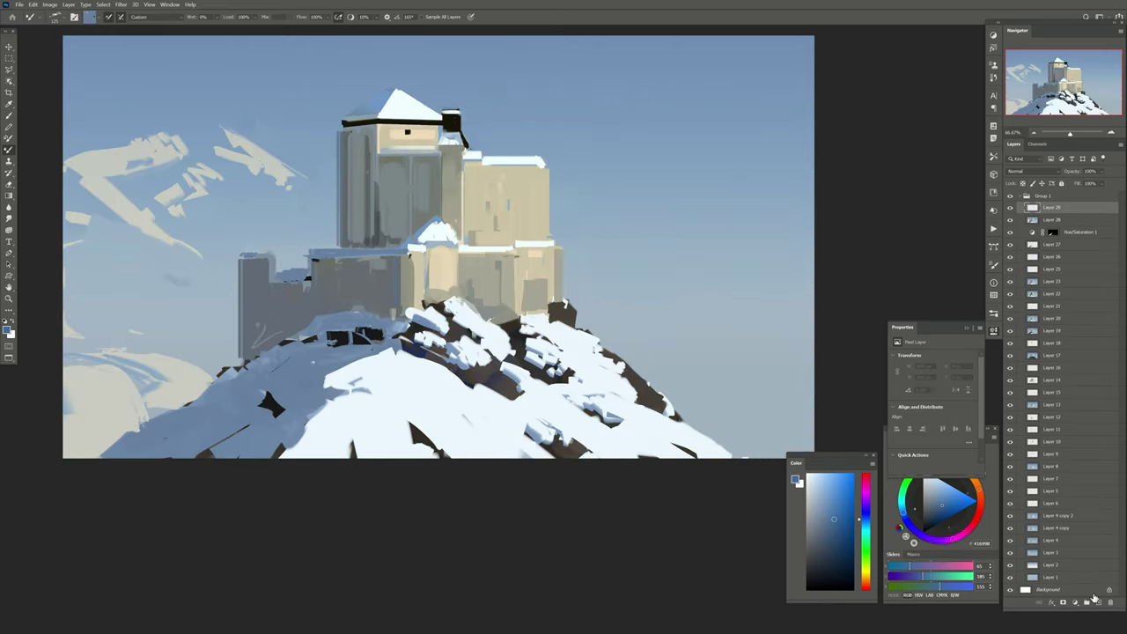
pyautogui.hotkey('ctrl', 'shift', 'alt', 'e')
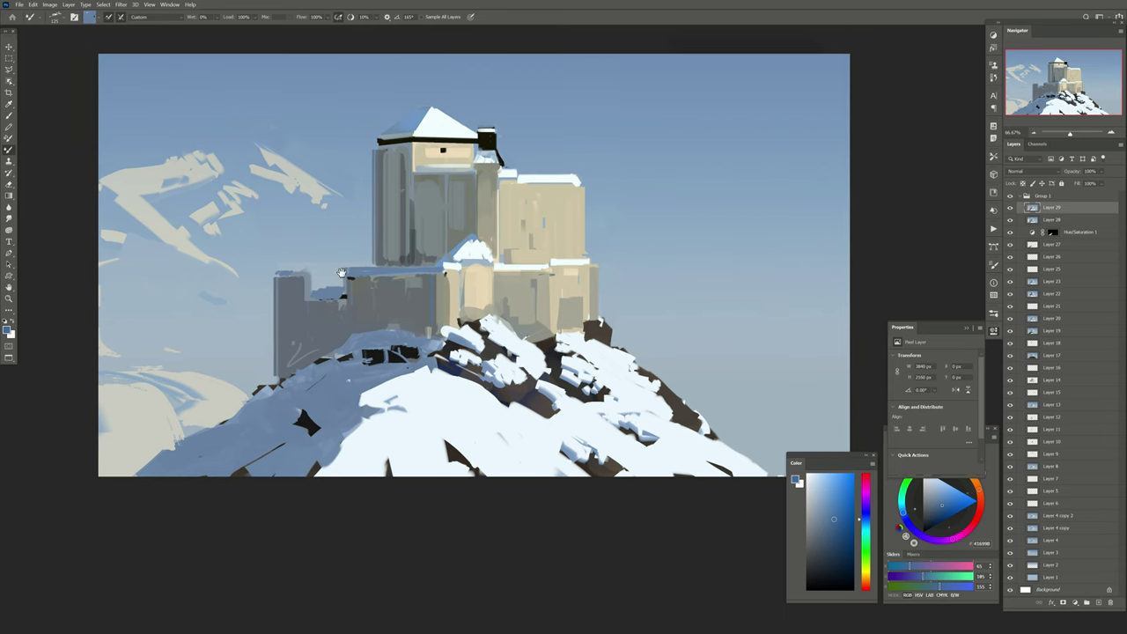
pyautogui.press('h')
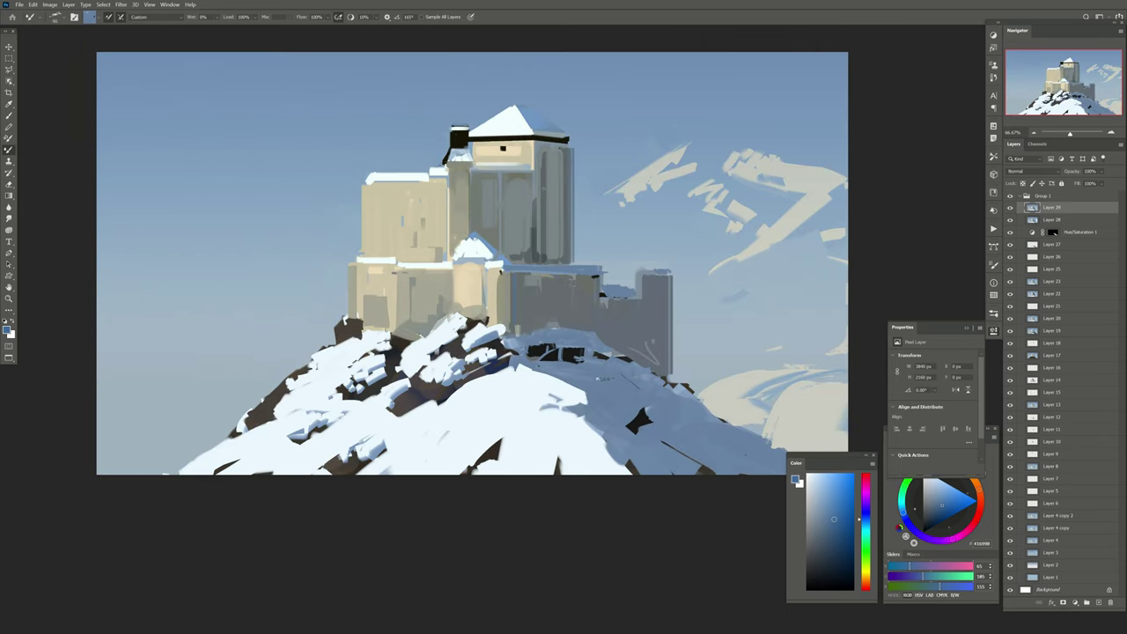
# Paint light grey strokes over the rocks below the castle and reduce layer opacity to 30%
pyautogui.keyDown('alt'); pyautogui.click(724, 408); pyautogui.keyUp('alt')
pyautogui.moveTo(523, 345); pyautogui.dragTo(581, 347)
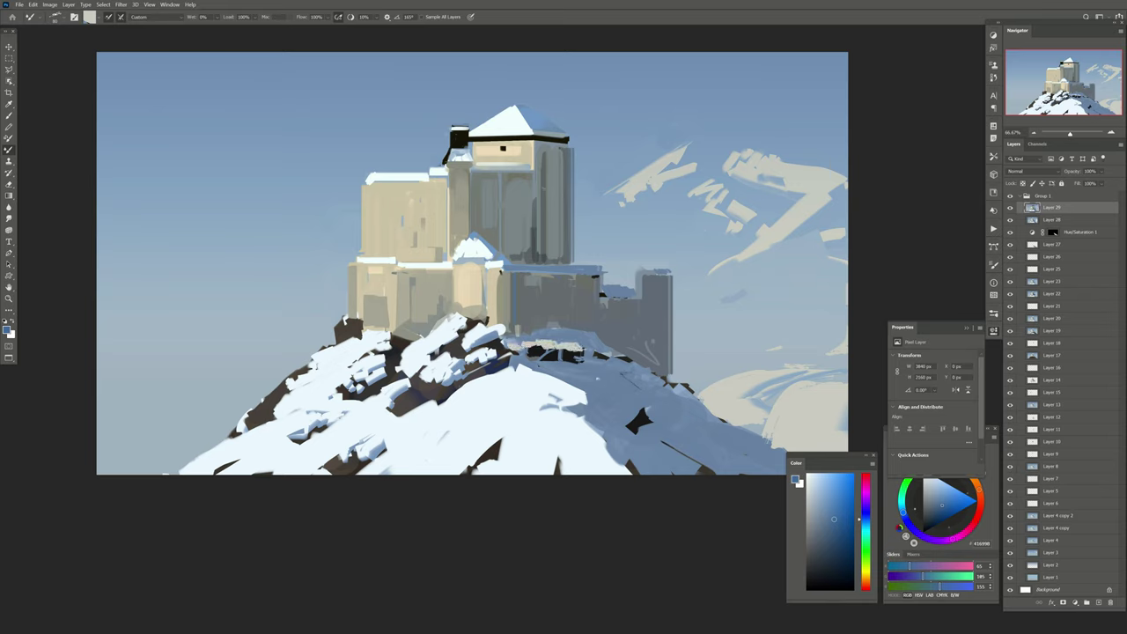
pyautogui.moveTo(608, 424)
pyautogui.mouseDown()
pyautogui.moveTo(645, 408)
pyautogui.moveTo(631, 423)
pyautogui.mouseUp()
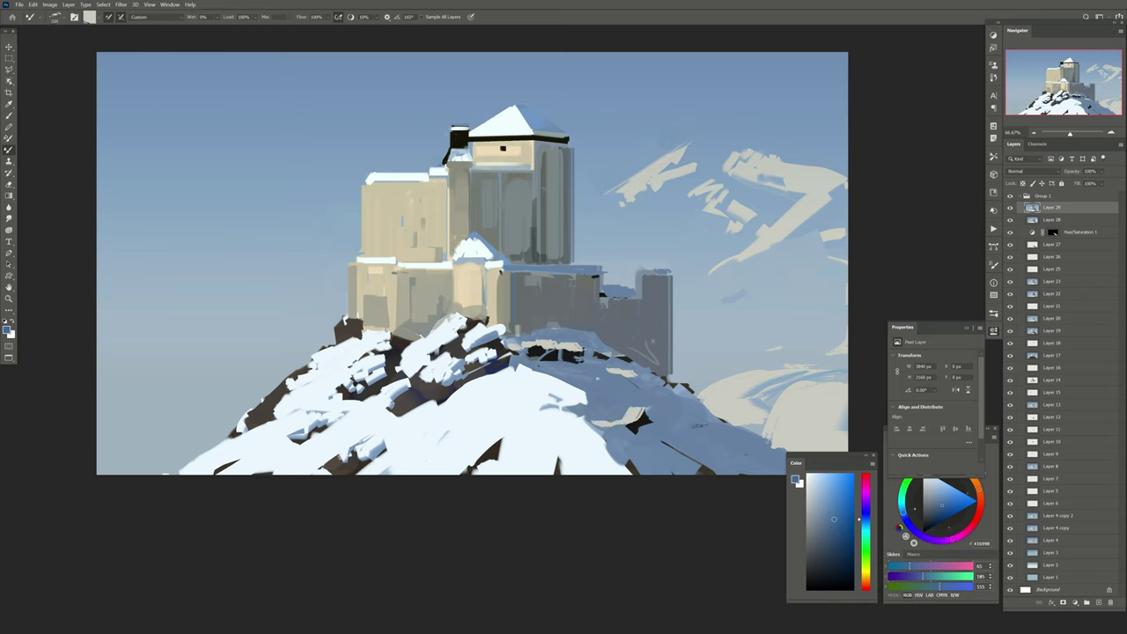
pyautogui.click(1101, 171)
pyautogui.moveTo(1112, 182); pyautogui.dragTo(1090, 184)
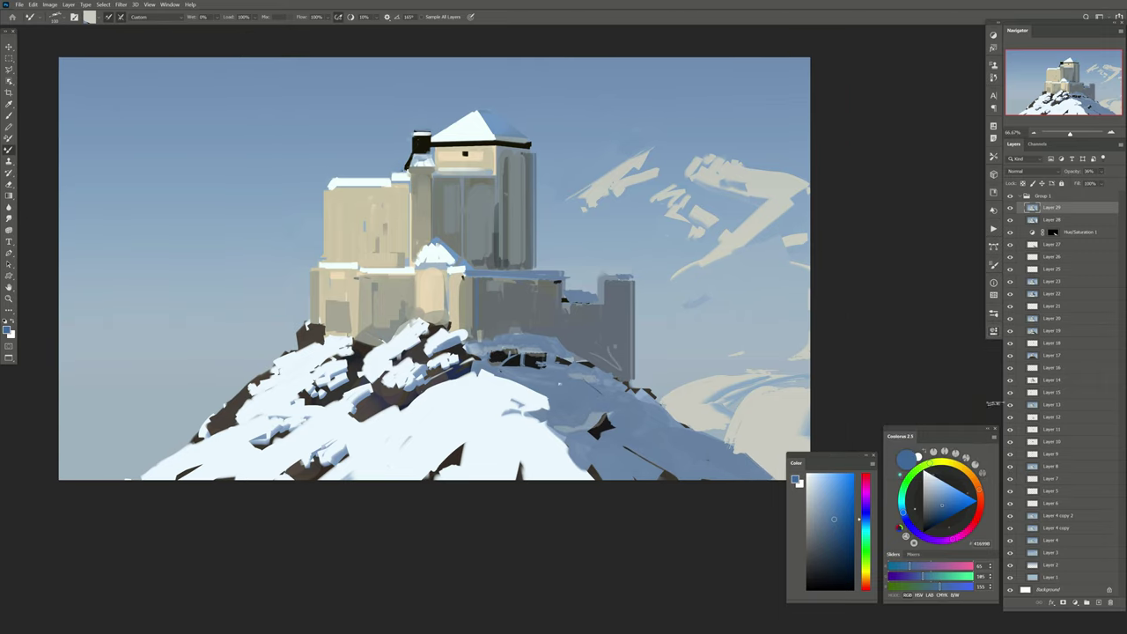
# Add Layer 30 and select the dark rocks below the castle with Color Range
pyautogui.click(1099, 602)
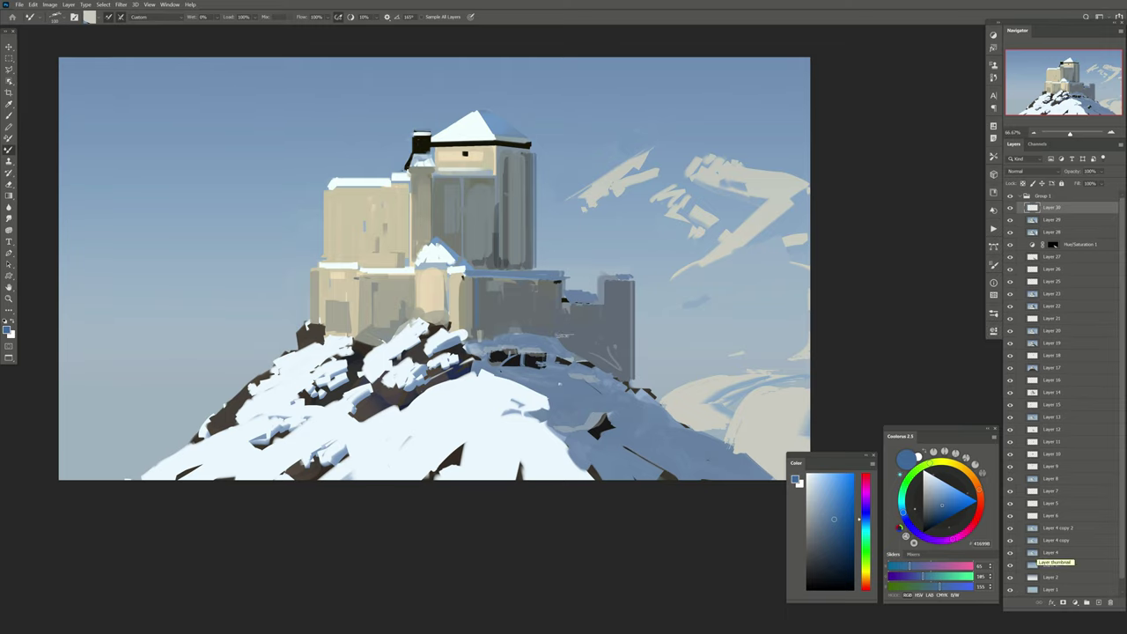
pyautogui.hotkey('alt', 's')
pyautogui.press('c')
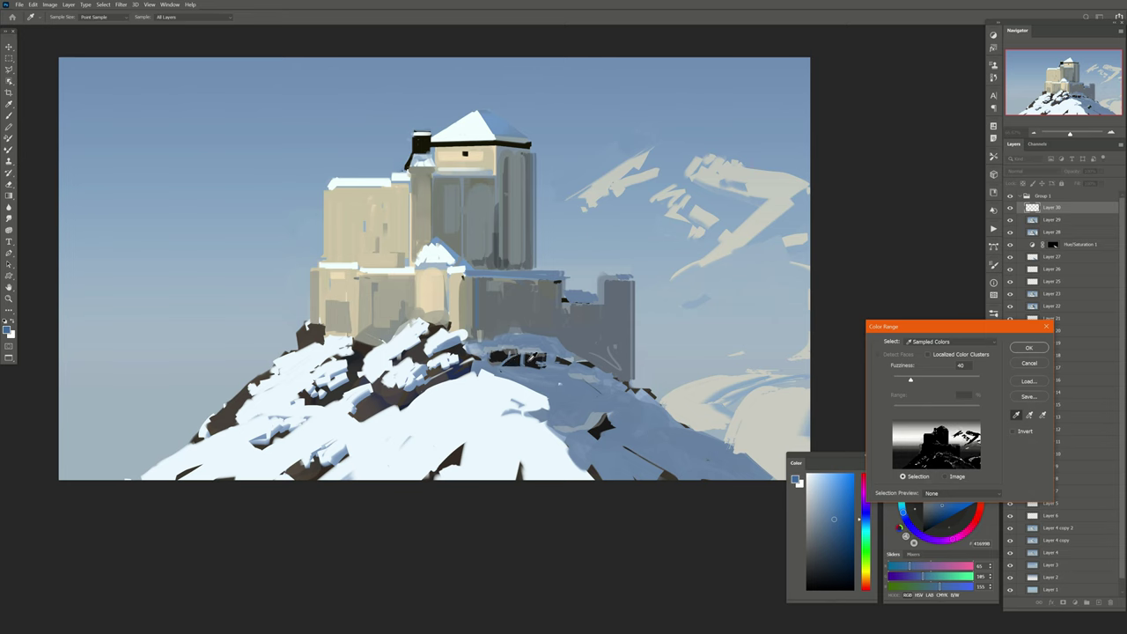
pyautogui.click(432, 383)
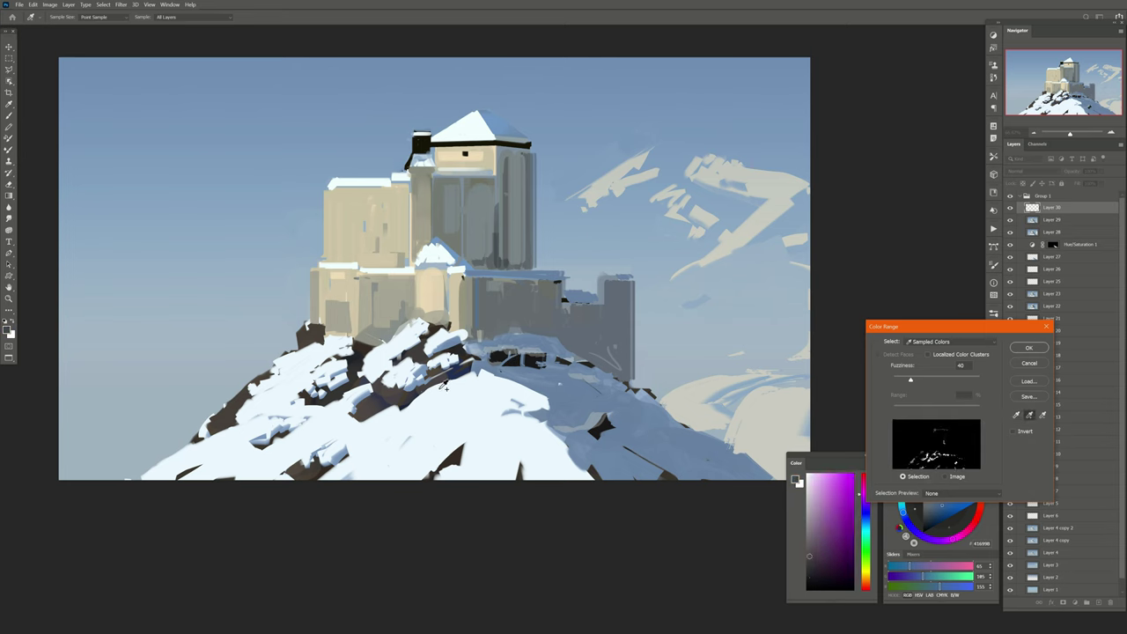
pyautogui.press('Return')
pyautogui.press('b')
# Paint speckled texture over the castle-base rocks and set the layer to 77% opacity
pyautogui.click(54, 17)
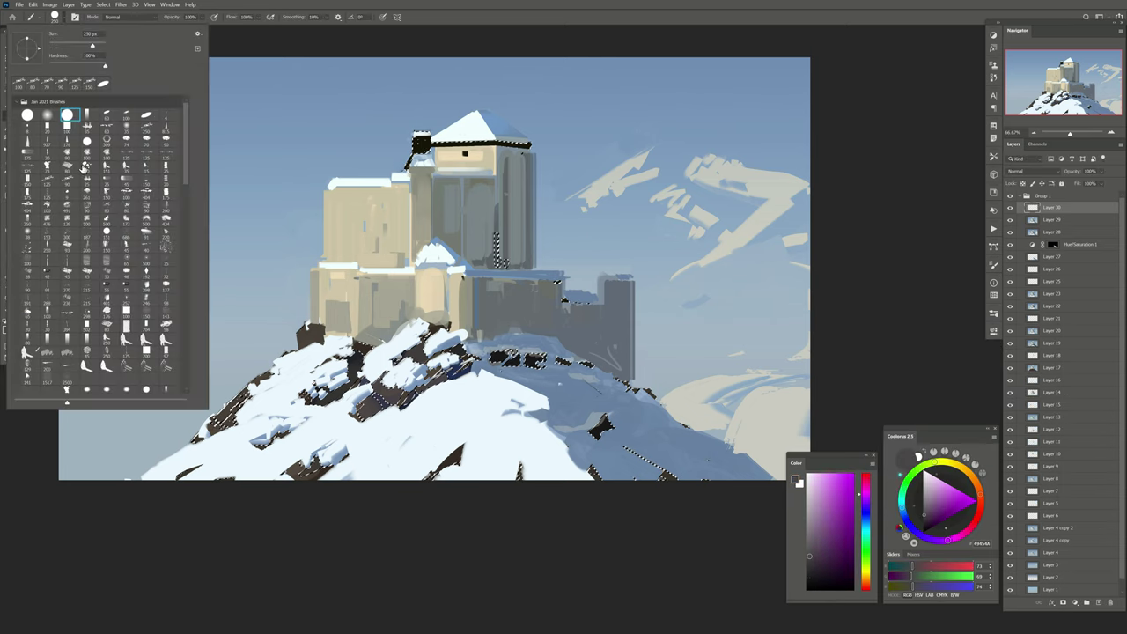
pyautogui.keyDown('alt'); pyautogui.click(409, 240); pyautogui.keyUp('alt')
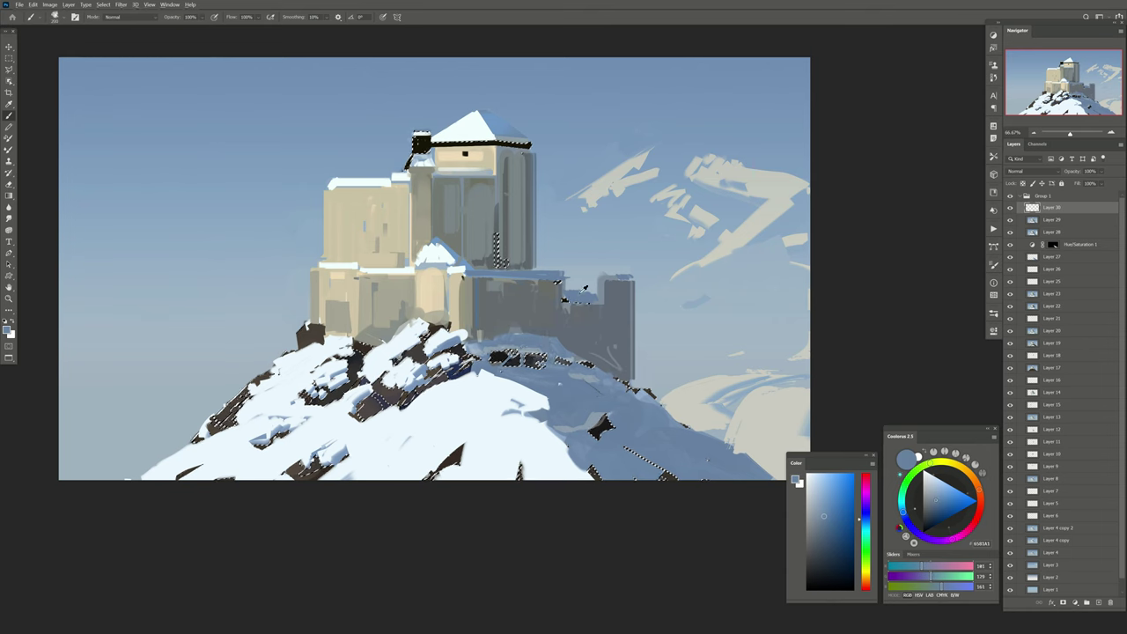
pyautogui.moveTo(424, 333); pyautogui.dragTo(465, 313)
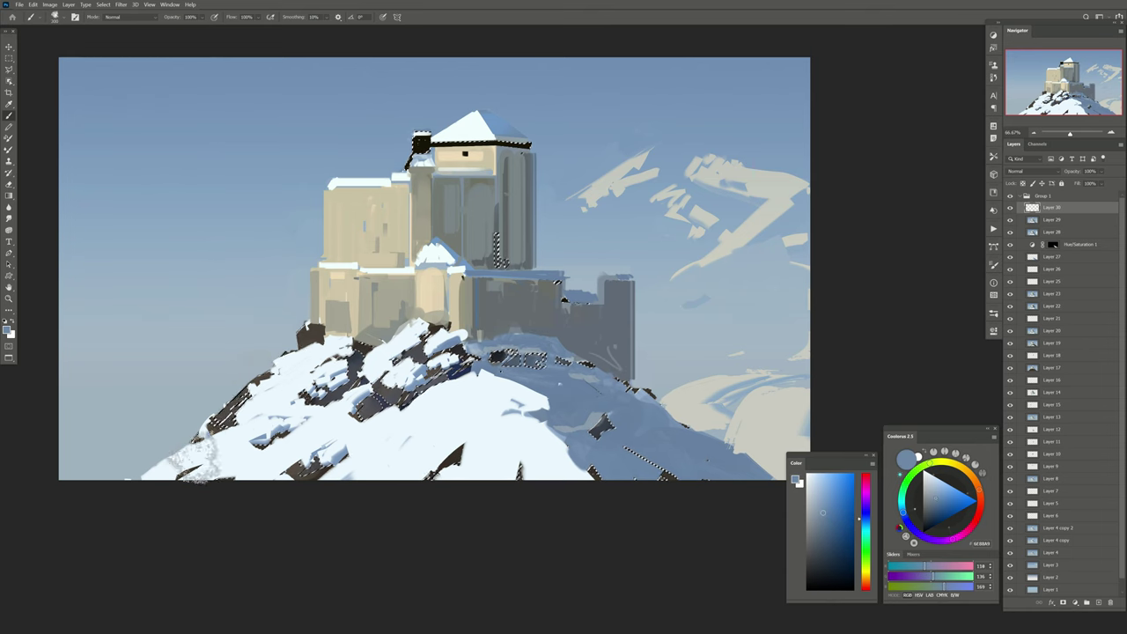
pyautogui.click(1101, 171)
pyautogui.moveTo(1115, 182); pyautogui.dragTo(1102, 185)
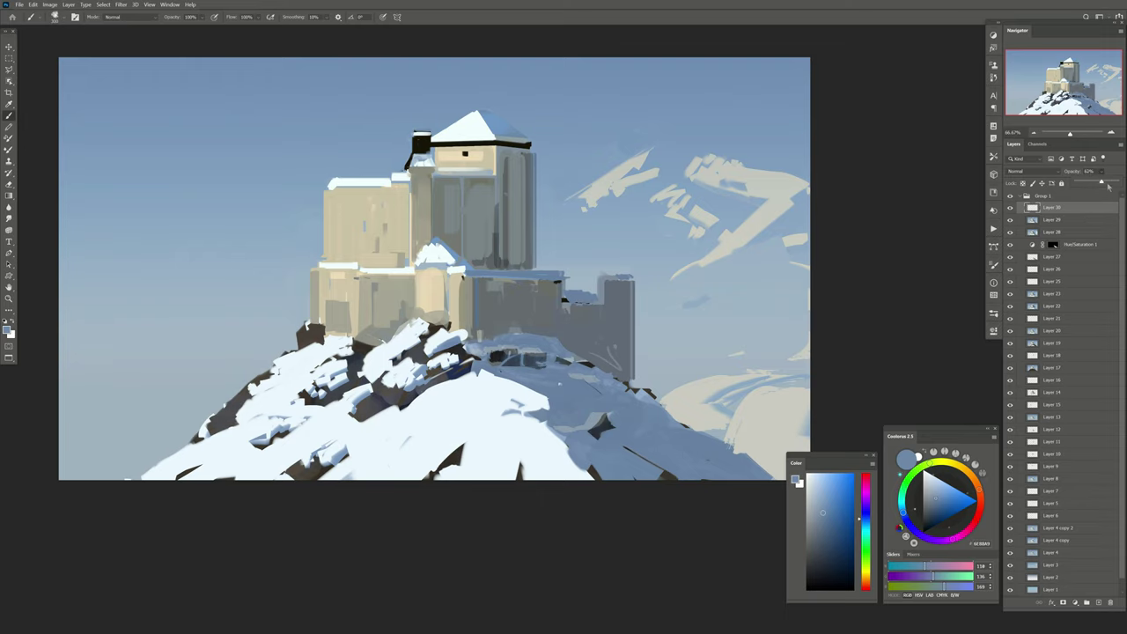
pyautogui.click(1098, 604)
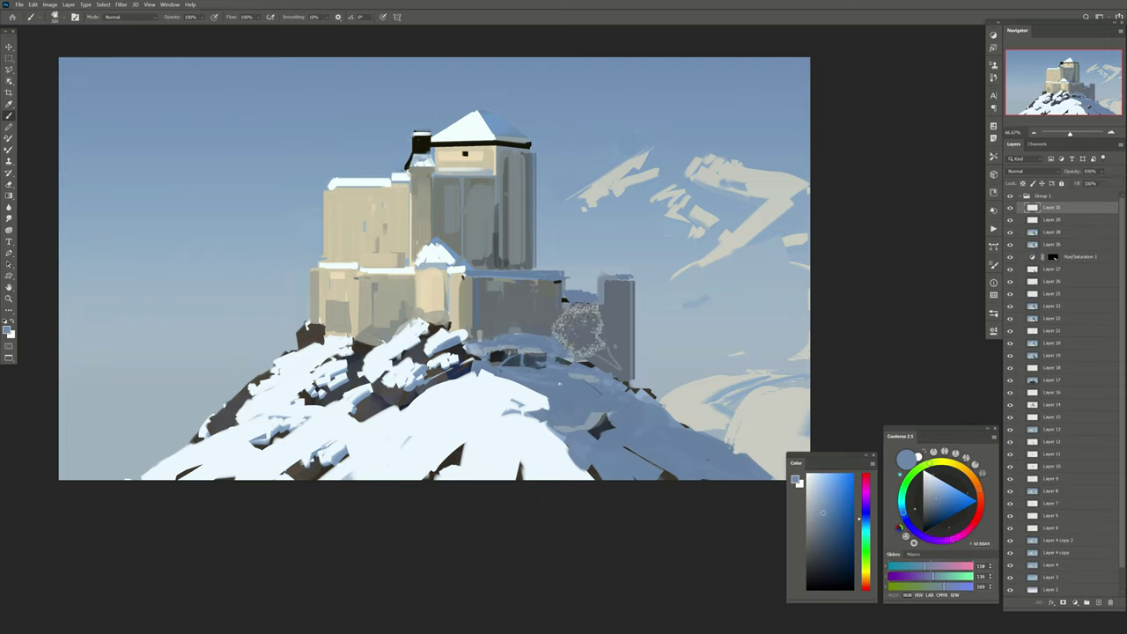
# With the Mixer Brush, darken the right tower and middle walls in dark blue-grey
pyautogui.click(9, 148)
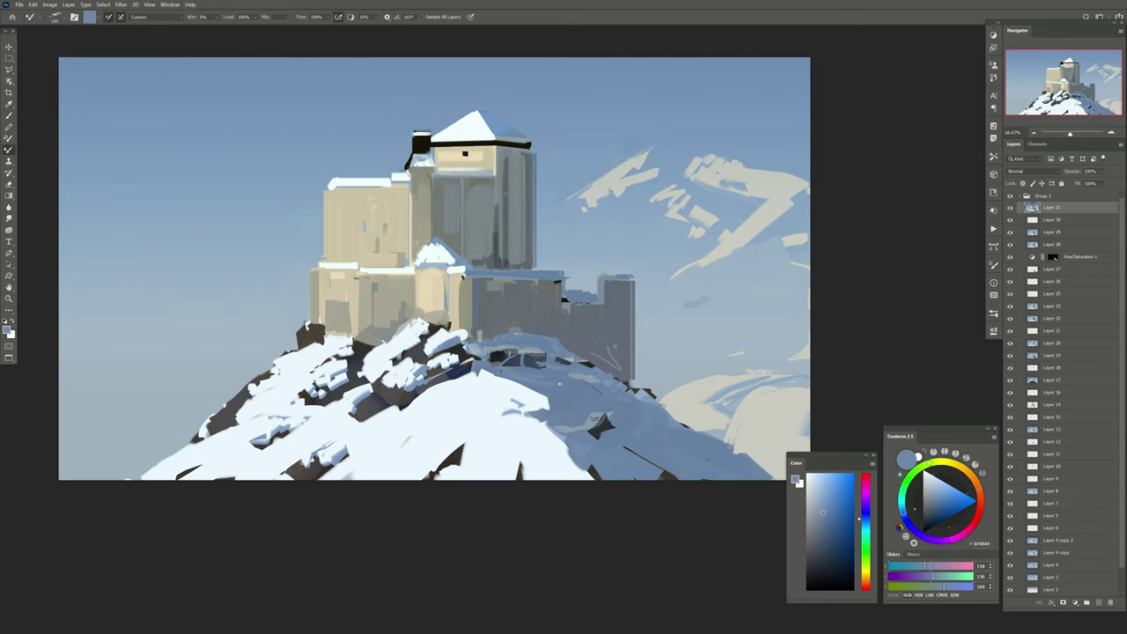
pyautogui.keyDown('alt'); pyautogui.click(533, 362); pyautogui.keyUp('alt')
pyautogui.moveTo(634, 291)
pyautogui.mouseDown()
pyautogui.moveTo(633, 377)
pyautogui.moveTo(617, 291)
pyautogui.moveTo(568, 334)
pyautogui.moveTo(553, 277)
pyautogui.moveTo(538, 306)
pyautogui.moveTo(482, 325)
pyautogui.moveTo(491, 292)
pyautogui.moveTo(516, 328)
pyautogui.mouseUp()
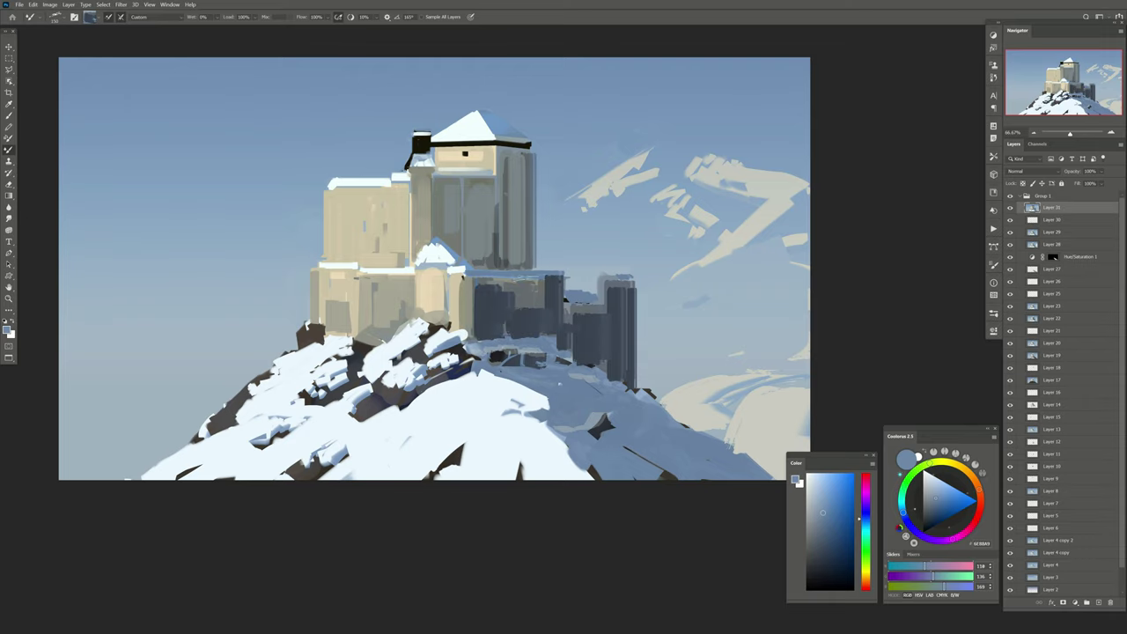
pyautogui.moveTo(529, 265)
pyautogui.mouseDown()
pyautogui.moveTo(540, 296)
pyautogui.moveTo(541, 183)
pyautogui.mouseUp()
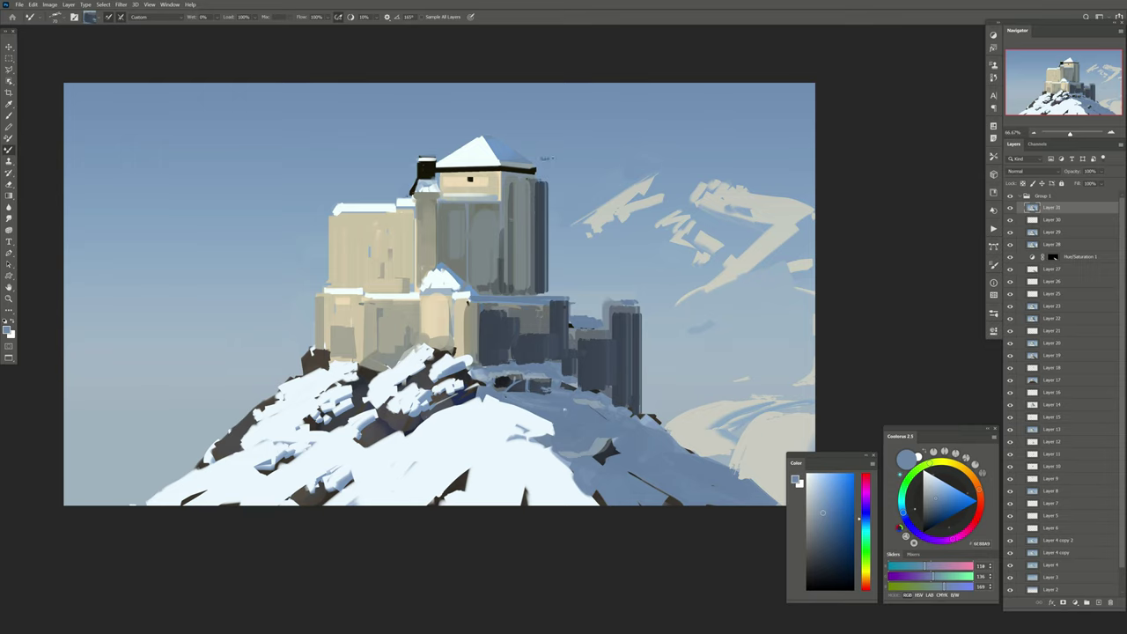
pyautogui.hotkey('ctrl', 'z')
pyautogui.moveTo(510, 359); pyautogui.dragTo(542, 362)
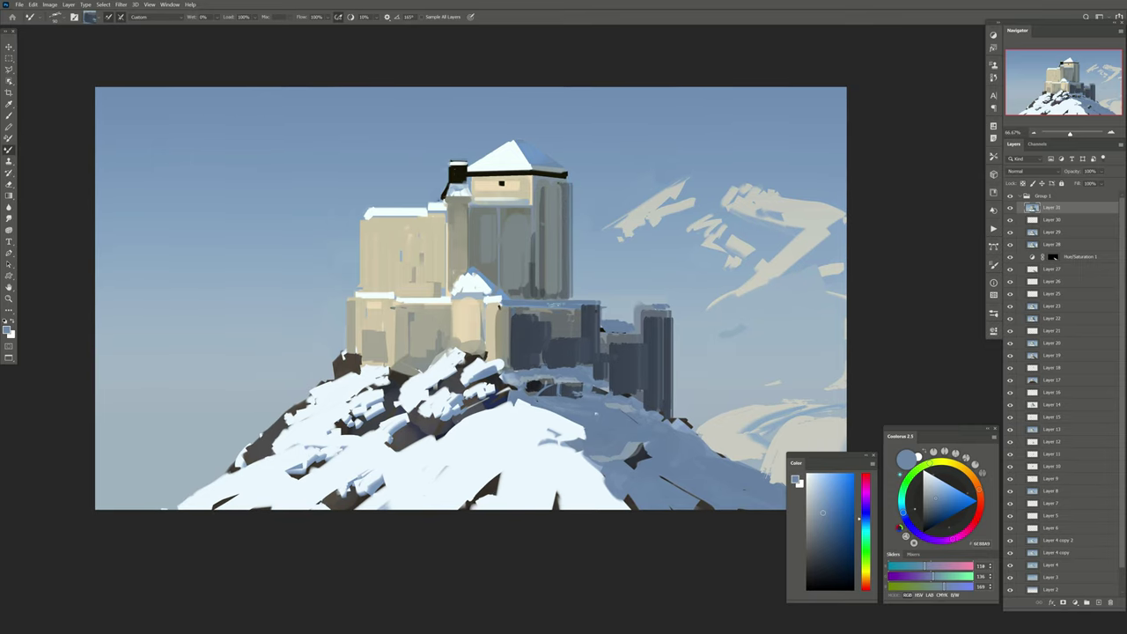
pyautogui.moveTo(478, 319)
pyautogui.mouseDown()
pyautogui.moveTo(478, 356)
pyautogui.moveTo(429, 367)
pyautogui.moveTo(441, 373)
pyautogui.moveTo(437, 405)
pyautogui.moveTo(420, 403)
pyautogui.moveTo(441, 440)
pyautogui.moveTo(439, 377)
pyautogui.moveTo(451, 389)
pyautogui.moveTo(419, 401)
pyautogui.moveTo(426, 422)
pyautogui.moveTo(430, 413)
pyautogui.moveTo(412, 418)
pyautogui.moveTo(431, 430)
pyautogui.mouseUp()
# Paint rock colour over snowy patches below the castle and vertical strokes on the lower-left wall
pyautogui.keyDown('alt'); pyautogui.click(440, 430); pyautogui.keyUp('alt')
pyautogui.moveTo(466, 384); pyautogui.dragTo(426, 400)
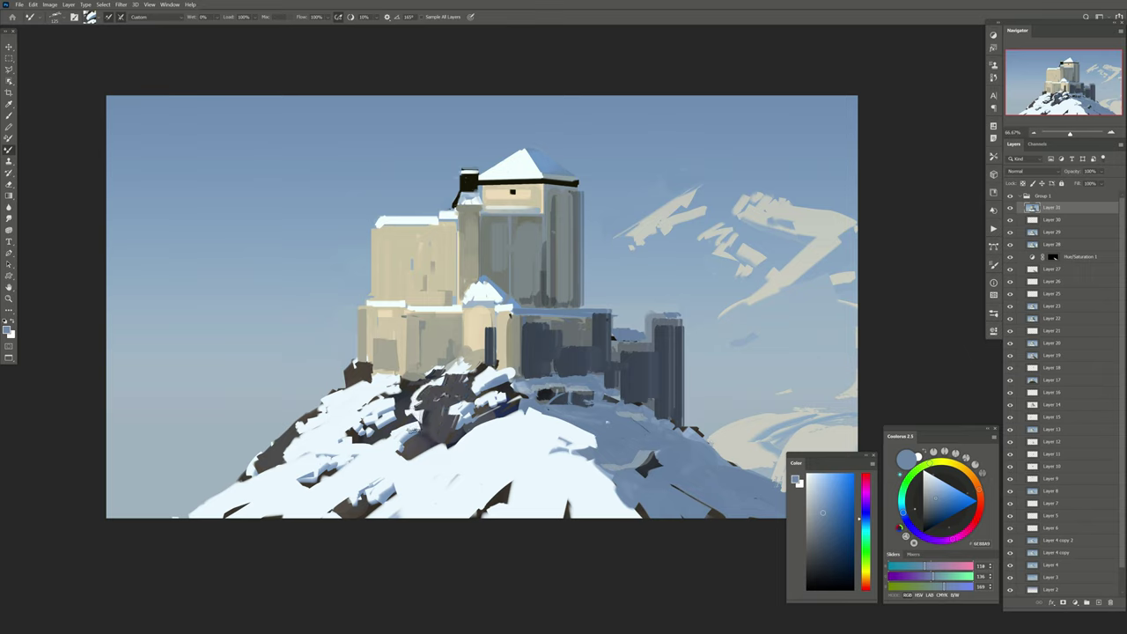
pyautogui.moveTo(407, 442)
pyautogui.mouseDown()
pyautogui.moveTo(431, 430)
pyautogui.moveTo(416, 411)
pyautogui.moveTo(421, 425)
pyautogui.mouseUp()
pyautogui.moveTo(442, 384)
pyautogui.mouseDown()
pyautogui.moveTo(417, 403)
pyautogui.moveTo(444, 393)
pyautogui.mouseUp()
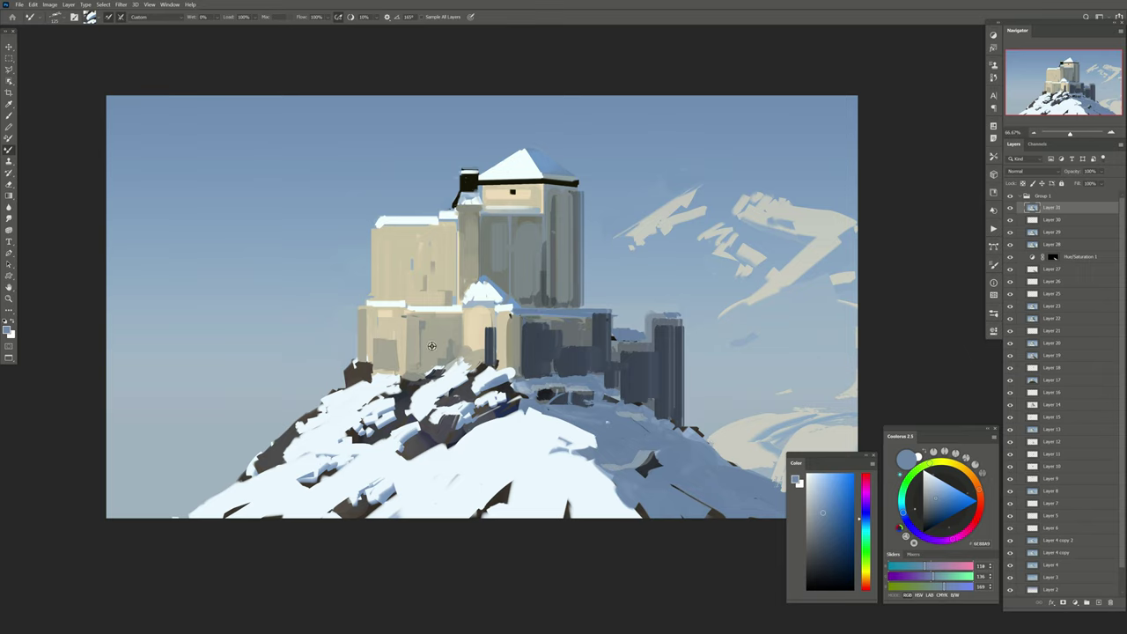
pyautogui.moveTo(399, 354); pyautogui.dragTo(388, 373)
pyautogui.moveTo(378, 326); pyautogui.dragTo(377, 368)
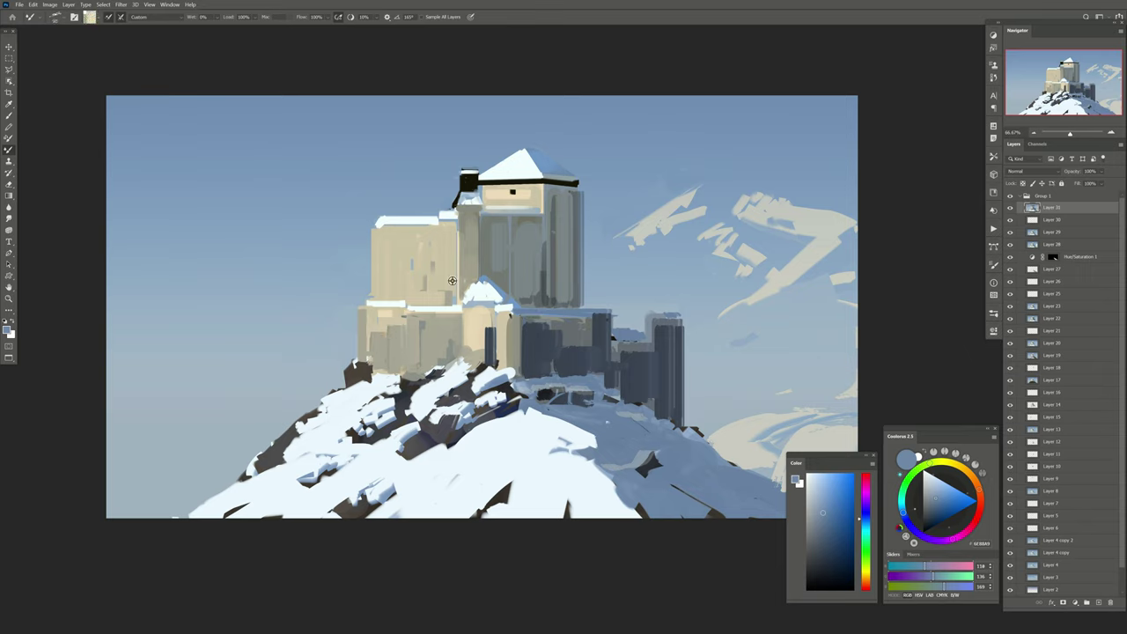
# Load the Mixer Brush with wall, light blue and snow-and-rock colours sampled around the castle base
pyautogui.moveTo(458, 229); pyautogui.dragTo(456, 299)
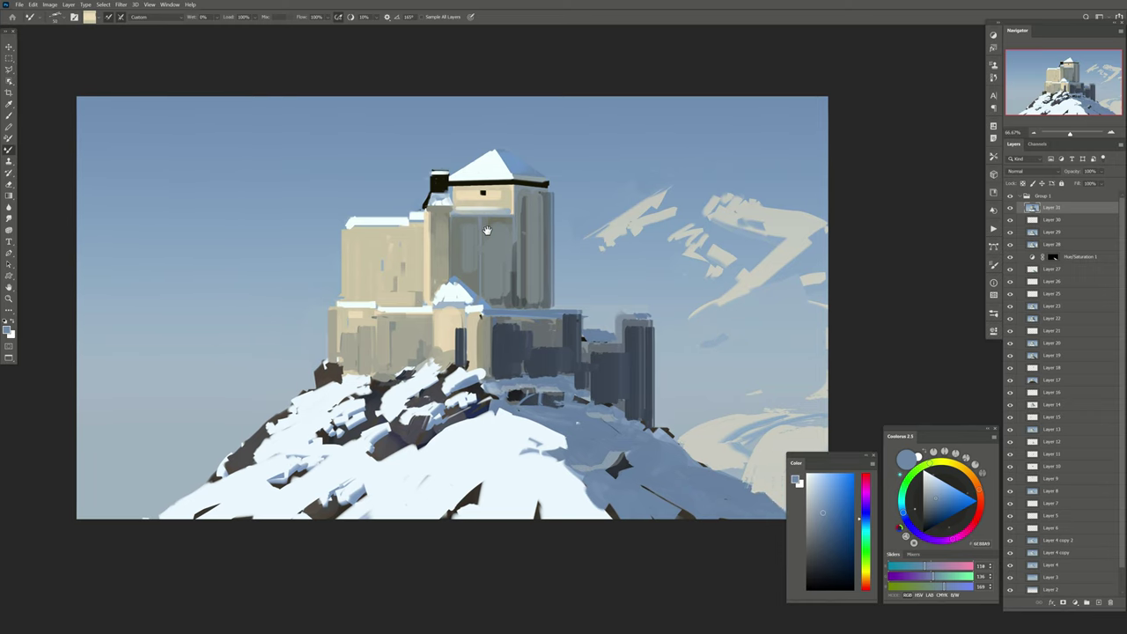
pyautogui.moveTo(520, 223); pyautogui.dragTo(554, 225)
pyautogui.keyDown('alt'); pyautogui.click(409, 343); pyautogui.keyUp('alt')
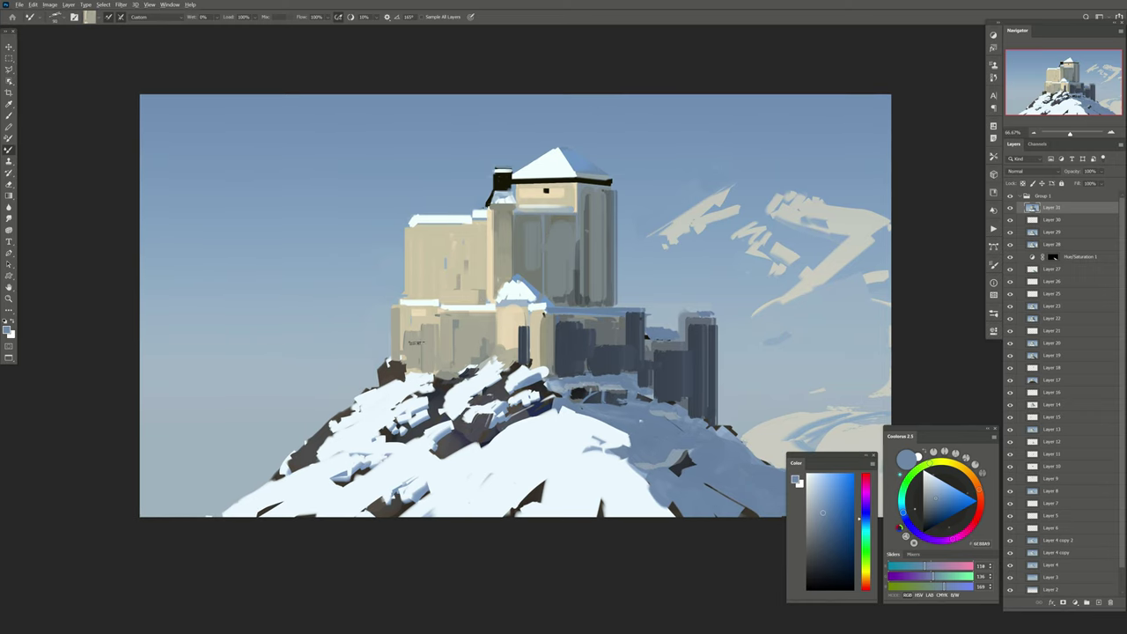
pyautogui.keyDown('alt'); pyautogui.click(394, 370); pyautogui.keyUp('alt')
pyautogui.keyDown('alt'); pyautogui.click(444, 401); pyautogui.keyUp('alt')
pyautogui.keyDown('alt'); pyautogui.click(472, 389); pyautogui.keyUp('alt')
pyautogui.keyDown('alt'); pyautogui.click(392, 362); pyautogui.keyUp('alt')
pyautogui.keyDown('alt'); pyautogui.click(380, 367); pyautogui.keyUp('alt')
pyautogui.keyDown('alt'); pyautogui.click(391, 377); pyautogui.keyUp('alt')
pyautogui.keyDown('alt'); pyautogui.click(372, 396); pyautogui.keyUp('alt')
pyautogui.keyDown('alt'); pyautogui.click(348, 433); pyautogui.keyUp('alt')
# Review the full painting, then add a dark rock stroke on the left snowy slope
pyautogui.press('Tab')
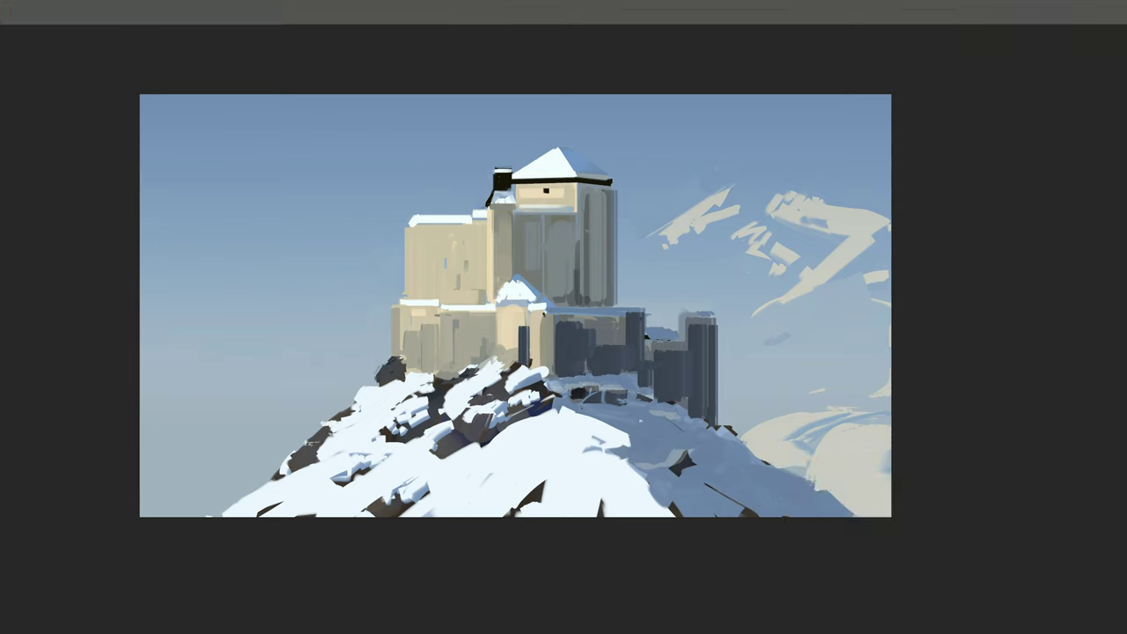
pyautogui.press('Tab')
pyautogui.moveTo(275, 476); pyautogui.dragTo(336, 425)
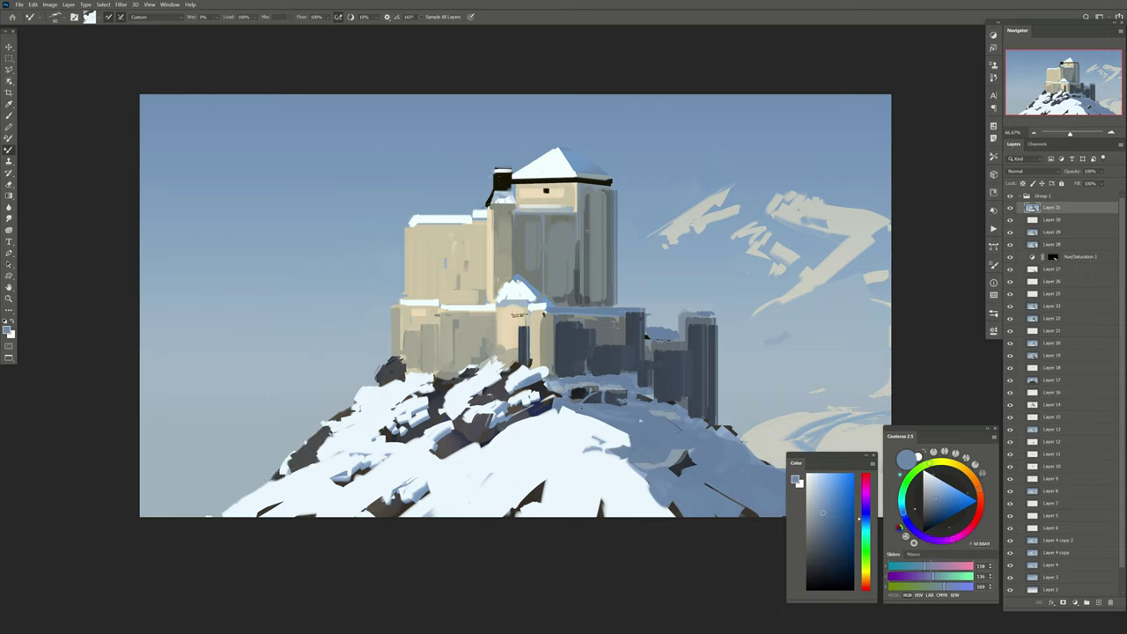
pyautogui.keyDown('alt'); pyautogui.click(545, 339); pyautogui.keyUp('alt')
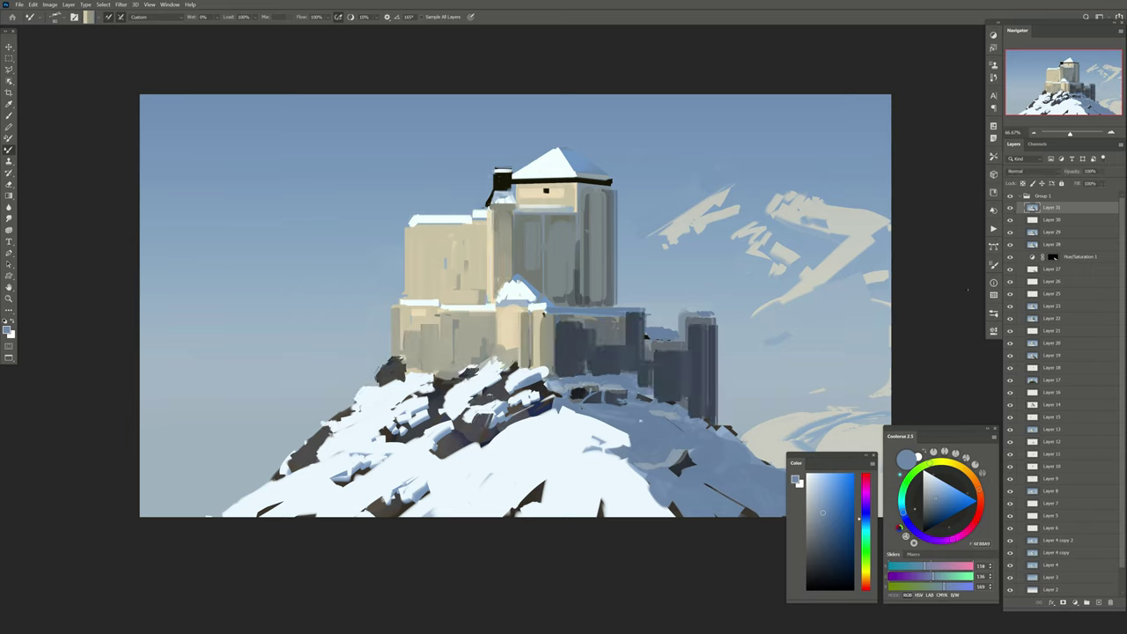
pyautogui.moveTo(560, 345); pyautogui.dragTo(495, 325)
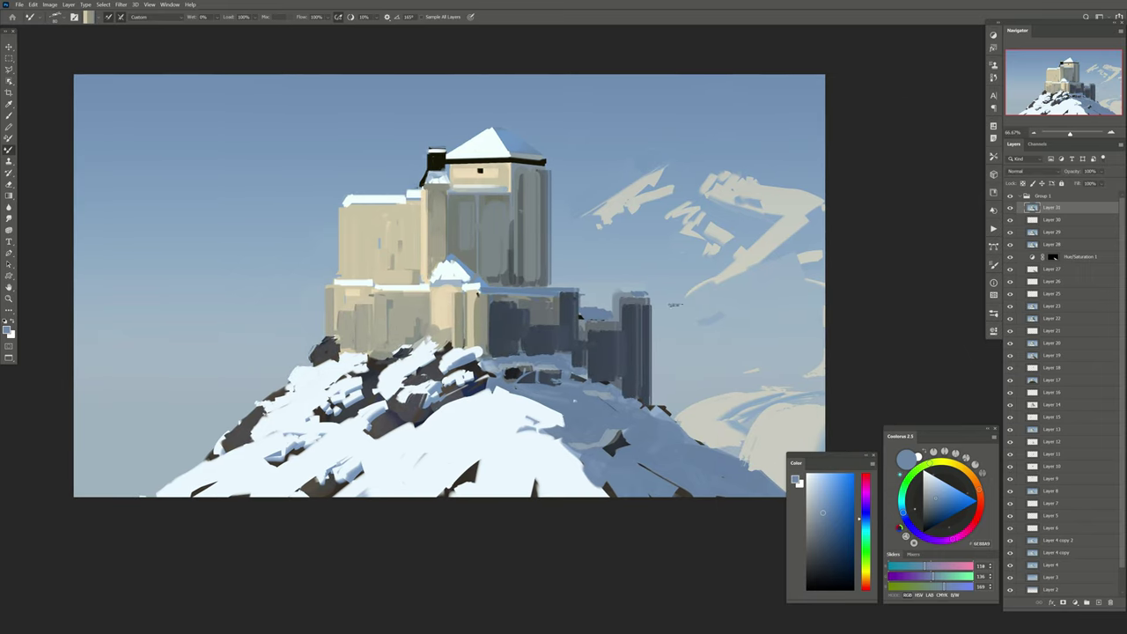
pyautogui.press('l')
pyautogui.scroll(2, 652, 340)
# Outline a pointed spire roof on the right tower and shade its left side darker
pyautogui.moveTo(640, 342); pyautogui.dragTo(655, 345)
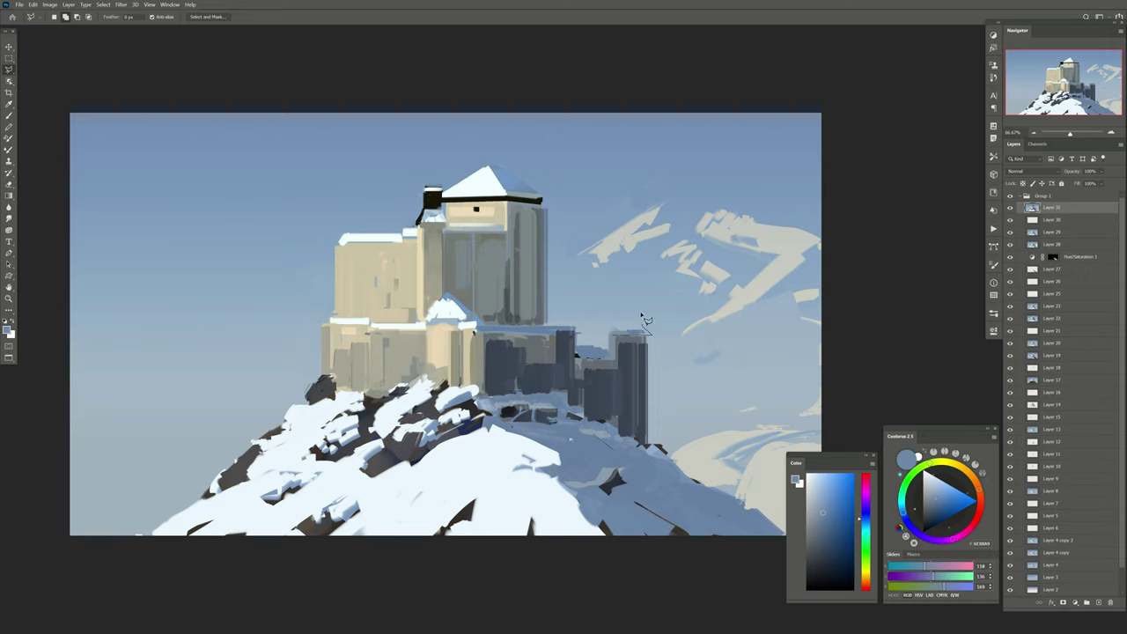
pyautogui.moveTo(629, 295); pyautogui.dragTo(608, 334)
pyautogui.press('b')
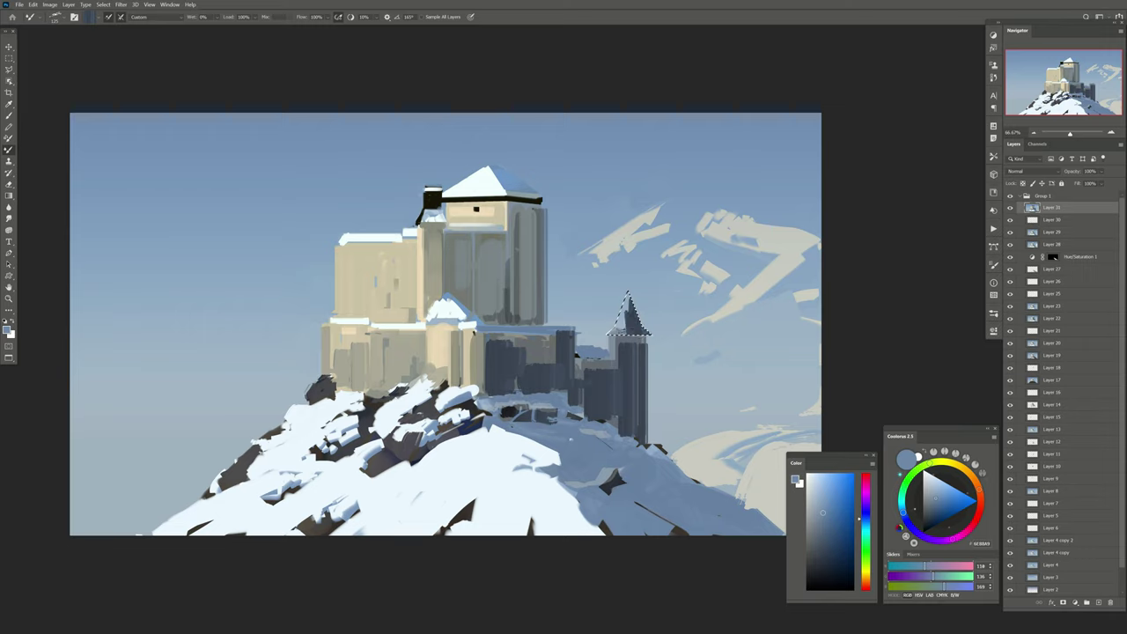
pyautogui.keyDown('alt'); pyautogui.click(618, 444); pyautogui.keyUp('alt')
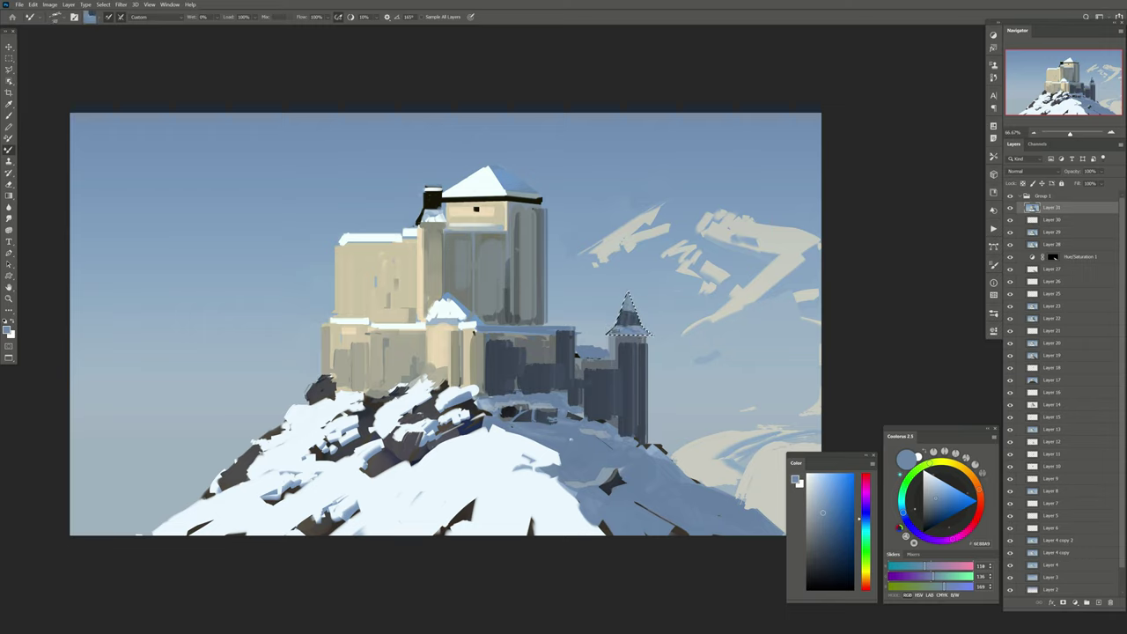
pyautogui.moveTo(629, 310); pyautogui.dragTo(619, 306)
pyautogui.keyDown('alt'); pyautogui.click(614, 324); pyautogui.keyUp('alt')
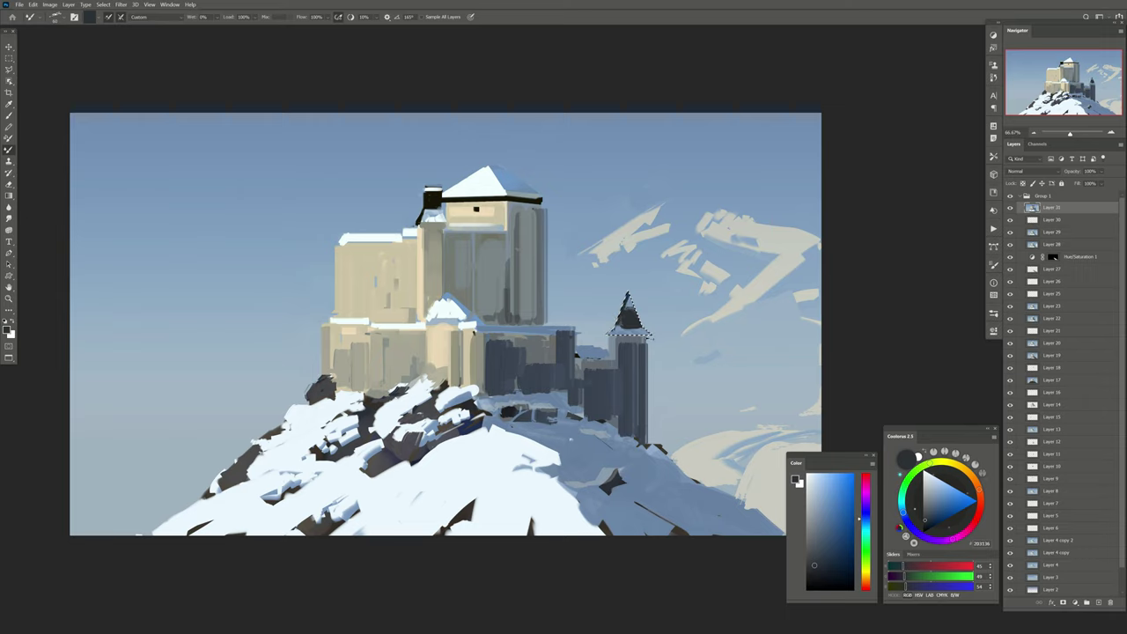
pyautogui.hotkey('ctrl', 'd')
# Darken the small tower's left edge and blend a grey stroke along the dark wall's top
pyautogui.moveTo(609, 338); pyautogui.dragTo(611, 359)
pyautogui.keyDown('alt'); pyautogui.click(605, 372); pyautogui.keyUp('alt')
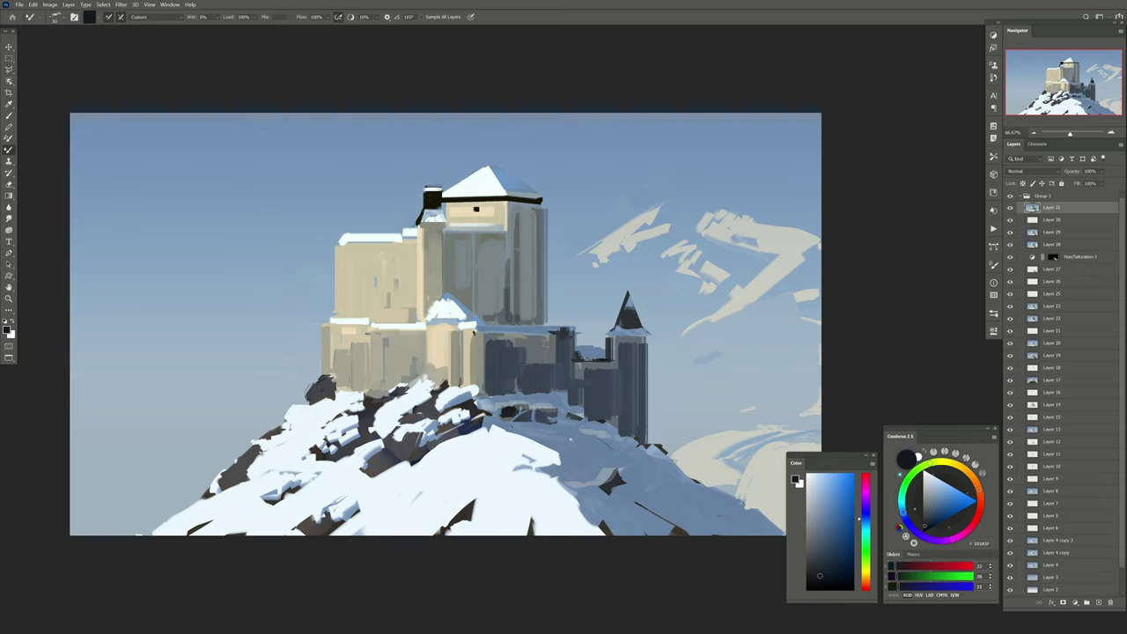
pyautogui.keyDown('alt'); pyautogui.click(564, 340); pyautogui.keyUp('alt')
pyautogui.moveTo(474, 332)
pyautogui.mouseDown()
pyautogui.moveTo(555, 334)
pyautogui.moveTo(500, 371)
pyautogui.moveTo(559, 379)
pyautogui.moveTo(520, 384)
pyautogui.mouseUp()
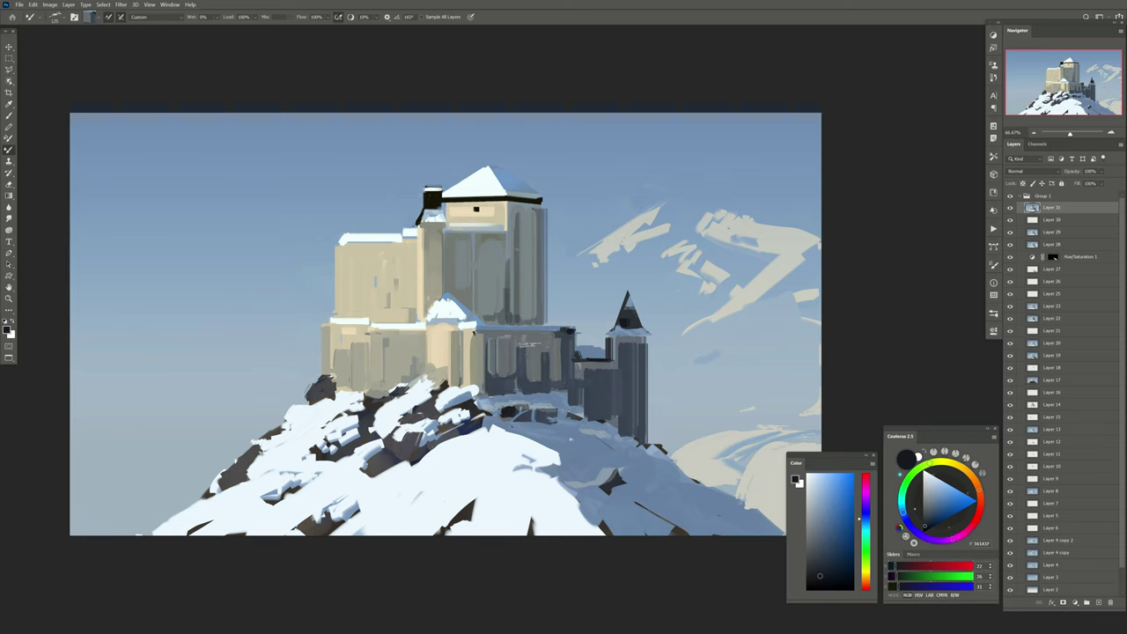
# Streak light vertical strokes on the wall and darken the small roof and central wall
pyautogui.moveTo(511, 346)
pyautogui.mouseDown()
pyautogui.moveTo(506, 380)
pyautogui.moveTo(519, 339)
pyautogui.moveTo(500, 387)
pyautogui.mouseUp()
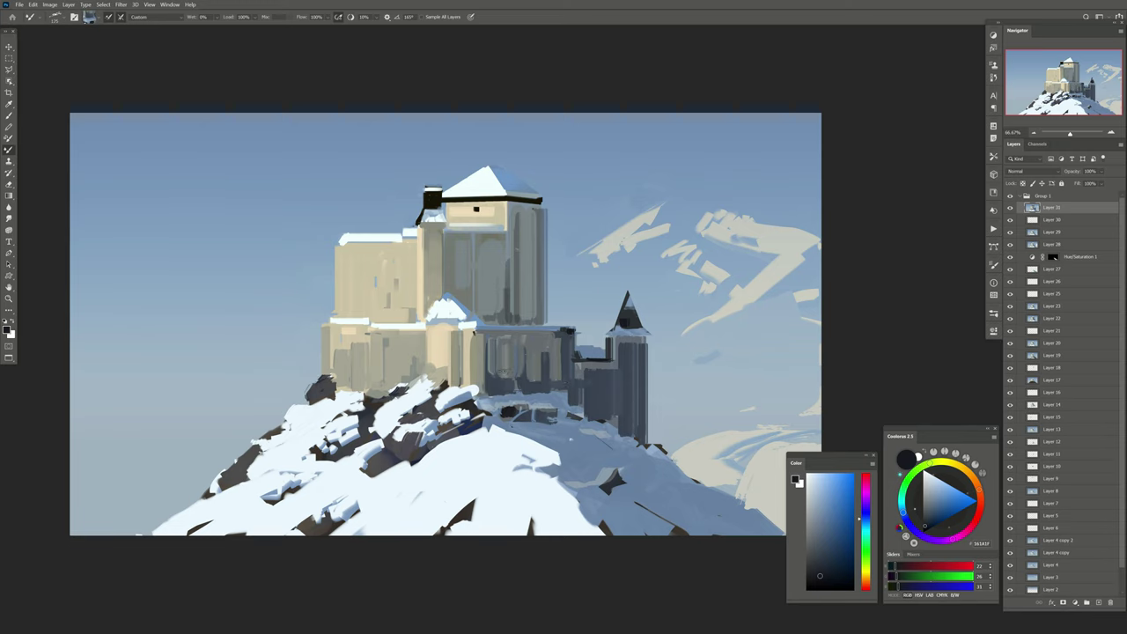
pyautogui.moveTo(509, 344)
pyautogui.mouseDown()
pyautogui.moveTo(498, 372)
pyautogui.moveTo(540, 388)
pyautogui.mouseUp()
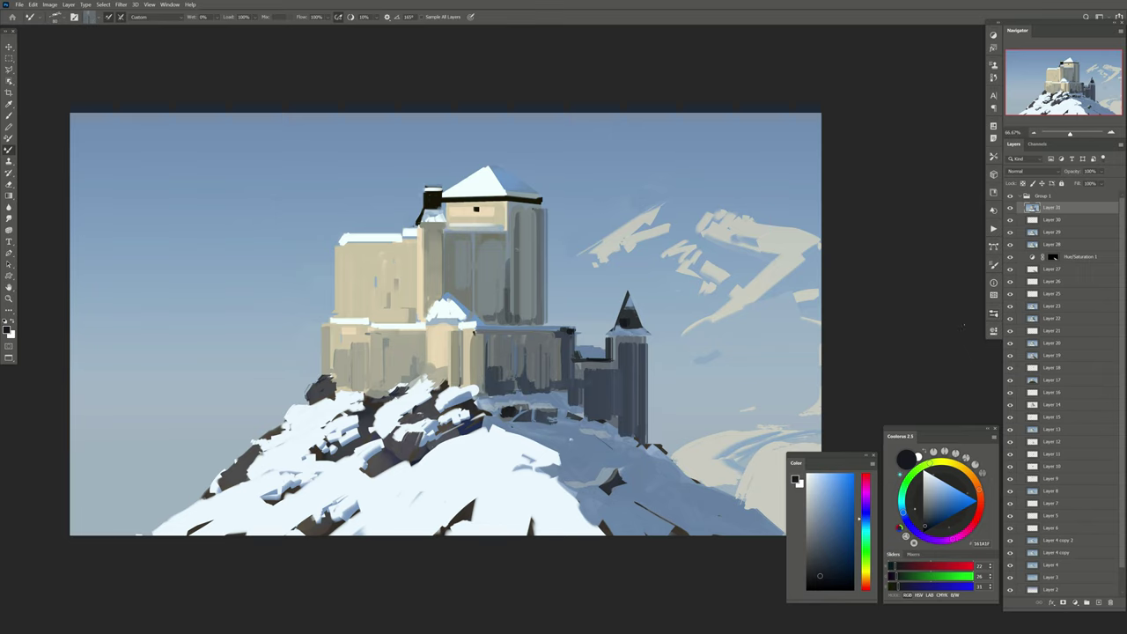
pyautogui.scroll(1, 964, 326)
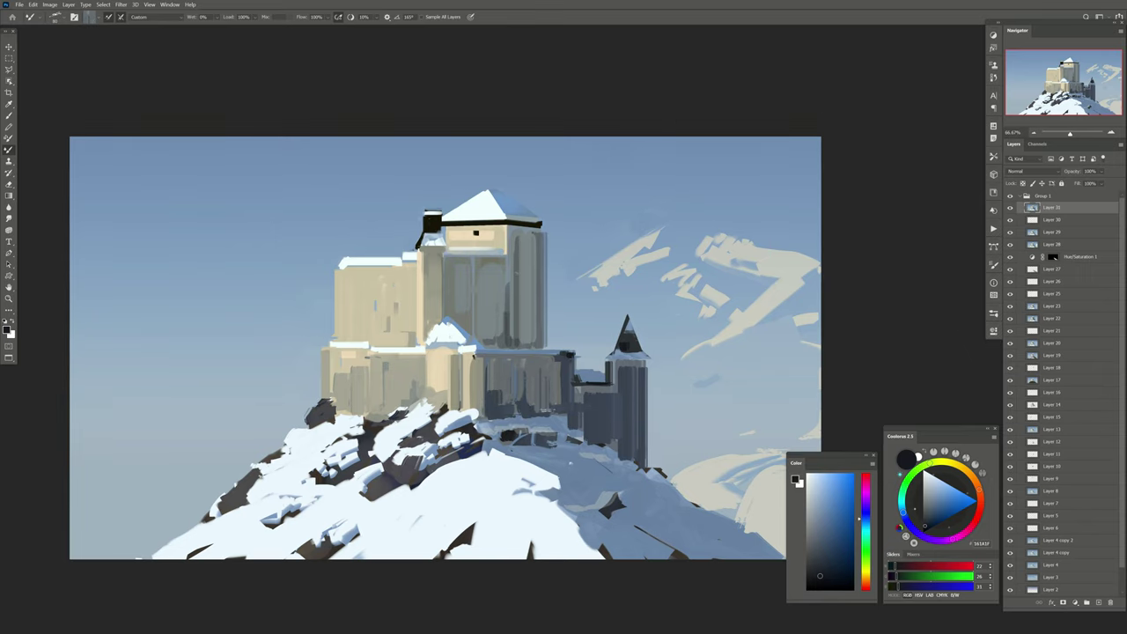
pyautogui.moveTo(559, 361); pyautogui.dragTo(553, 402)
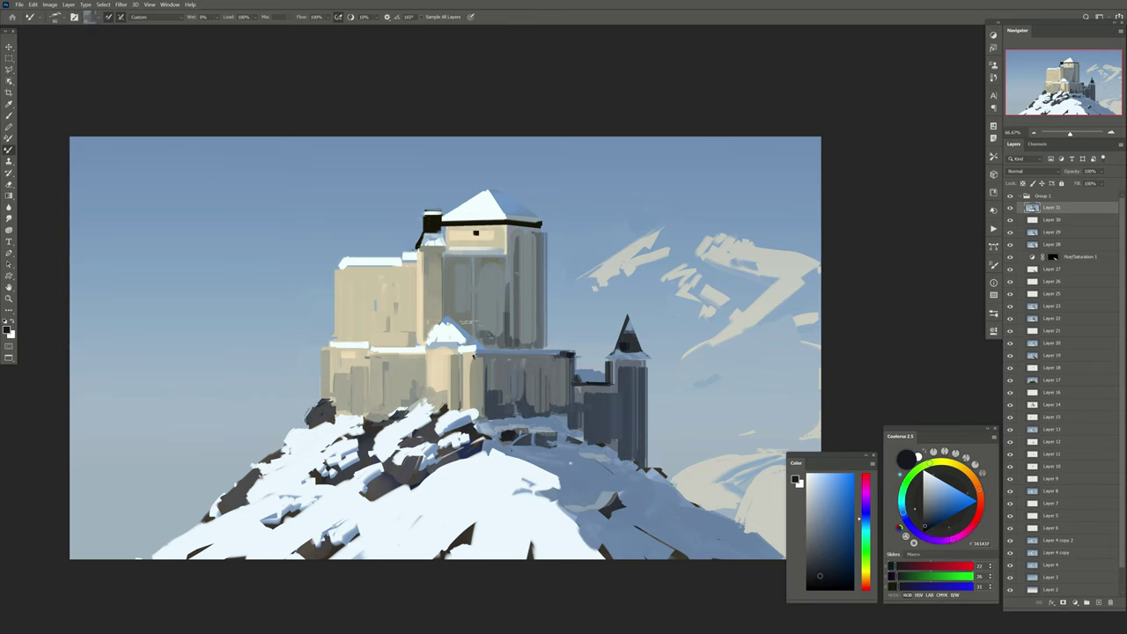
pyautogui.moveTo(460, 317); pyautogui.dragTo(481, 336)
pyautogui.moveTo(455, 259)
pyautogui.mouseDown()
pyautogui.moveTo(451, 312)
pyautogui.moveTo(493, 338)
pyautogui.moveTo(489, 305)
pyautogui.mouseUp()
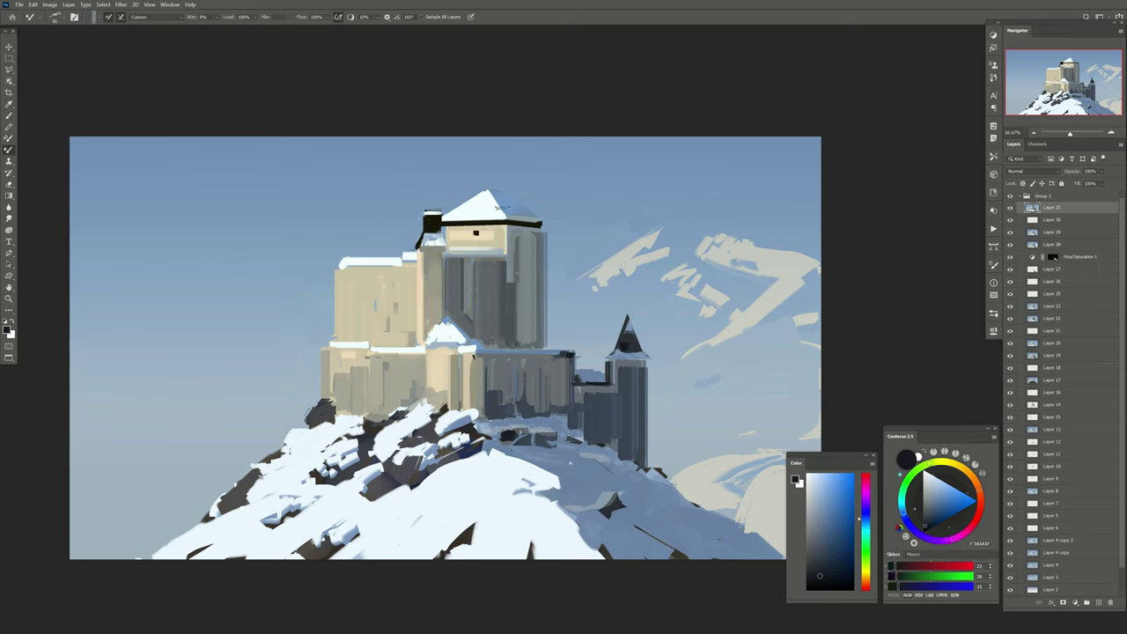
# Paint a light blue patch on the grey wall, undoing a stray white ledge highlight
pyautogui.keyDown('alt'); pyautogui.click(509, 208); pyautogui.keyUp('alt')
pyautogui.moveTo(503, 276); pyautogui.dragTo(518, 290)
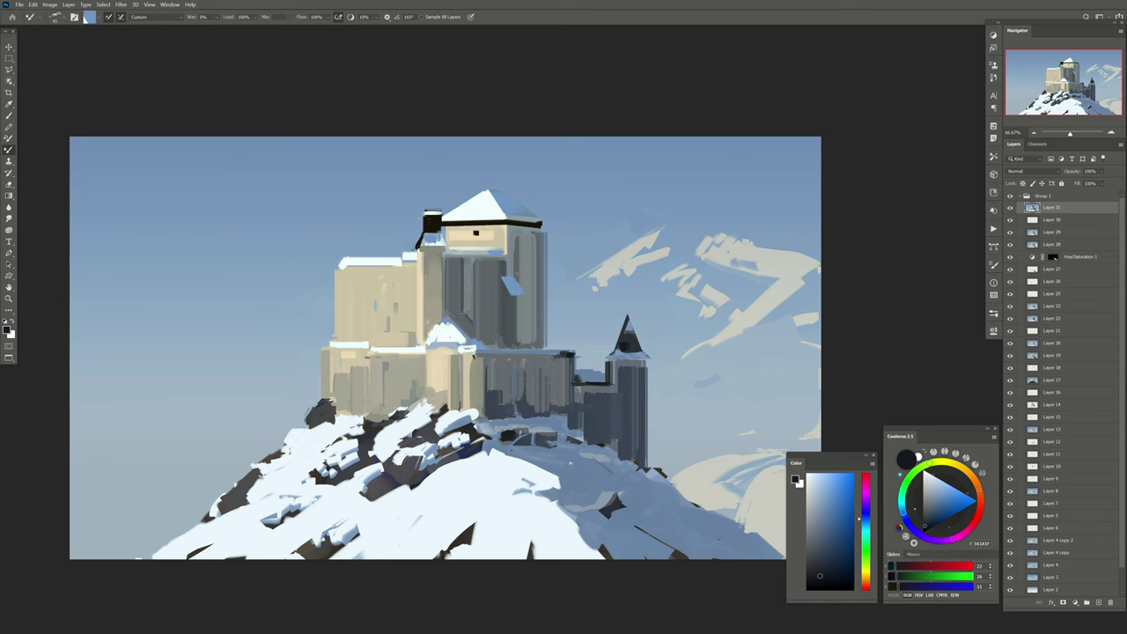
pyautogui.keyDown('alt'); pyautogui.click(472, 349); pyautogui.keyUp('alt')
pyautogui.moveTo(487, 348); pyautogui.dragTo(558, 348)
pyautogui.hotkey('ctrl', 'z')
# Paint sampled light and dark grey vertical strokes on the central castle wall
pyautogui.keyDown('alt'); pyautogui.click(504, 299); pyautogui.keyUp('alt')
pyautogui.keyDown('alt'); pyautogui.click(524, 296); pyautogui.keyUp('alt')
pyautogui.moveTo(516, 296); pyautogui.dragTo(516, 344)
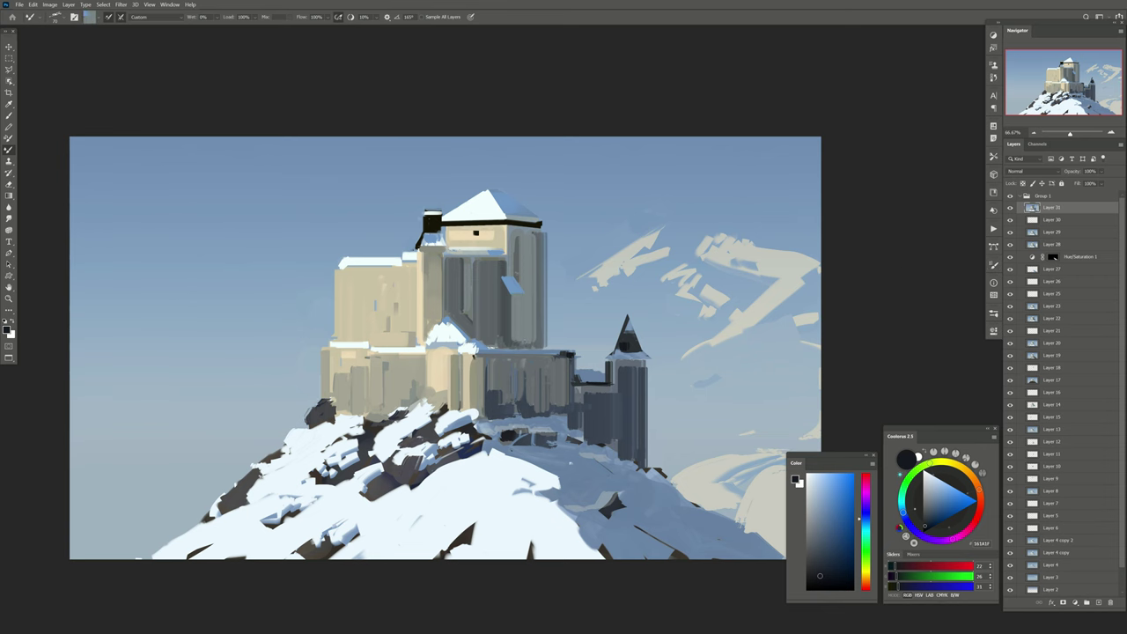
pyautogui.keyDown('alt'); pyautogui.click(498, 268); pyautogui.keyUp('alt')
pyautogui.moveTo(468, 264); pyautogui.dragTo(469, 314)
# Compare the painting without Layer 31 and flip the canvas horizontally to check composition
pyautogui.click(1010, 209)
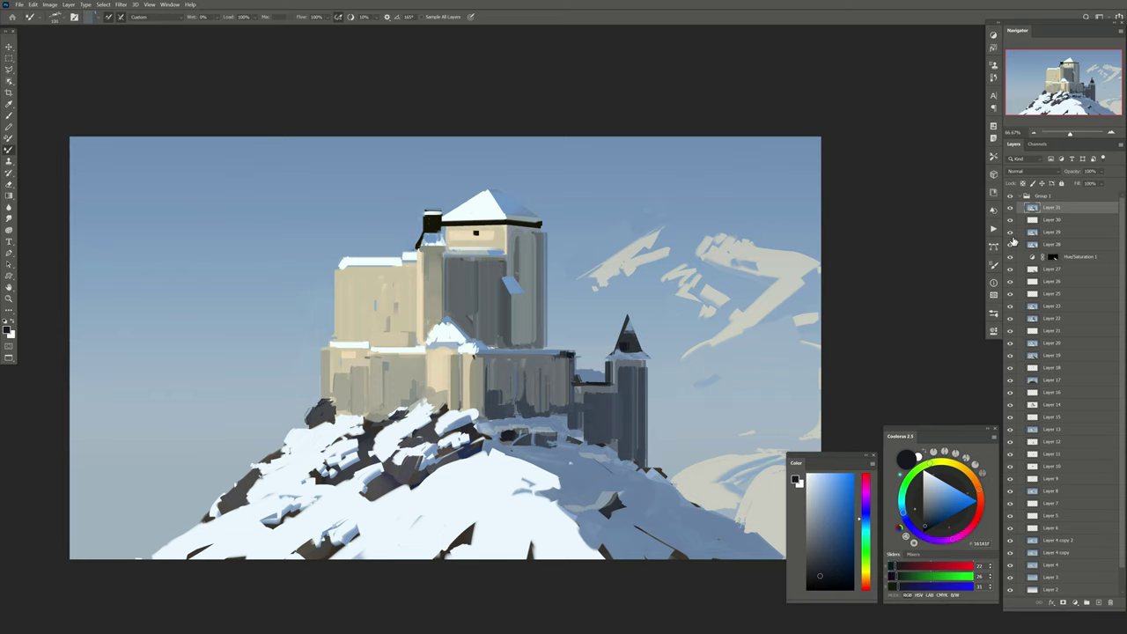
pyautogui.press('h')
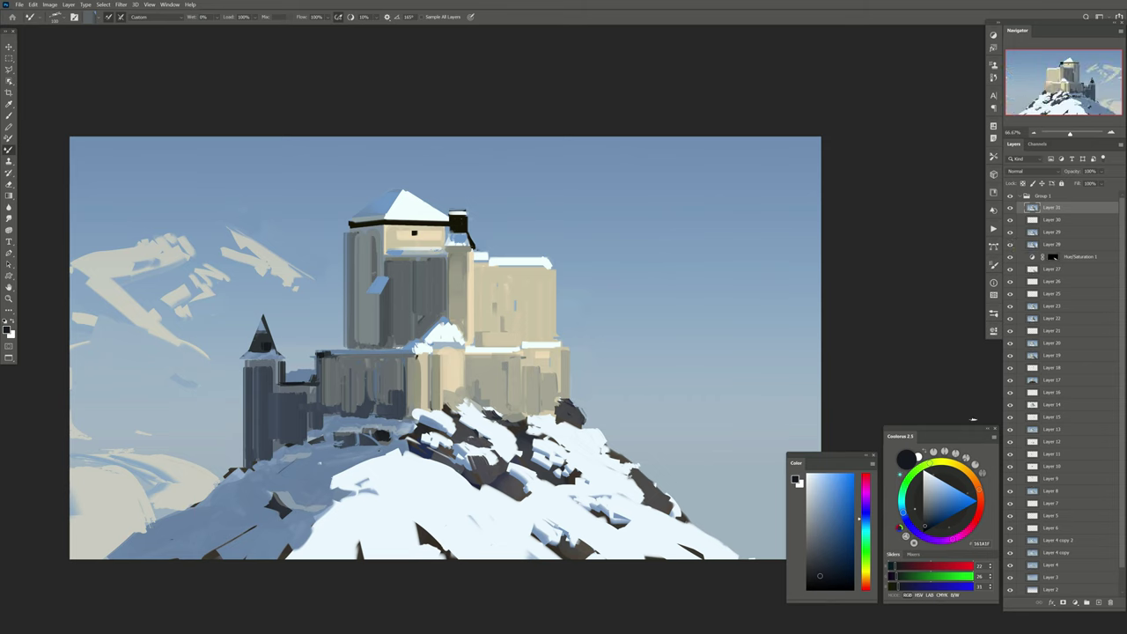
pyautogui.press('h')
pyautogui.moveTo(457, 411); pyautogui.dragTo(485, 321)
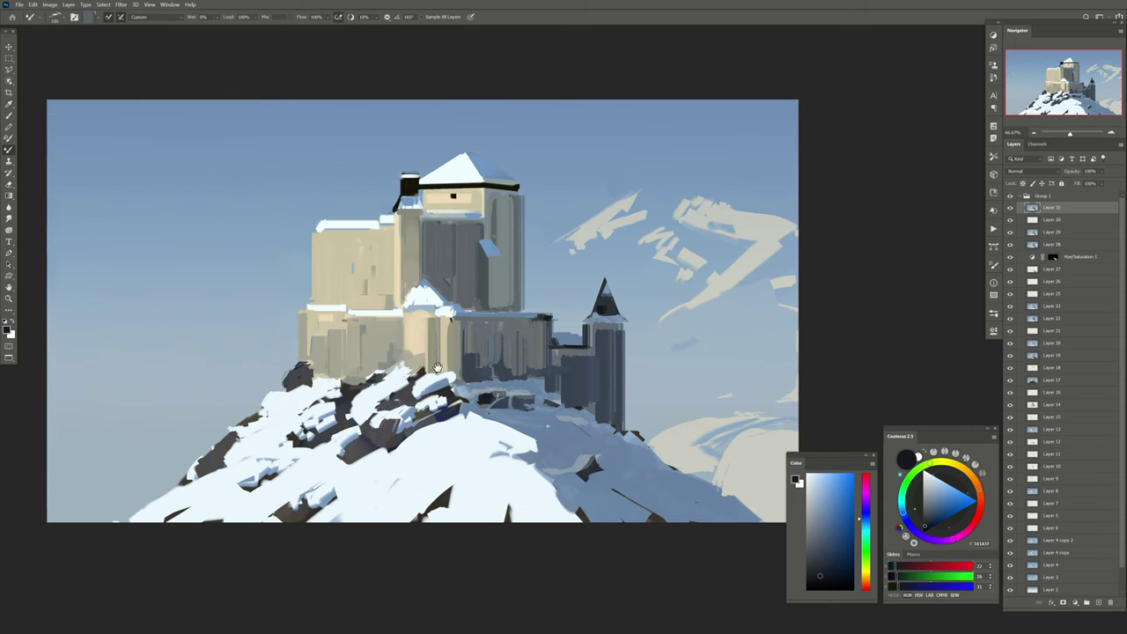
# Lasso the small tower's spire and repaint it with sampled blue-grey strokes
pyautogui.press('l')
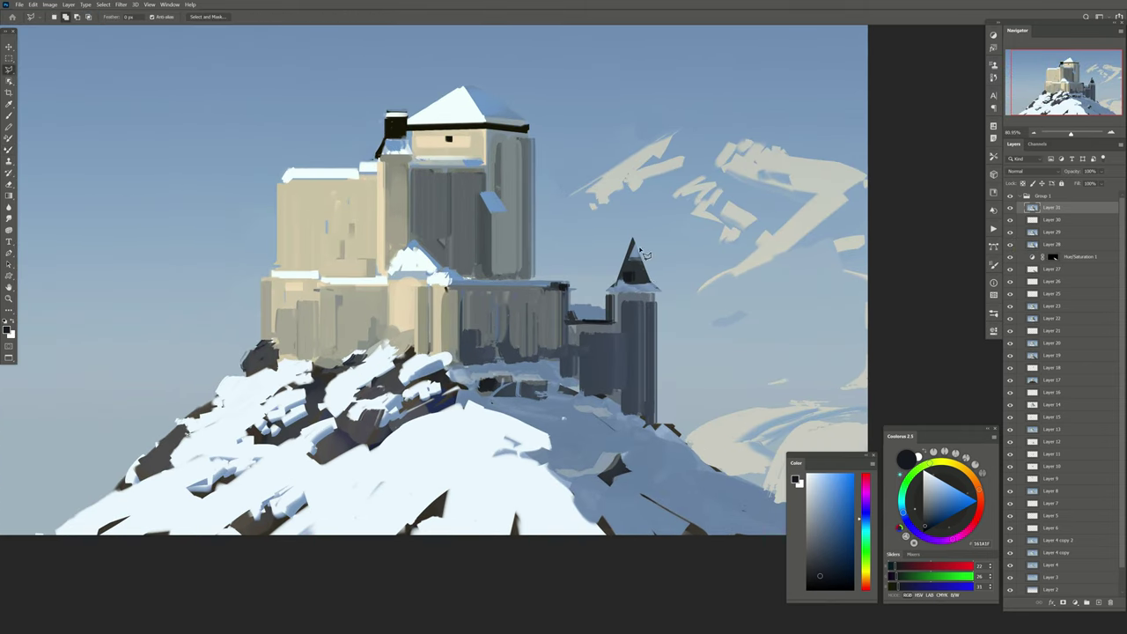
pyautogui.moveTo(624, 291); pyautogui.dragTo(621, 289)
pyautogui.press('b')
pyautogui.keyDown('alt'); pyautogui.click(627, 293); pyautogui.keyUp('alt')
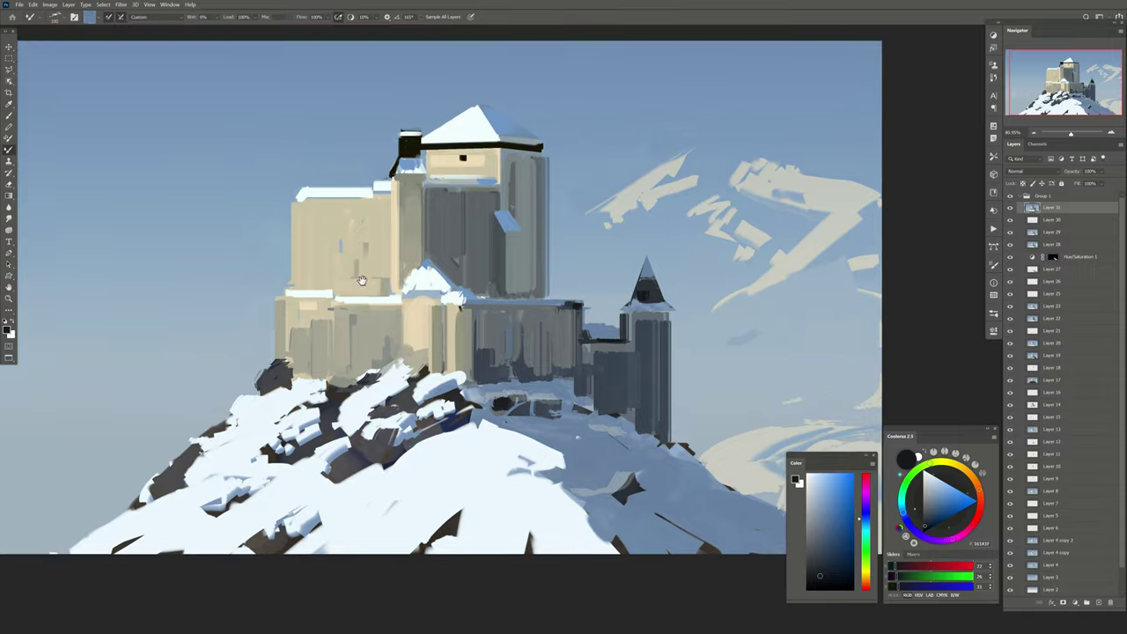
pyautogui.moveTo(624, 273); pyautogui.dragTo(694, 303)
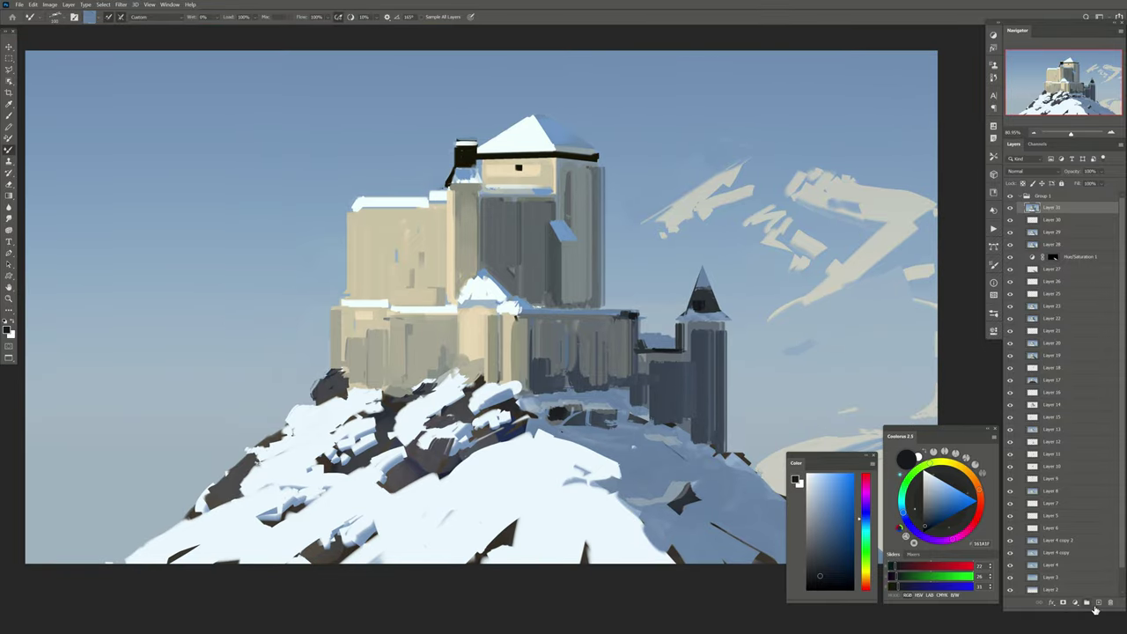
# On a new layer, paint light beige diagonal strokes over the right-hand mountain ridges
pyautogui.click(1096, 606)
pyautogui.moveTo(674, 330); pyautogui.dragTo(627, 302)
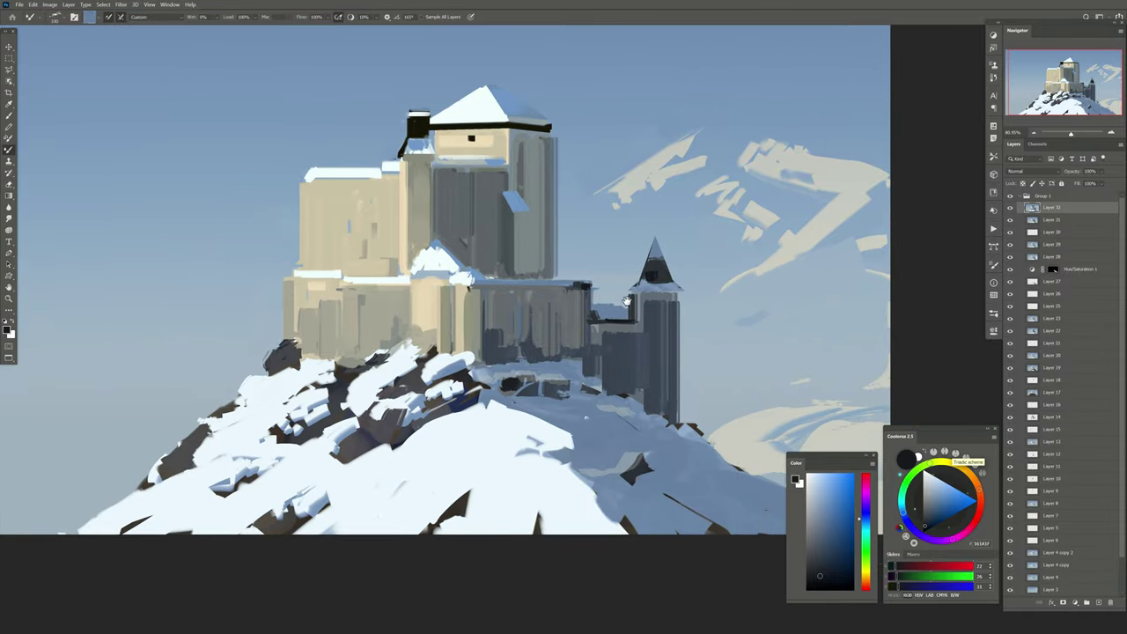
pyautogui.scroll(-1, 648, 267)
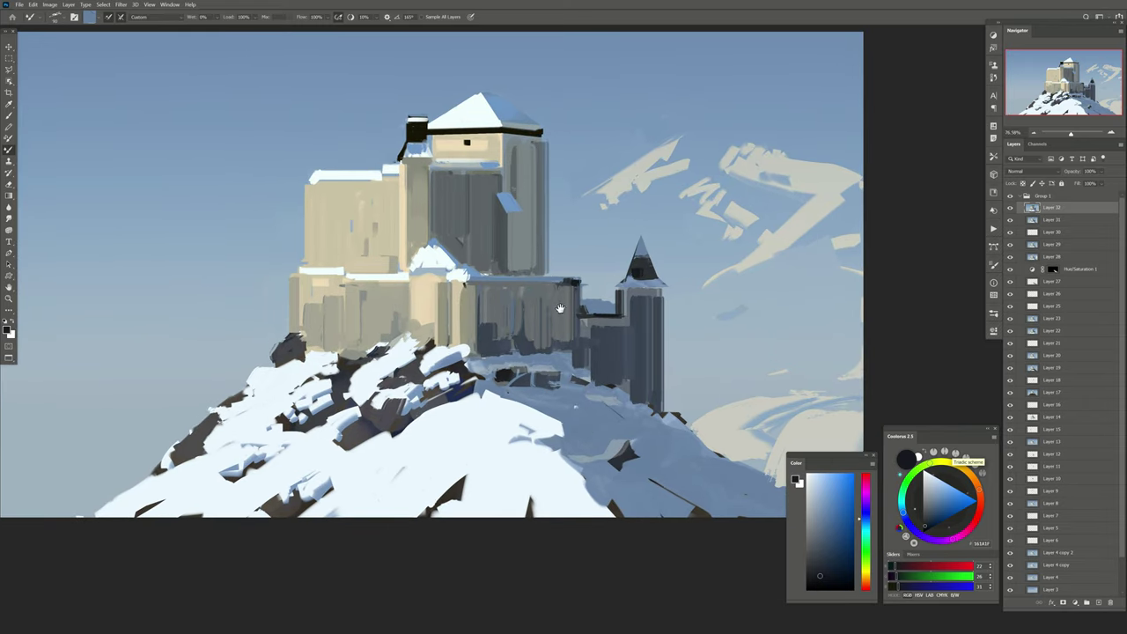
pyautogui.moveTo(610, 285); pyautogui.dragTo(540, 267)
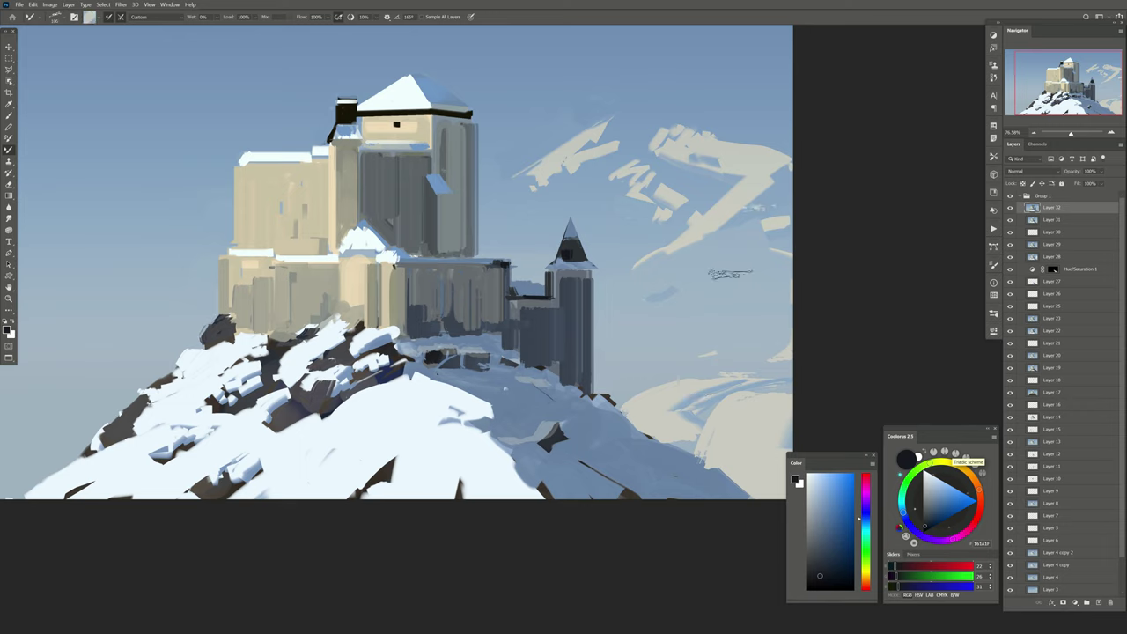
pyautogui.moveTo(730, 274)
pyautogui.mouseDown()
pyautogui.moveTo(696, 299)
pyautogui.moveTo(696, 348)
pyautogui.moveTo(762, 340)
pyautogui.moveTo(727, 311)
pyautogui.moveTo(709, 348)
pyautogui.mouseUp()
pyautogui.moveTo(742, 256)
pyautogui.mouseDown()
pyautogui.moveTo(700, 330)
pyautogui.moveTo(705, 361)
pyautogui.mouseUp()
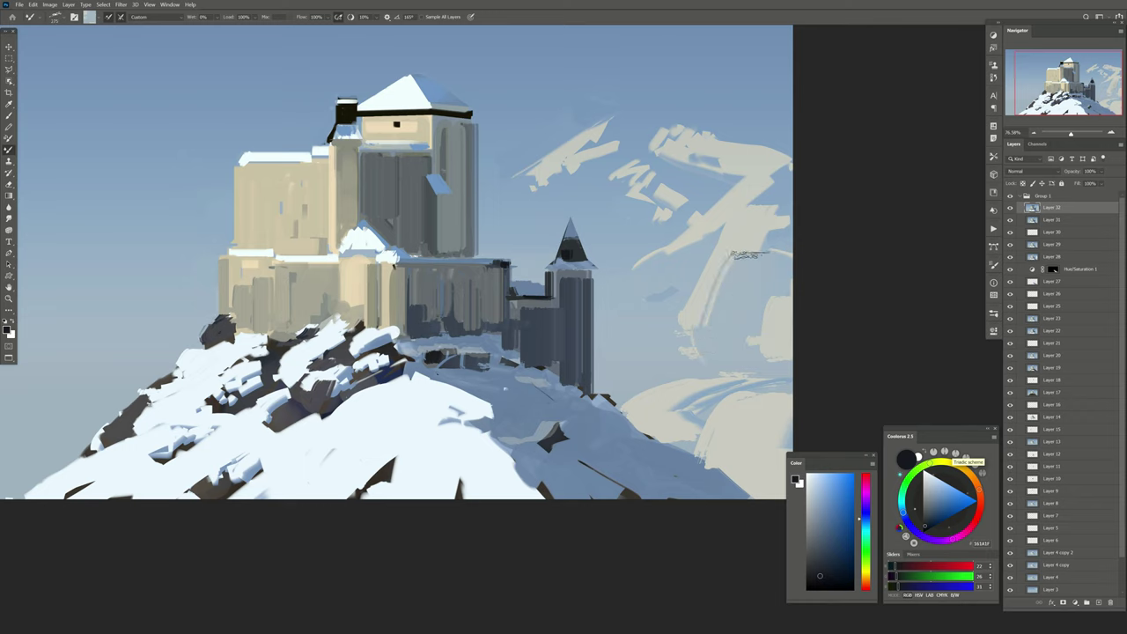
pyautogui.moveTo(717, 244)
pyautogui.mouseDown()
pyautogui.moveTo(541, 352)
pyautogui.moveTo(599, 374)
pyautogui.mouseUp()
# Erase stray light strokes near the tower base and over the mountains
pyautogui.press('e')
pyautogui.moveTo(581, 299); pyautogui.dragTo(537, 365)
pyautogui.moveTo(696, 282); pyautogui.dragTo(770, 344)
pyautogui.moveTo(687, 256); pyautogui.dragTo(625, 309)
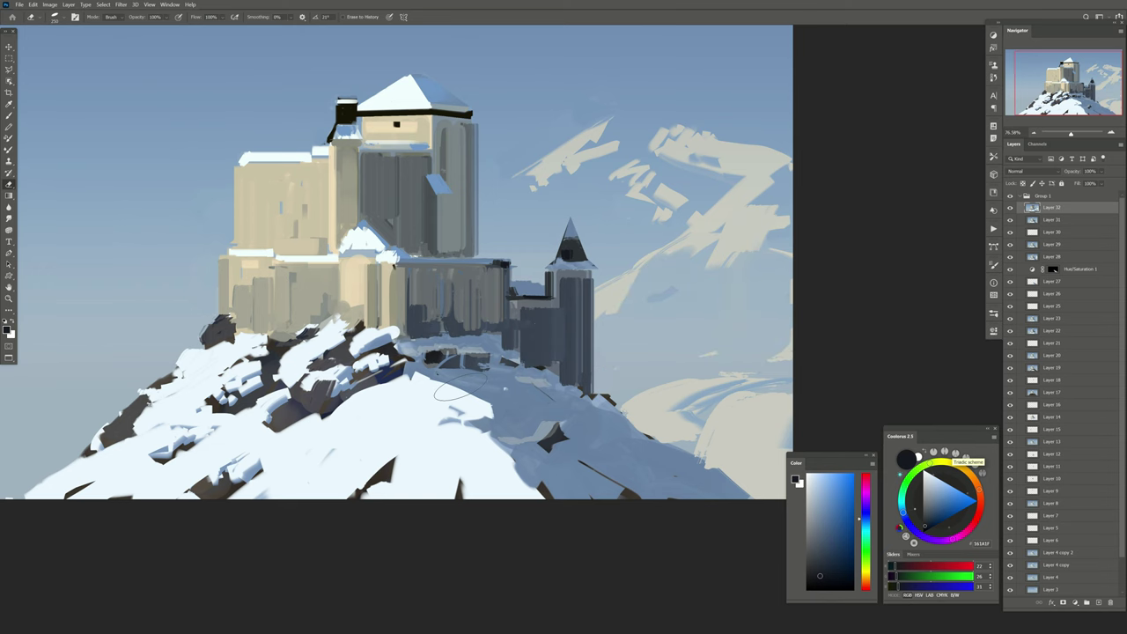
pyautogui.moveTo(458, 388)
pyautogui.mouseDown()
pyautogui.moveTo(493, 416)
pyautogui.moveTo(577, 423)
pyautogui.mouseUp()
# Select the light snow areas with Color Range and paint them light blue
pyautogui.click(103, 4)
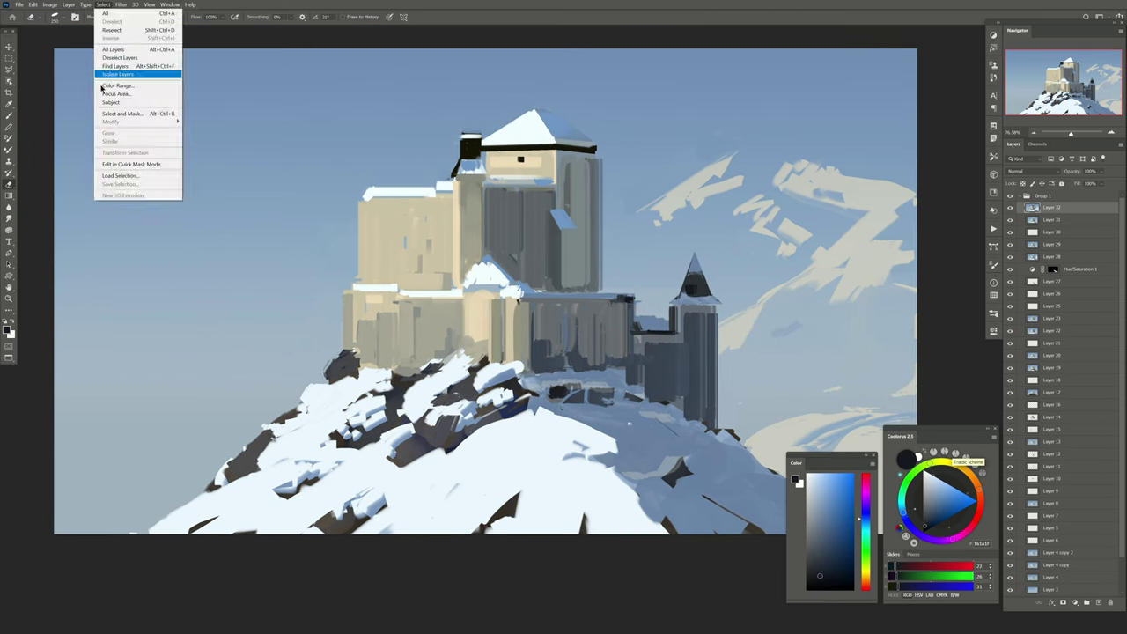
pyautogui.click(117, 85)
pyautogui.click(768, 335)
pyautogui.press('Return')
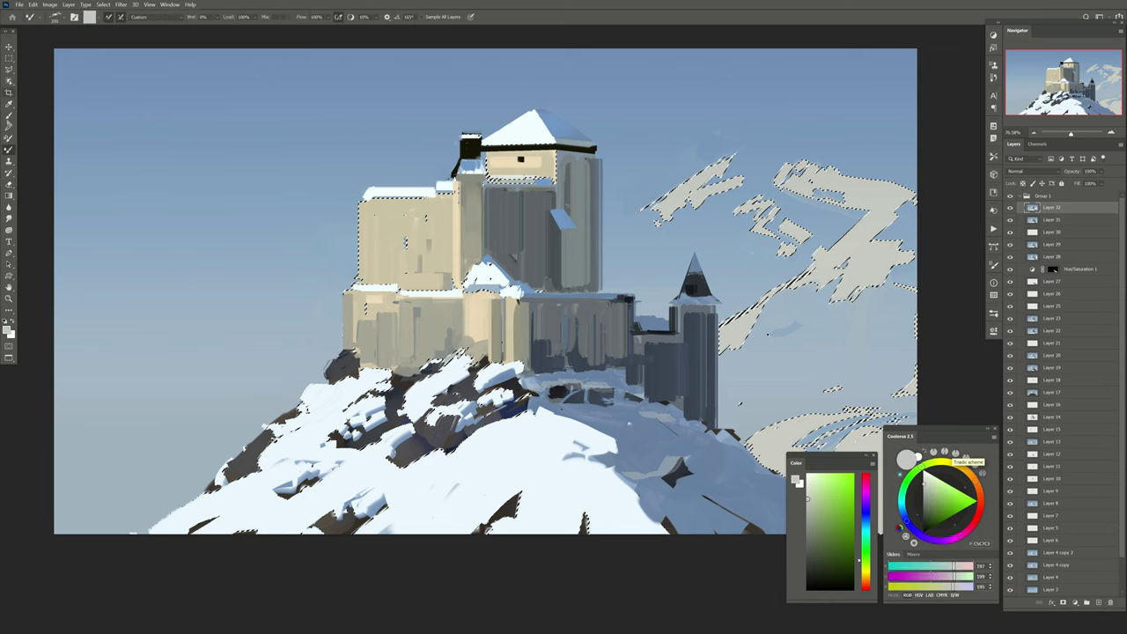
pyautogui.press('b')
pyautogui.keyDown('alt'); pyautogui.click(465, 448); pyautogui.keyUp('alt')
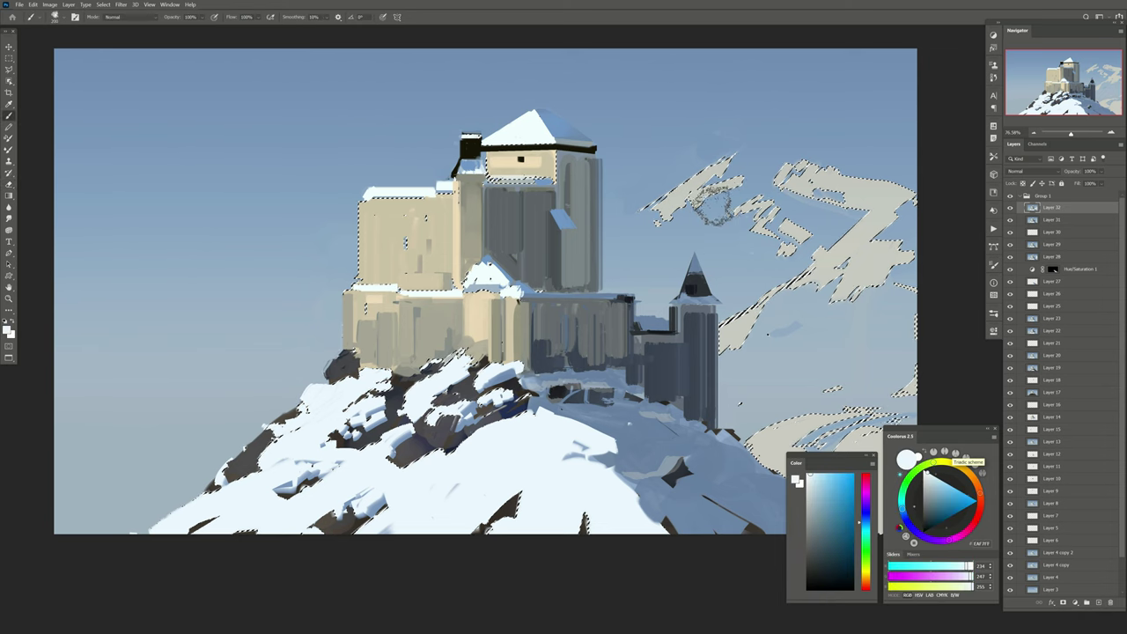
pyautogui.moveTo(716, 207)
pyautogui.mouseDown()
pyautogui.moveTo(650, 235)
pyautogui.moveTo(705, 196)
pyautogui.moveTo(754, 251)
pyautogui.moveTo(800, 208)
pyautogui.moveTo(868, 177)
pyautogui.moveTo(817, 327)
pyautogui.moveTo(748, 370)
pyautogui.mouseUp()
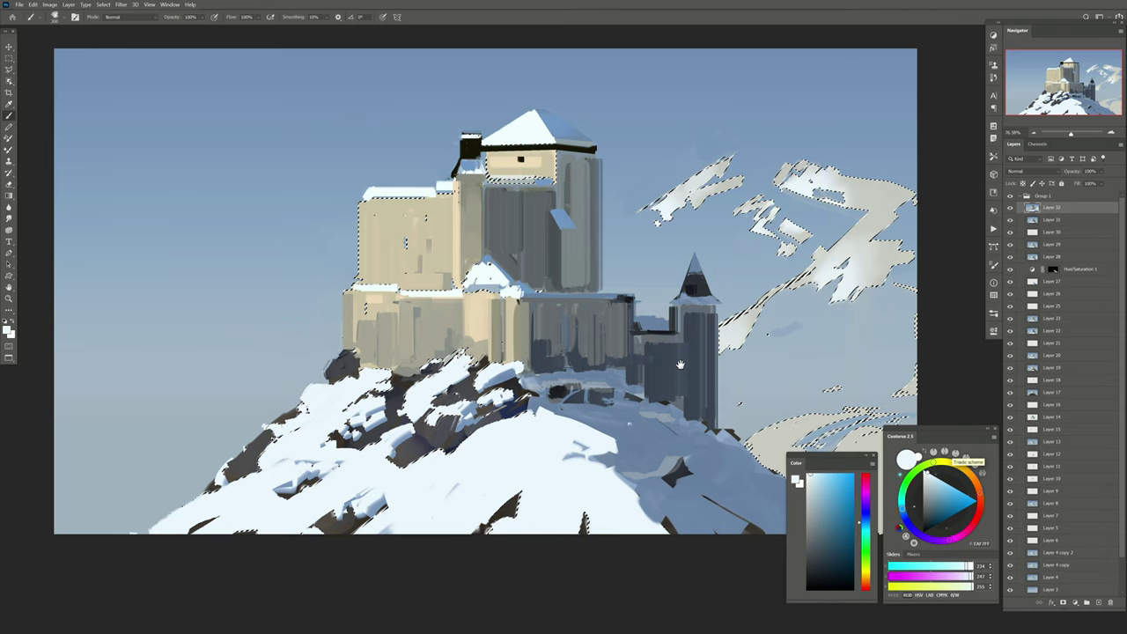
# Deselect and keep brightening the distant snow shapes with freehand strokes, then switch to the Eraser
pyautogui.hotkey('ctrl', 'd')
pyautogui.moveTo(872, 352); pyautogui.dragTo(775, 441)
pyautogui.moveTo(704, 282); pyautogui.dragTo(783, 224)
pyautogui.moveTo(643, 335); pyautogui.dragTo(819, 189)
pyautogui.moveTo(688, 370); pyautogui.dragTo(619, 302)
pyautogui.moveTo(696, 264)
pyautogui.mouseDown()
pyautogui.moveTo(793, 388)
pyautogui.moveTo(803, 193)
pyautogui.moveTo(731, 226)
pyautogui.mouseUp()
pyautogui.press('e')
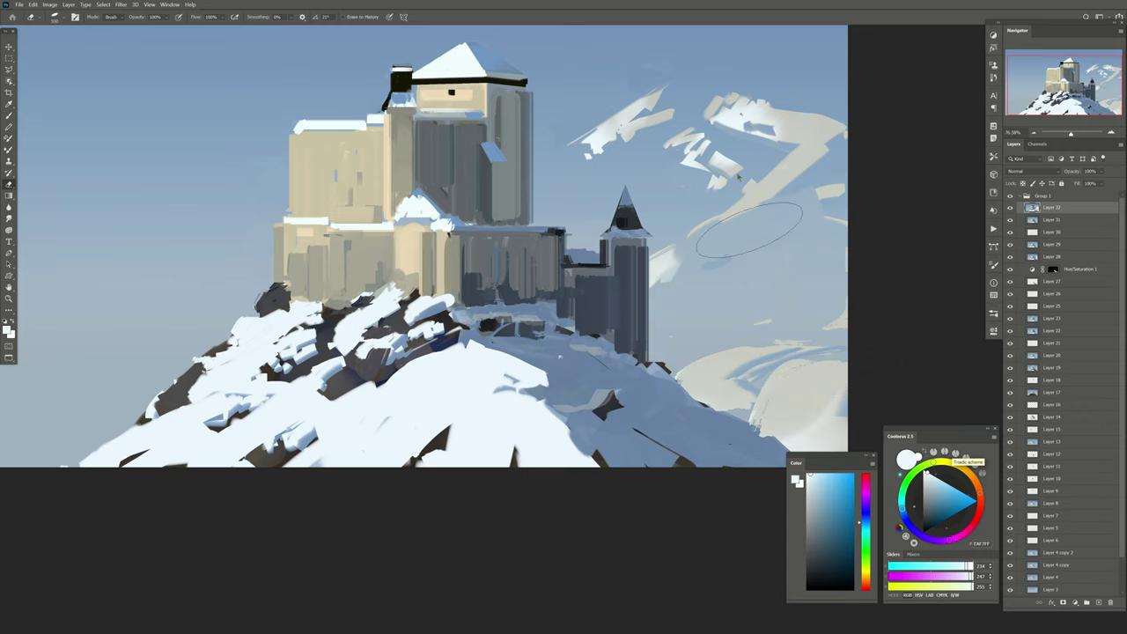
pyautogui.moveTo(340, 215)
pyautogui.mouseDown()
pyautogui.moveTo(415, 248)
pyautogui.moveTo(398, 273)
pyautogui.mouseUp()
# Outline the castle and snow with the polygonal lasso and copy them to a new layer
pyautogui.click(1088, 605)
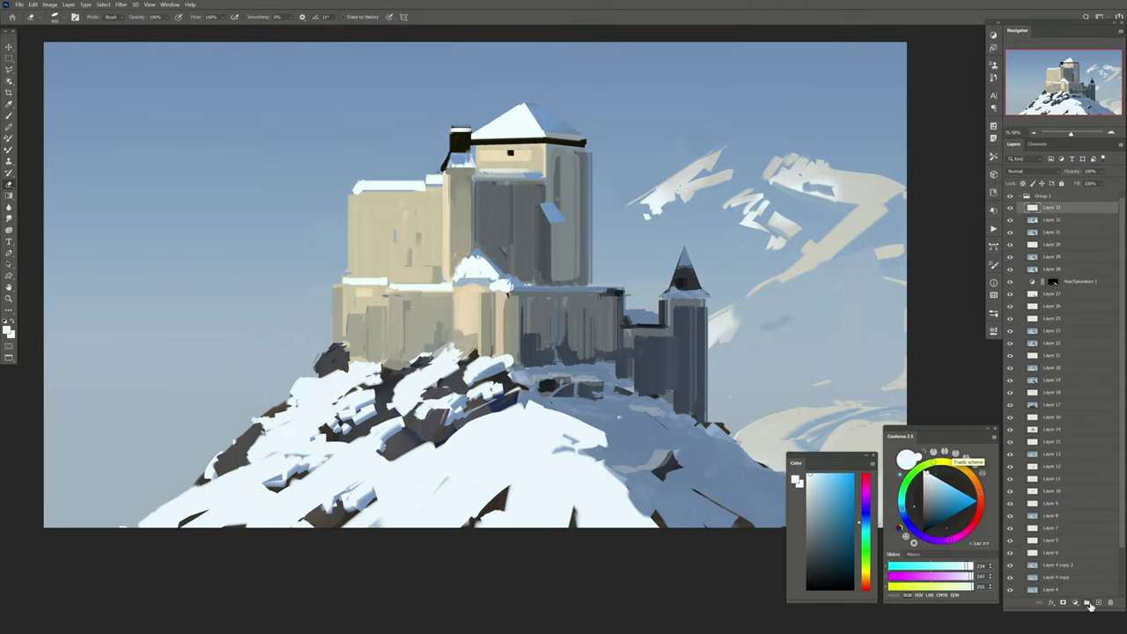
pyautogui.moveTo(380, 259); pyautogui.dragTo(388, 266)
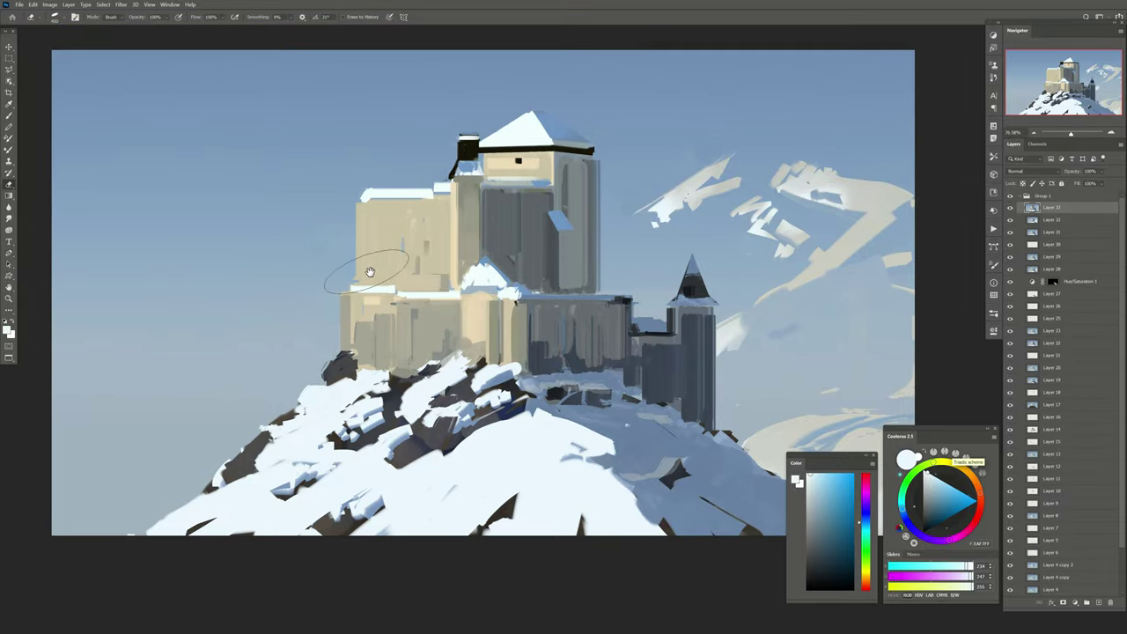
pyautogui.press('l')
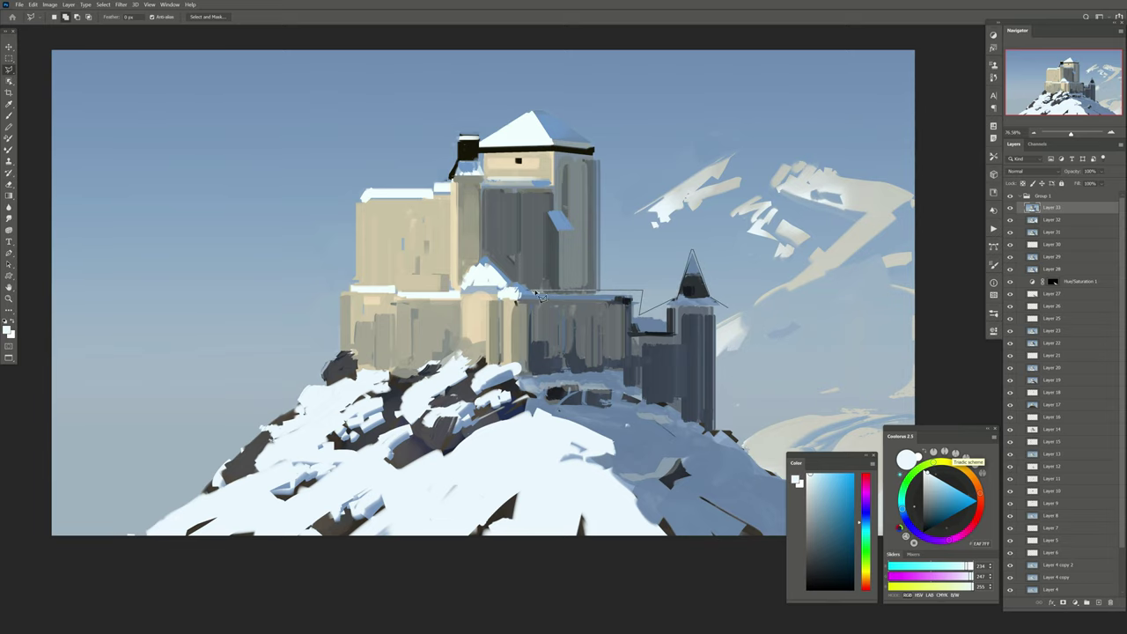
pyautogui.click(20, 524)
pyautogui.moveTo(528, 546); pyautogui.dragTo(313, 502)
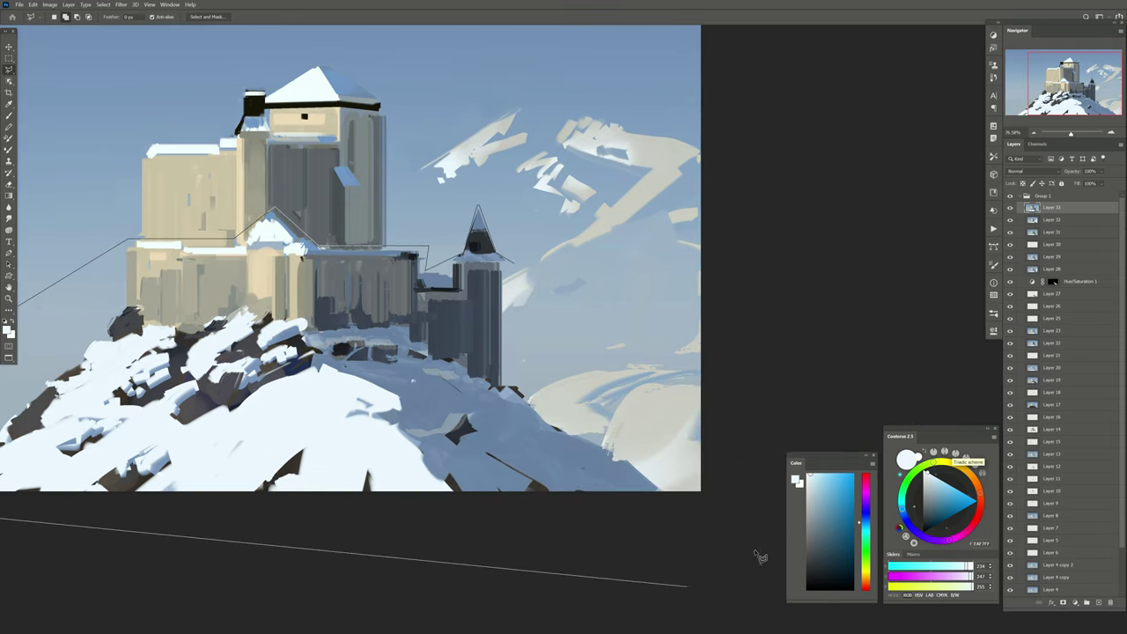
pyautogui.click(755, 529)
pyautogui.click(725, 302)
pyautogui.click(547, 300)
pyautogui.click(534, 269)
pyautogui.hotkey('ctrl', 'j')
# Move the copied castle layer upward
pyautogui.press('v')
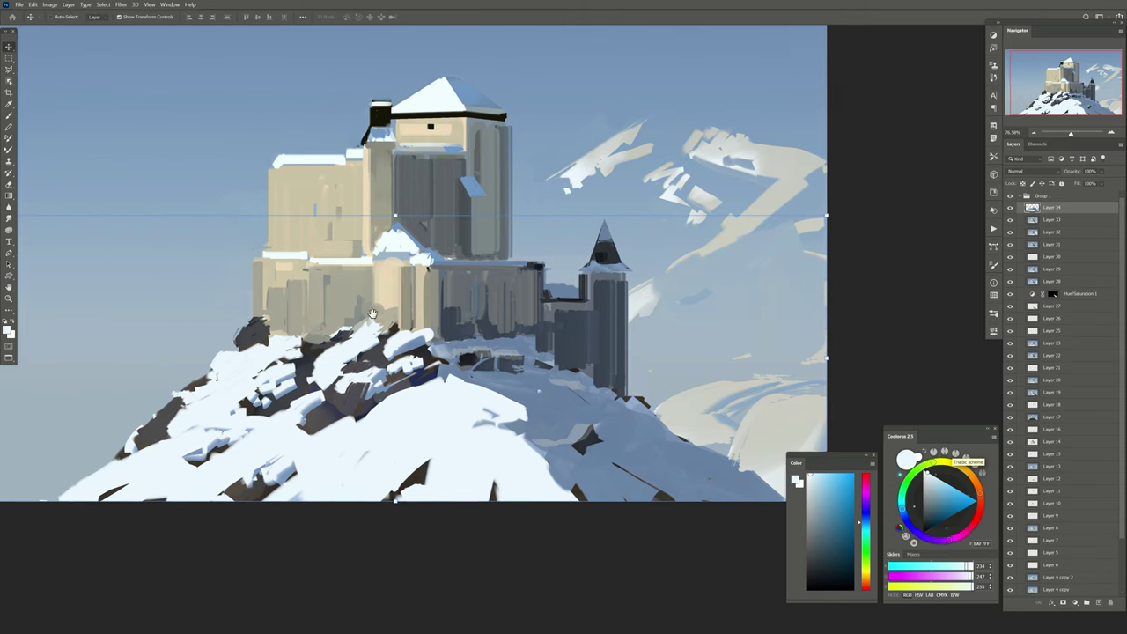
pyautogui.scroll(3, 247, 342)
pyautogui.moveTo(247, 341); pyautogui.dragTo(221, 314)
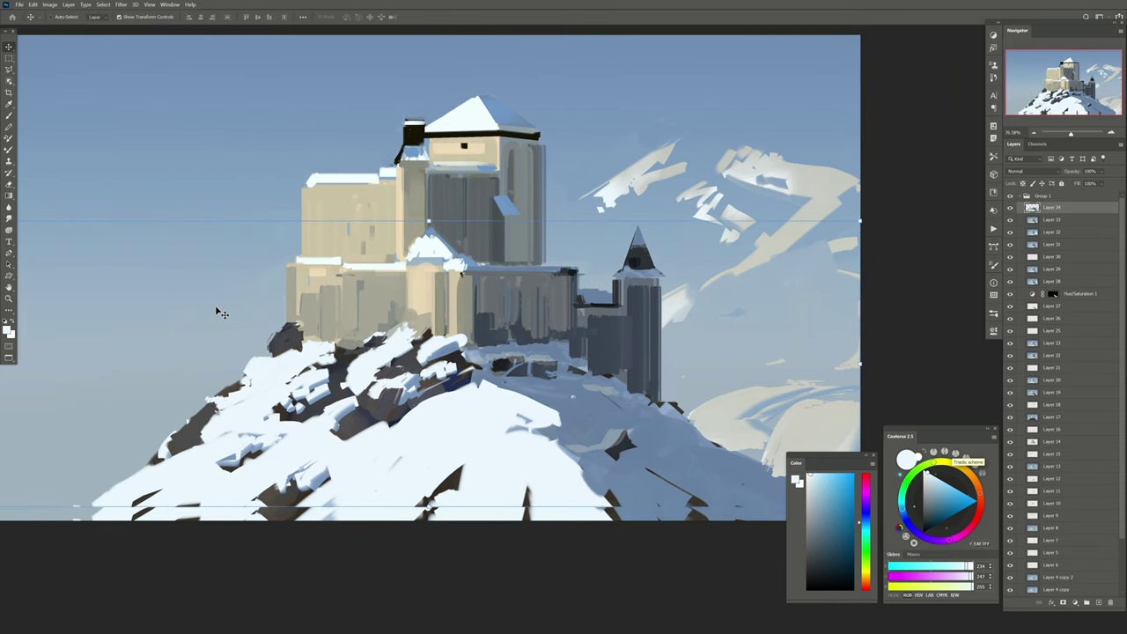
pyautogui.moveTo(307, 364)
pyautogui.mouseDown()
pyautogui.moveTo(440, 396)
pyautogui.moveTo(434, 367)
pyautogui.moveTo(387, 402)
pyautogui.mouseUp()
# Add a new layer set to Overlay blending
pyautogui.click(1098, 602)
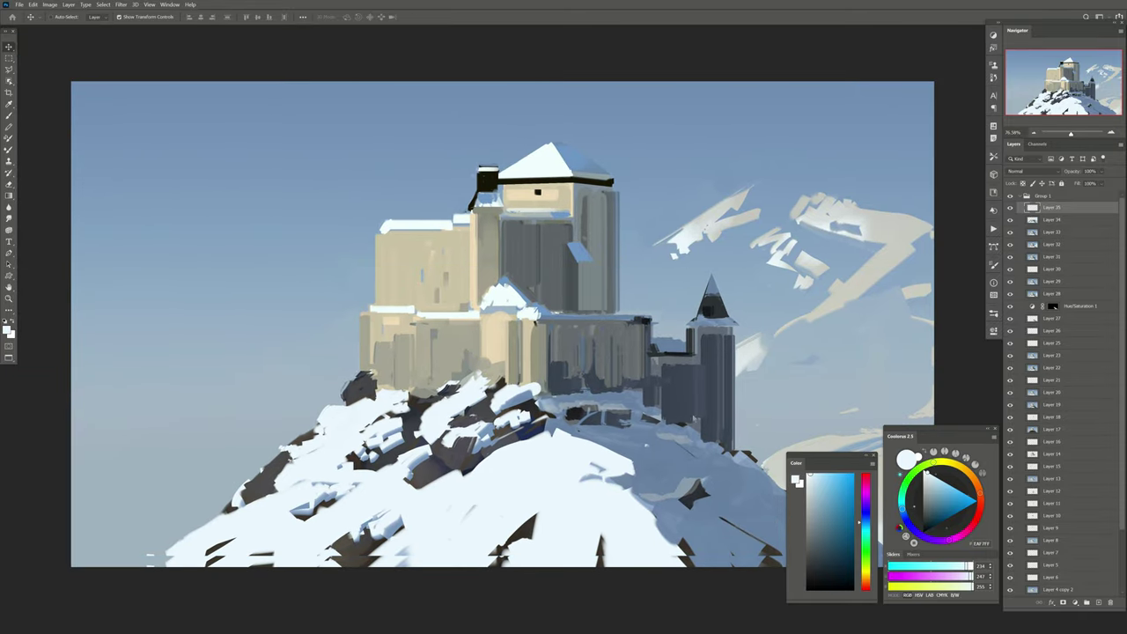
pyautogui.click(1026, 171)
pyautogui.click(1026, 264)
pyautogui.moveTo(417, 294); pyautogui.dragTo(387, 263)
# Free-transform Layer 34 slightly taller and upward, then return to the Overlay layer
pyautogui.hotkey('alt', '[')
pyautogui.hotkey('ctrl', 't')
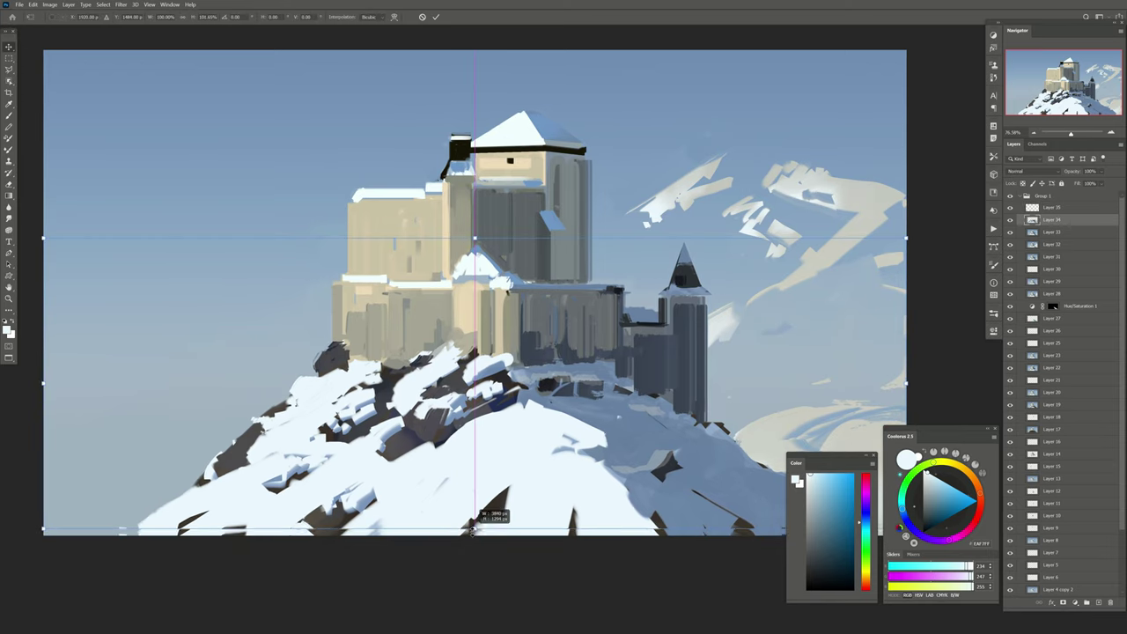
pyautogui.moveTo(468, 536); pyautogui.dragTo(465, 539)
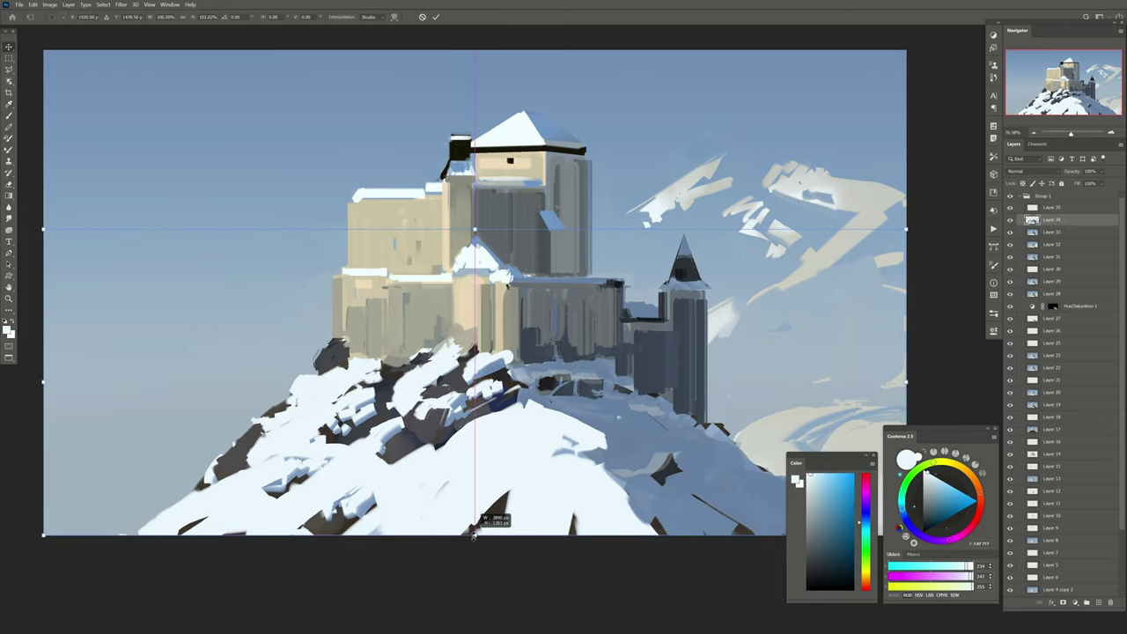
pyautogui.press('Return')
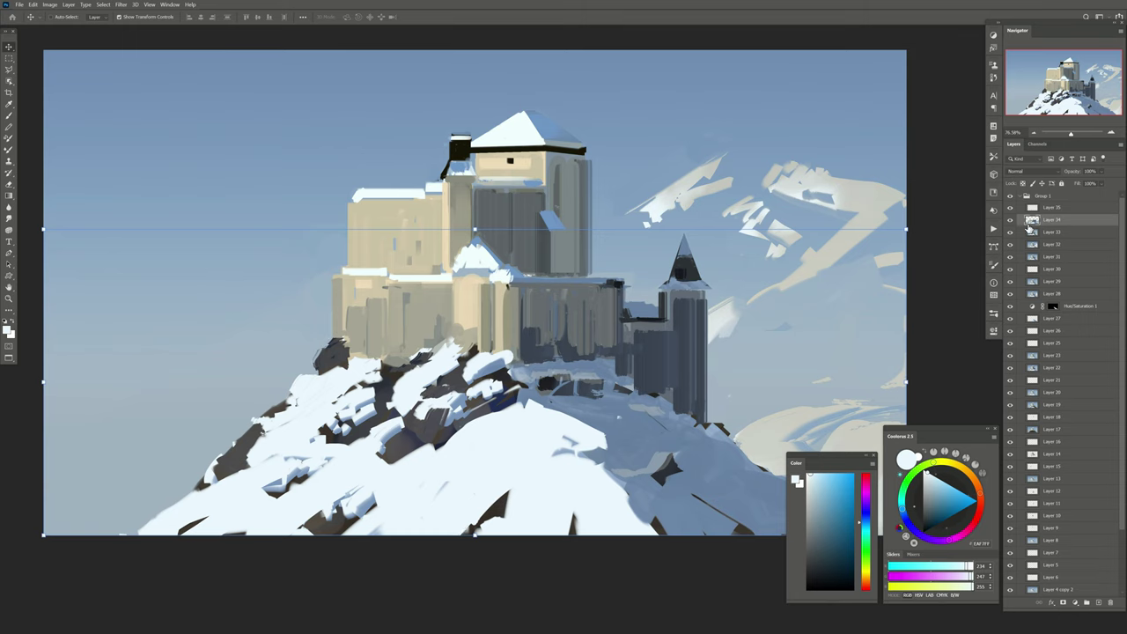
pyautogui.hotkey('alt', ']')
# Paint sampled warm cream light along the band below the roof and the castle wall
pyautogui.press('b')
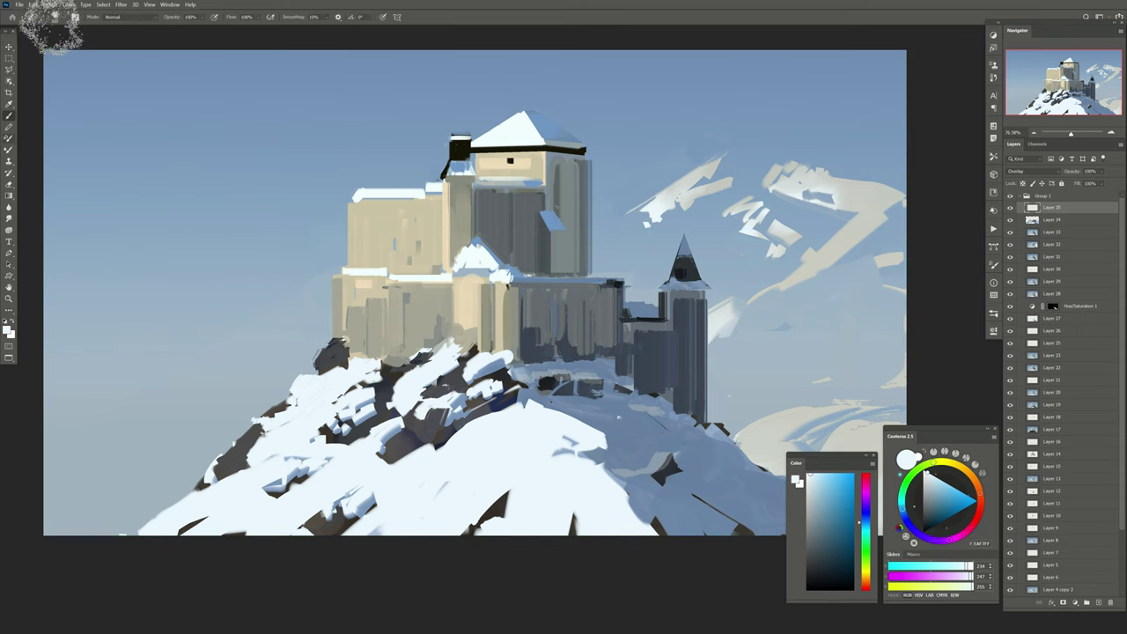
pyautogui.click(53, 17)
pyautogui.press('Escape')
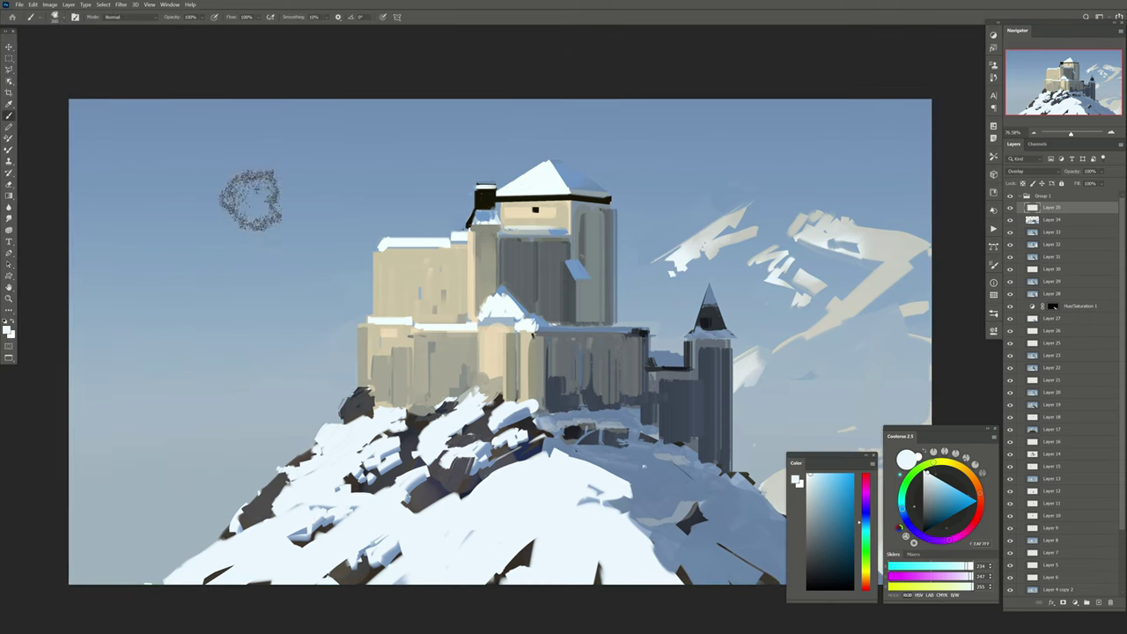
pyautogui.keyDown('alt'); pyautogui.click(557, 227); pyautogui.keyUp('alt')
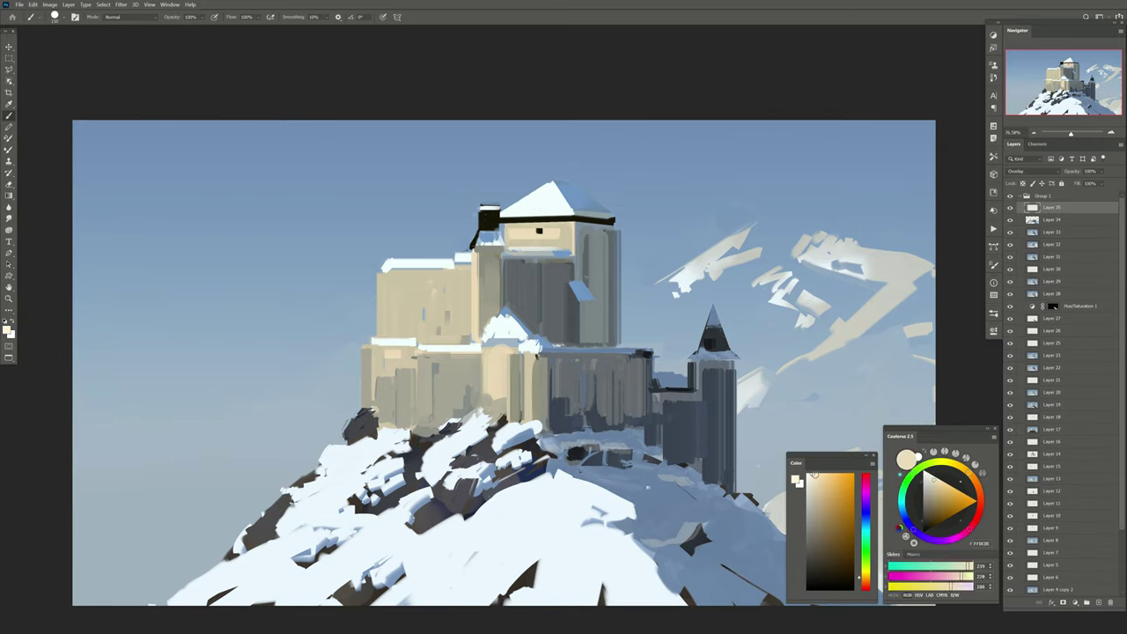
pyautogui.moveTo(492, 235); pyautogui.dragTo(559, 235)
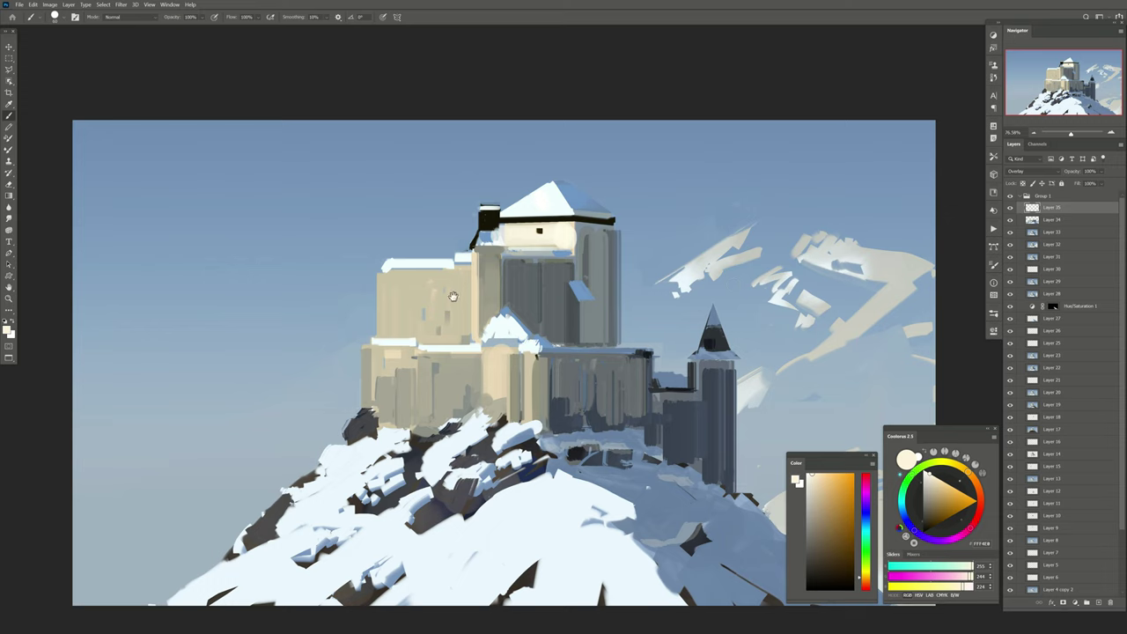
pyautogui.moveTo(452, 296); pyautogui.dragTo(462, 280)
pyautogui.moveTo(485, 244)
pyautogui.mouseDown()
pyautogui.moveTo(485, 324)
pyautogui.moveTo(507, 379)
pyautogui.moveTo(538, 403)
pyautogui.mouseUp()
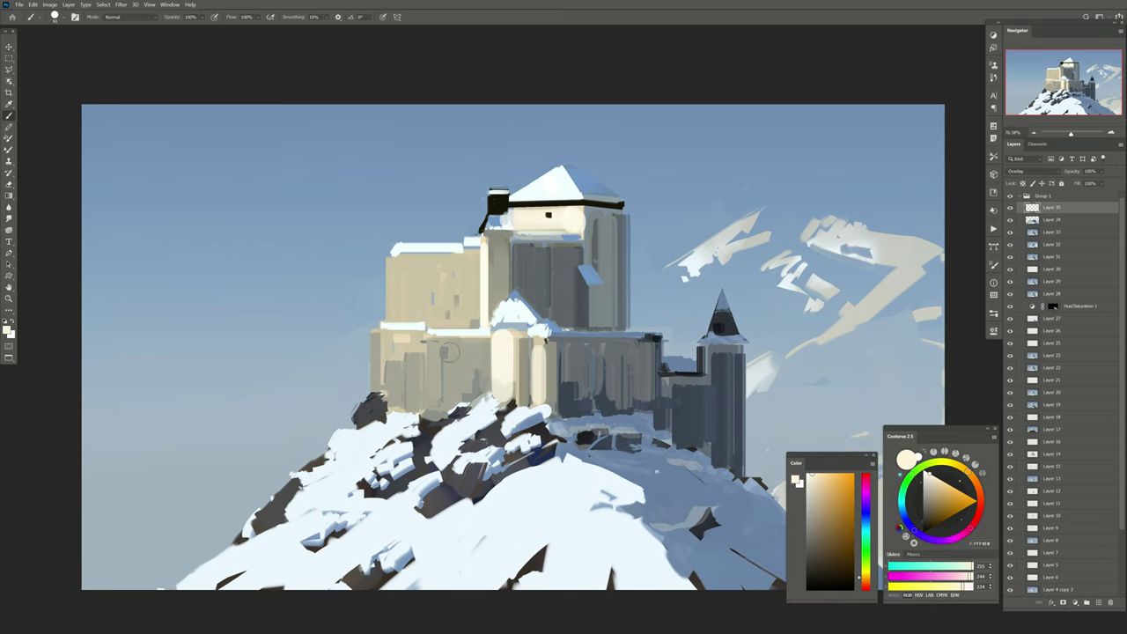
# Light the left front tower in cream, lower the layer's opacity, and add Layer 36
pyautogui.moveTo(397, 342); pyautogui.dragTo(398, 406)
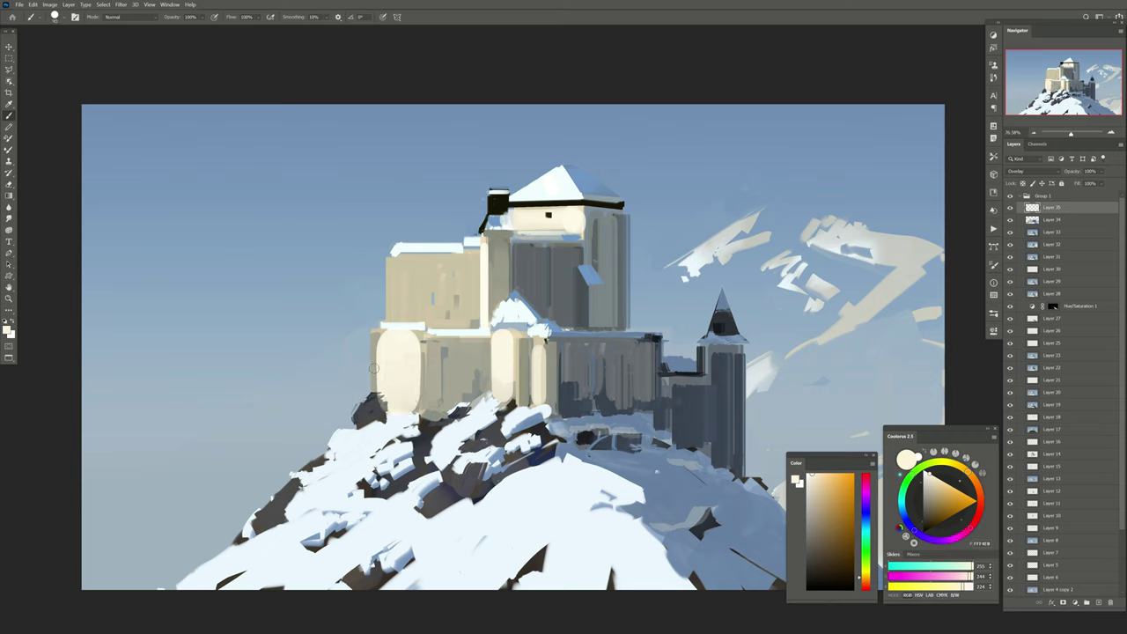
pyautogui.moveTo(374, 334); pyautogui.dragTo(371, 388)
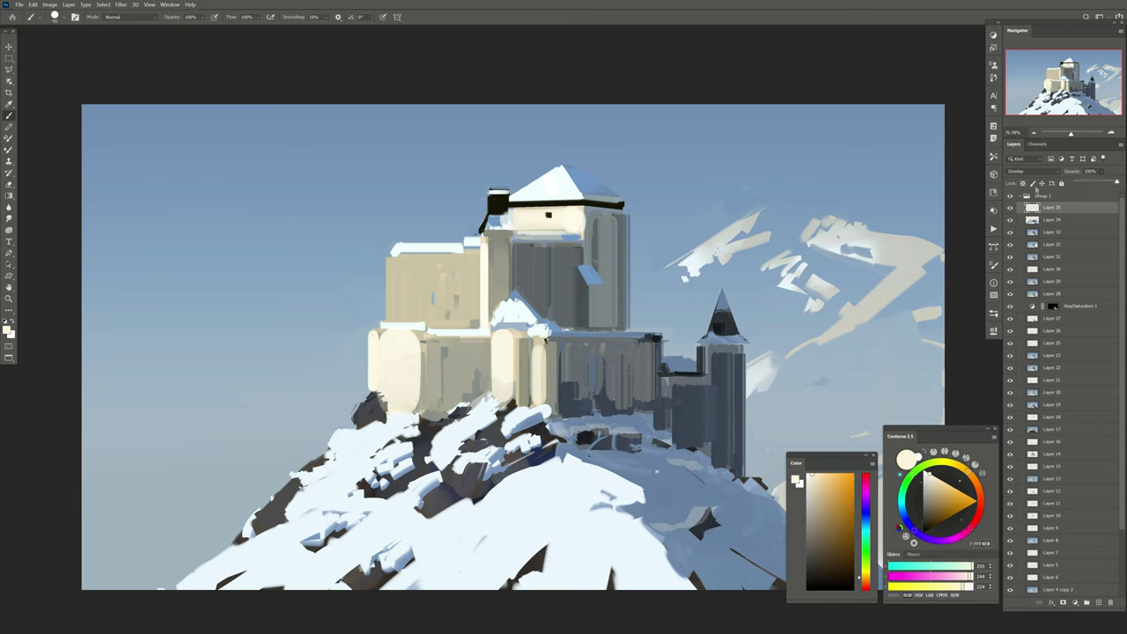
pyautogui.moveTo(1107, 184); pyautogui.dragTo(1100, 186)
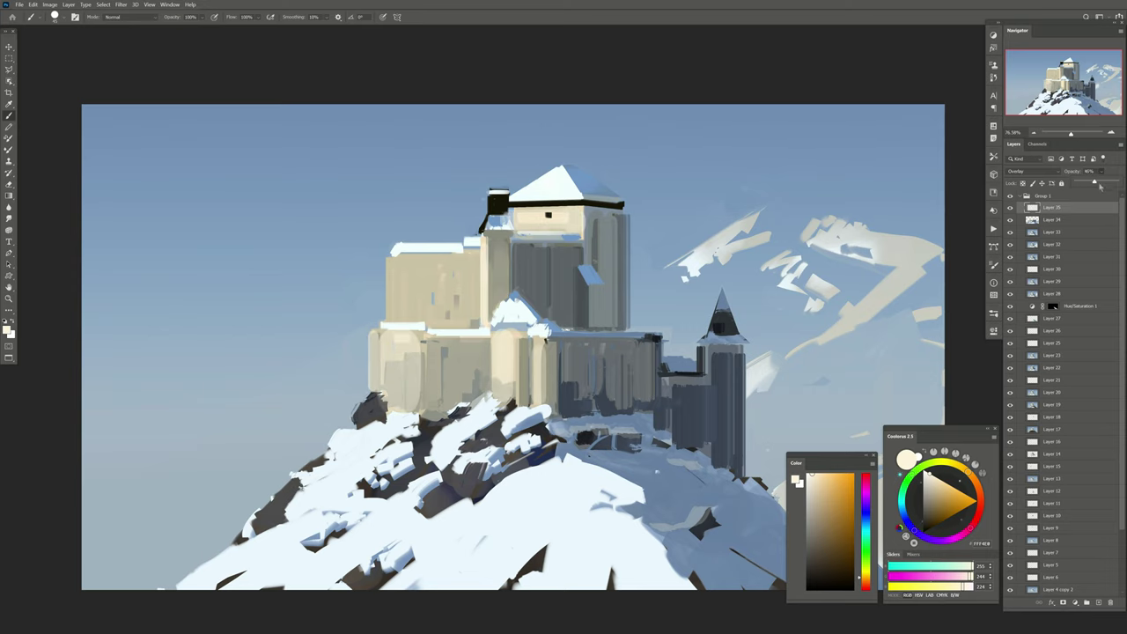
pyautogui.click(1096, 603)
# Sample blue-grey from the shaded wall, set the layer to Darken, and add another layer
pyautogui.moveTo(567, 318); pyautogui.dragTo(531, 286)
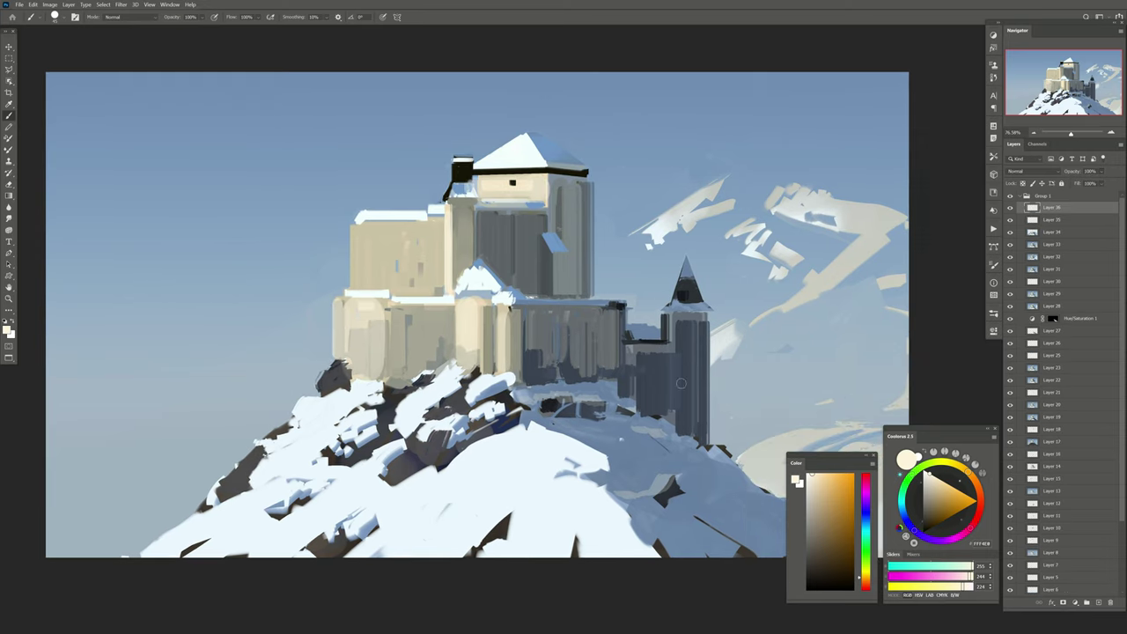
pyautogui.keyDown('alt'); pyautogui.click(617, 377); pyautogui.keyUp('alt')
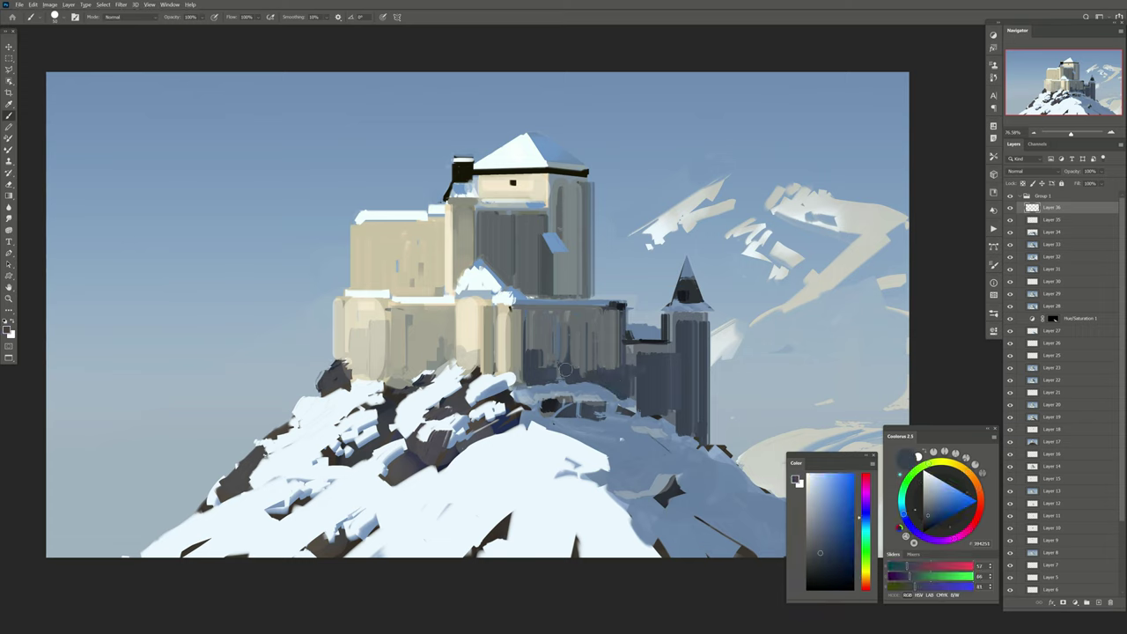
pyautogui.keyDown('alt'); pyautogui.click(612, 373); pyautogui.keyUp('alt')
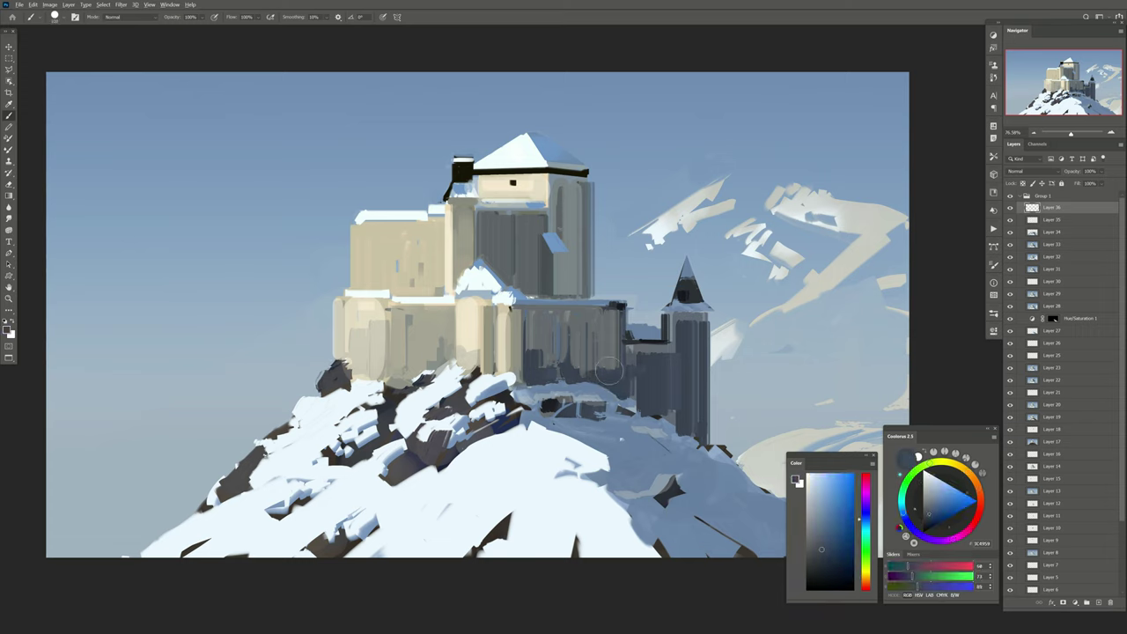
pyautogui.keyDown('alt'); pyautogui.click(601, 353); pyautogui.keyUp('alt')
pyautogui.keyDown('alt'); pyautogui.click(538, 352); pyautogui.keyUp('alt')
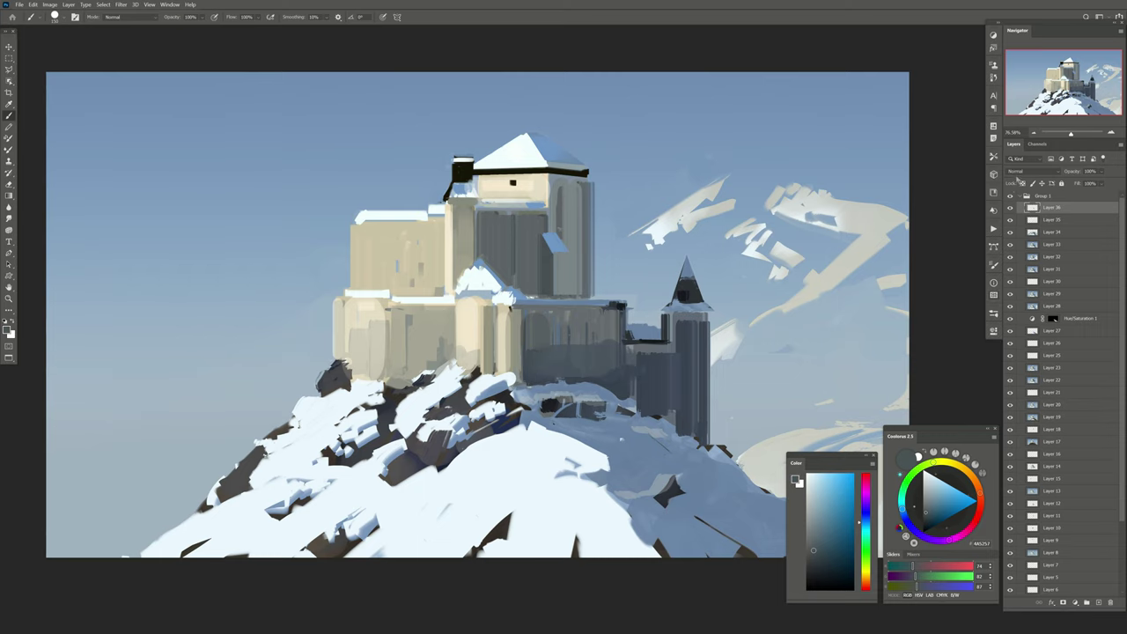
pyautogui.click(1012, 208)
pyautogui.click(1099, 603)
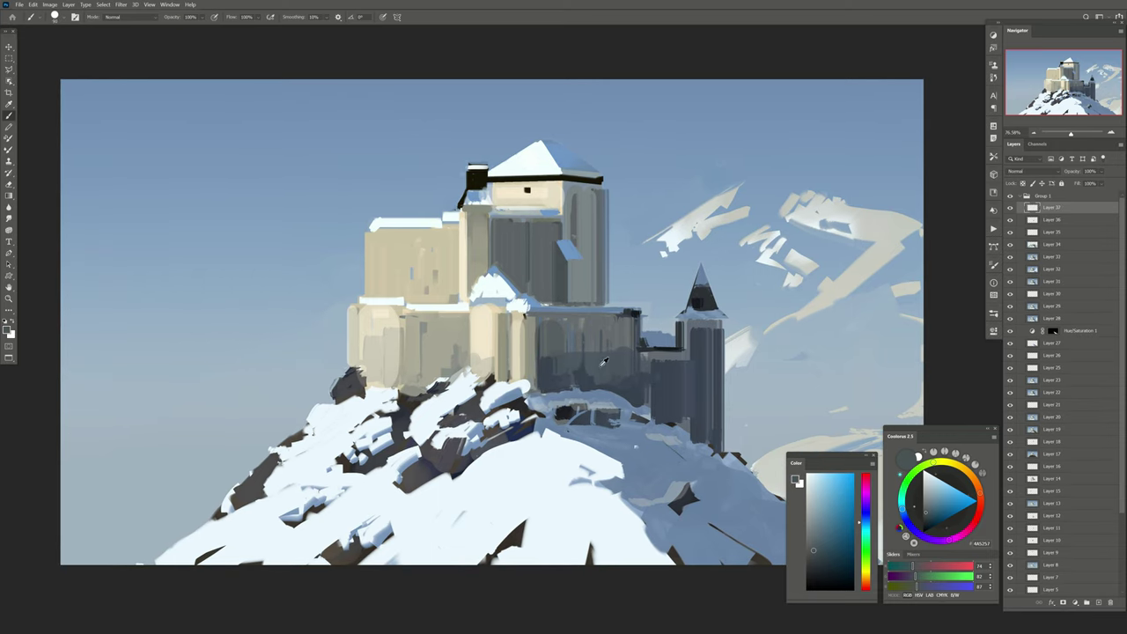
# Paint a dark blue-grey vertical shadow on the castle wall at about 57% opacity
pyautogui.keyDown('alt'); pyautogui.click(577, 289); pyautogui.keyUp('alt')
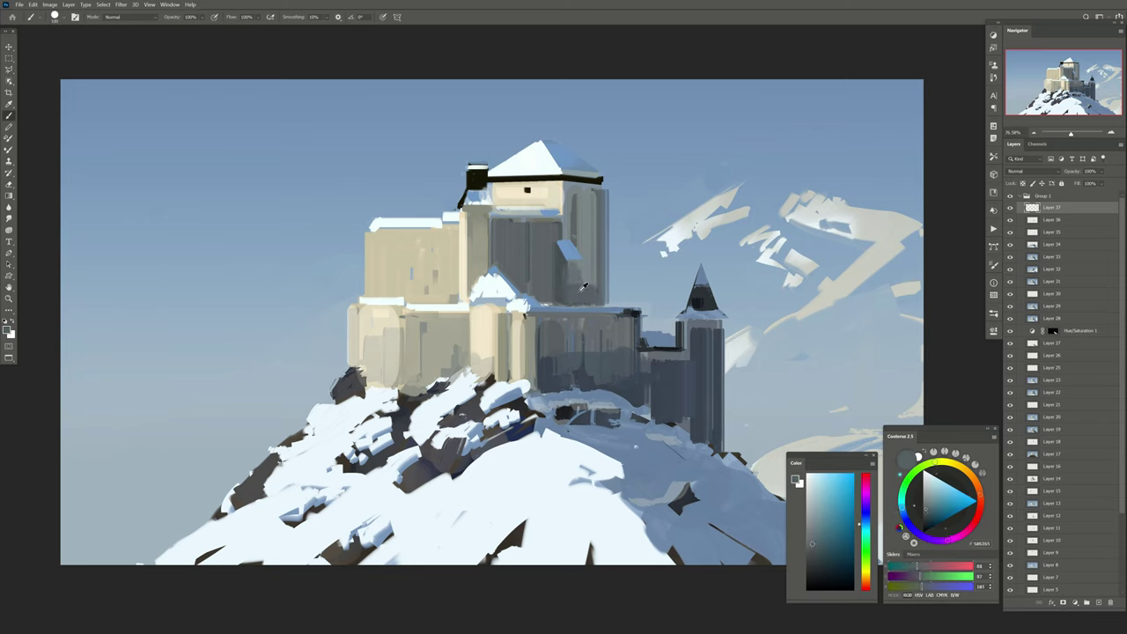
pyautogui.moveTo(588, 292); pyautogui.dragTo(594, 201)
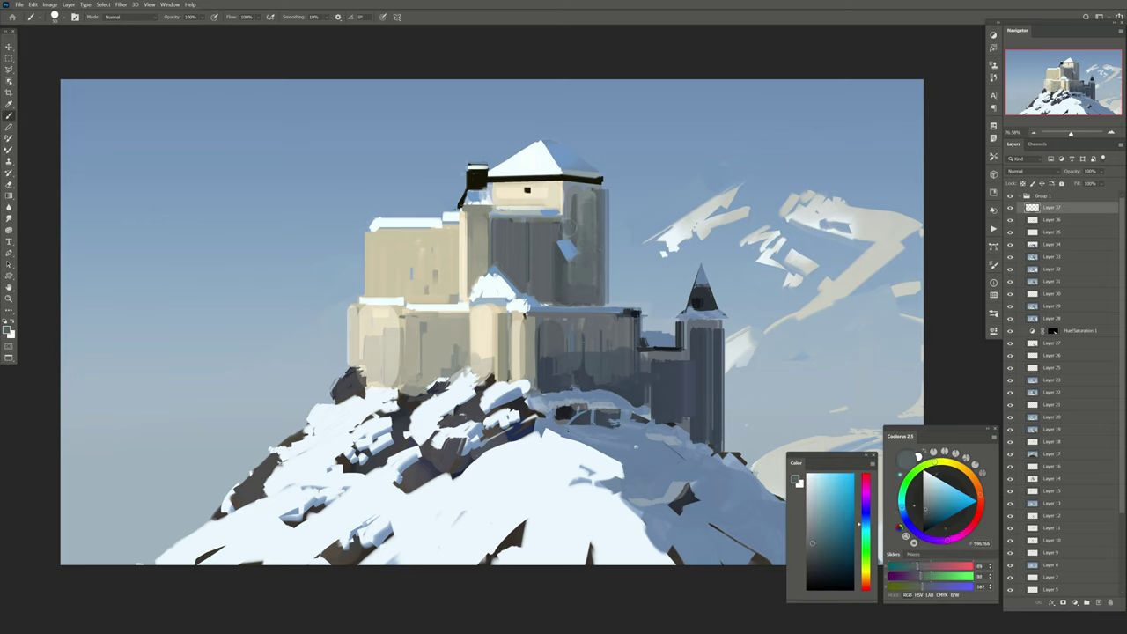
pyautogui.keyDown('alt'); pyautogui.click(569, 250); pyautogui.keyUp('alt')
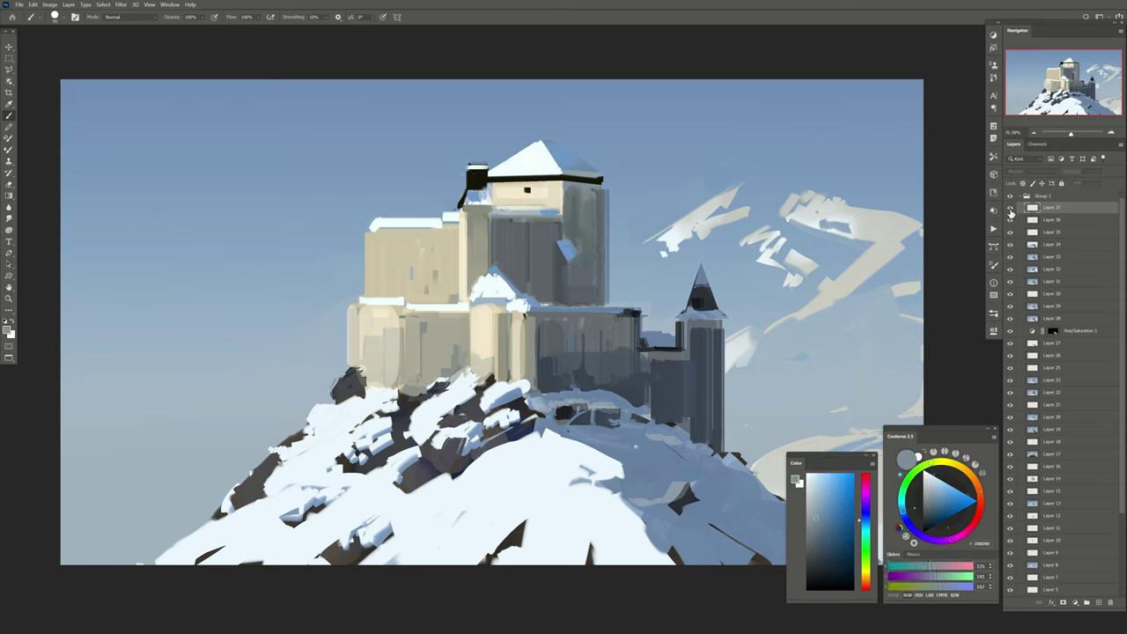
pyautogui.scroll(-2, 1023, 175)
pyautogui.moveTo(1076, 182); pyautogui.dragTo(1100, 182)
pyautogui.click(1098, 603)
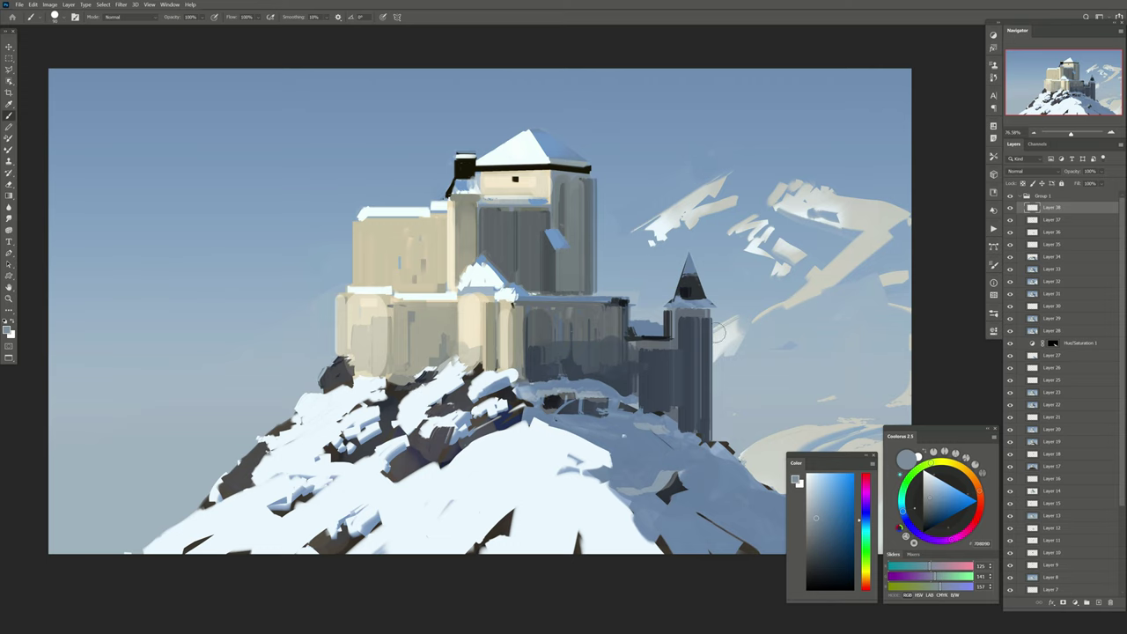
# Sample the sky blue and add another new layer
pyautogui.scroll(1, 718, 332)
pyautogui.keyDown('alt'); pyautogui.click(628, 247); pyautogui.keyUp('alt')
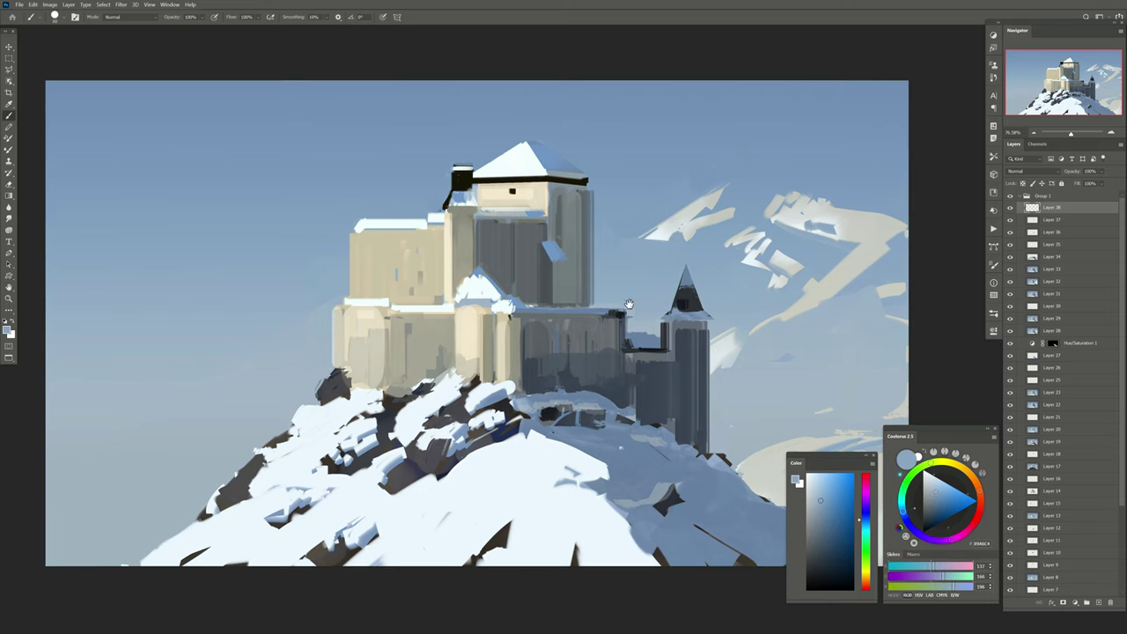
pyautogui.click(1098, 602)
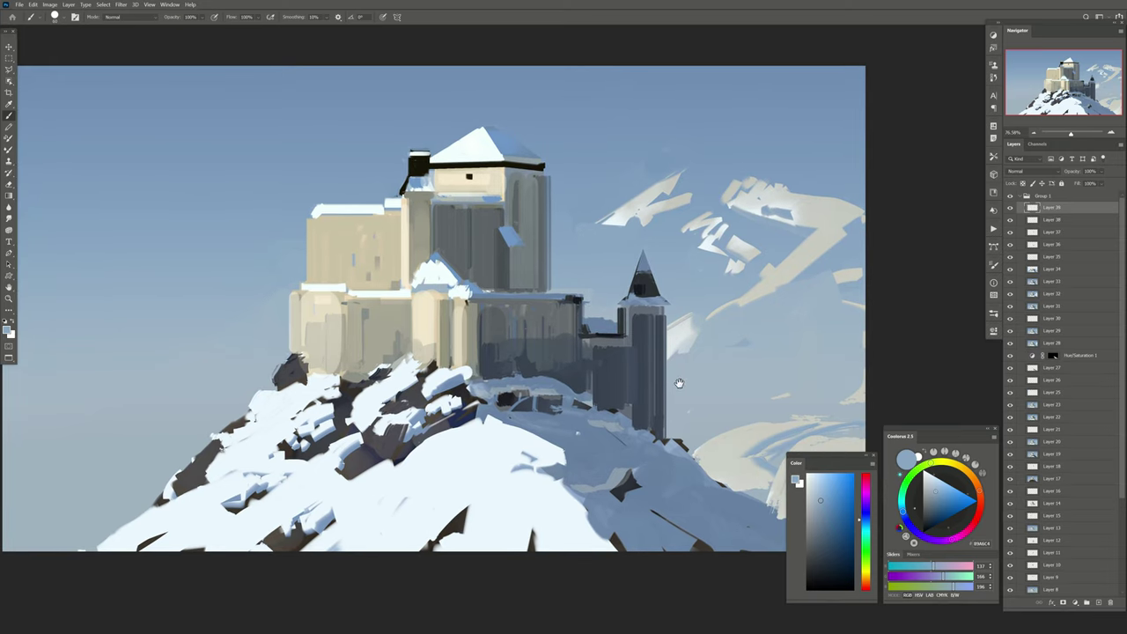
# Paint soft light grey haze strokes over the mountains right of the tower
pyautogui.keyDown('alt'); pyautogui.click(717, 433); pyautogui.keyUp('alt')
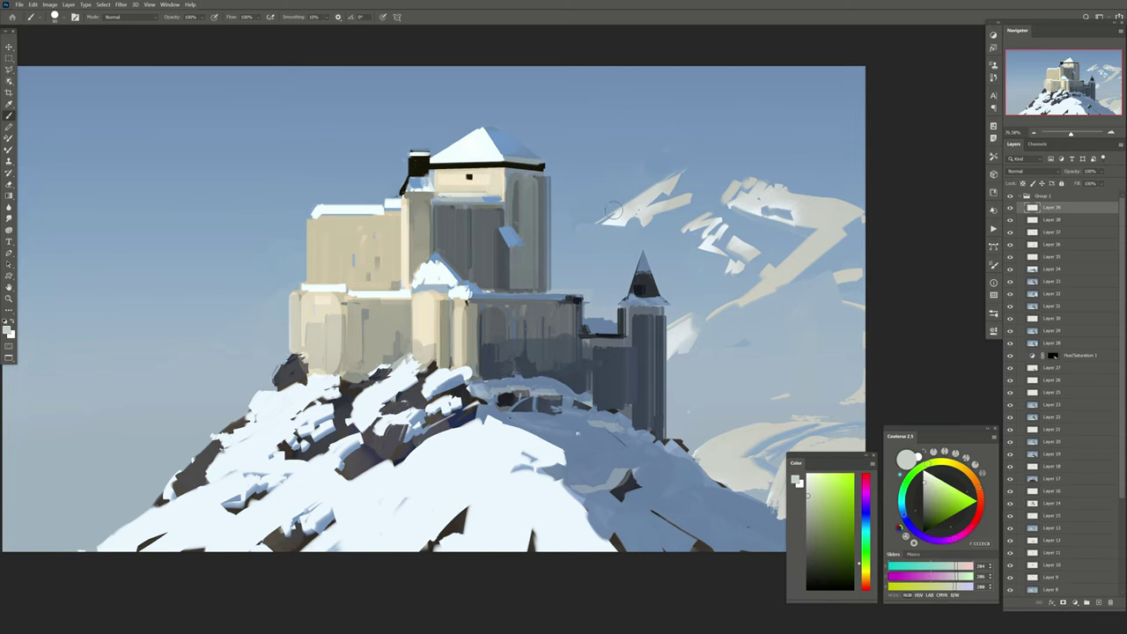
pyautogui.moveTo(598, 252)
pyautogui.mouseDown()
pyautogui.moveTo(661, 221)
pyautogui.moveTo(749, 317)
pyautogui.mouseUp()
pyautogui.hotkey('ctrl', '-')
pyautogui.hotkey('ctrl', '+')
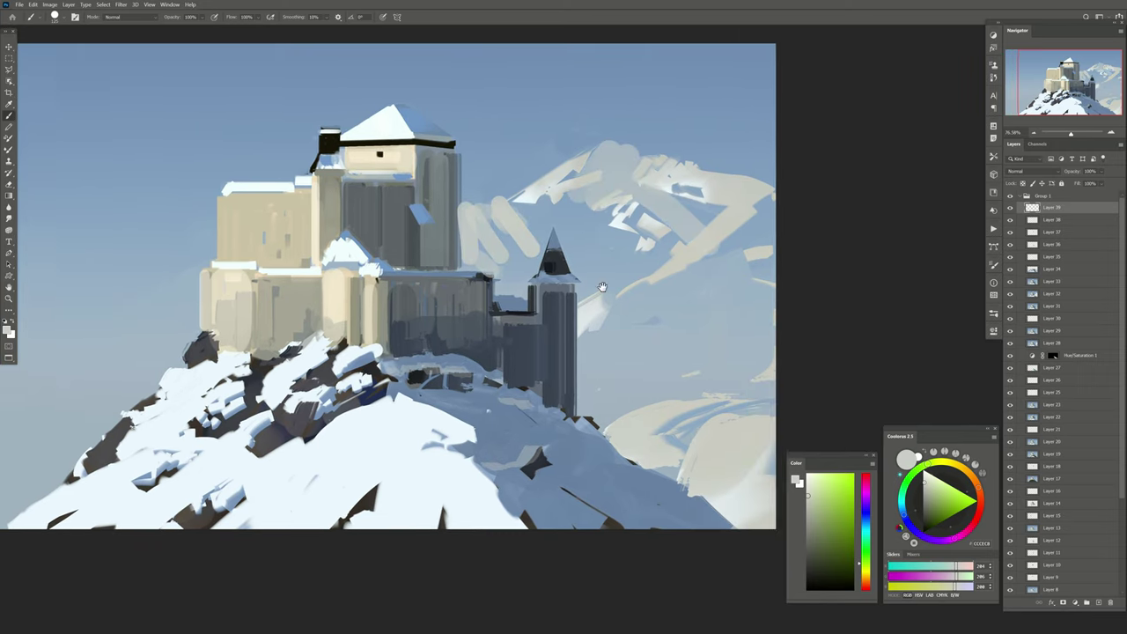
pyautogui.moveTo(602, 287); pyautogui.dragTo(592, 277)
pyautogui.moveTo(687, 236)
pyautogui.mouseDown()
pyautogui.moveTo(607, 299)
pyautogui.moveTo(585, 364)
pyautogui.mouseUp()
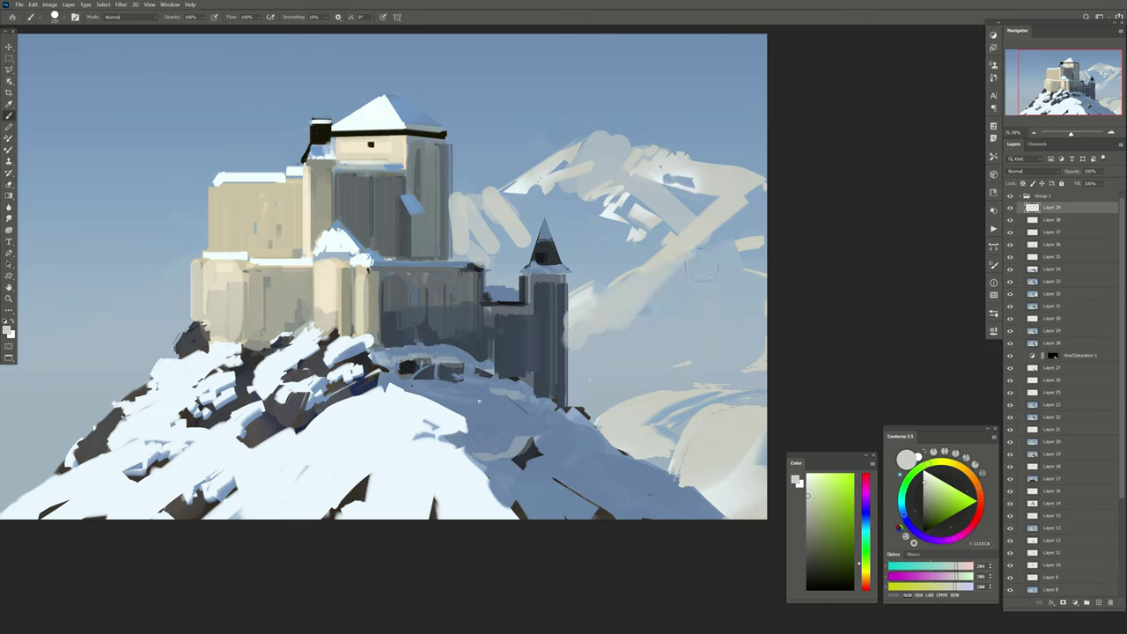
pyautogui.moveTo(717, 236)
pyautogui.mouseDown()
pyautogui.moveTo(702, 360)
pyautogui.moveTo(617, 401)
pyautogui.mouseUp()
# Set the haze layer to Lighten blending and zoom in on the castle
pyautogui.click(1022, 170)
pyautogui.click(1026, 222)
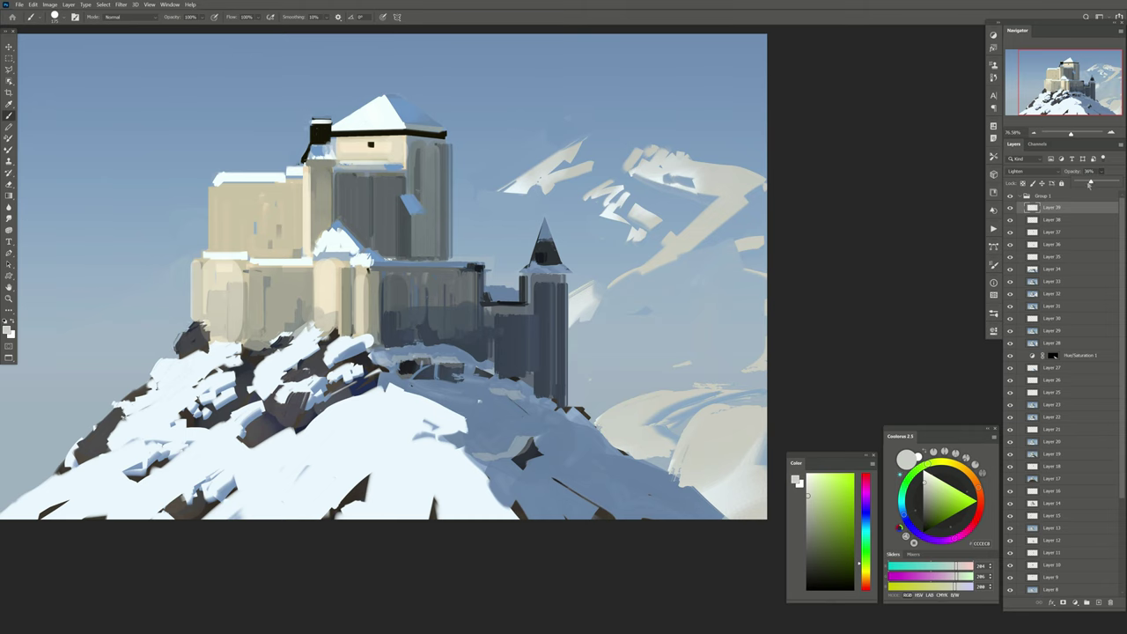
pyautogui.scroll(1, 338, 293)
pyautogui.moveTo(338, 293); pyautogui.dragTo(394, 297)
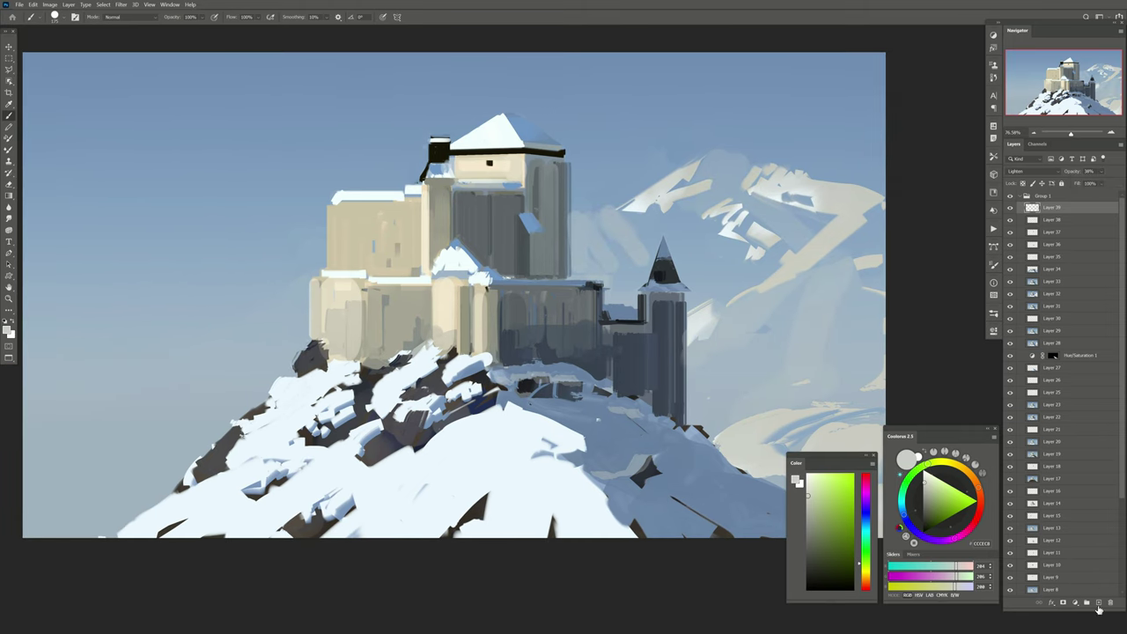
# On a new layer, Color Range-select the beige walls and paint warm orange on the upper-left wall
pyautogui.click(1098, 606)
pyautogui.click(104, 4)
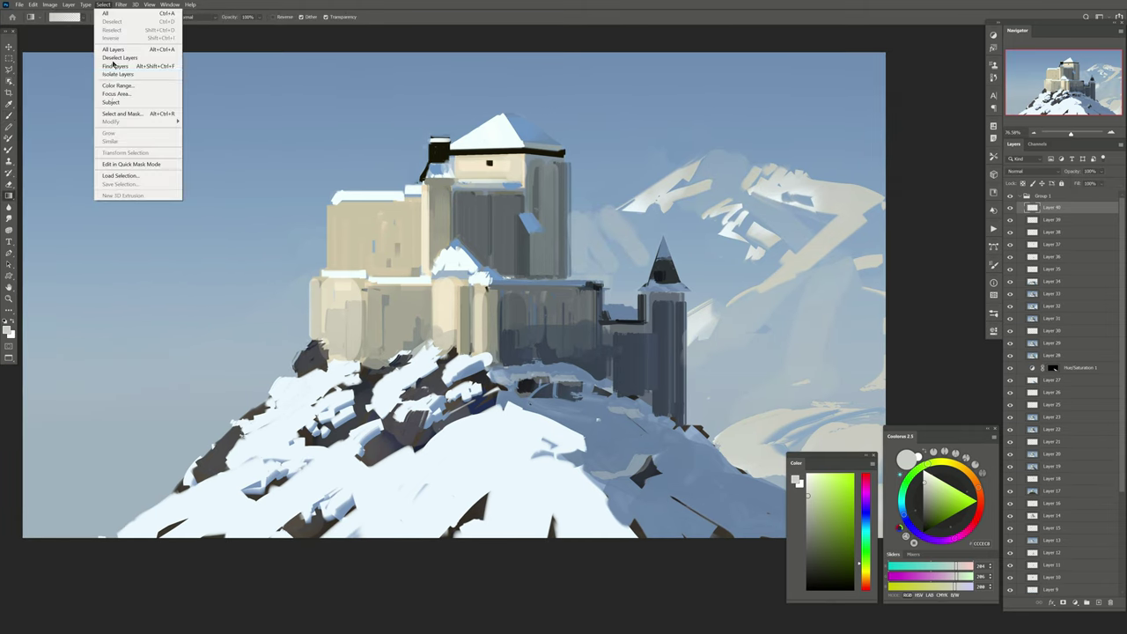
pyautogui.click(124, 95)
pyautogui.click(370, 229)
pyautogui.press('Return')
pyautogui.press('g')
pyautogui.press('b')
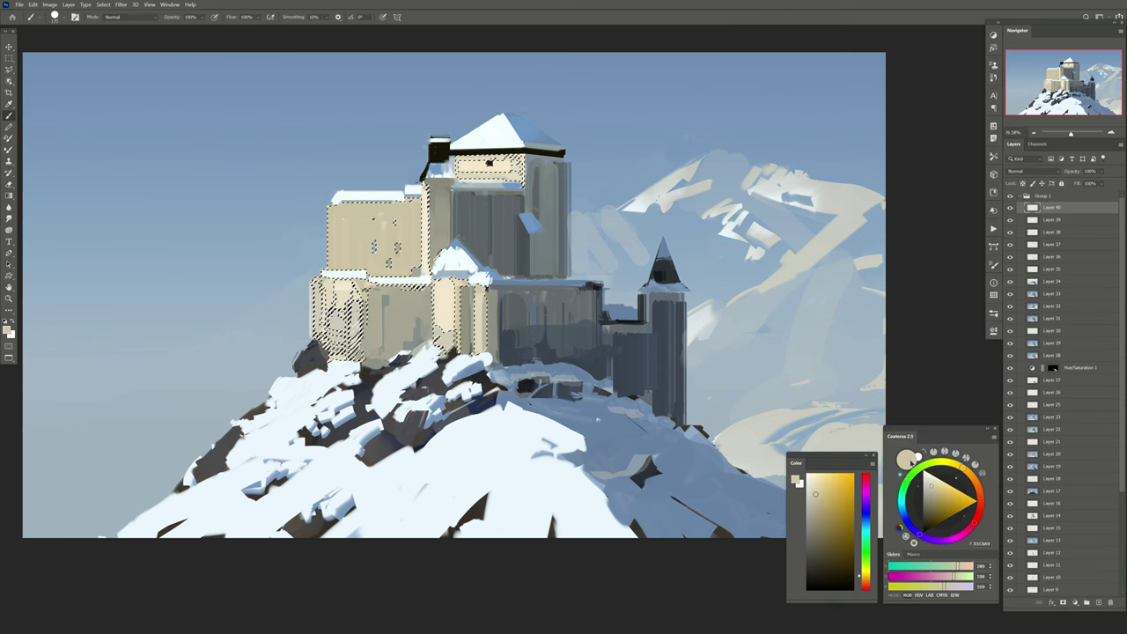
pyautogui.click(829, 487)
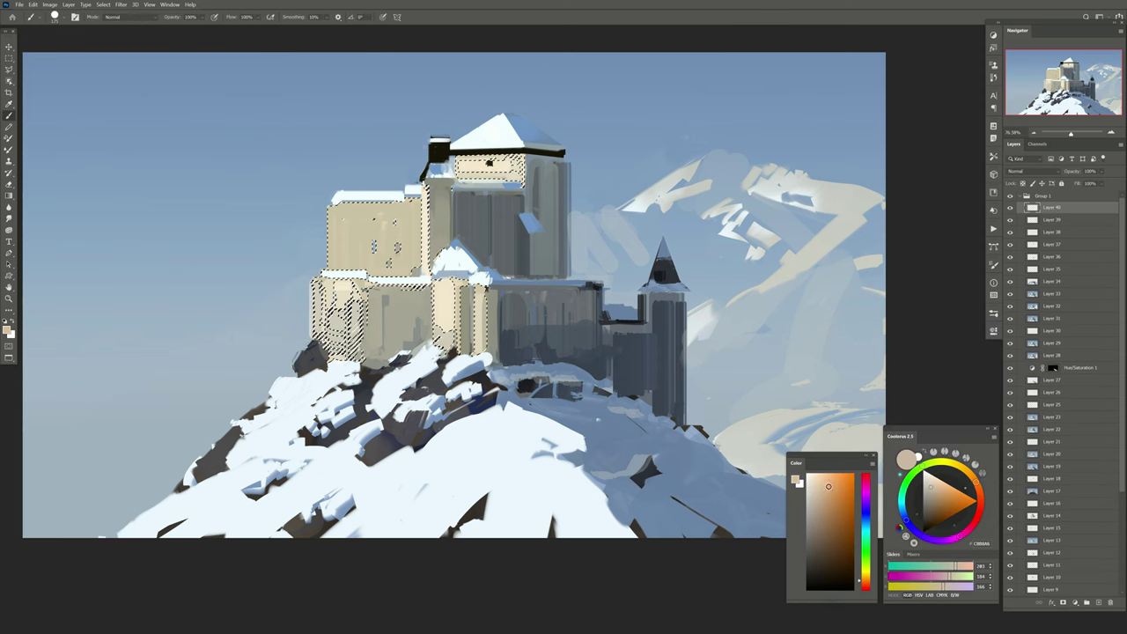
pyautogui.moveTo(326, 220); pyautogui.dragTo(377, 275)
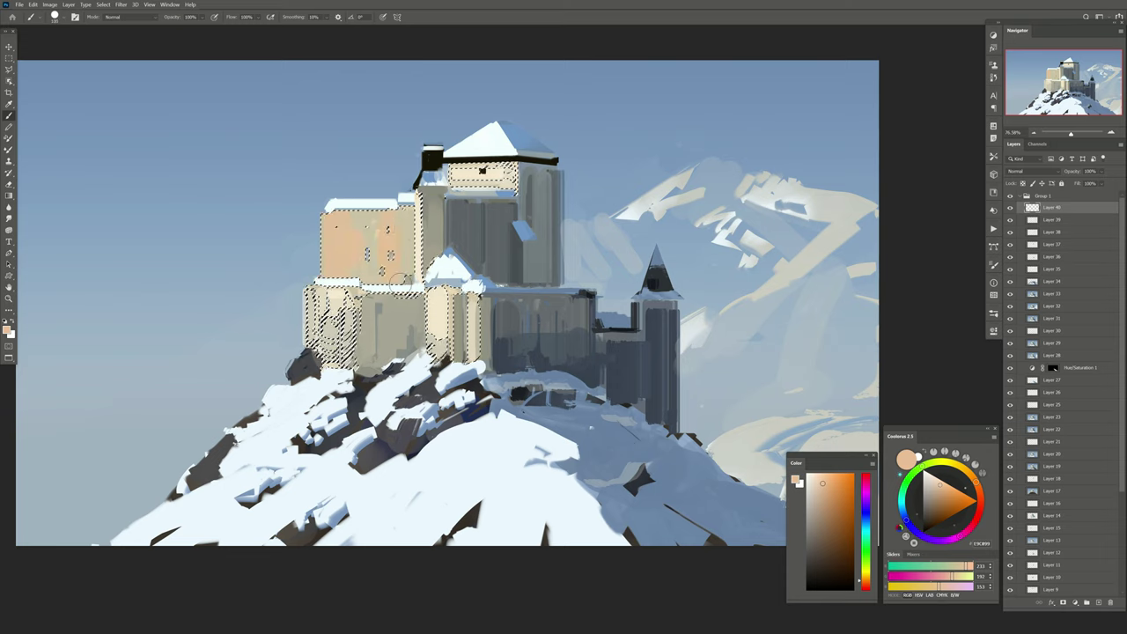
pyautogui.press(']')
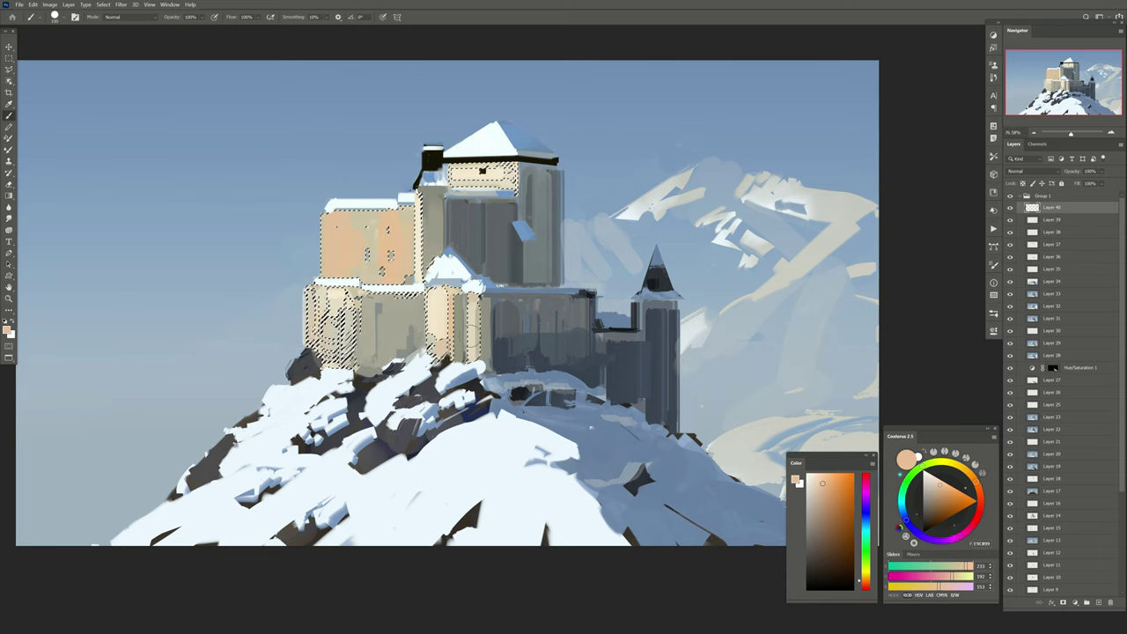
pyautogui.hotkey('ctrl', 'd')
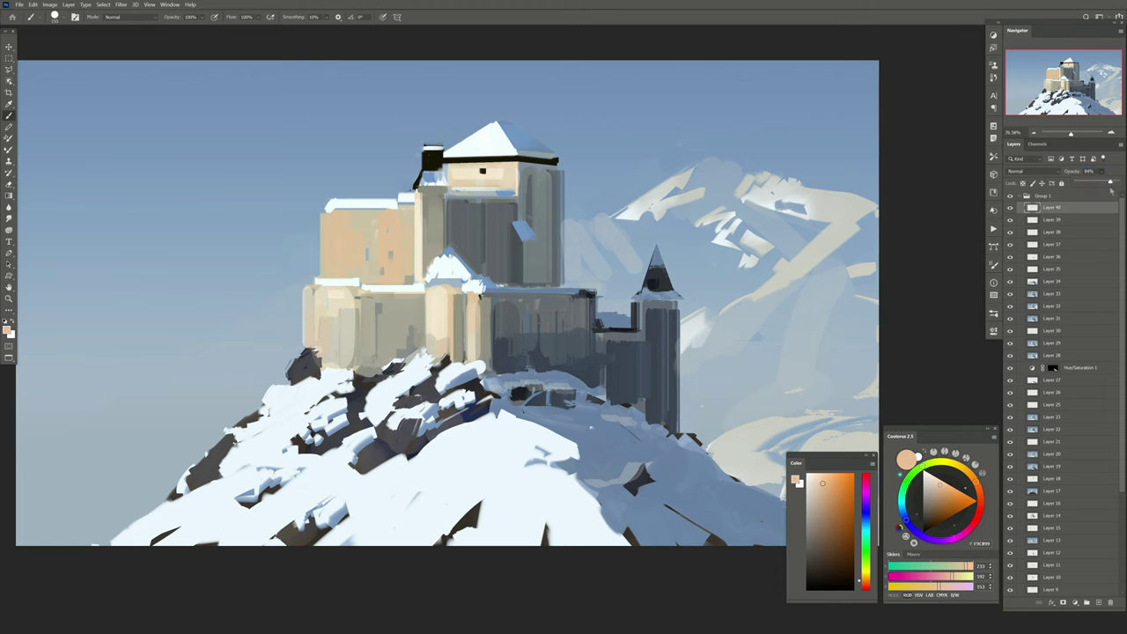
# On another new layer, Color Range-select the dark grey walls and paint light blue into the tower walls and windows
pyautogui.click(1098, 603)
pyautogui.click(103, 5)
pyautogui.click(119, 104)
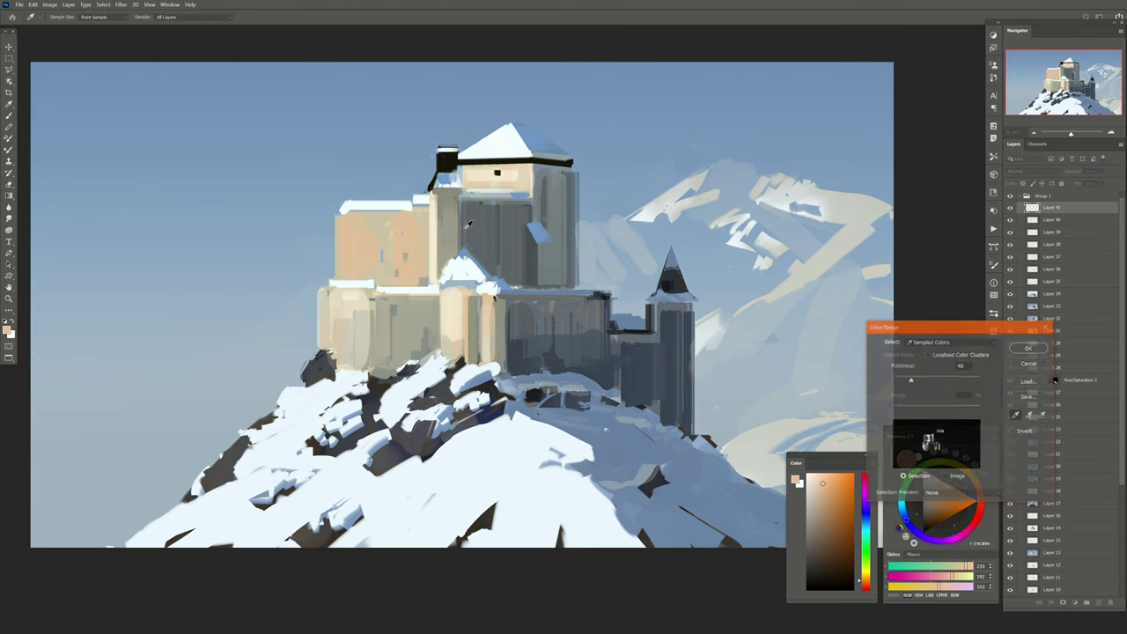
pyautogui.click(515, 228)
pyautogui.press('Return')
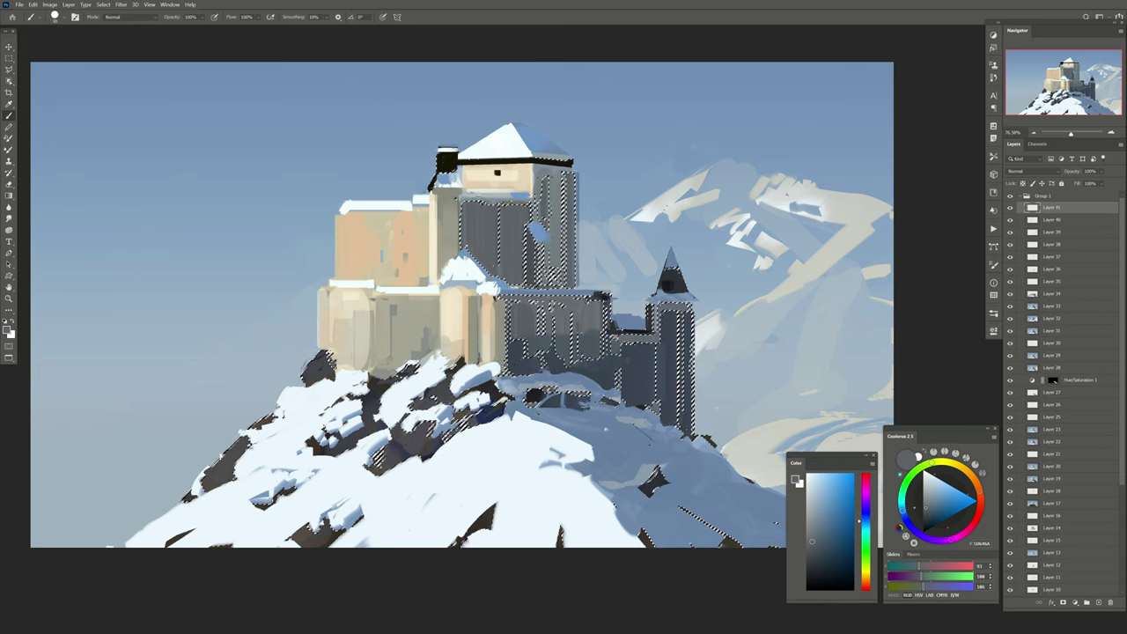
pyautogui.keyDown('alt'); pyautogui.click(537, 231); pyautogui.keyUp('alt')
pyautogui.moveTo(513, 221); pyautogui.dragTo(514, 269)
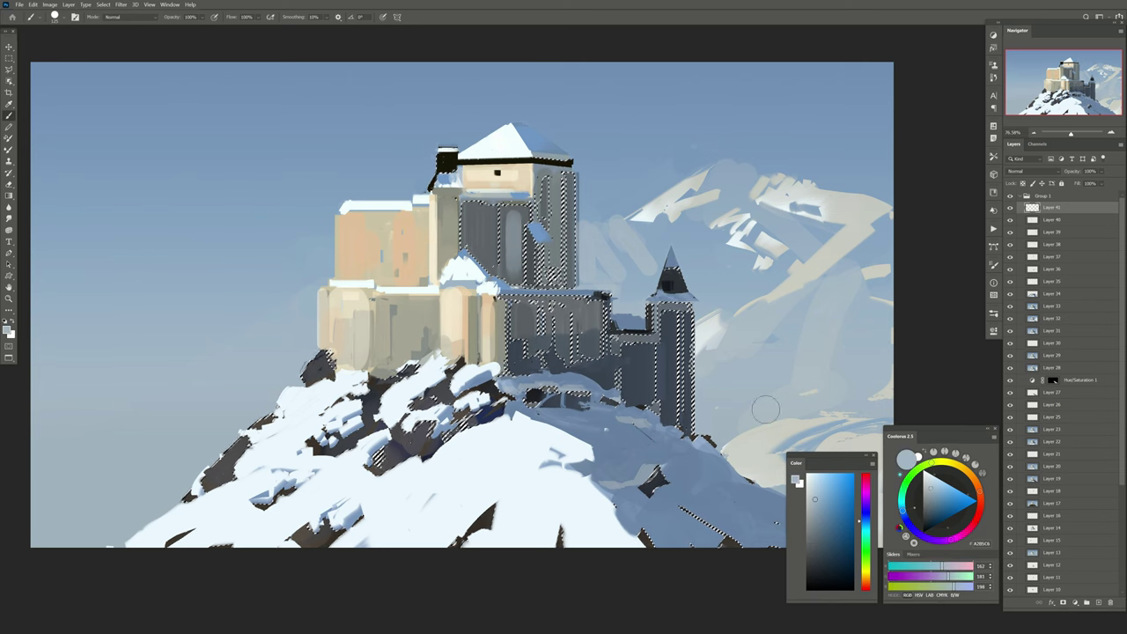
pyautogui.moveTo(472, 207); pyautogui.dragTo(471, 264)
pyautogui.moveTo(511, 216); pyautogui.dragTo(511, 273)
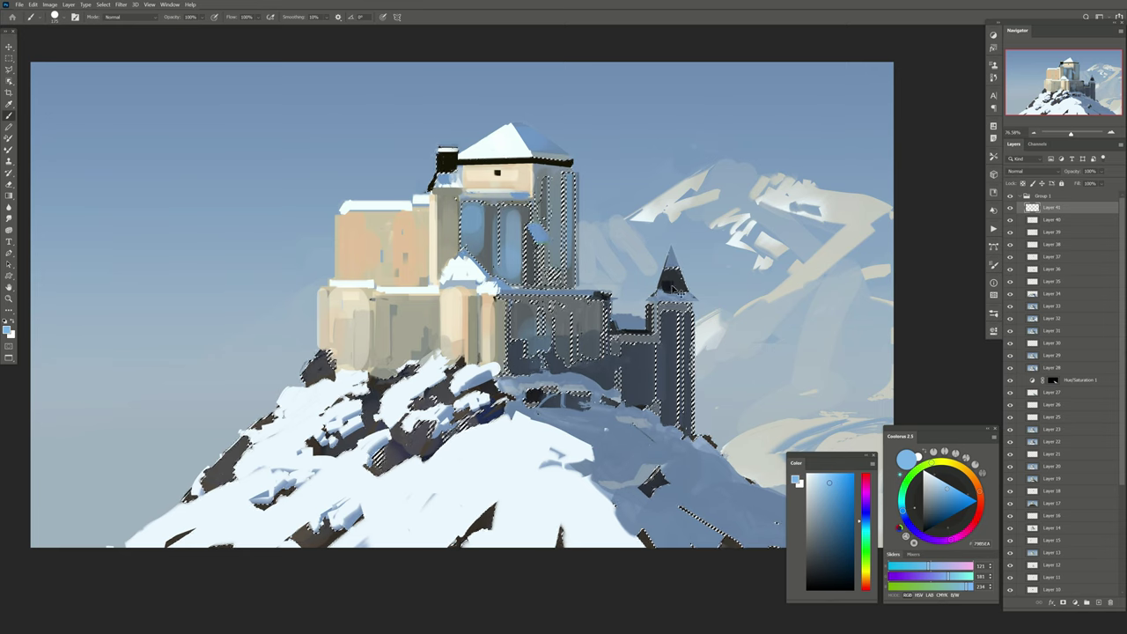
pyautogui.hotkey('ctrl', 'd')
# Fade the blue strokes to about 27%, hide Layer 40's mountain stroke, and flatten the image
pyautogui.moveTo(1088, 182); pyautogui.dragTo(1084, 197)
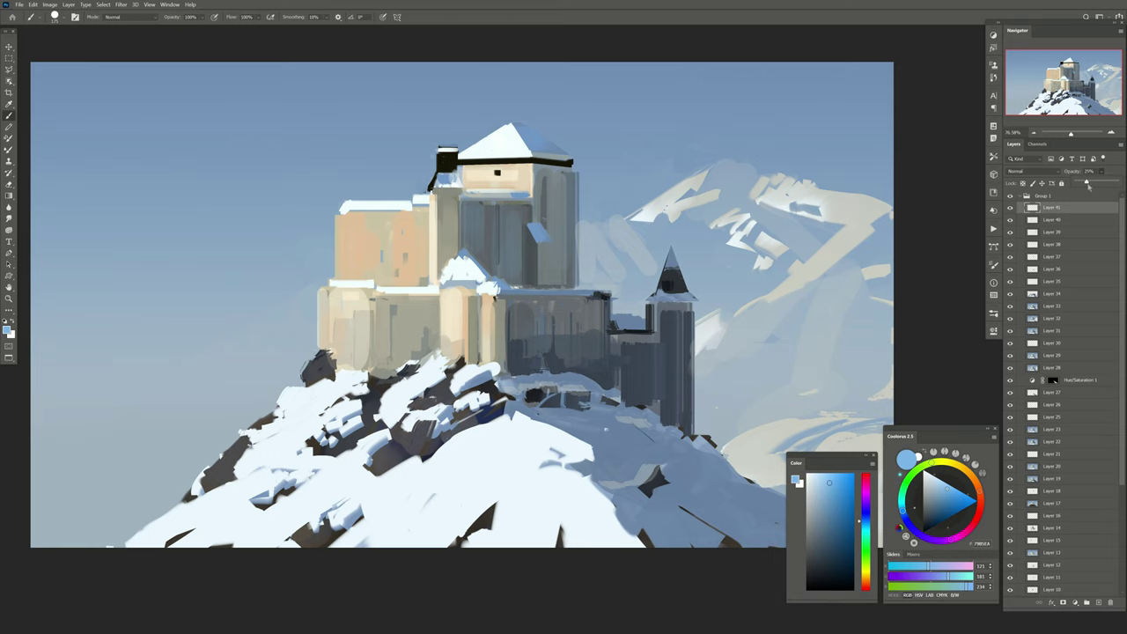
pyautogui.keyDown('alt'); pyautogui.click(1011, 206); pyautogui.keyUp('alt')
pyautogui.keyDown('alt'); pyautogui.click(1010, 206); pyautogui.keyUp('alt')
pyautogui.rightClick(1010, 218)
pyautogui.click(1042, 221)
pyautogui.click(1011, 219)
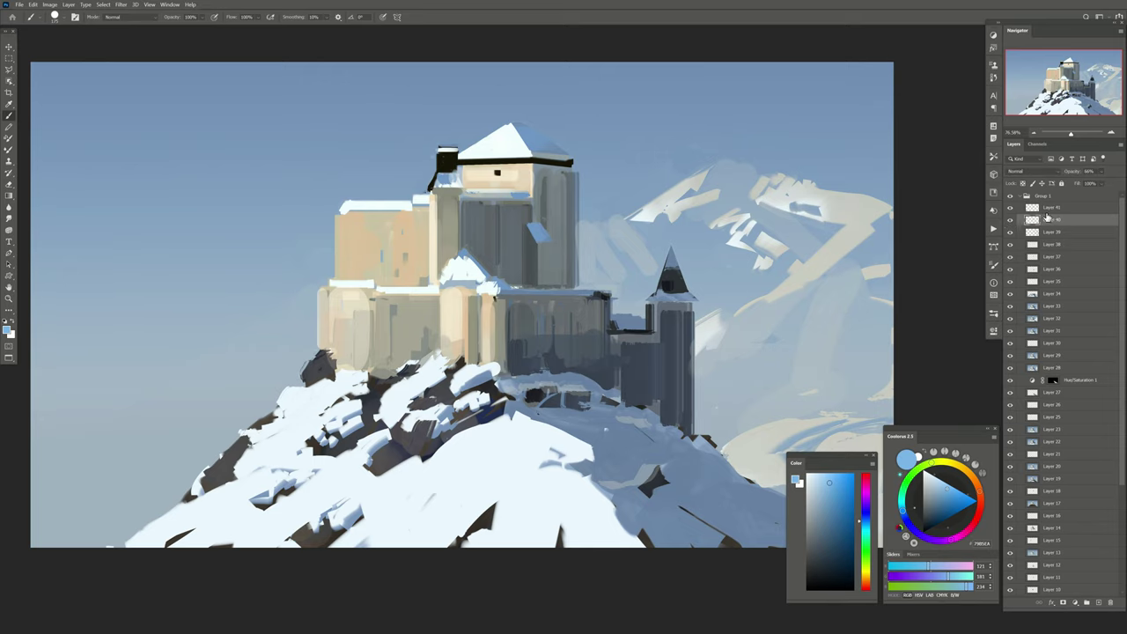
pyautogui.rightClick(1046, 218)
pyautogui.click(1048, 480)
# Create a layer group with new layers and lasso the sky left of the castle
pyautogui.click(1088, 603)
pyautogui.click(1099, 602)
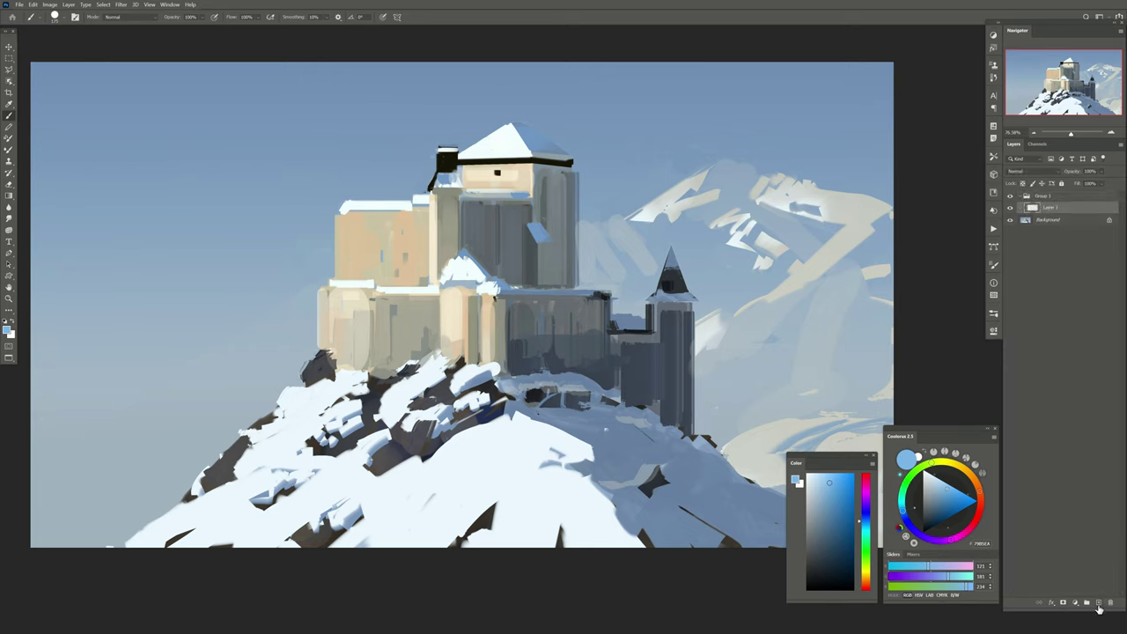
pyautogui.moveTo(467, 332); pyautogui.dragTo(475, 327)
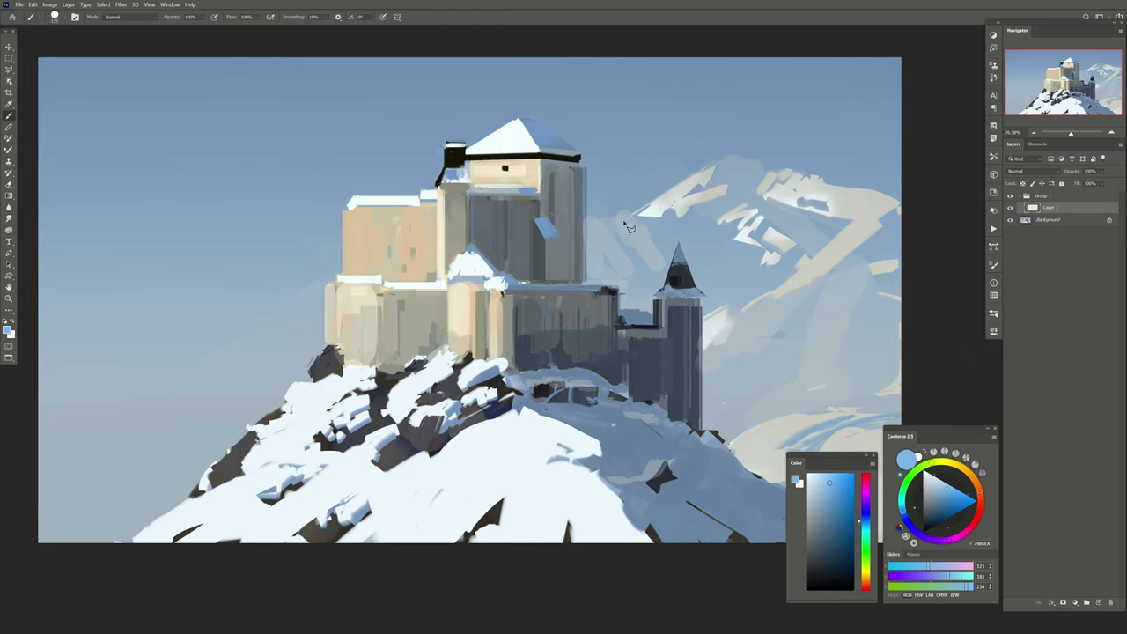
pyautogui.press('l')
pyautogui.moveTo(449, 260); pyautogui.dragTo(482, 262)
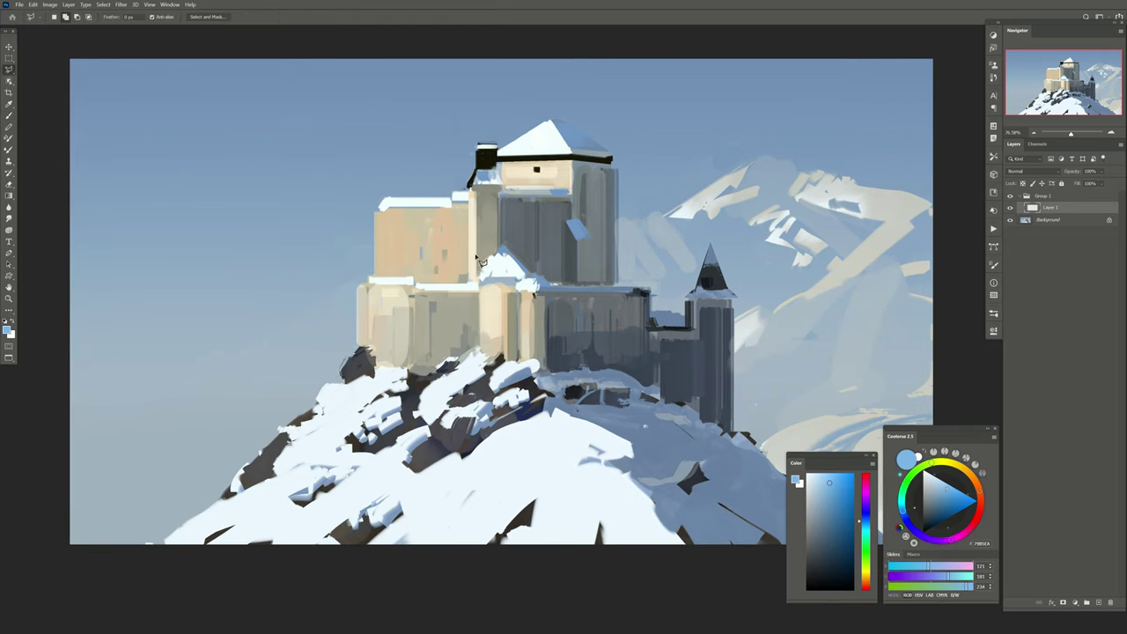
pyautogui.click(371, 263)
pyautogui.click(38, 390)
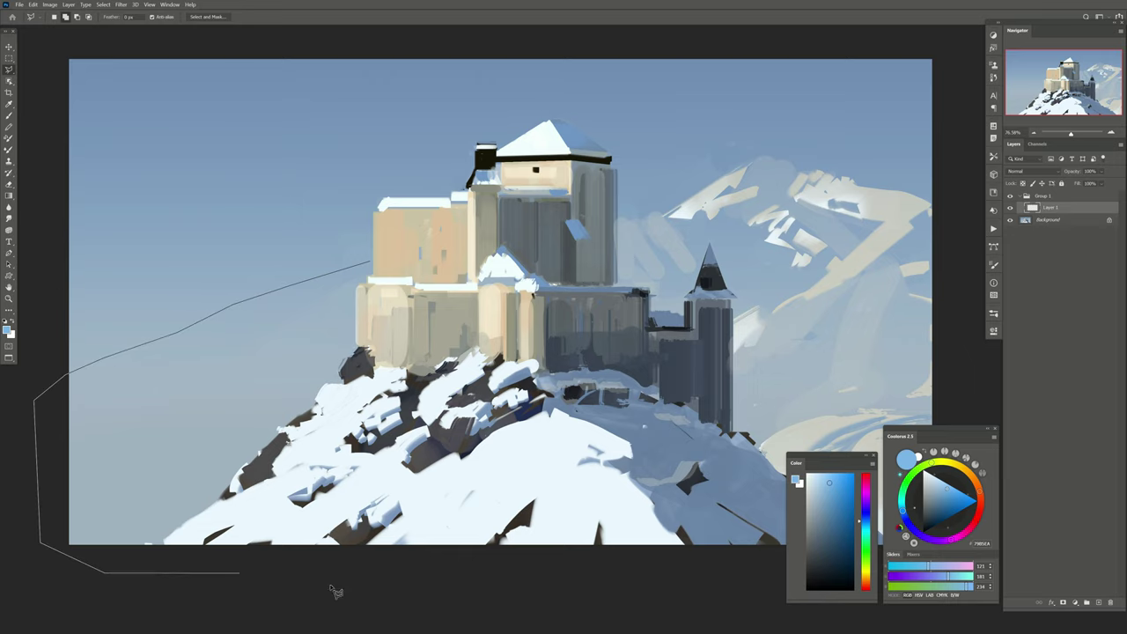
pyautogui.doubleClick(327, 591)
pyautogui.click(1076, 603)
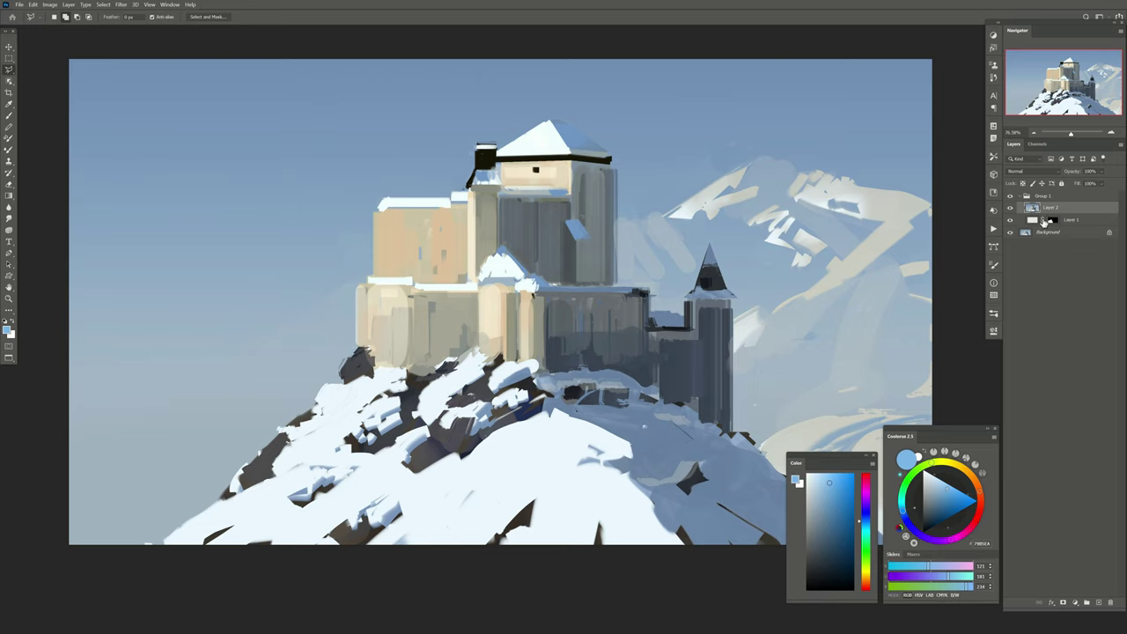
pyautogui.keyDown('ctrl'); pyautogui.click(1053, 220); pyautogui.keyUp('ctrl')
pyautogui.press('b')
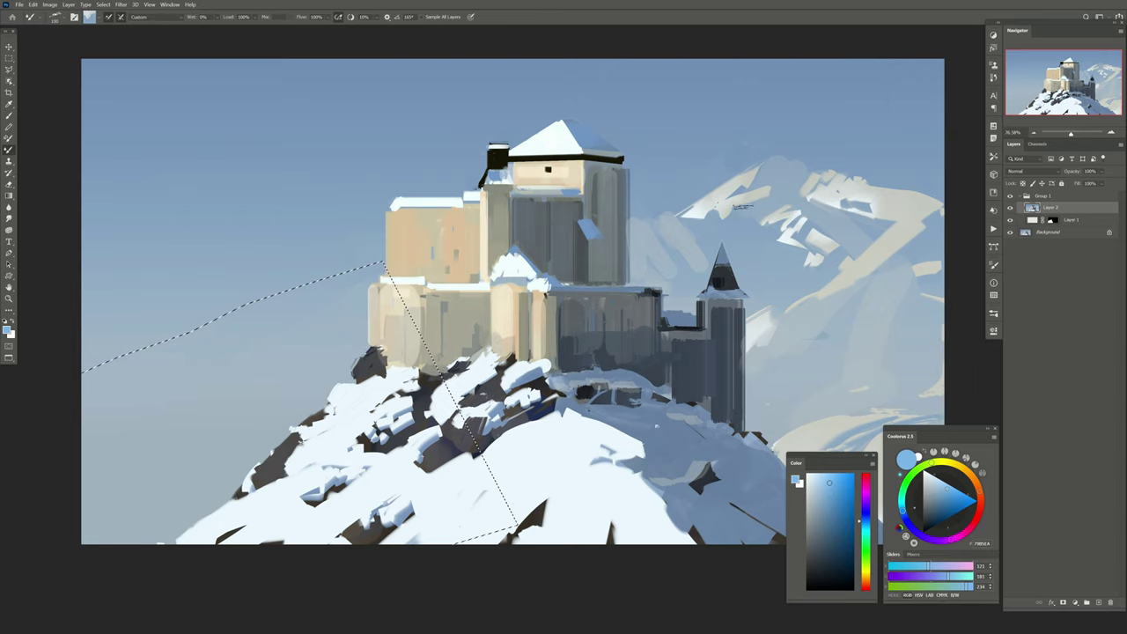
# Paint pale haze and diagonal ridge strokes in the left sky on a Lighten-mode layer
pyautogui.moveTo(304, 333); pyautogui.dragTo(374, 263)
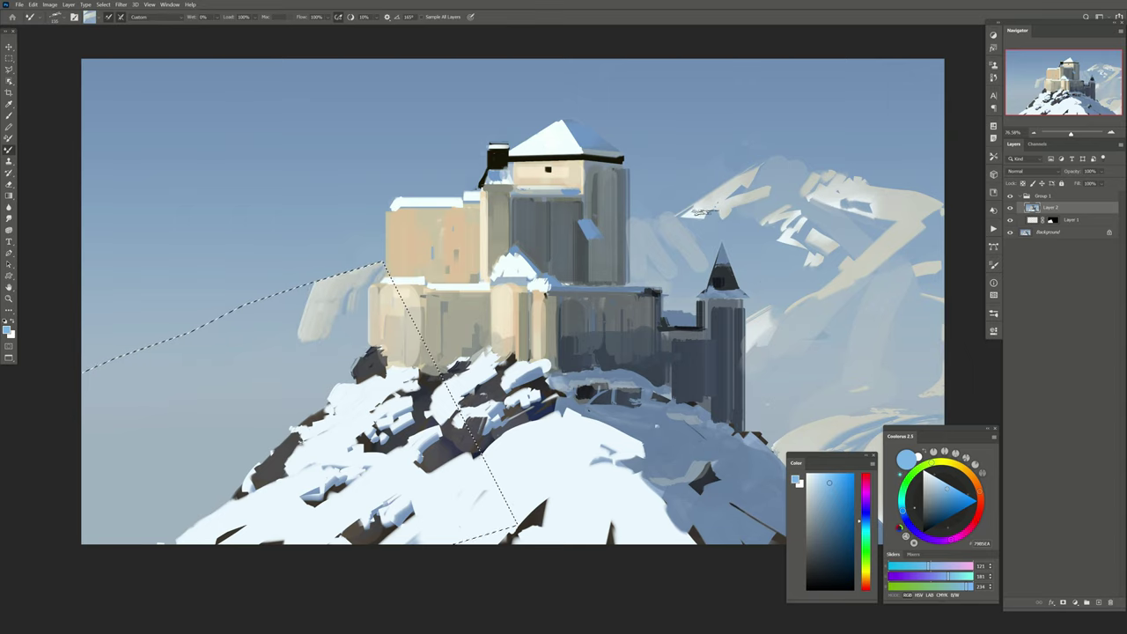
pyautogui.click(1026, 171)
pyautogui.click(1026, 237)
pyautogui.click(1026, 171)
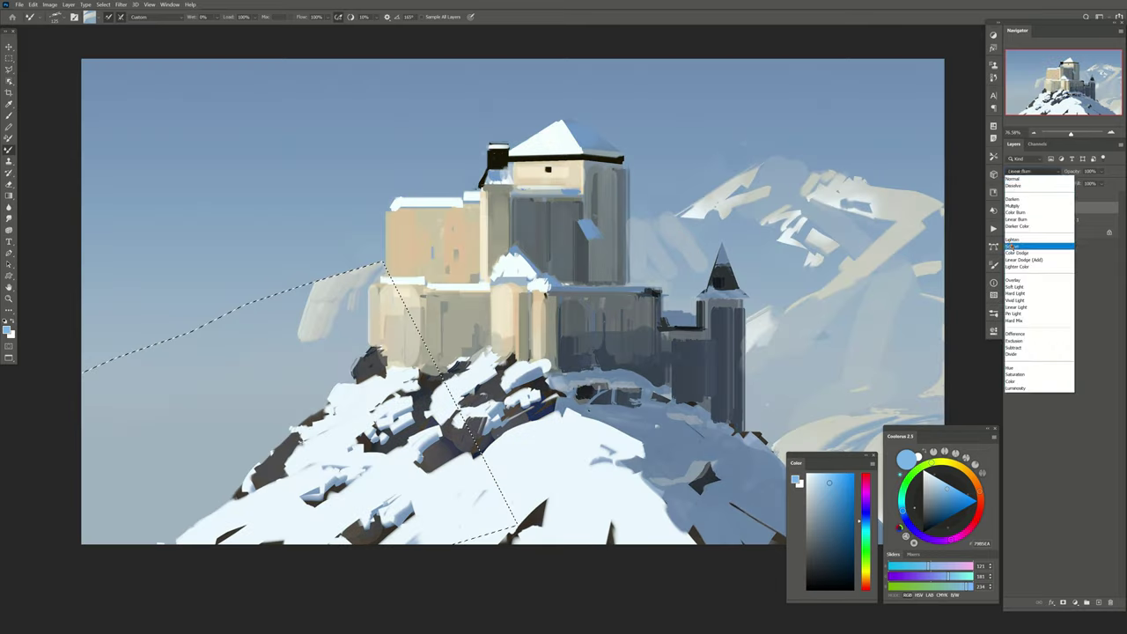
pyautogui.click(1026, 232)
pyautogui.moveTo(317, 279)
pyautogui.mouseDown()
pyautogui.moveTo(260, 334)
pyautogui.moveTo(297, 338)
pyautogui.moveTo(392, 287)
pyautogui.mouseUp()
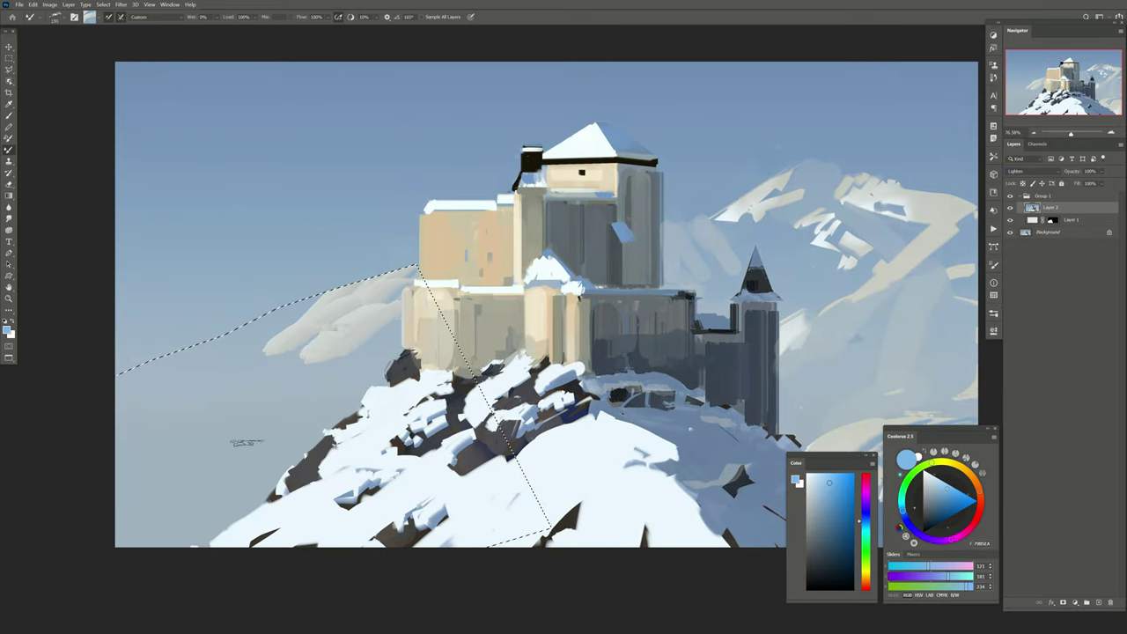
pyautogui.moveTo(352, 351)
pyautogui.mouseDown()
pyautogui.moveTo(231, 486)
pyautogui.moveTo(326, 384)
pyautogui.mouseUp()
pyautogui.moveTo(199, 370); pyautogui.dragTo(354, 315)
pyautogui.moveTo(291, 295); pyautogui.dragTo(71, 448)
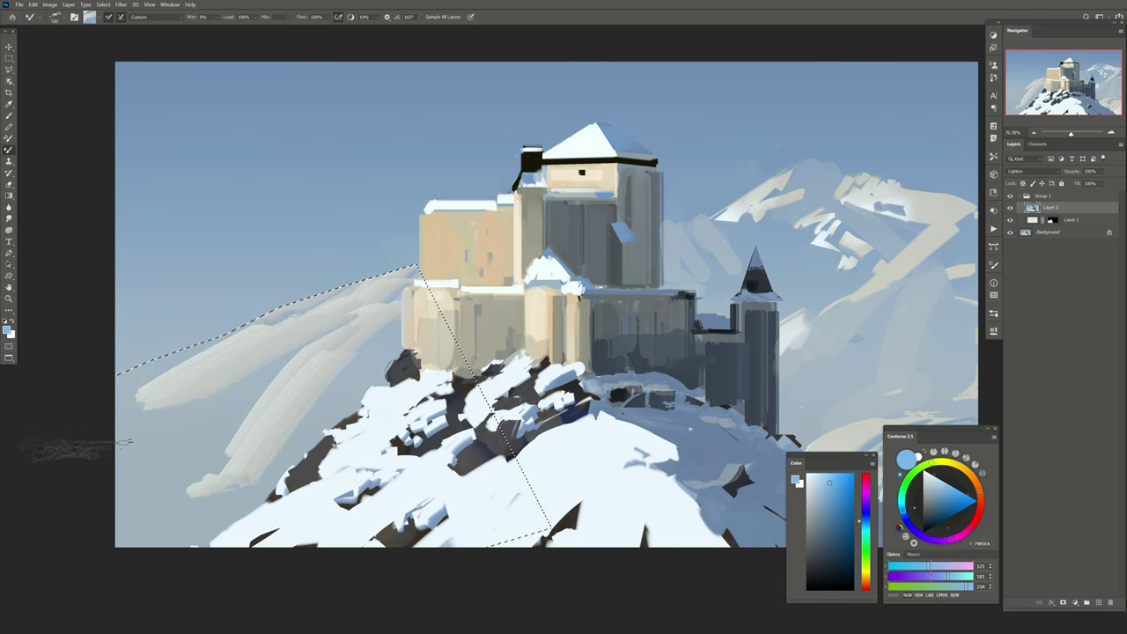
pyautogui.moveTo(229, 352)
pyautogui.mouseDown()
pyautogui.moveTo(113, 448)
pyautogui.moveTo(265, 445)
pyautogui.mouseUp()
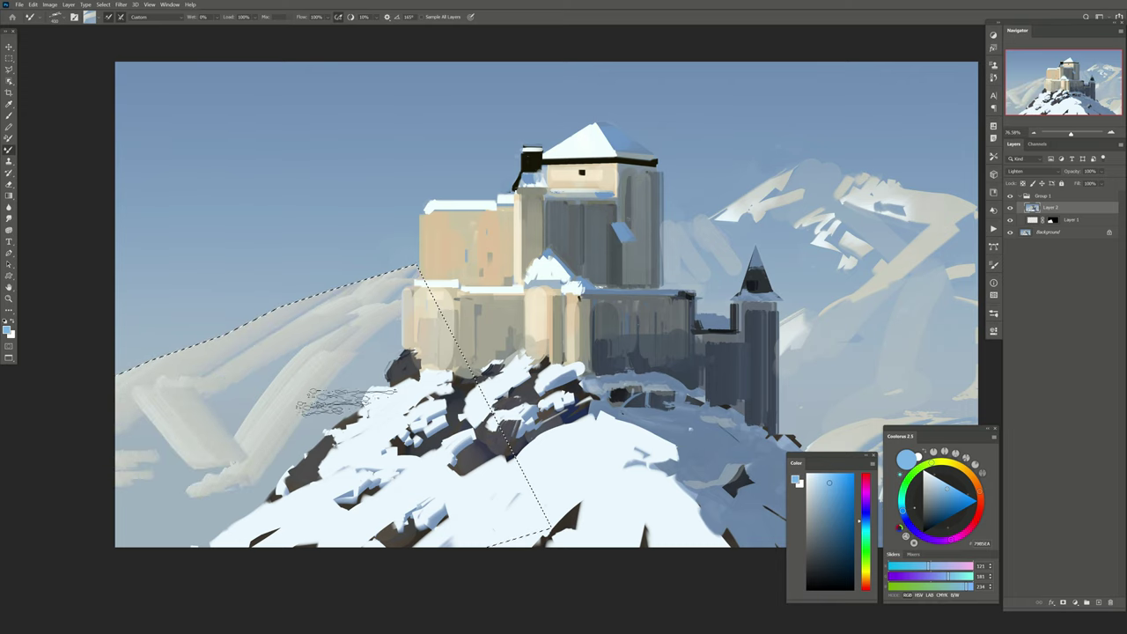
# Erase and smudge the ridge strokes to soften them, then add a new Layer 3
pyautogui.press('e')
pyautogui.moveTo(352, 352)
pyautogui.mouseDown()
pyautogui.moveTo(239, 482)
pyautogui.moveTo(162, 410)
pyautogui.moveTo(101, 491)
pyautogui.moveTo(100, 382)
pyautogui.mouseUp()
pyautogui.press('b')
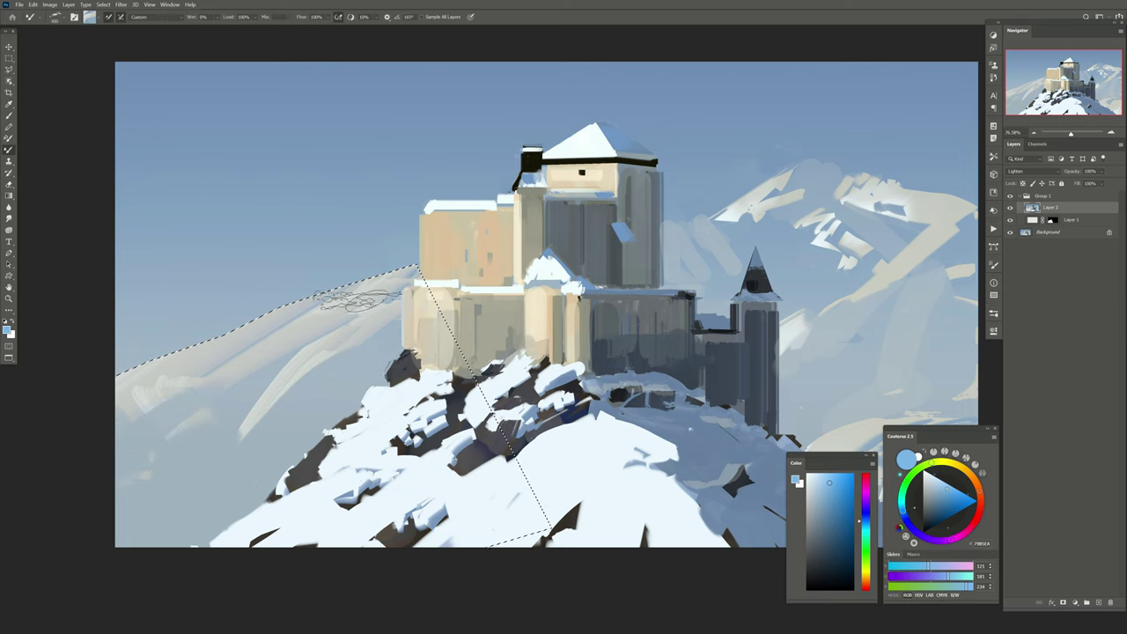
pyautogui.moveTo(414, 284)
pyautogui.mouseDown()
pyautogui.moveTo(357, 308)
pyautogui.moveTo(395, 287)
pyautogui.moveTo(375, 299)
pyautogui.mouseUp()
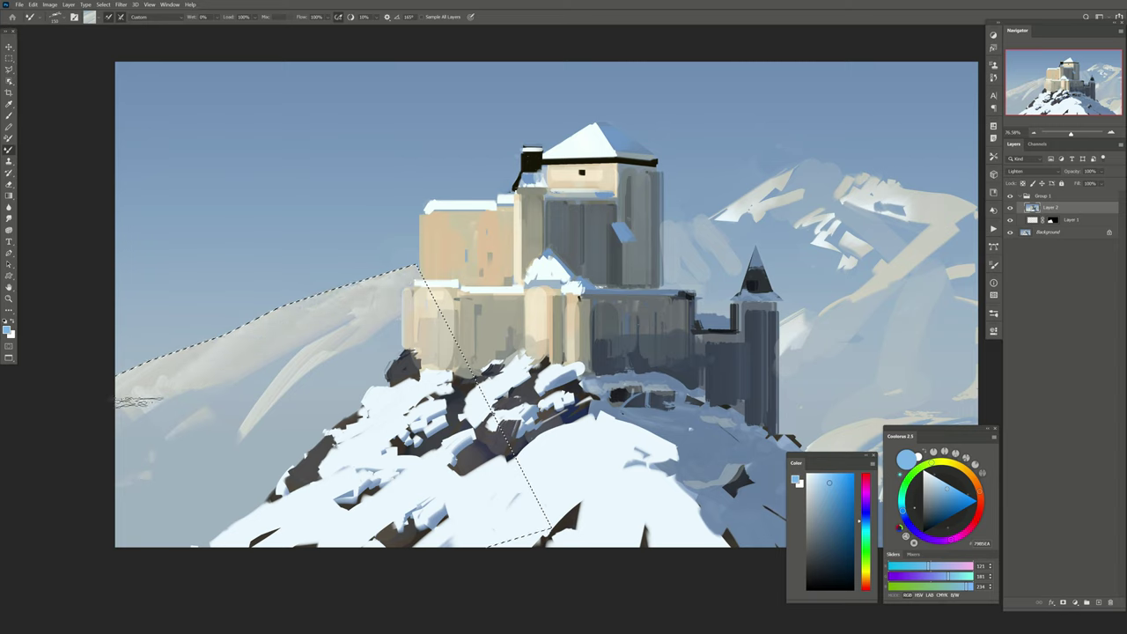
pyautogui.hotkey('ctrl', 'd')
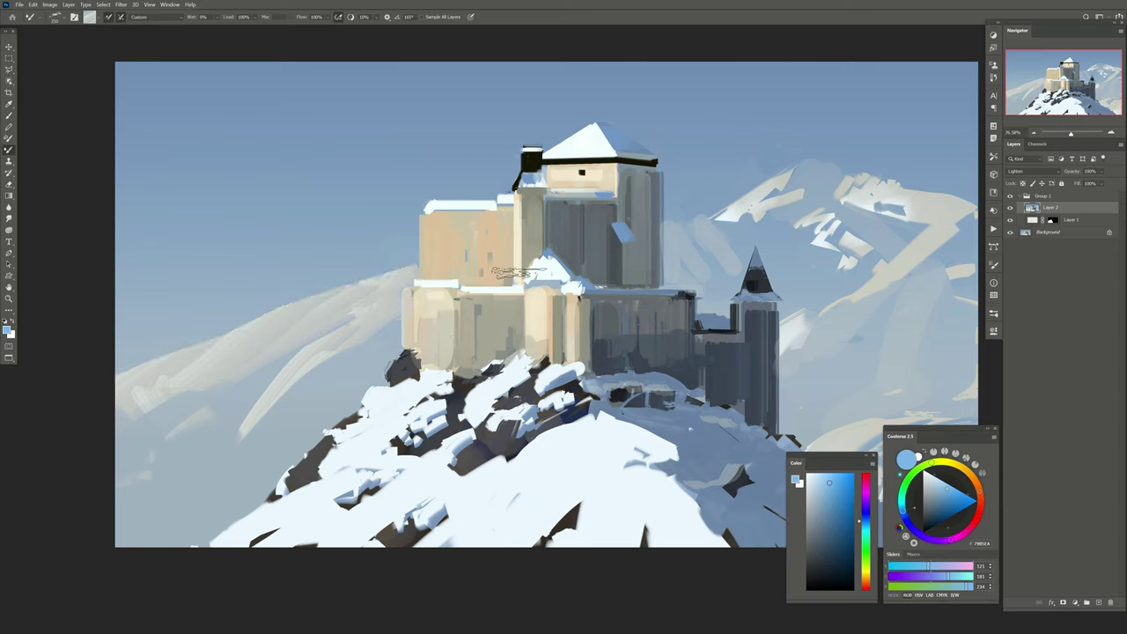
pyautogui.keyDown('alt'); pyautogui.click(674, 233); pyautogui.keyUp('alt')
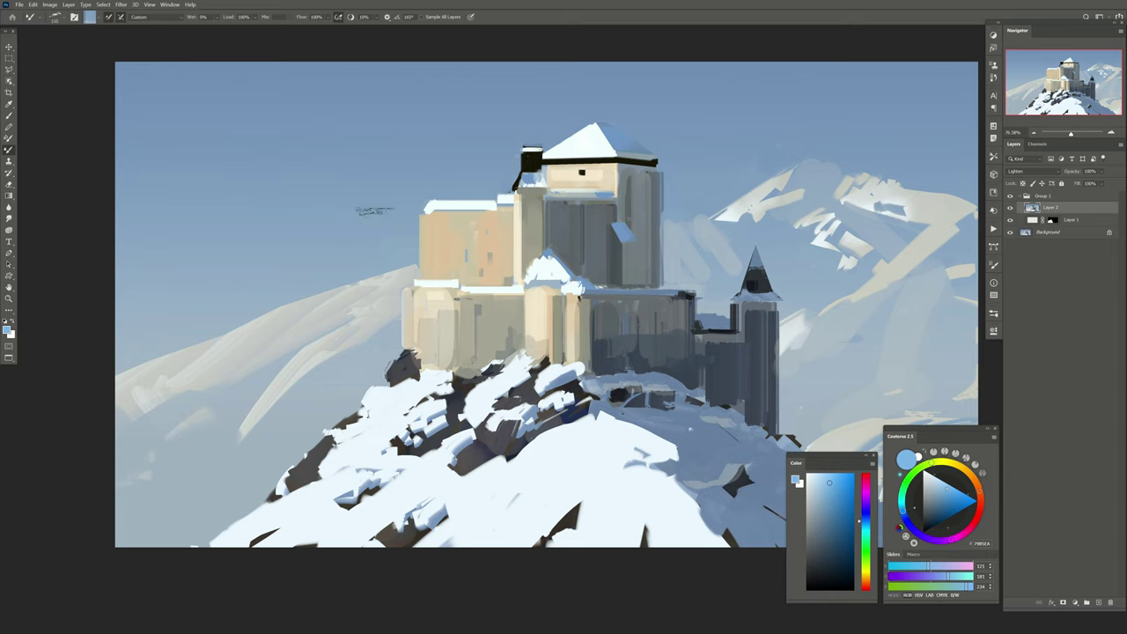
pyautogui.press('e')
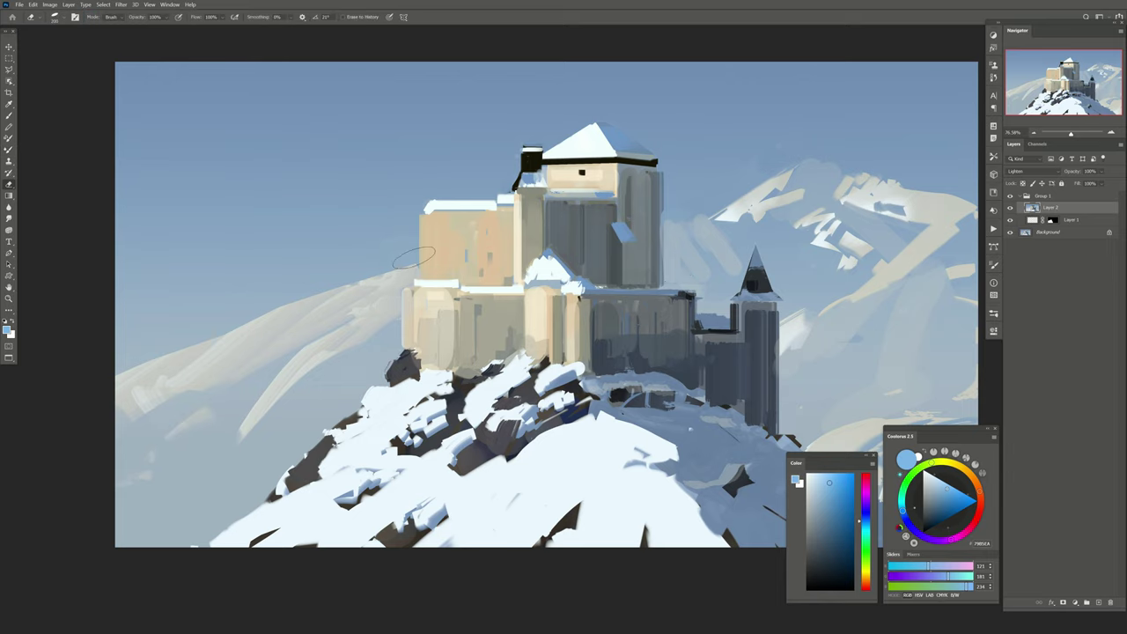
pyautogui.moveTo(167, 387); pyautogui.dragTo(278, 445)
pyautogui.press('Tab')
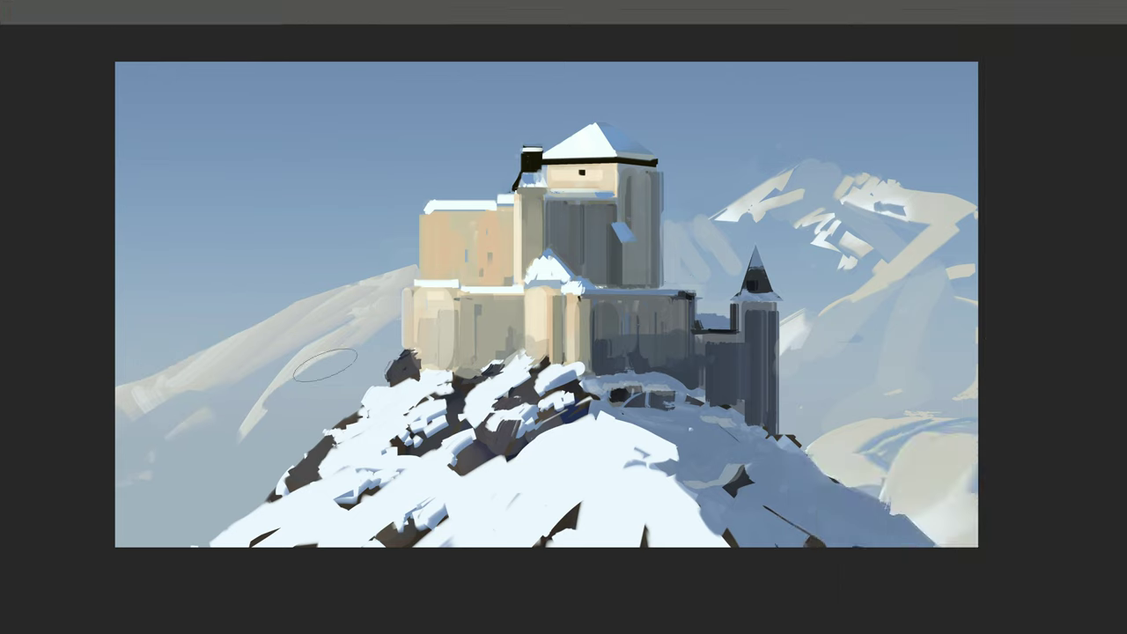
pyautogui.press('Tab')
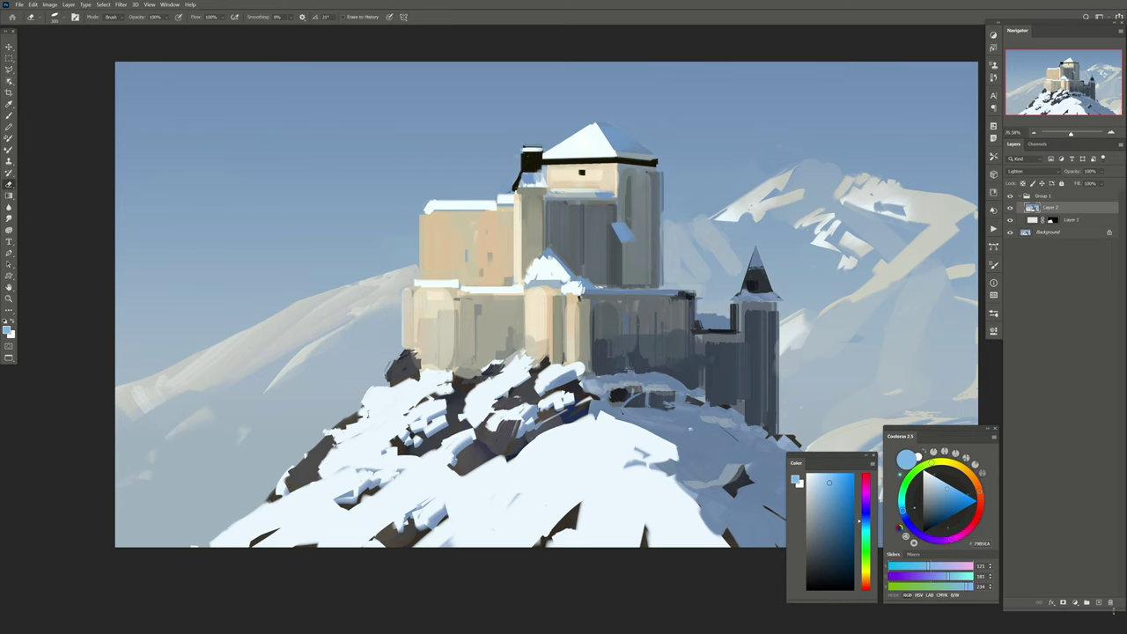
pyautogui.hotkey('ctrl', 'shift', 'alt', 'n')
# On a new layer, paint blue-grey and blue shadow patches on the snow slope with an angled brush
pyautogui.hotkey('alt', 's')
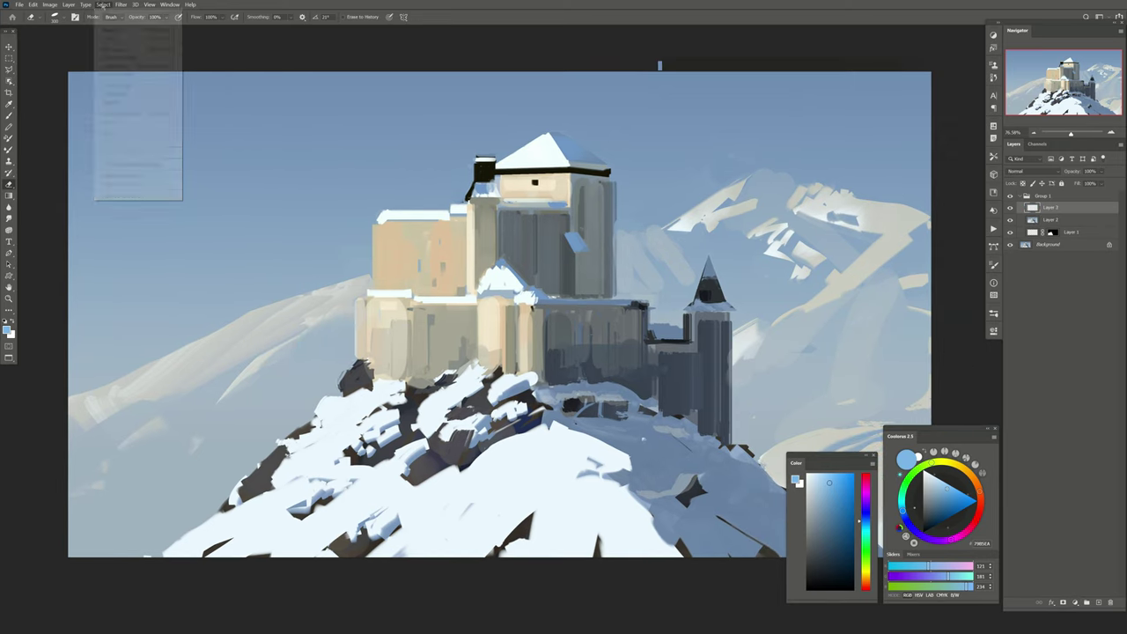
pyautogui.press('c')
pyautogui.press('Return')
pyautogui.hotkey('ctrl', 'shift', 'alt', 'n')
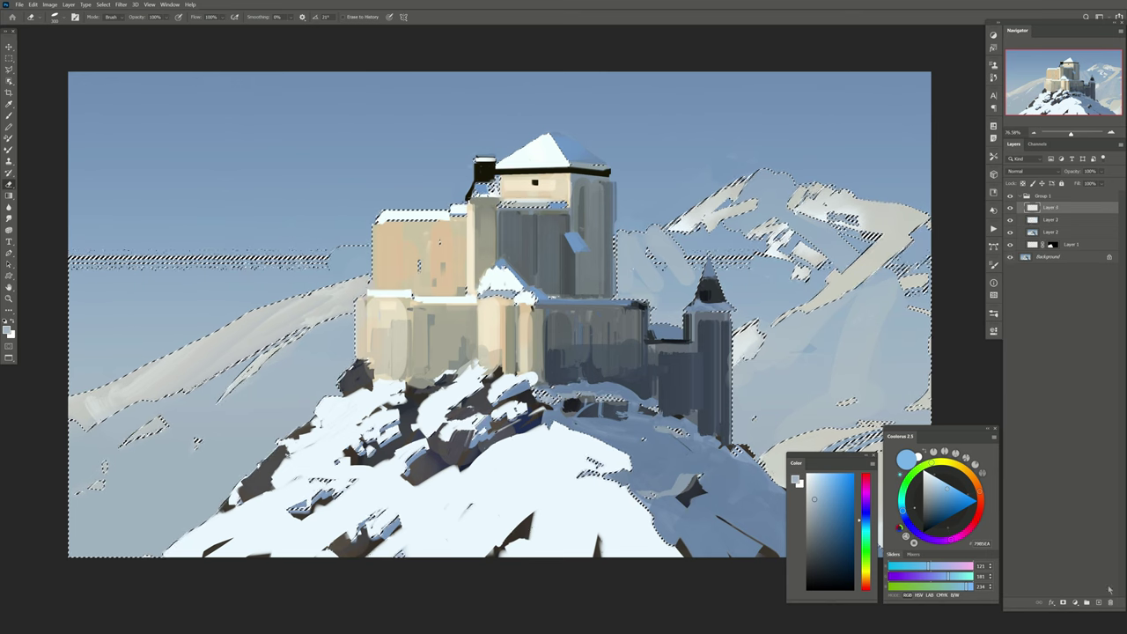
pyautogui.press('b')
pyautogui.rightClick(64, 88)
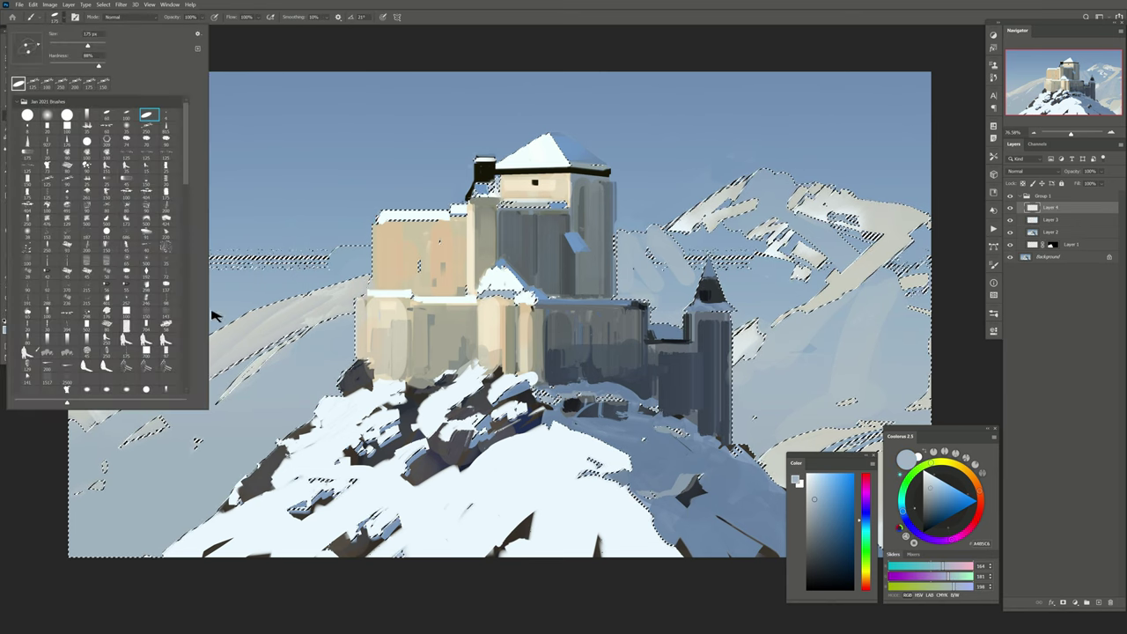
pyautogui.doubleClick(141, 370)
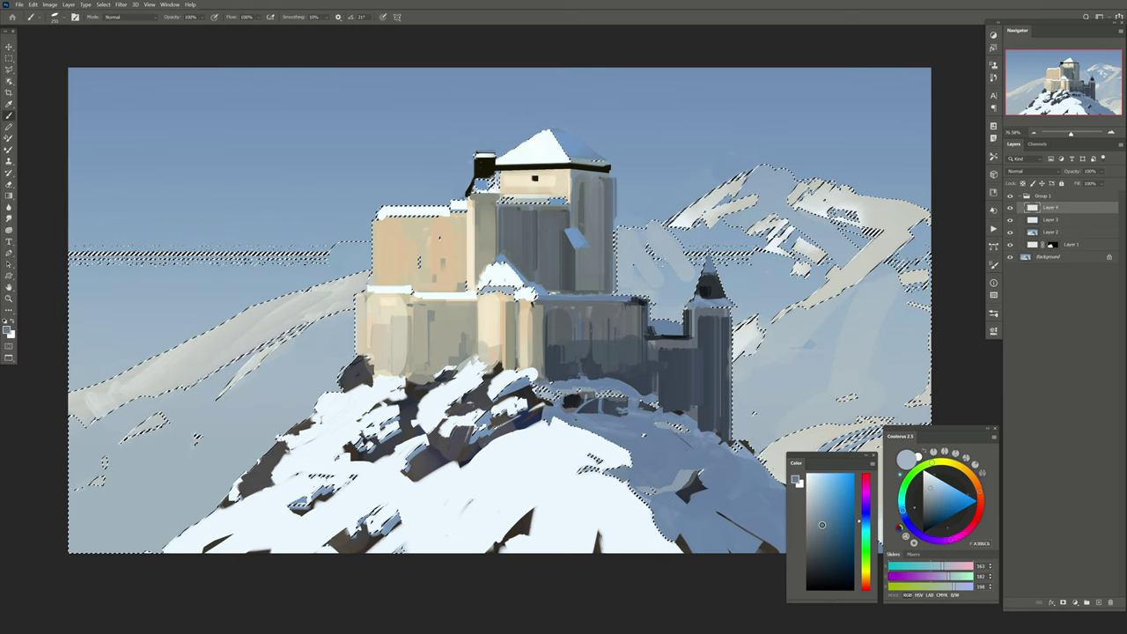
pyautogui.click(816, 515)
pyautogui.click(265, 404)
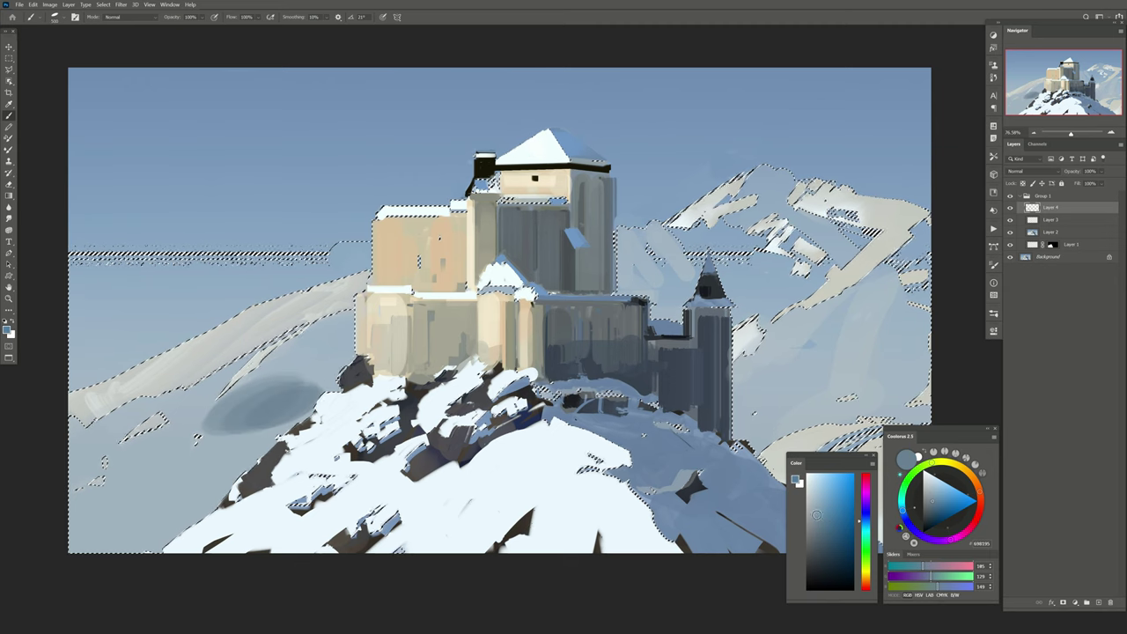
pyautogui.click(827, 515)
pyautogui.moveTo(229, 397)
pyautogui.mouseDown()
pyautogui.moveTo(261, 402)
pyautogui.moveTo(132, 450)
pyautogui.moveTo(202, 511)
pyautogui.mouseUp()
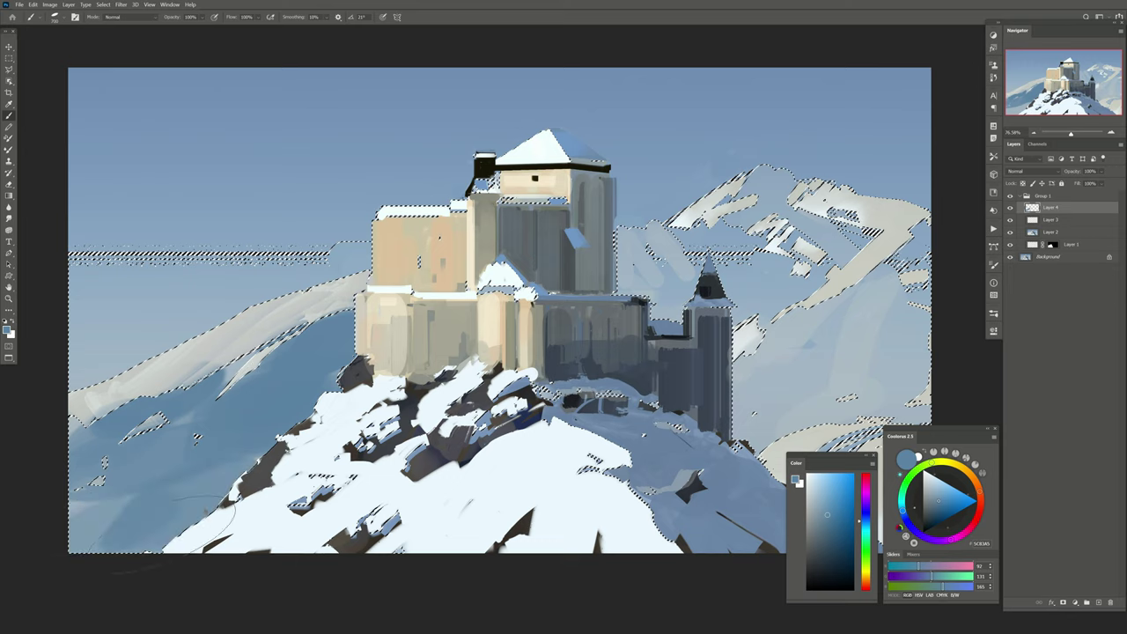
# Erase the faint distant mountain on the left slope and fade the layer to about 54% opacity
pyautogui.moveTo(801, 410)
pyautogui.mouseDown()
pyautogui.moveTo(634, 404)
pyautogui.moveTo(751, 289)
pyautogui.mouseUp()
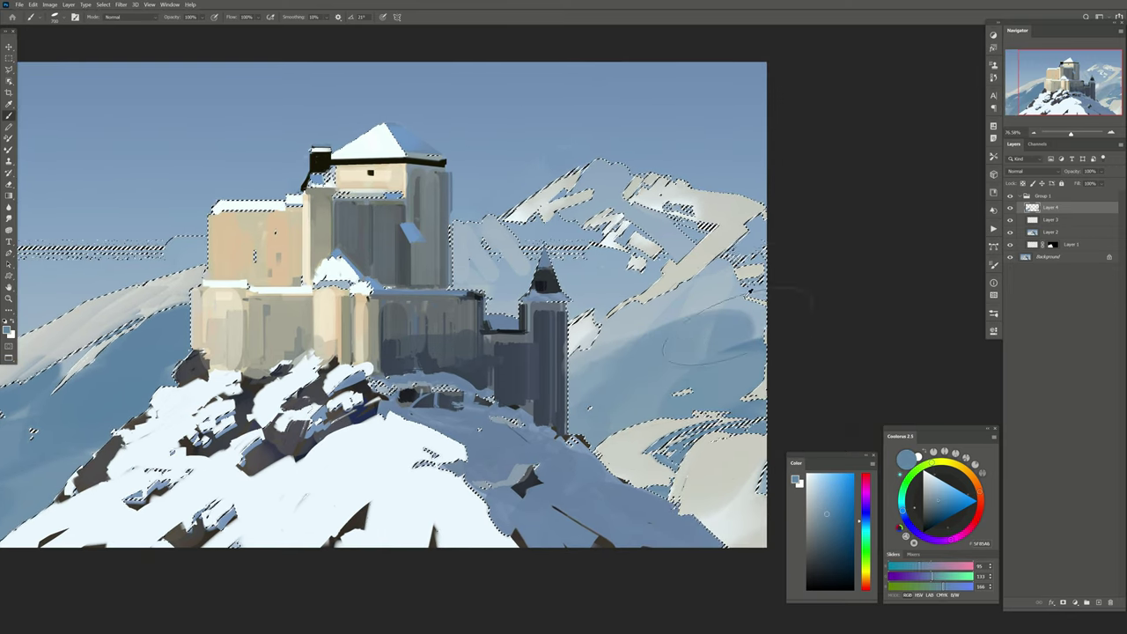
pyautogui.moveTo(546, 370); pyautogui.dragTo(770, 370)
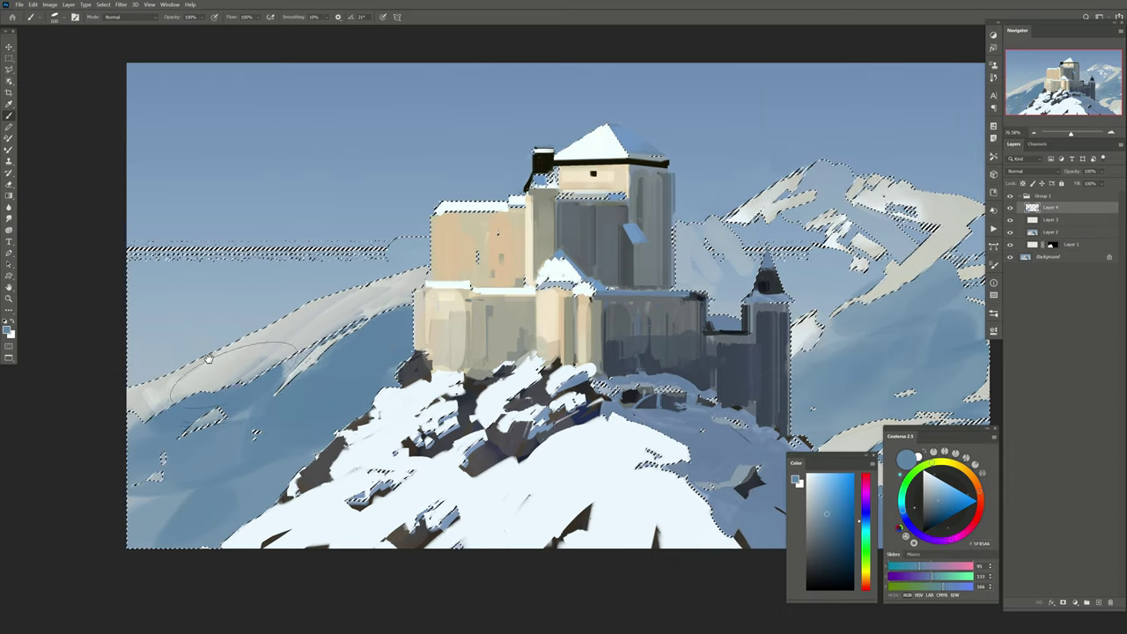
pyautogui.hotkey('ctrl', 'd')
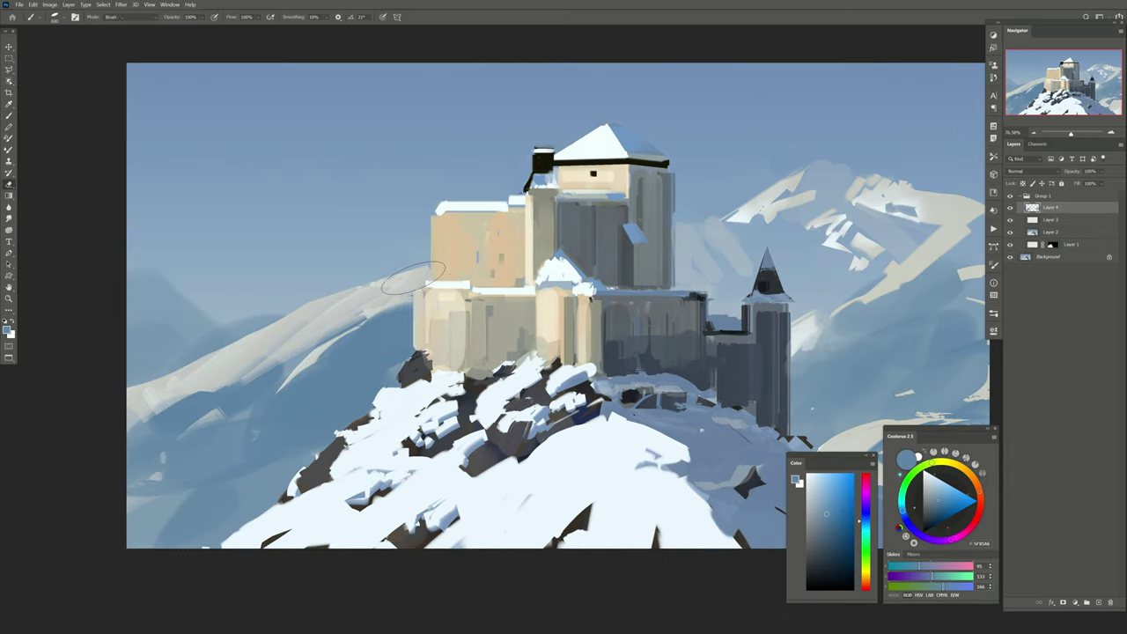
pyautogui.press('e')
pyautogui.moveTo(201, 256); pyautogui.dragTo(264, 388)
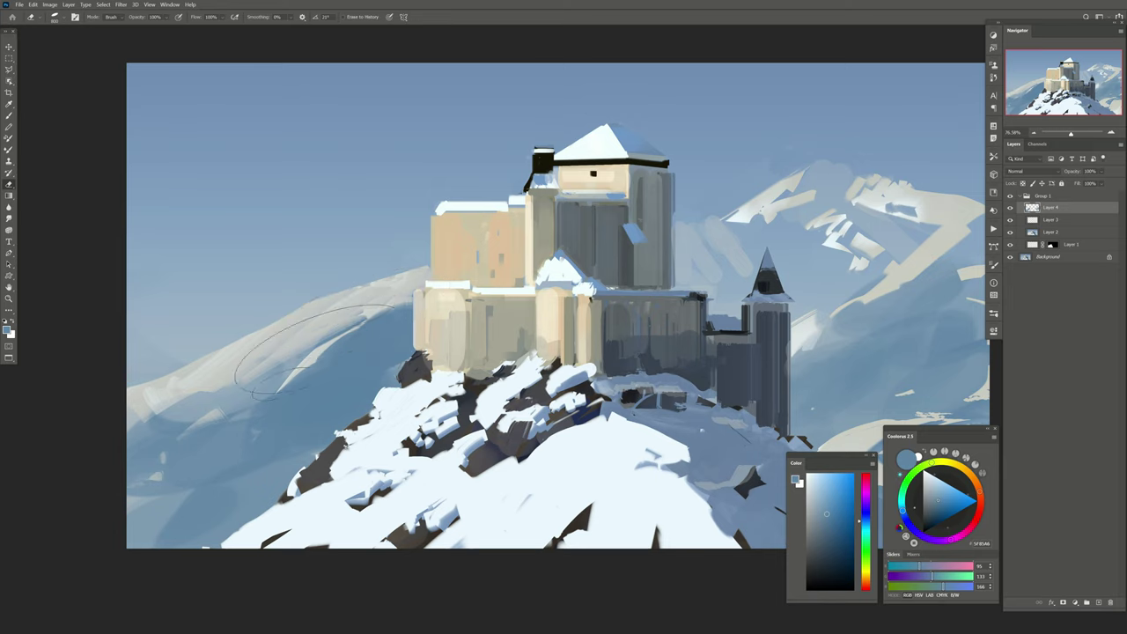
pyautogui.click(1099, 171)
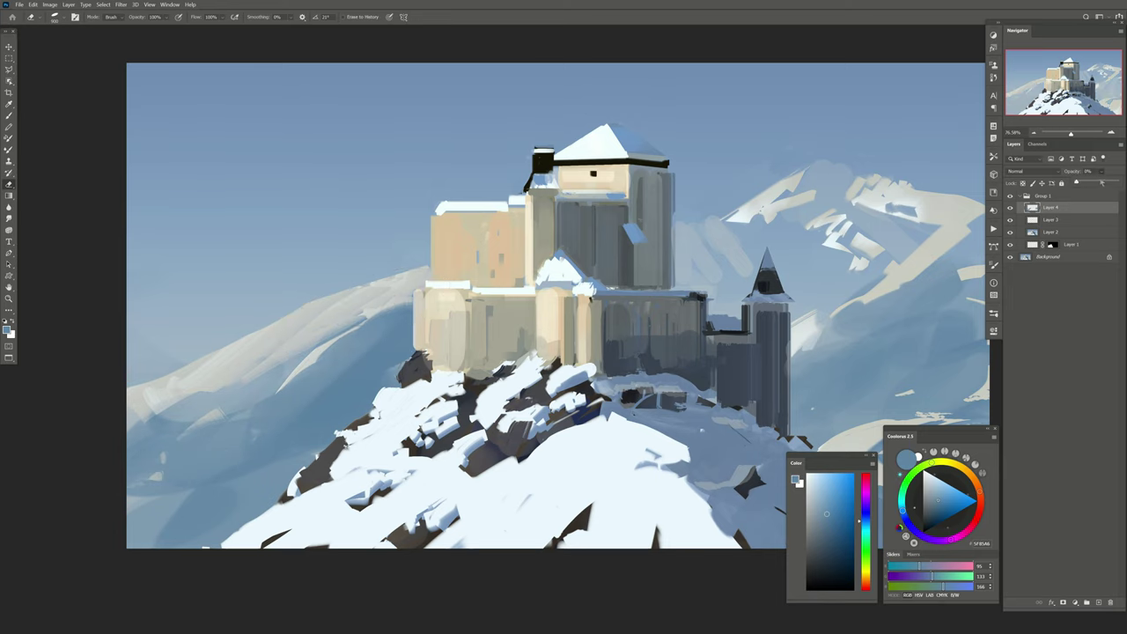
pyautogui.moveTo(1101, 182); pyautogui.dragTo(1105, 183)
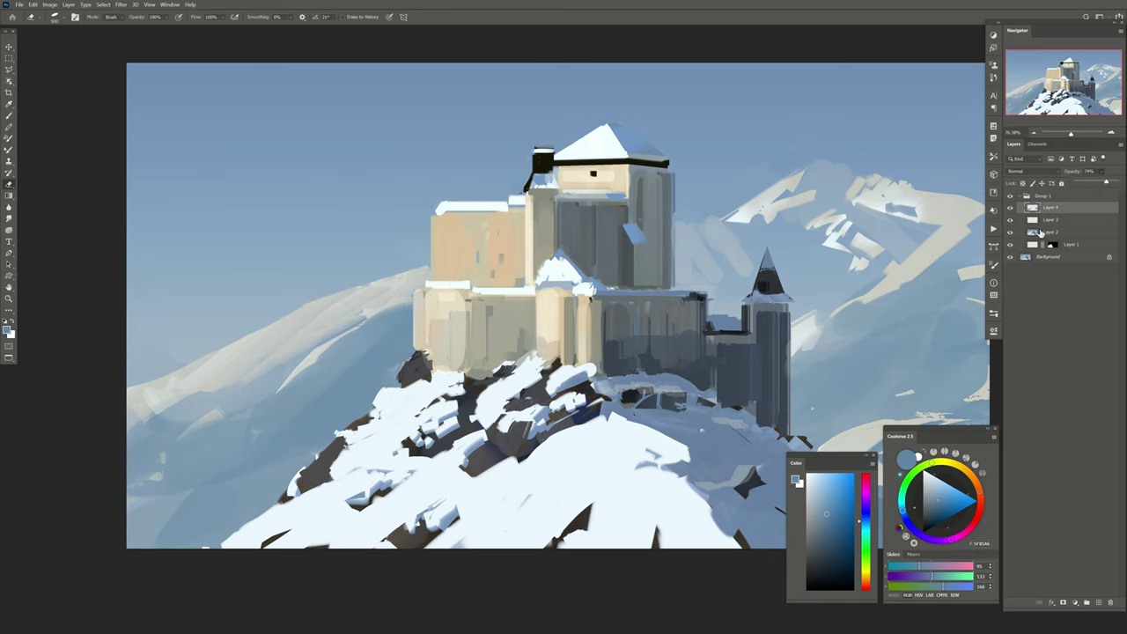
pyautogui.moveTo(504, 338); pyautogui.dragTo(431, 333)
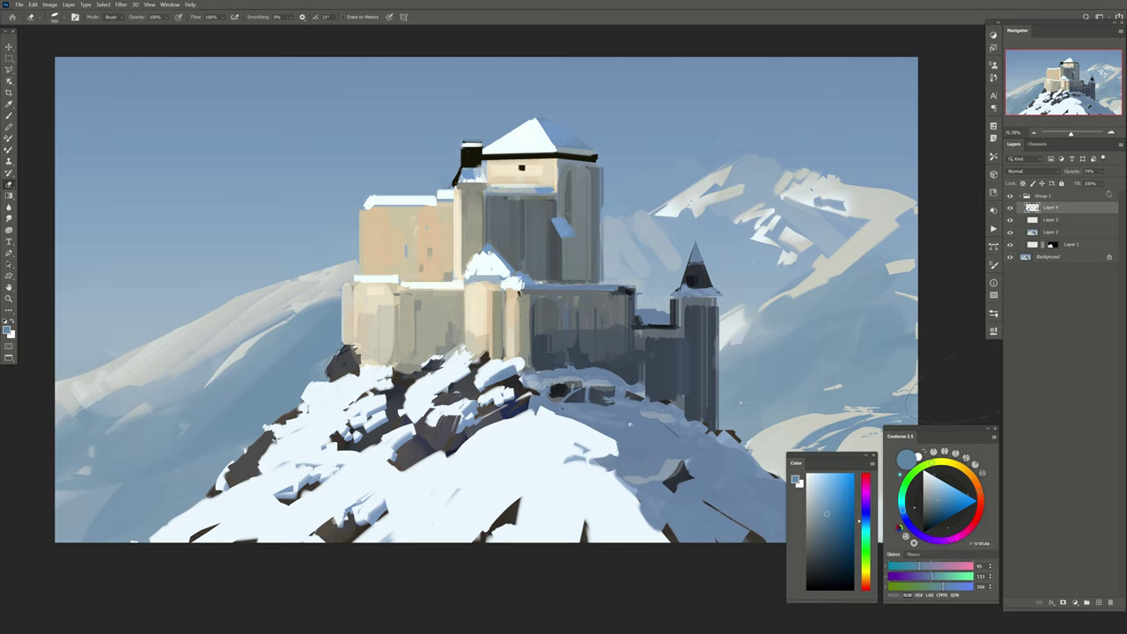
pyautogui.moveTo(1089, 185); pyautogui.dragTo(1103, 185)
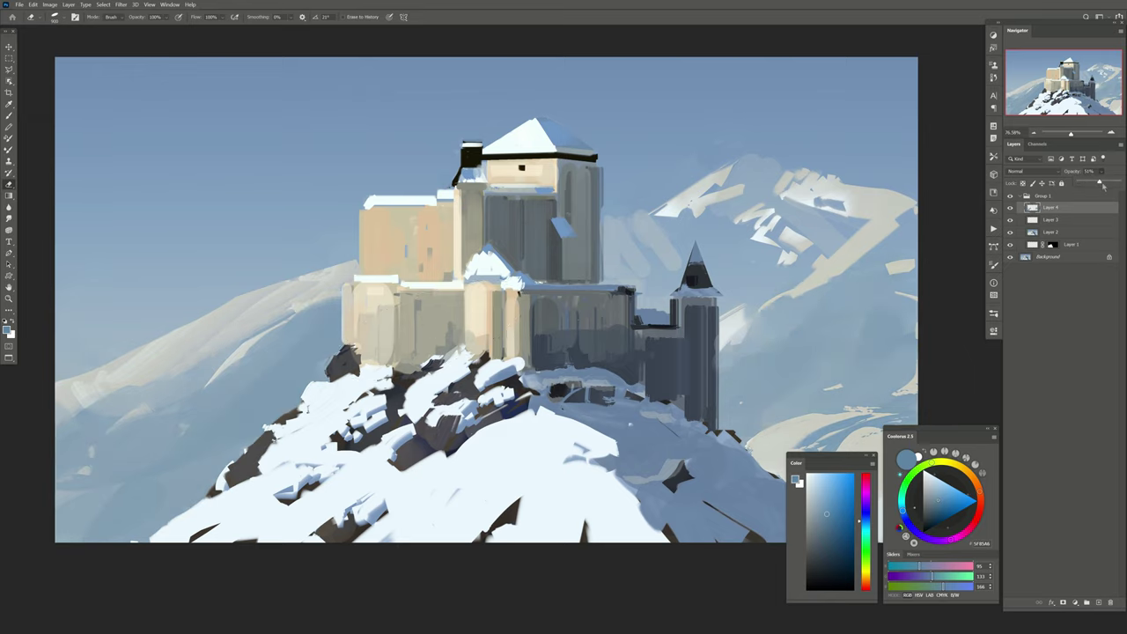
# Add a Brightness/Contrast adjustment layer that slightly darkens the painting
pyautogui.click(1098, 603)
pyautogui.click(1076, 603)
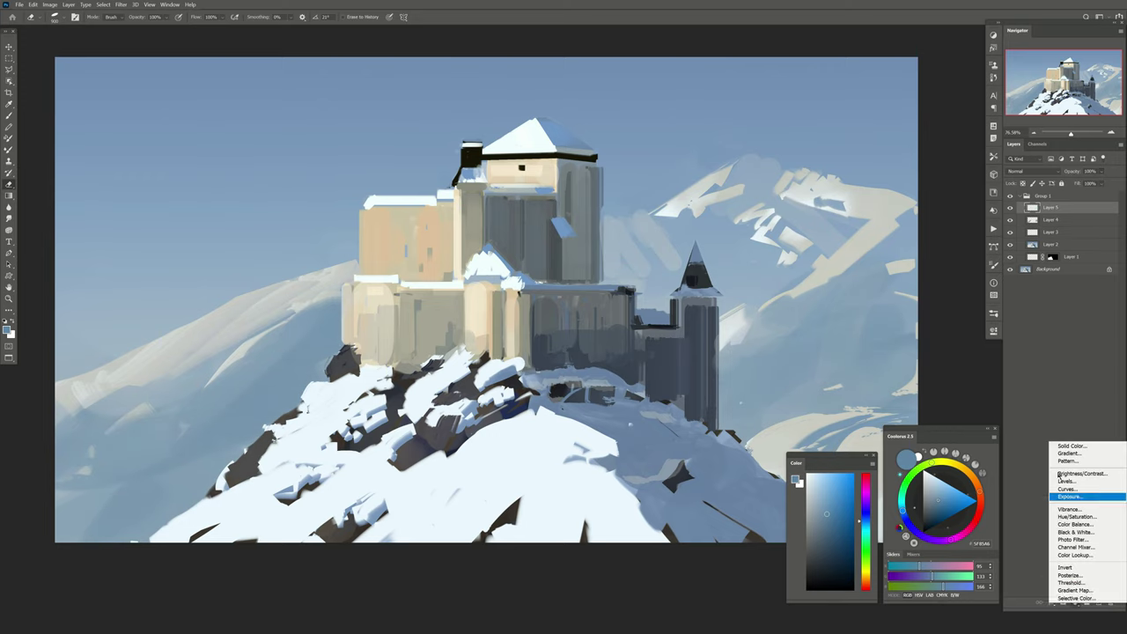
pyautogui.click(1084, 474)
pyautogui.moveTo(932, 381); pyautogui.dragTo(929, 384)
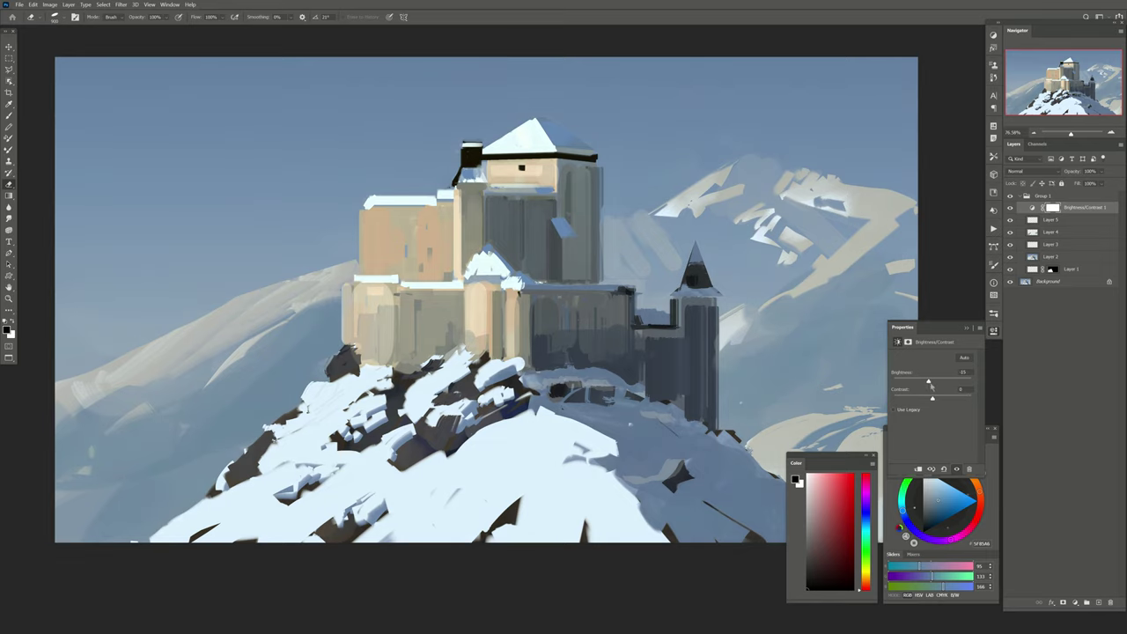
pyautogui.click(1010, 208)
# Copy a lassoed piece of the castle and hill to its own layer and nudge it left
pyautogui.click(1086, 602)
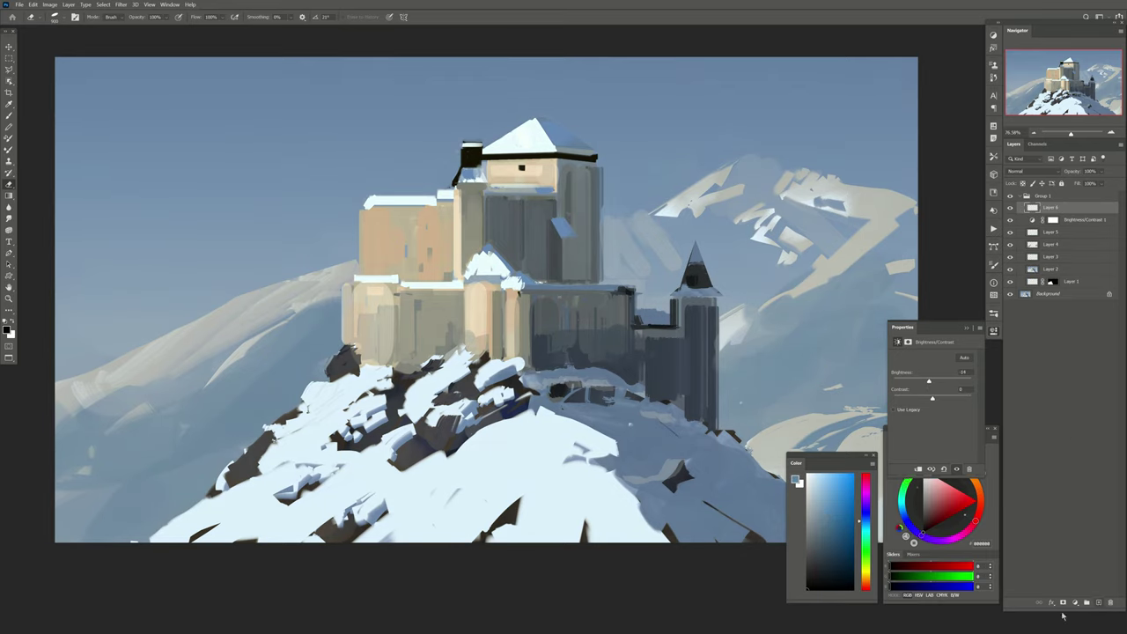
pyautogui.moveTo(454, 396); pyautogui.dragTo(441, 388)
pyautogui.press('l')
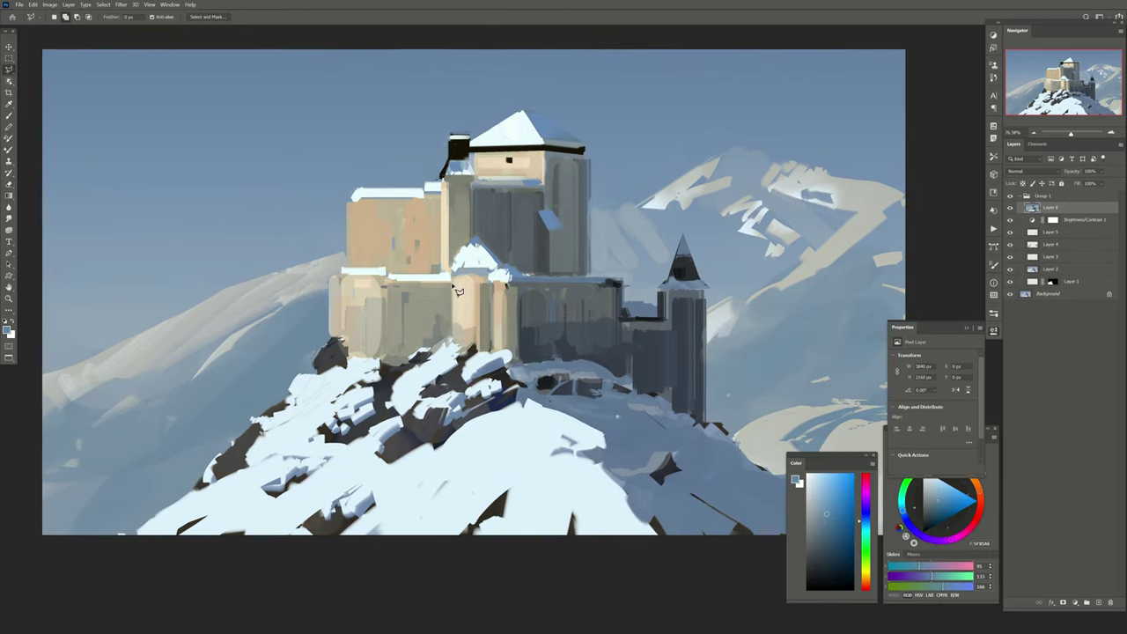
pyautogui.moveTo(457, 354); pyautogui.dragTo(460, 275)
pyautogui.moveTo(342, 275)
pyautogui.mouseDown()
pyautogui.moveTo(333, 289)
pyautogui.moveTo(422, 454)
pyautogui.moveTo(454, 354)
pyautogui.mouseUp()
pyautogui.hotkey('ctrl', 'j')
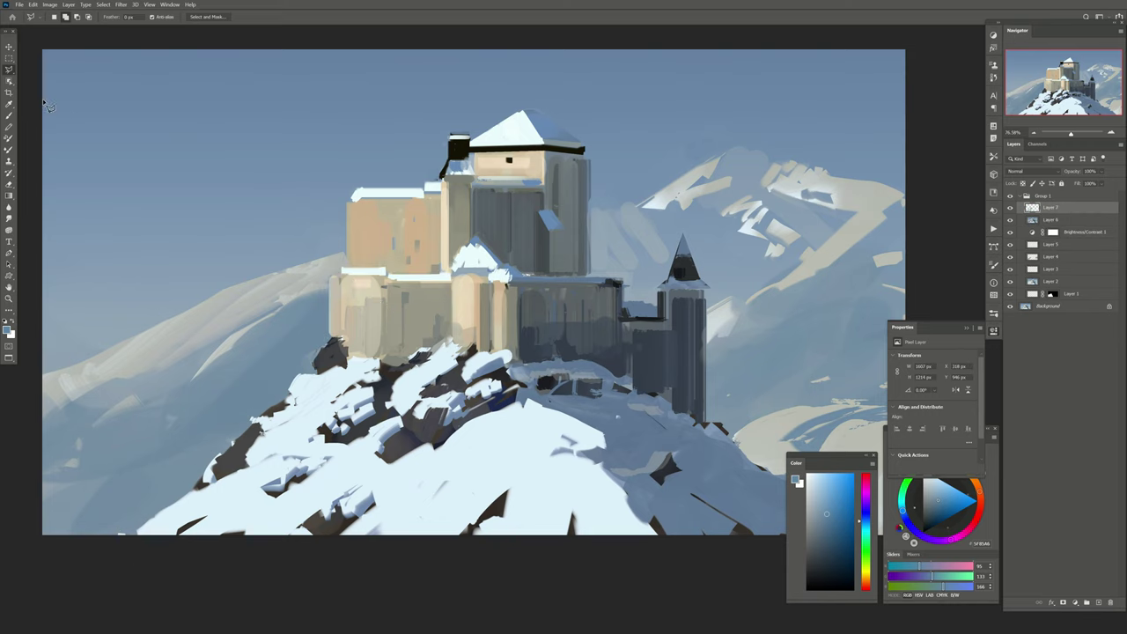
pyautogui.press('v')
pyautogui.moveTo(109, 185); pyautogui.dragTo(99, 184)
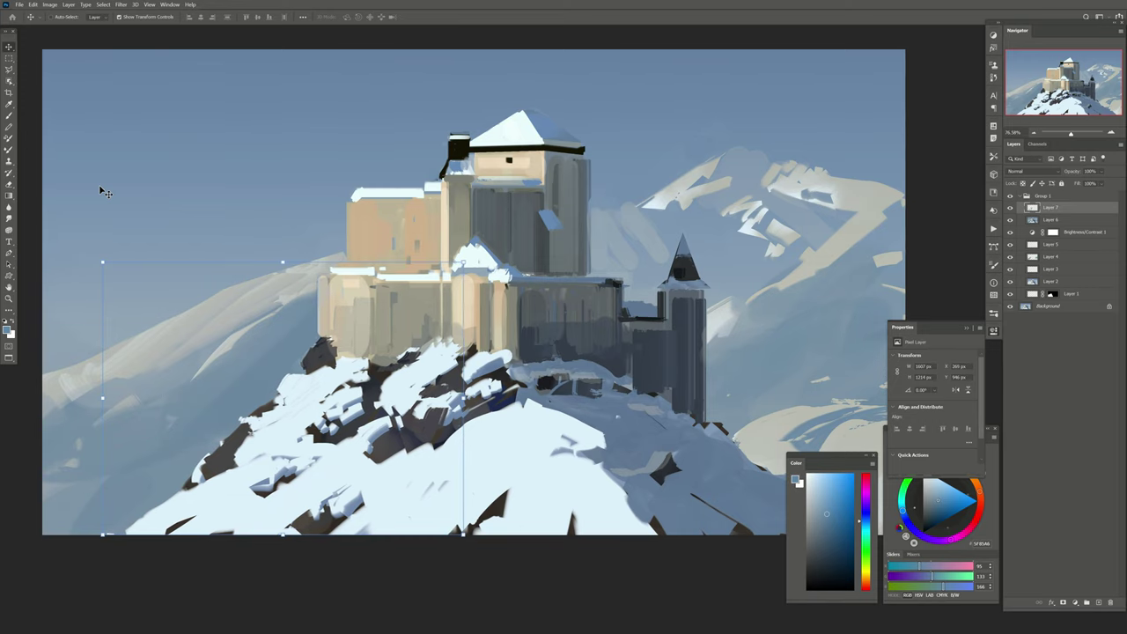
# On a new top layer, paint a short dark Mixer Brush stroke right of the tower
pyautogui.press('b')
pyautogui.moveTo(227, 282); pyautogui.dragTo(278, 308)
pyautogui.click(1086, 603)
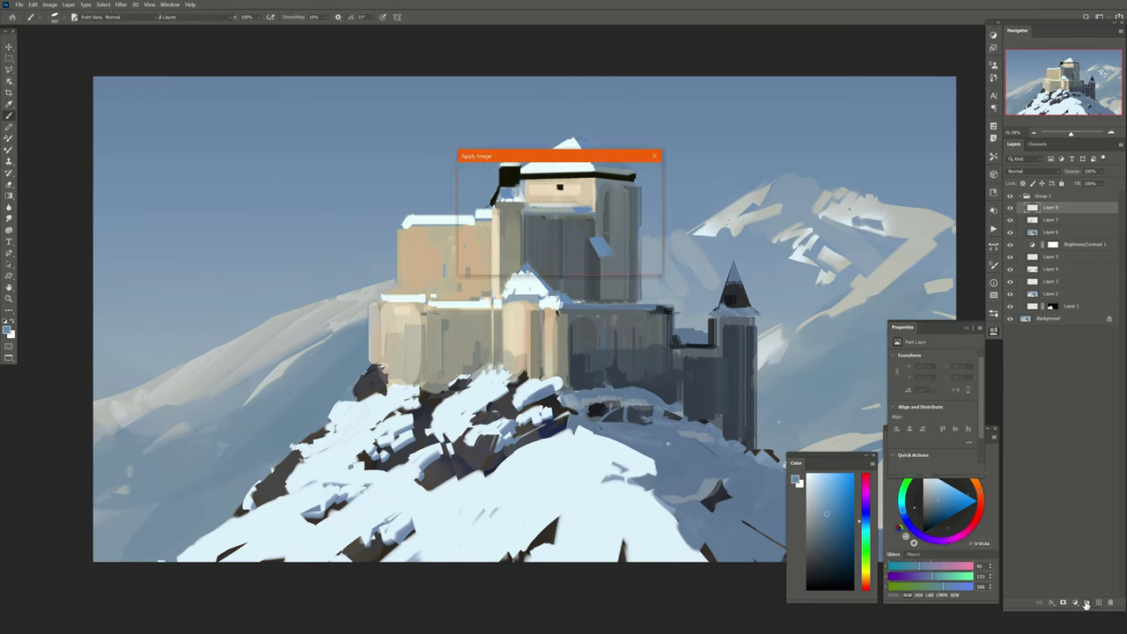
pyautogui.click(9, 150)
pyautogui.moveTo(439, 268); pyautogui.dragTo(361, 241)
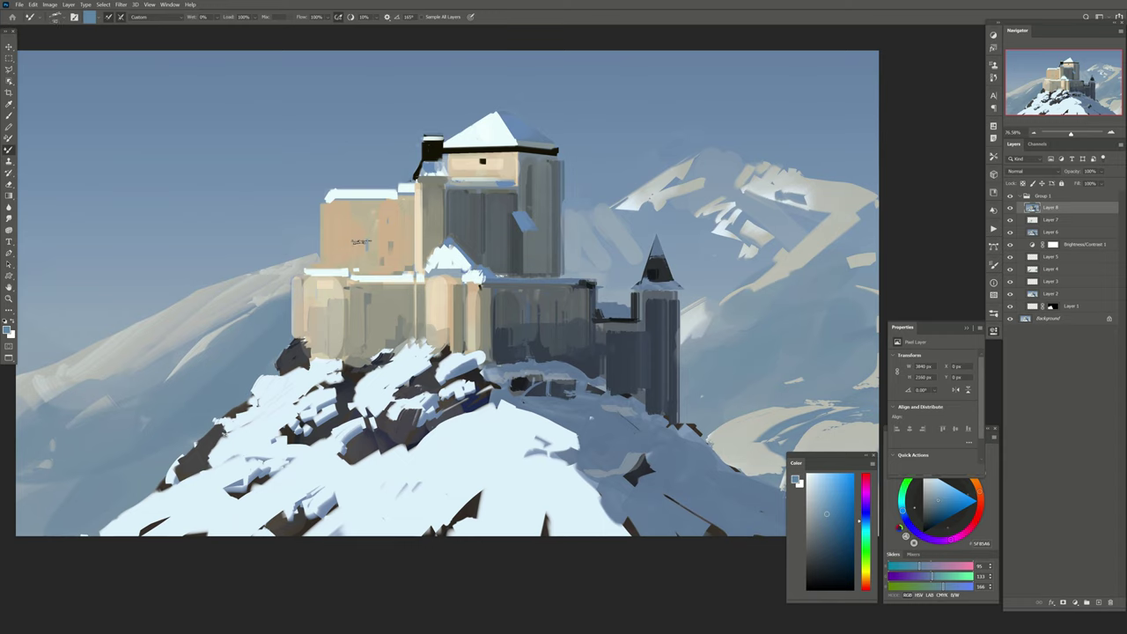
pyautogui.moveTo(717, 252); pyautogui.dragTo(756, 250)
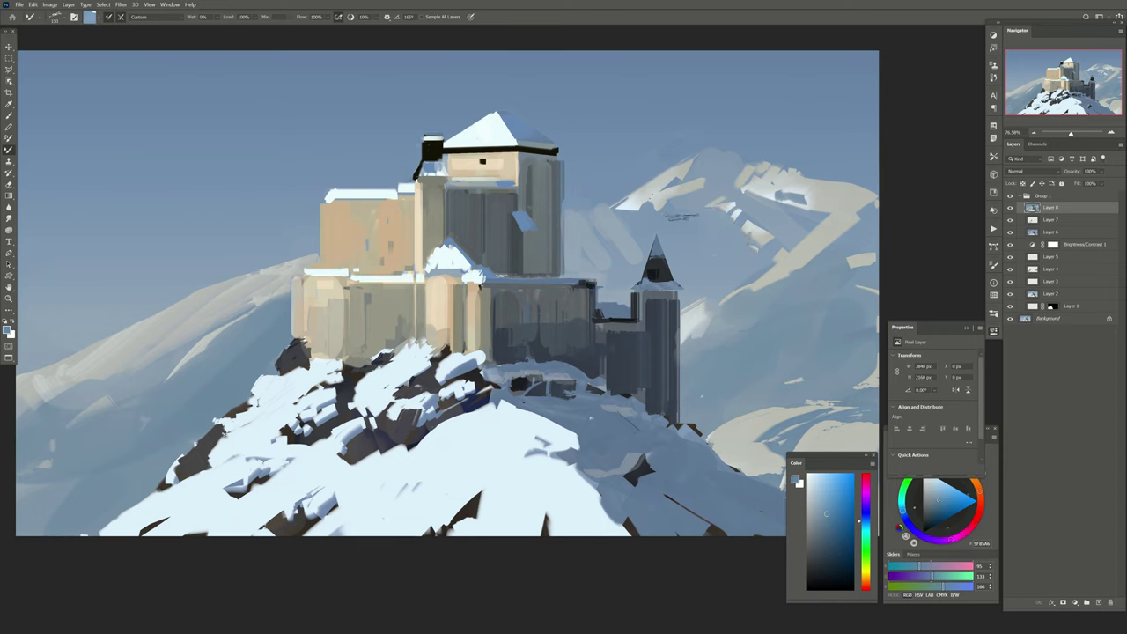
# Repaint the small dark stroke slightly higher and blend the right mountain's snowy ridge
pyautogui.hotkey('ctrl', 'z')
pyautogui.moveTo(670, 205); pyautogui.dragTo(698, 201)
pyautogui.moveTo(784, 195)
pyautogui.mouseDown()
pyautogui.moveTo(821, 208)
pyautogui.moveTo(793, 187)
pyautogui.moveTo(877, 200)
pyautogui.mouseUp()
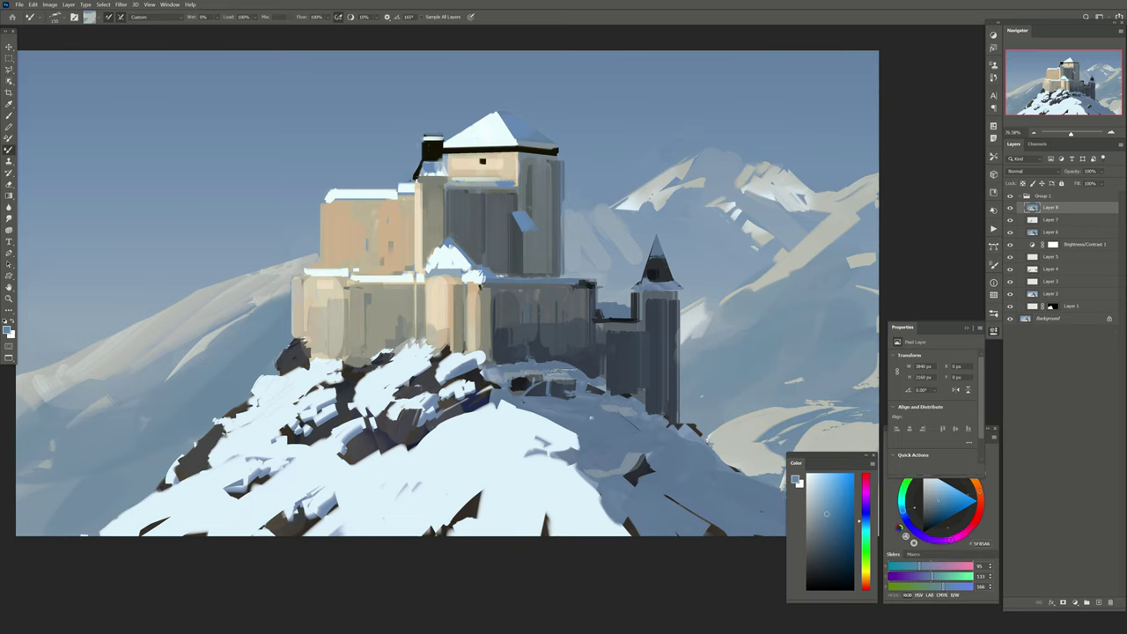
# Blend lighter, faint strokes into the dark castle wall and compare before and after
pyautogui.moveTo(651, 377); pyautogui.dragTo(631, 346)
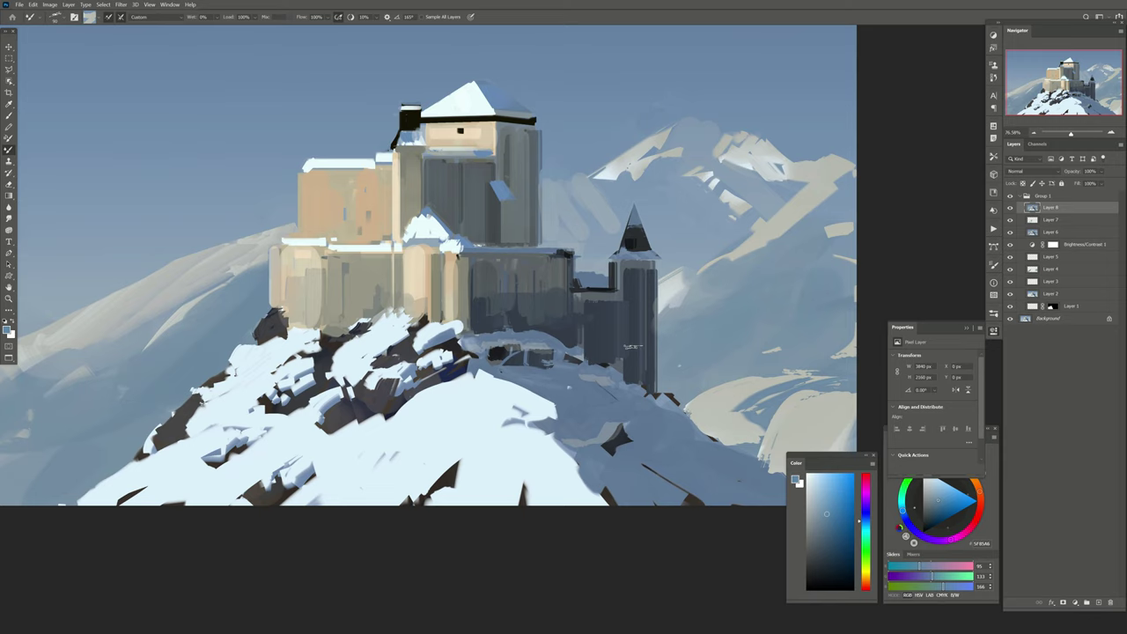
pyautogui.moveTo(582, 269)
pyautogui.mouseDown()
pyautogui.moveTo(595, 269)
pyautogui.moveTo(555, 295)
pyautogui.moveTo(571, 304)
pyautogui.mouseUp()
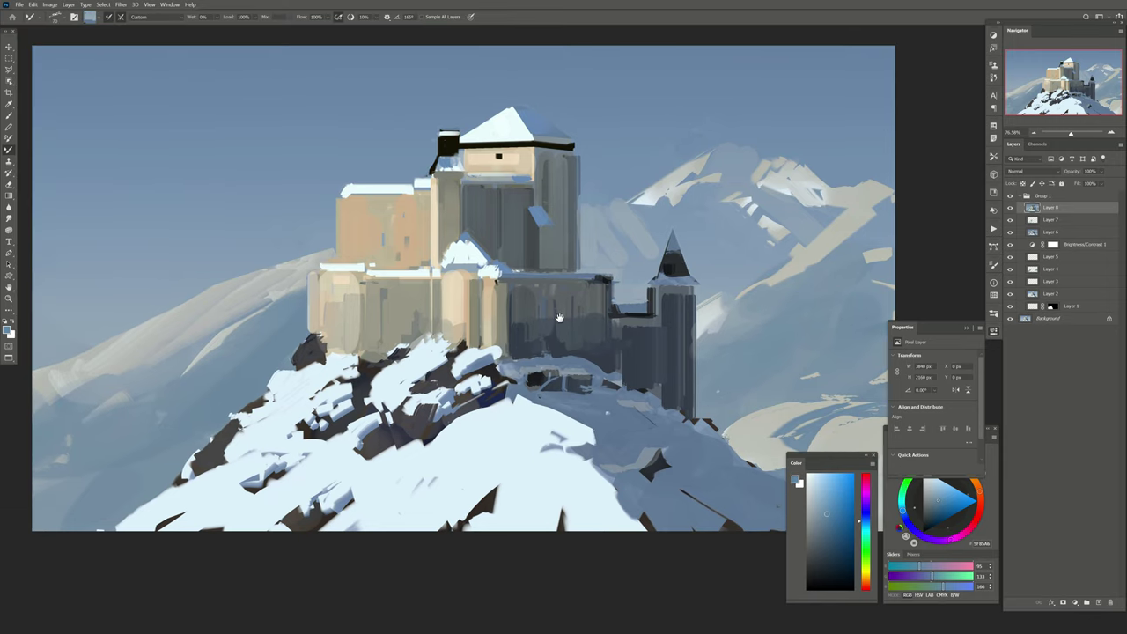
pyautogui.moveTo(558, 321); pyautogui.dragTo(534, 329)
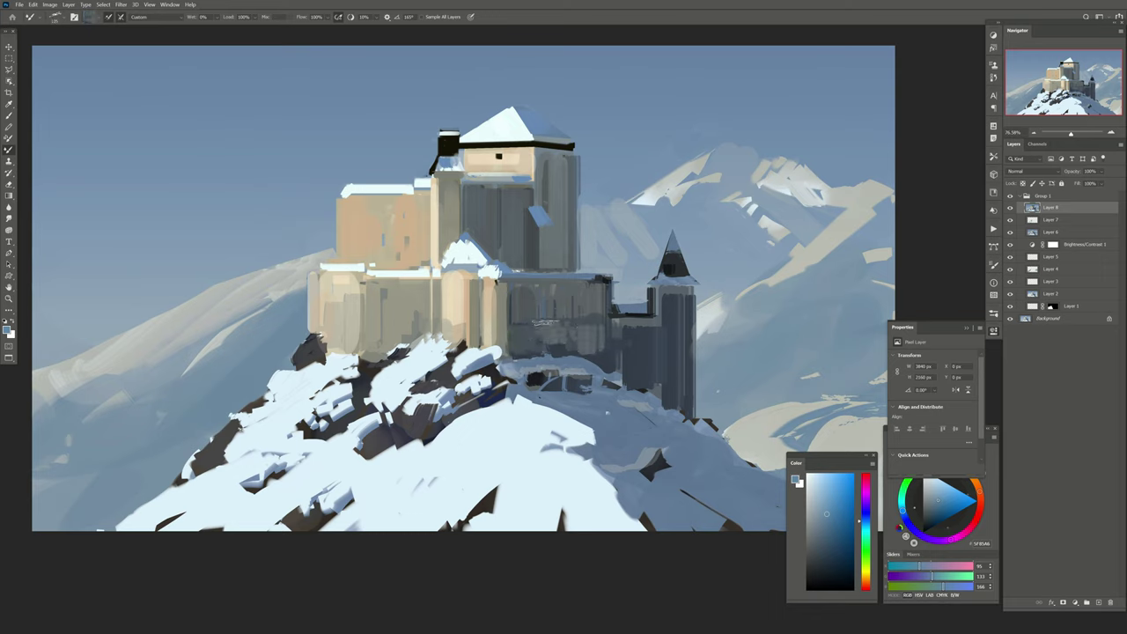
pyautogui.moveTo(556, 299)
pyautogui.mouseDown()
pyautogui.moveTo(523, 317)
pyautogui.moveTo(534, 331)
pyautogui.moveTo(494, 300)
pyautogui.moveTo(469, 344)
pyautogui.mouseUp()
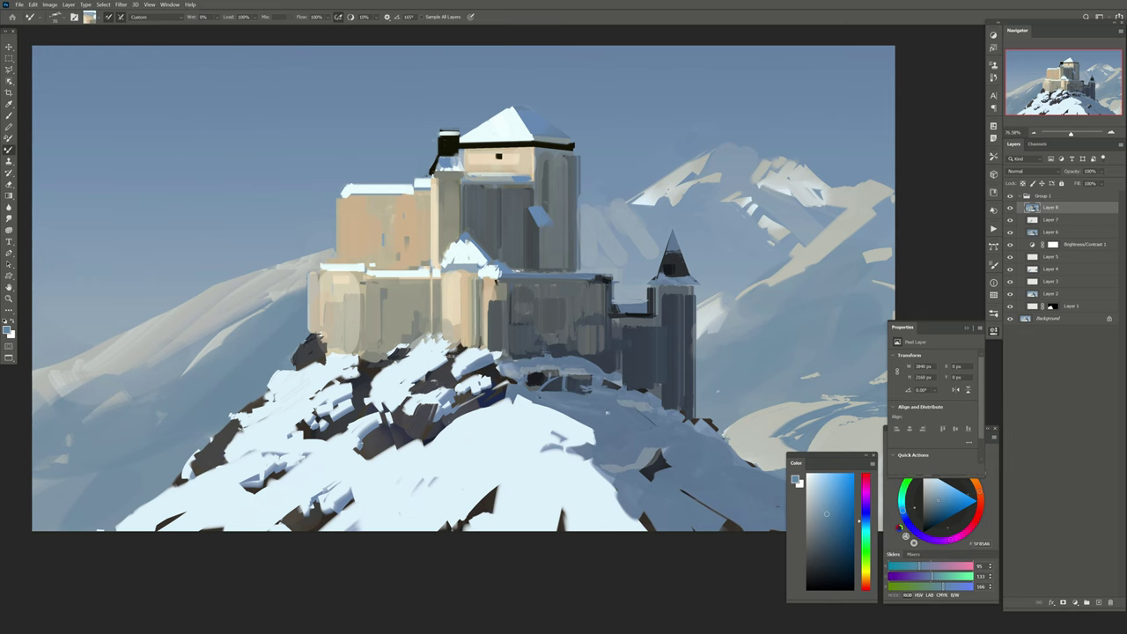
pyautogui.click(1011, 232)
pyautogui.moveTo(517, 292)
pyautogui.mouseDown()
pyautogui.moveTo(531, 291)
pyautogui.moveTo(548, 312)
pyautogui.mouseUp()
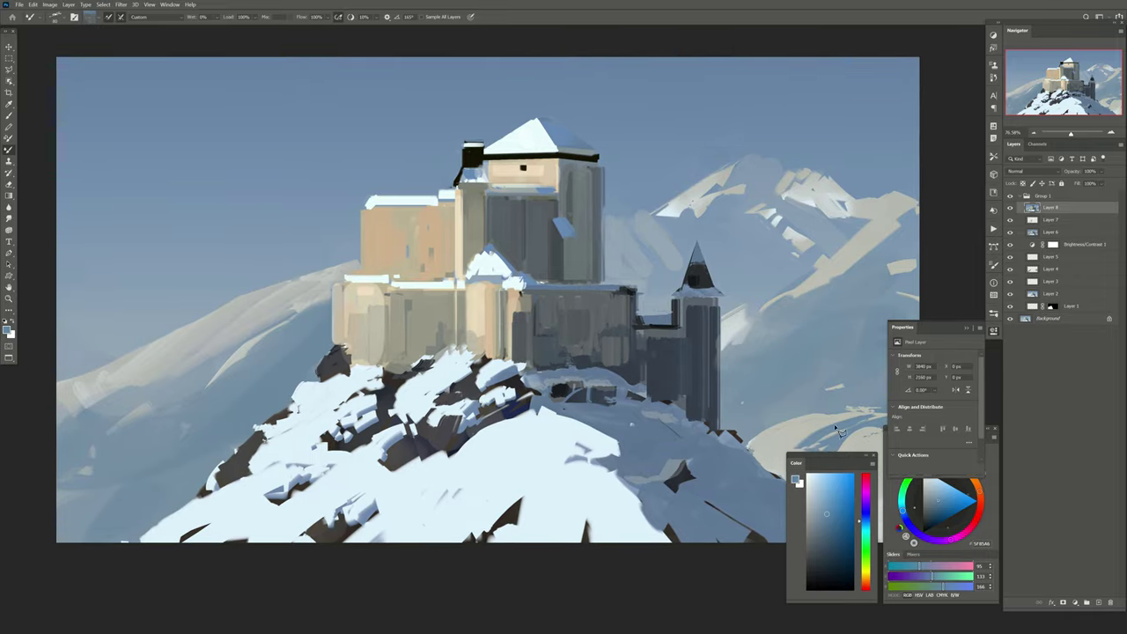
# Stamp a merged copy of the painting onto a fresh top layer with Ctrl+Alt+Shift+E
pyautogui.press('l')
pyautogui.click(1098, 605)
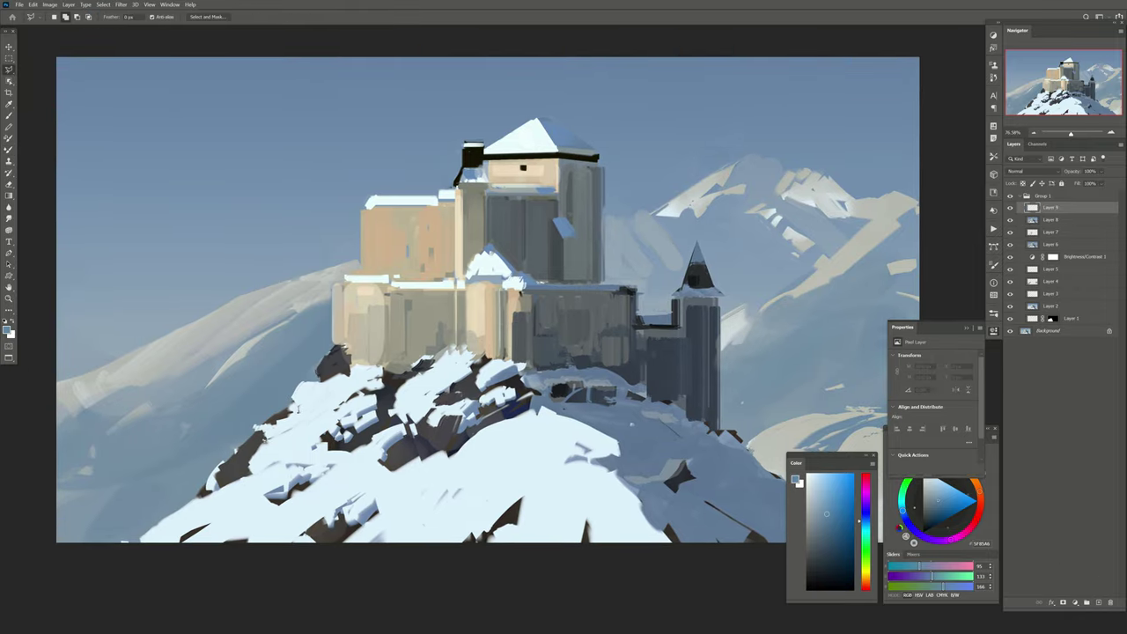
pyautogui.moveTo(538, 359); pyautogui.dragTo(522, 351)
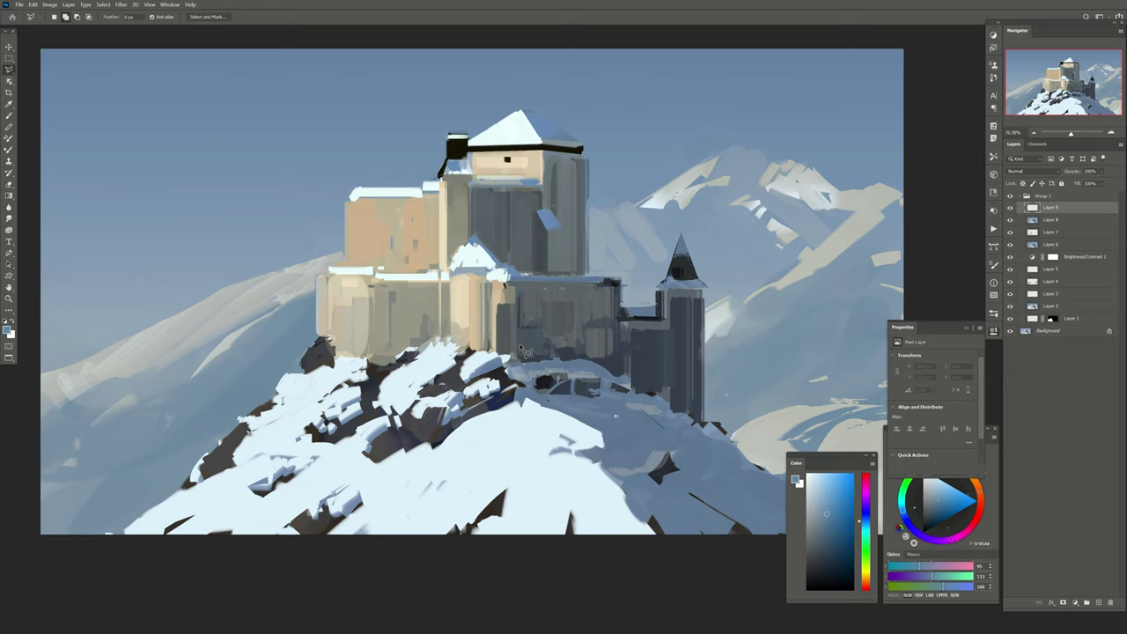
pyautogui.hotkey('ctrl', 'alt', 'shift', 'e')
pyautogui.press('m')
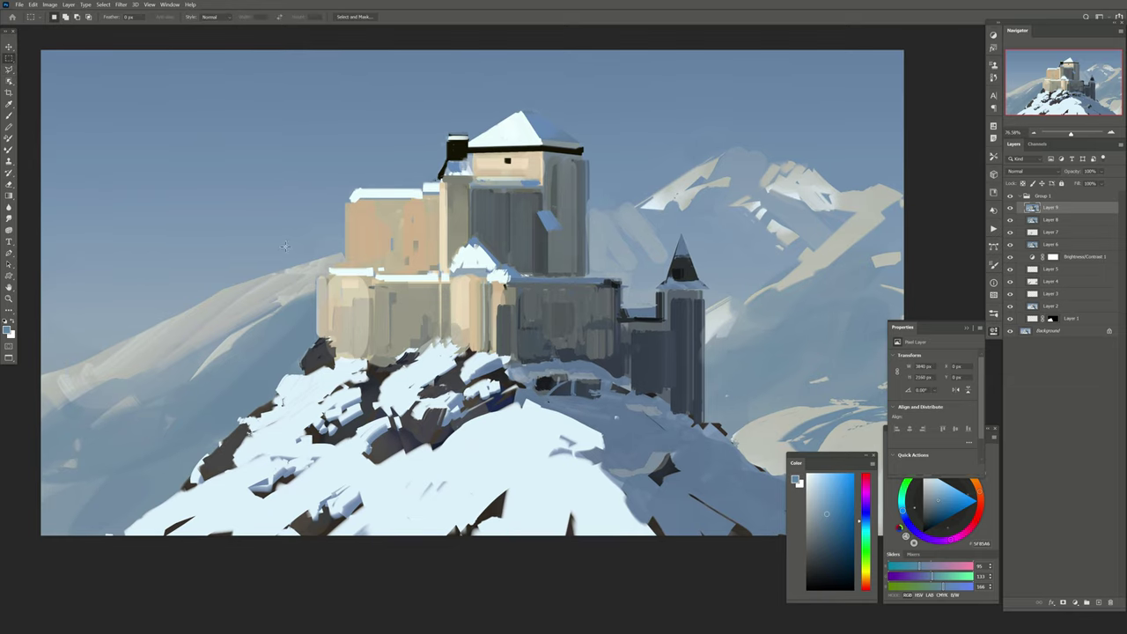
pyautogui.hotkey('ctrl', 'e')
pyautogui.click(1099, 604)
pyautogui.hotkey('ctrl', 'alt', 'shift', 'e')
pyautogui.moveTo(754, 458); pyautogui.dragTo(793, 466)
# Paint a lighter patch on the left slope and a hazy distant peak into the left sky
pyautogui.press('l')
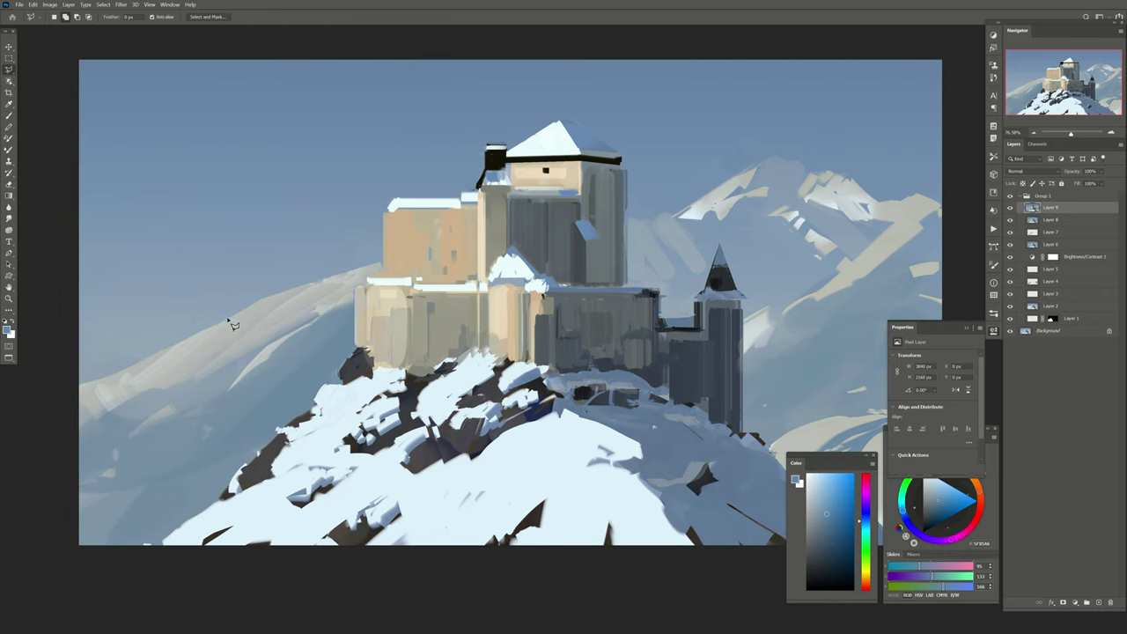
pyautogui.press('b')
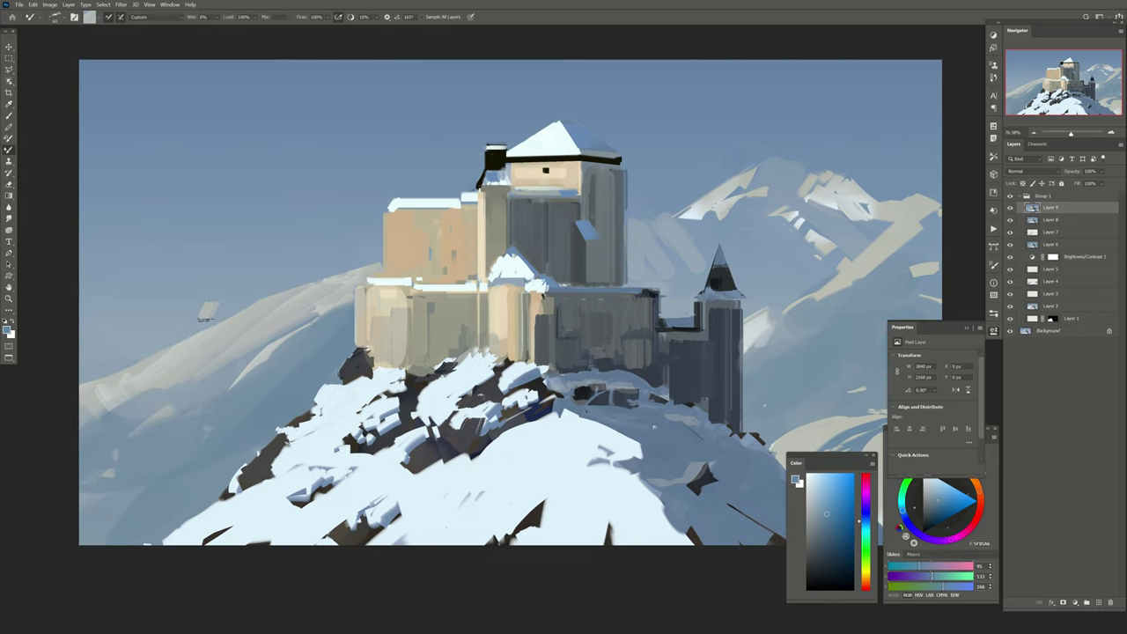
pyautogui.moveTo(208, 313); pyautogui.dragTo(208, 333)
pyautogui.moveTo(159, 293)
pyautogui.mouseDown()
pyautogui.moveTo(134, 299)
pyautogui.moveTo(114, 328)
pyautogui.moveTo(160, 301)
pyautogui.moveTo(124, 286)
pyautogui.moveTo(75, 314)
pyautogui.mouseUp()
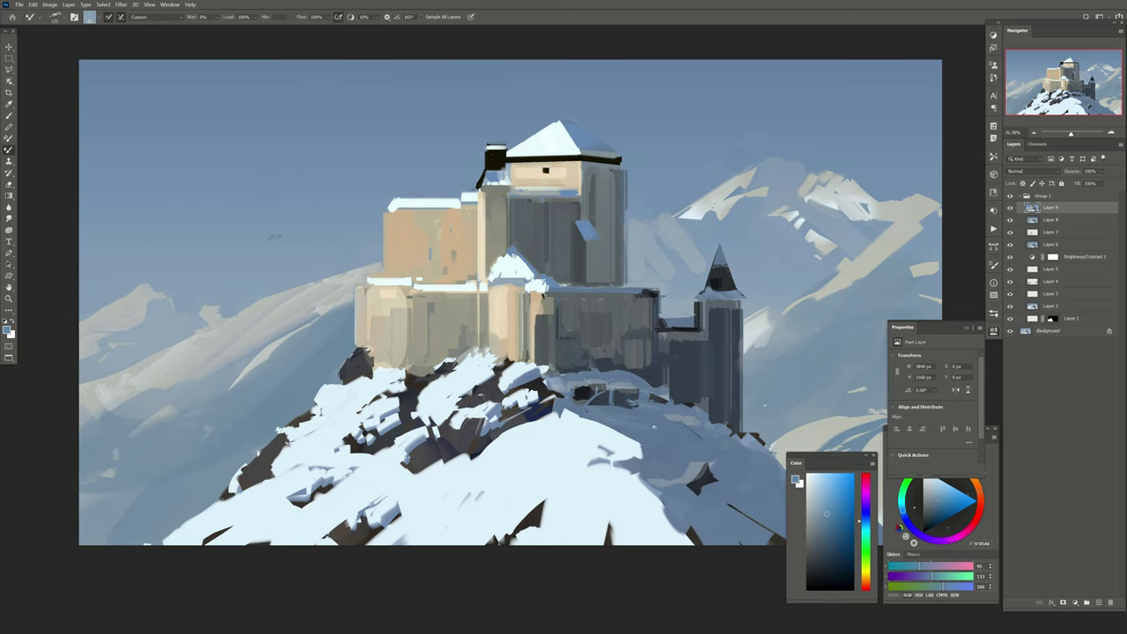
pyautogui.moveTo(549, 326); pyautogui.dragTo(521, 328)
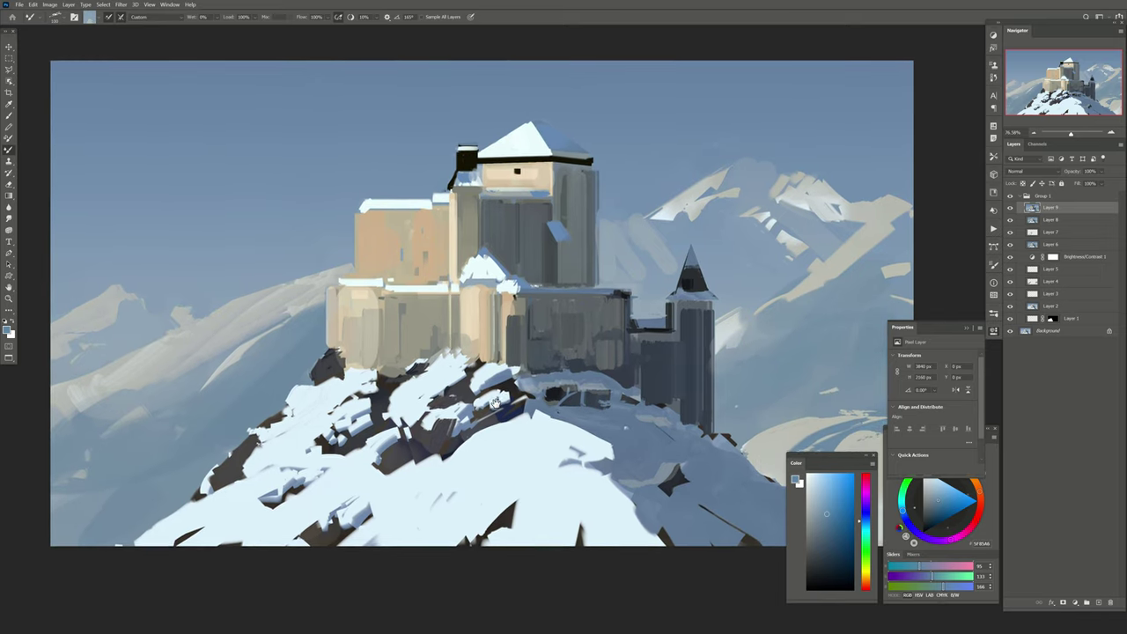
pyautogui.click(994, 331)
pyautogui.scroll(-2, 504, 296)
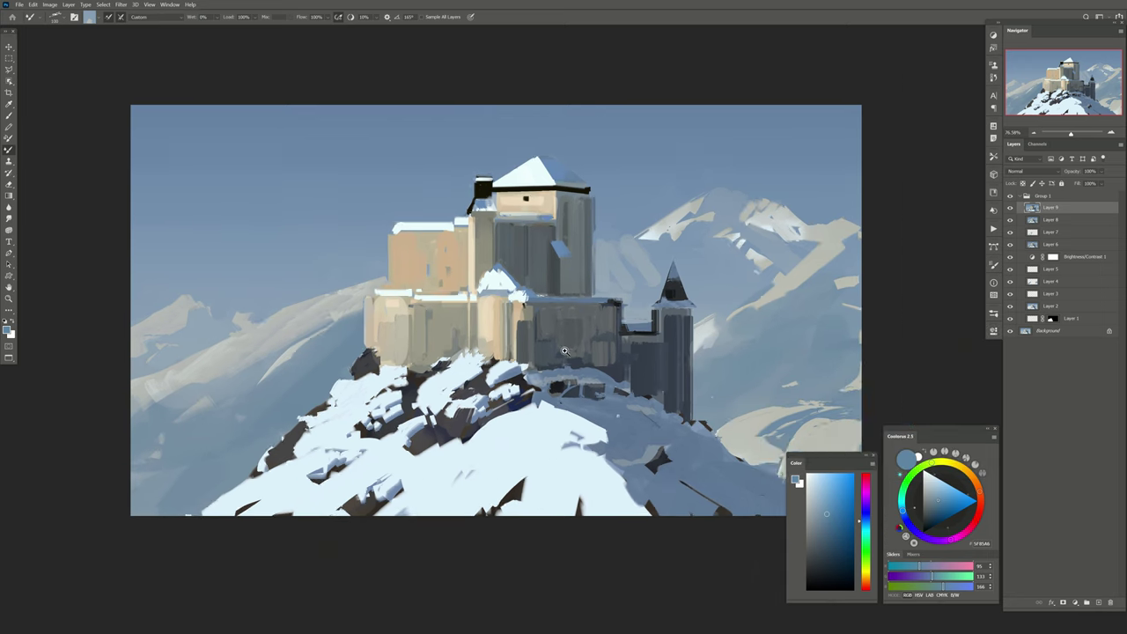
pyautogui.scroll(1, 504, 296)
pyautogui.scroll(-2, 504, 296)
pyautogui.scroll(2, 504, 296)
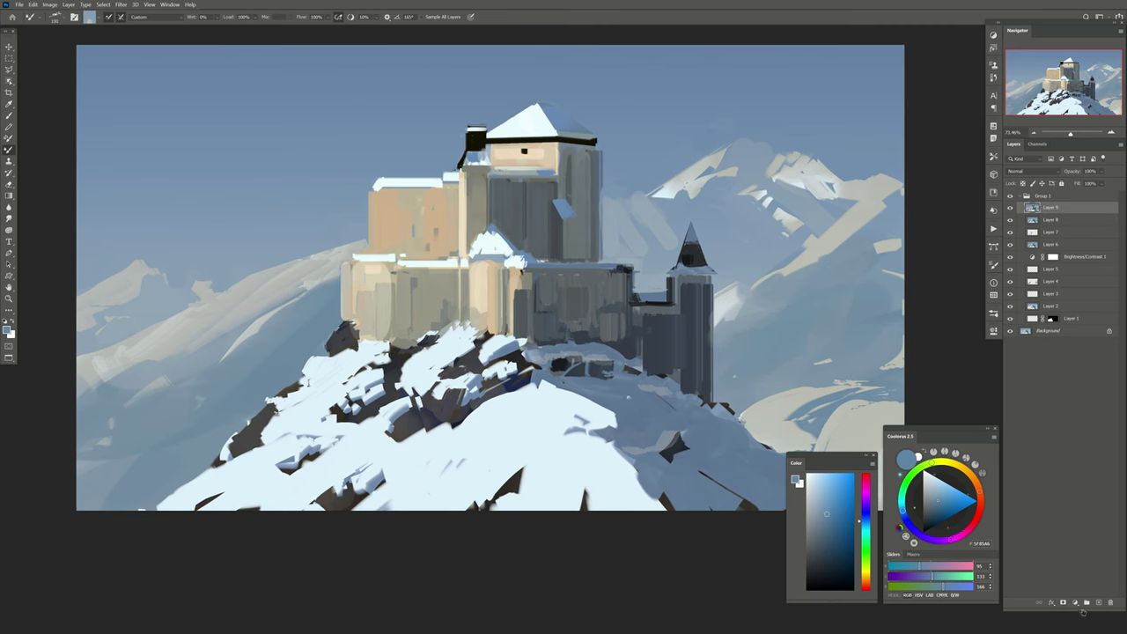
# Color Range-select the snow highlights and re-blend the snowy rocks below the castle on Layer 9
pyautogui.click(1099, 603)
pyautogui.click(103, 4)
pyautogui.click(117, 86)
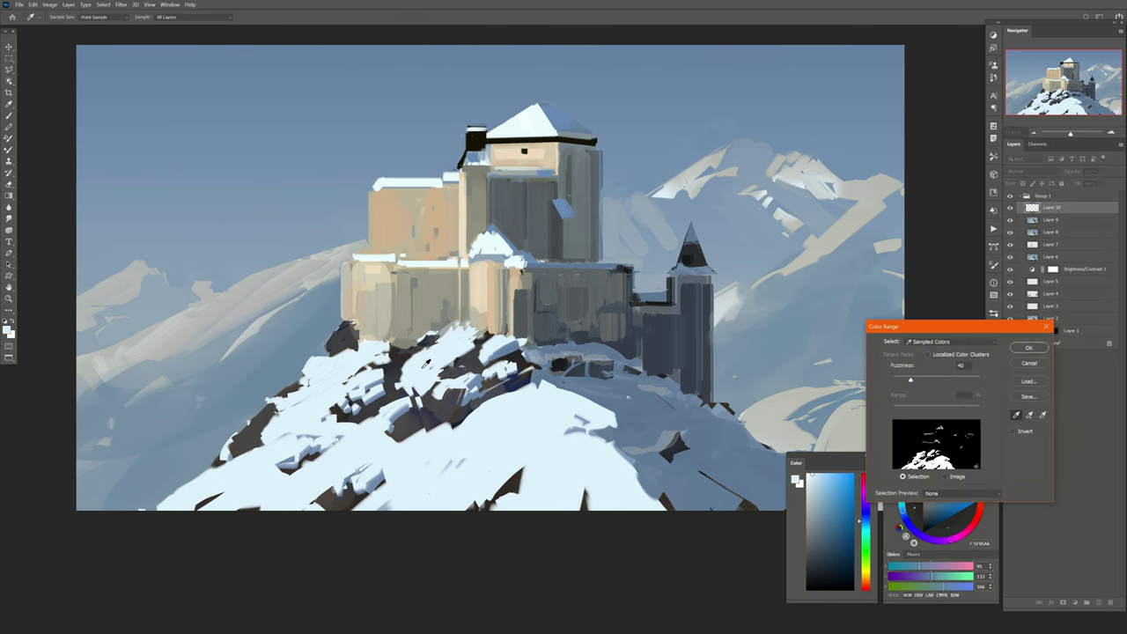
pyautogui.click(1030, 346)
pyautogui.click(1028, 222)
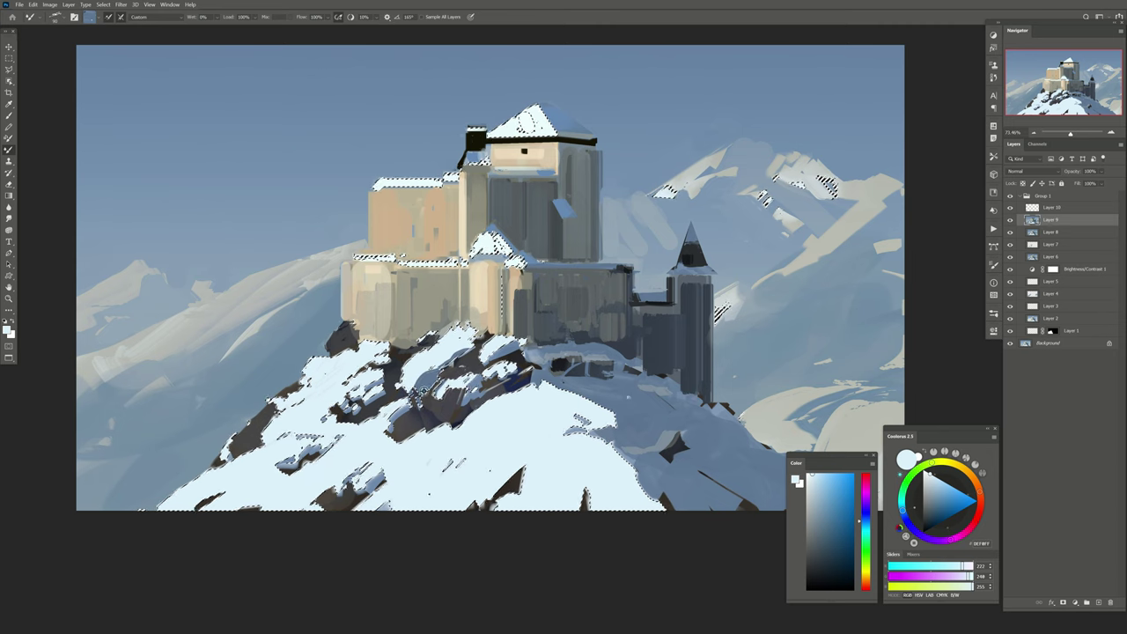
pyautogui.moveTo(396, 387); pyautogui.dragTo(466, 370)
pyautogui.moveTo(370, 396); pyautogui.dragTo(458, 353)
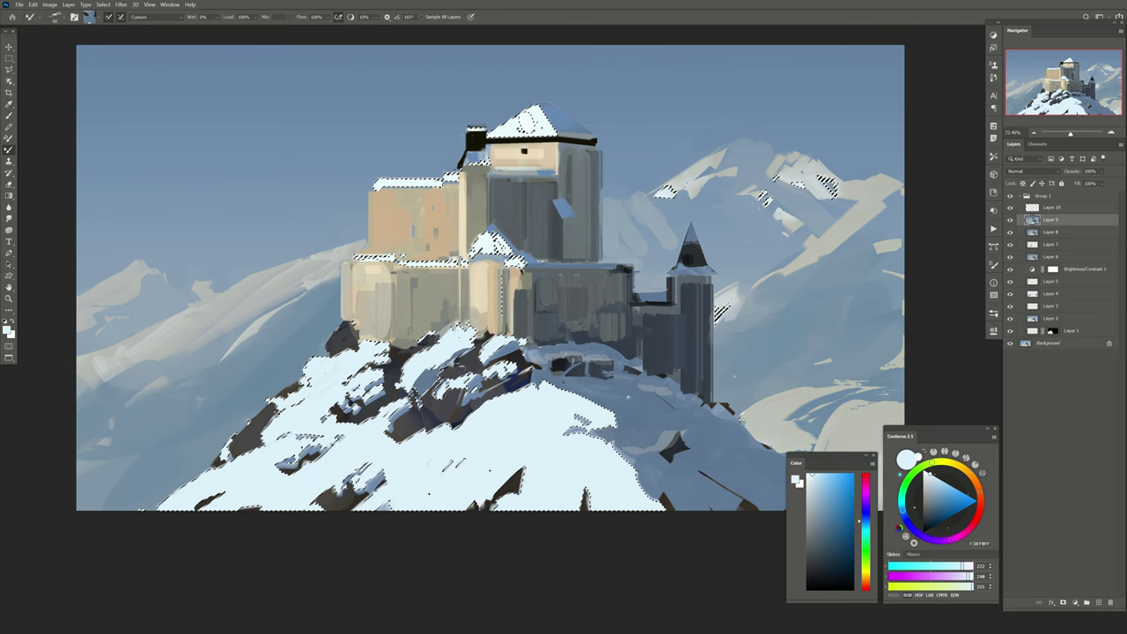
pyautogui.moveTo(519, 465); pyautogui.dragTo(469, 506)
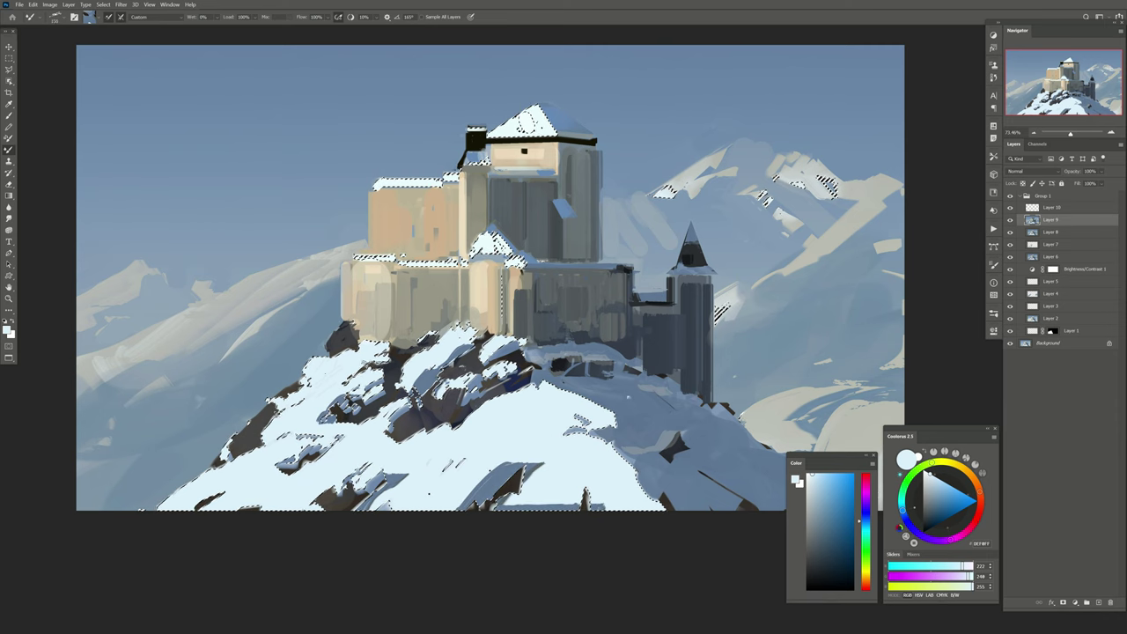
pyautogui.moveTo(353, 401); pyautogui.dragTo(458, 352)
# Deselect and erase the stray dark marks on the lower snow
pyautogui.hotkey('ctrl', 'd')
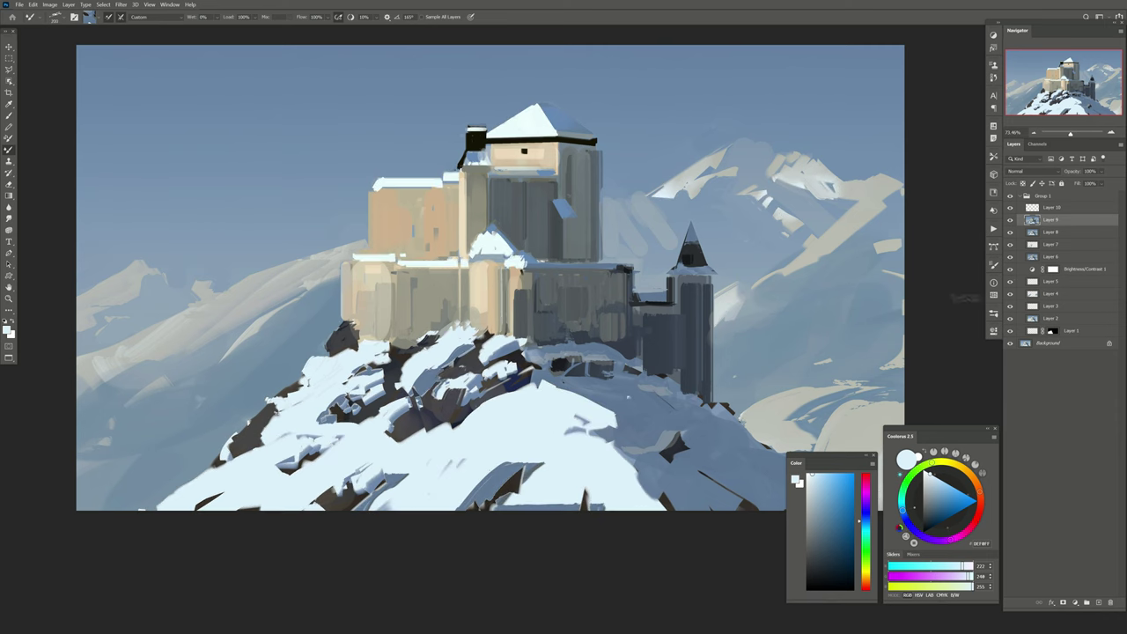
pyautogui.press('e')
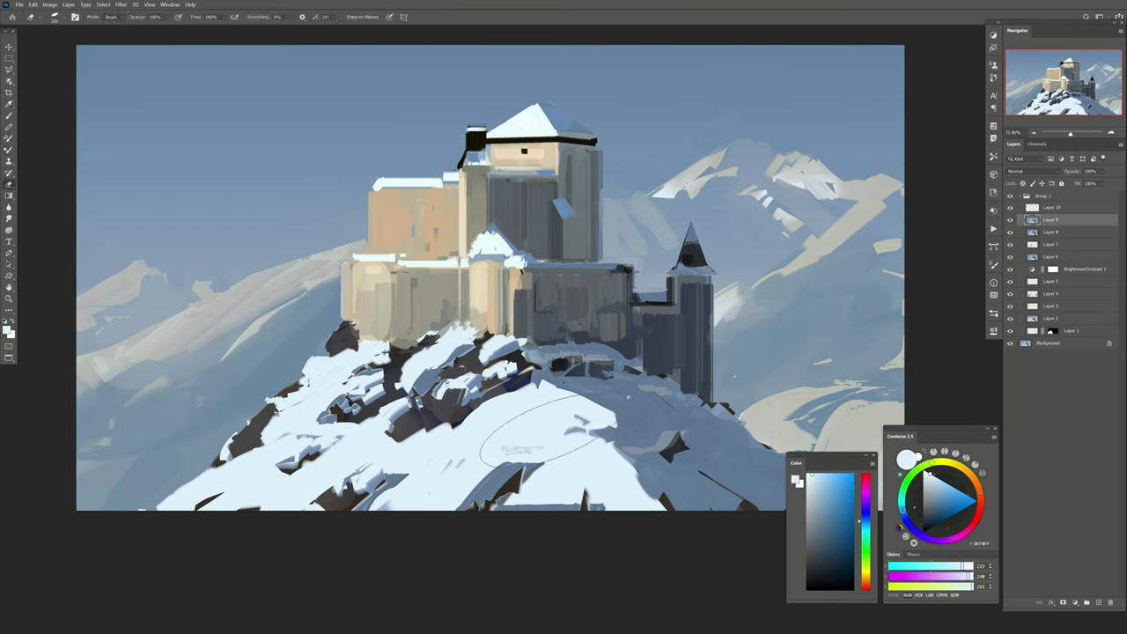
pyautogui.moveTo(499, 466); pyautogui.dragTo(465, 502)
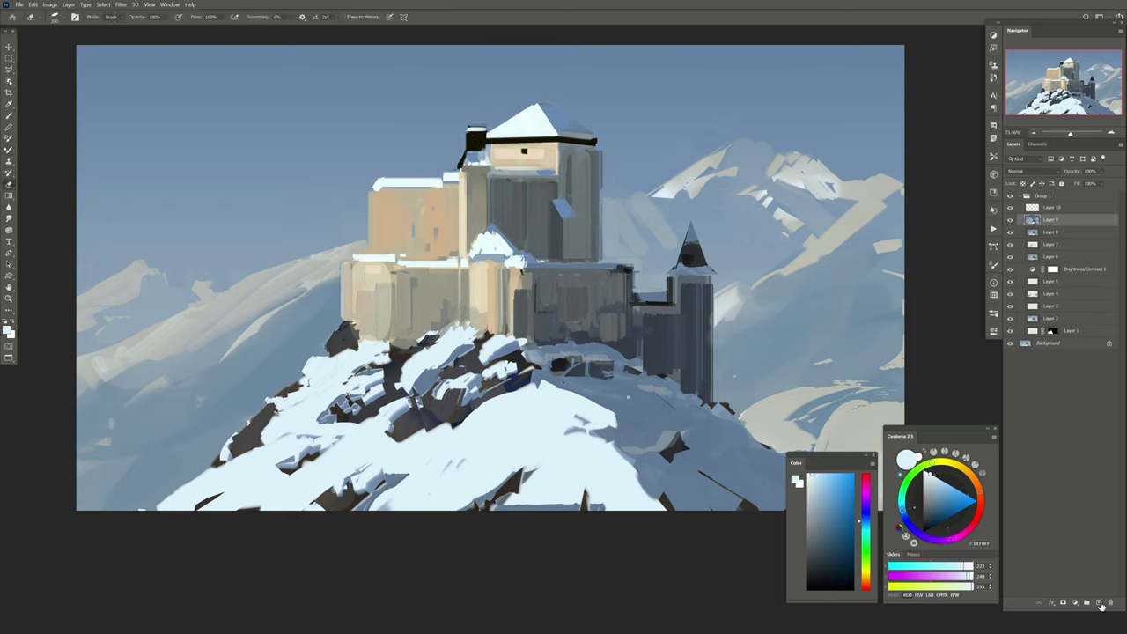
# On new Layer 11, repaint the tower face with small Mixer Brush blending strokes
pyautogui.click(1100, 604)
pyautogui.press('b')
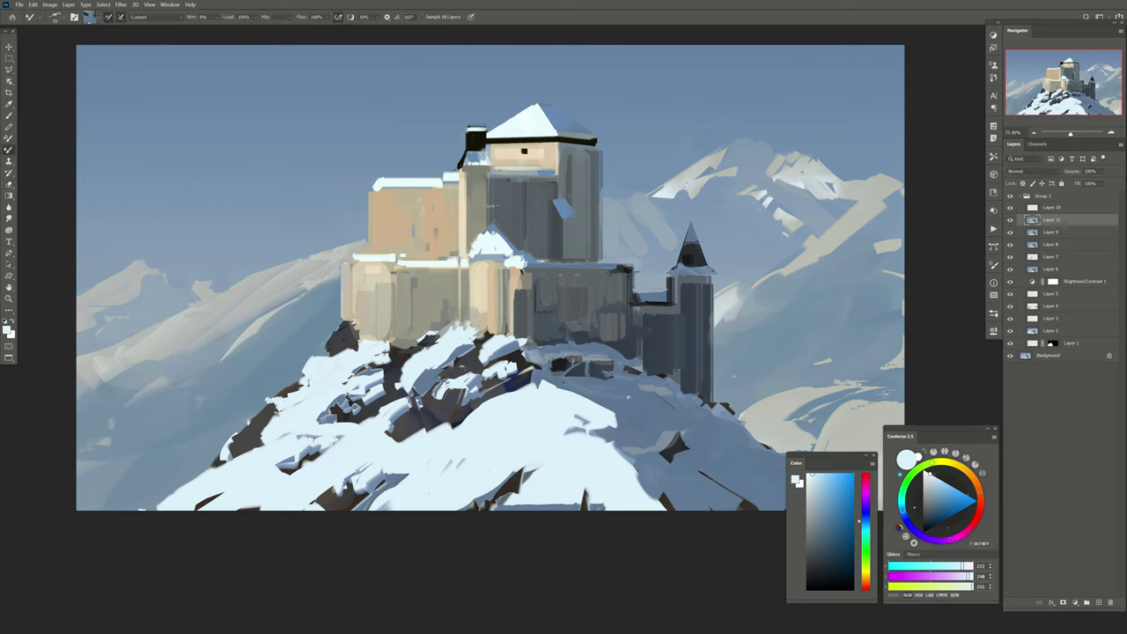
pyautogui.moveTo(504, 181); pyautogui.dragTo(520, 233)
pyautogui.moveTo(538, 192); pyautogui.dragTo(532, 239)
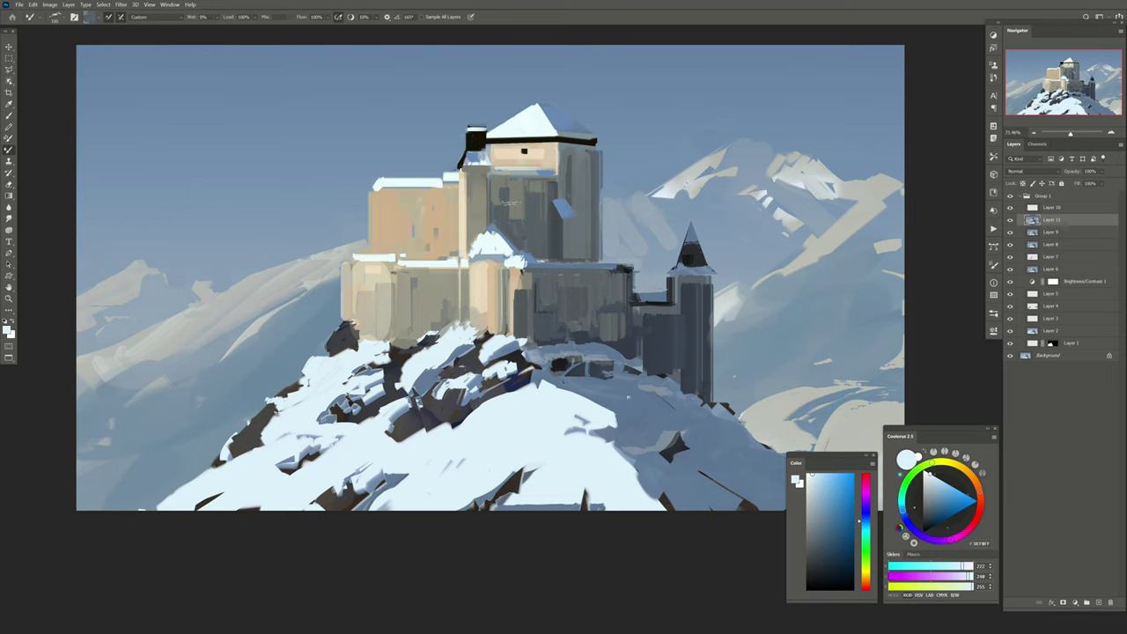
pyautogui.moveTo(498, 183); pyautogui.dragTo(511, 204)
# Paint a light stroke down the tower's right edge
pyautogui.moveTo(480, 244); pyautogui.dragTo(533, 280)
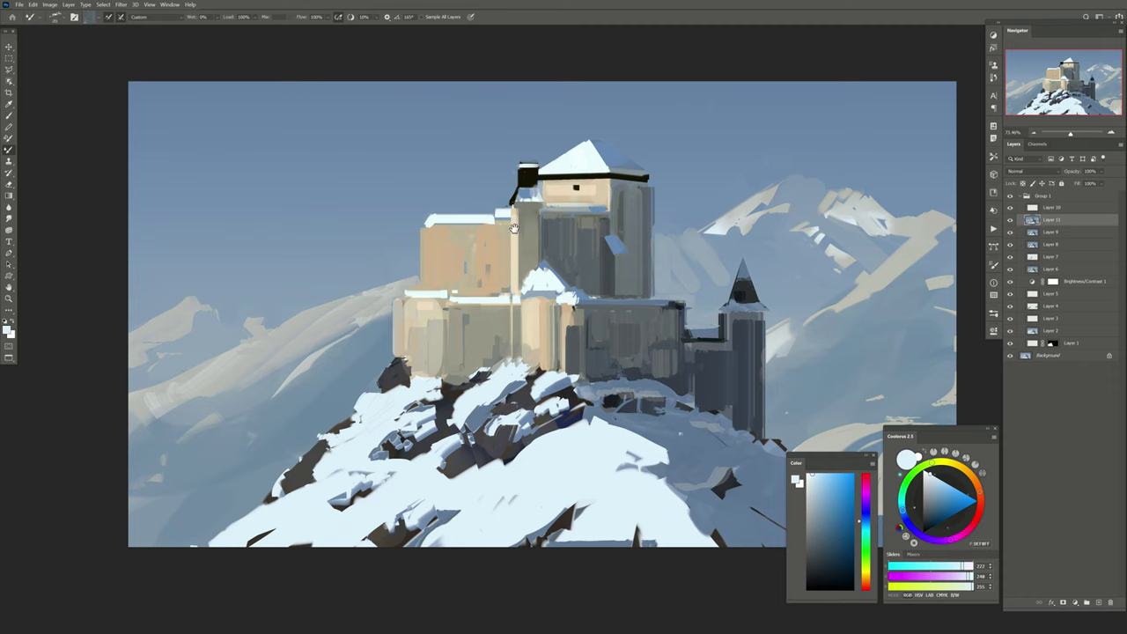
pyautogui.moveTo(515, 228); pyautogui.dragTo(505, 262)
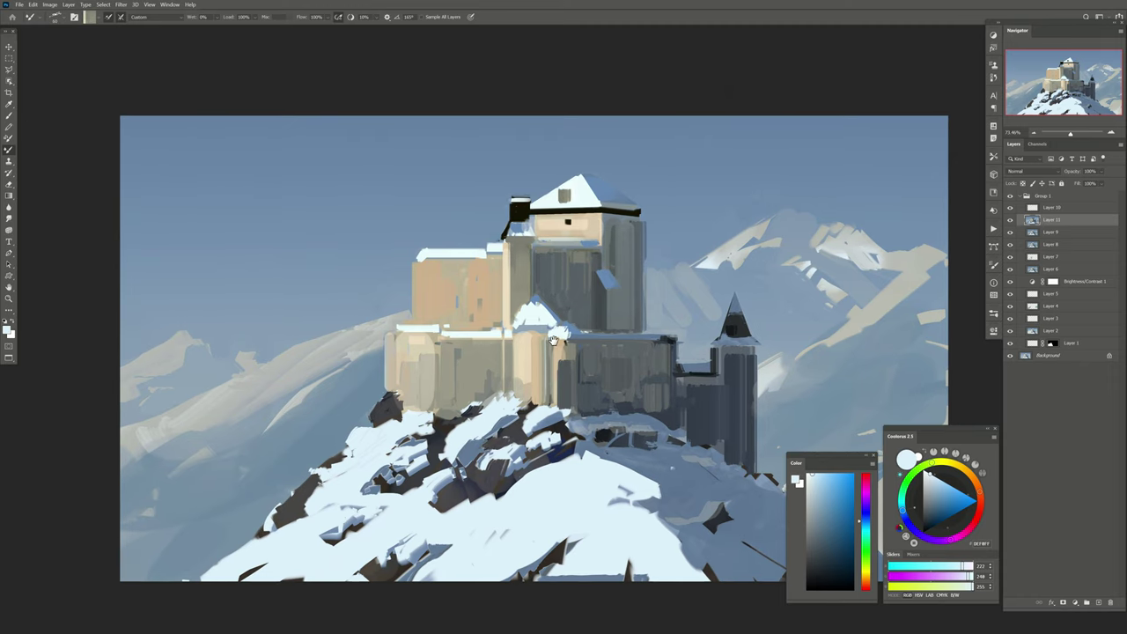
pyautogui.moveTo(554, 340); pyautogui.dragTo(550, 346)
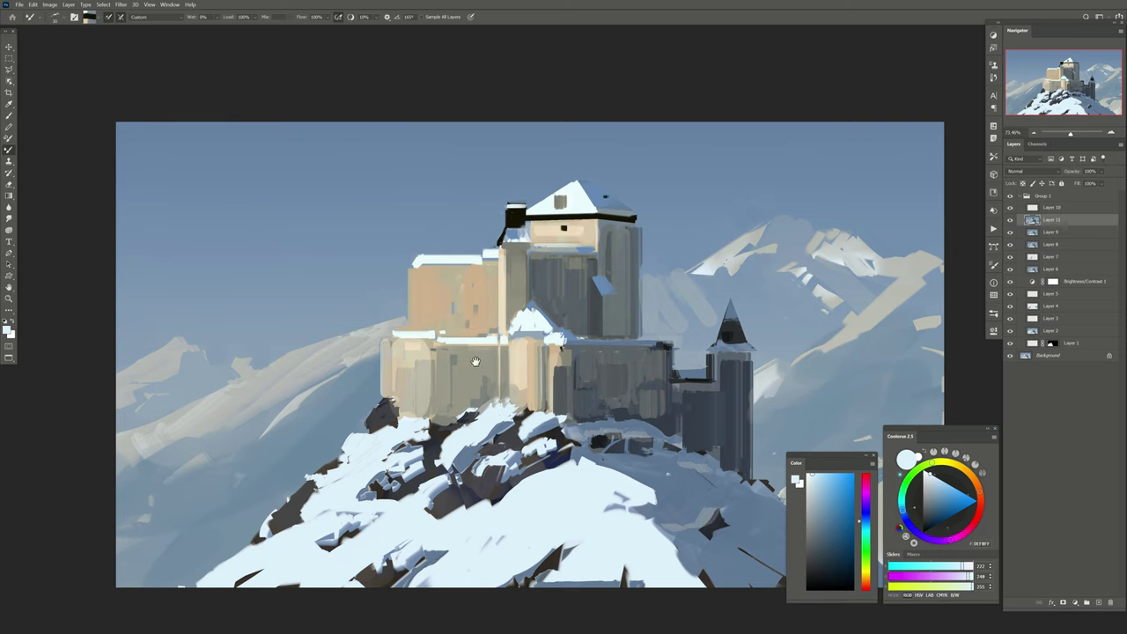
pyautogui.moveTo(476, 361); pyautogui.dragTo(471, 343)
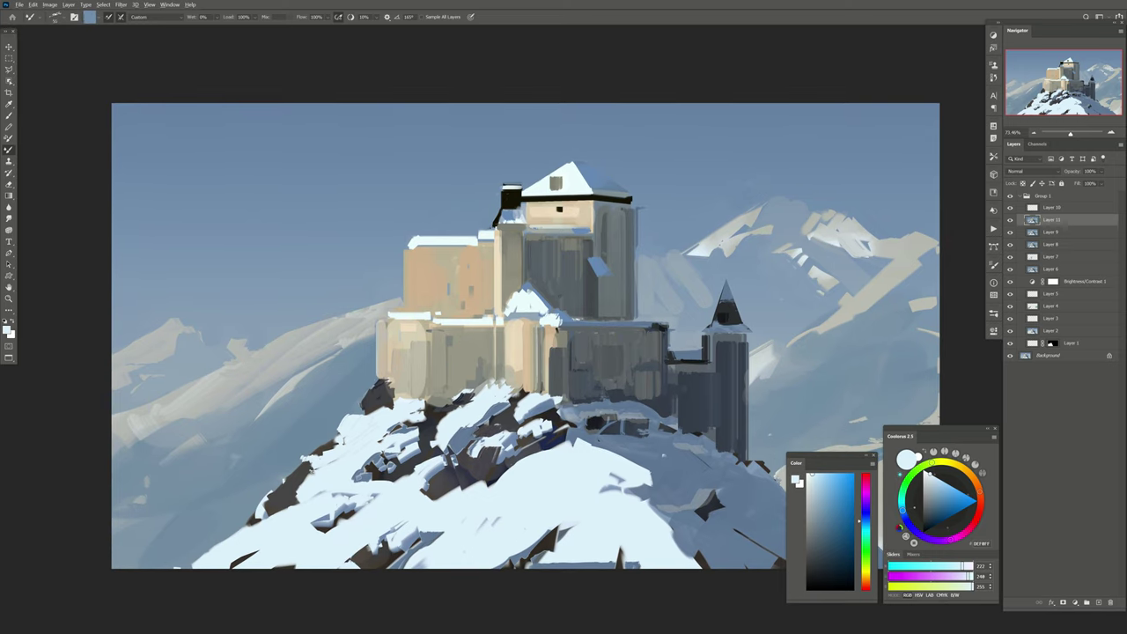
pyautogui.moveTo(633, 209); pyautogui.dragTo(641, 260)
pyautogui.moveTo(639, 312)
pyautogui.mouseDown()
pyautogui.moveTo(637, 255)
pyautogui.moveTo(645, 269)
pyautogui.mouseUp()
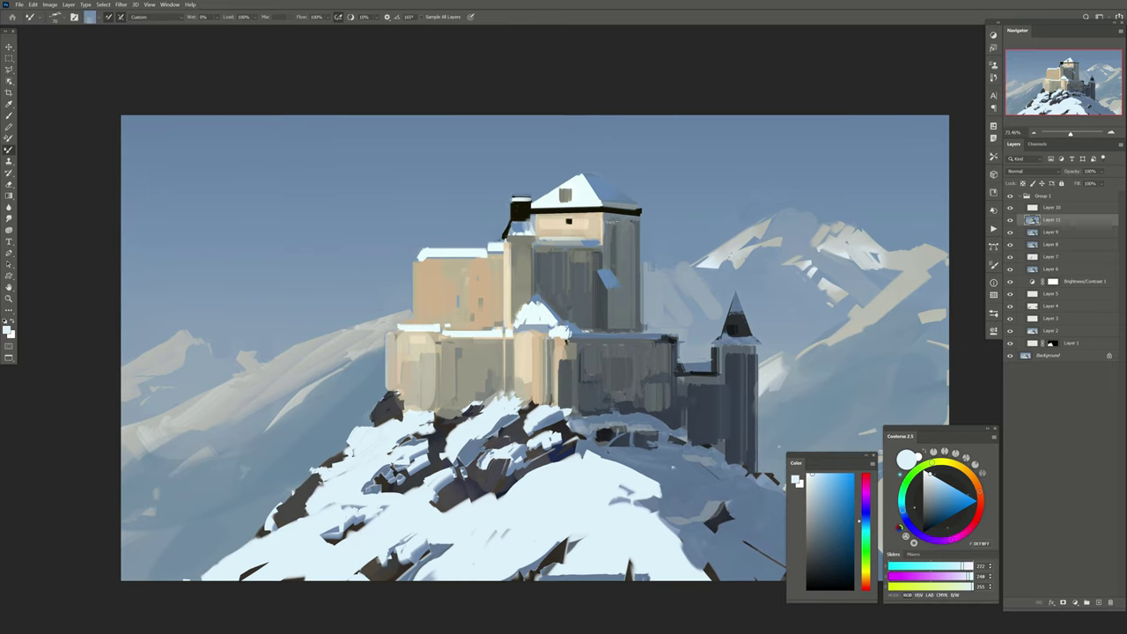
pyautogui.moveTo(630, 229); pyautogui.dragTo(629, 326)
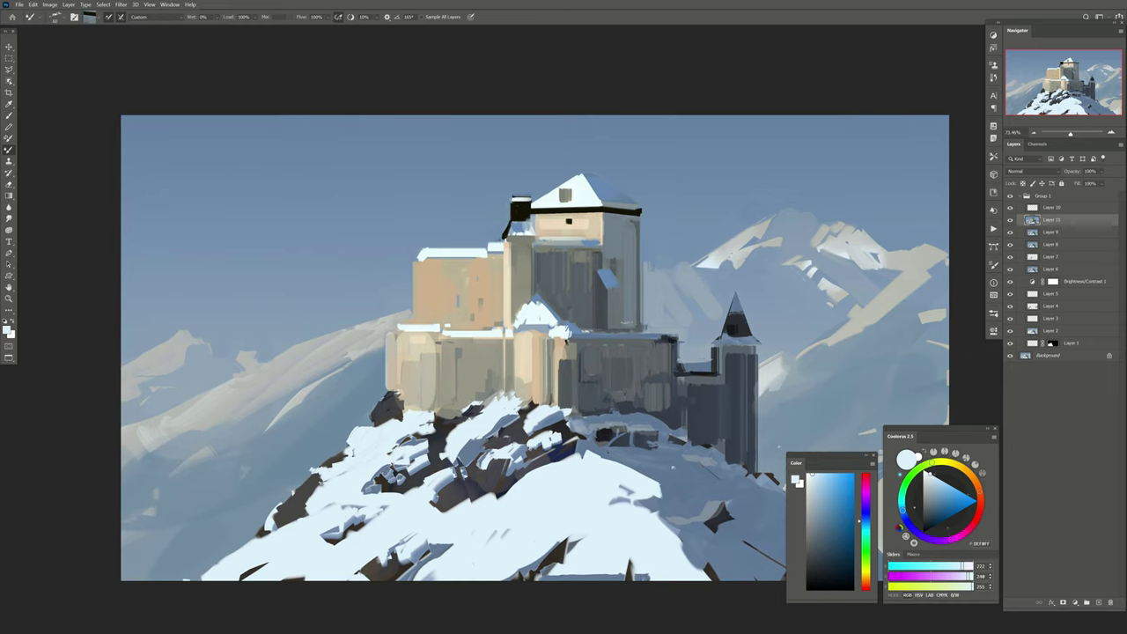
# Rework the spire tower's centre, then sample the tower's dark grey and the wall's beige
pyautogui.moveTo(591, 260); pyautogui.dragTo(591, 324)
pyautogui.moveTo(591, 261); pyautogui.dragTo(591, 324)
pyautogui.keyDown('alt'); pyautogui.click(608, 313); pyautogui.keyUp('alt')
pyautogui.keyDown('alt'); pyautogui.click(568, 221); pyautogui.keyUp('alt')
# Lasso the castle's upper wall band and load a light blue-grey paint colour
pyautogui.press('l')
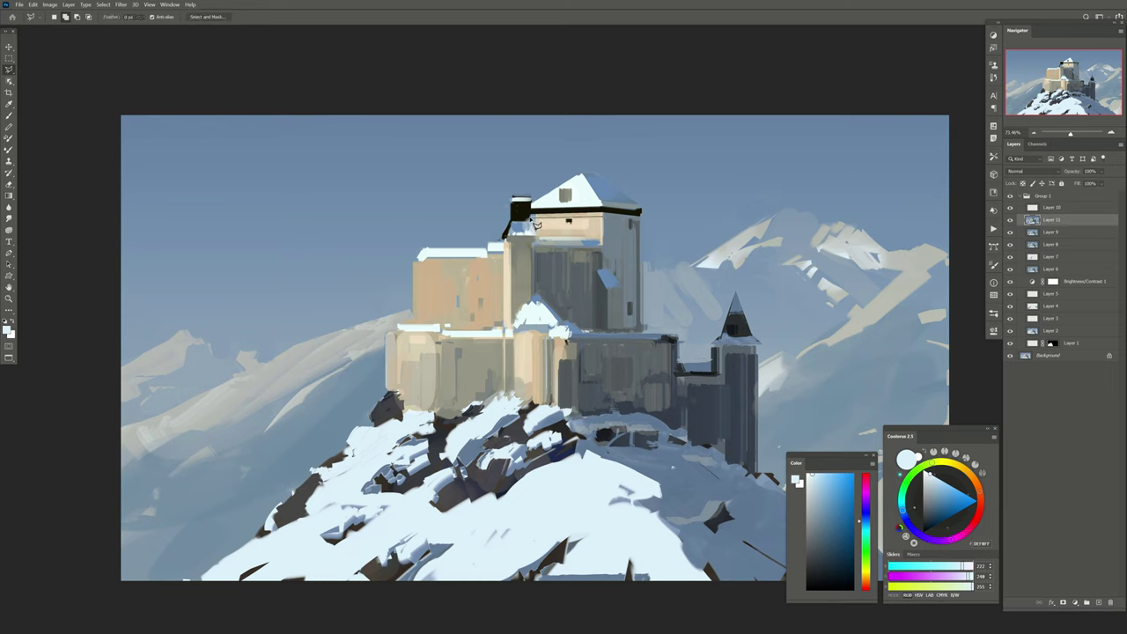
pyautogui.moveTo(532, 213); pyautogui.dragTo(532, 226)
pyautogui.press('b')
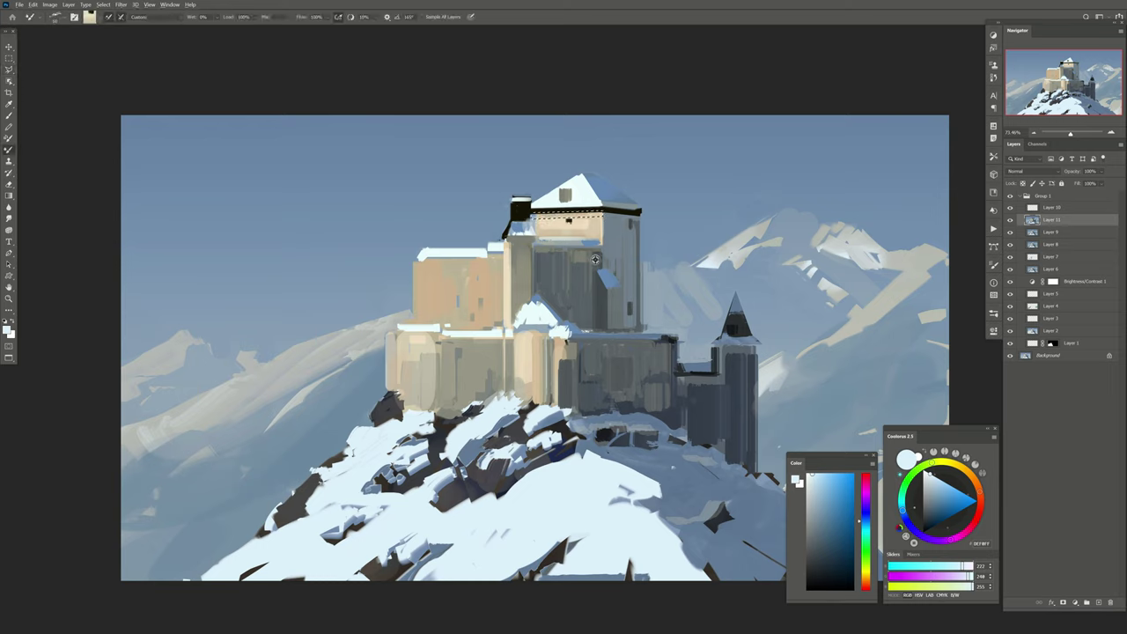
pyautogui.keyDown('alt'); pyautogui.click(569, 220); pyautogui.keyUp('alt')
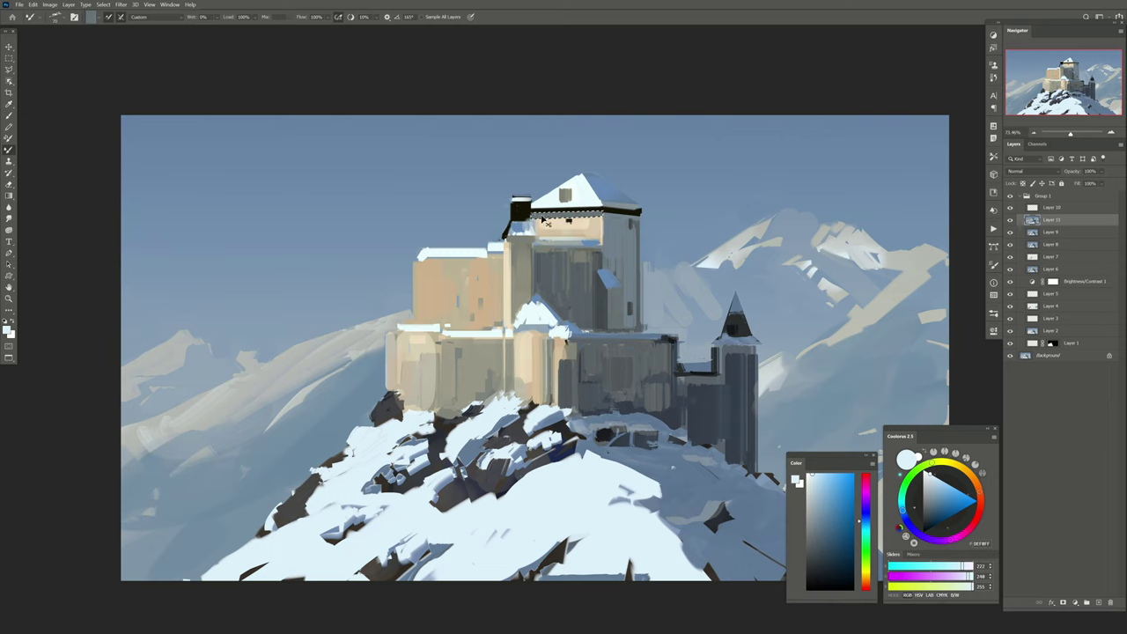
pyautogui.moveTo(568, 220); pyautogui.dragTo(531, 175)
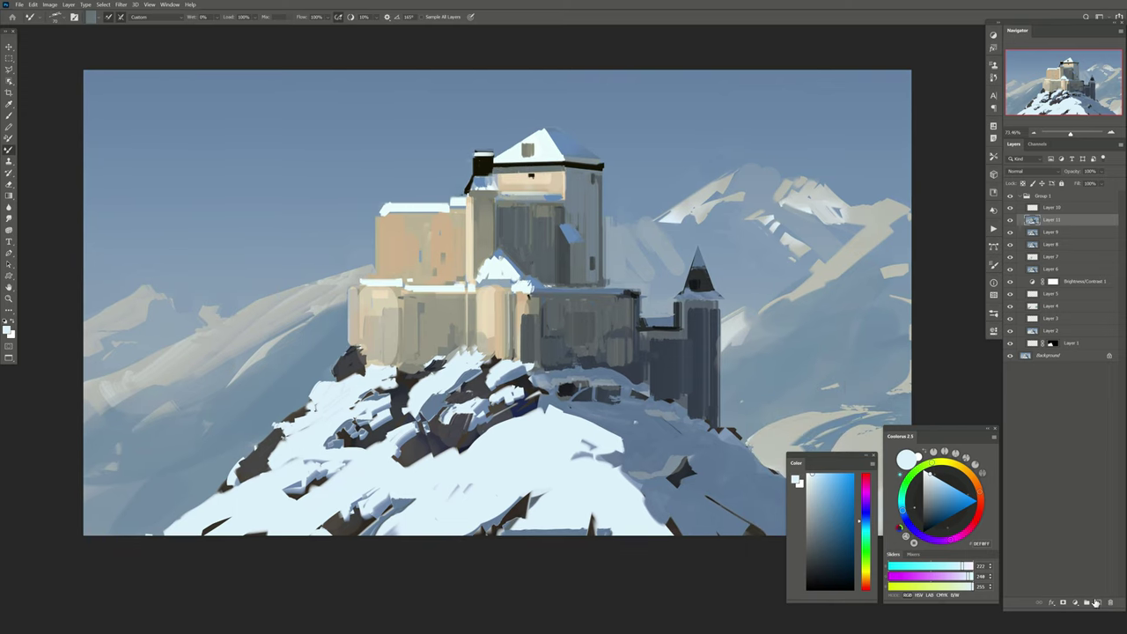
# On new Layer 12, lasso the snow band atop the left wall and fill it light
pyautogui.click(1096, 602)
pyautogui.press('l')
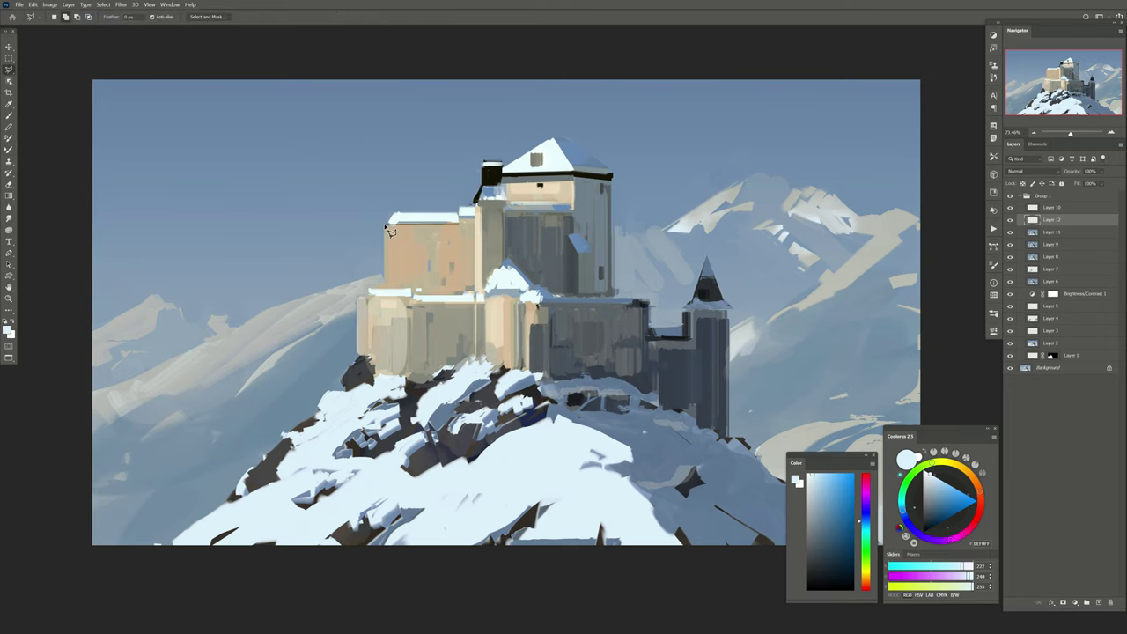
pyautogui.moveTo(391, 231); pyautogui.dragTo(472, 219)
pyautogui.hotkey('alt', 'BackSpace')
pyautogui.press('b')
# On Layer 11, try a dark line under the left roof ledge, then undo it
pyautogui.hotkey('alt', '[')
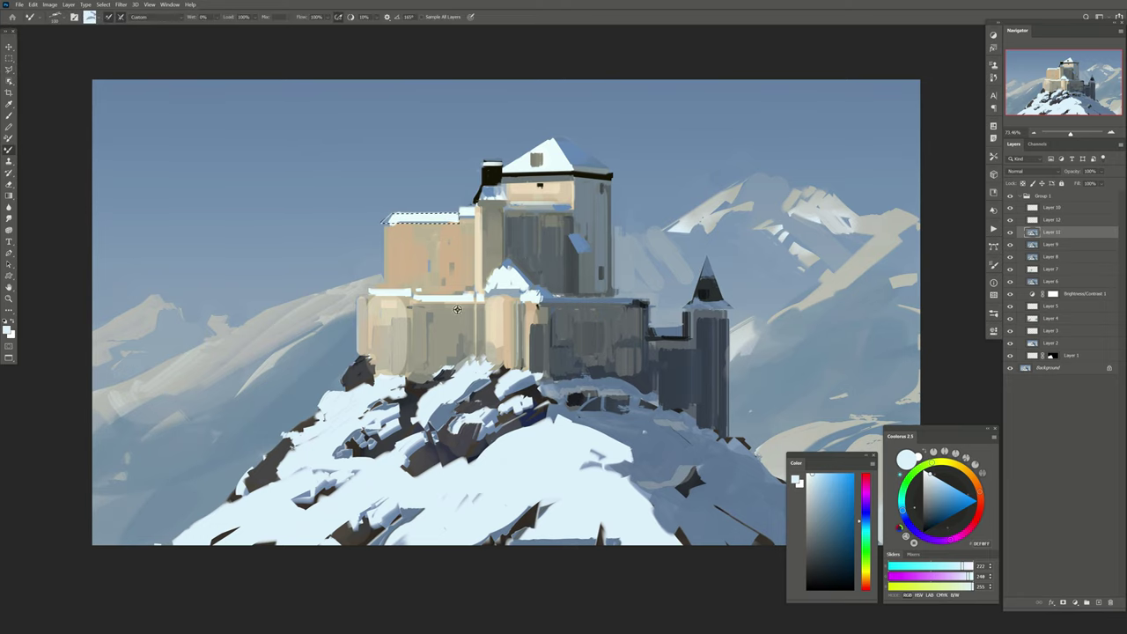
pyautogui.keyDown('alt'); pyautogui.click(421, 220); pyautogui.keyUp('alt')
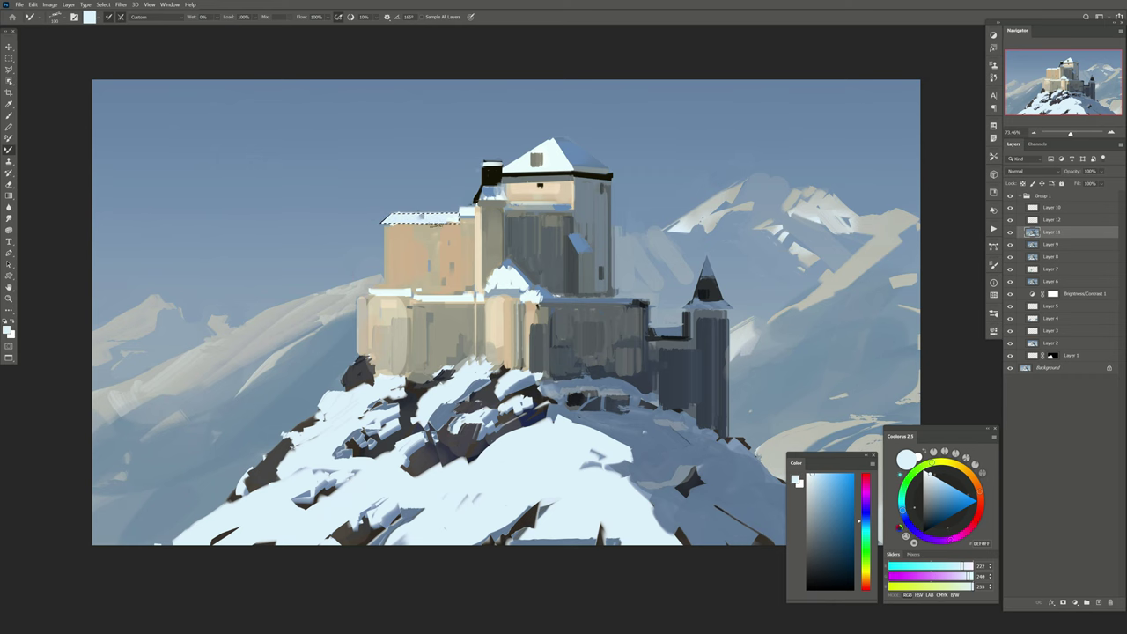
pyautogui.hotkey('ctrl', 'd')
pyautogui.keyDown('alt'); pyautogui.click(523, 176); pyautogui.keyUp('alt')
pyautogui.moveTo(453, 224); pyautogui.dragTo(375, 224)
pyautogui.hotkey('ctrl', 'z')
# Darken the castle base against the snow and add a small dark mark on the rocks
pyautogui.press('l')
pyautogui.click(405, 380)
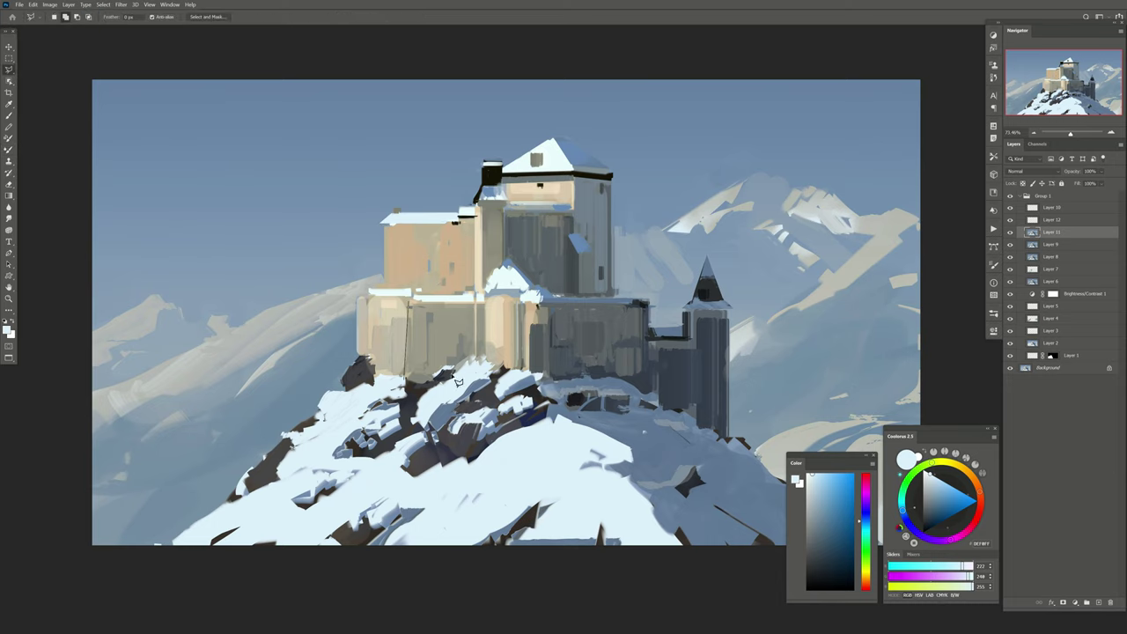
pyautogui.press('b')
pyautogui.moveTo(459, 359); pyautogui.dragTo(477, 368)
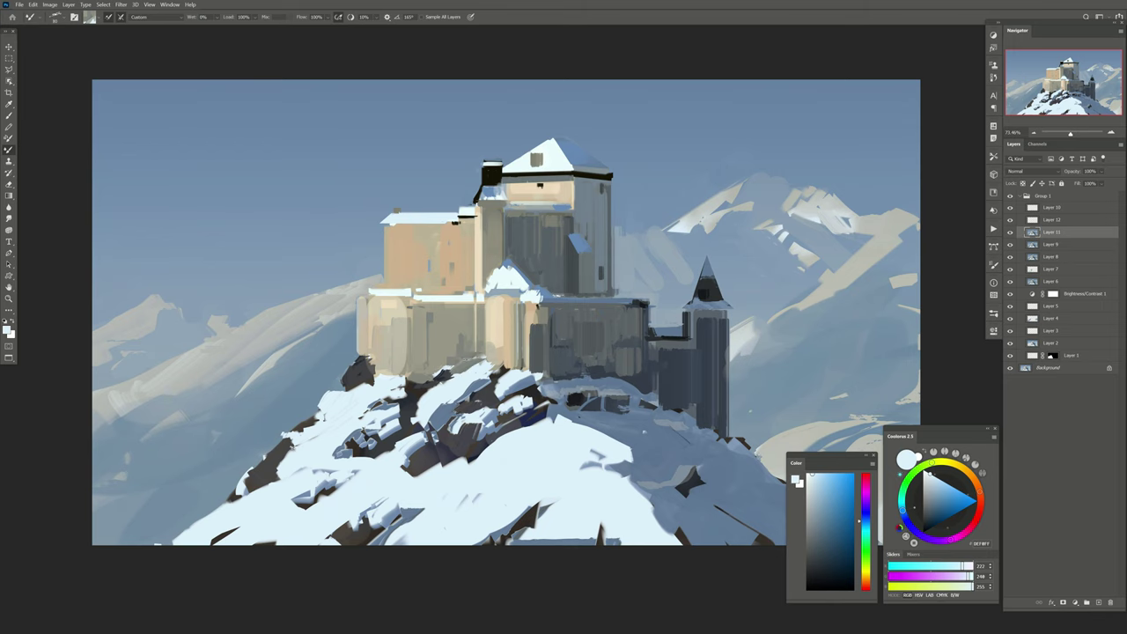
pyautogui.moveTo(412, 338)
pyautogui.mouseDown()
pyautogui.moveTo(437, 372)
pyautogui.moveTo(357, 390)
pyautogui.moveTo(349, 361)
pyautogui.mouseUp()
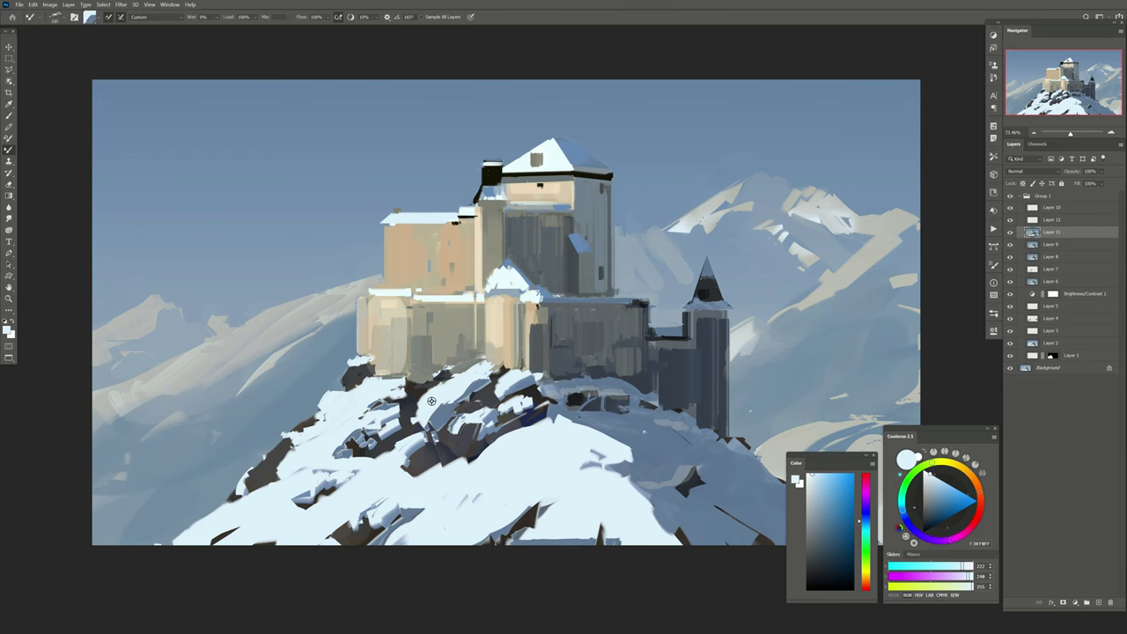
pyautogui.moveTo(432, 401); pyautogui.dragTo(412, 391)
pyautogui.moveTo(546, 353); pyautogui.dragTo(513, 333)
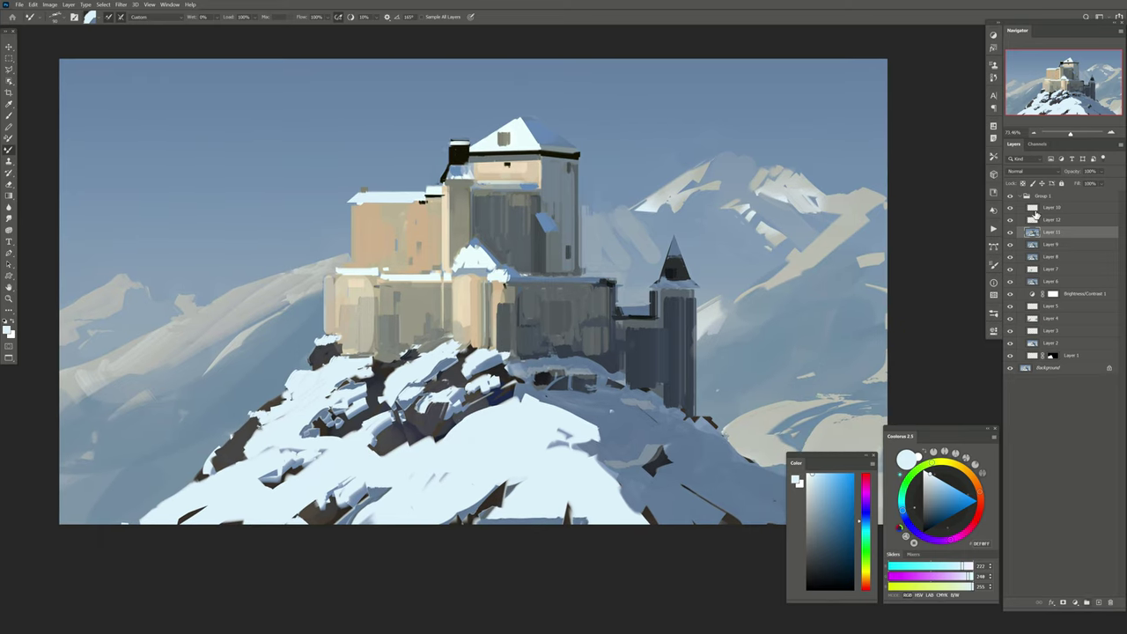
# Add a new Layer 13 above Layer 10 at the top of Group 1
pyautogui.click(1048, 208)
pyautogui.click(1087, 603)
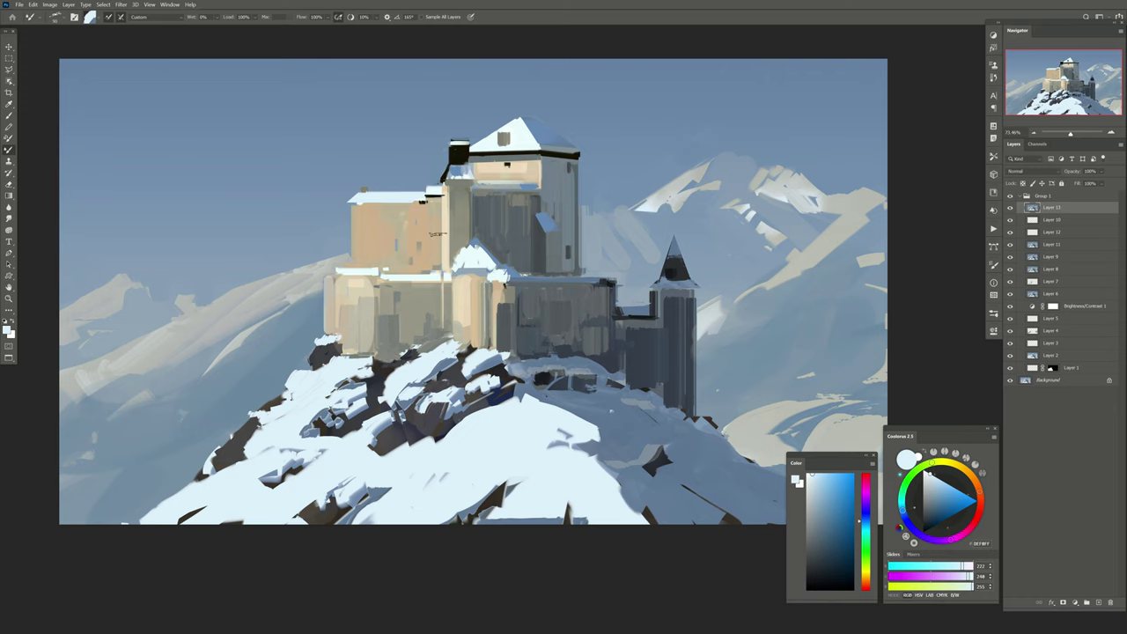
pyautogui.moveTo(438, 234)
pyautogui.mouseDown()
pyautogui.moveTo(447, 248)
pyautogui.moveTo(405, 256)
pyautogui.mouseUp()
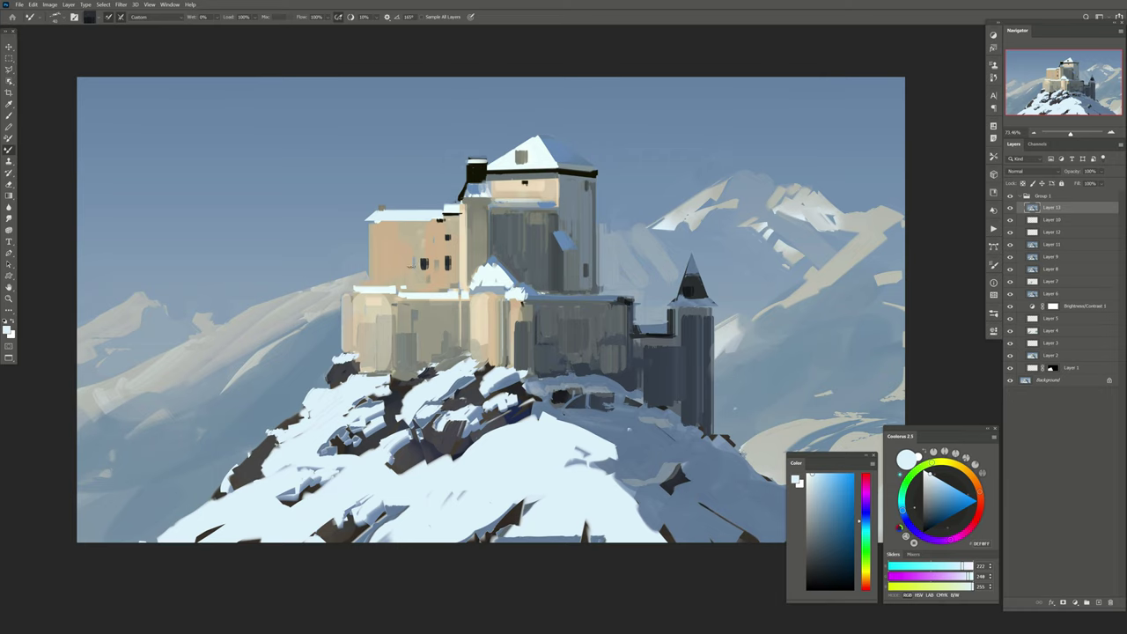
# Paint a narrow dark window on the castle's left wall and trim it with the Eraser
pyautogui.moveTo(388, 261); pyautogui.dragTo(394, 267)
pyautogui.press('e')
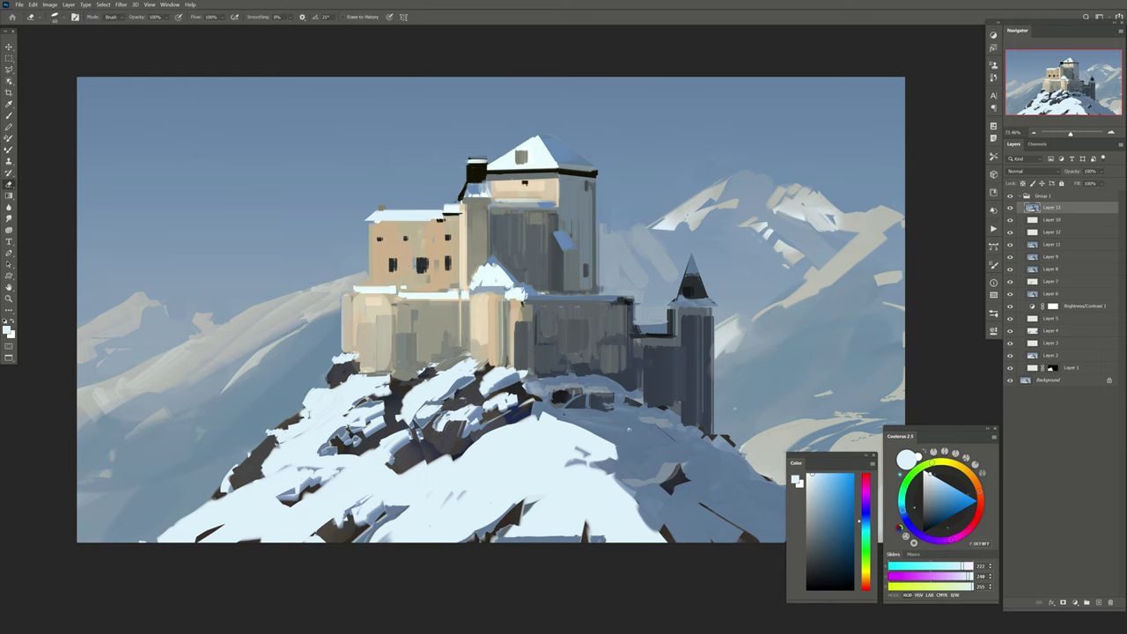
pyautogui.moveTo(430, 257); pyautogui.dragTo(411, 271)
pyautogui.moveTo(375, 235)
pyautogui.mouseDown()
pyautogui.moveTo(385, 269)
pyautogui.moveTo(417, 265)
pyautogui.mouseUp()
pyautogui.press('b')
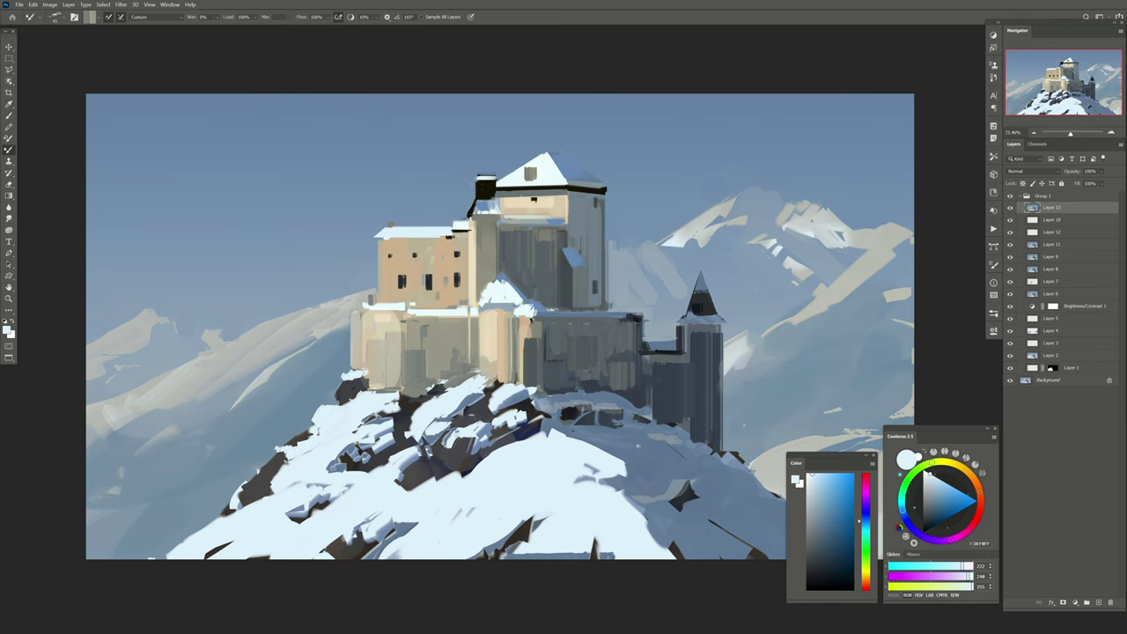
# Load the Mixer Brush with light snow and light blue colours sampled from the painting
pyautogui.moveTo(540, 409); pyautogui.dragTo(429, 351)
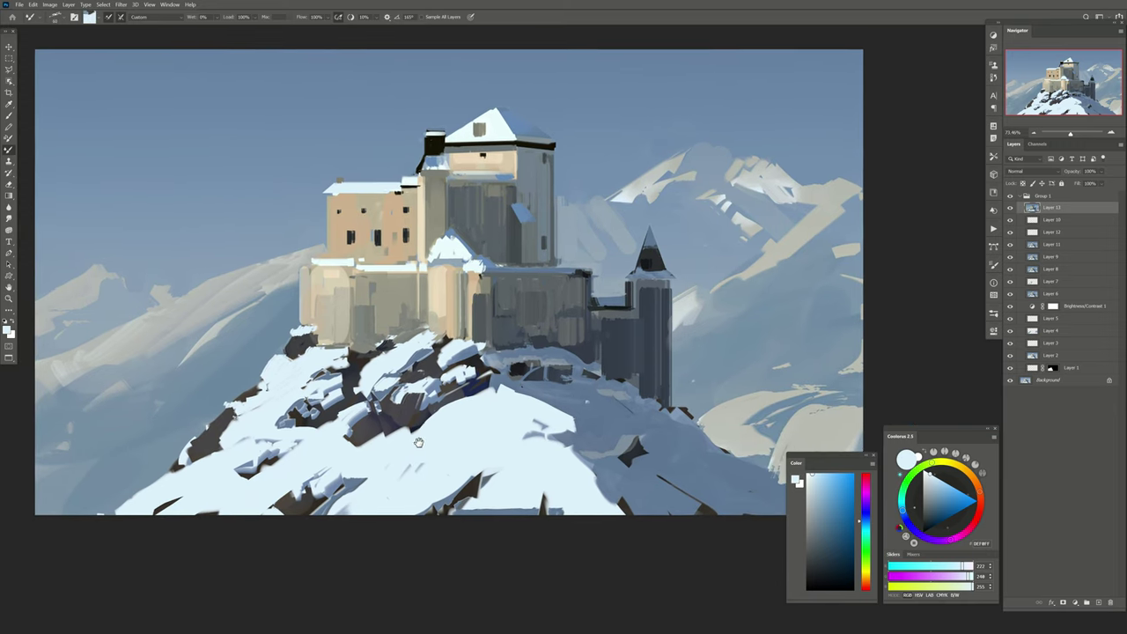
pyautogui.moveTo(520, 365); pyautogui.dragTo(513, 363)
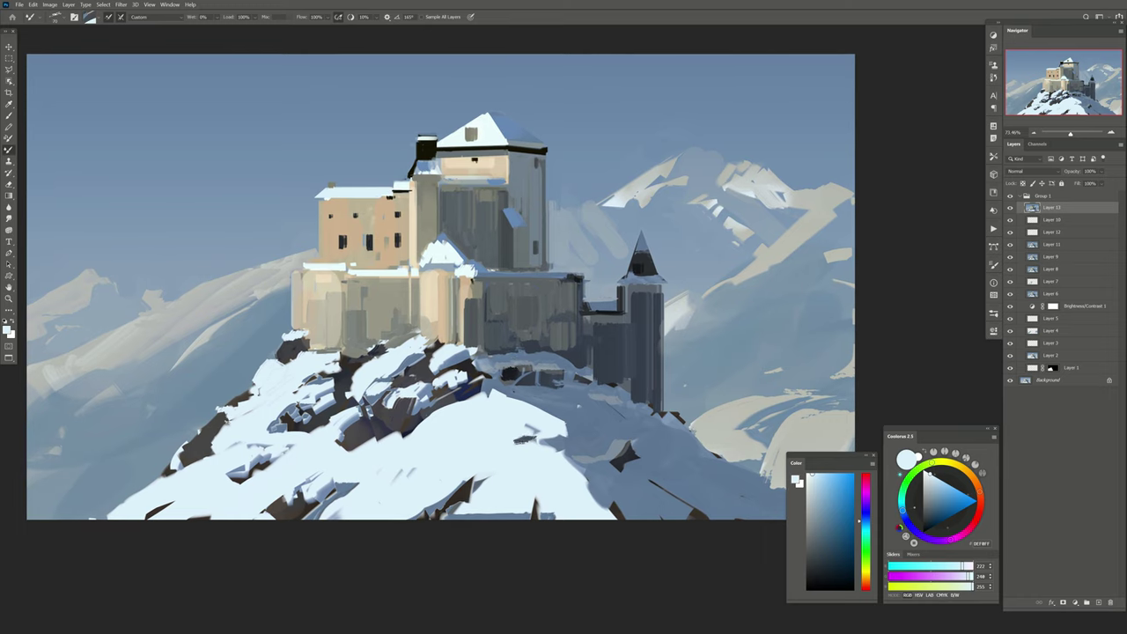
pyautogui.keyDown('alt'); pyautogui.click(396, 396); pyautogui.keyUp('alt')
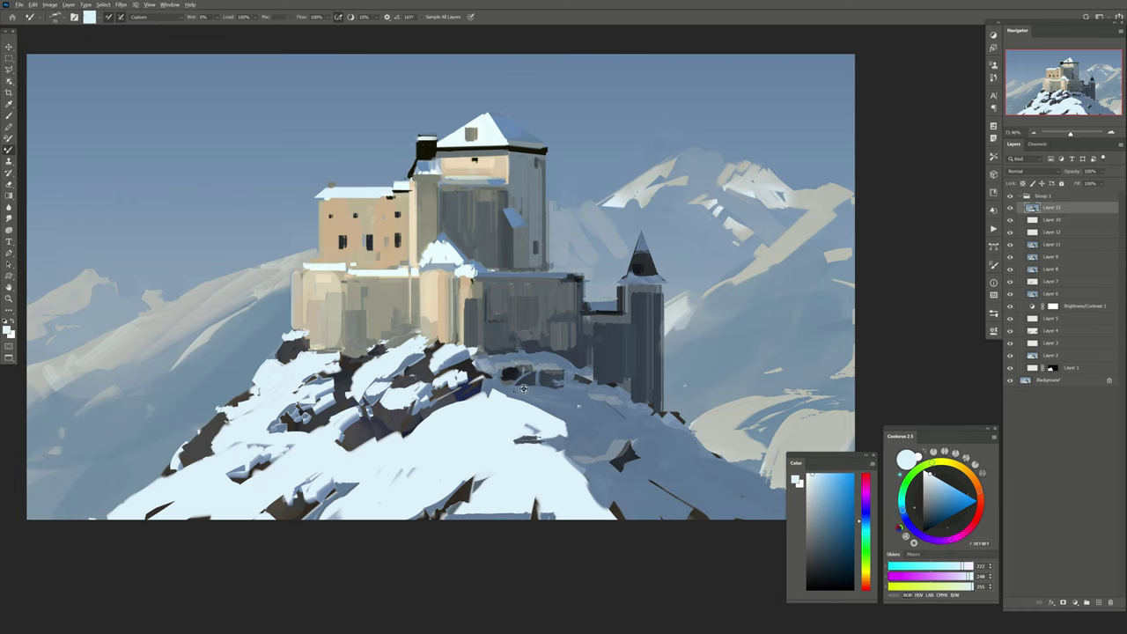
pyautogui.moveTo(463, 368); pyautogui.dragTo(455, 362)
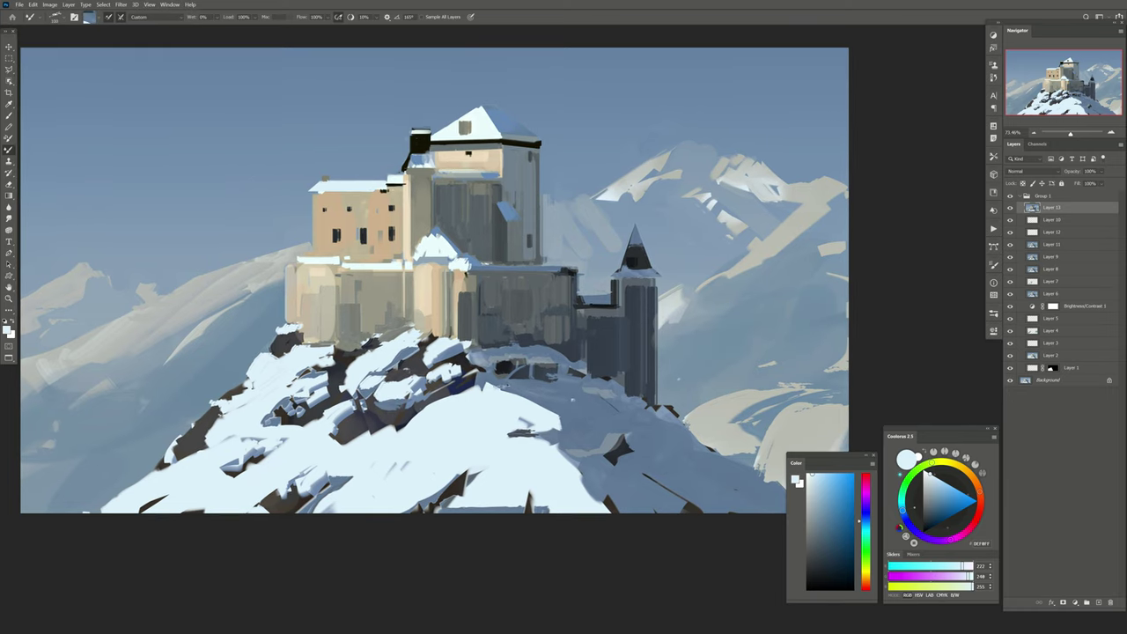
pyautogui.keyDown('alt'); pyautogui.click(505, 386); pyautogui.keyUp('alt')
pyautogui.keyDown('alt'); pyautogui.click(588, 287); pyautogui.keyUp('alt')
pyautogui.scroll(1, 585, 325)
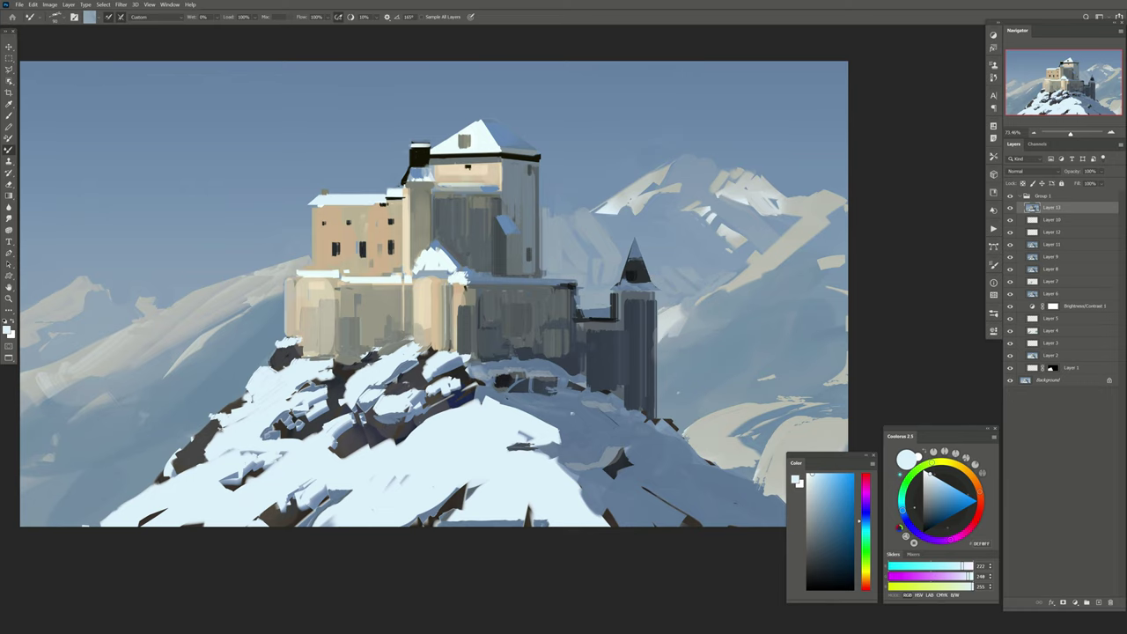
pyautogui.moveTo(363, 384); pyautogui.dragTo(392, 362)
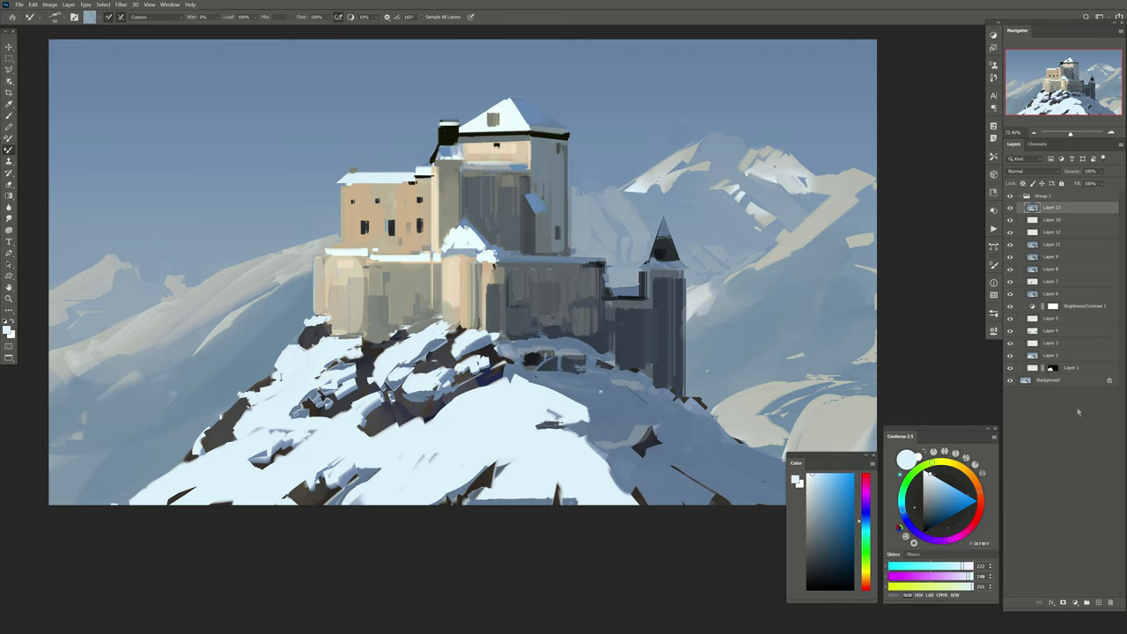
# Lasso the castle's left ledge and copy it onto its own layer with Ctrl+J
pyautogui.press('l')
pyautogui.moveTo(381, 249); pyautogui.dragTo(378, 263)
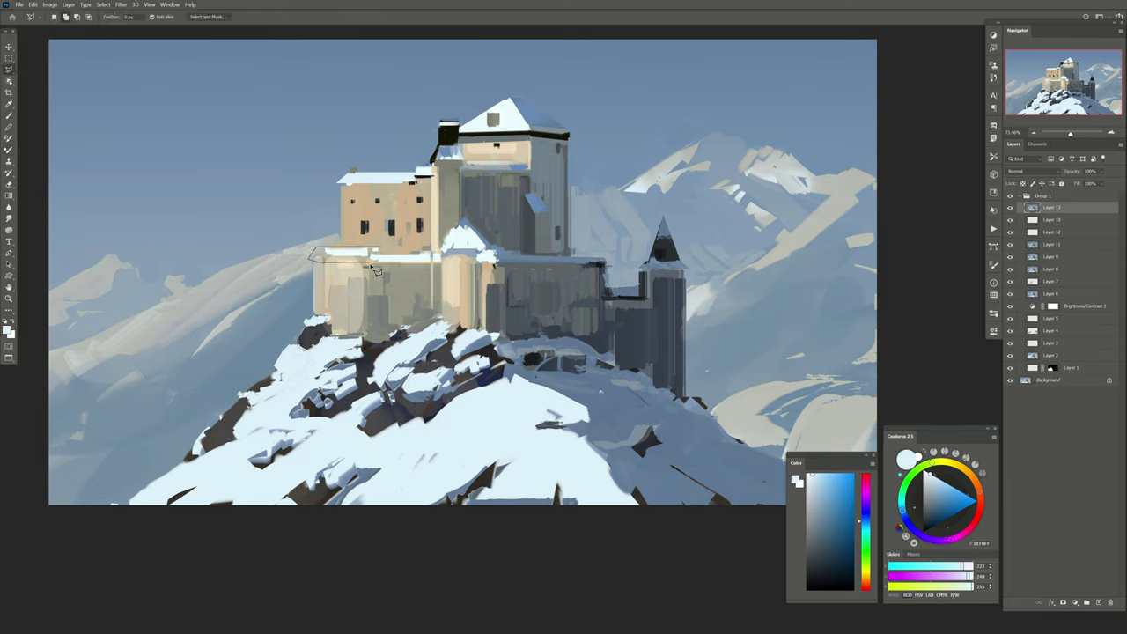
pyautogui.hotkey('ctrl', 'j')
pyautogui.press('v')
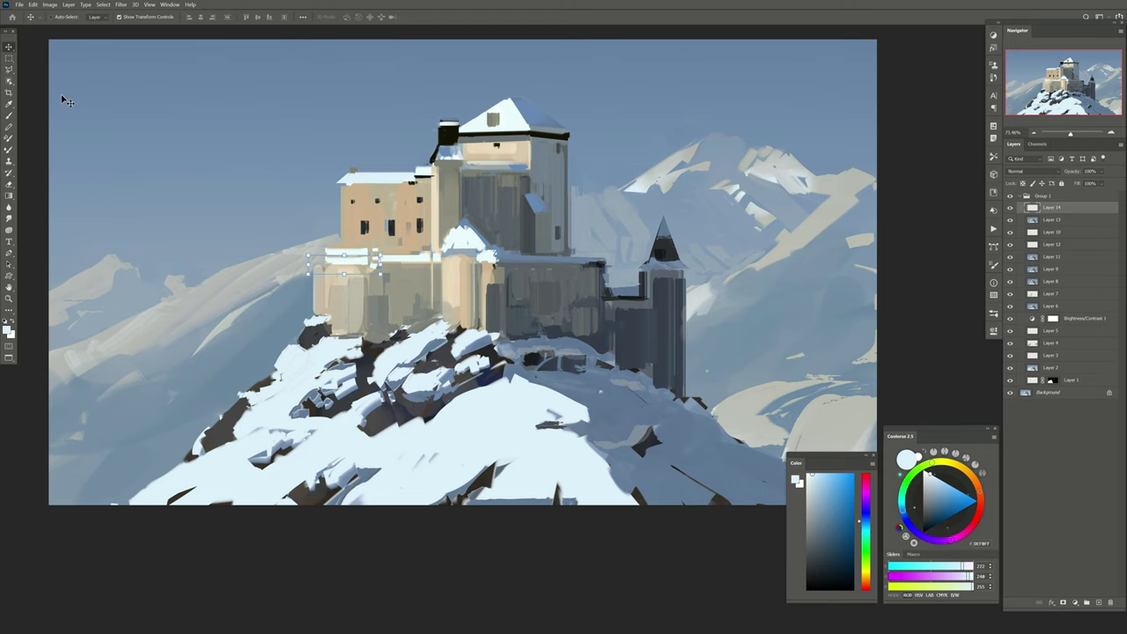
pyautogui.press('b')
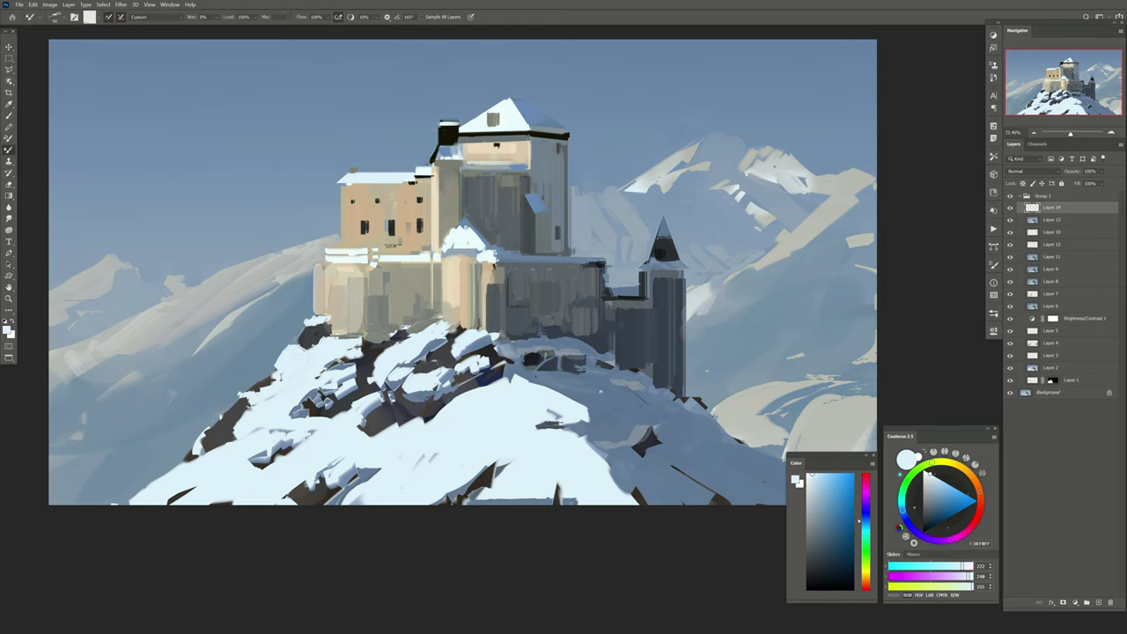
# On Layer 13, brighten the castle ledges with light beige Mixer Brush strokes
pyautogui.click(1052, 220)
pyautogui.keyDown('alt'); pyautogui.click(385, 247); pyautogui.keyUp('alt')
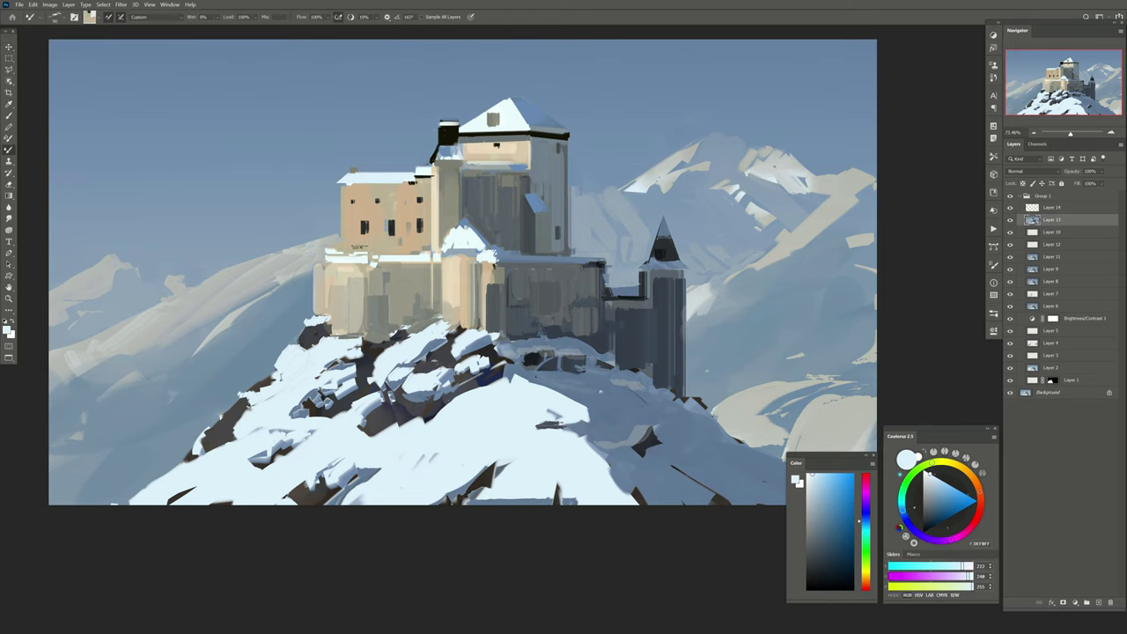
pyautogui.moveTo(317, 249); pyautogui.dragTo(340, 254)
pyautogui.moveTo(437, 254)
pyautogui.mouseDown()
pyautogui.moveTo(484, 253)
pyautogui.moveTo(452, 241)
pyautogui.moveTo(455, 254)
pyautogui.mouseUp()
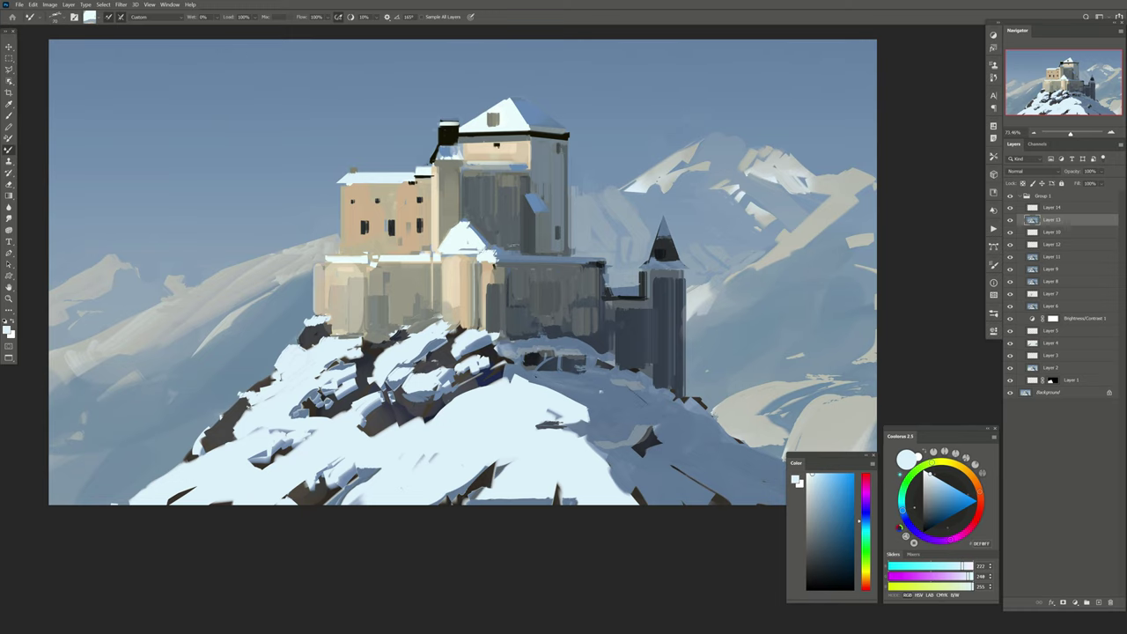
pyautogui.press('Tab')
pyautogui.press('Tab')
# Streak the tower wall with light vertical strokes and erase a spot on its snowy roof
pyautogui.moveTo(483, 257)
pyautogui.mouseDown()
pyautogui.moveTo(473, 273)
pyautogui.moveTo(444, 259)
pyautogui.moveTo(484, 328)
pyautogui.mouseUp()
pyautogui.keyDown('alt'); pyautogui.click(484, 268); pyautogui.keyUp('alt')
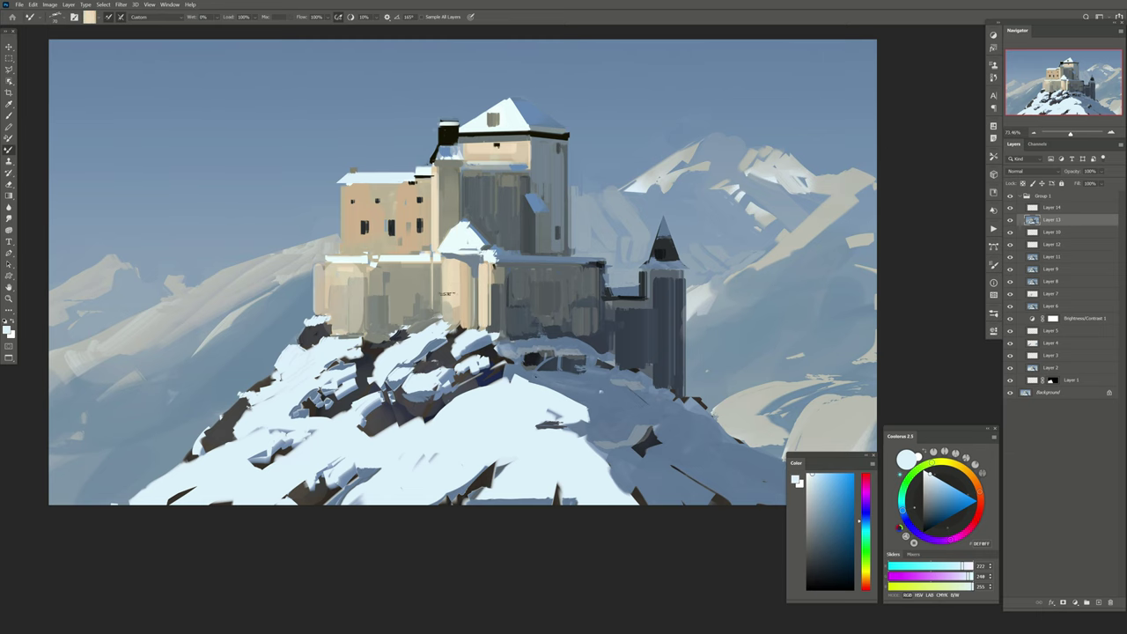
pyautogui.keyDown('alt'); pyautogui.click(371, 281); pyautogui.keyUp('alt')
pyautogui.moveTo(492, 270); pyautogui.dragTo(491, 328)
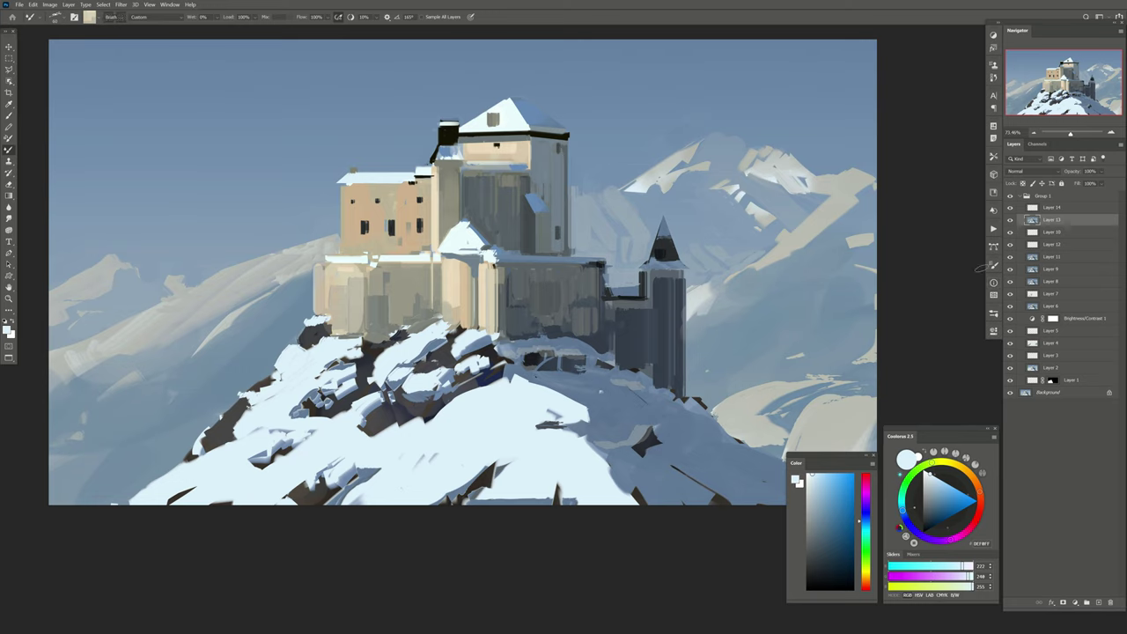
pyautogui.press('e')
pyautogui.moveTo(467, 237); pyautogui.dragTo(457, 231)
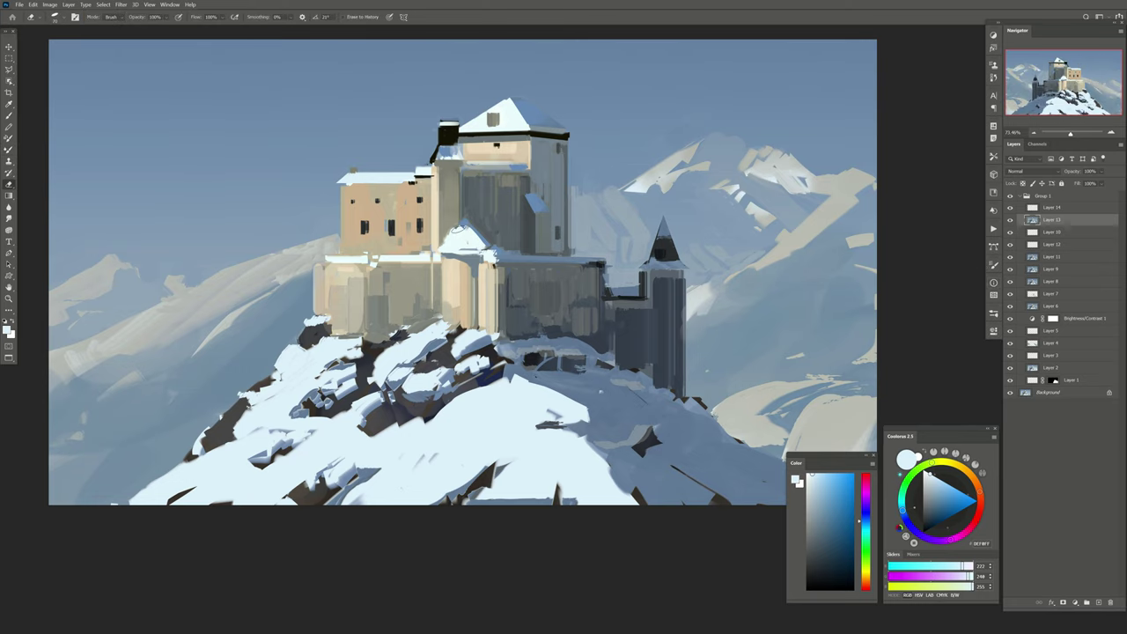
# Flip the canvas to check the composition, then add a new layer above Layer 14
pyautogui.press('h')
pyautogui.press('h')
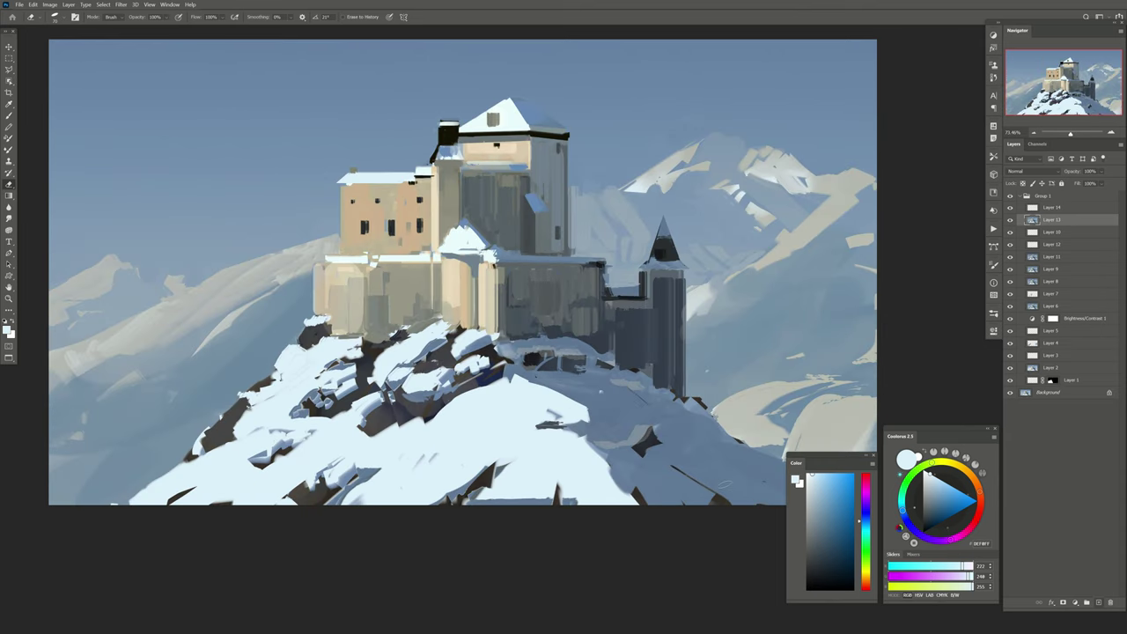
pyautogui.scroll(2, 361, 191)
pyautogui.click(1052, 208)
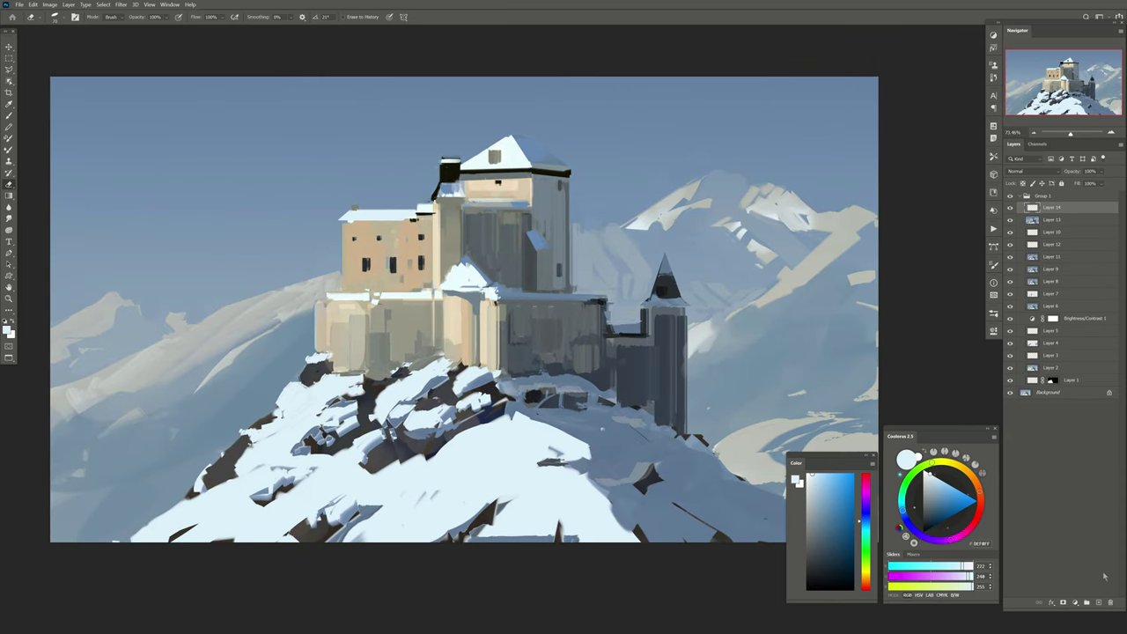
pyautogui.click(1098, 602)
# Zoom in and tidy the chimney's edges with sky blue, brightening the area below it
pyautogui.hotkey('shift', 'b')
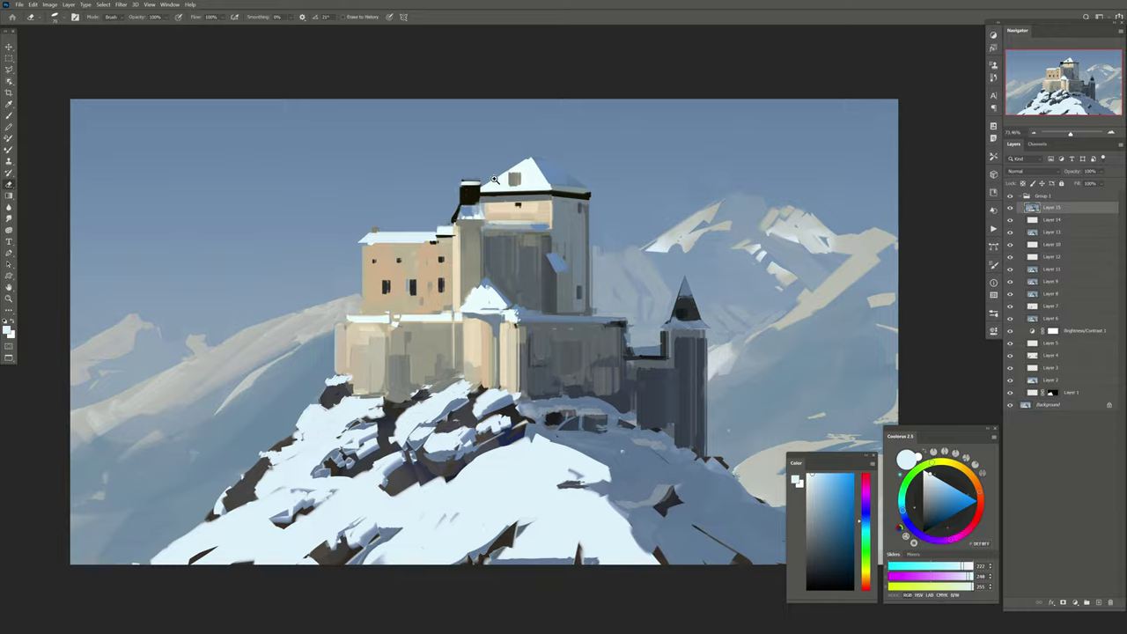
pyautogui.scroll(5, 416, 143)
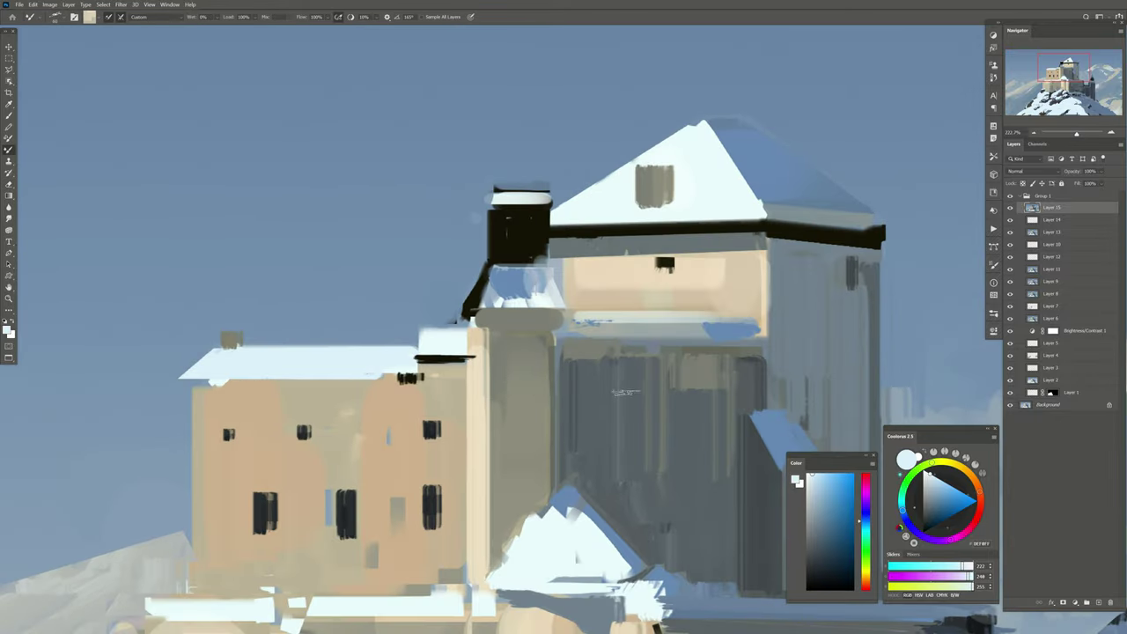
pyautogui.moveTo(490, 268)
pyautogui.mouseDown()
pyautogui.moveTo(467, 307)
pyautogui.moveTo(499, 262)
pyautogui.mouseUp()
pyautogui.keyDown('alt'); pyautogui.click(474, 220); pyautogui.keyUp('alt')
pyautogui.moveTo(486, 212)
pyautogui.mouseDown()
pyautogui.moveTo(486, 254)
pyautogui.moveTo(486, 225)
pyautogui.mouseUp()
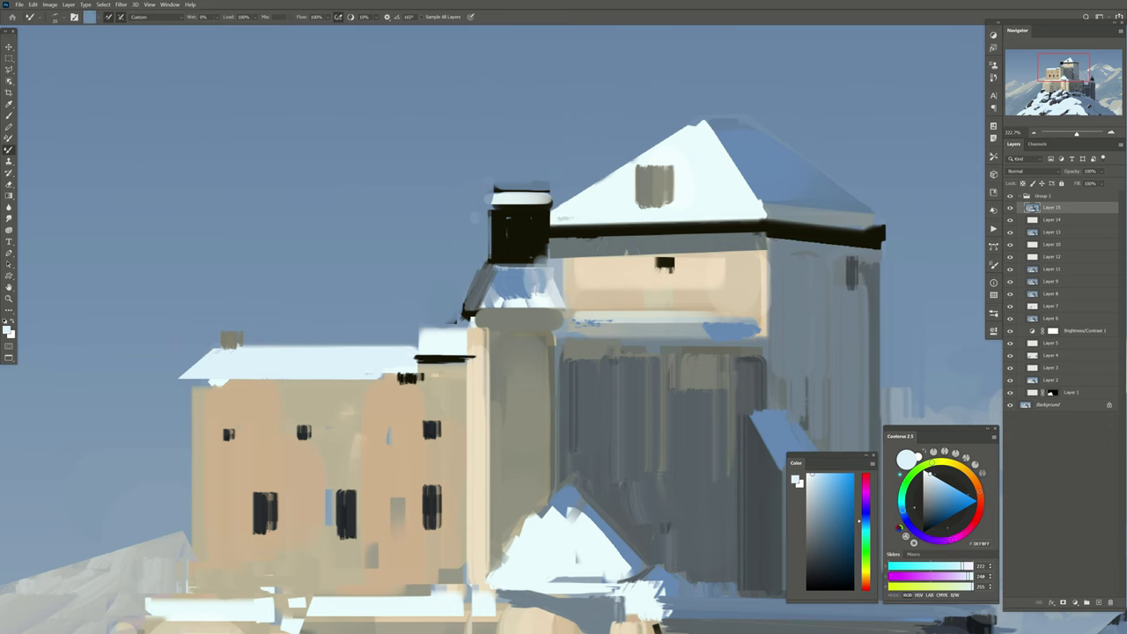
pyautogui.moveTo(540, 278)
pyautogui.mouseDown()
pyautogui.moveTo(492, 305)
pyautogui.moveTo(527, 285)
pyautogui.moveTo(482, 250)
pyautogui.mouseUp()
pyautogui.keyDown('alt'); pyautogui.click(408, 359); pyautogui.keyUp('alt')
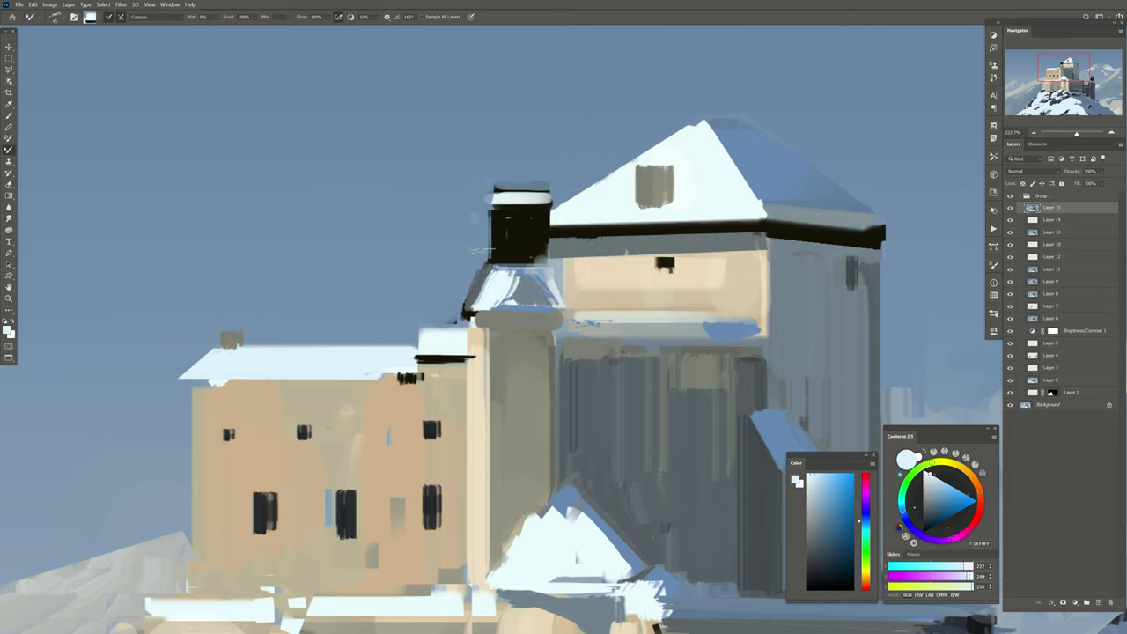
# Extend the black roofline, cover the chimney cap, and fill a lassoed triangle above it in black
pyautogui.moveTo(566, 218)
pyautogui.mouseDown()
pyautogui.moveTo(539, 227)
pyautogui.moveTo(493, 196)
pyautogui.moveTo(534, 190)
pyautogui.mouseUp()
pyautogui.keyDown('alt'); pyautogui.click(519, 216); pyautogui.keyUp('alt')
pyautogui.press('l')
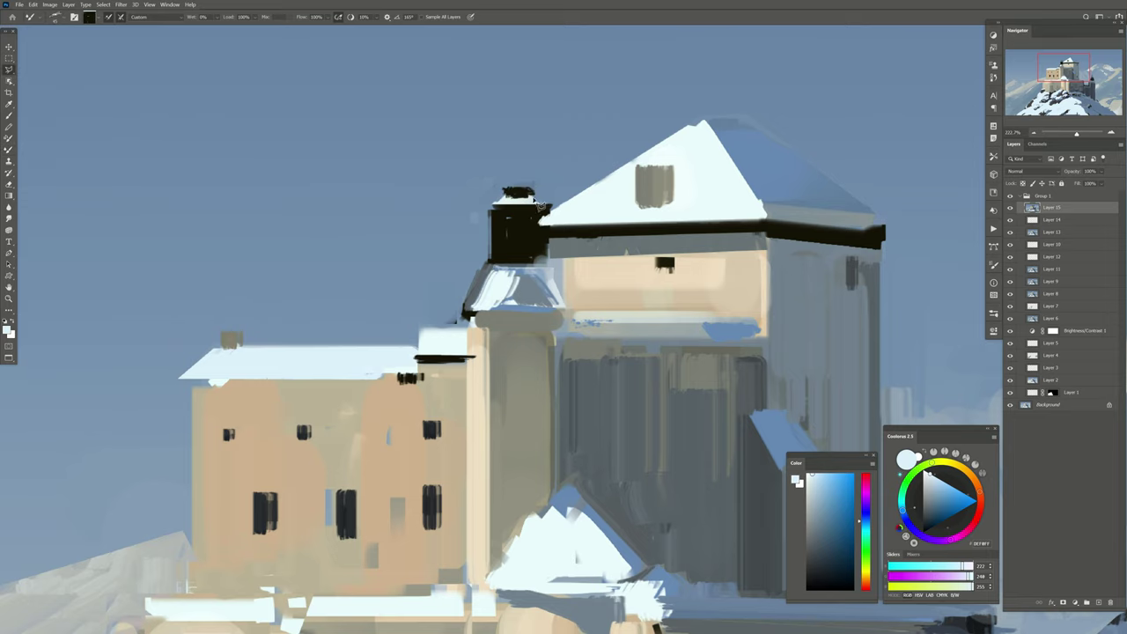
pyautogui.click(541, 196)
pyautogui.click(518, 139)
pyautogui.click(493, 197)
pyautogui.doubleClick(507, 212)
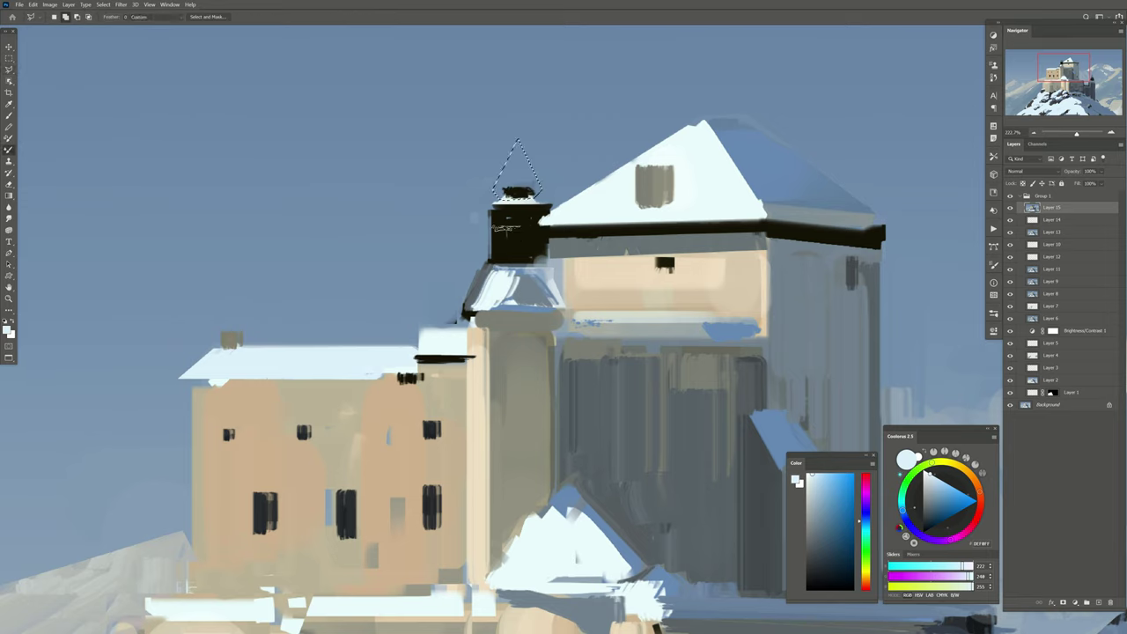
pyautogui.press('b')
pyautogui.moveTo(518, 151)
pyautogui.mouseDown()
pyautogui.moveTo(504, 196)
pyautogui.moveTo(539, 181)
pyautogui.moveTo(534, 154)
pyautogui.moveTo(537, 185)
pyautogui.moveTo(500, 181)
pyautogui.moveTo(520, 190)
pyautogui.moveTo(498, 199)
pyautogui.mouseUp()
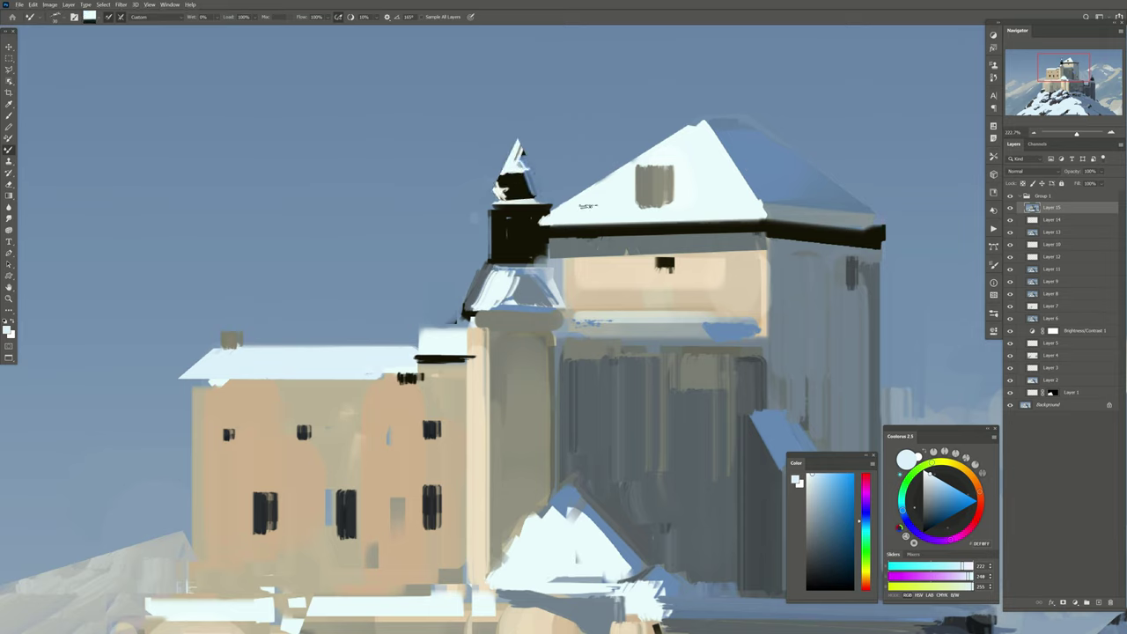
# Add light snow and dark strokes at the spire's base, then zoom back out
pyautogui.keyDown('alt'); pyautogui.click(540, 219); pyautogui.keyUp('alt')
pyautogui.keyDown('alt'); pyautogui.click(509, 288); pyautogui.keyUp('alt')
pyautogui.moveTo(475, 299); pyautogui.dragTo(559, 295)
pyautogui.keyDown('alt'); pyautogui.click(493, 308); pyautogui.keyUp('alt')
pyautogui.moveTo(469, 305); pyautogui.dragTo(555, 303)
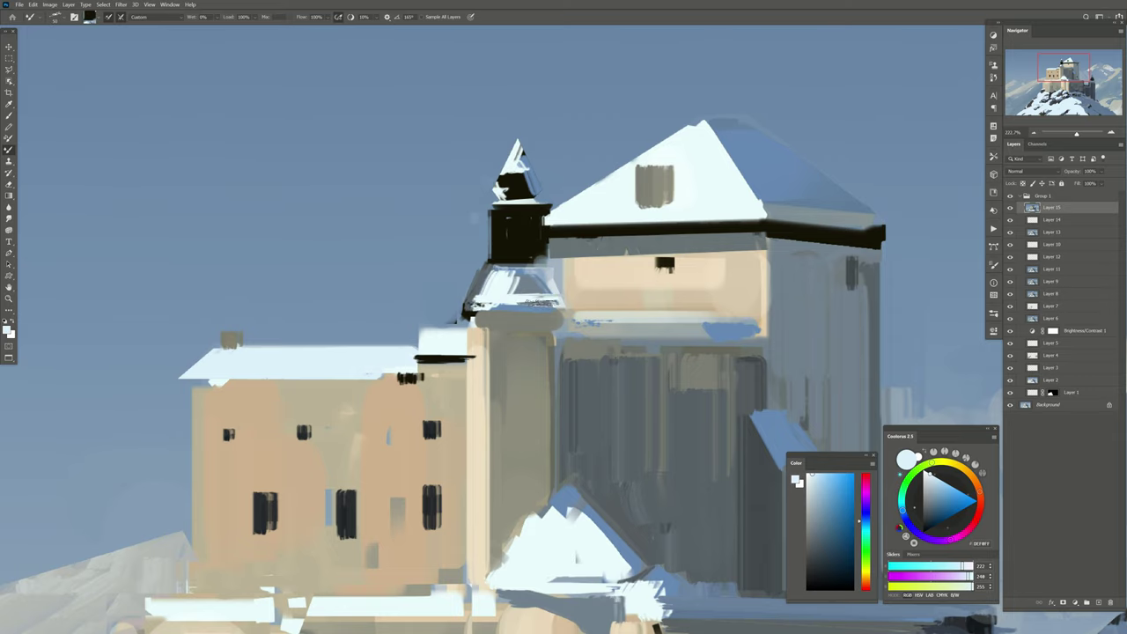
pyautogui.moveTo(486, 344); pyautogui.dragTo(458, 313)
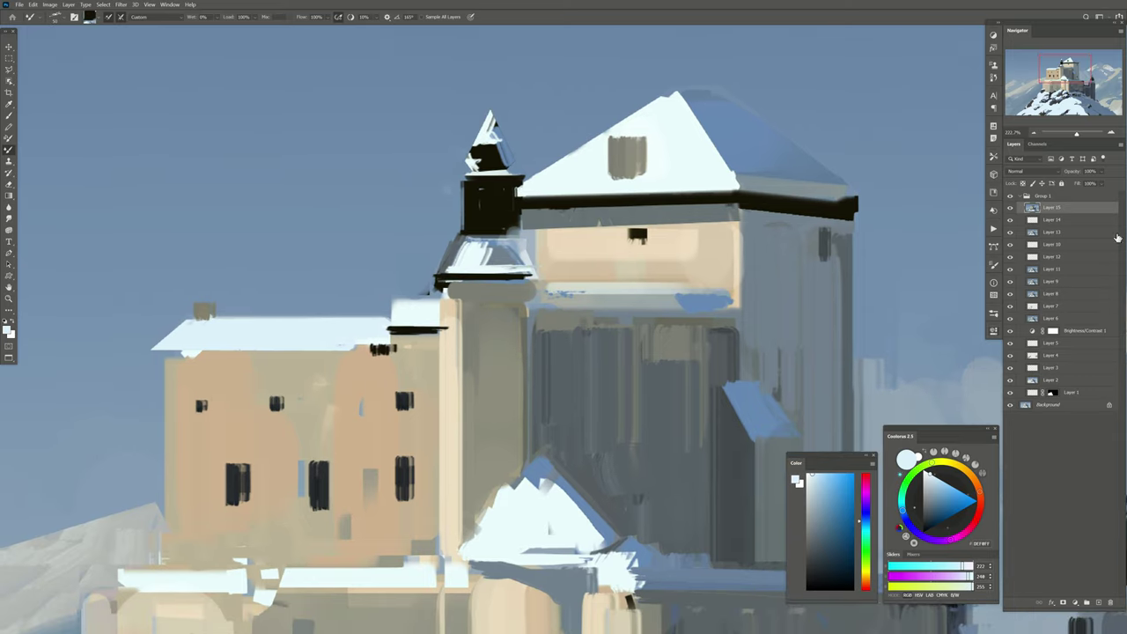
pyautogui.scroll(-3, 484, 132)
pyautogui.scroll(-3, 484, 132)
pyautogui.scroll(-3, 484, 132)
# Sample a dark colour from the spire and add two new empty layers, Layer 16 and Layer 17
pyautogui.scroll(-1, 483, 132)
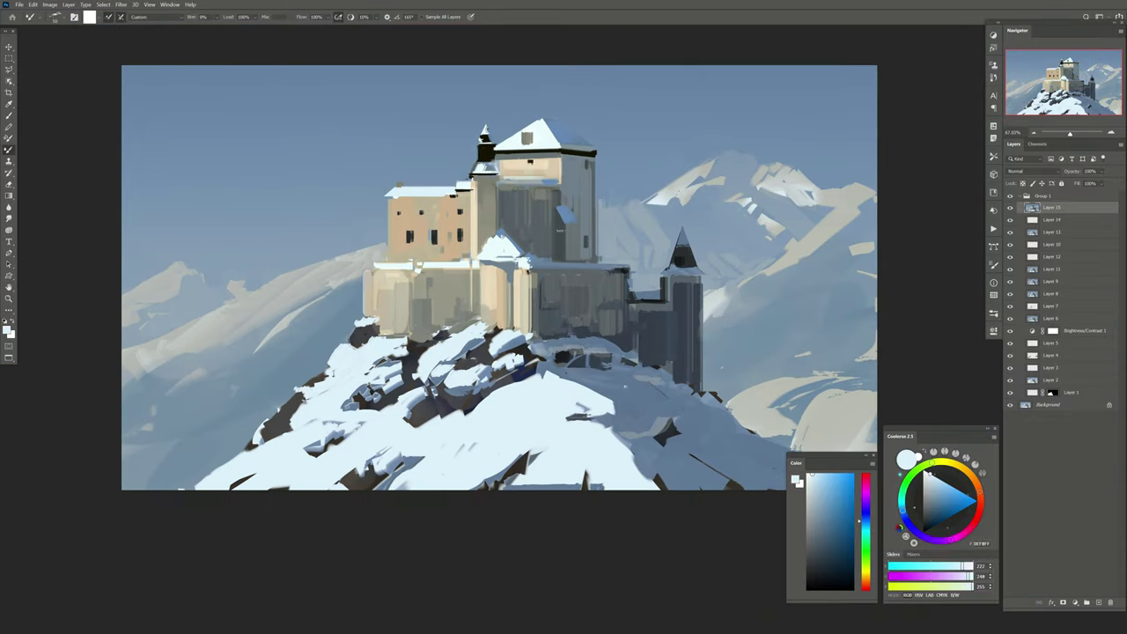
pyautogui.keyDown('alt'); pyautogui.click(484, 150); pyautogui.keyUp('alt')
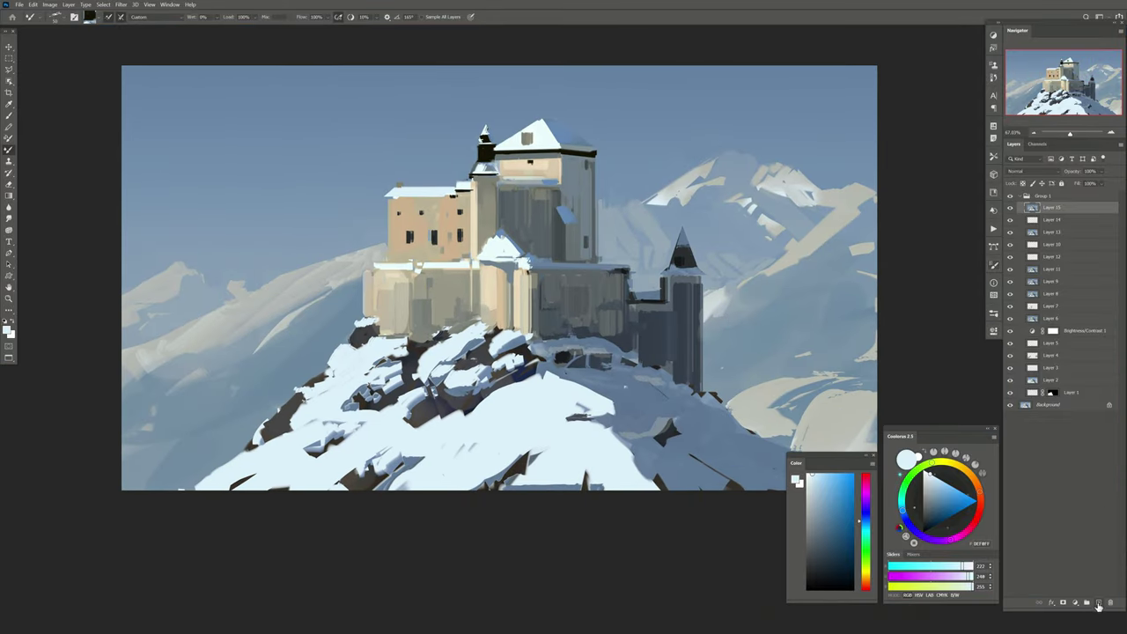
pyautogui.click(1098, 603)
pyautogui.moveTo(554, 287); pyautogui.dragTo(540, 313)
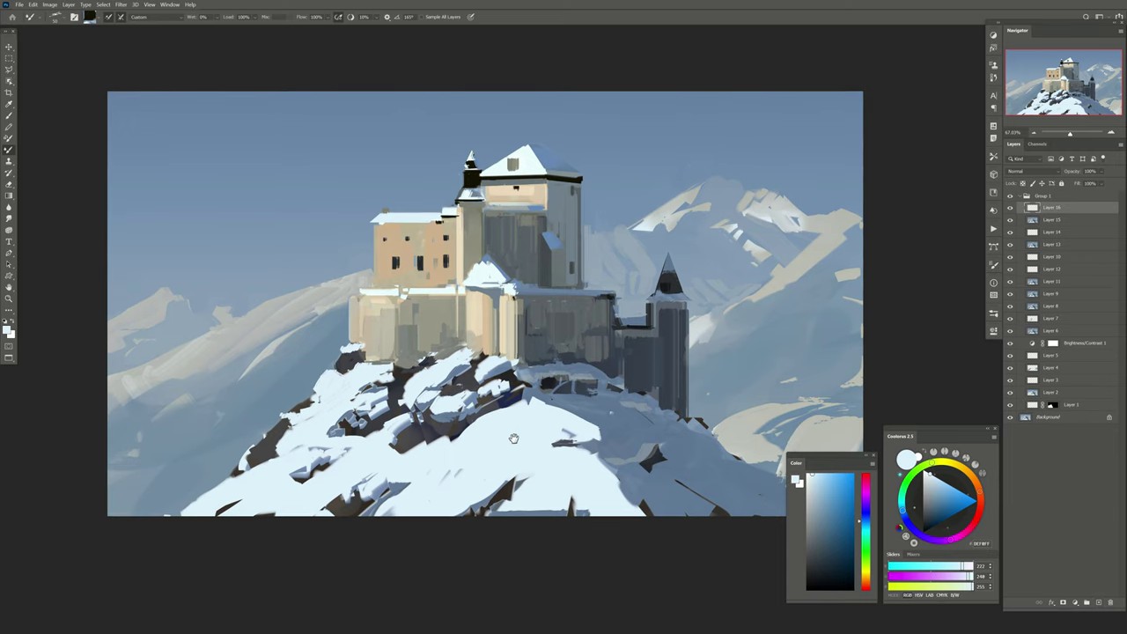
pyautogui.moveTo(514, 438); pyautogui.dragTo(479, 420)
pyautogui.scroll(1, 614, 391)
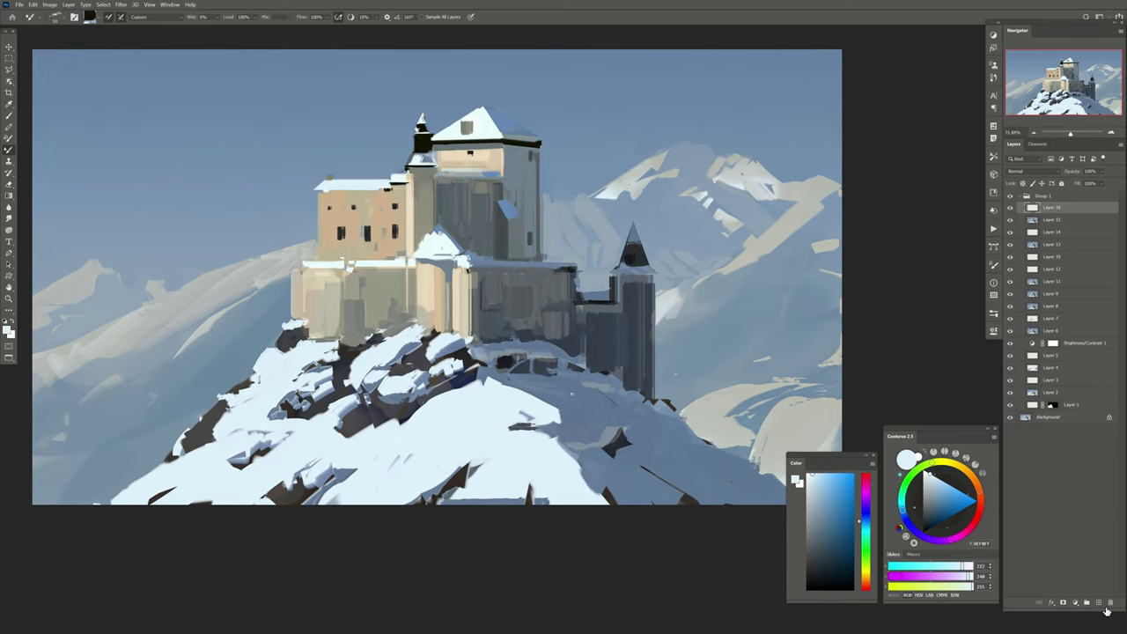
pyautogui.click(1098, 604)
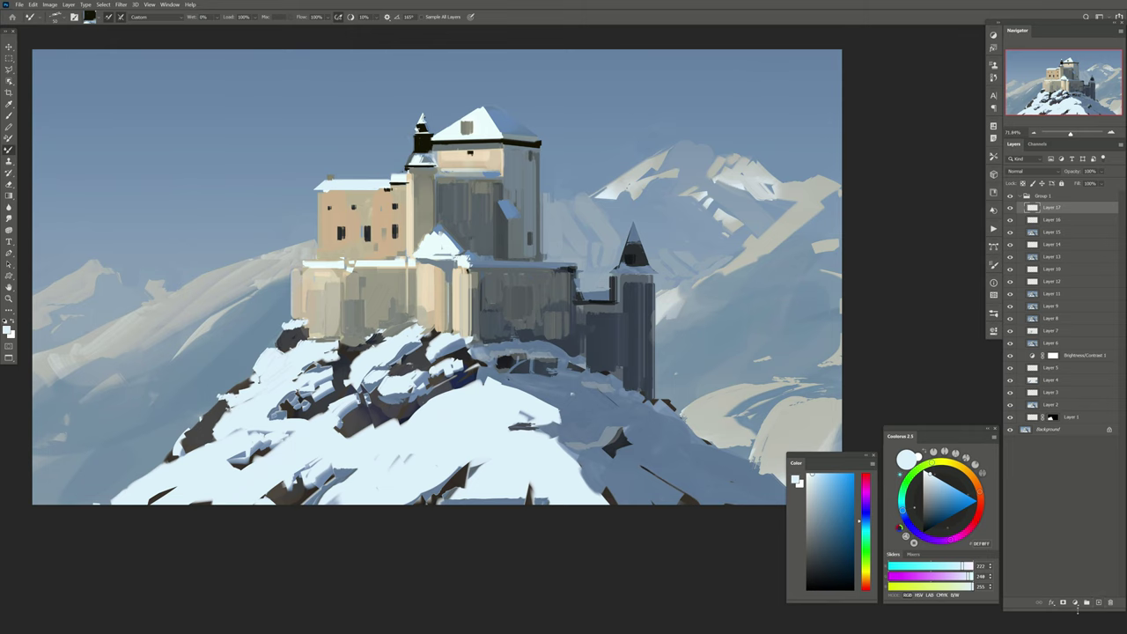
# Choose a different textured brush from the Brush Preset picker
pyautogui.click(58, 16)
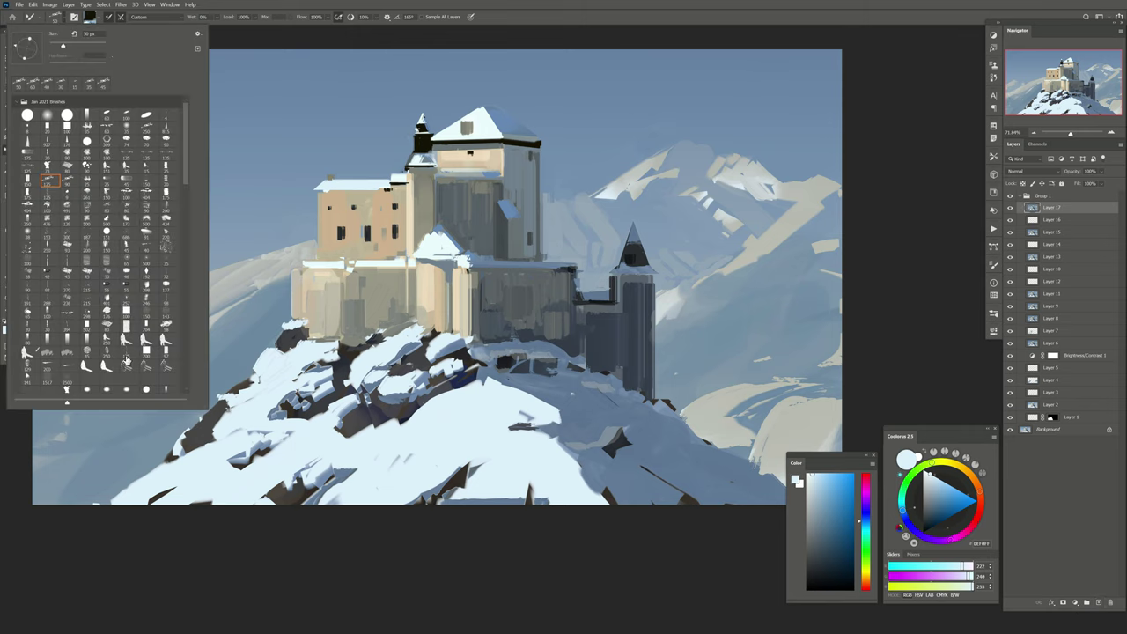
pyautogui.moveTo(187, 180); pyautogui.dragTo(188, 199)
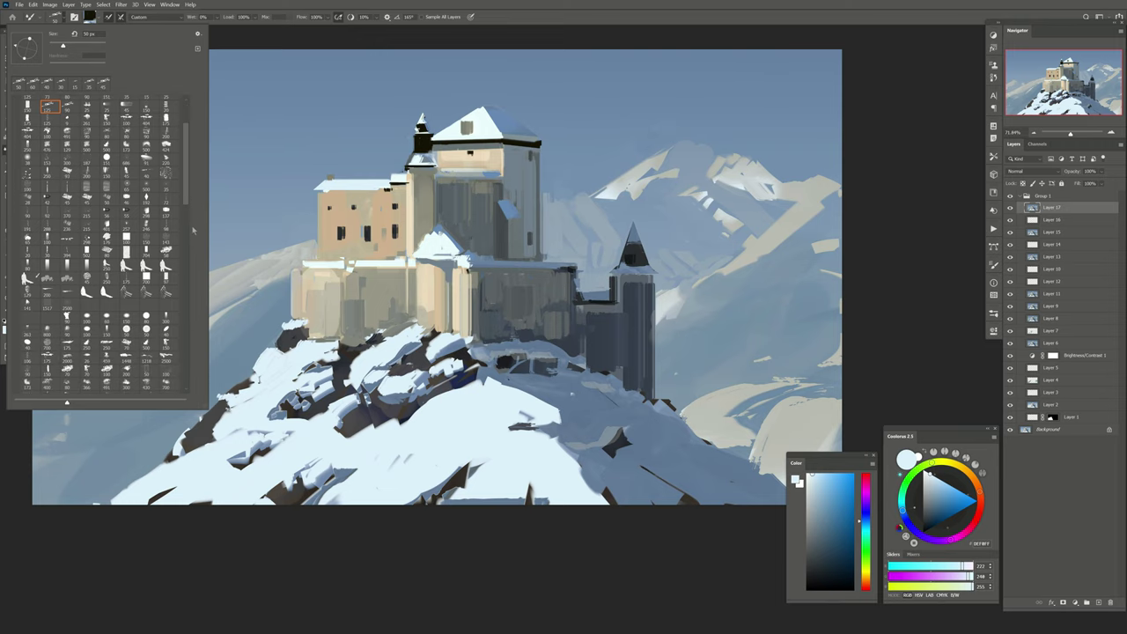
pyautogui.doubleClick(31, 265)
pyautogui.moveTo(732, 310); pyautogui.dragTo(684, 274)
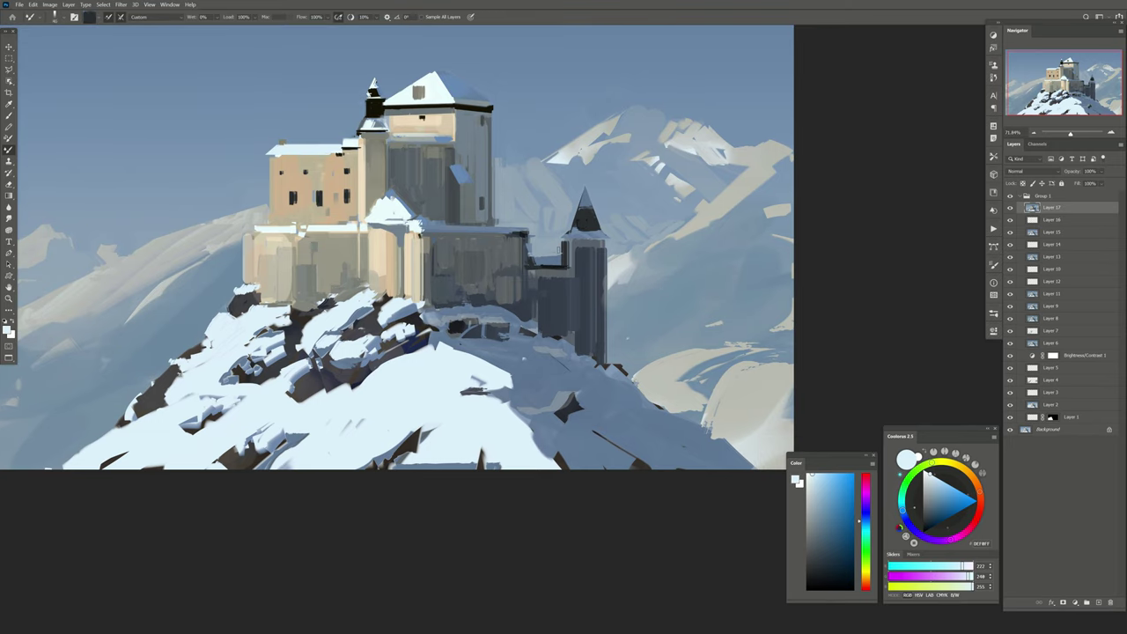
pyautogui.moveTo(499, 195); pyautogui.dragTo(510, 225)
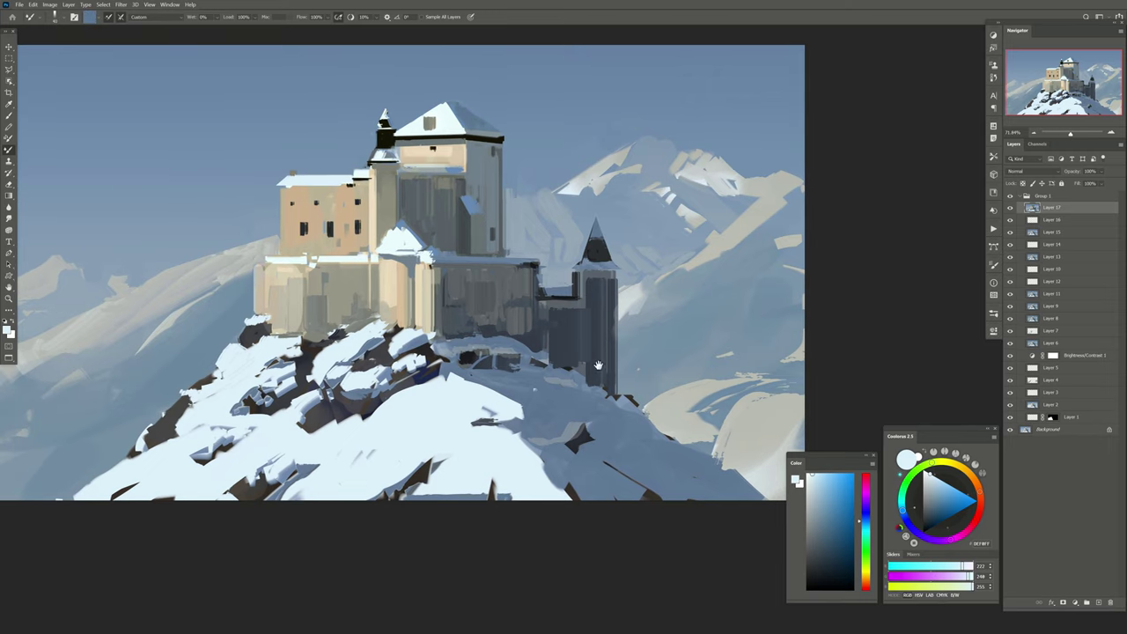
# Duplicate Layer 17 and paint a dark pine tree in the lower-right foreground
pyautogui.moveTo(598, 365); pyautogui.dragTo(566, 336)
pyautogui.hotkey('ctrl', 'j')
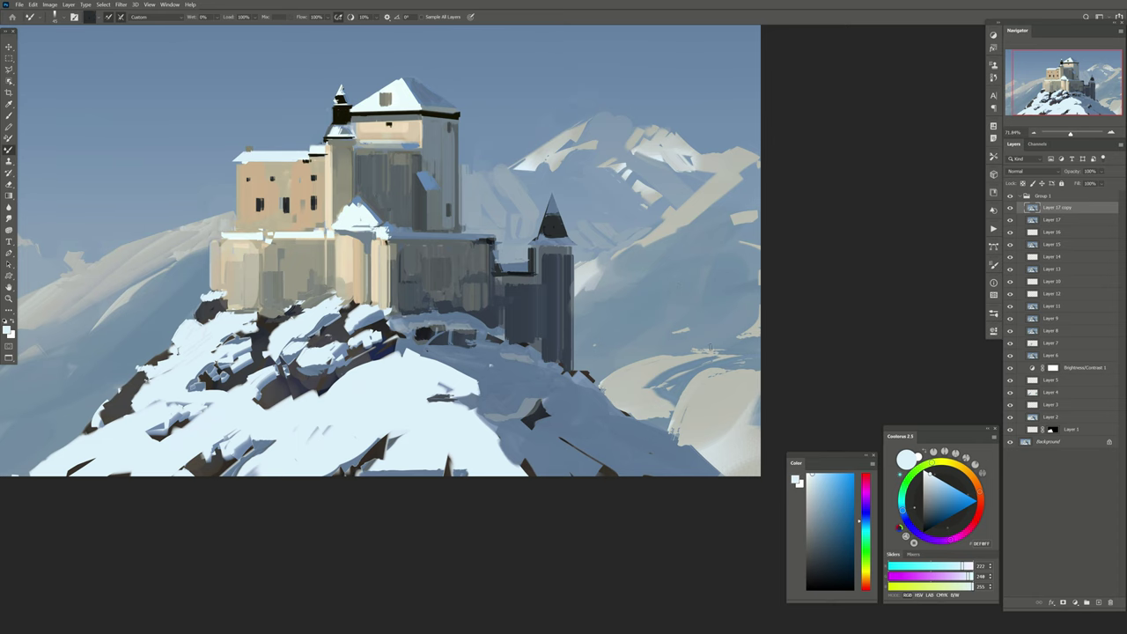
pyautogui.moveTo(695, 318)
pyautogui.mouseDown()
pyautogui.moveTo(696, 342)
pyautogui.moveTo(710, 338)
pyautogui.moveTo(689, 356)
pyautogui.moveTo(713, 366)
pyautogui.moveTo(686, 380)
pyautogui.moveTo(721, 403)
pyautogui.moveTo(680, 407)
pyautogui.moveTo(724, 432)
pyautogui.mouseUp()
pyautogui.moveTo(681, 421); pyautogui.dragTo(692, 430)
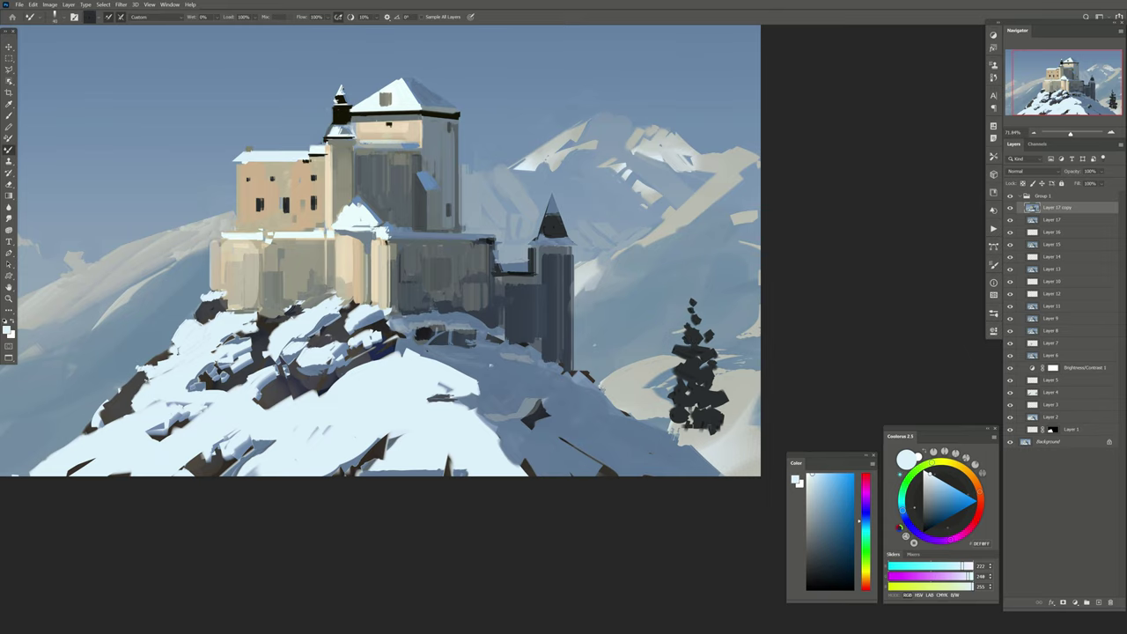
pyautogui.moveTo(671, 427)
pyautogui.mouseDown()
pyautogui.moveTo(703, 440)
pyautogui.moveTo(679, 446)
pyautogui.moveTo(710, 460)
pyautogui.moveTo(740, 432)
pyautogui.moveTo(758, 467)
pyautogui.moveTo(643, 476)
pyautogui.mouseUp()
pyautogui.moveTo(719, 431); pyautogui.dragTo(730, 432)
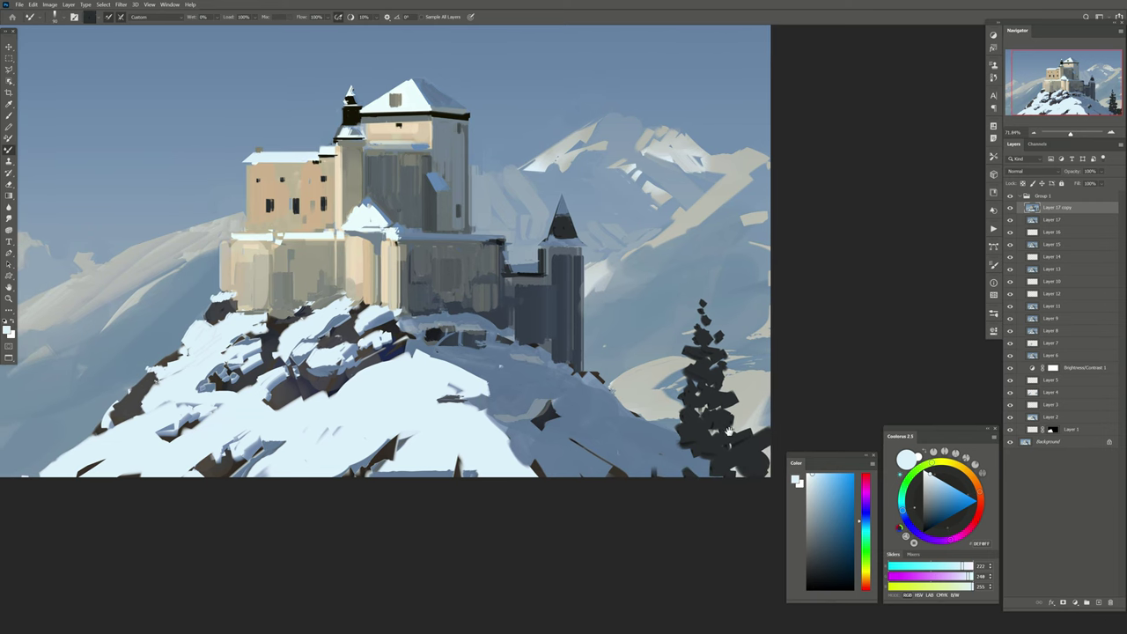
# On new Layer 18, paint small light window details on the right tower and adjust its opacity
pyautogui.click(1099, 602)
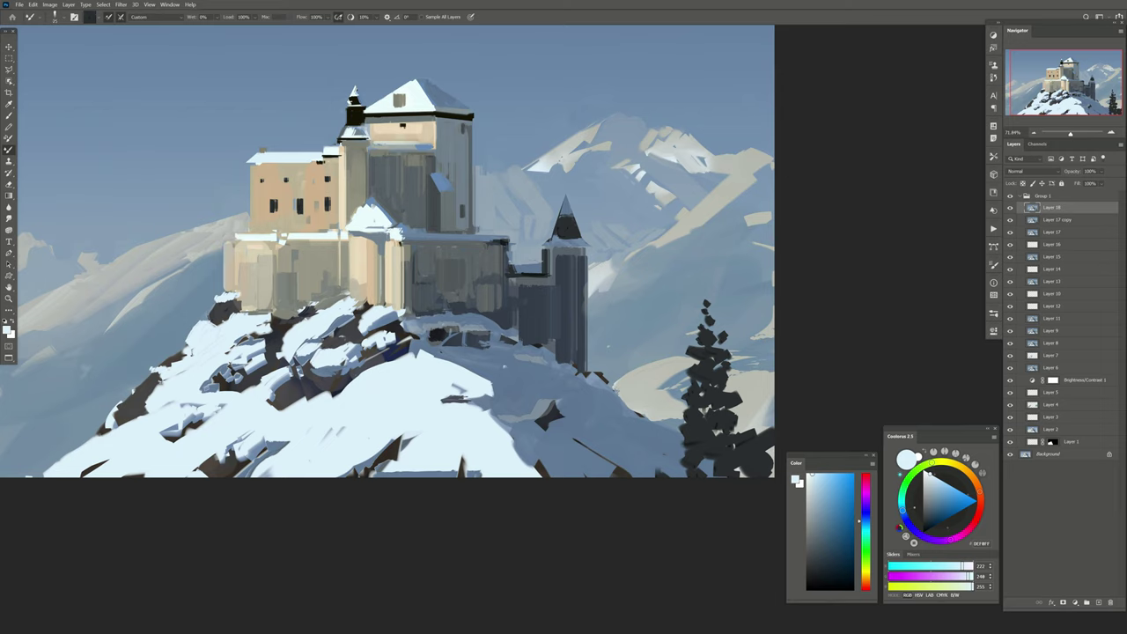
pyautogui.moveTo(574, 278); pyautogui.dragTo(574, 309)
pyautogui.moveTo(566, 258)
pyautogui.mouseDown()
pyautogui.moveTo(575, 280)
pyautogui.moveTo(577, 255)
pyautogui.moveTo(573, 356)
pyautogui.mouseUp()
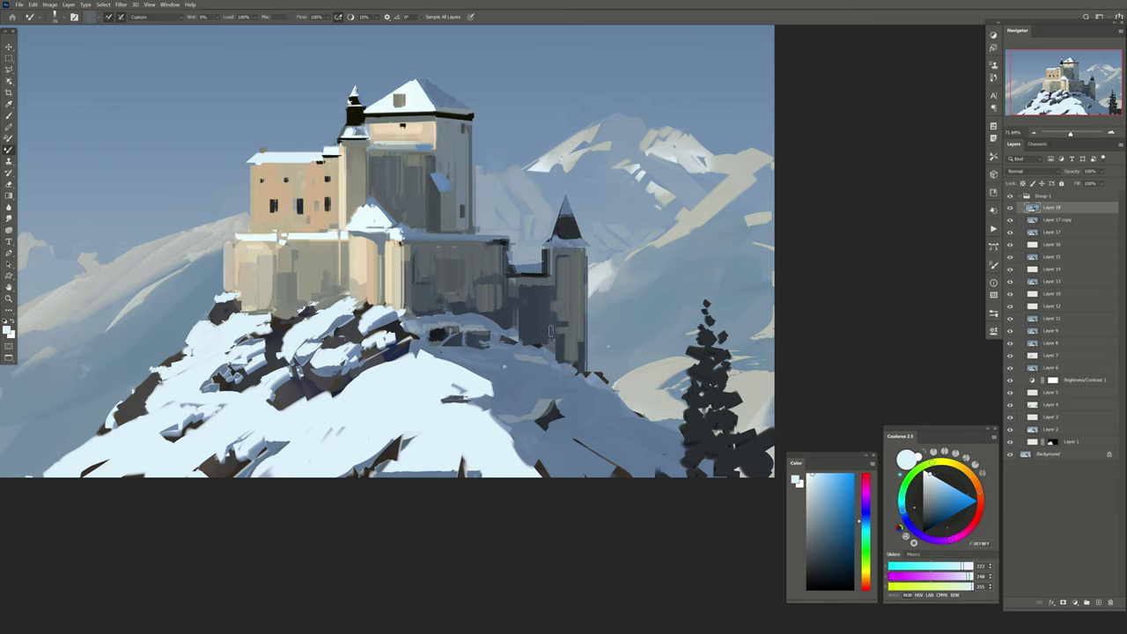
pyautogui.moveTo(546, 291)
pyautogui.mouseDown()
pyautogui.moveTo(520, 286)
pyautogui.moveTo(534, 335)
pyautogui.mouseUp()
pyautogui.click(1095, 177)
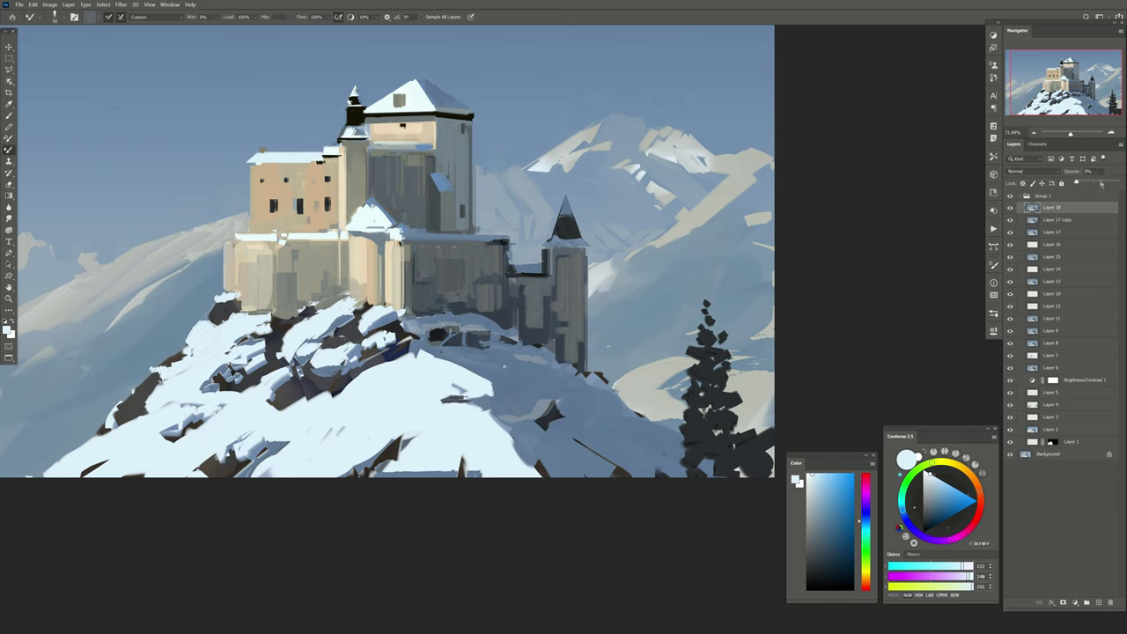
pyautogui.moveTo(1090, 185); pyautogui.dragTo(1097, 185)
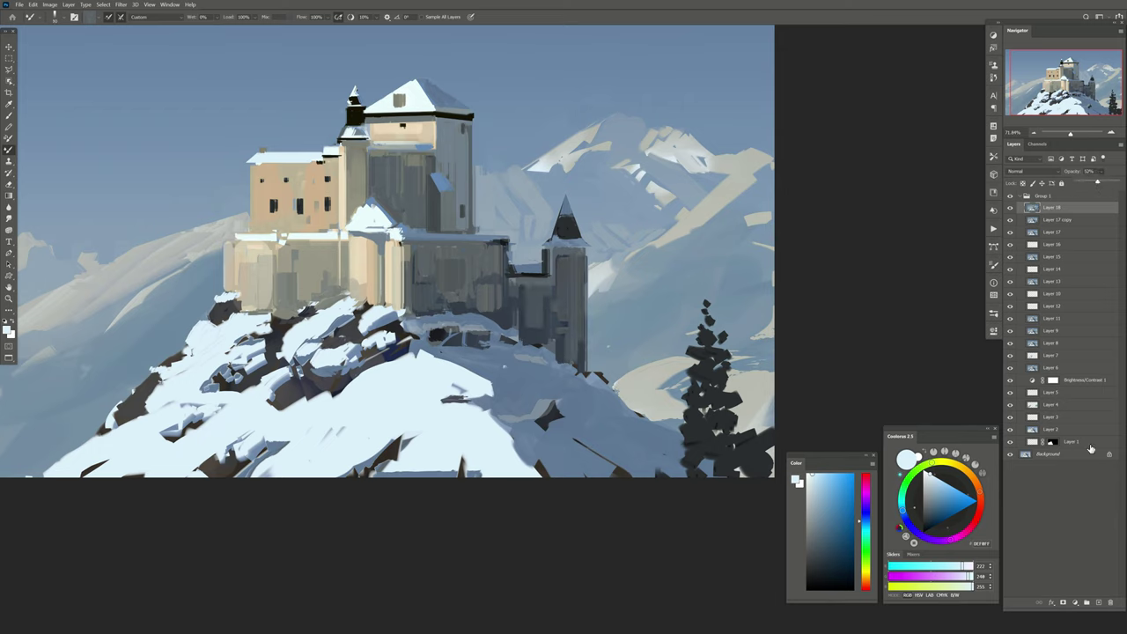
# Stamp a merged copy of the painting onto new Layer 19 and sample light snow and blue-grey colours
pyautogui.click(1098, 603)
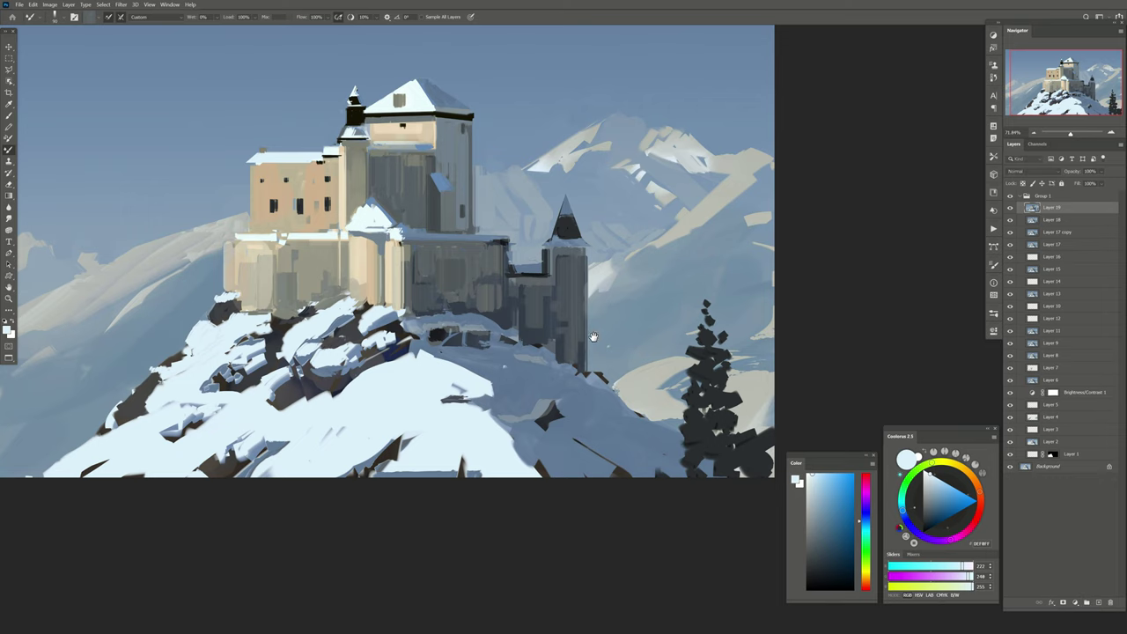
pyautogui.hotkey('ctrl', 'shift', 'alt', 'e')
pyautogui.moveTo(320, 396); pyautogui.dragTo(313, 378)
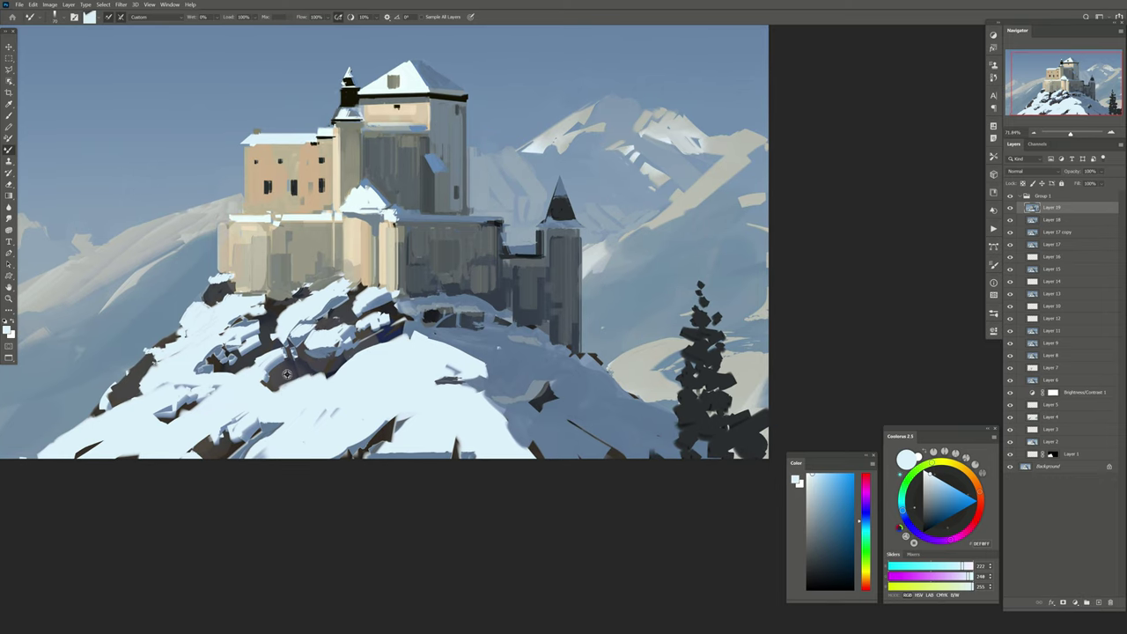
pyautogui.keyDown('alt'); pyautogui.click(297, 396); pyautogui.keyUp('alt')
pyautogui.moveTo(299, 315); pyautogui.dragTo(358, 333)
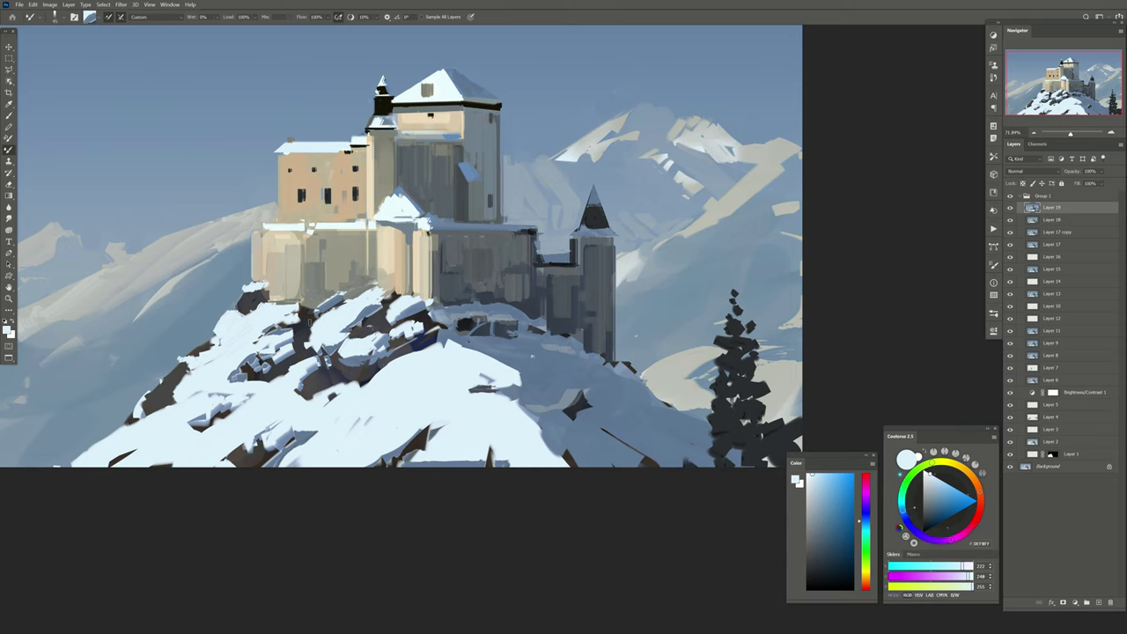
pyautogui.keyDown('alt'); pyautogui.click(328, 330); pyautogui.keyUp('alt')
pyautogui.keyDown('alt'); pyautogui.click(337, 331); pyautogui.keyUp('alt')
pyautogui.moveTo(535, 317); pyautogui.dragTo(525, 301)
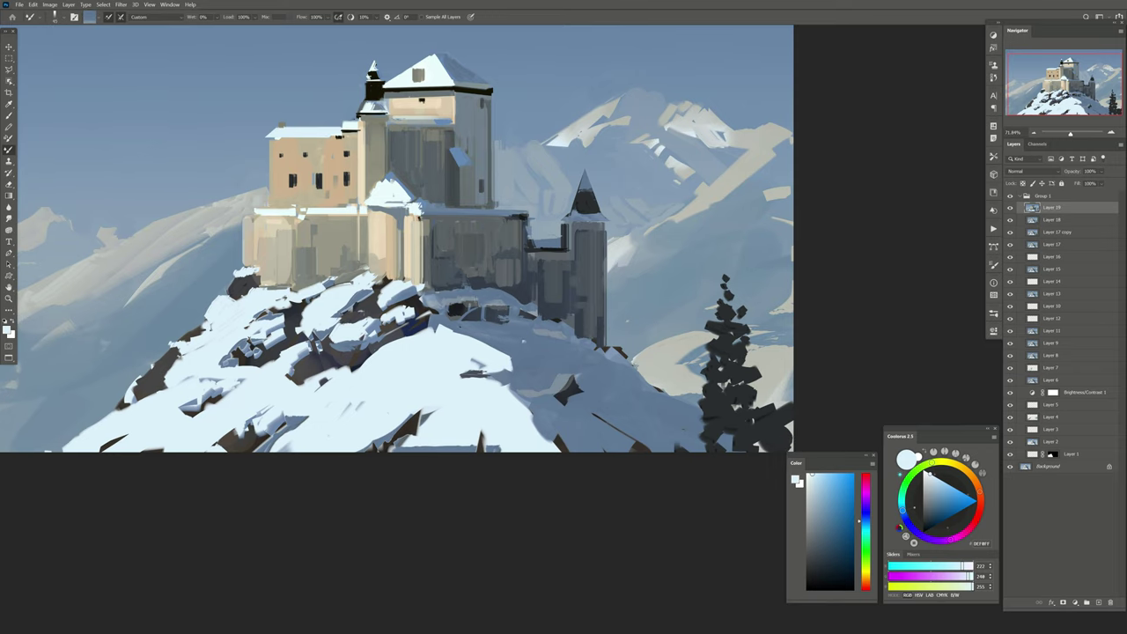
pyautogui.keyDown('alt'); pyautogui.click(503, 331); pyautogui.keyUp('alt')
pyautogui.moveTo(470, 244); pyautogui.dragTo(507, 300)
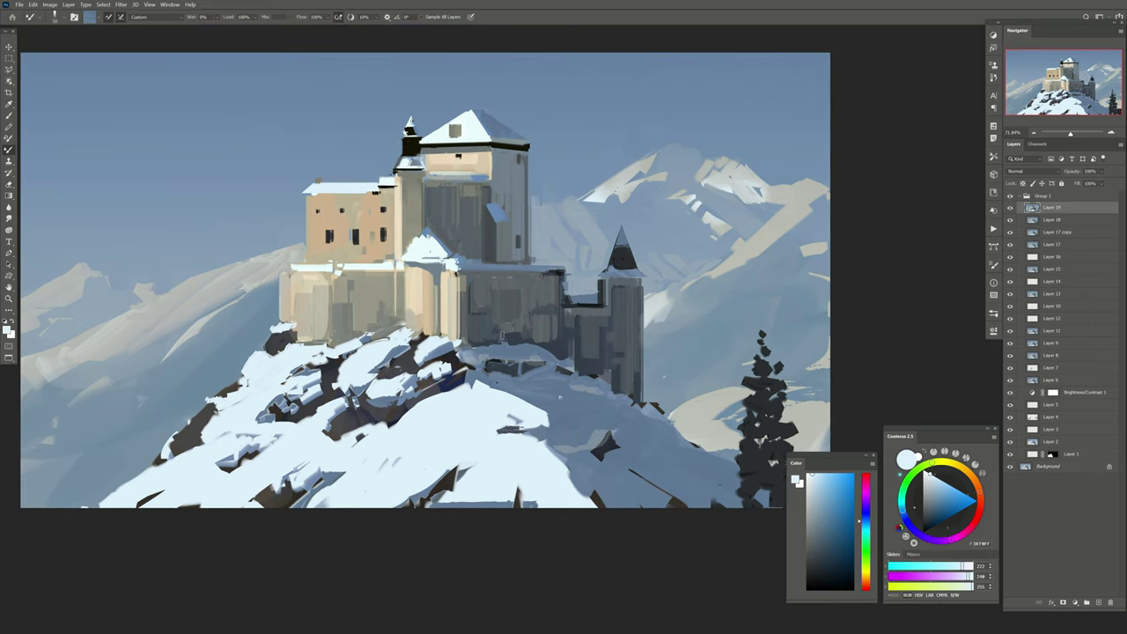
pyautogui.keyDown('alt'); pyautogui.click(318, 479); pyautogui.keyUp('alt')
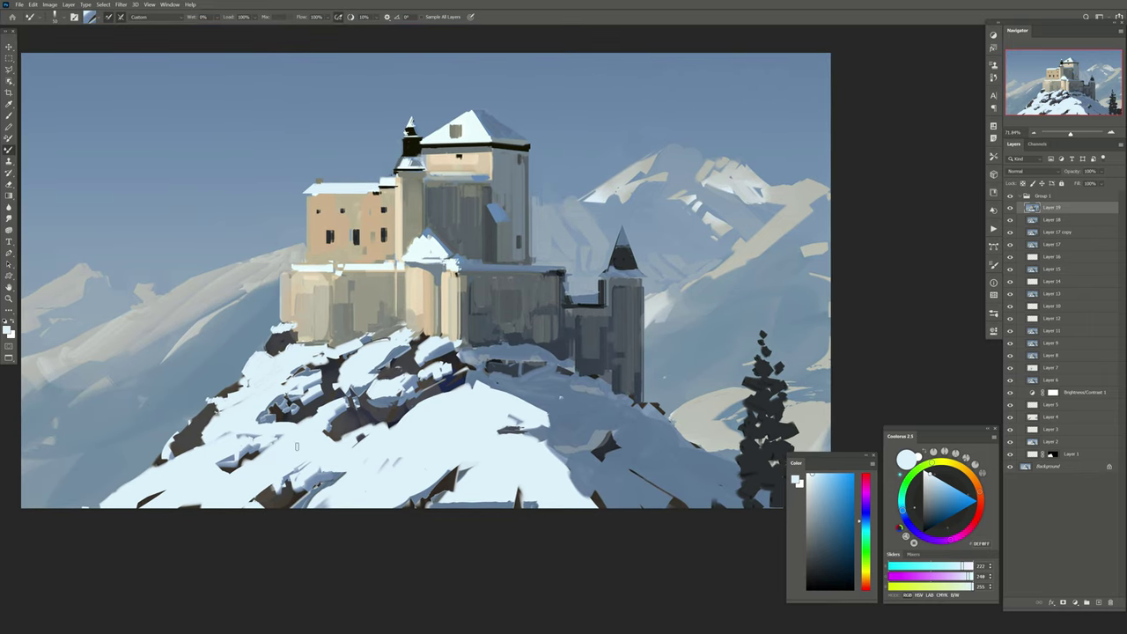
# Create Layer 20 in Darken mode and paint a blue-grey shadow down the lower-left snow slope
pyautogui.click(1099, 603)
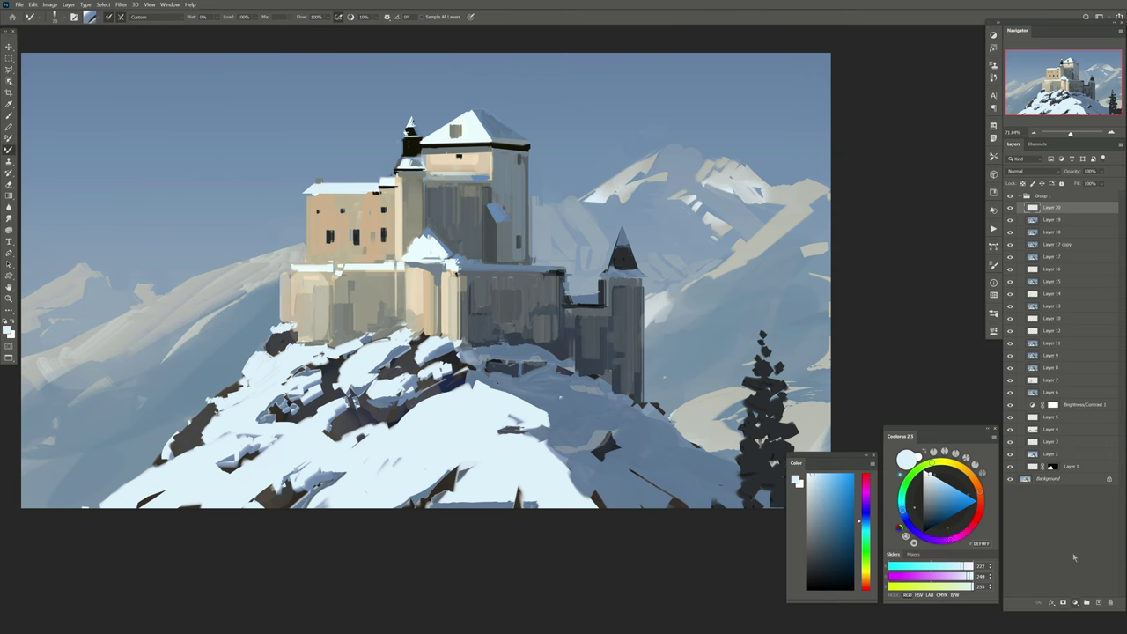
pyautogui.click(1029, 171)
pyautogui.moveTo(338, 248); pyautogui.dragTo(352, 241)
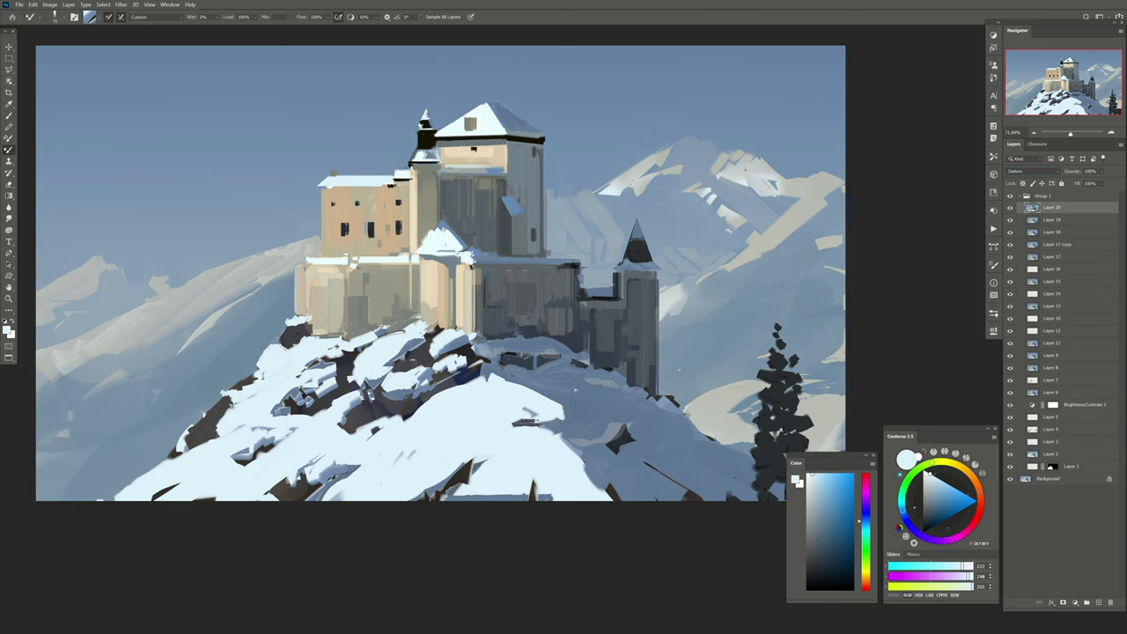
pyautogui.moveTo(262, 421); pyautogui.dragTo(193, 513)
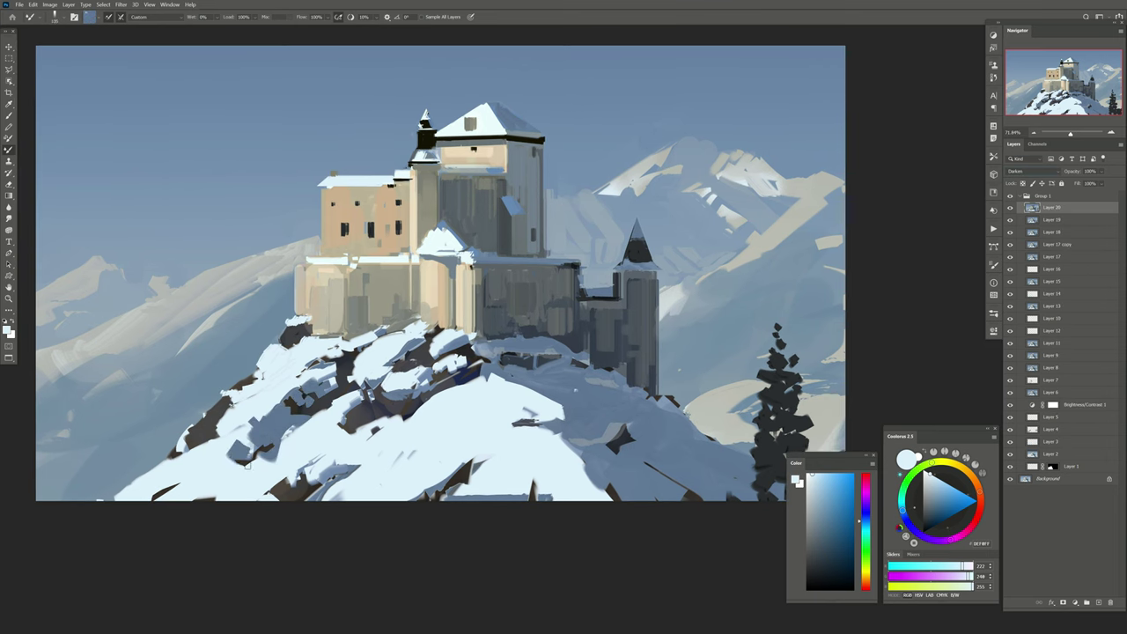
# Erase parts of the slope shadow, compare with the layer hidden, and add Layer 21
pyautogui.press('e')
pyautogui.moveTo(269, 448); pyautogui.dragTo(227, 490)
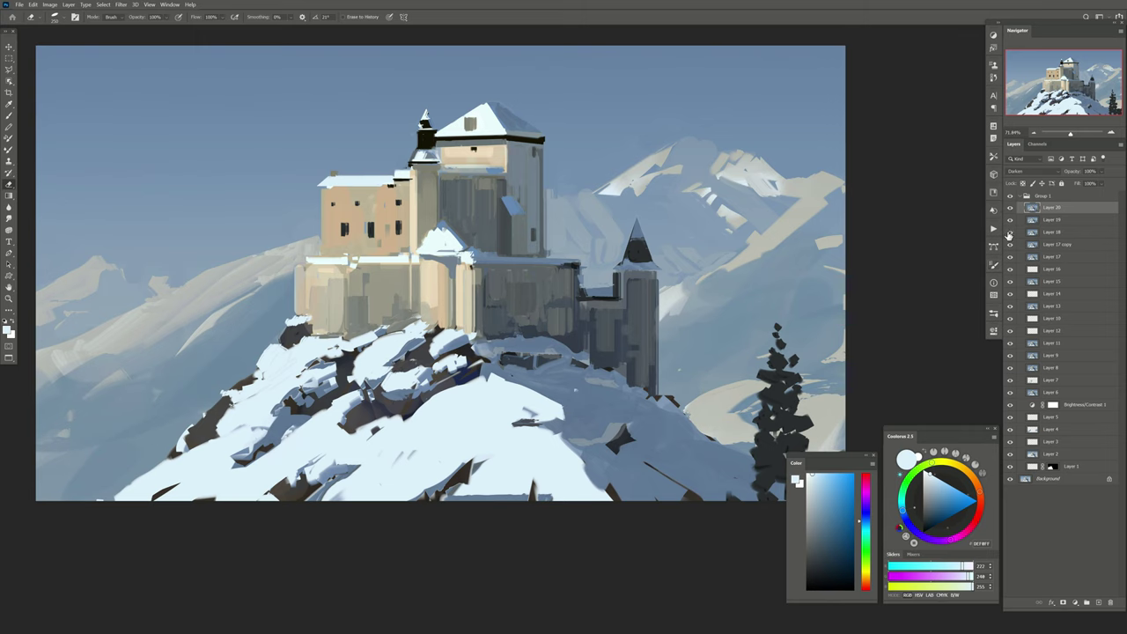
pyautogui.moveTo(451, 361); pyautogui.dragTo(458, 369)
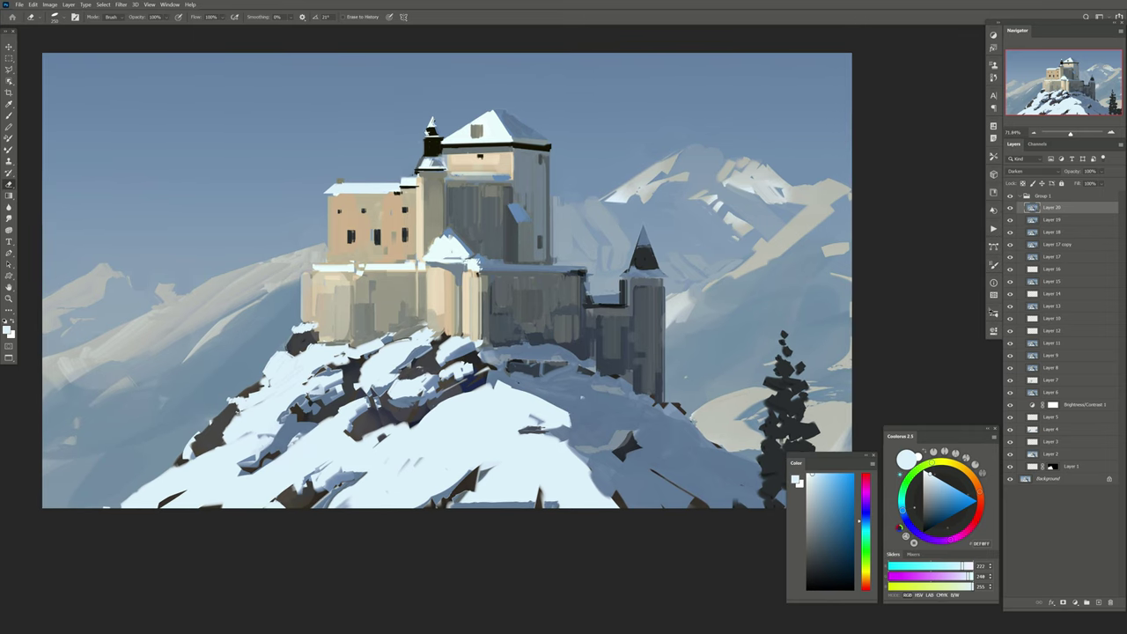
pyautogui.click(1010, 208)
pyautogui.click(1010, 208)
pyautogui.click(1098, 605)
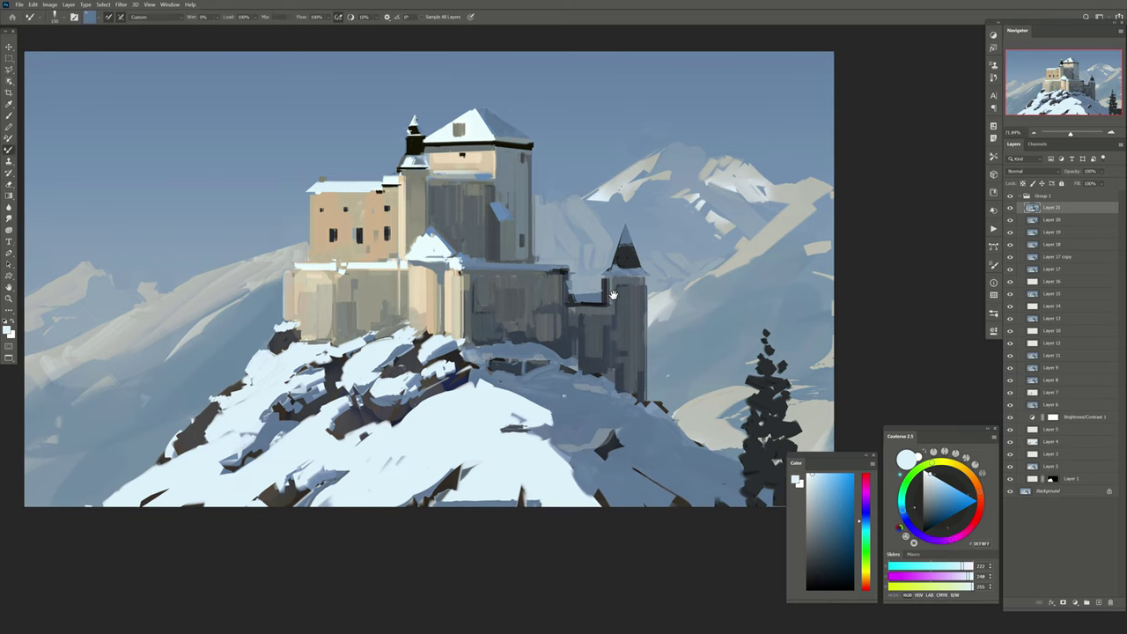
# Widen the right tower's spire with dark paint
pyautogui.press('b')
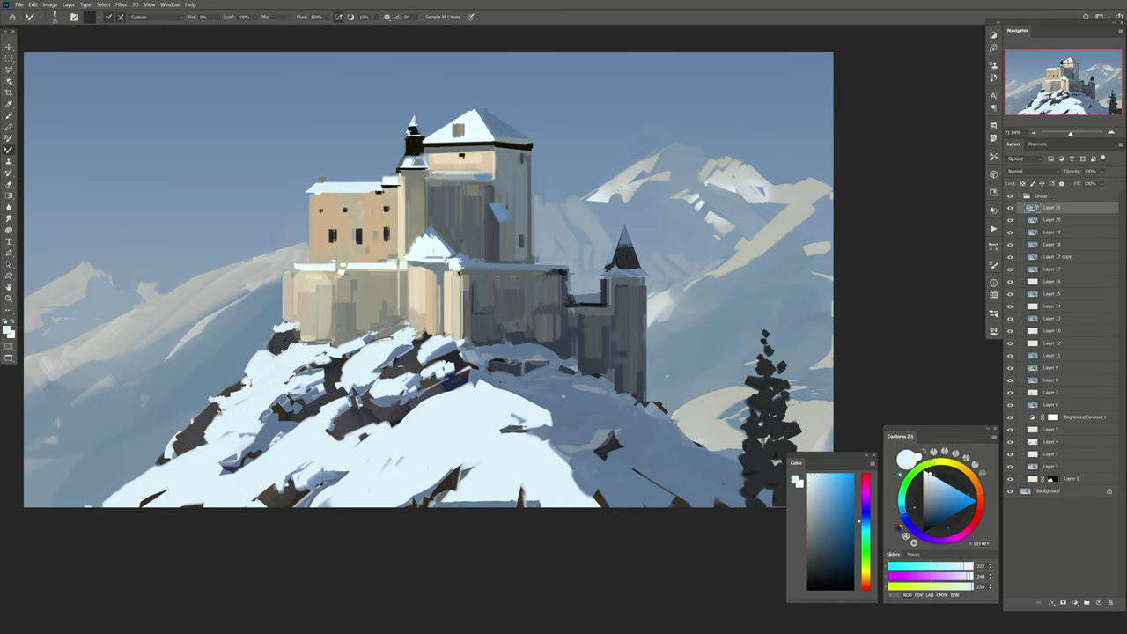
pyautogui.moveTo(621, 226)
pyautogui.mouseDown()
pyautogui.moveTo(608, 264)
pyautogui.moveTo(633, 249)
pyautogui.mouseUp()
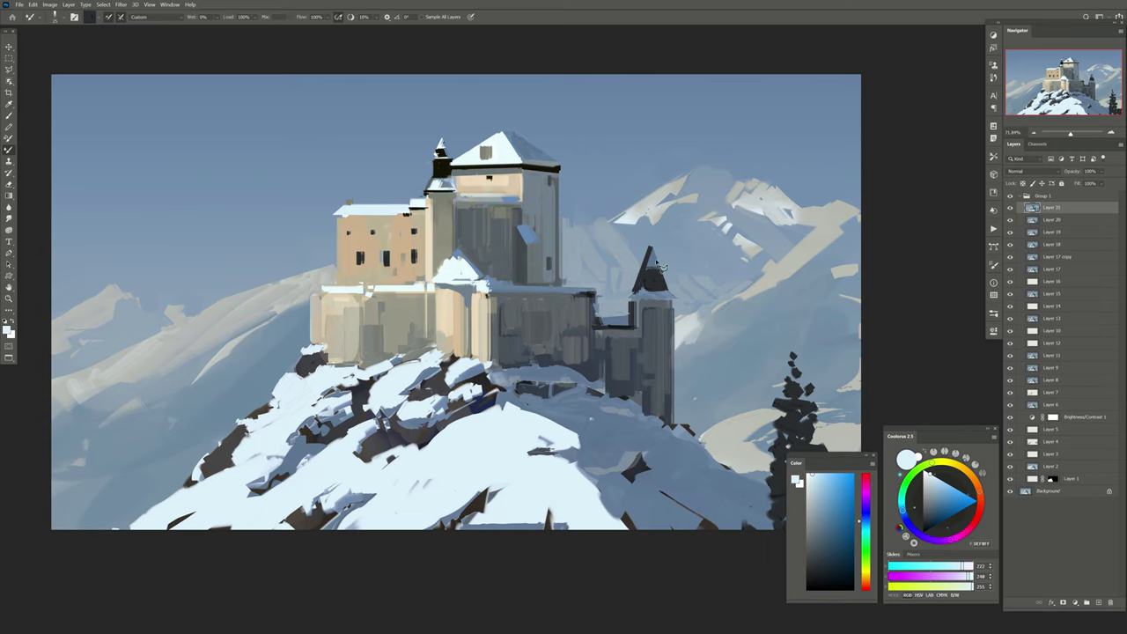
pyautogui.press('l')
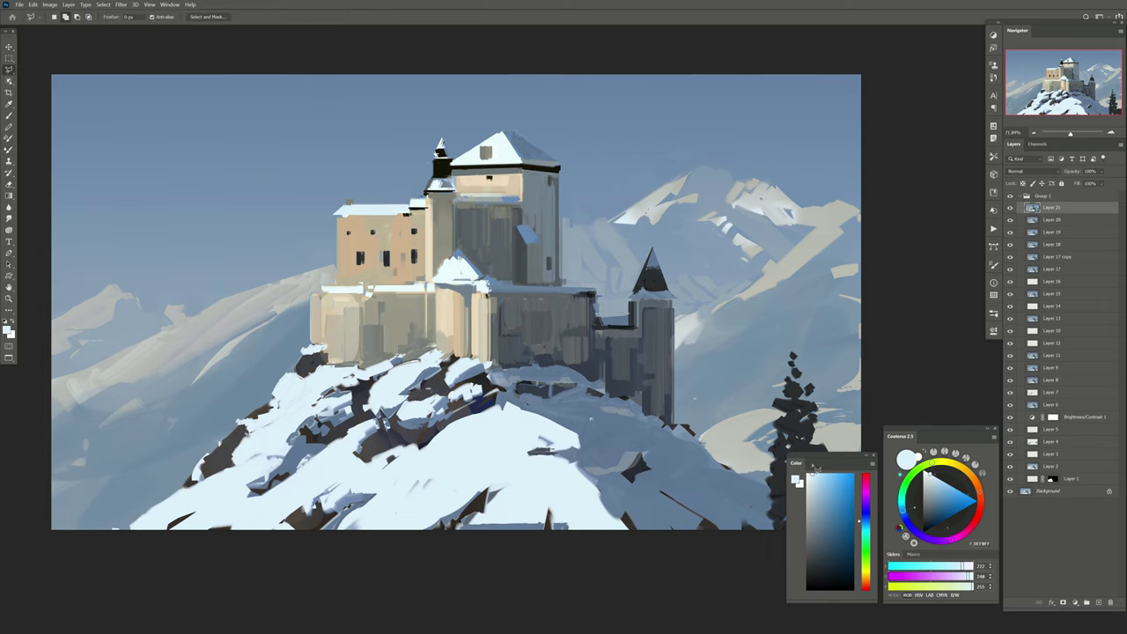
pyautogui.moveTo(717, 309); pyautogui.dragTo(638, 262)
pyautogui.press('b')
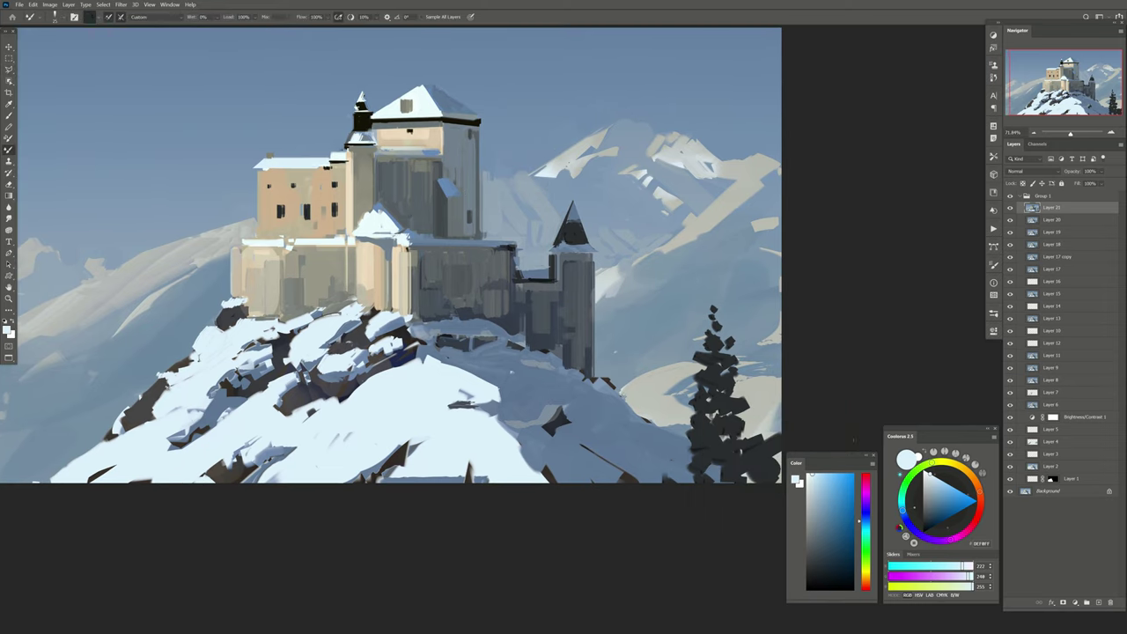
# Dab dark rocks across the slope right of the tower, lightening one with grey
pyautogui.keyDown('alt'); pyautogui.click(459, 343); pyautogui.keyUp('alt')
pyautogui.moveTo(606, 384); pyautogui.dragTo(611, 407)
pyautogui.keyDown('alt'); pyautogui.click(466, 345); pyautogui.keyUp('alt')
pyautogui.moveTo(620, 401); pyautogui.dragTo(662, 435)
pyautogui.keyDown('alt'); pyautogui.click(627, 438); pyautogui.keyUp('alt')
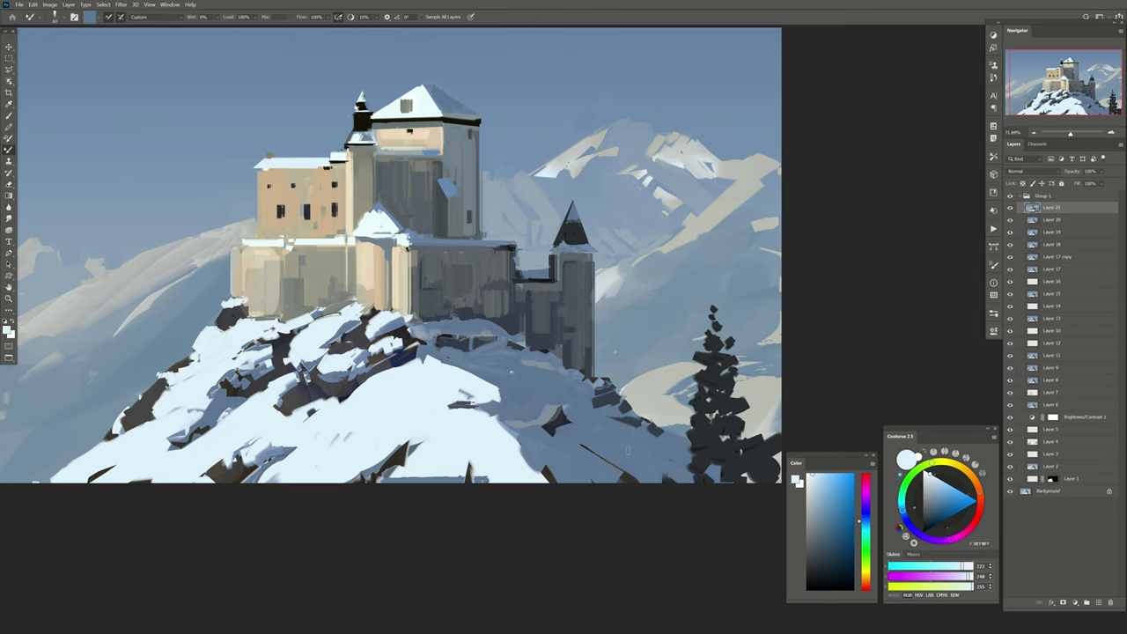
pyautogui.moveTo(569, 414)
pyautogui.mouseDown()
pyautogui.moveTo(599, 428)
pyautogui.moveTo(574, 410)
pyautogui.moveTo(560, 428)
pyautogui.moveTo(537, 426)
pyautogui.mouseUp()
pyautogui.moveTo(531, 416)
pyautogui.mouseDown()
pyautogui.moveTo(515, 426)
pyautogui.moveTo(447, 403)
pyautogui.mouseUp()
pyautogui.keyDown('alt'); pyautogui.click(464, 414); pyautogui.keyUp('alt')
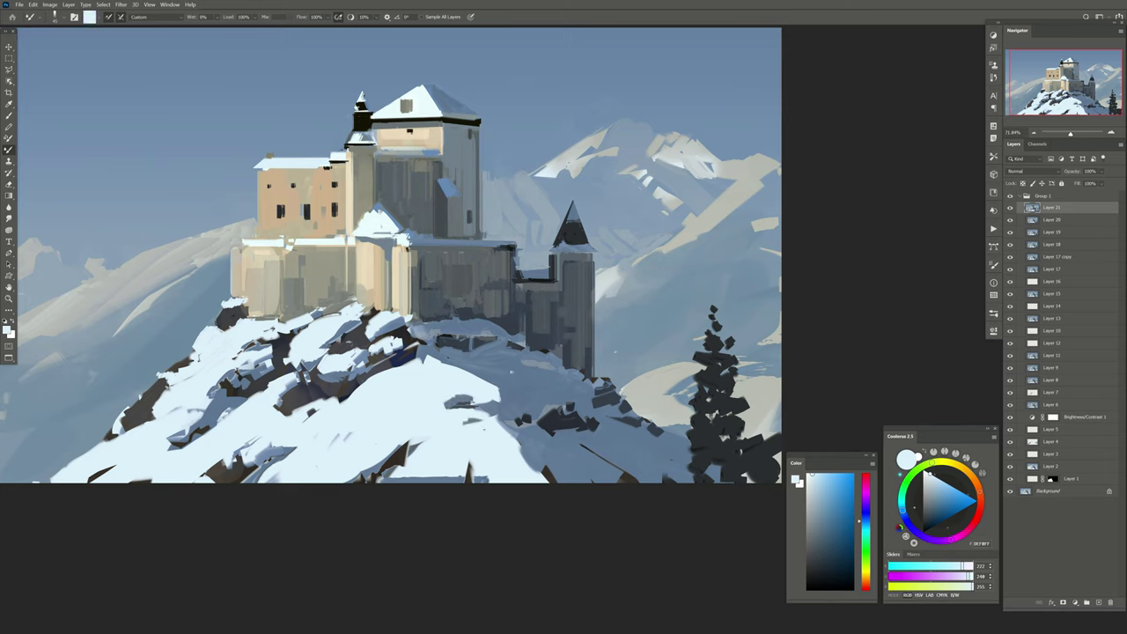
# Sample blue-grey and beige colours and paint a thin darker stroke on the castle wall
pyautogui.keyDown('alt'); pyautogui.click(495, 400); pyautogui.keyUp('alt')
pyautogui.keyDown('alt'); pyautogui.click(511, 398); pyautogui.keyUp('alt')
pyautogui.keyDown('alt'); pyautogui.click(510, 395); pyautogui.keyUp('alt')
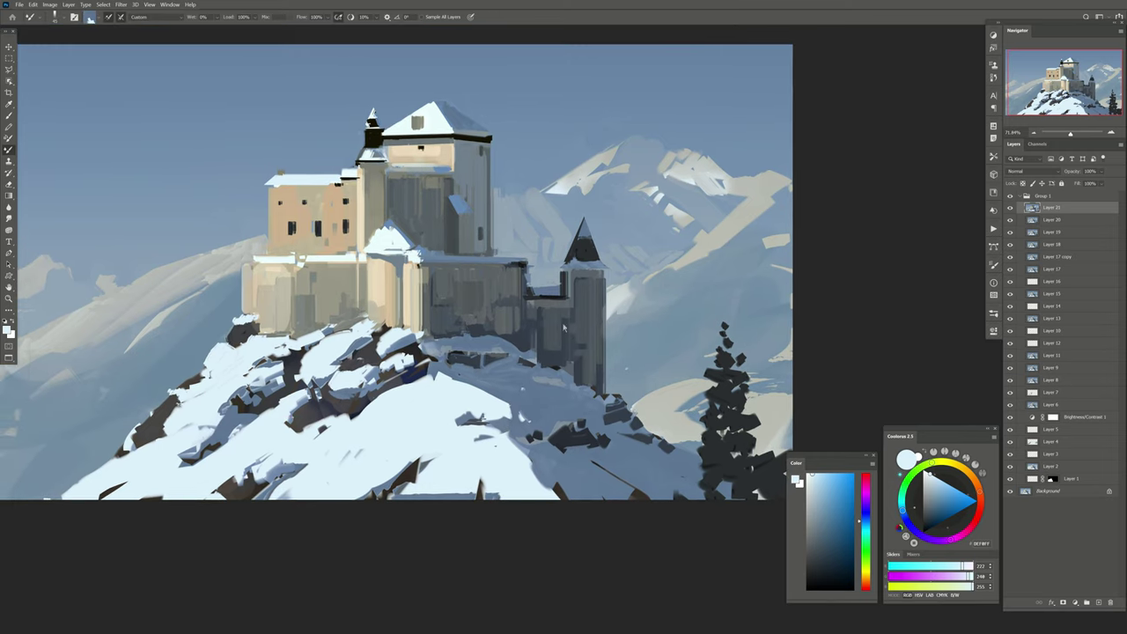
pyautogui.moveTo(533, 325); pyautogui.dragTo(672, 232)
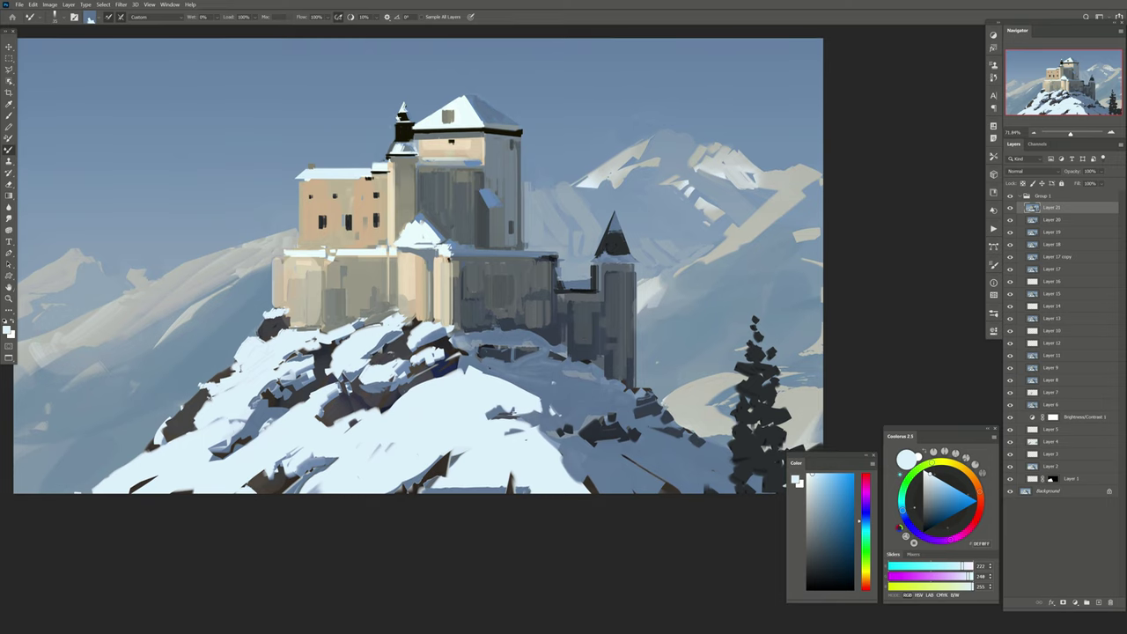
pyautogui.keyDown('alt'); pyautogui.click(433, 276); pyautogui.keyUp('alt')
pyautogui.keyDown('alt'); pyautogui.click(430, 274); pyautogui.keyUp('alt')
pyautogui.moveTo(430, 273); pyautogui.dragTo(430, 310)
# Paint darker vertical strokes on the grey wall using sampled rock, roof and wall colours
pyautogui.keyDown('alt'); pyautogui.click(405, 335); pyautogui.keyUp('alt')
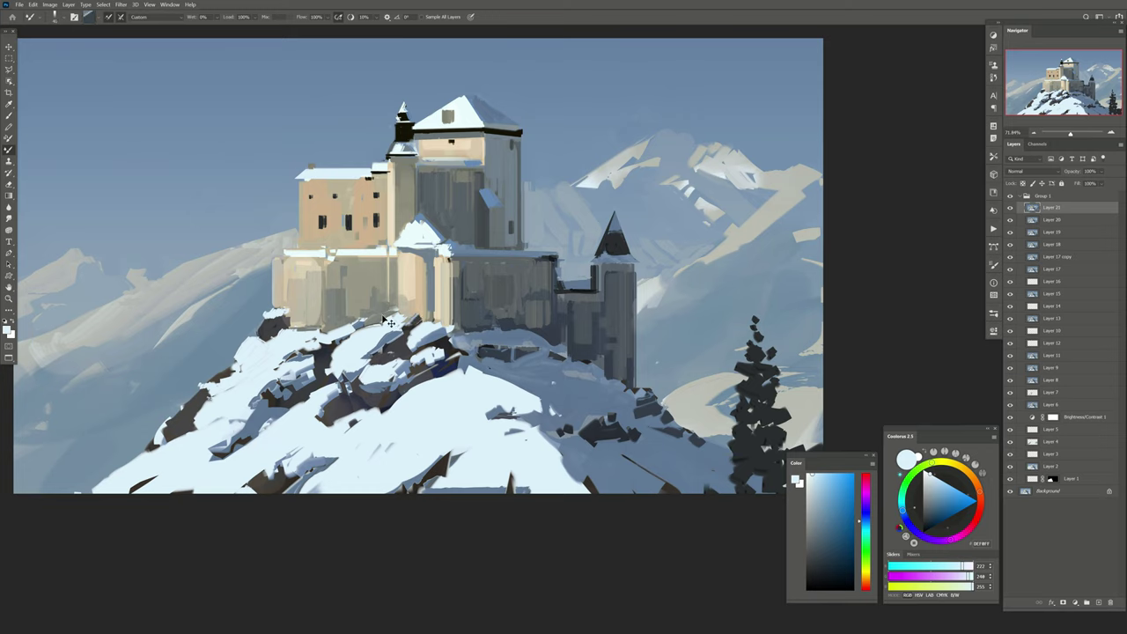
pyautogui.keyDown('alt'); pyautogui.click(404, 130); pyautogui.keyUp('alt')
pyautogui.moveTo(414, 264); pyautogui.dragTo(408, 263)
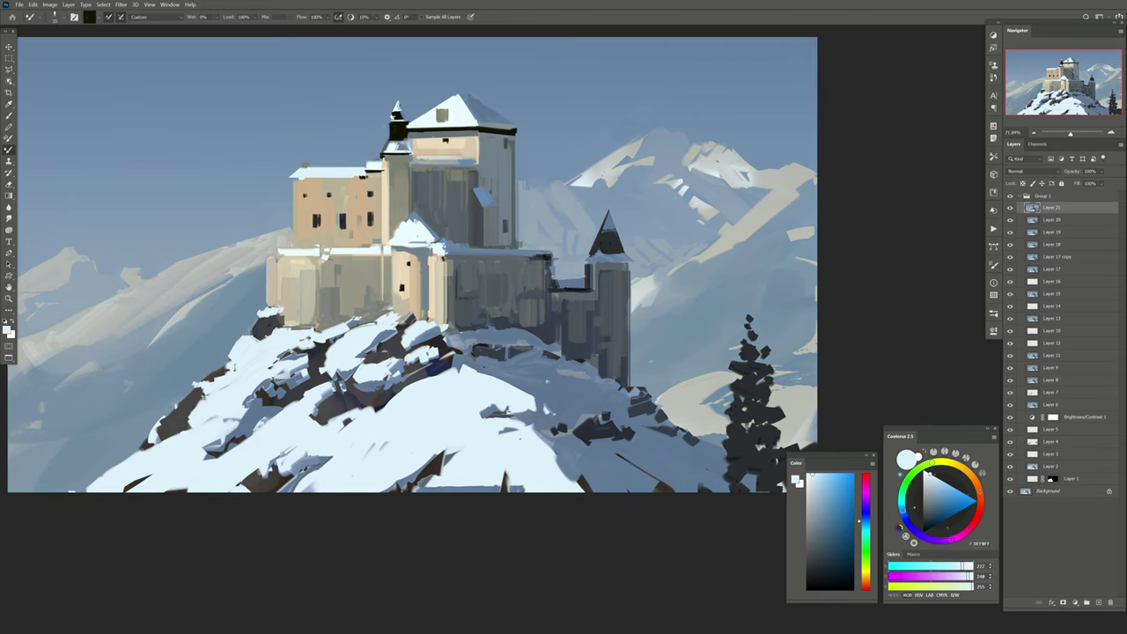
pyautogui.keyDown('alt'); pyautogui.click(537, 318); pyautogui.keyUp('alt')
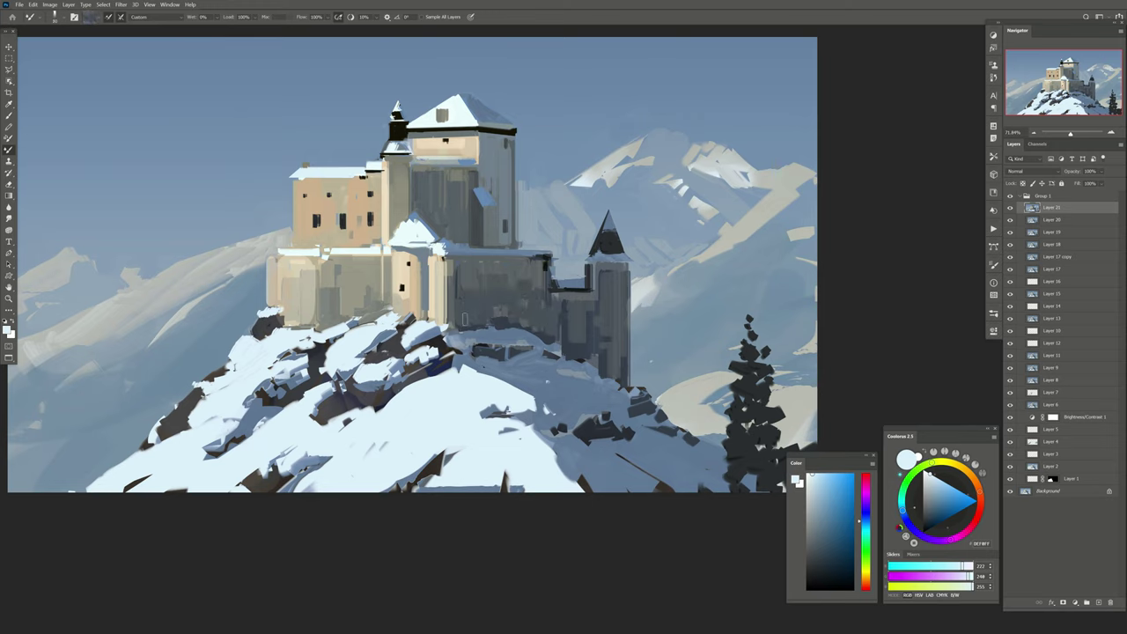
pyautogui.moveTo(466, 294); pyautogui.dragTo(464, 270)
pyautogui.keyDown('alt'); pyautogui.click(502, 251); pyautogui.keyUp('alt')
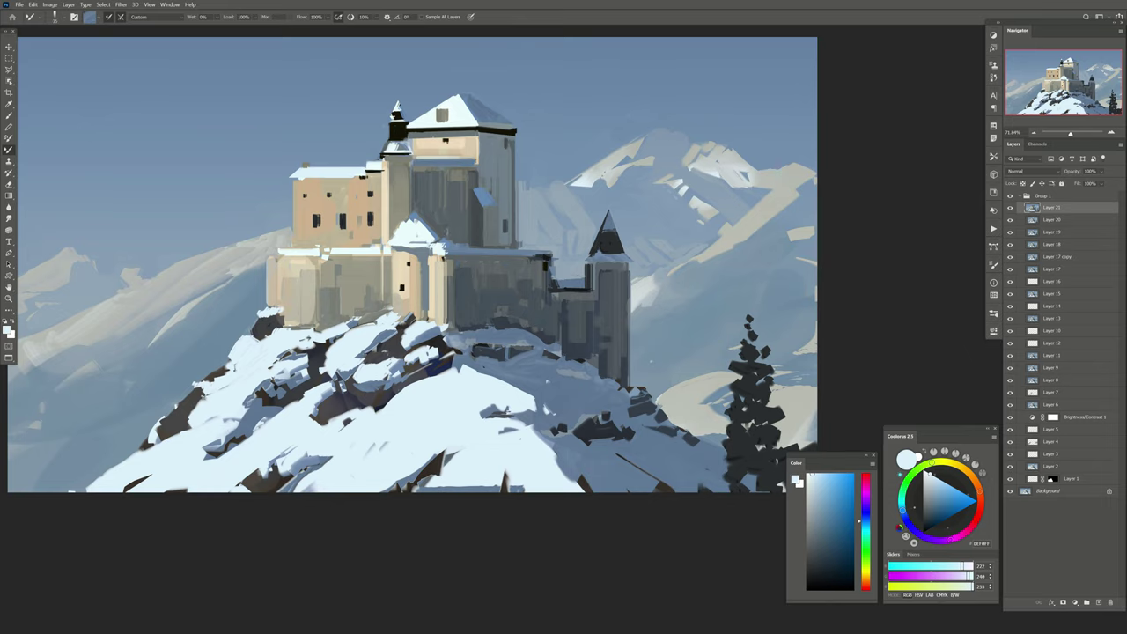
# Paint a light stroke on the castle wall and a dark line along the lower roof edge
pyautogui.scroll(1, 414, 282)
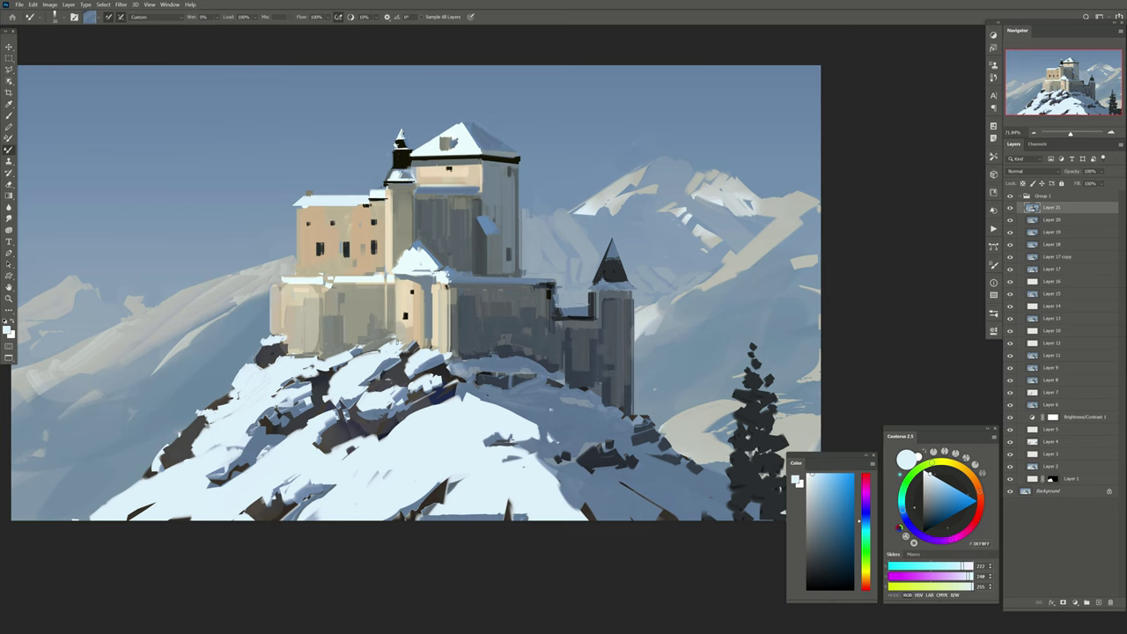
pyautogui.scroll(-1, 423, 291)
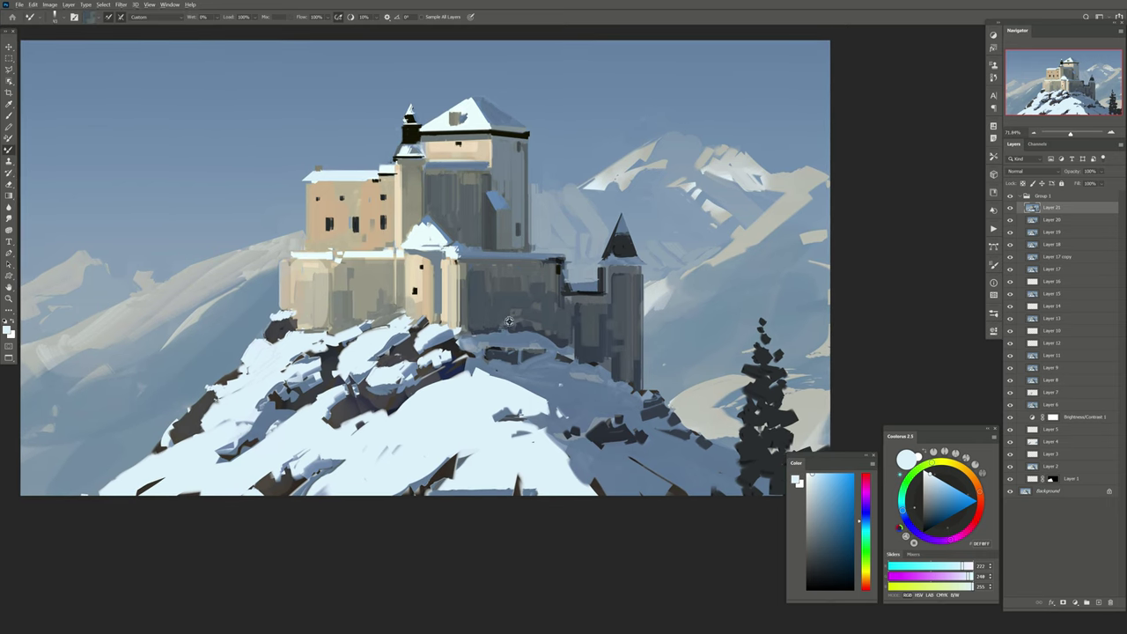
pyautogui.scroll(-1, 505, 302)
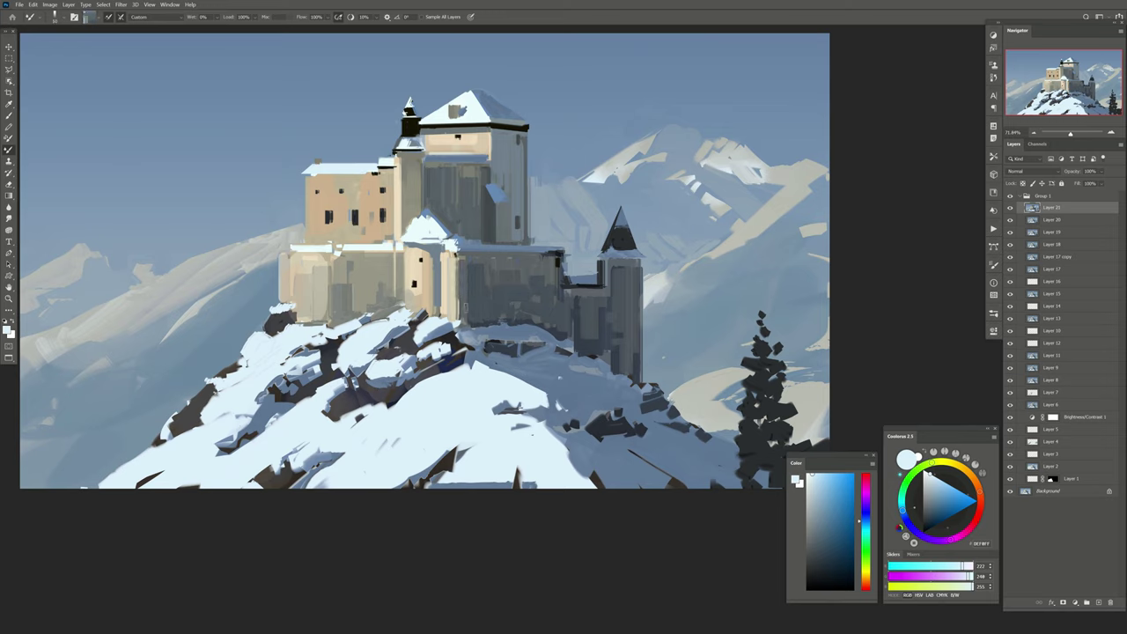
pyautogui.moveTo(460, 260); pyautogui.dragTo(461, 300)
pyautogui.moveTo(553, 256); pyautogui.dragTo(457, 248)
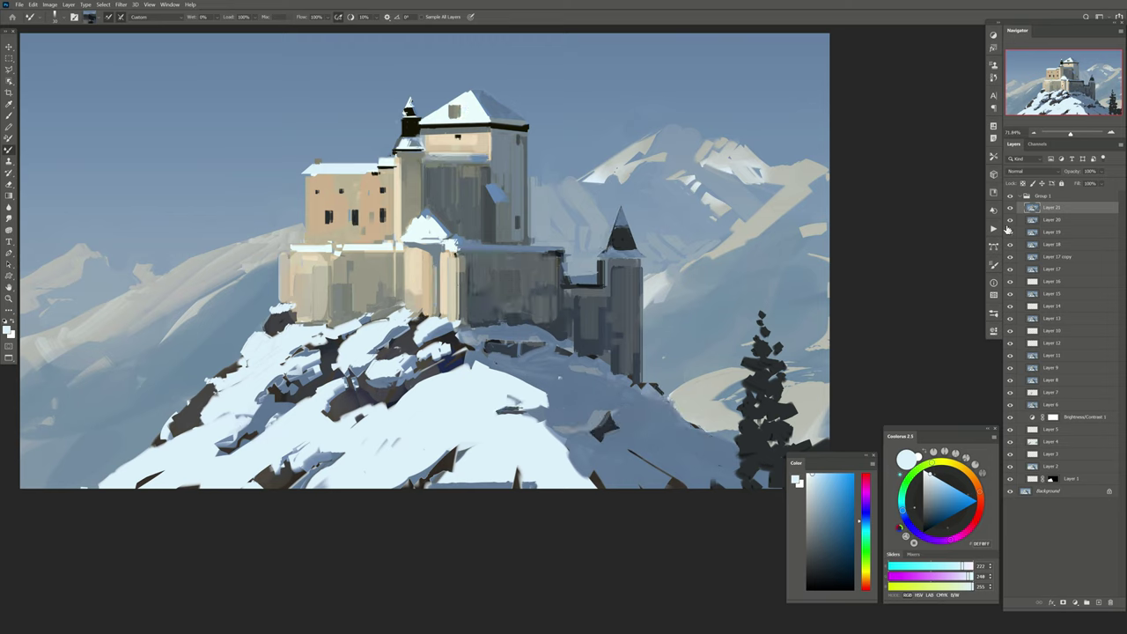
# Soften the roof-edge line with the Eraser at 100%, then add a new layer above Layer 21
pyautogui.press('e')
pyautogui.press('0')
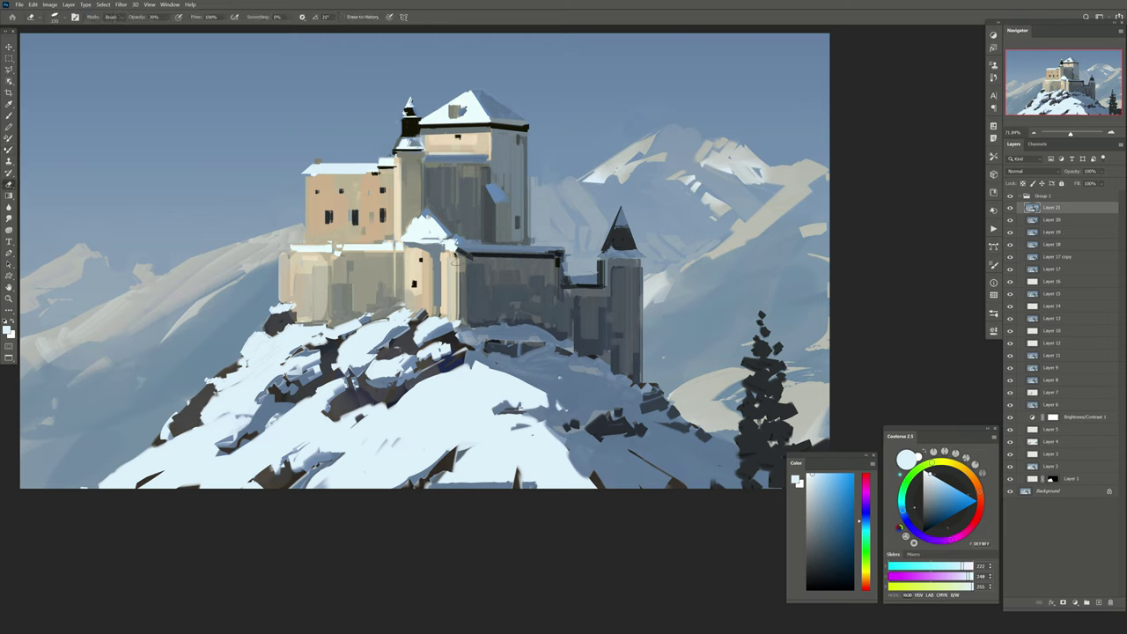
pyautogui.moveTo(467, 258)
pyautogui.mouseDown()
pyautogui.moveTo(553, 257)
pyautogui.moveTo(476, 255)
pyautogui.mouseUp()
pyautogui.moveTo(445, 313); pyautogui.dragTo(467, 315)
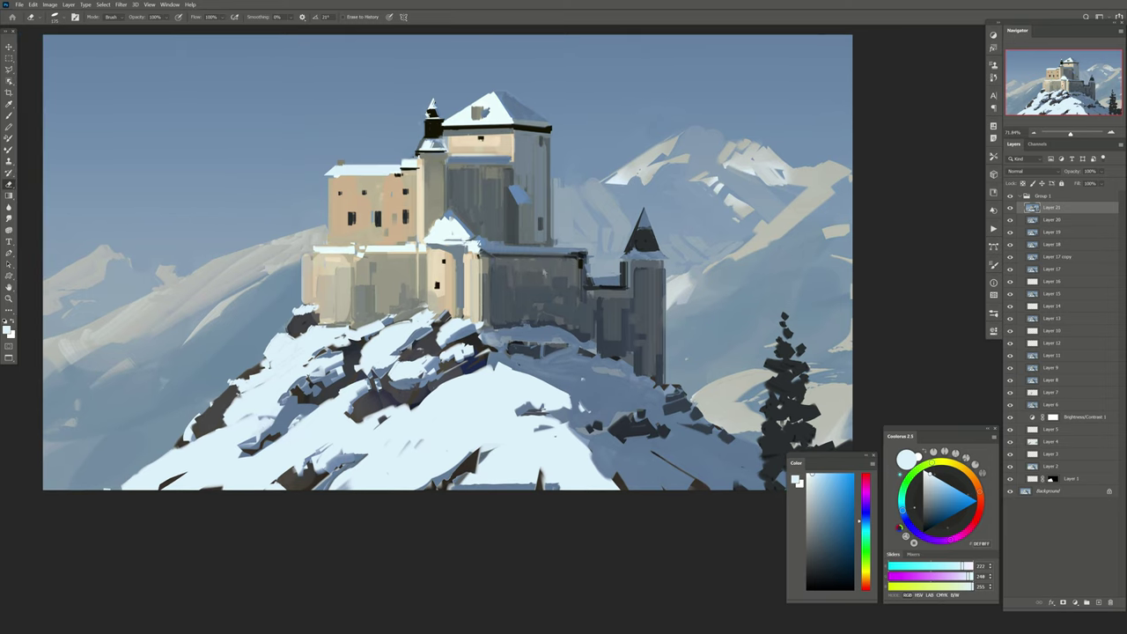
pyautogui.moveTo(713, 357); pyautogui.dragTo(689, 330)
pyautogui.press('b')
pyautogui.keyDown('alt'); pyautogui.click(761, 283); pyautogui.keyUp('alt')
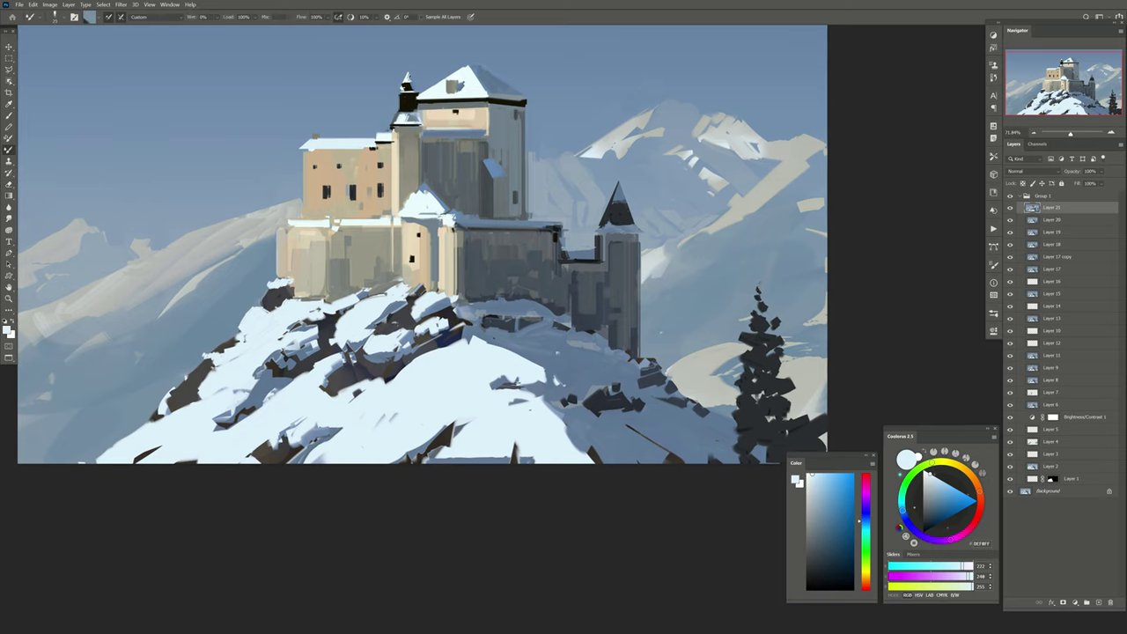
pyautogui.click(1099, 603)
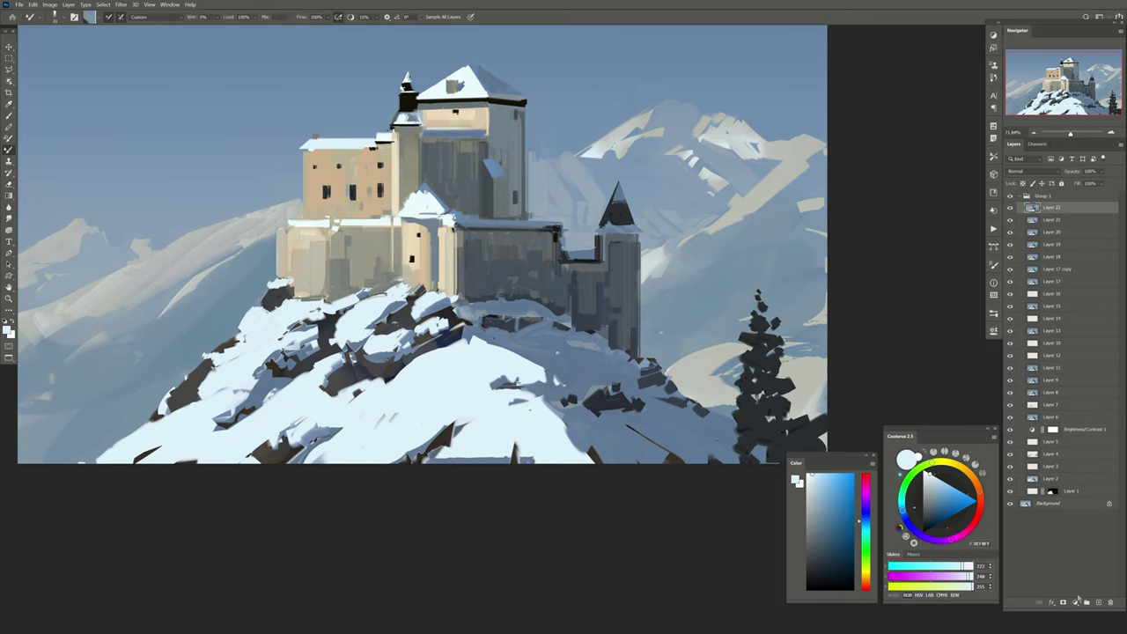
# Paint a small dark pine below the right tower with snow around its base
pyautogui.moveTo(610, 431); pyautogui.dragTo(554, 424)
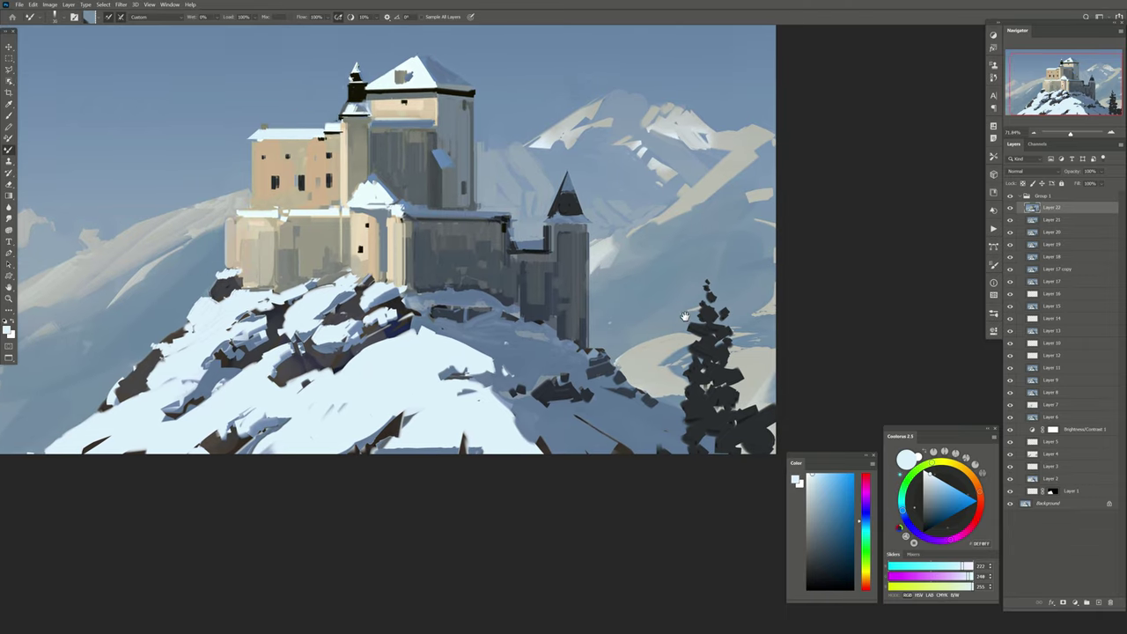
pyautogui.keyDown('alt'); pyautogui.click(562, 390); pyautogui.keyUp('alt')
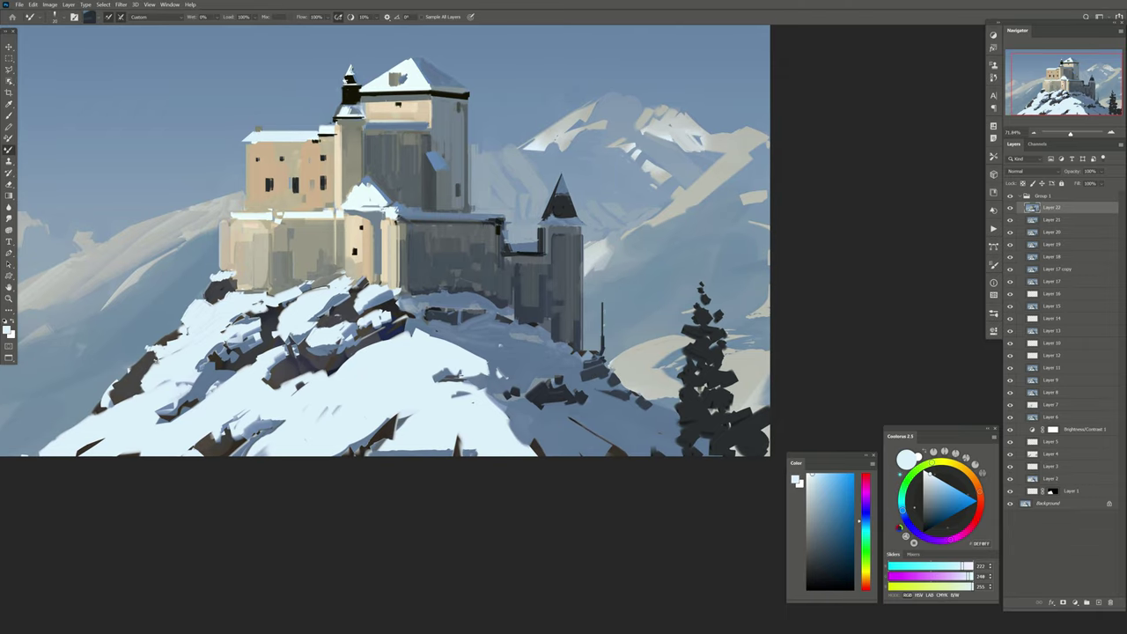
pyautogui.moveTo(595, 323); pyautogui.dragTo(604, 336)
pyautogui.moveTo(602, 337); pyautogui.dragTo(596, 341)
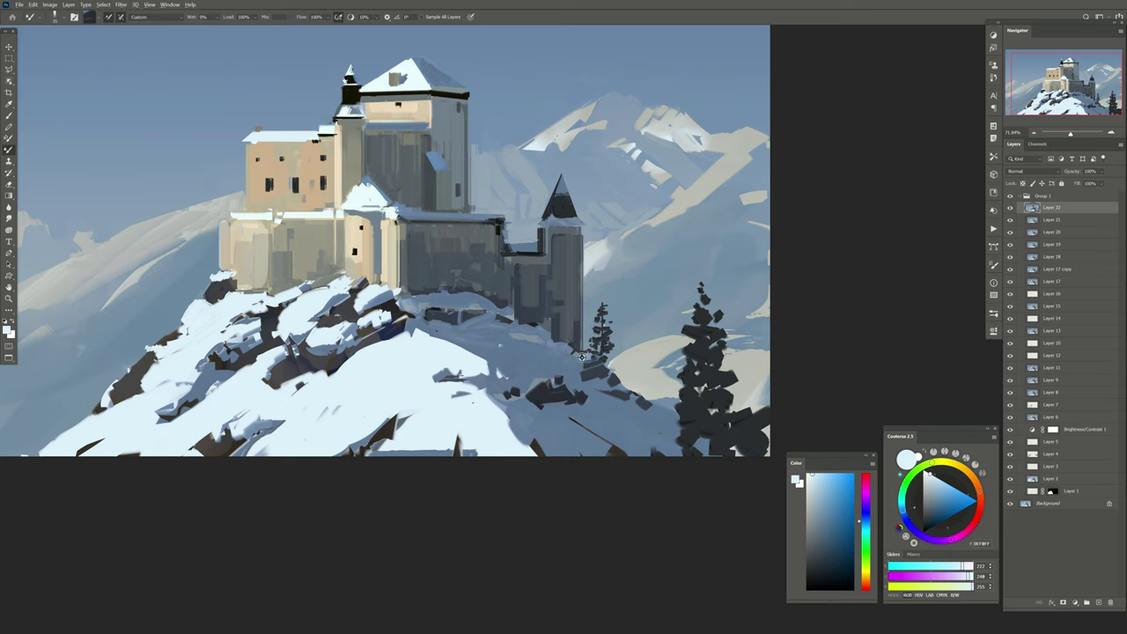
pyautogui.moveTo(582, 356)
pyautogui.mouseDown()
pyautogui.moveTo(584, 343)
pyautogui.moveTo(597, 373)
pyautogui.moveTo(583, 377)
pyautogui.mouseUp()
pyautogui.press('Tab')
pyautogui.press('Tab')
pyautogui.moveTo(632, 368); pyautogui.dragTo(632, 389)
# Add a near-white highlight on the castle wall, sample a beige, and create a new layer
pyautogui.moveTo(378, 325); pyautogui.dragTo(357, 346)
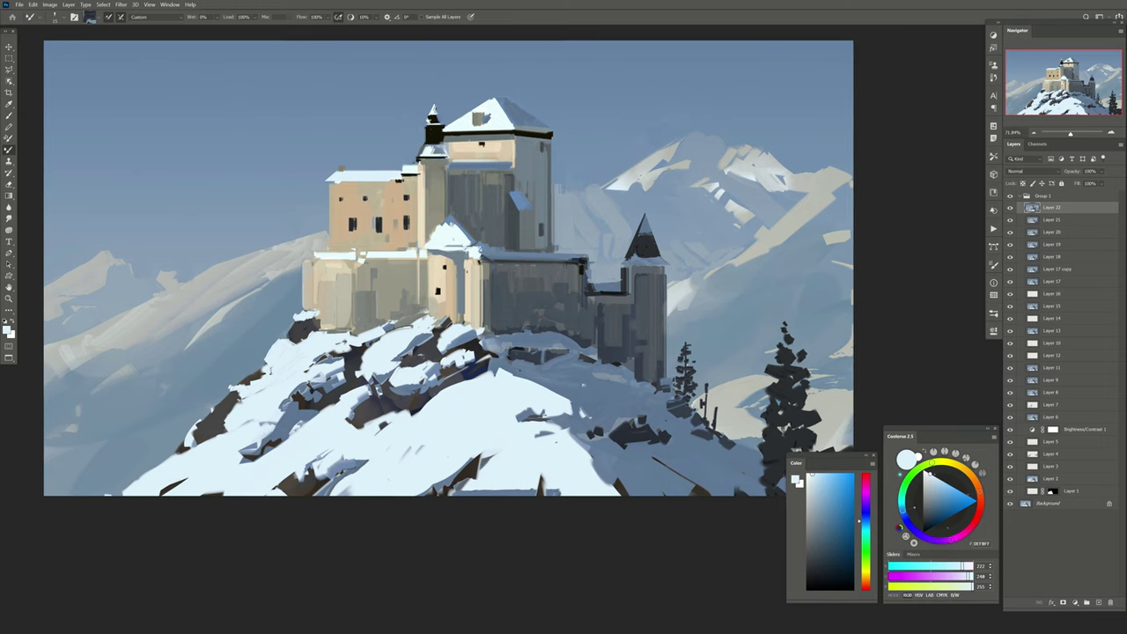
pyautogui.keyDown('alt'); pyautogui.click(330, 273); pyautogui.keyUp('alt')
pyautogui.moveTo(316, 278)
pyautogui.mouseDown()
pyautogui.moveTo(324, 264)
pyautogui.moveTo(310, 268)
pyautogui.moveTo(316, 288)
pyautogui.moveTo(345, 305)
pyautogui.mouseUp()
pyautogui.press('e')
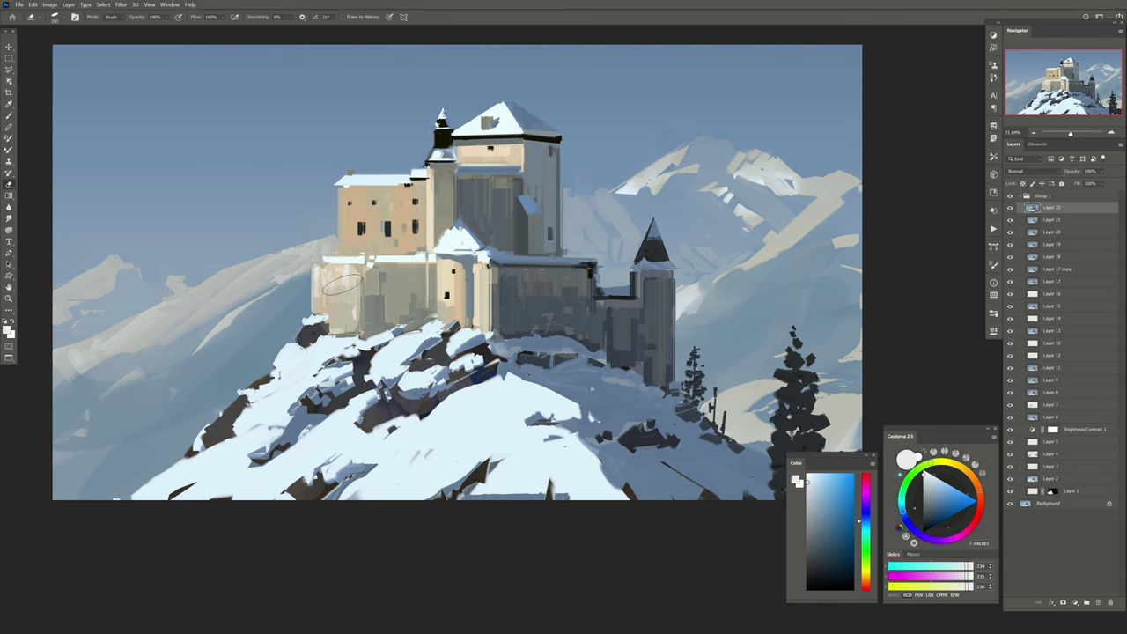
pyautogui.press('b')
pyautogui.keyDown('alt'); pyautogui.click(385, 244); pyautogui.keyUp('alt')
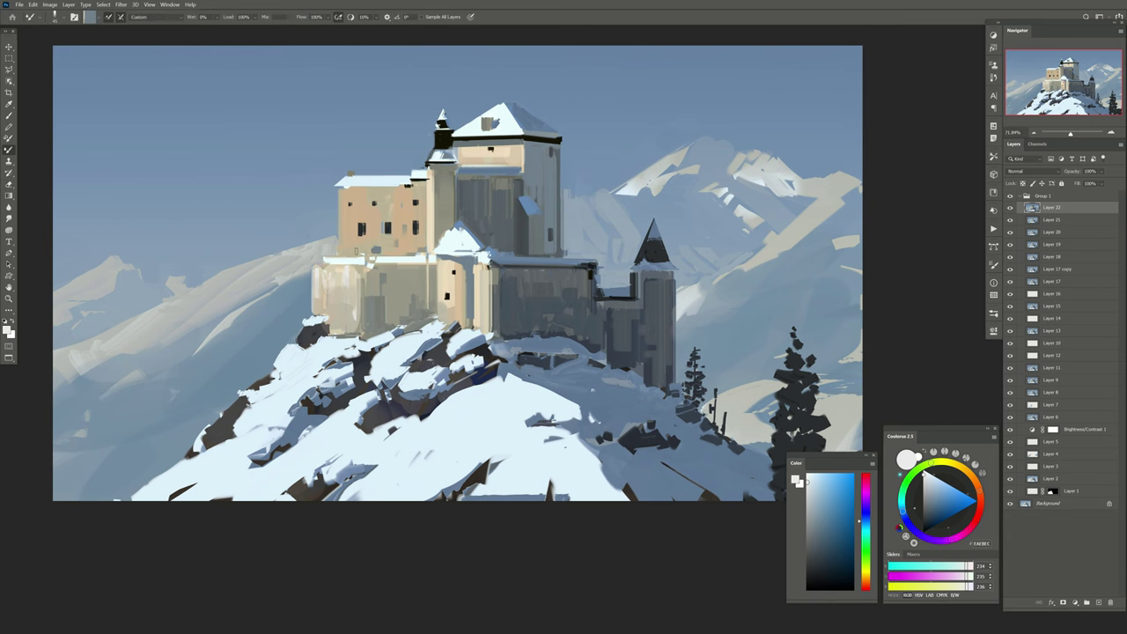
pyautogui.press('e')
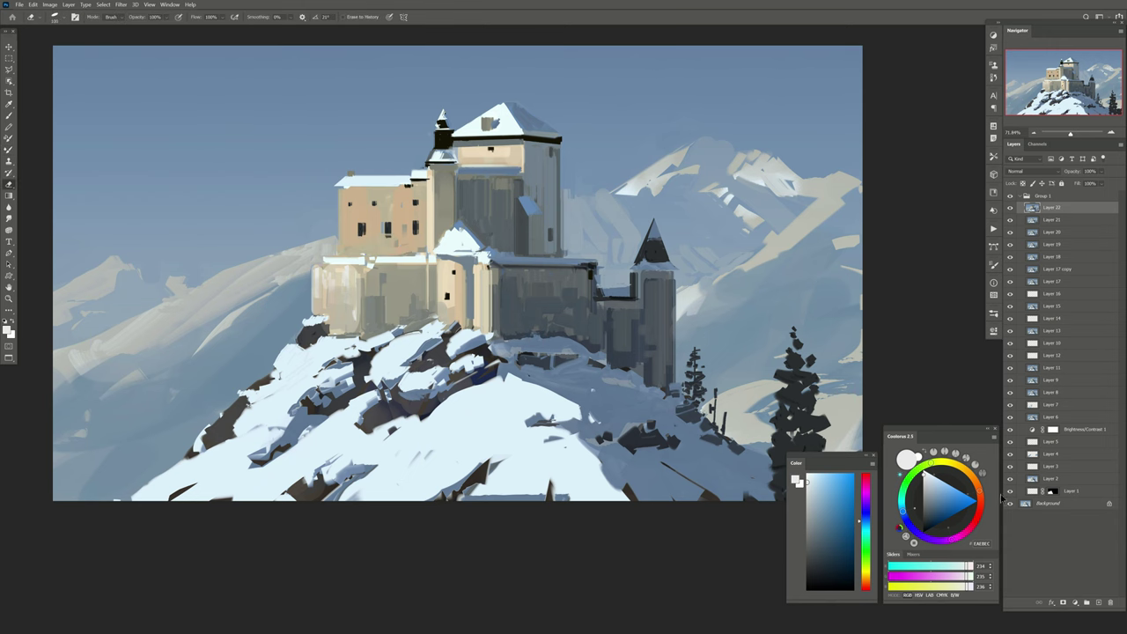
pyautogui.click(1098, 603)
pyautogui.moveTo(373, 351)
pyautogui.mouseDown()
pyautogui.moveTo(420, 350)
pyautogui.moveTo(455, 323)
pyautogui.mouseUp()
# Sample dark navy and light beige colours and add a new empty Layer 24
pyautogui.press('b')
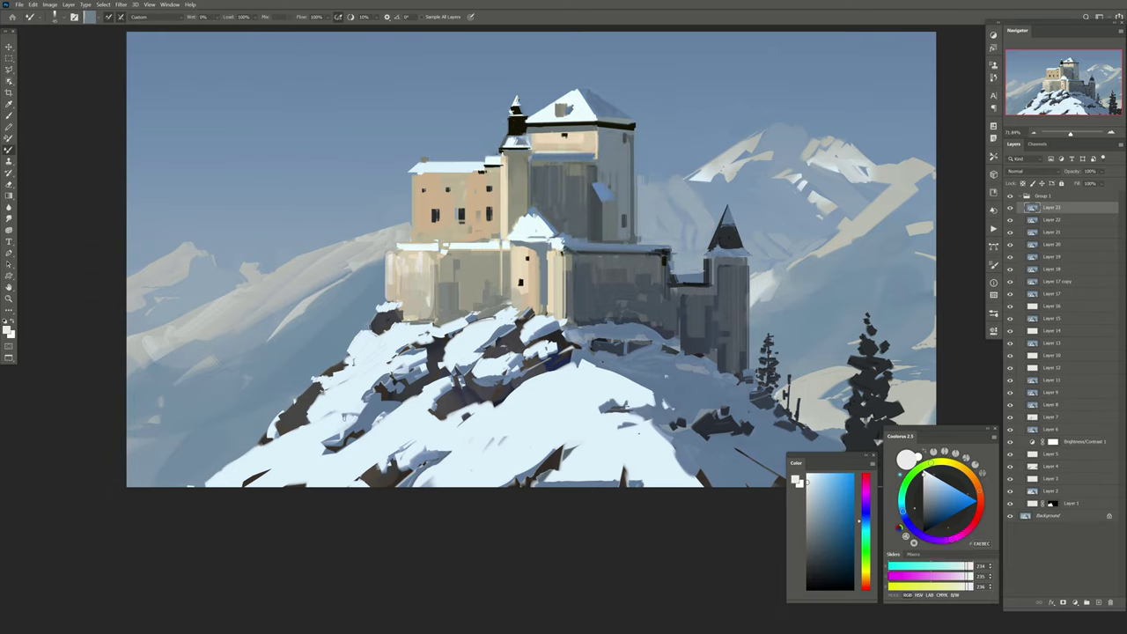
pyautogui.keyDown('alt'); pyautogui.click(375, 401); pyautogui.keyUp('alt')
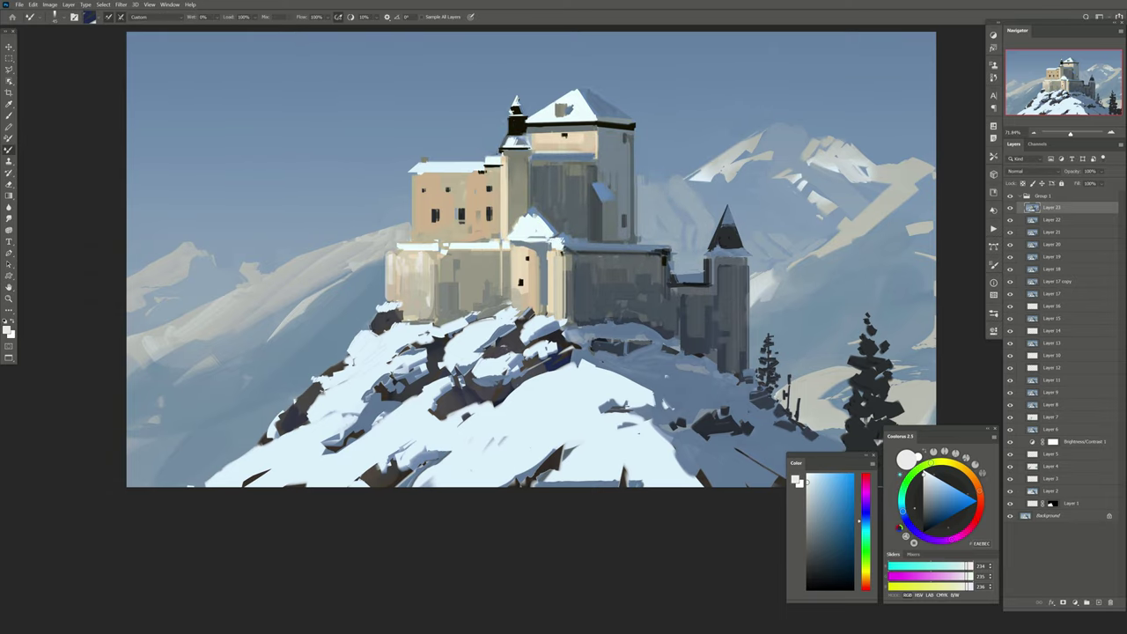
pyautogui.moveTo(307, 326); pyautogui.dragTo(339, 320)
pyautogui.keyDown('alt'); pyautogui.click(478, 300); pyautogui.keyUp('alt')
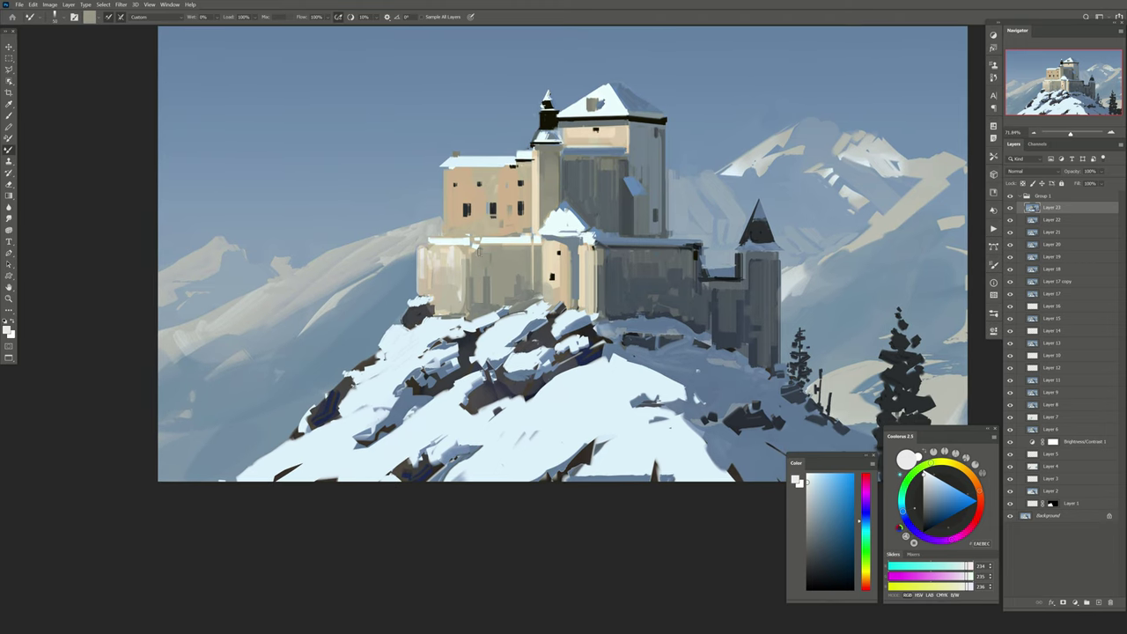
pyautogui.press('l')
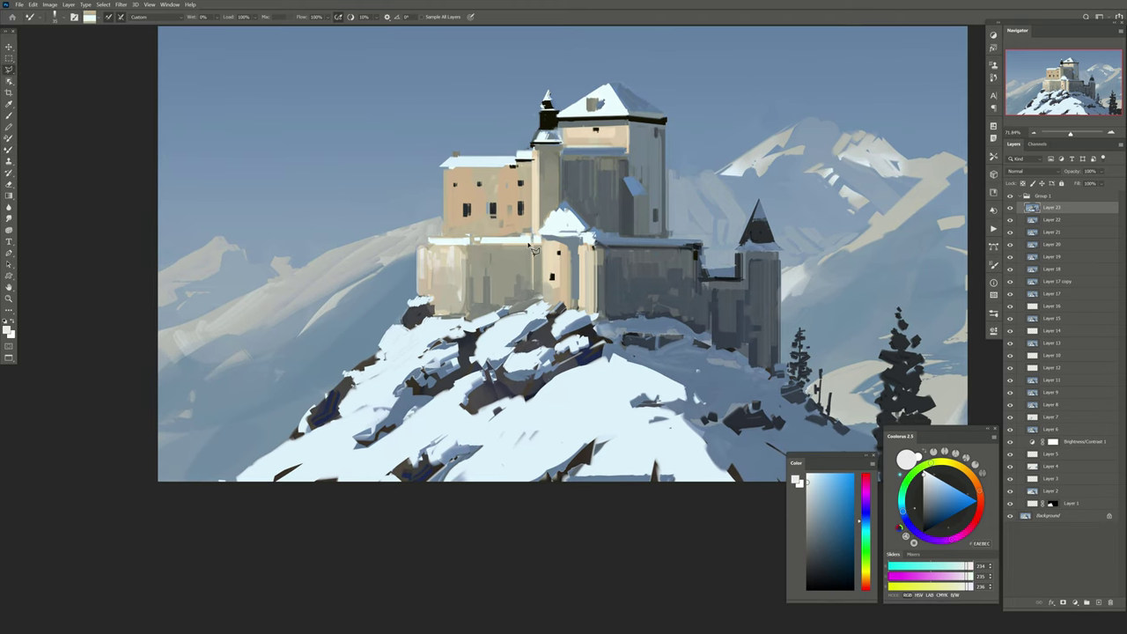
pyautogui.moveTo(343, 325); pyautogui.dragTo(368, 319)
pyautogui.press('b')
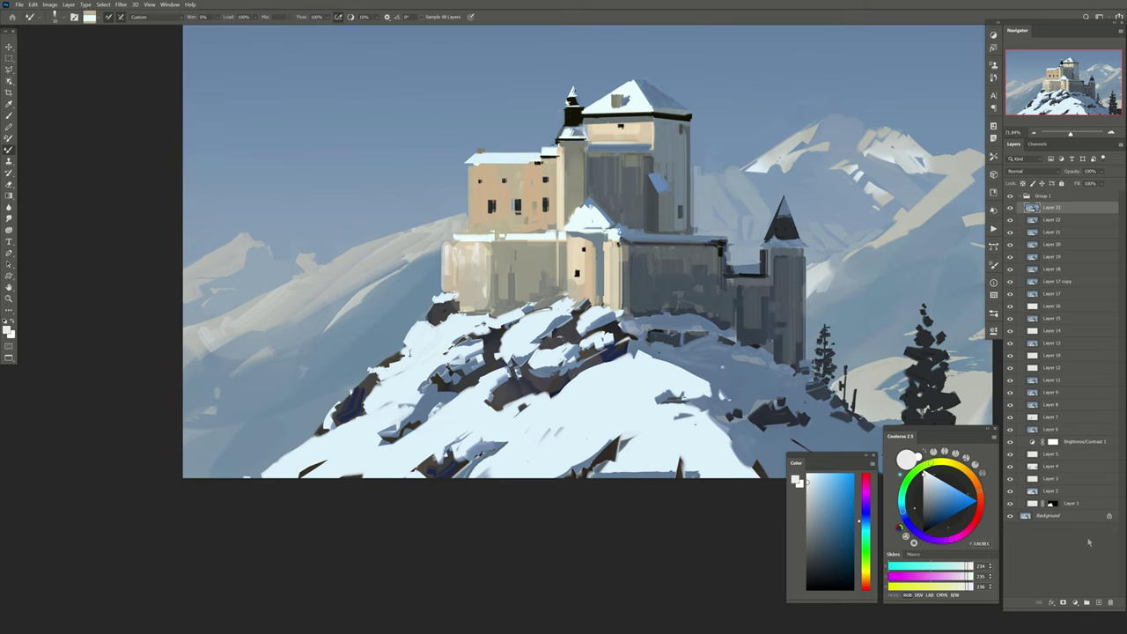
pyautogui.click(1099, 602)
# Paint two thin dark tree trunks with lower branches at the bottom of the painting
pyautogui.moveTo(345, 289); pyautogui.dragTo(390, 319)
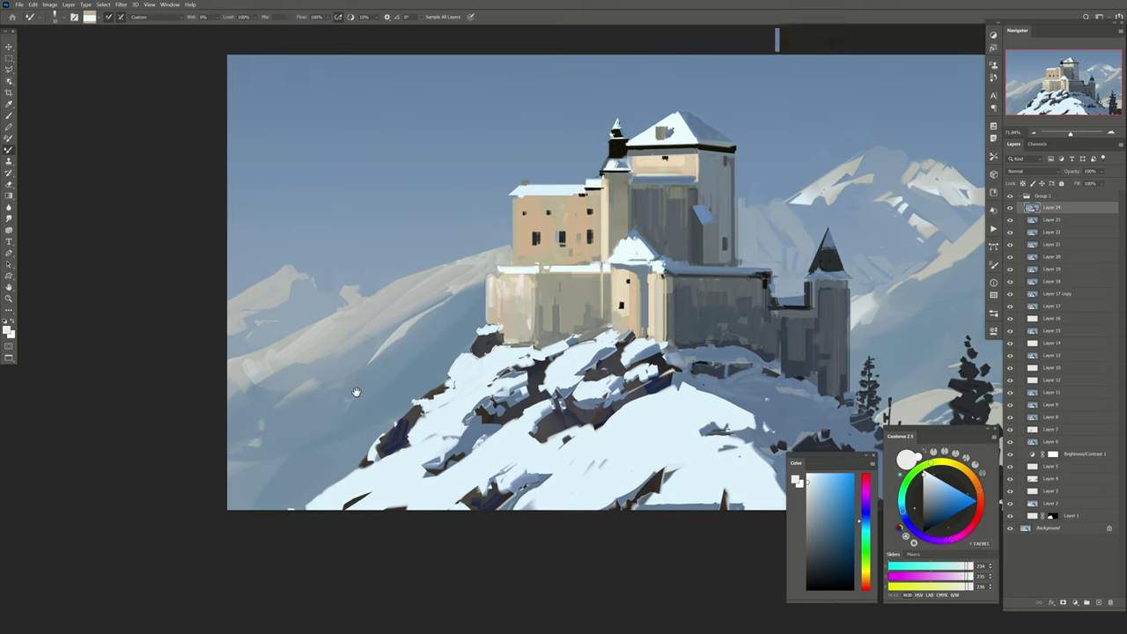
pyautogui.moveTo(563, 282)
pyautogui.mouseDown()
pyautogui.moveTo(480, 268)
pyautogui.moveTo(593, 257)
pyautogui.mouseUp()
pyautogui.moveTo(356, 408); pyautogui.dragTo(366, 402)
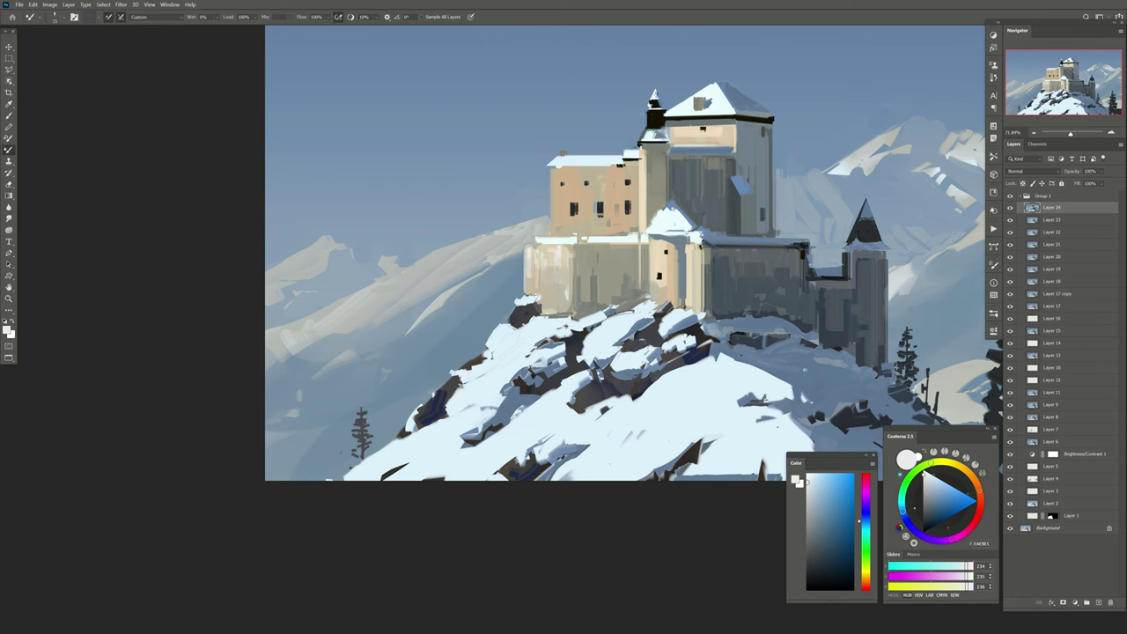
pyautogui.moveTo(339, 430); pyautogui.dragTo(338, 480)
pyautogui.moveTo(342, 472); pyautogui.dragTo(324, 480)
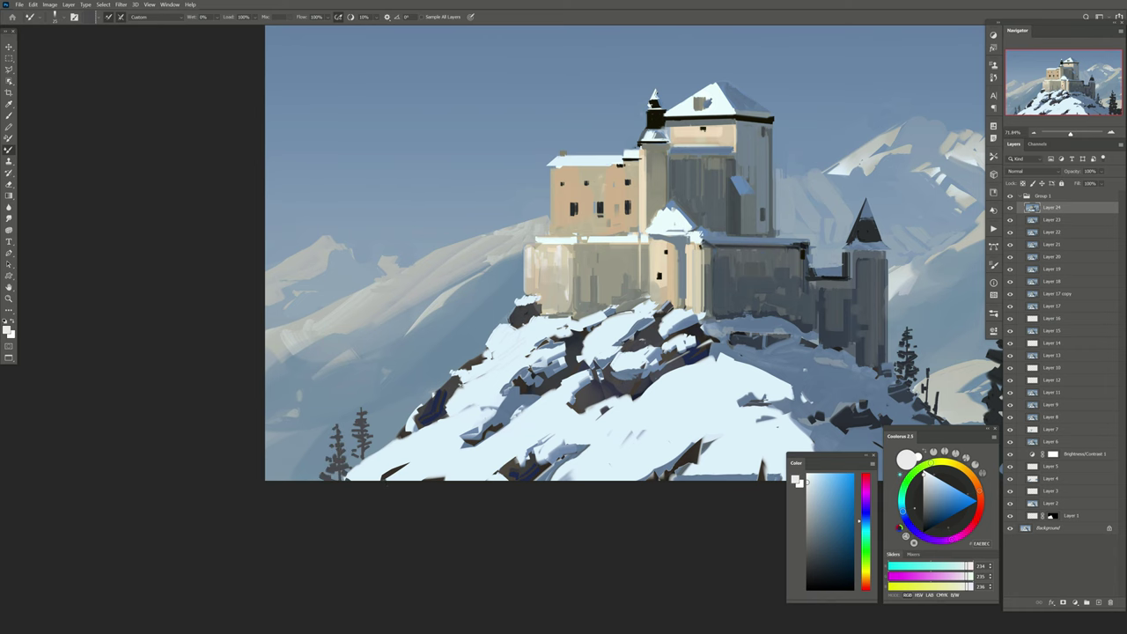
pyautogui.moveTo(385, 431)
pyautogui.mouseDown()
pyautogui.moveTo(384, 480)
pyautogui.moveTo(392, 475)
pyautogui.moveTo(366, 477)
pyautogui.mouseUp()
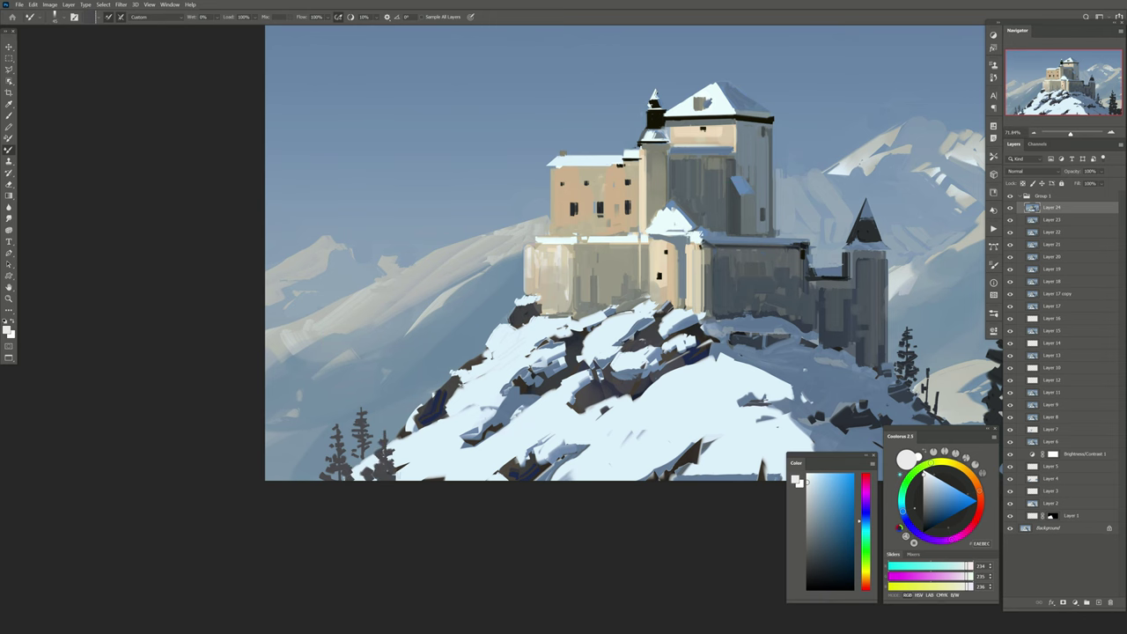
# Darken the base of the right pine tree and add a new top layer
pyautogui.moveTo(617, 264); pyautogui.dragTo(585, 254)
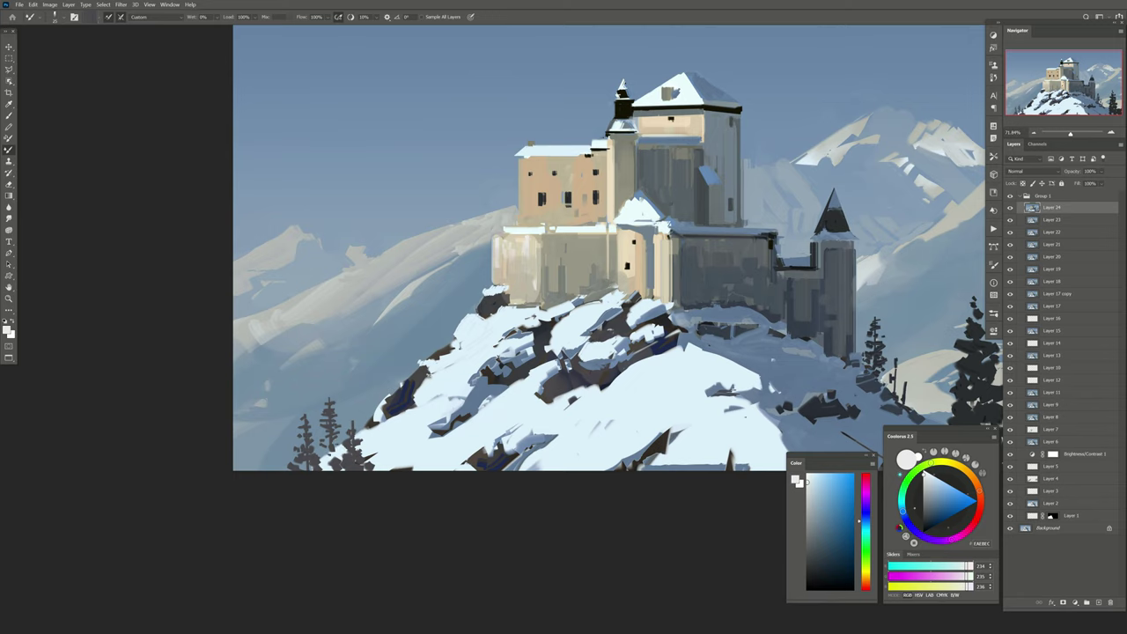
pyautogui.press('e')
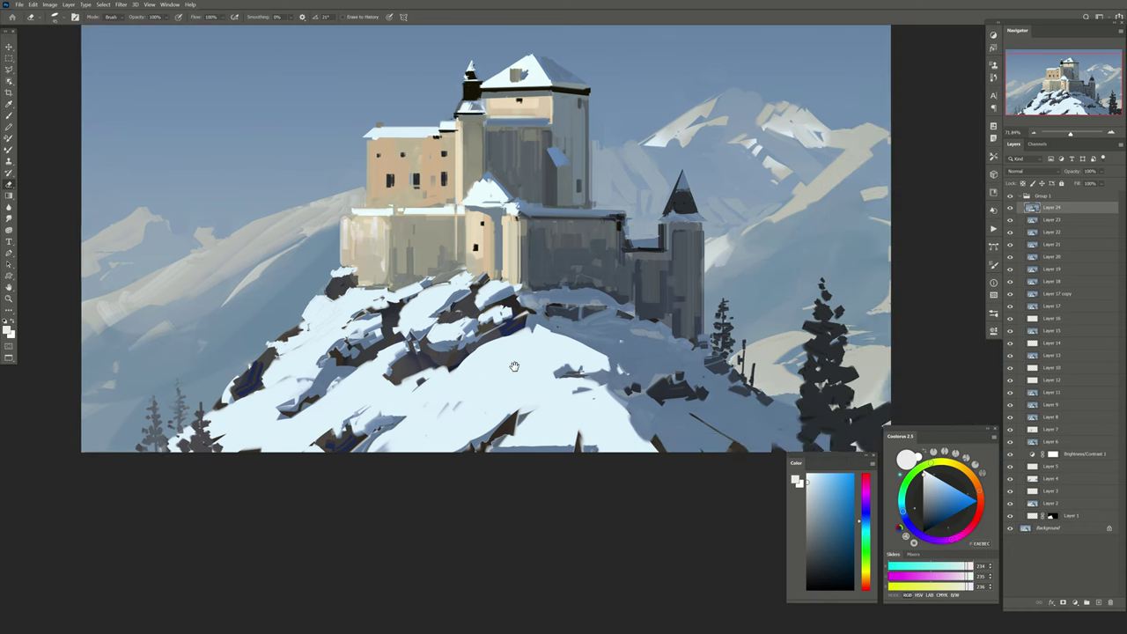
pyautogui.moveTo(681, 390); pyautogui.dragTo(460, 375)
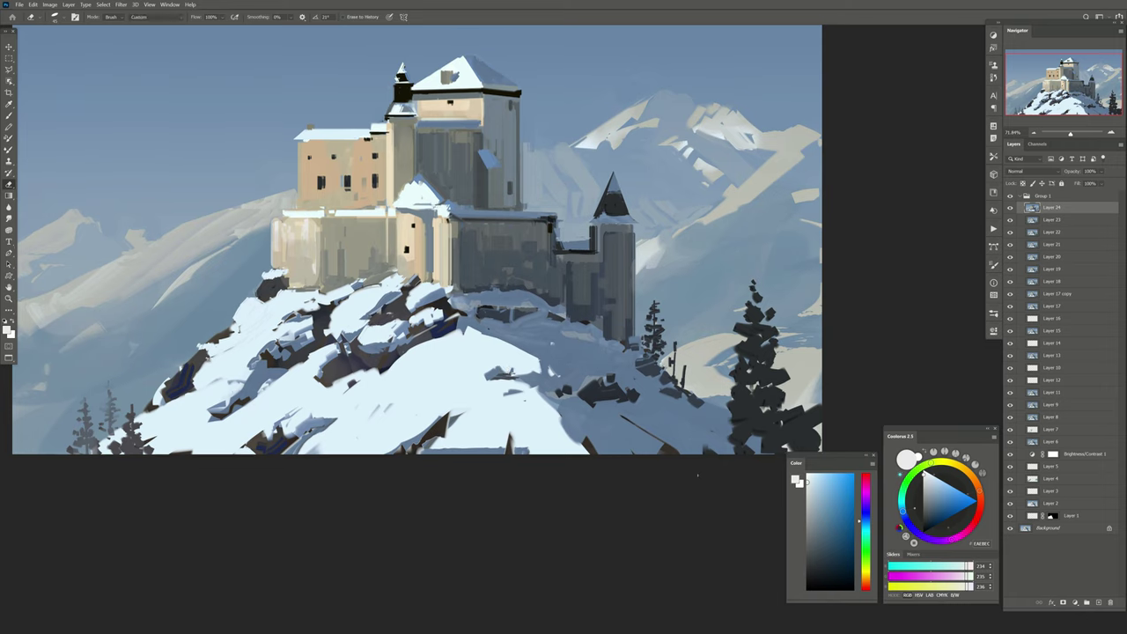
pyautogui.press('b')
pyautogui.moveTo(758, 424)
pyautogui.mouseDown()
pyautogui.moveTo(729, 428)
pyautogui.moveTo(731, 447)
pyautogui.moveTo(639, 449)
pyautogui.moveTo(628, 433)
pyautogui.moveTo(649, 418)
pyautogui.moveTo(672, 434)
pyautogui.moveTo(624, 451)
pyautogui.moveTo(648, 419)
pyautogui.moveTo(662, 432)
pyautogui.moveTo(630, 451)
pyautogui.mouseUp()
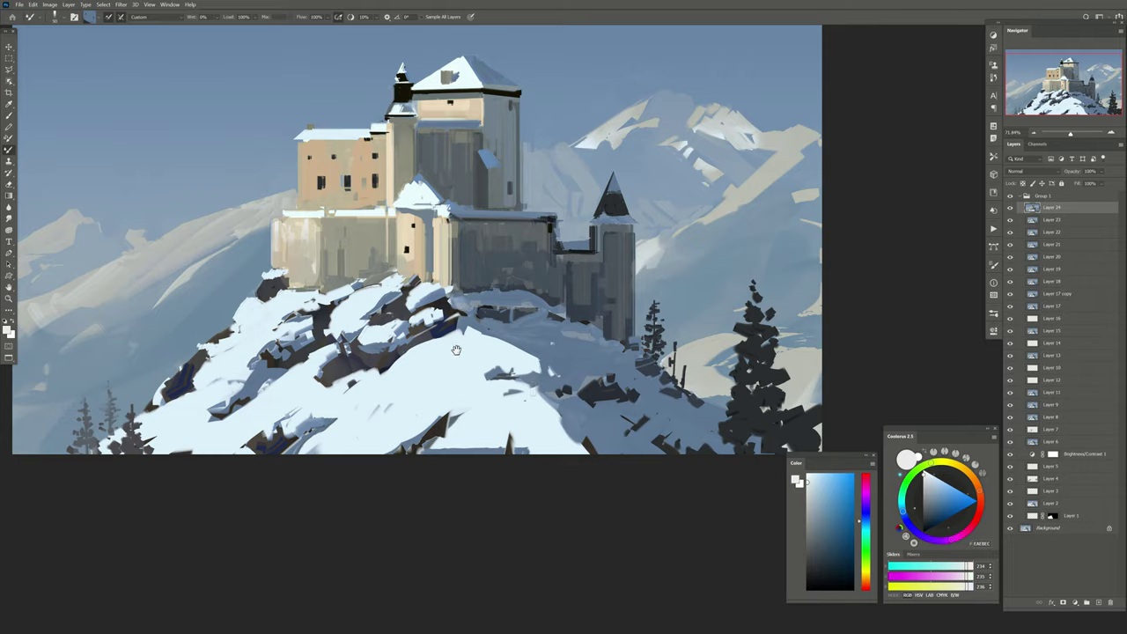
pyautogui.moveTo(457, 350); pyautogui.dragTo(522, 372)
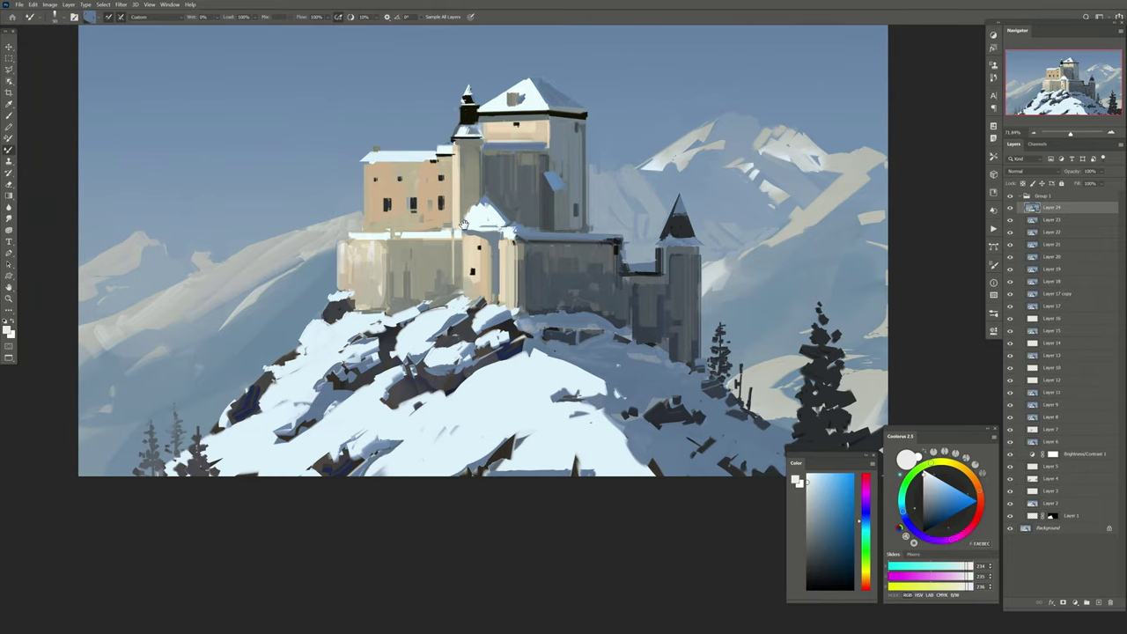
pyautogui.moveTo(464, 224); pyautogui.dragTo(442, 251)
pyautogui.click(1097, 604)
# Lasso the snowy slope and paint snow over its rocks on Layer 24
pyautogui.press('l')
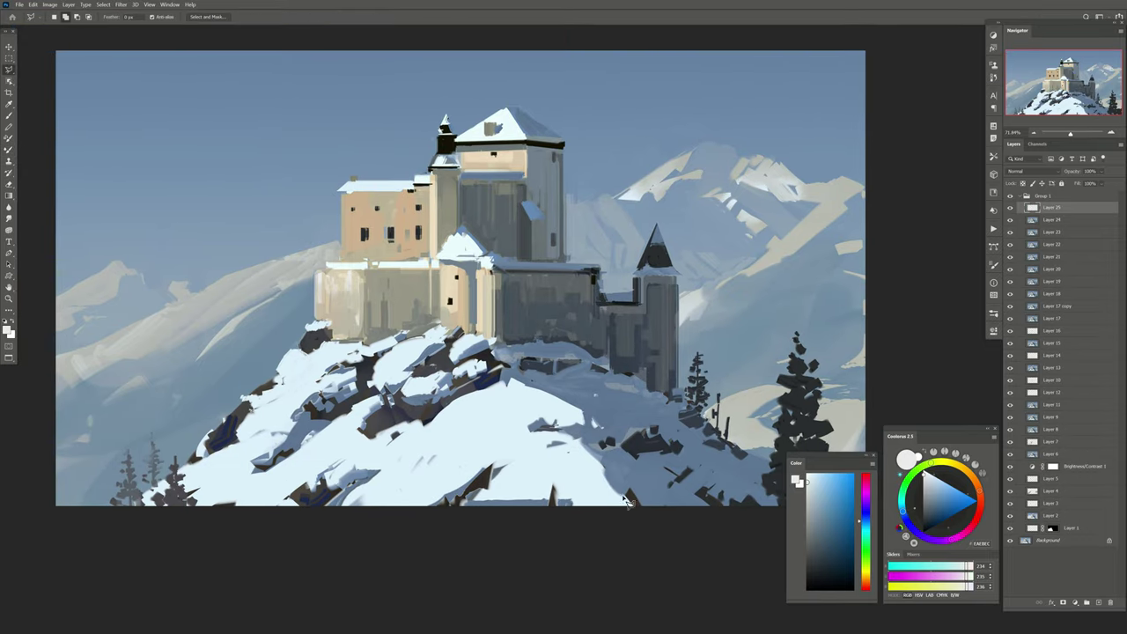
pyautogui.click(628, 501)
pyautogui.click(520, 383)
pyautogui.click(201, 542)
pyautogui.doubleClick(304, 321)
pyautogui.press('b')
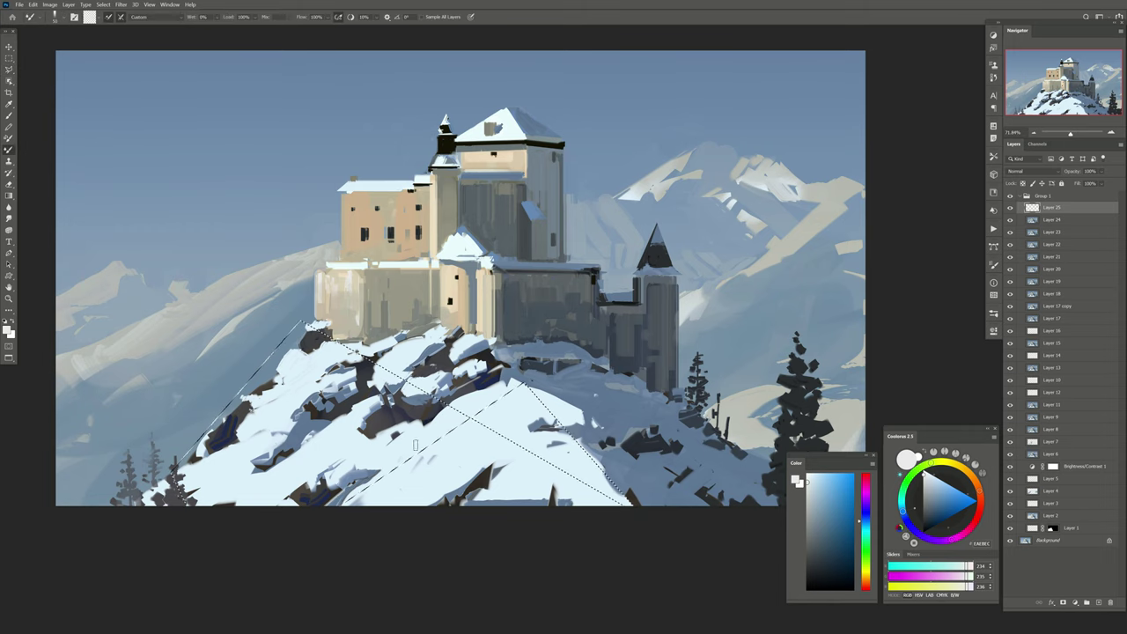
pyautogui.hotkey('alt', '[')
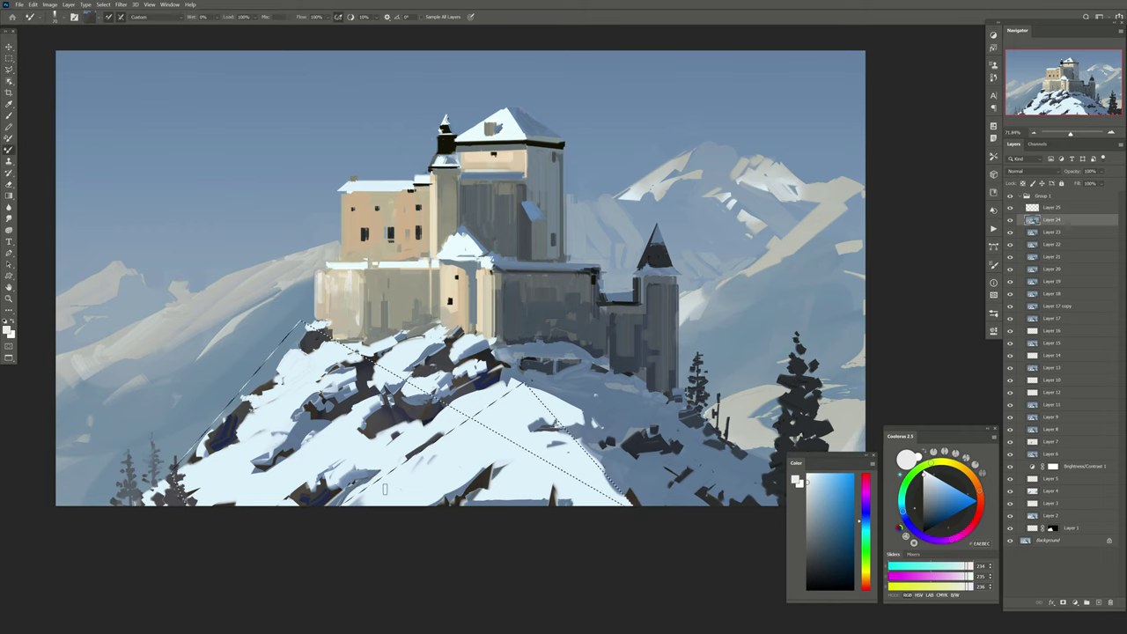
pyautogui.moveTo(384, 489); pyautogui.dragTo(546, 414)
pyautogui.moveTo(264, 423); pyautogui.dragTo(573, 440)
pyautogui.hotkey('ctrl', 'd')
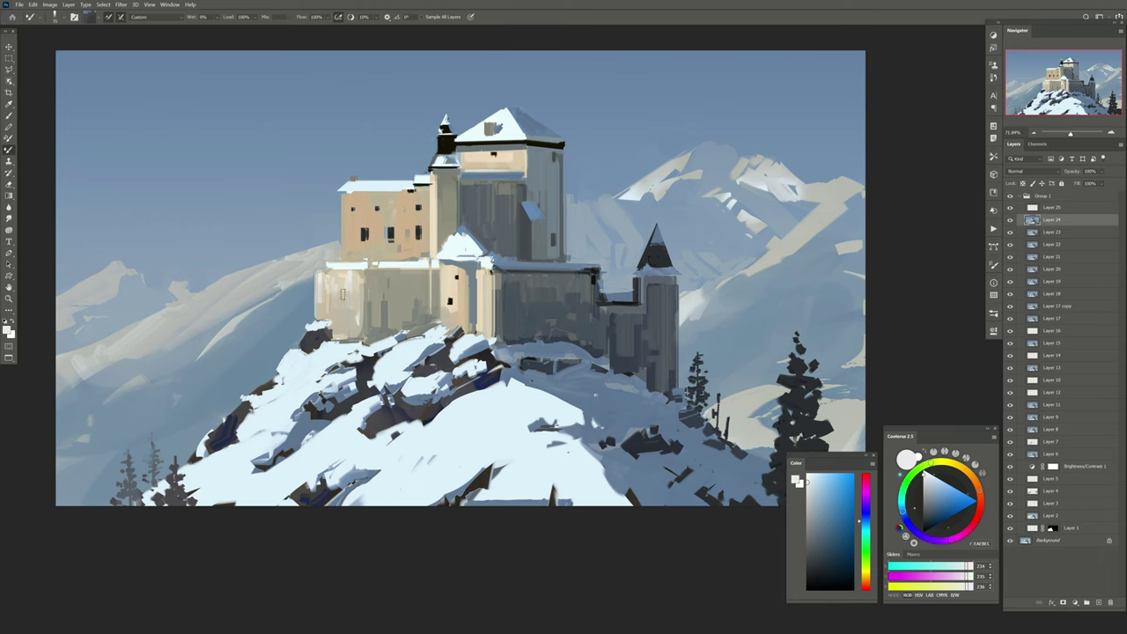
# On a new layer, dust the right pine with snow and fade that layer to 17% opacity
pyautogui.moveTo(492, 258); pyautogui.dragTo(495, 280)
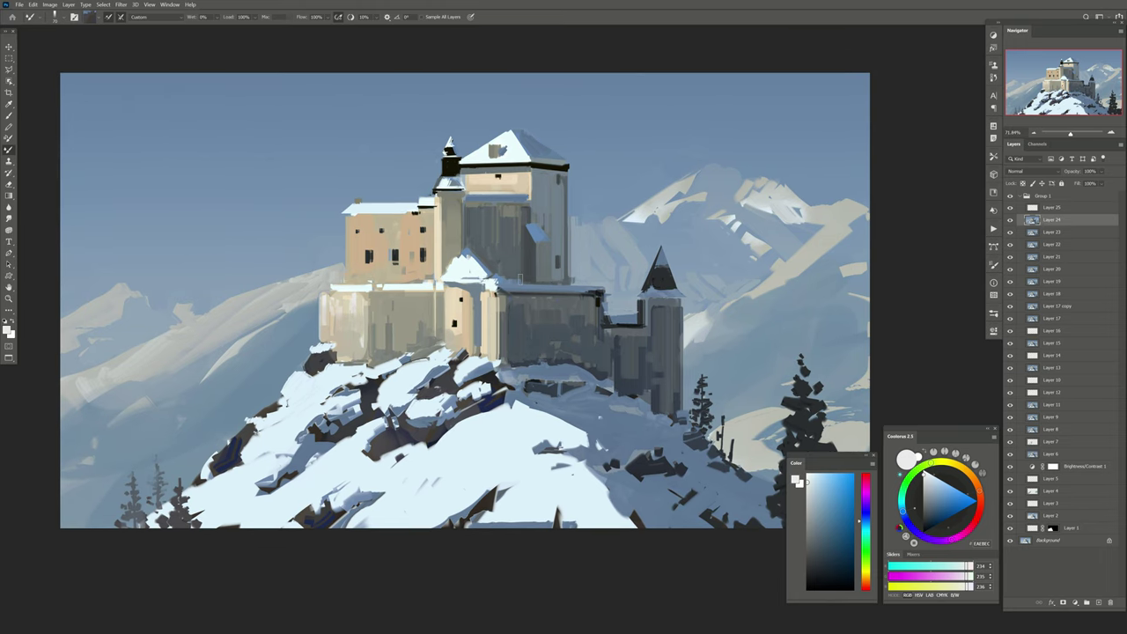
pyautogui.click(1098, 604)
pyautogui.moveTo(656, 415)
pyautogui.mouseDown()
pyautogui.moveTo(595, 388)
pyautogui.moveTo(663, 386)
pyautogui.mouseUp()
pyautogui.keyDown('alt'); pyautogui.click(511, 460); pyautogui.keyUp('alt')
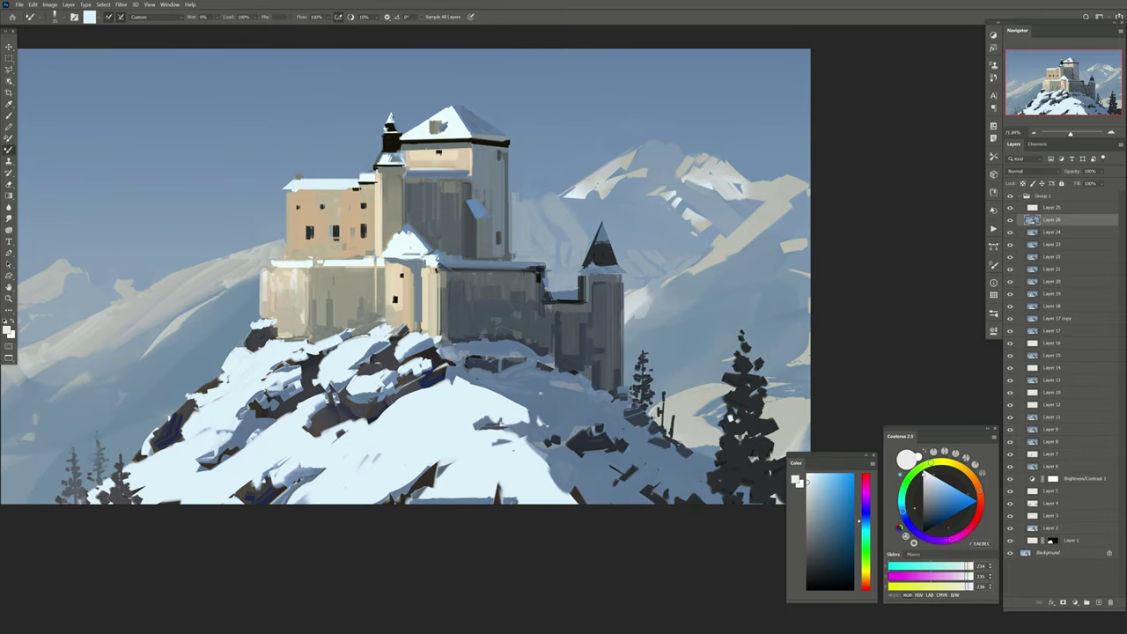
pyautogui.moveTo(719, 373); pyautogui.dragTo(737, 382)
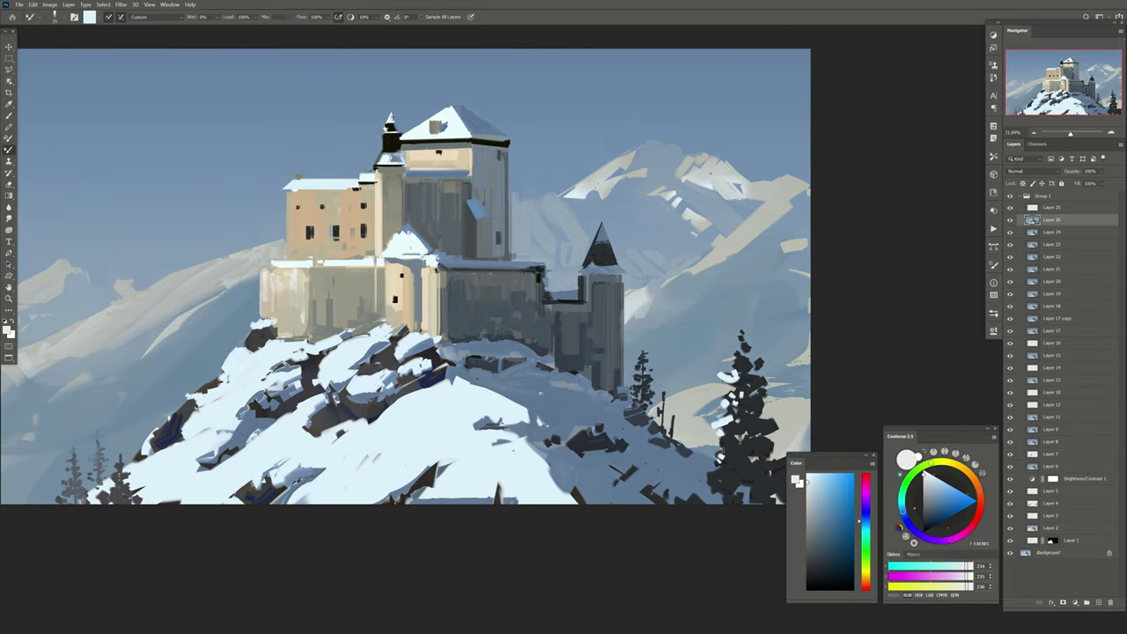
pyautogui.moveTo(704, 448)
pyautogui.mouseDown()
pyautogui.moveTo(731, 469)
pyautogui.moveTo(729, 490)
pyautogui.mouseUp()
pyautogui.moveTo(728, 459); pyautogui.dragTo(752, 472)
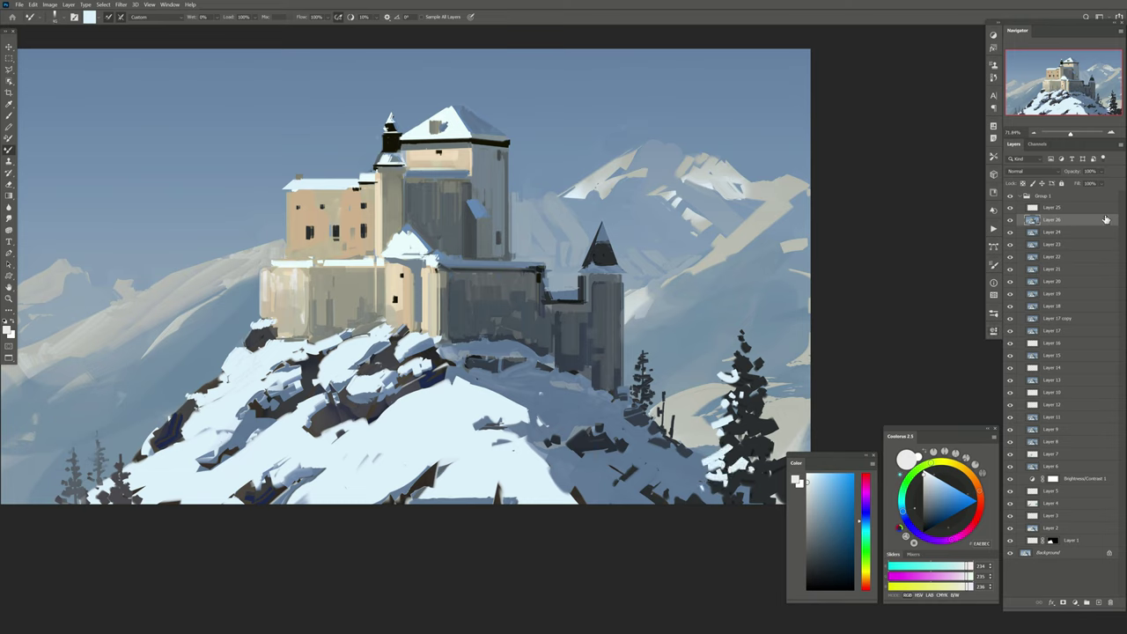
pyautogui.moveTo(1101, 186); pyautogui.dragTo(1083, 183)
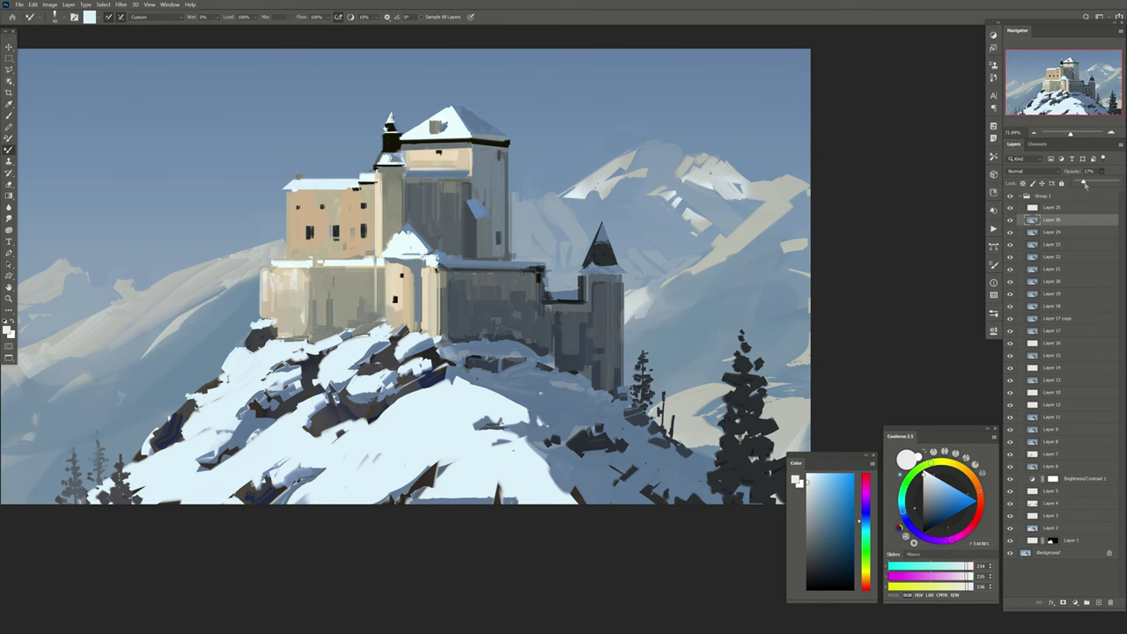
pyautogui.hotkey('ctrl', '-')
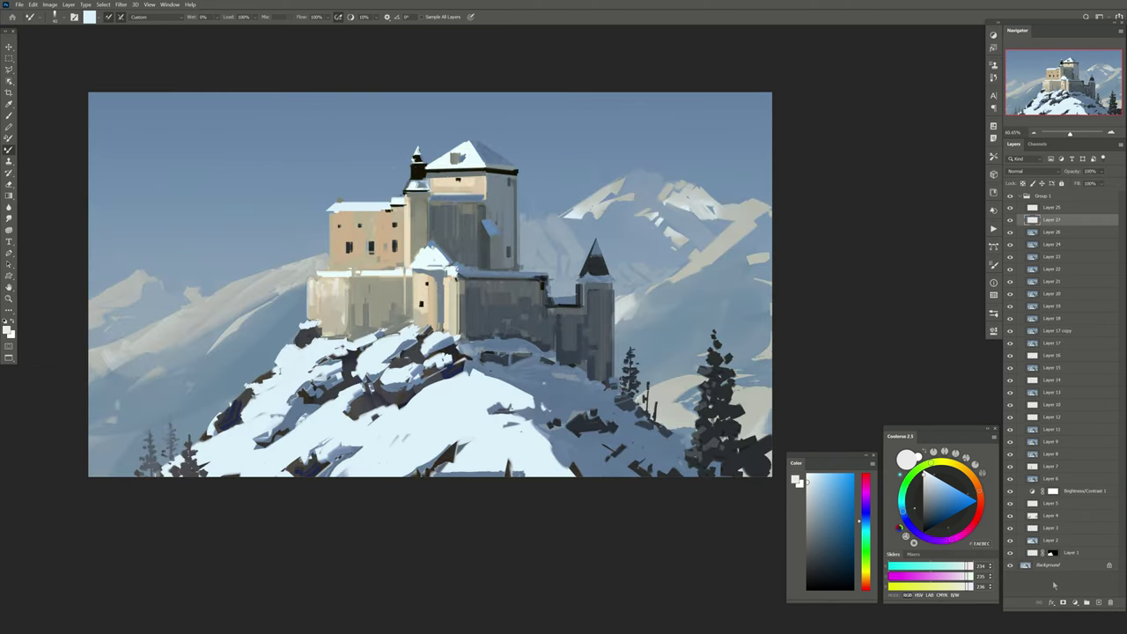
# Stamp a merged copy, stretch it wider to the left, and add Layer 28 on top
pyautogui.hotkey('ctrl', 'shift', 'alt', 'e')
pyautogui.hotkey('ctrl', 't')
pyautogui.moveTo(88, 283); pyautogui.dragTo(59, 283)
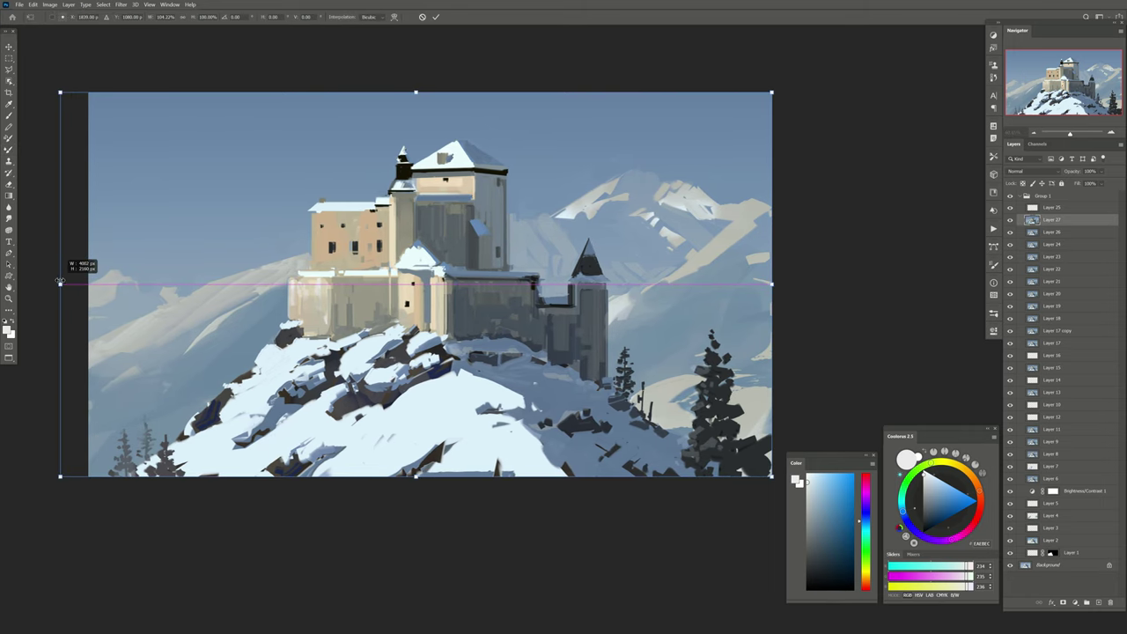
pyautogui.moveTo(194, 269); pyautogui.dragTo(219, 308)
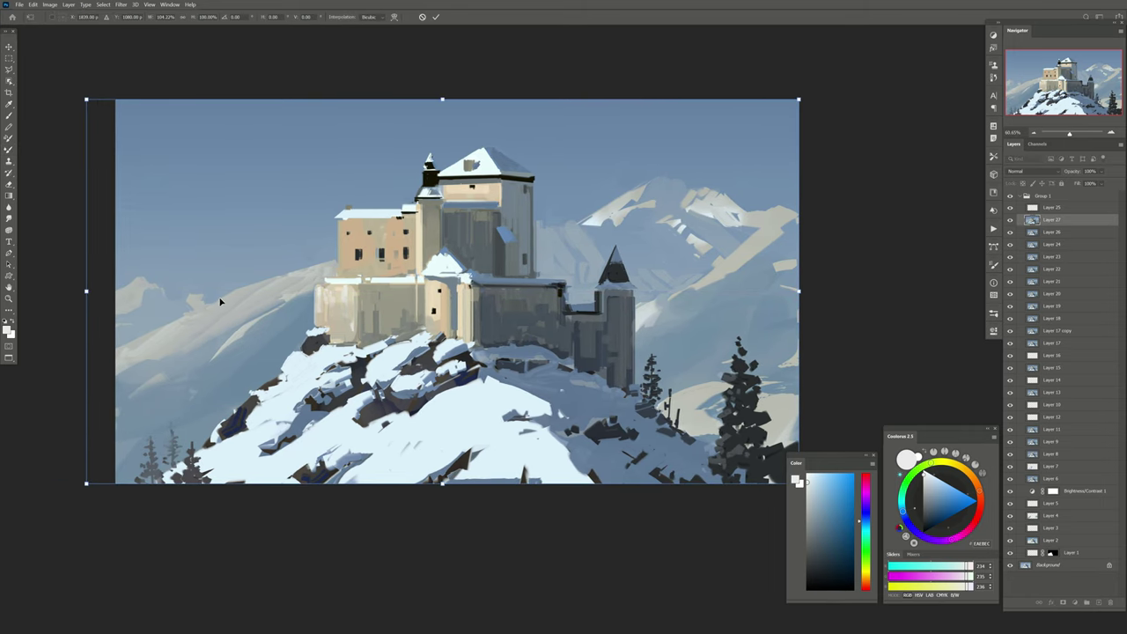
pyautogui.press('Return')
pyautogui.hotkey('ctrl', 'shift', 'alt', 'n')
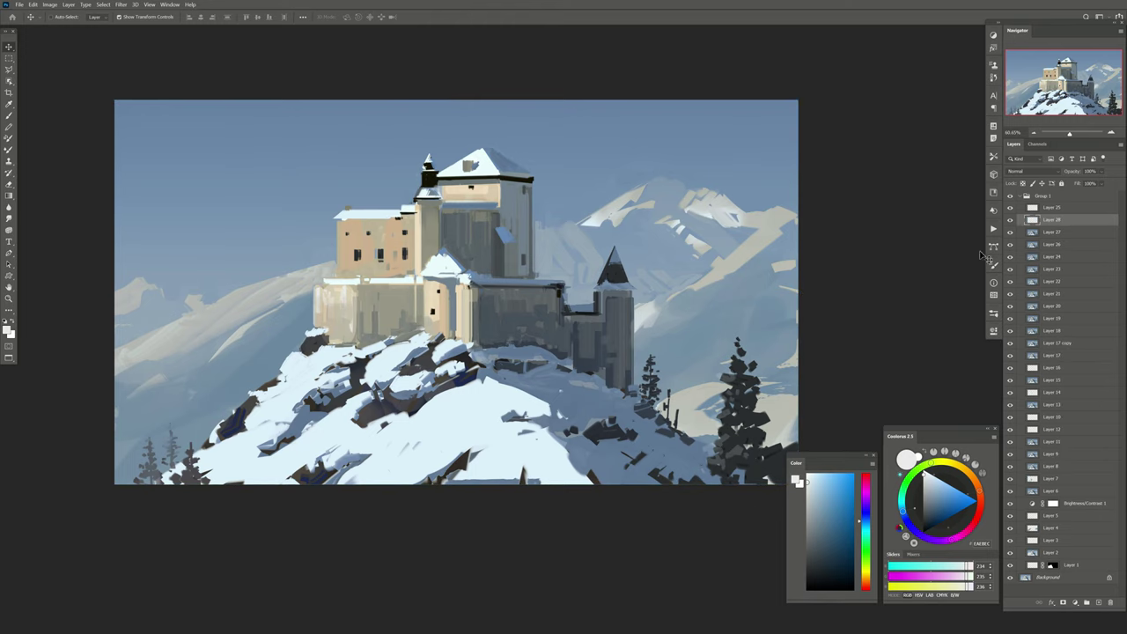
pyautogui.hotkey('ctrl', ']')
# Brush grey and blue strokes sampled from the painting onto the left mountain slope
pyautogui.moveTo(418, 304); pyautogui.dragTo(419, 293)
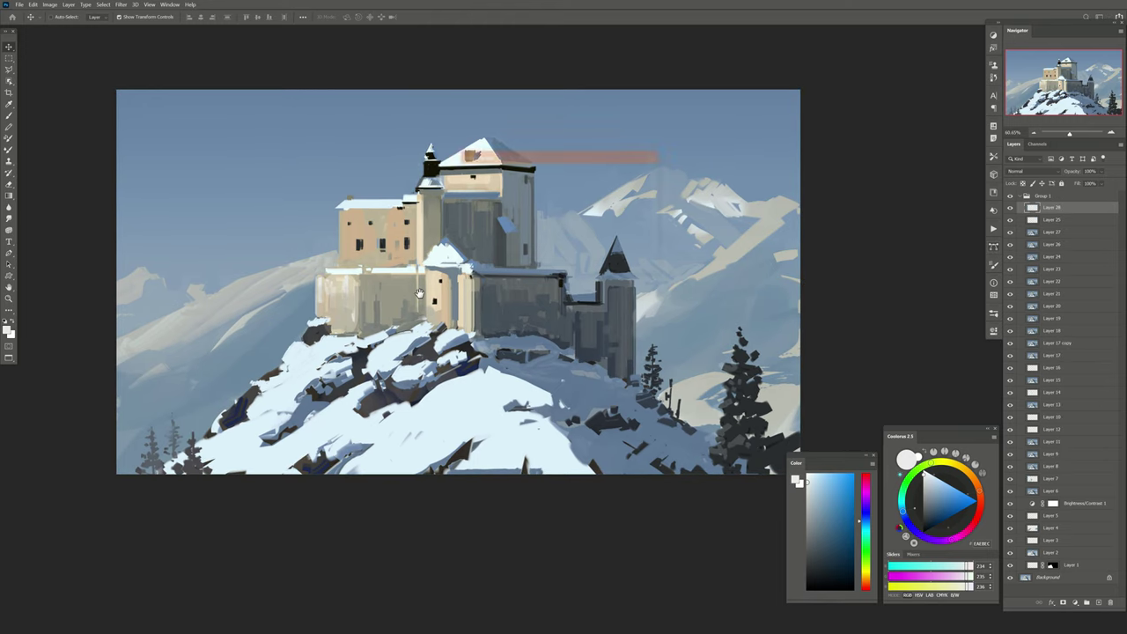
pyautogui.press('b')
pyautogui.keyDown('alt'); pyautogui.click(244, 333); pyautogui.keyUp('alt')
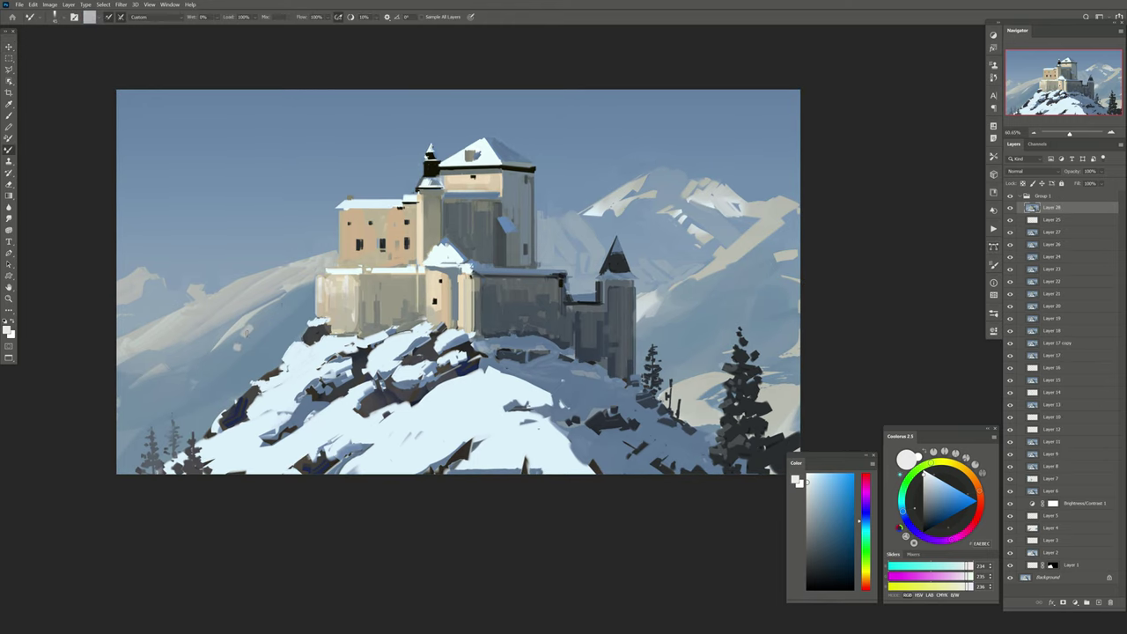
pyautogui.moveTo(246, 333); pyautogui.dragTo(282, 304)
pyautogui.moveTo(222, 356)
pyautogui.mouseDown()
pyautogui.moveTo(167, 392)
pyautogui.moveTo(290, 312)
pyautogui.moveTo(262, 316)
pyautogui.moveTo(178, 382)
pyautogui.mouseUp()
pyautogui.keyDown('alt'); pyautogui.click(185, 383); pyautogui.keyUp('alt')
pyautogui.moveTo(192, 340); pyautogui.dragTo(201, 331)
pyautogui.moveTo(440, 282); pyautogui.dragTo(463, 286)
# Lightly erase the left-slope strokes and open the Select menu
pyautogui.press('e')
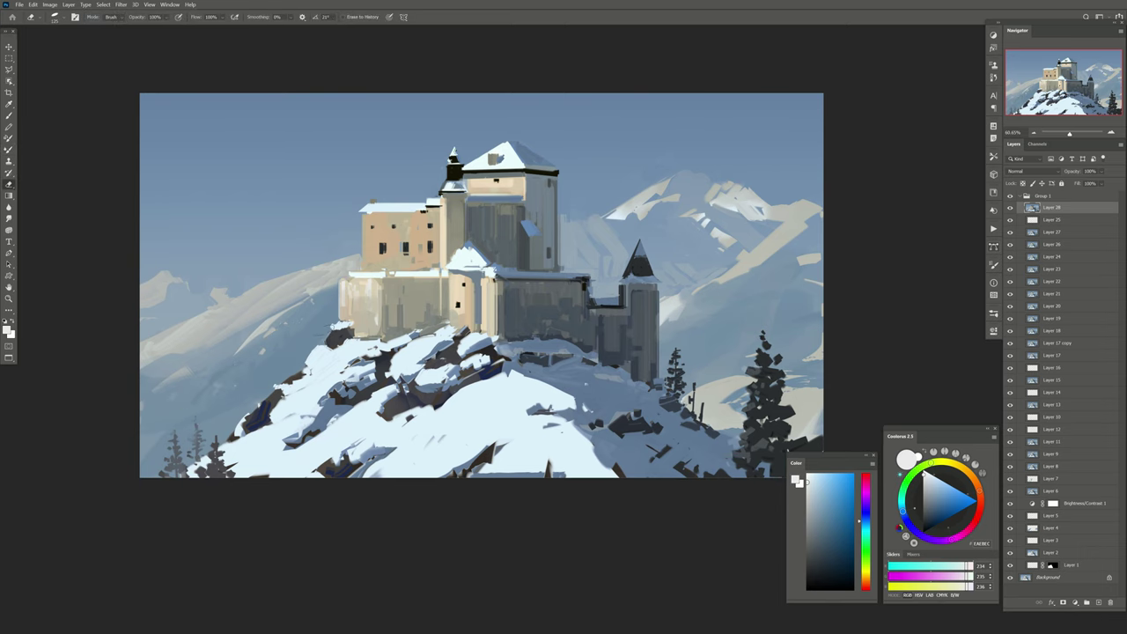
pyautogui.press('b')
pyautogui.moveTo(322, 247); pyautogui.dragTo(327, 259)
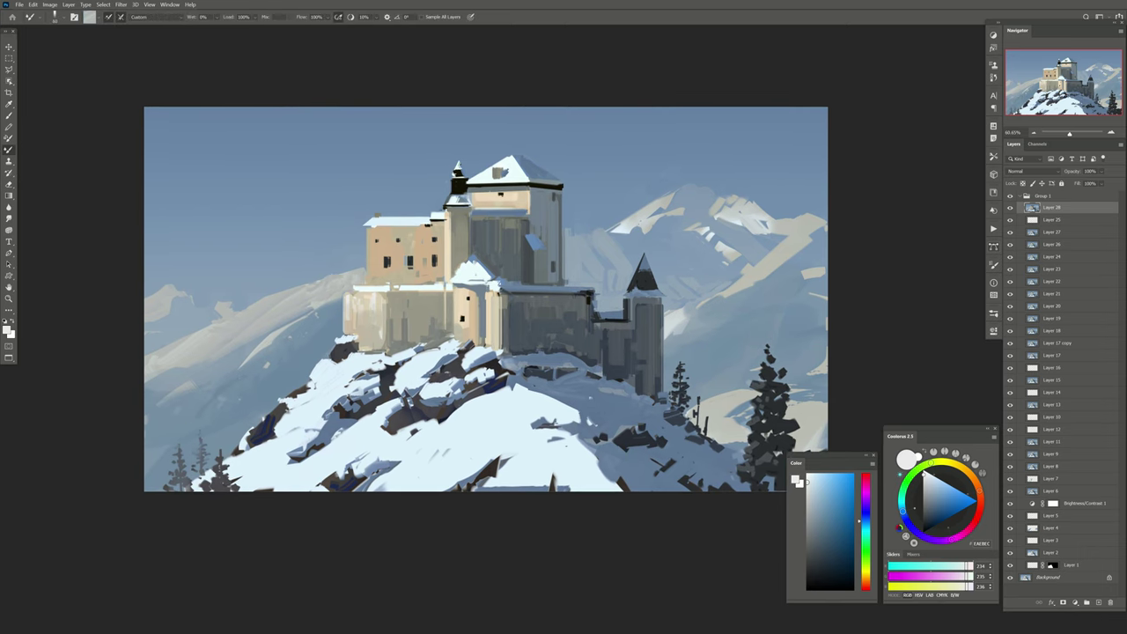
pyautogui.moveTo(601, 239); pyautogui.dragTo(582, 245)
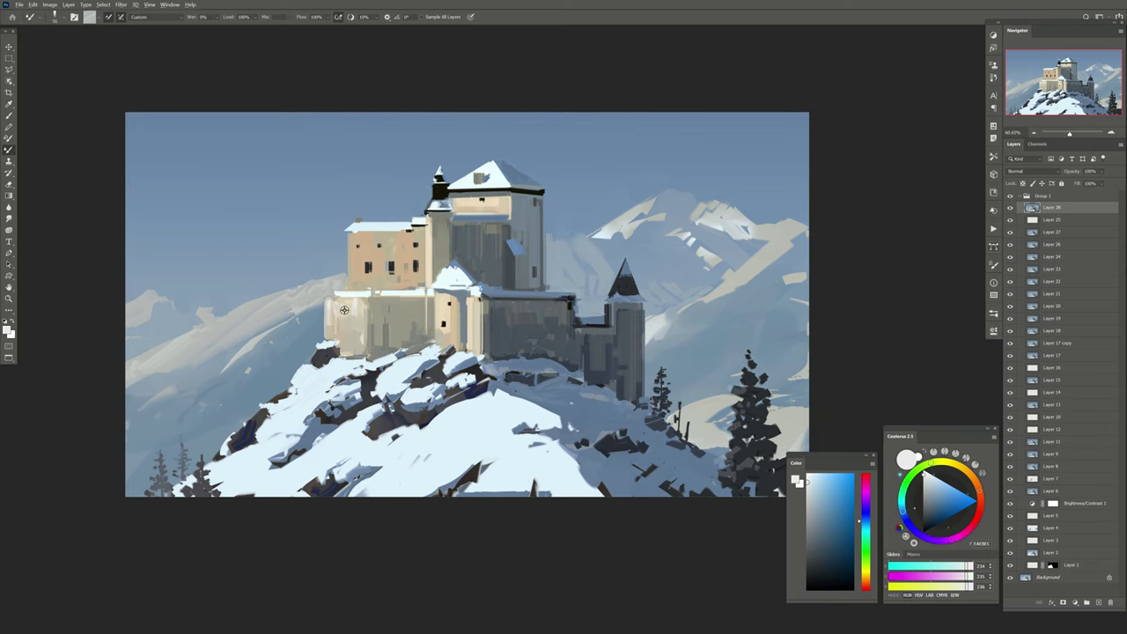
pyautogui.hotkey('alt', 's')
# Select the tan castle walls with Color Range and tint them pinkish
pyautogui.press('c')
pyautogui.click(374, 250)
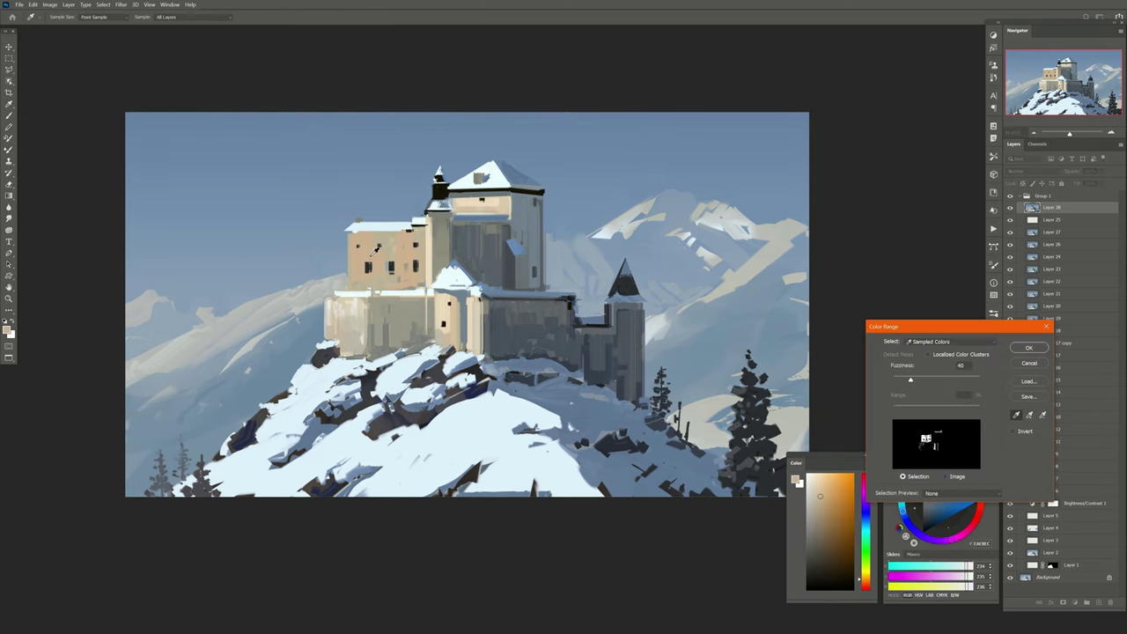
pyautogui.press('Return')
pyautogui.press('b')
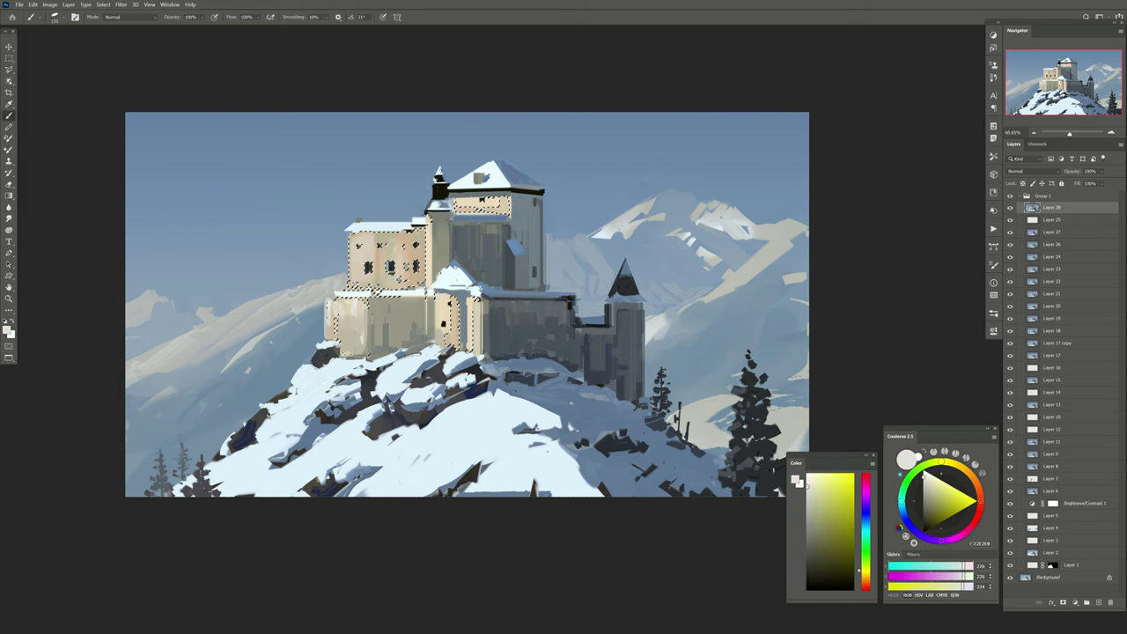
pyautogui.keyDown('alt'); pyautogui.click(385, 254); pyautogui.keyUp('alt')
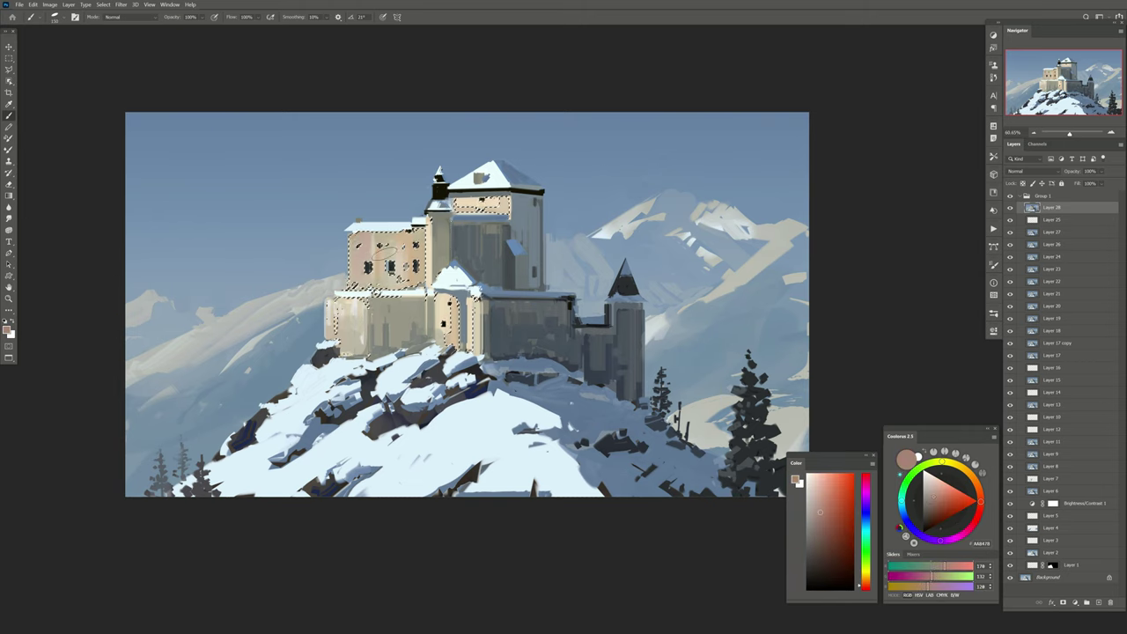
pyautogui.moveTo(385, 254); pyautogui.dragTo(457, 275)
pyautogui.hotkey('ctrl', 'd')
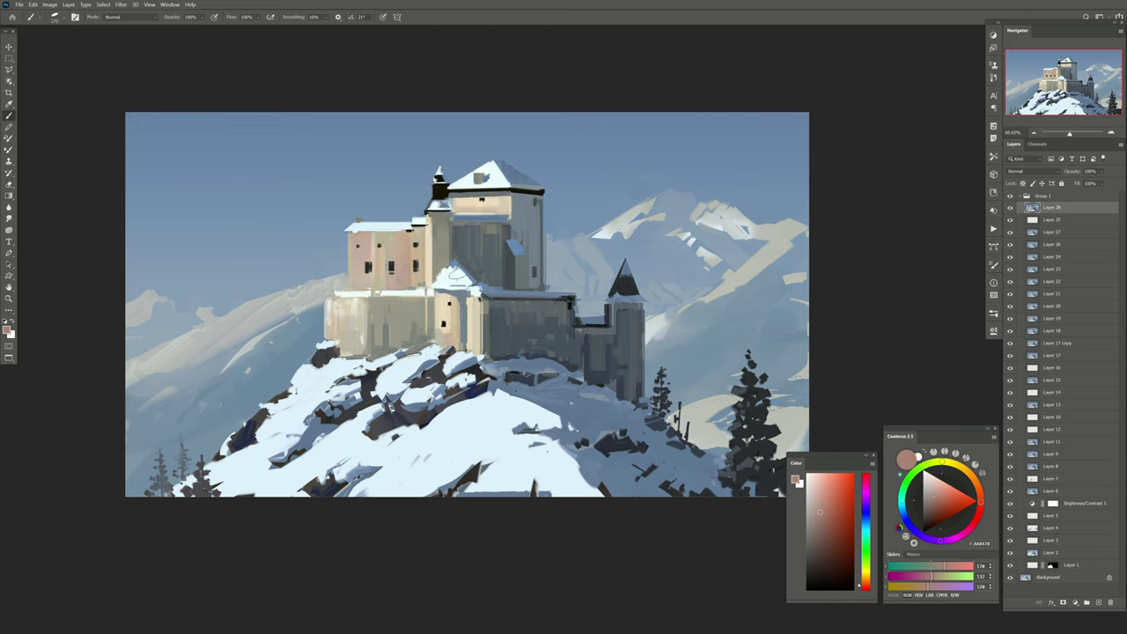
# Undo a trial tower stroke, sample blue-greys and near-black, then add Layer 29
pyautogui.moveTo(450, 310); pyautogui.dragTo(450, 351)
pyautogui.hotkey('ctrl', 'z')
pyautogui.keyDown('alt'); pyautogui.click(323, 352); pyautogui.keyUp('alt')
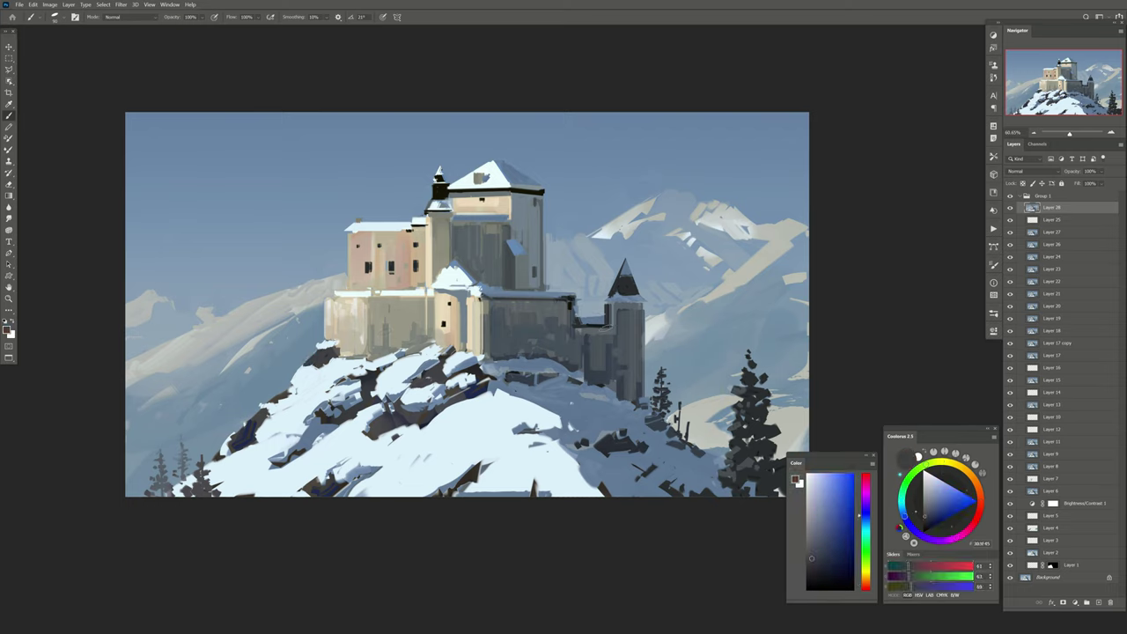
pyautogui.keyDown('alt'); pyautogui.click(610, 310); pyautogui.keyUp('alt')
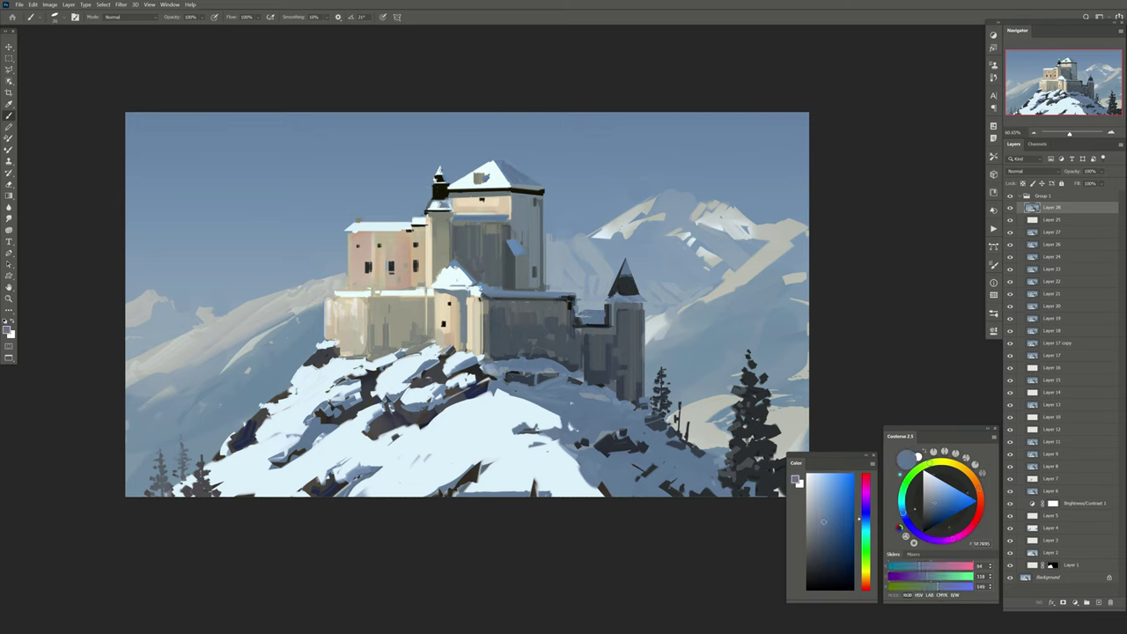
pyautogui.keyDown('alt'); pyautogui.click(606, 308); pyautogui.keyUp('alt')
pyautogui.keyDown('alt'); pyautogui.click(614, 305); pyautogui.keyUp('alt')
pyautogui.click(814, 567)
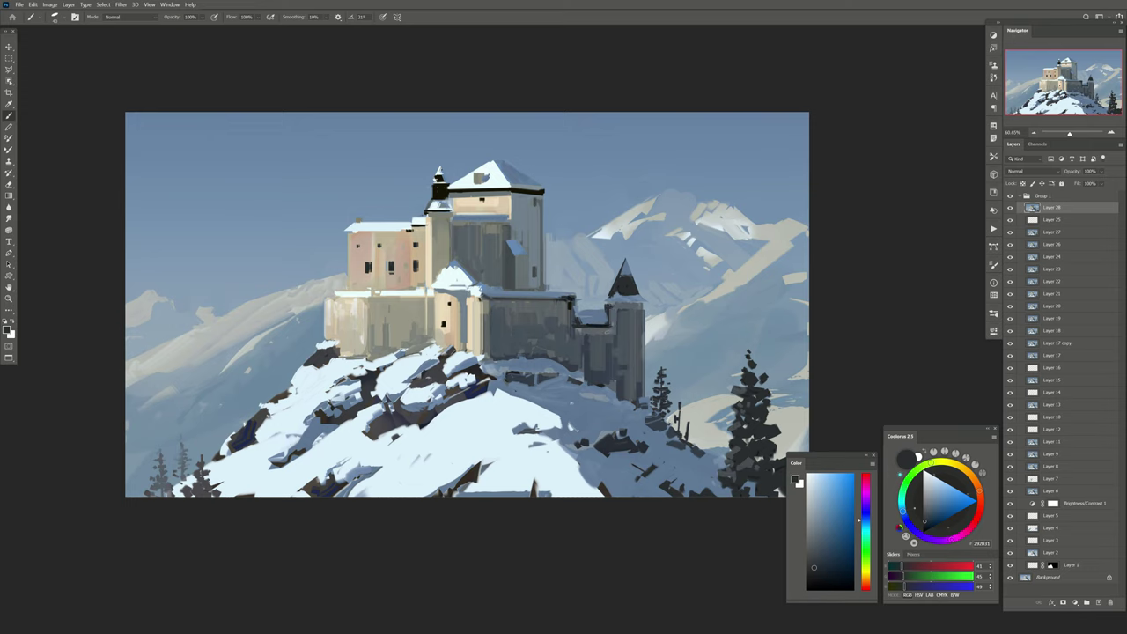
pyautogui.moveTo(477, 348); pyautogui.dragTo(455, 331)
pyautogui.click(1098, 603)
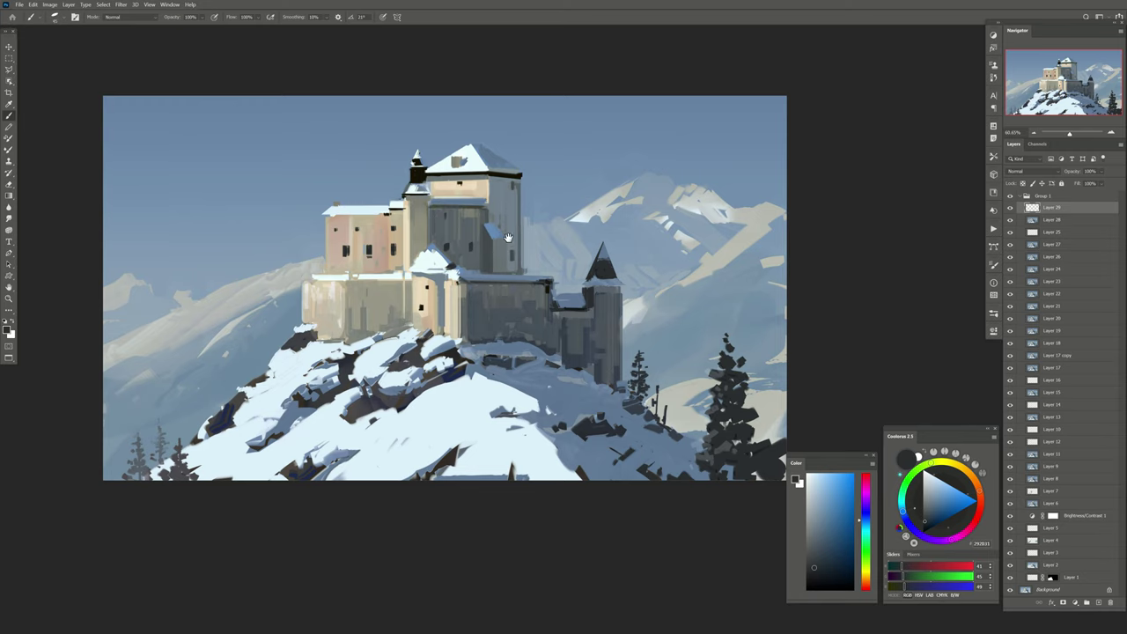
# Sample beige, blue-grey and dark grey wall colours, then start a Color Range selection of the snow
pyautogui.moveTo(509, 237); pyautogui.dragTo(502, 237)
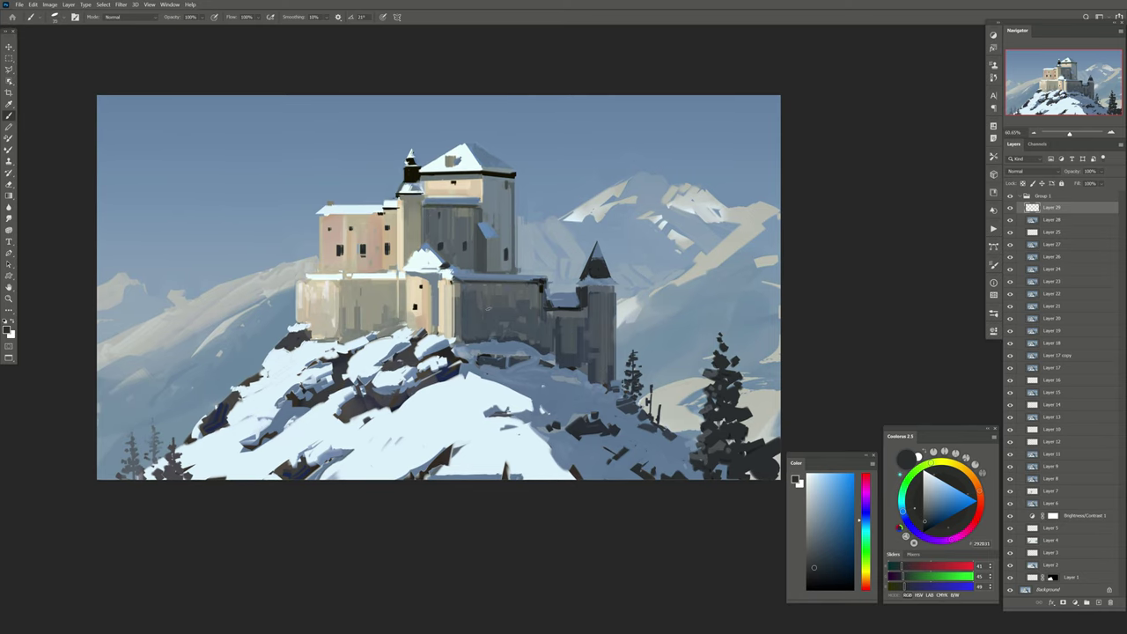
pyautogui.press('x')
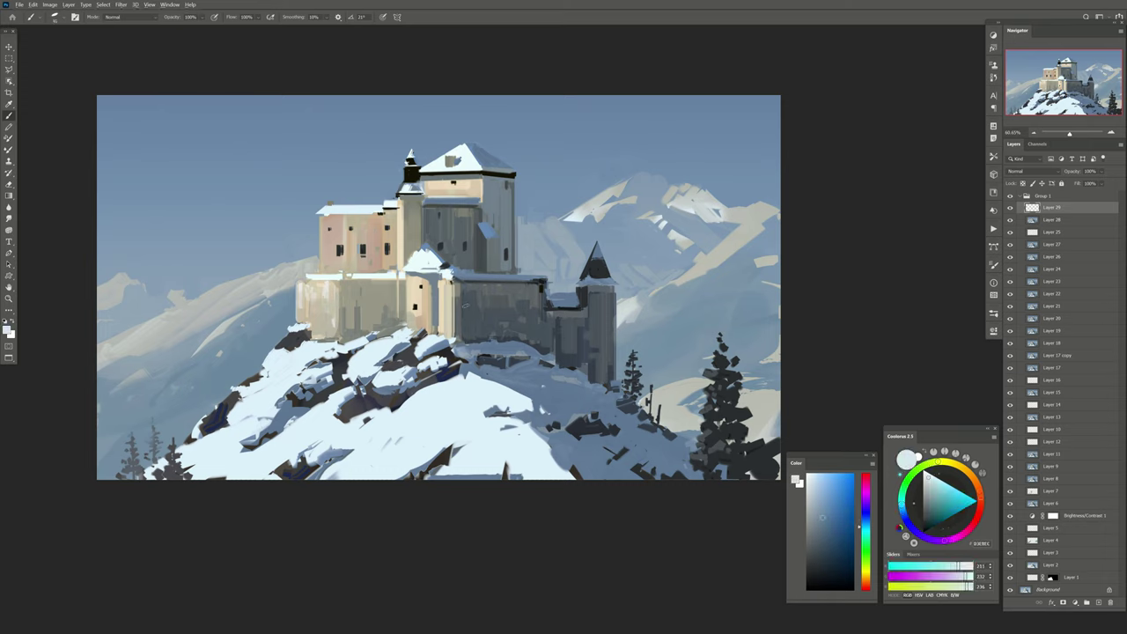
pyautogui.keyDown('alt'); pyautogui.click(464, 304); pyautogui.keyUp('alt')
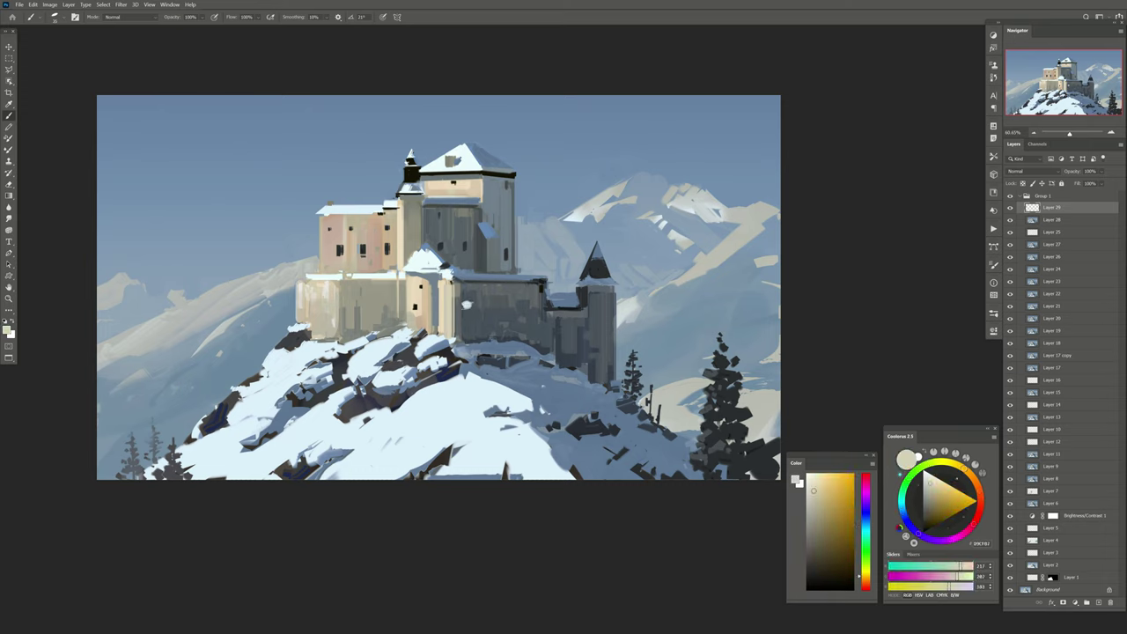
pyautogui.keyDown('alt'); pyautogui.click(505, 340); pyautogui.keyUp('alt')
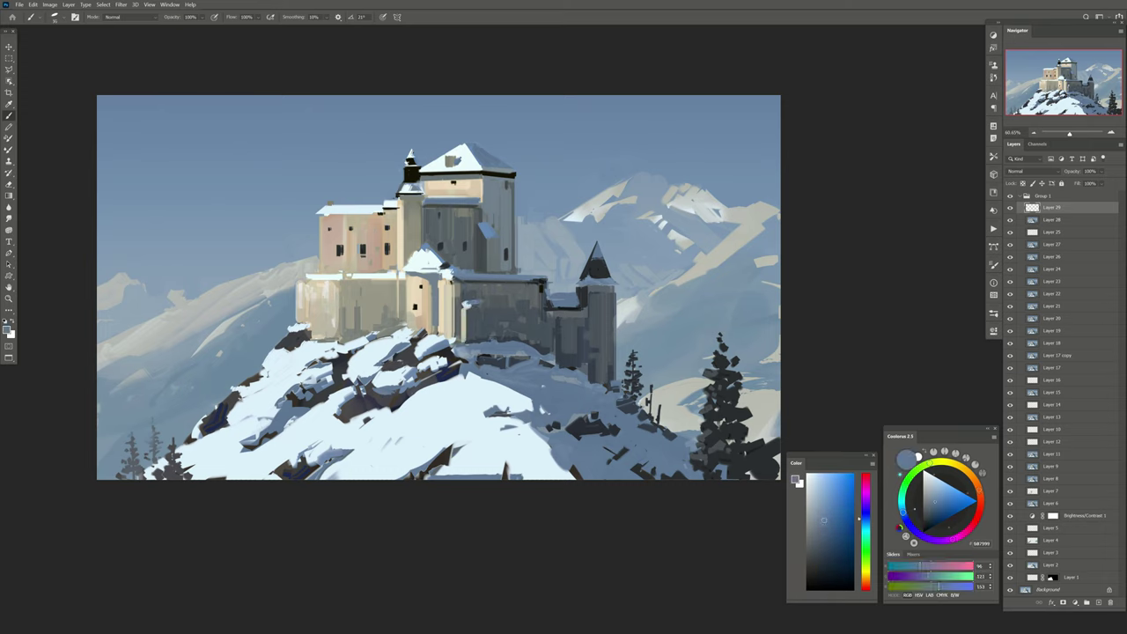
pyautogui.keyDown('alt'); pyautogui.click(548, 304); pyautogui.keyUp('alt')
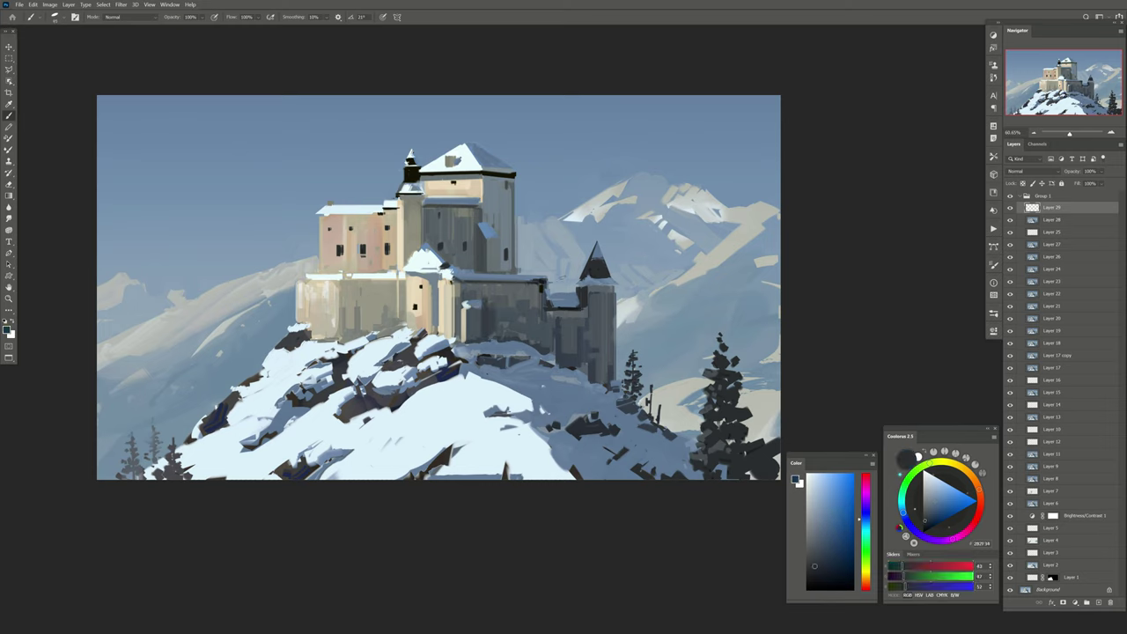
pyautogui.press('e')
pyautogui.press('b')
pyautogui.keyDown('alt'); pyautogui.click(465, 296); pyautogui.keyUp('alt')
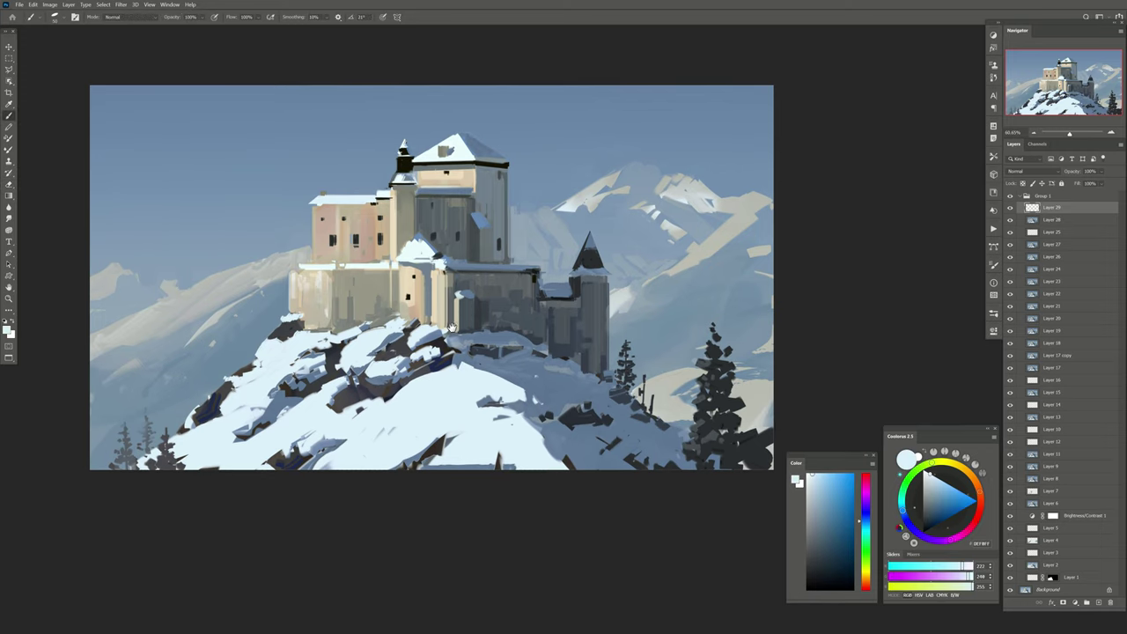
pyautogui.click(104, 4)
pyautogui.click(117, 86)
# On a new layer, paint blue-grey shadow and lighter blue shading across the selected lower-left snow
pyautogui.press('Return')
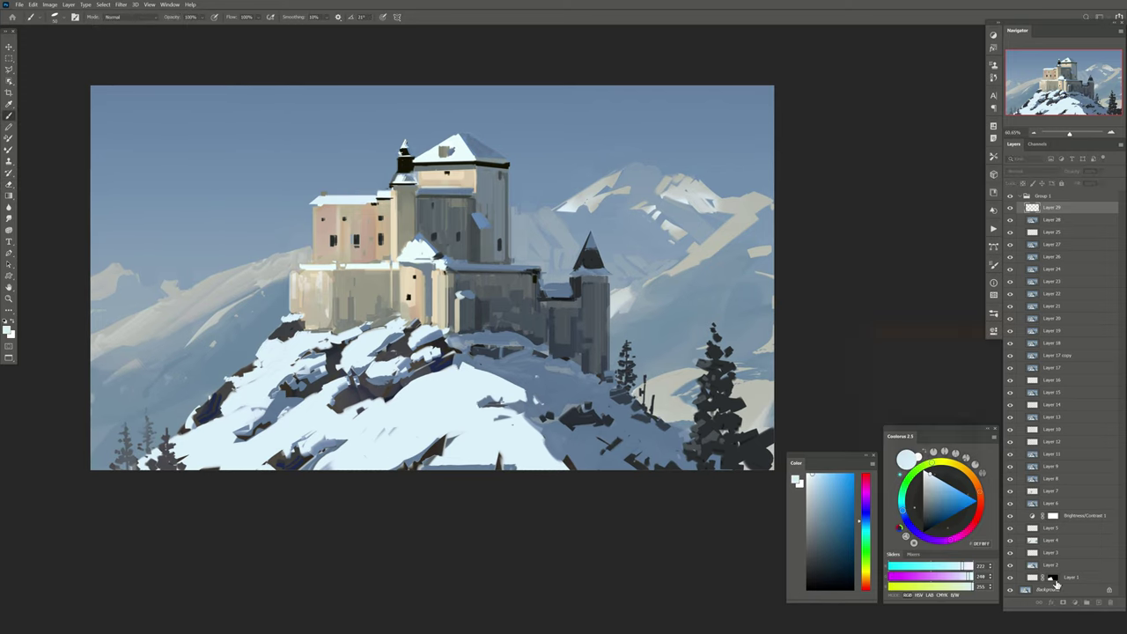
pyautogui.hotkey('ctrl', 'shift', 'alt', 'n')
pyautogui.keyDown('alt'); pyautogui.click(465, 365); pyautogui.keyUp('alt')
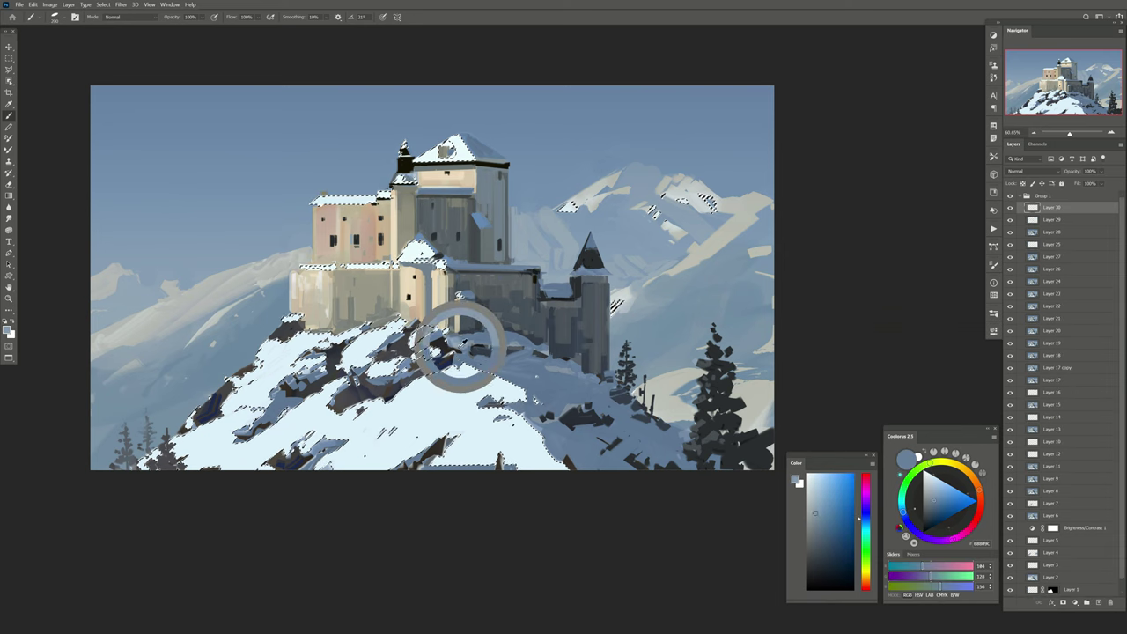
pyautogui.moveTo(348, 442)
pyautogui.mouseDown()
pyautogui.moveTo(434, 398)
pyautogui.moveTo(480, 440)
pyautogui.mouseUp()
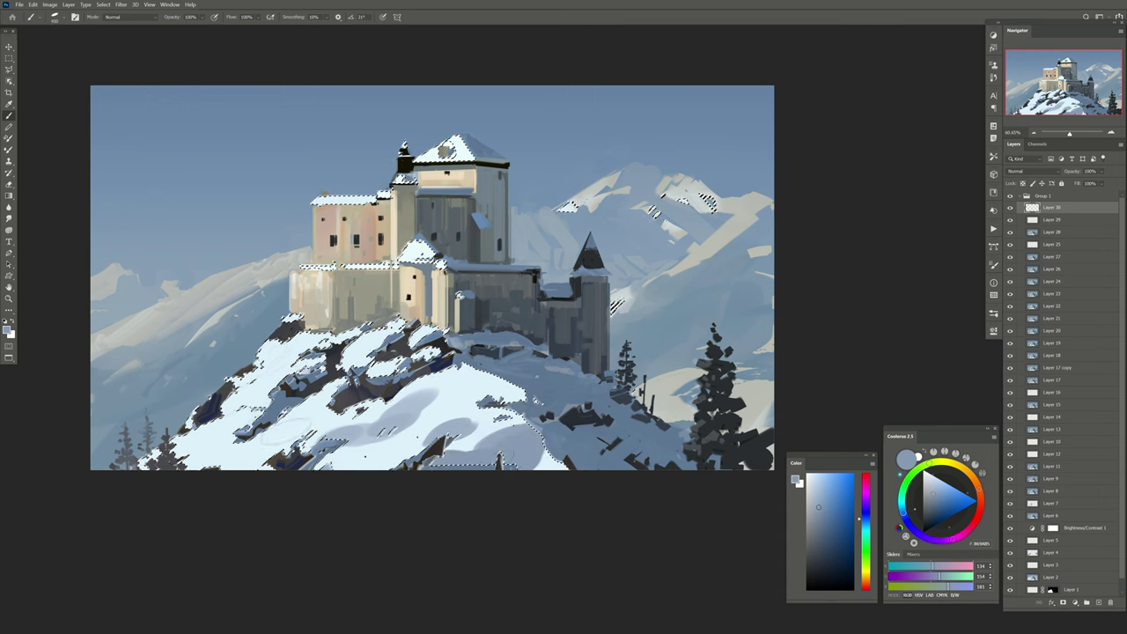
pyautogui.keyDown('alt'); pyautogui.click(366, 423); pyautogui.keyUp('alt')
pyautogui.moveTo(361, 419); pyautogui.dragTo(264, 445)
pyautogui.moveTo(291, 379); pyautogui.dragTo(234, 427)
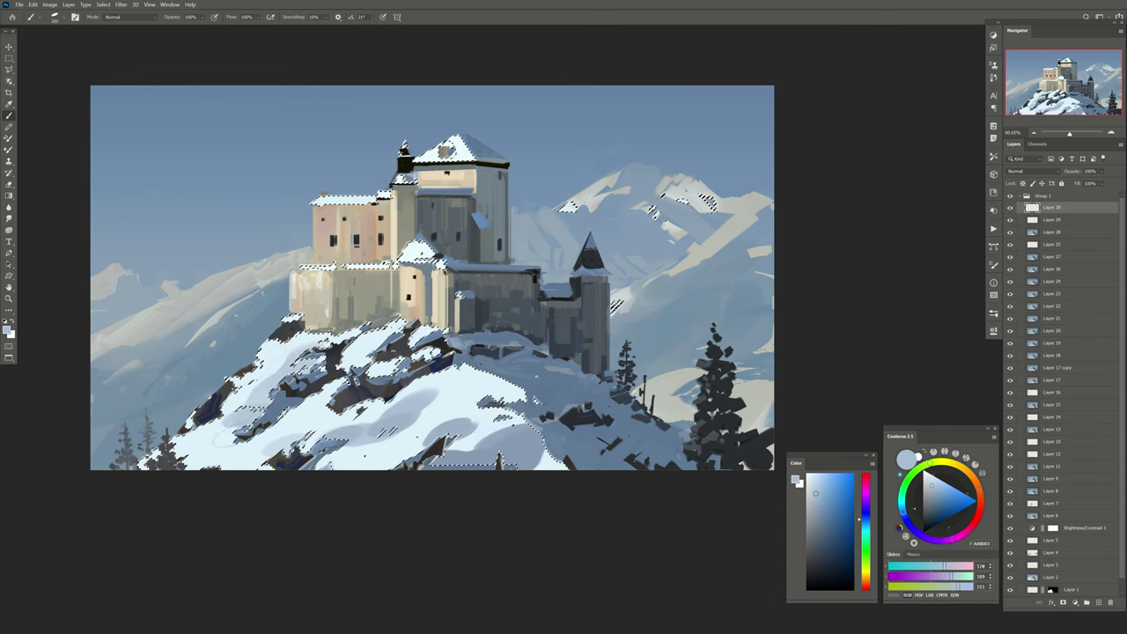
pyautogui.moveTo(185, 458); pyautogui.dragTo(300, 462)
# Brighten the snow below the castle with near-white highlights, then deselect
pyautogui.keyDown('alt'); pyautogui.click(445, 392); pyautogui.keyUp('alt')
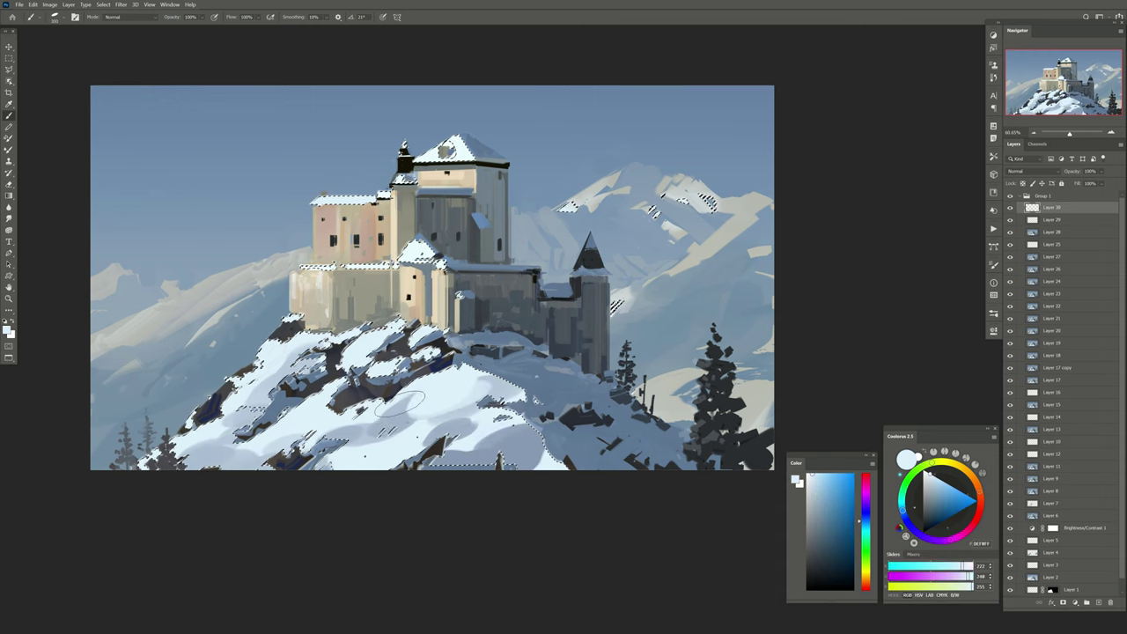
pyautogui.moveTo(414, 414); pyautogui.dragTo(369, 441)
pyautogui.moveTo(440, 440)
pyautogui.mouseDown()
pyautogui.moveTo(511, 423)
pyautogui.moveTo(212, 445)
pyautogui.mouseUp()
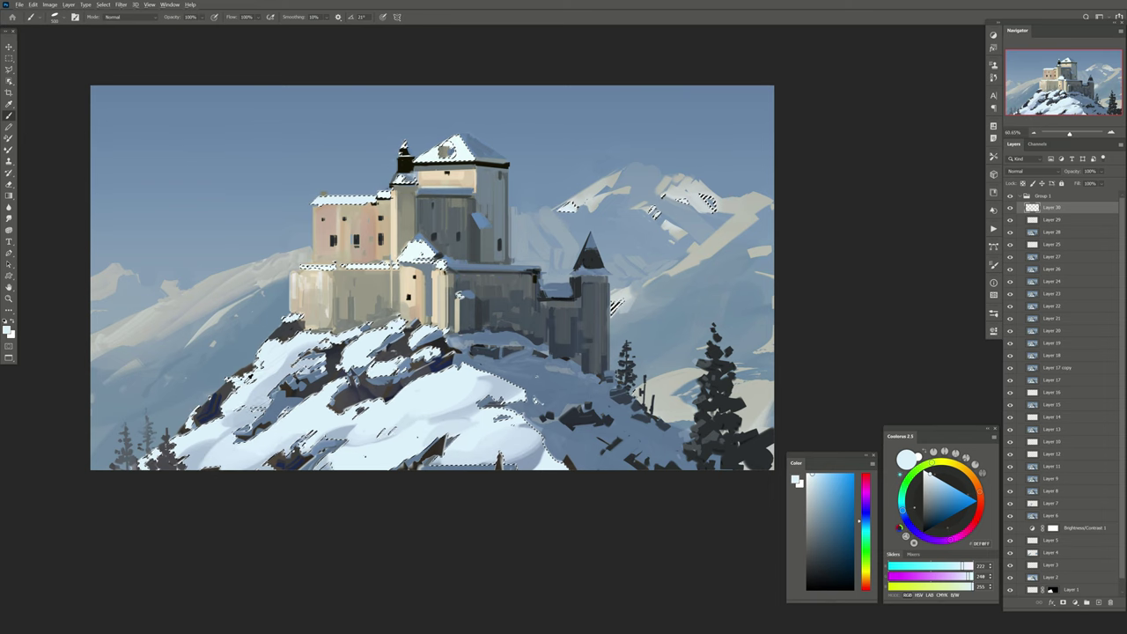
pyautogui.moveTo(414, 387); pyautogui.dragTo(344, 440)
pyautogui.hotkey('ctrl', 'd')
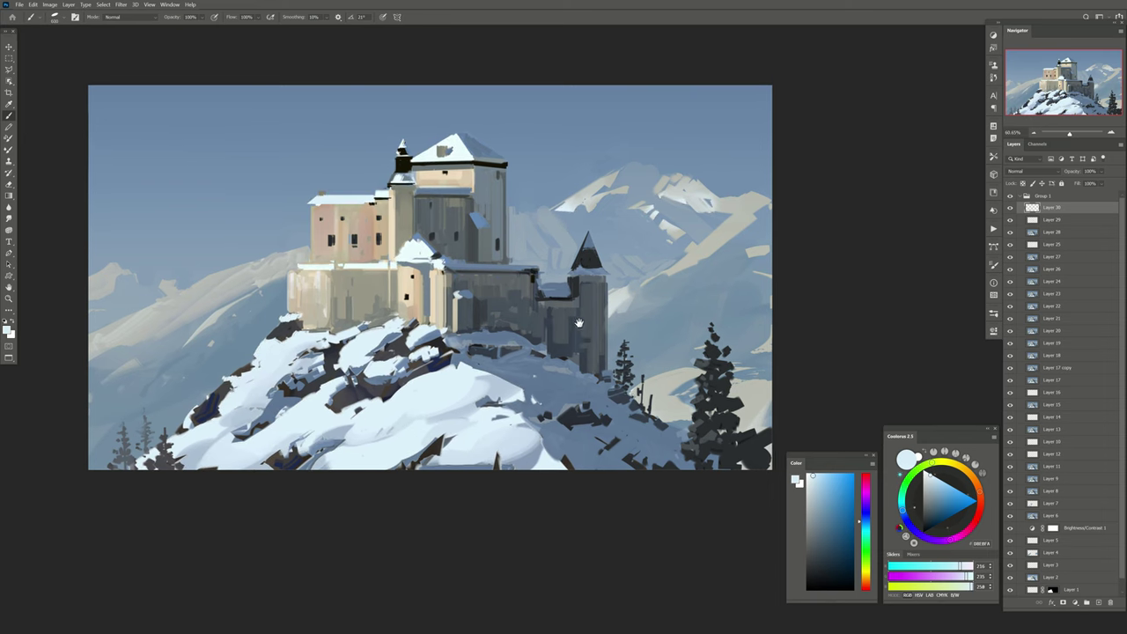
pyautogui.scroll(1, 431, 342)
pyautogui.scroll(-1, 432, 342)
# Mirror the canvas to check the composition, add an empty layer, and flip back
pyautogui.press('h')
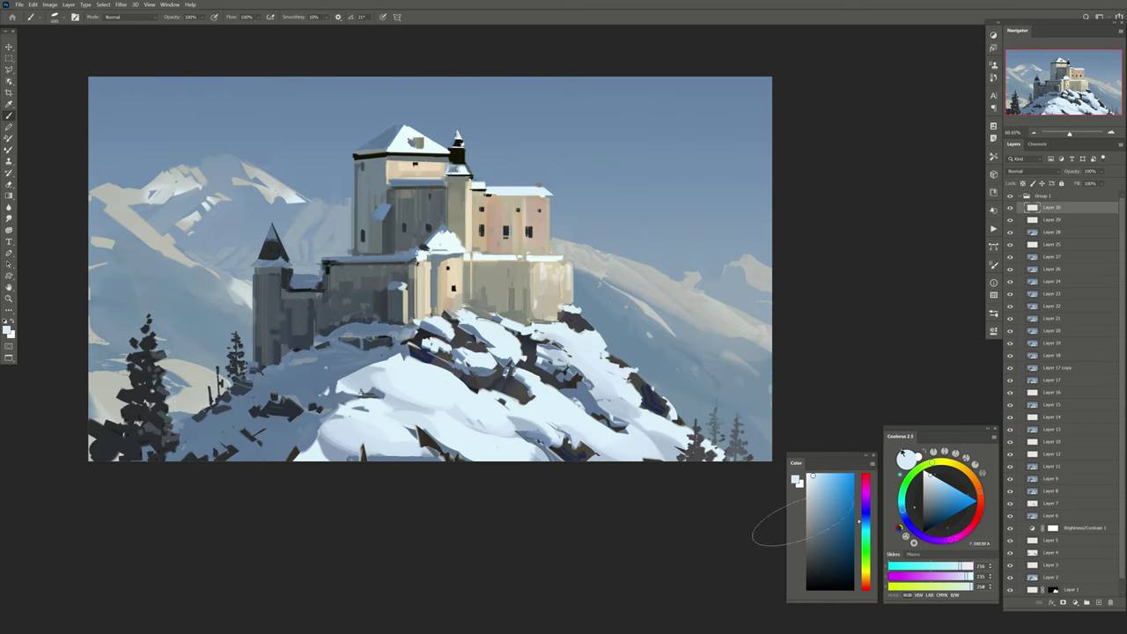
pyautogui.click(1098, 602)
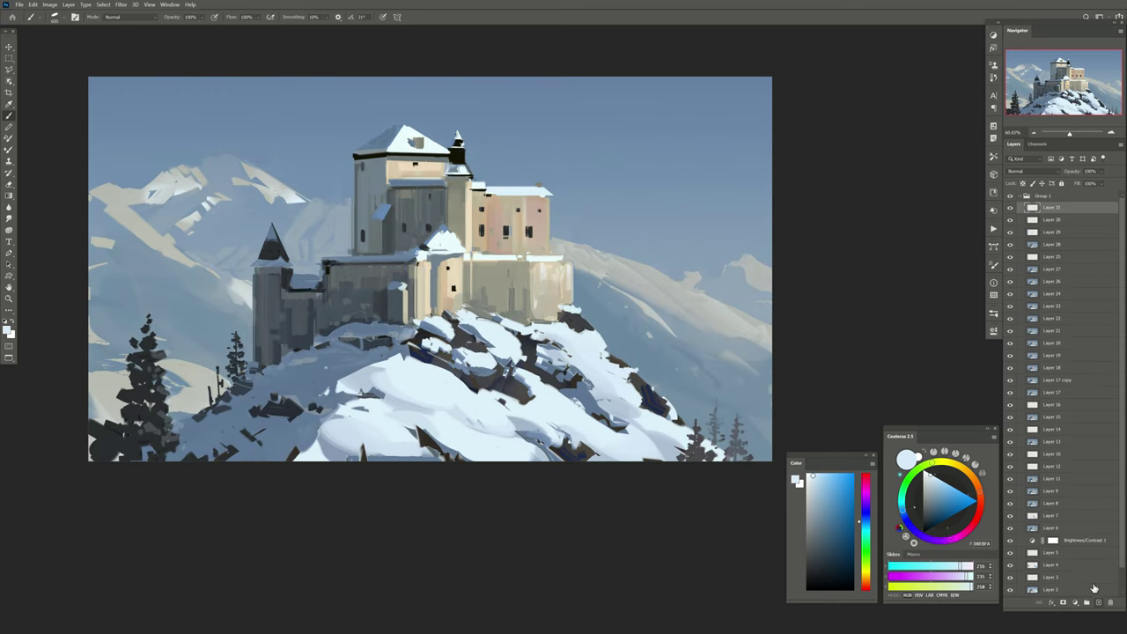
pyautogui.press('h')
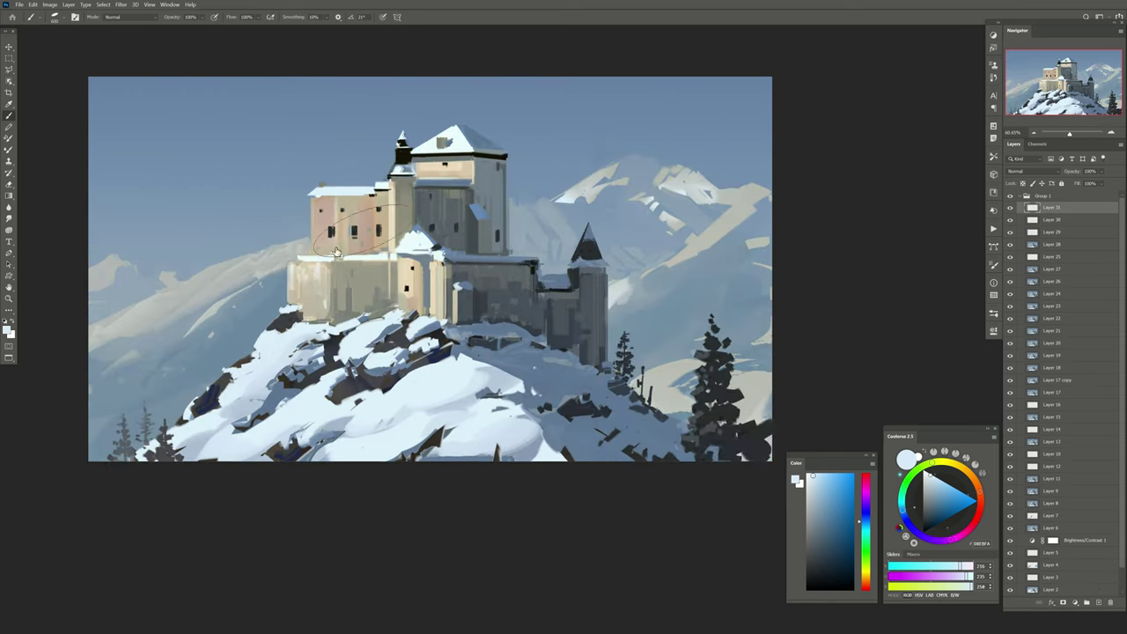
pyautogui.moveTo(602, 247); pyautogui.dragTo(691, 282)
# Lasso the left sky and mountains and paint blue-grey haze there on a new layer
pyautogui.press('l')
pyautogui.moveTo(390, 298)
pyautogui.mouseDown()
pyautogui.moveTo(388, 264)
pyautogui.moveTo(423, 308)
pyautogui.mouseUp()
pyautogui.hotkey('ctrl', 'shift', 'alt', 'n')
pyautogui.press('b')
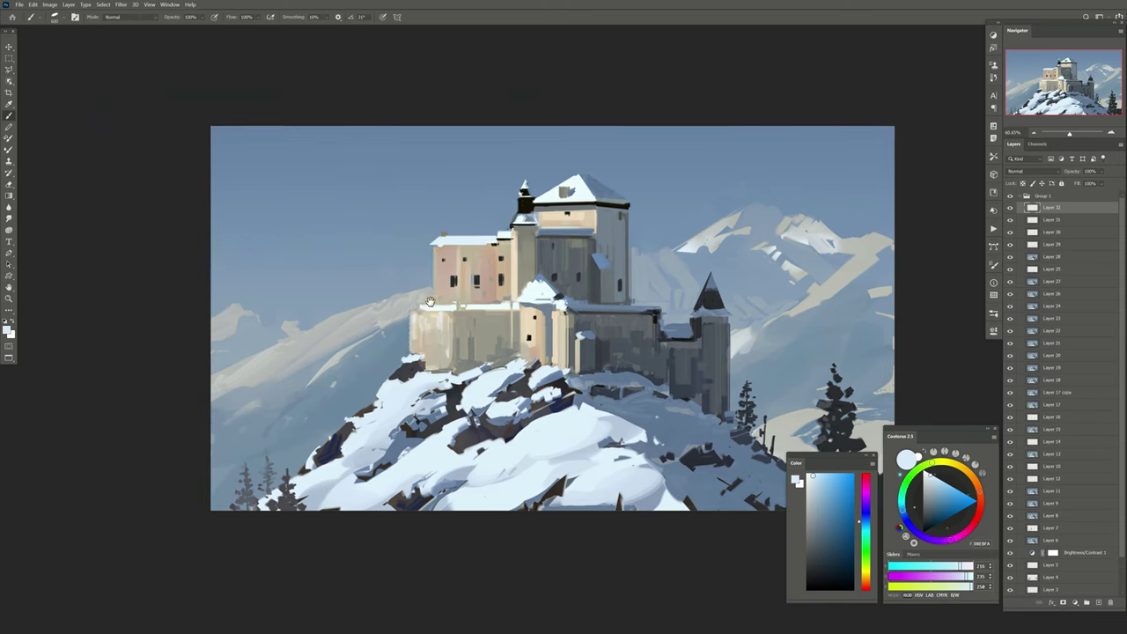
pyautogui.keyDown('alt'); pyautogui.click(414, 304); pyautogui.keyUp('alt')
pyautogui.keyDown('alt'); pyautogui.click(414, 300); pyautogui.keyUp('alt')
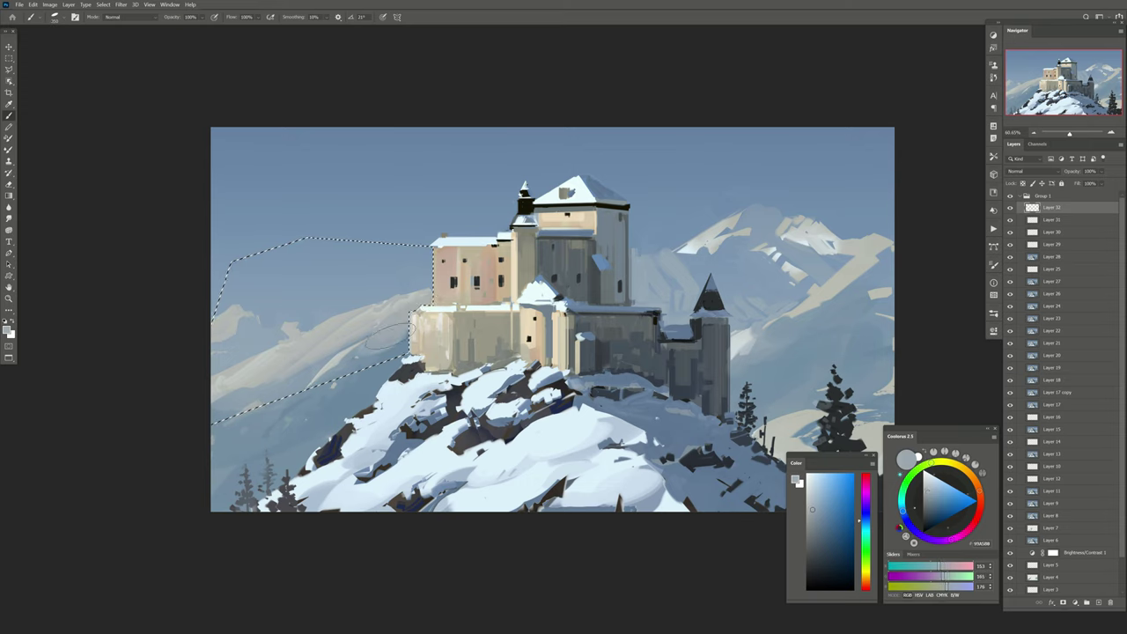
pyautogui.moveTo(414, 304); pyautogui.dragTo(388, 324)
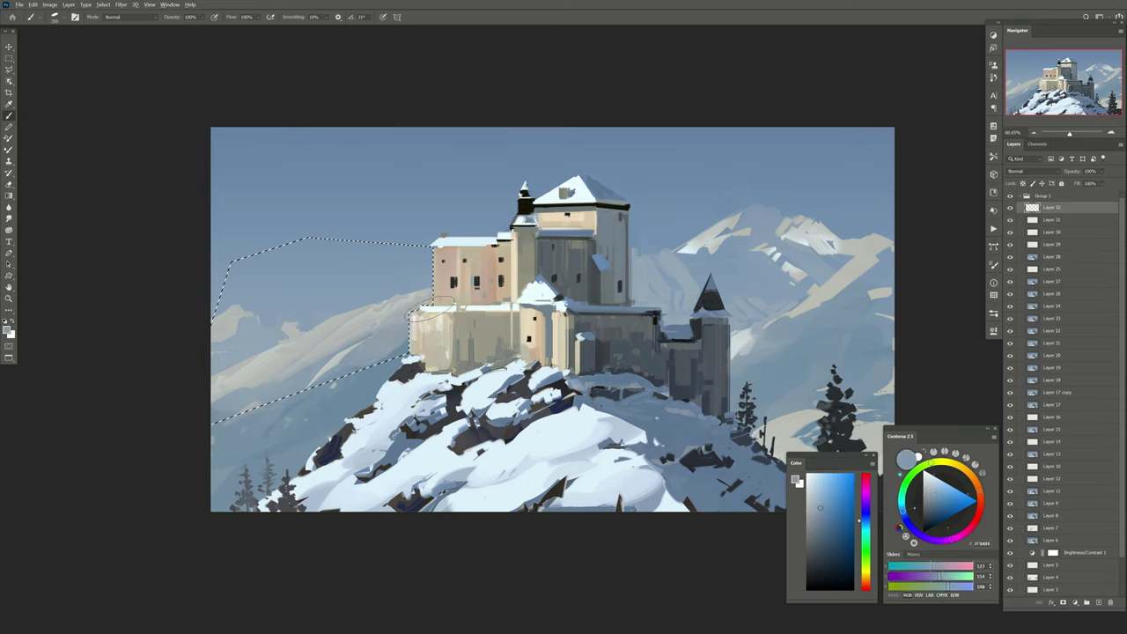
# Finish the haze colours, drop the lasso, and fade the haze layer to about 38%
pyautogui.keyDown('alt'); pyautogui.click(401, 319); pyautogui.keyUp('alt')
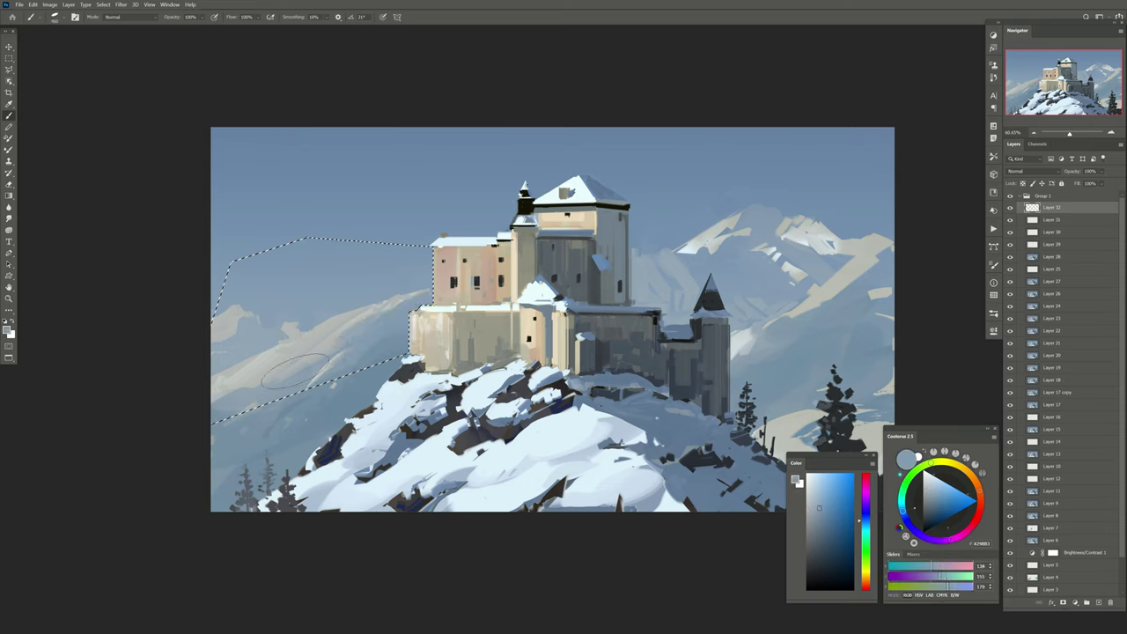
pyautogui.keyDown('alt'); pyautogui.click(323, 332); pyautogui.keyUp('alt')
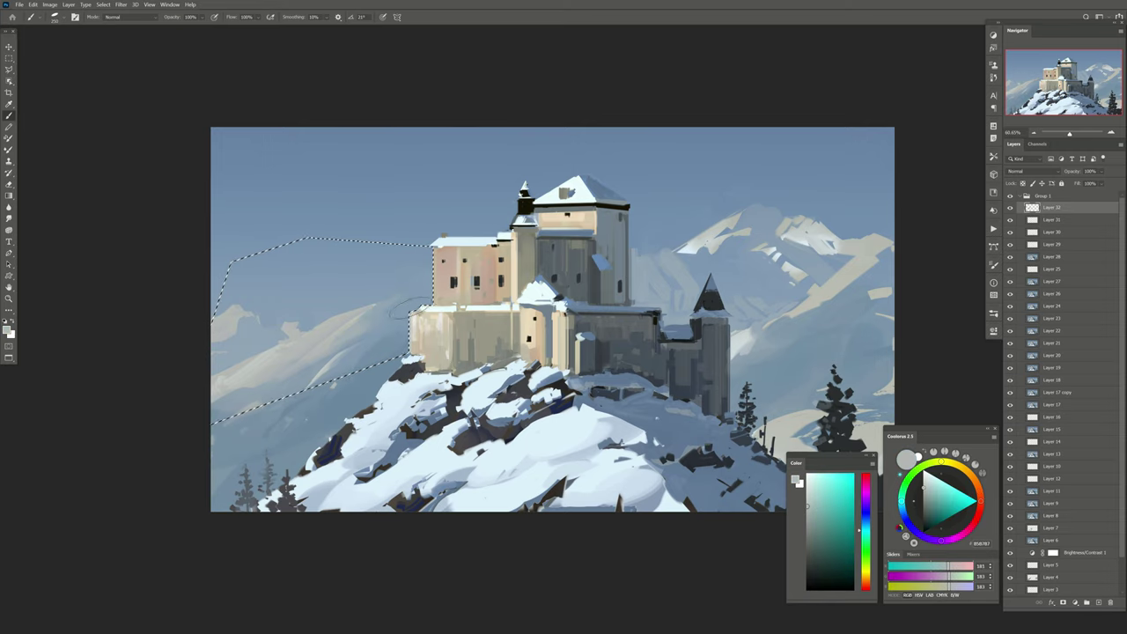
pyautogui.hotkey('ctrl', 'd')
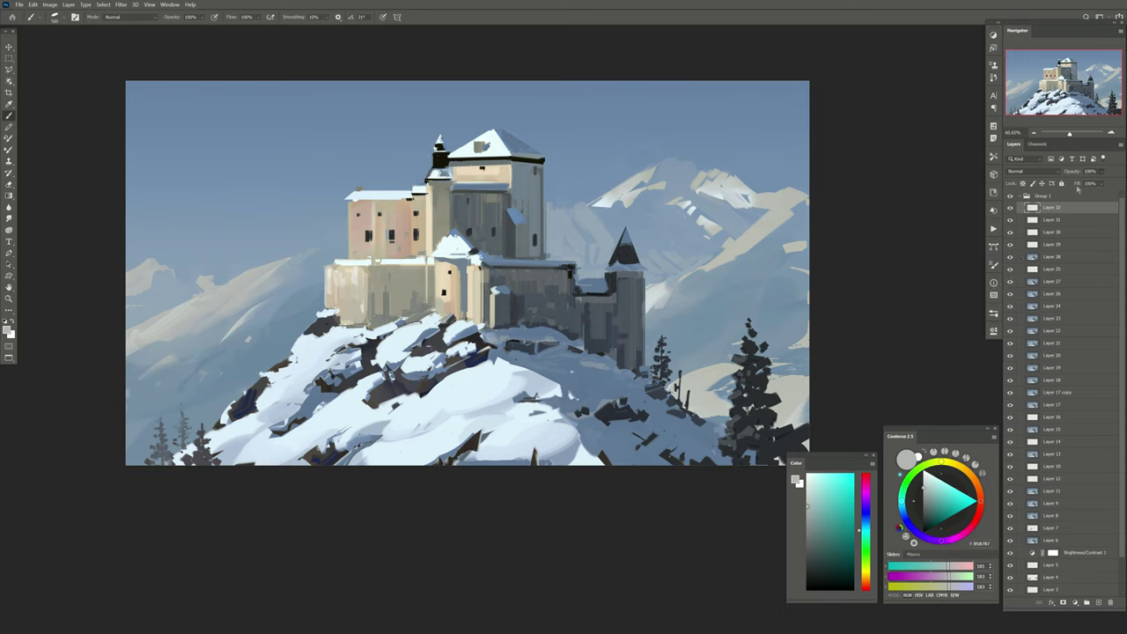
pyautogui.click(1100, 171)
pyautogui.moveTo(1106, 184); pyautogui.dragTo(1094, 182)
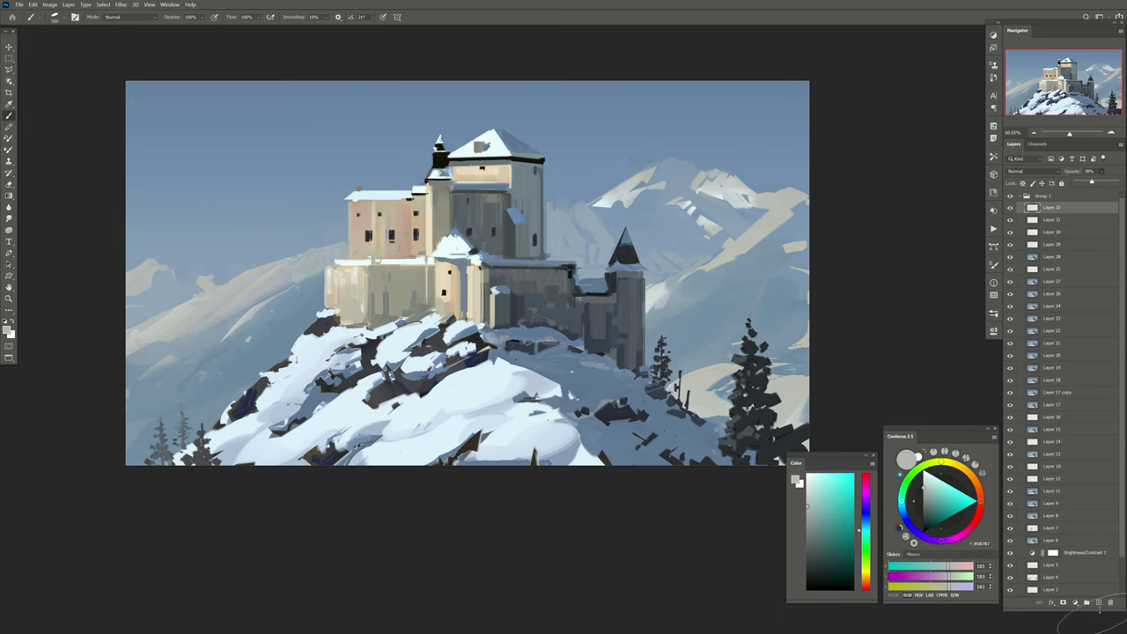
# Add new Layer 33 and begin a Select > Color Range selection
pyautogui.click(1099, 602)
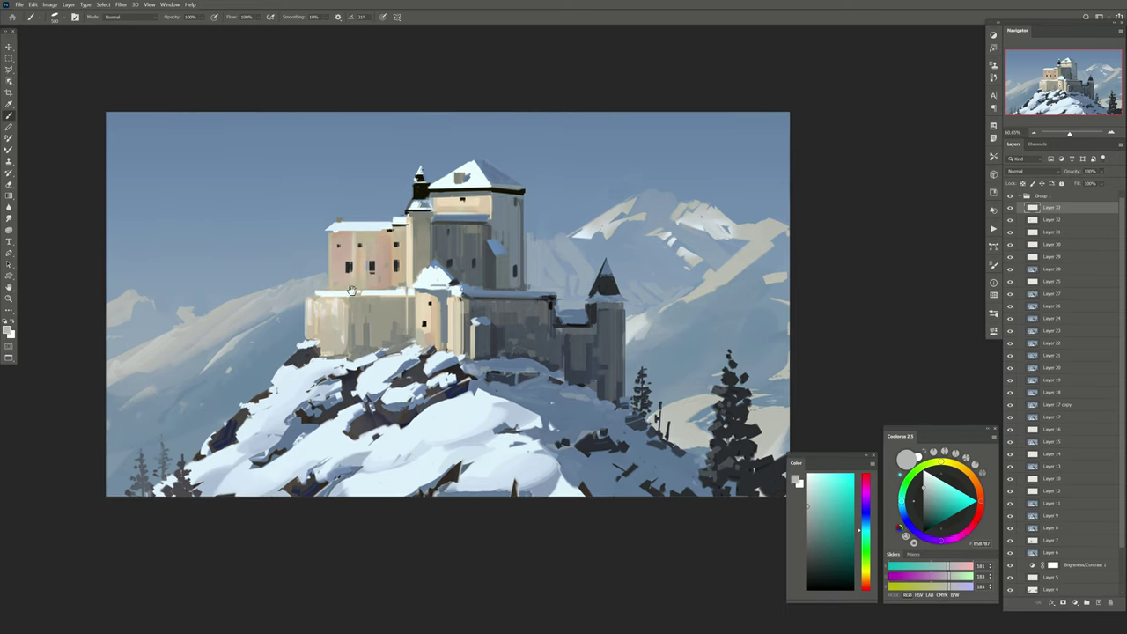
pyautogui.moveTo(192, 218); pyautogui.dragTo(172, 250)
pyautogui.click(104, 5)
pyautogui.click(118, 84)
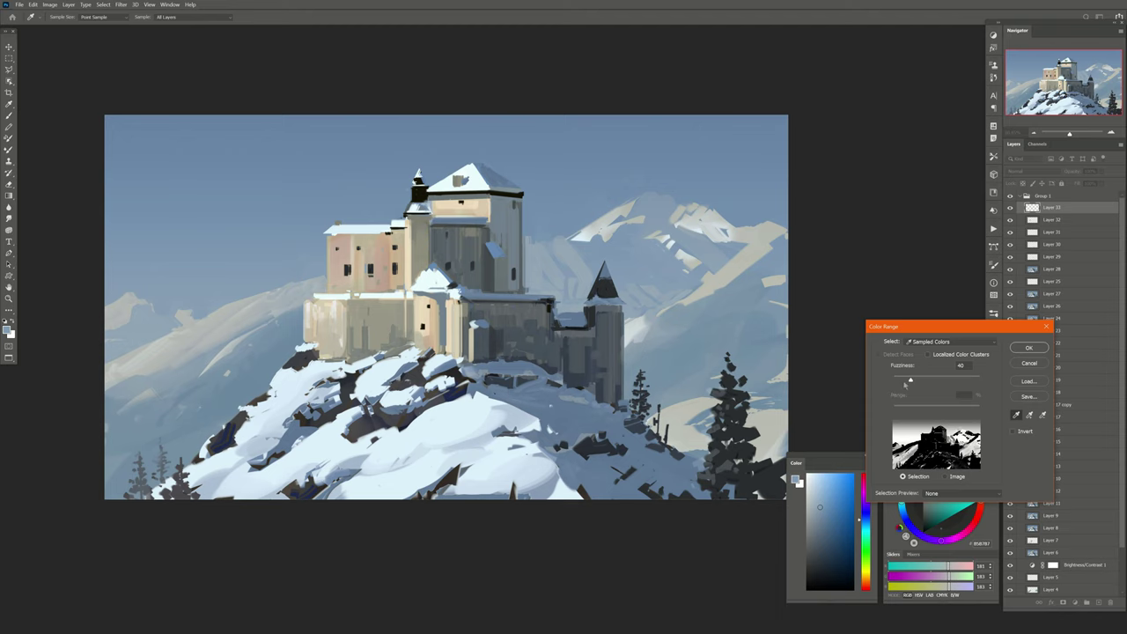
# Confirm the Color Range selection and paint soft white clouds across the left sky
pyautogui.press('Return')
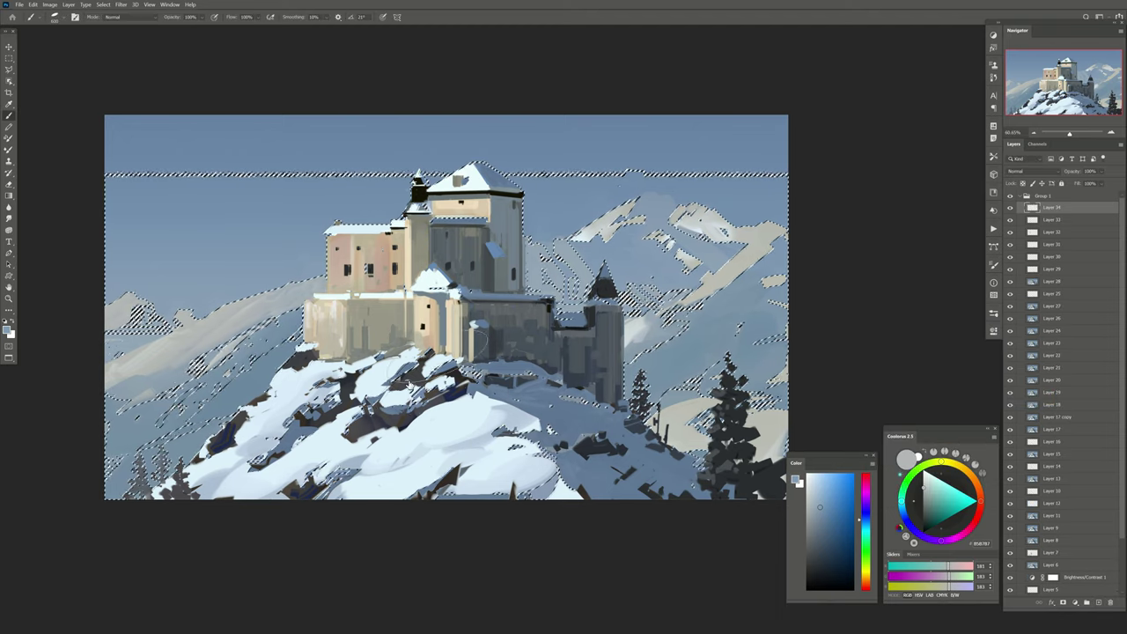
pyautogui.click(831, 543)
pyautogui.press('x')
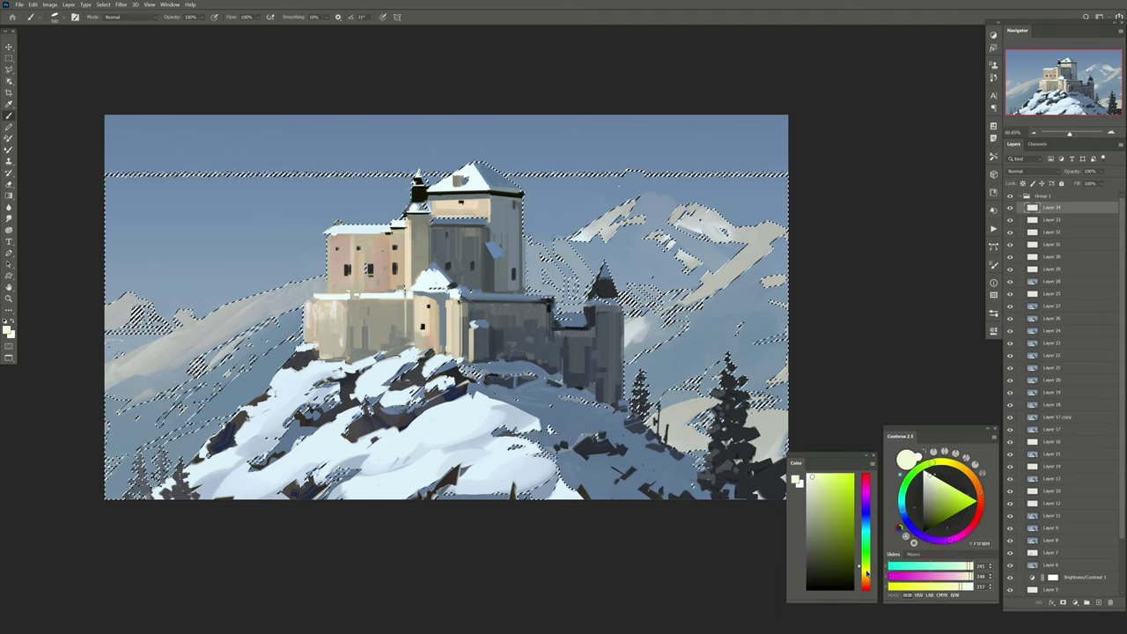
pyautogui.keyDown('alt'); pyautogui.click(429, 287); pyautogui.keyUp('alt')
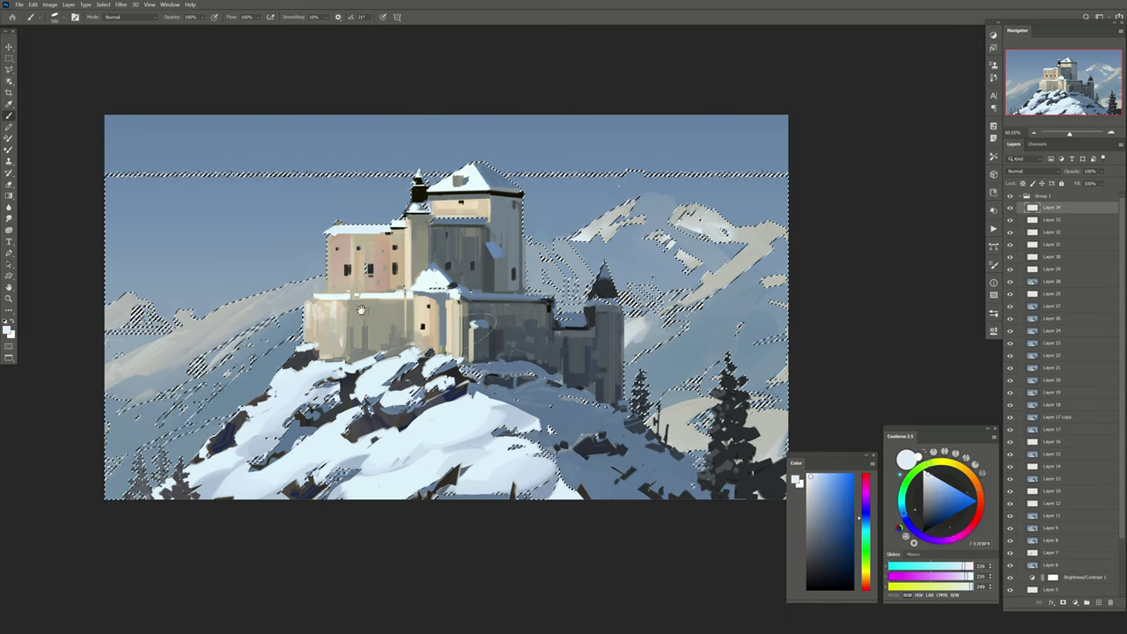
pyautogui.moveTo(429, 287); pyautogui.dragTo(443, 299)
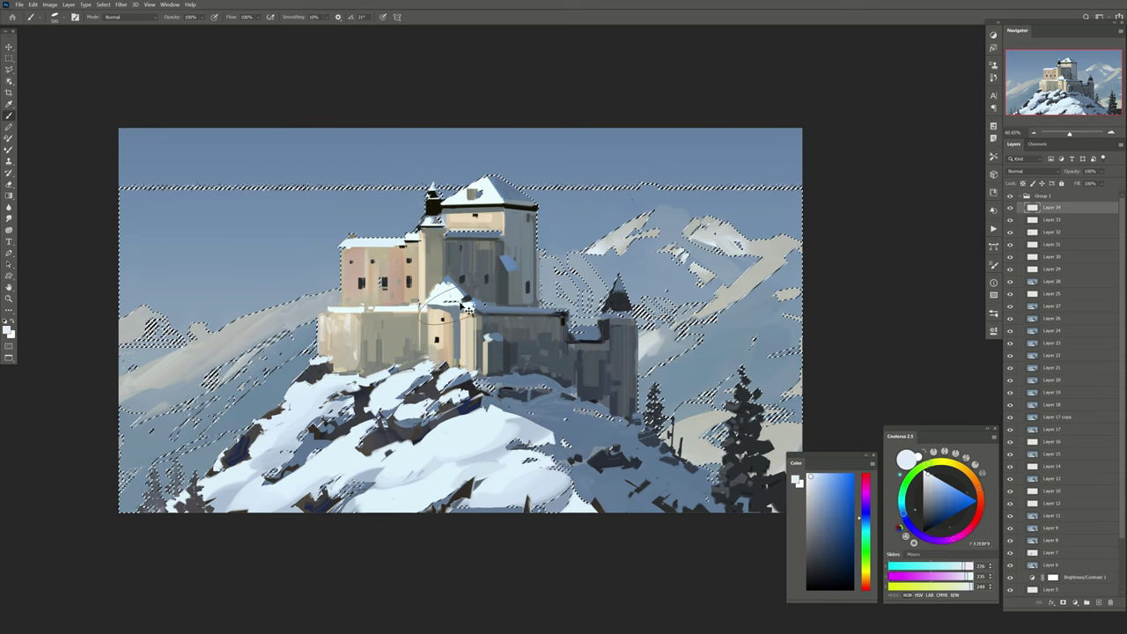
pyautogui.moveTo(273, 264)
pyautogui.mouseDown()
pyautogui.moveTo(151, 264)
pyautogui.moveTo(335, 242)
pyautogui.mouseUp()
# Shape the clouds with blue-grey strokes and a light arc, erase parts, and deselect
pyautogui.keyDown('alt'); pyautogui.click(568, 238); pyautogui.keyUp('alt')
pyautogui.moveTo(252, 285)
pyautogui.mouseDown()
pyautogui.moveTo(206, 294)
pyautogui.moveTo(176, 244)
pyautogui.moveTo(320, 251)
pyautogui.moveTo(203, 304)
pyautogui.mouseUp()
pyautogui.keyDown('alt'); pyautogui.click(320, 251); pyautogui.keyUp('alt')
pyautogui.keyDown('alt'); pyautogui.click(264, 282); pyautogui.keyUp('alt')
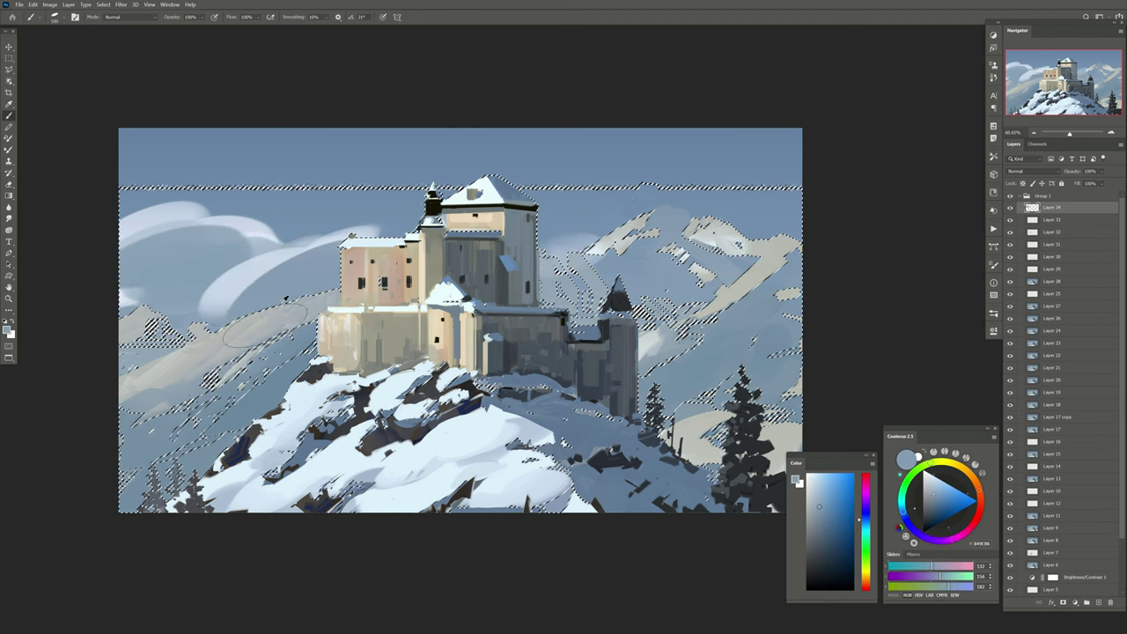
pyautogui.moveTo(299, 264); pyautogui.dragTo(220, 304)
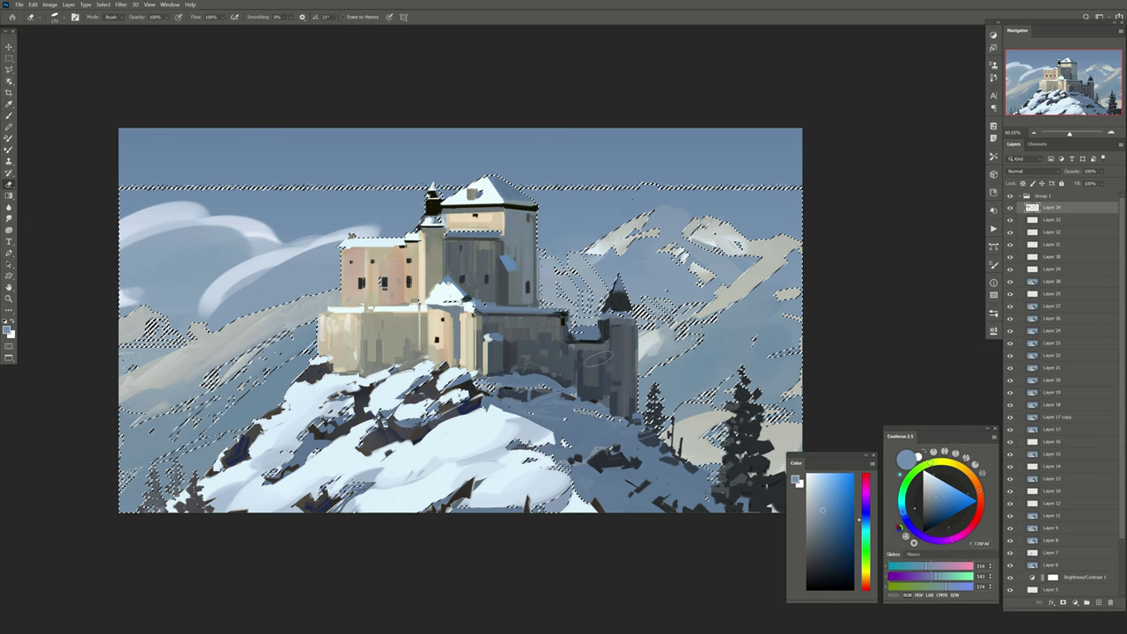
pyautogui.press('e')
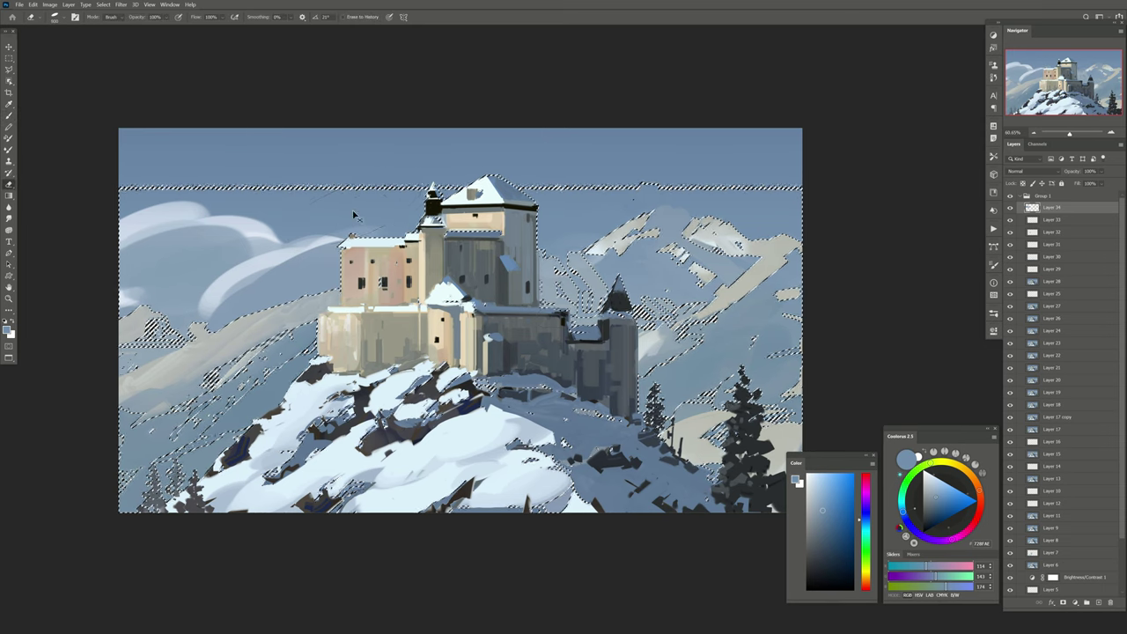
pyautogui.hotkey('ctrl', 'd')
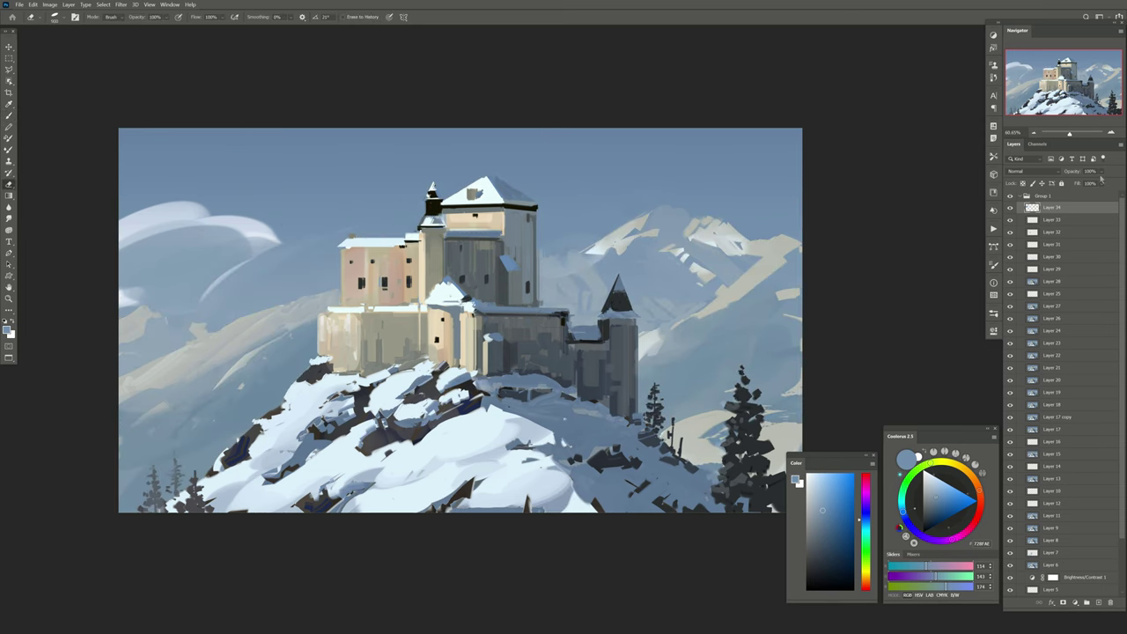
# Set the cloud layer to about a third opacity, mirror-check, and add Layer 35
pyautogui.moveTo(1103, 171); pyautogui.dragTo(1104, 184)
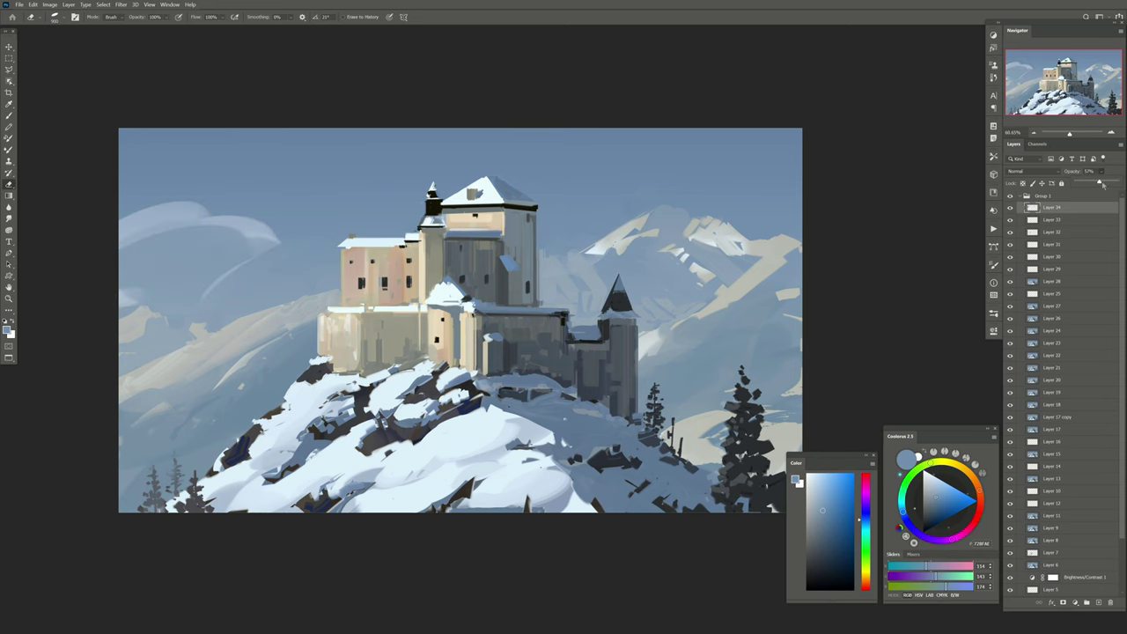
pyautogui.press('h')
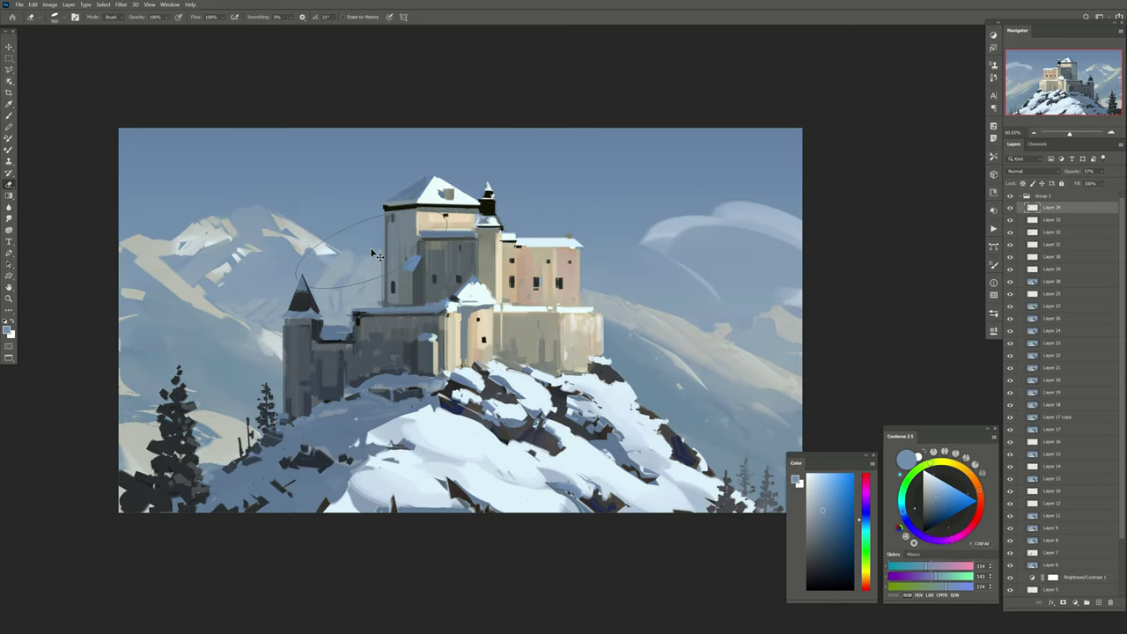
pyautogui.press('h')
pyautogui.moveTo(1094, 186); pyautogui.dragTo(1089, 193)
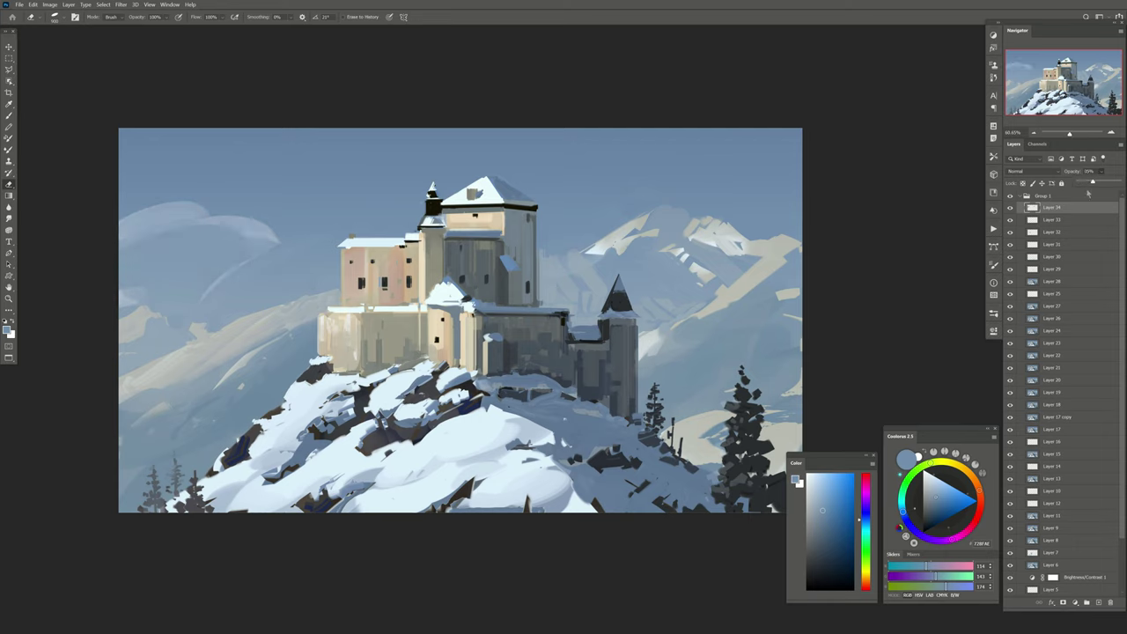
pyautogui.click(1098, 602)
pyautogui.click(103, 4)
# Fill the Color Range sky selection with a blue gradient and lower that layer's opacity
pyautogui.click(118, 85)
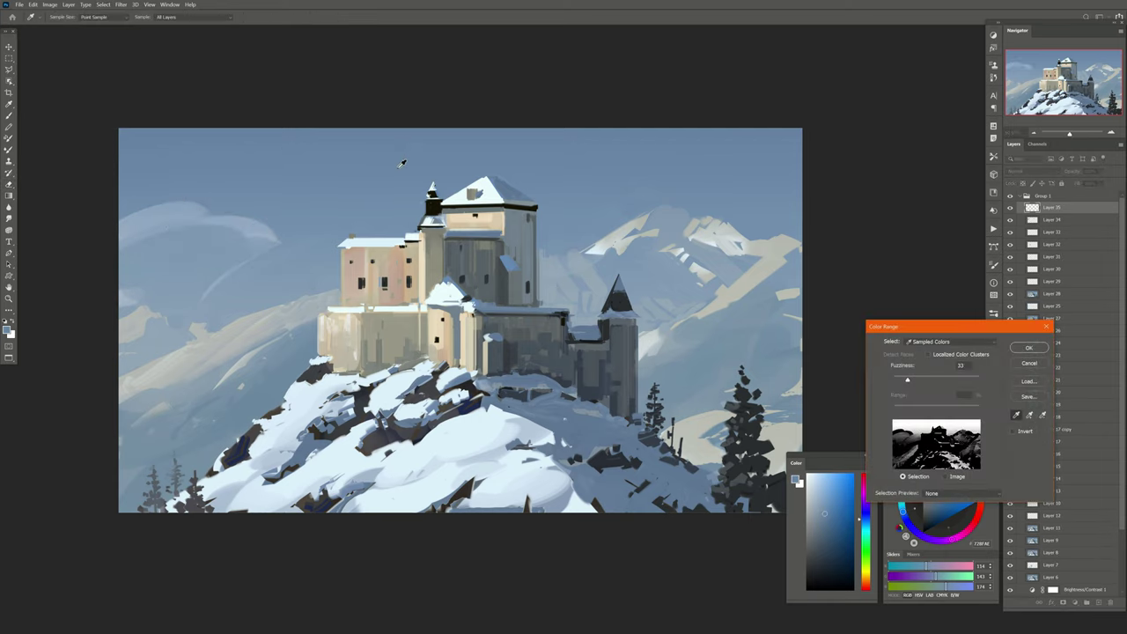
pyautogui.press('Return')
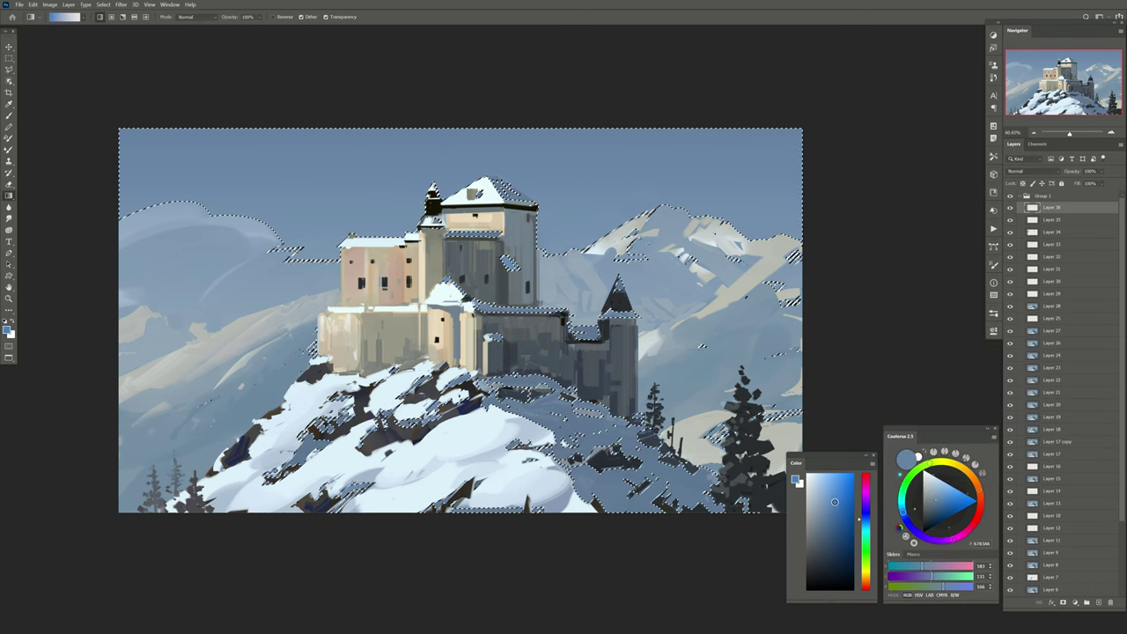
pyautogui.press('g')
pyautogui.moveTo(364, 178)
pyautogui.mouseDown()
pyautogui.moveTo(294, 149)
pyautogui.moveTo(295, 264)
pyautogui.mouseUp()
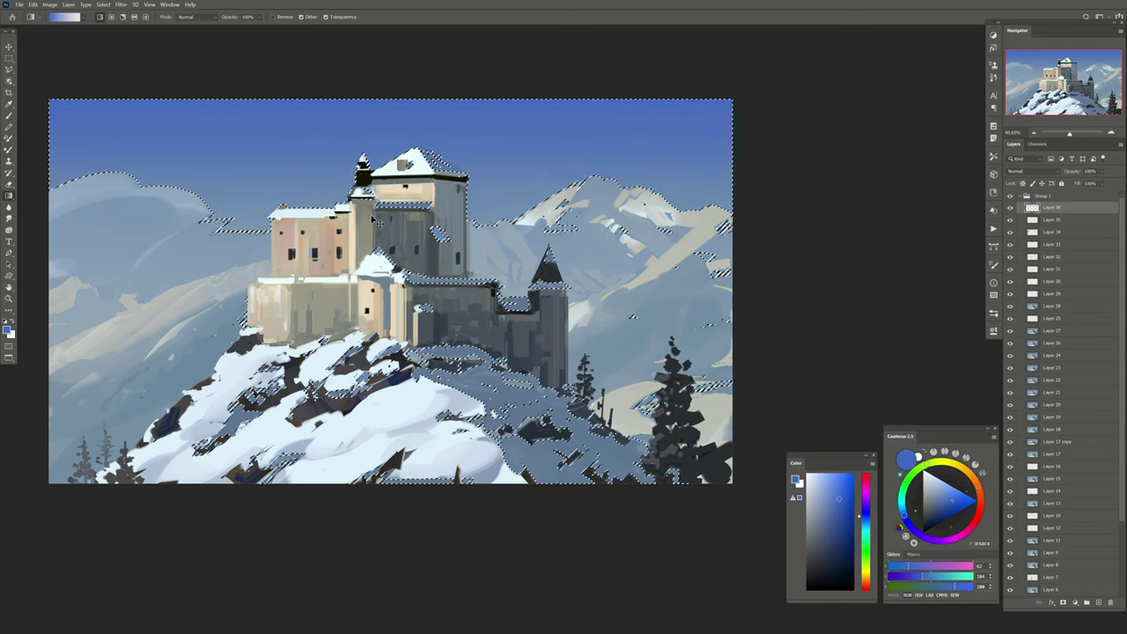
pyautogui.hotkey('ctrl', 'd')
pyautogui.moveTo(583, 91); pyautogui.dragTo(650, 119)
pyautogui.moveTo(1079, 182); pyautogui.dragTo(1092, 183)
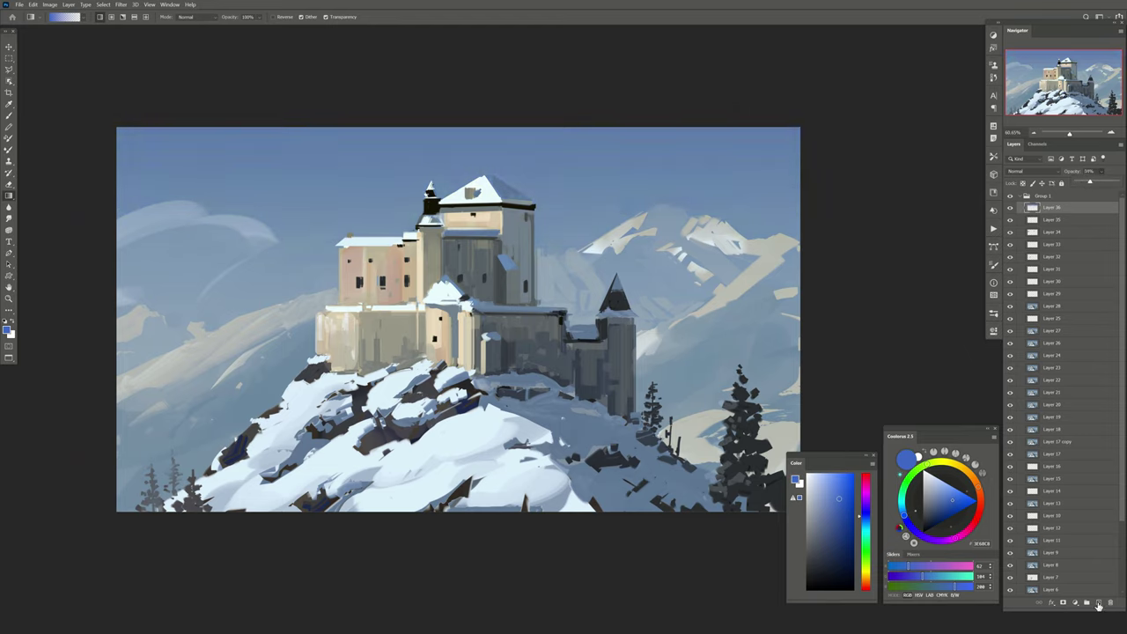
# Add a new layer and a Brightness/Contrast adjustment with contrast about 25 and brightness raised
pyautogui.click(1100, 606)
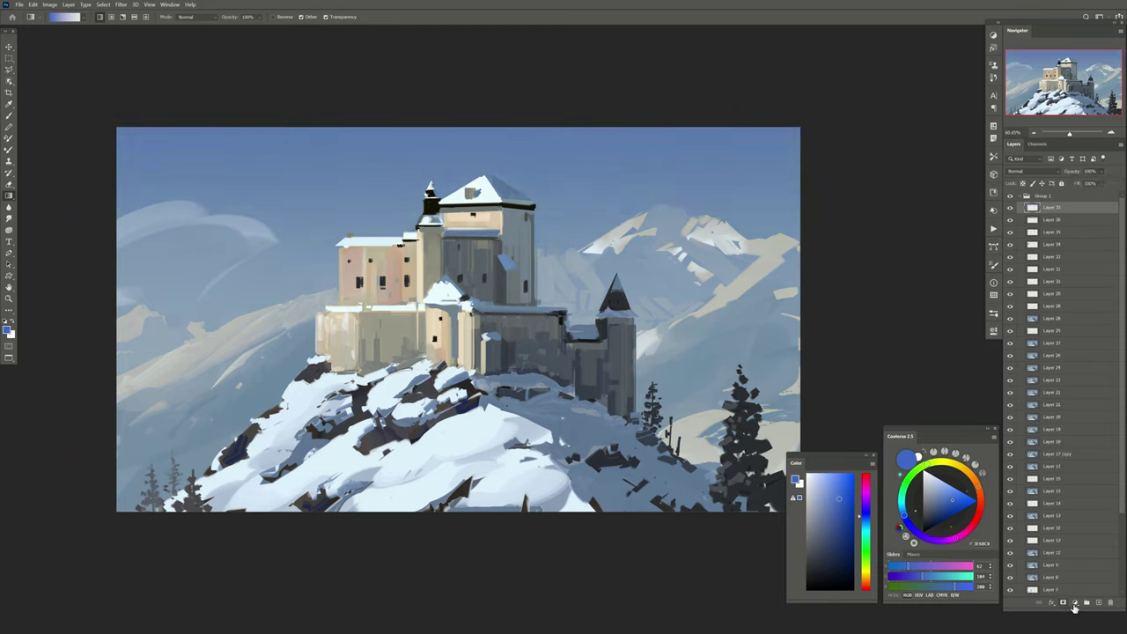
pyautogui.click(1075, 606)
pyautogui.click(1070, 482)
pyautogui.moveTo(932, 398); pyautogui.dragTo(930, 383)
pyautogui.click(964, 372)
# Finish the brightness value entry and toggle lower layers' visibility to compare them
pyautogui.write('0')
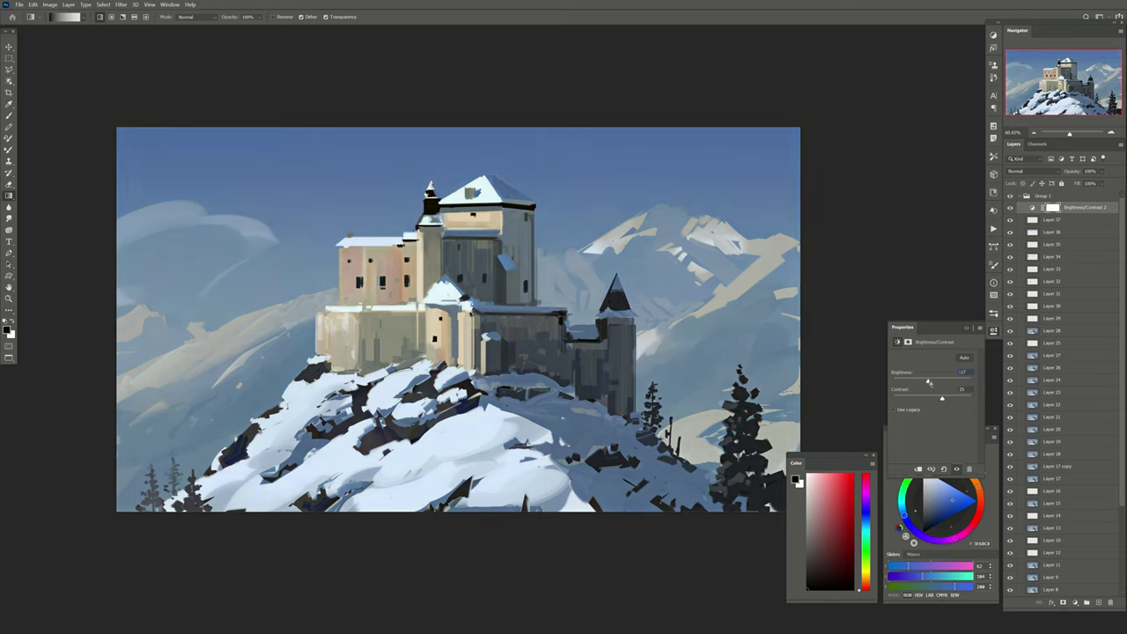
pyautogui.click(1033, 222)
pyautogui.click(1031, 246)
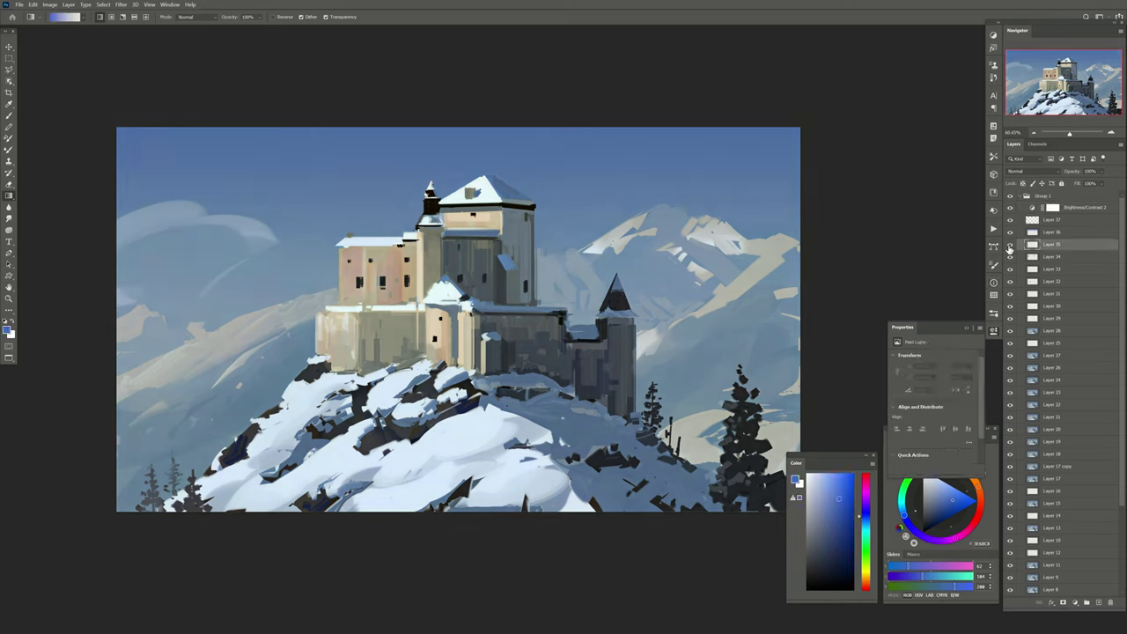
pyautogui.click(1032, 270)
pyautogui.click(1009, 282)
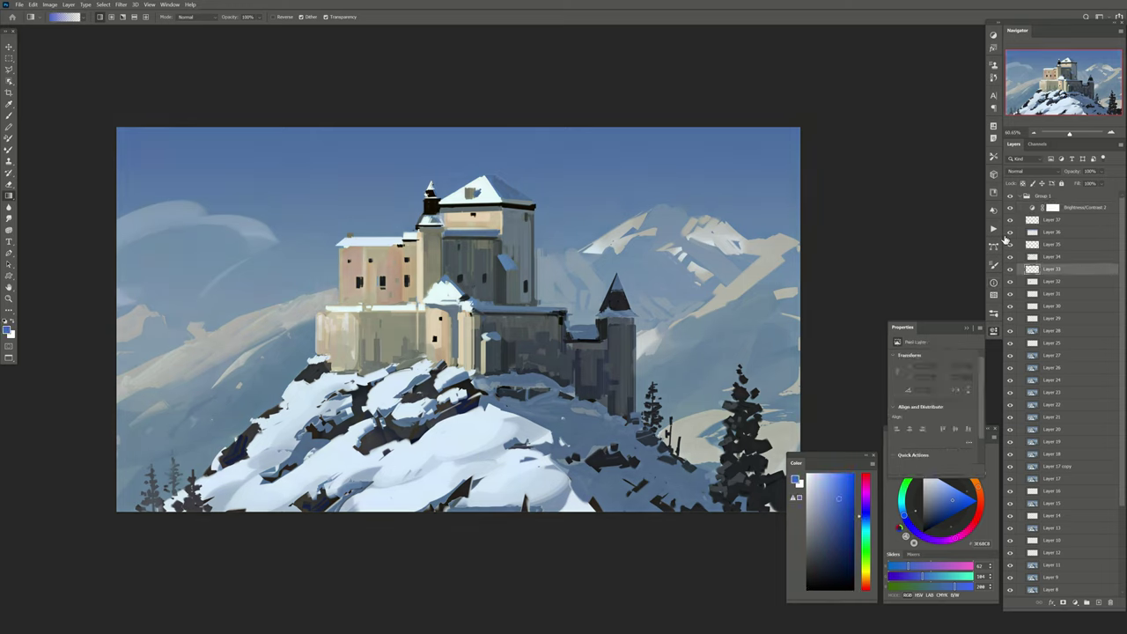
pyautogui.click(1009, 232)
pyautogui.click(1009, 229)
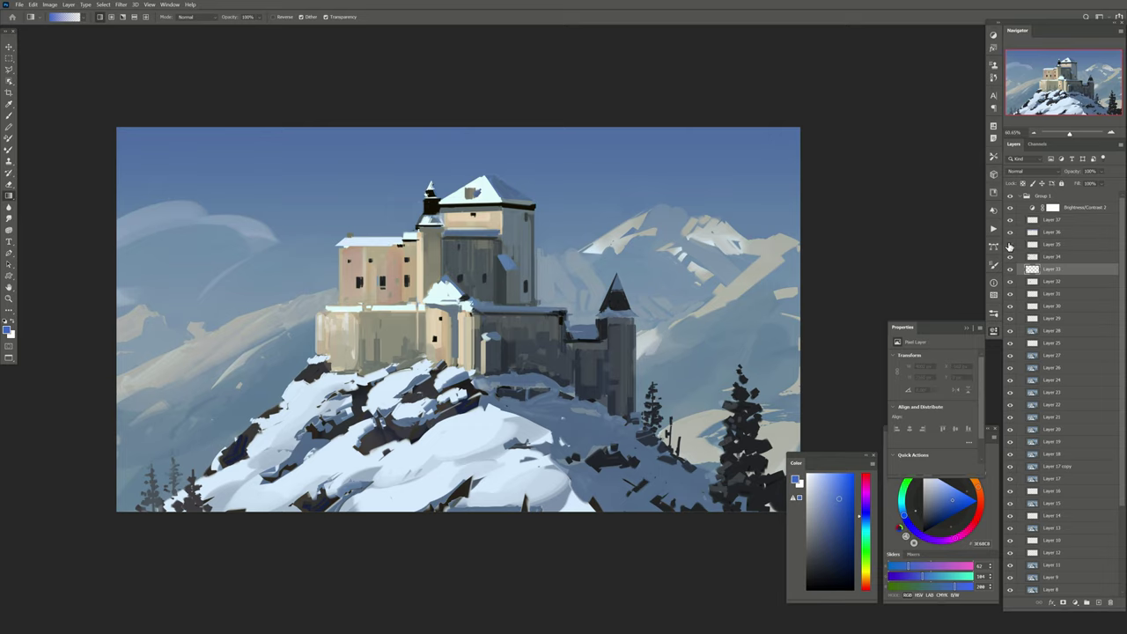
# Find the layer holding the top-left clouds and lower its opacity
pyautogui.click(1010, 257)
pyautogui.click(1048, 256)
pyautogui.click(1009, 257)
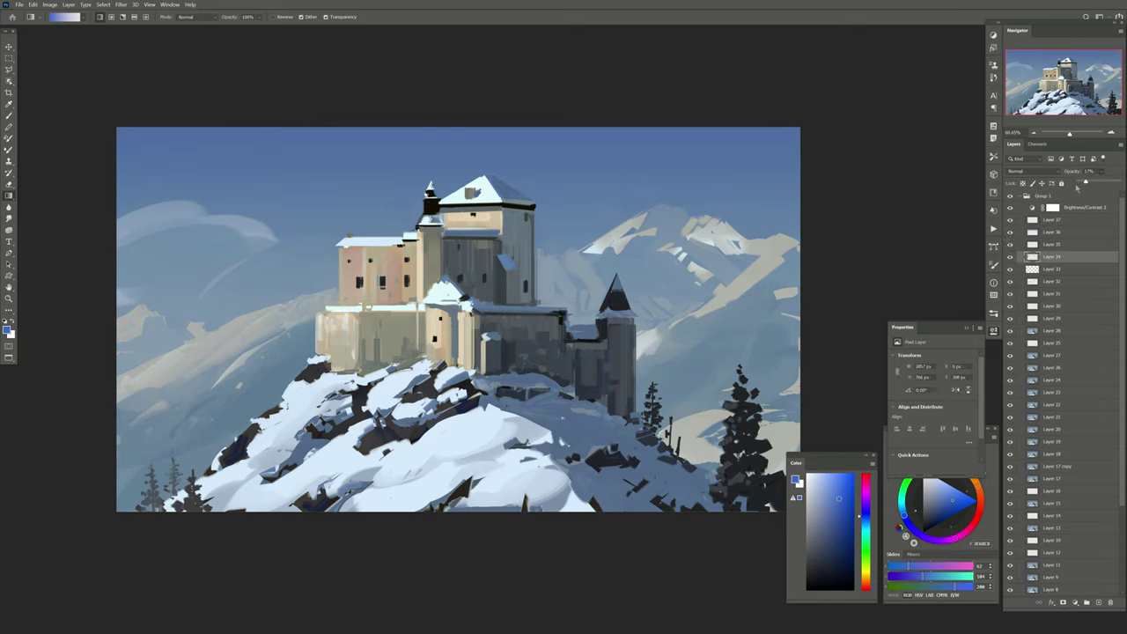
pyautogui.moveTo(1076, 186); pyautogui.dragTo(1085, 185)
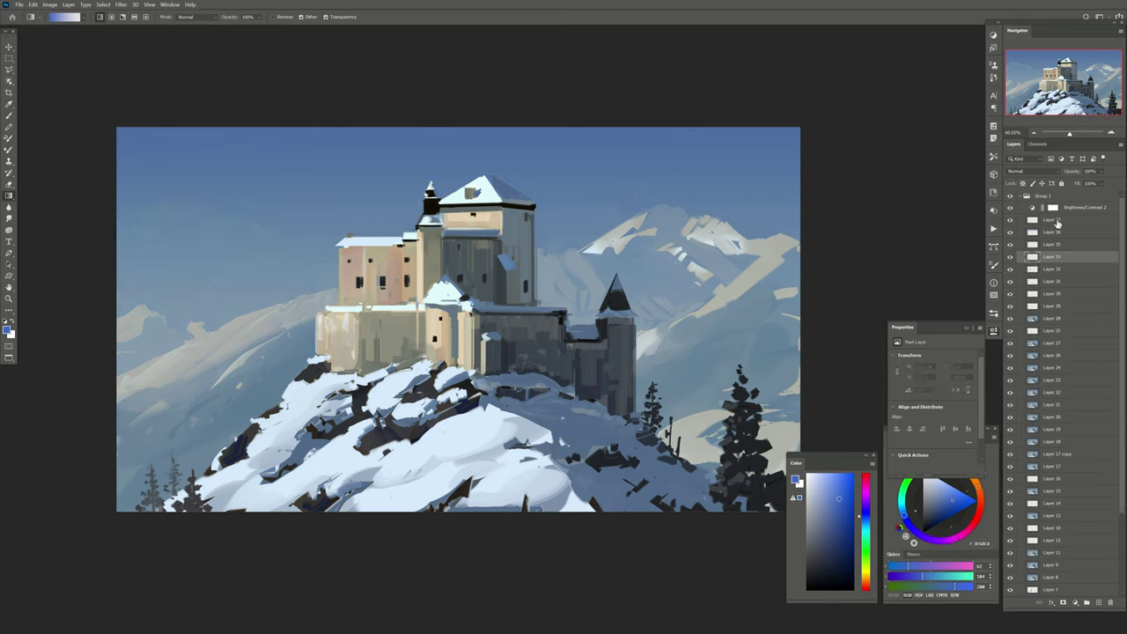
# Adjust the Brightness/Contrast layer's opacity, add a mild Vibrance boost, and add Layer 38
pyautogui.click(1057, 208)
pyautogui.click(1011, 208)
pyautogui.click(1098, 171)
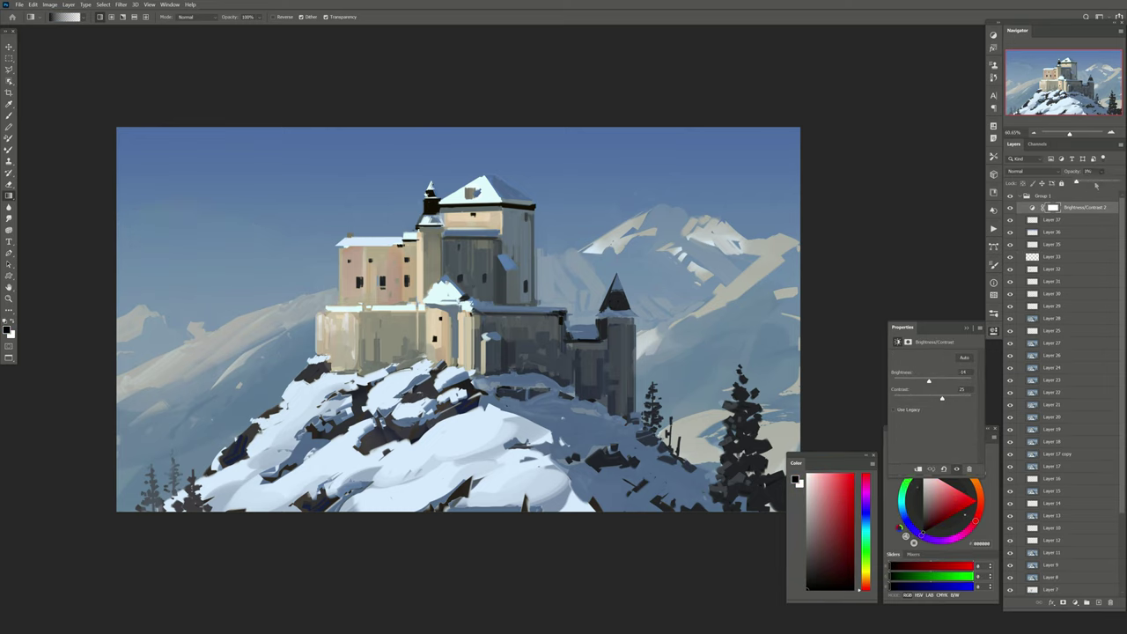
pyautogui.click(1073, 604)
pyautogui.click(1080, 506)
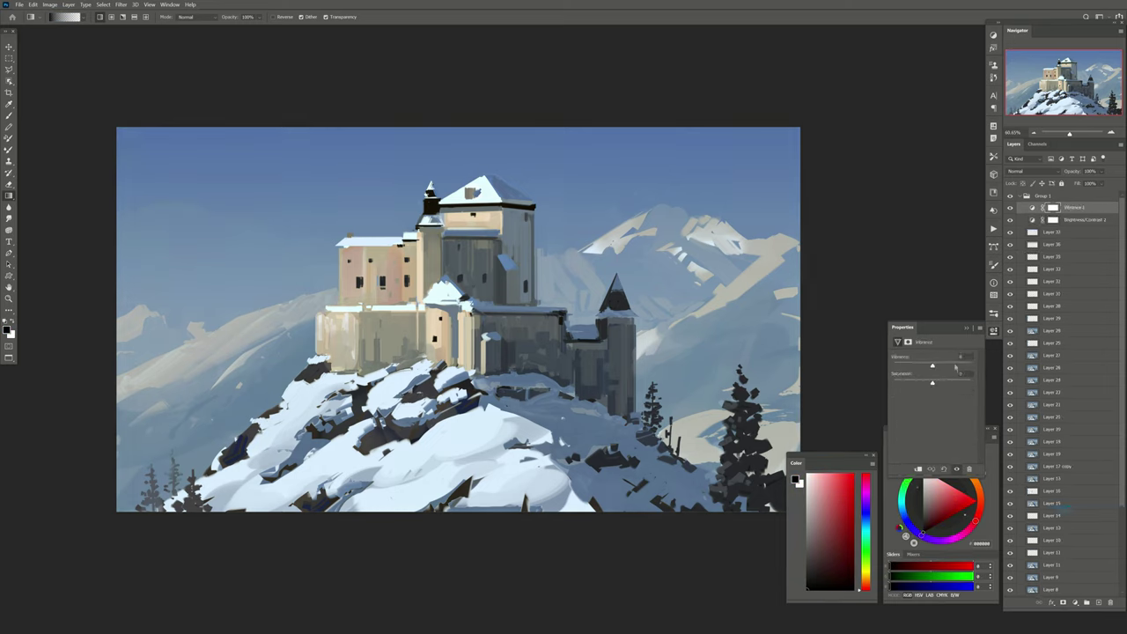
pyautogui.moveTo(943, 370); pyautogui.dragTo(937, 366)
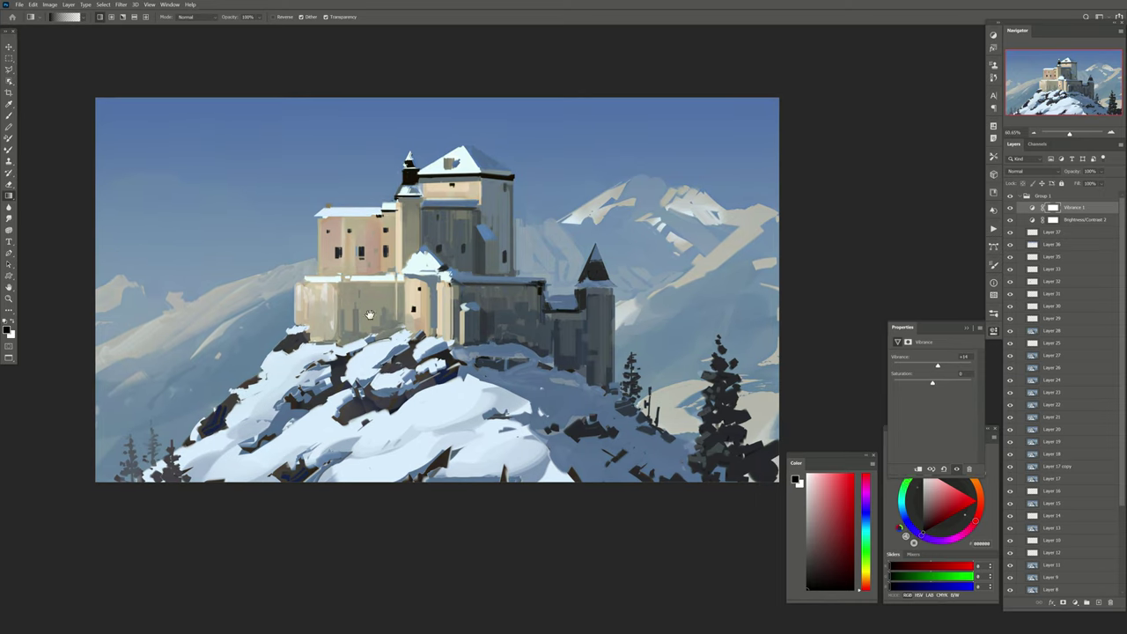
pyautogui.moveTo(881, 294); pyautogui.dragTo(859, 257)
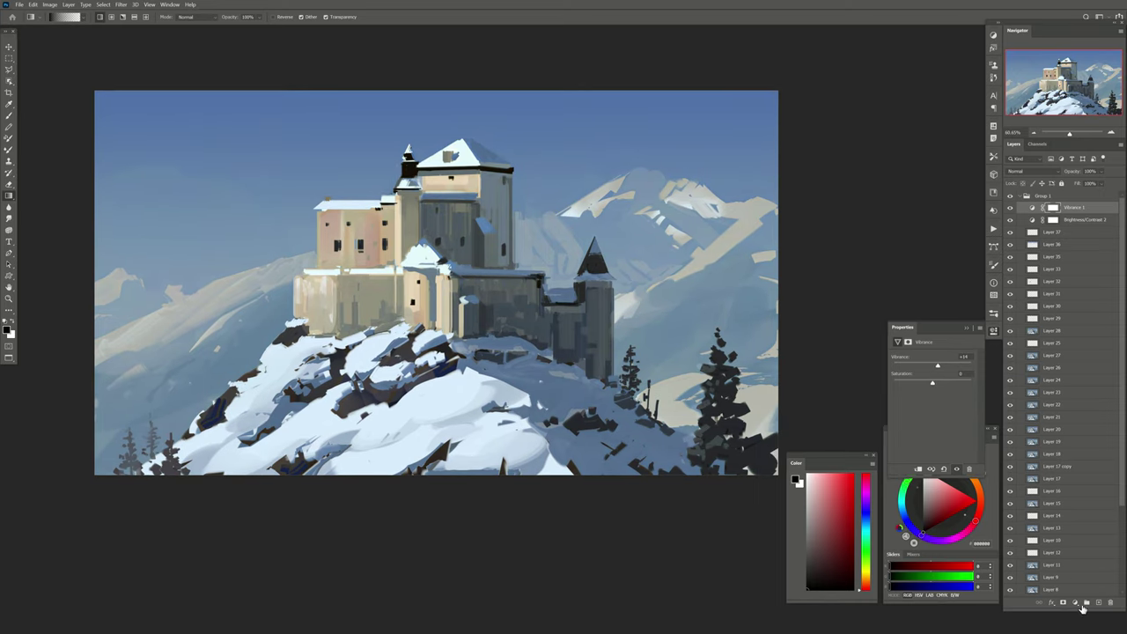
pyautogui.click(1086, 604)
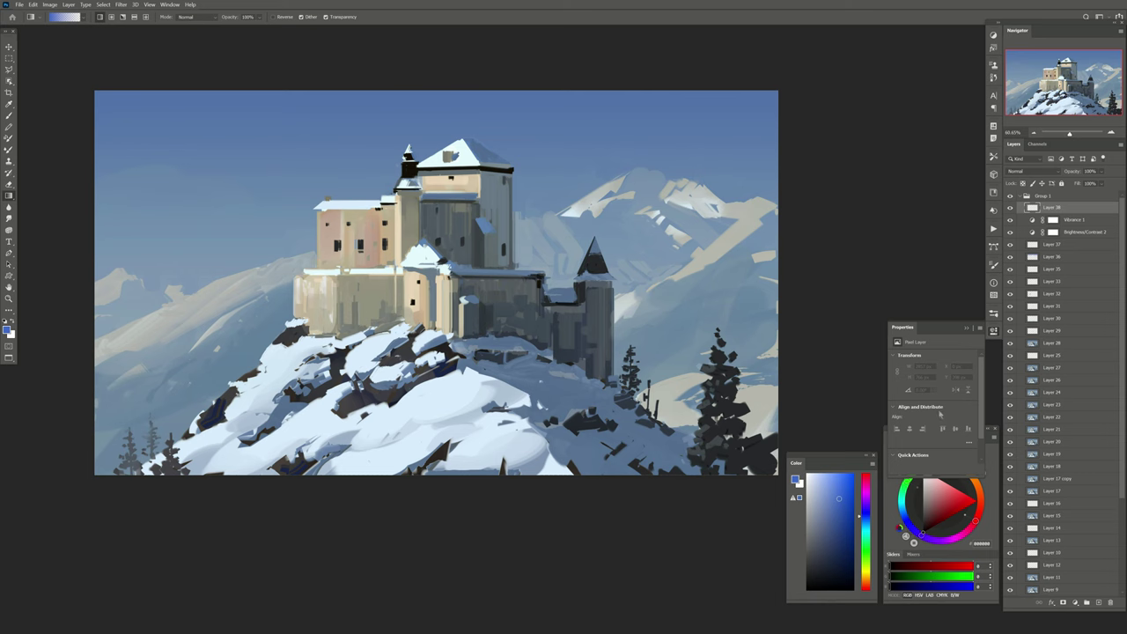
# Select the castle's lit walls by Color Range, paint a tint, and set the layer blend to Color
pyautogui.click(85, 4)
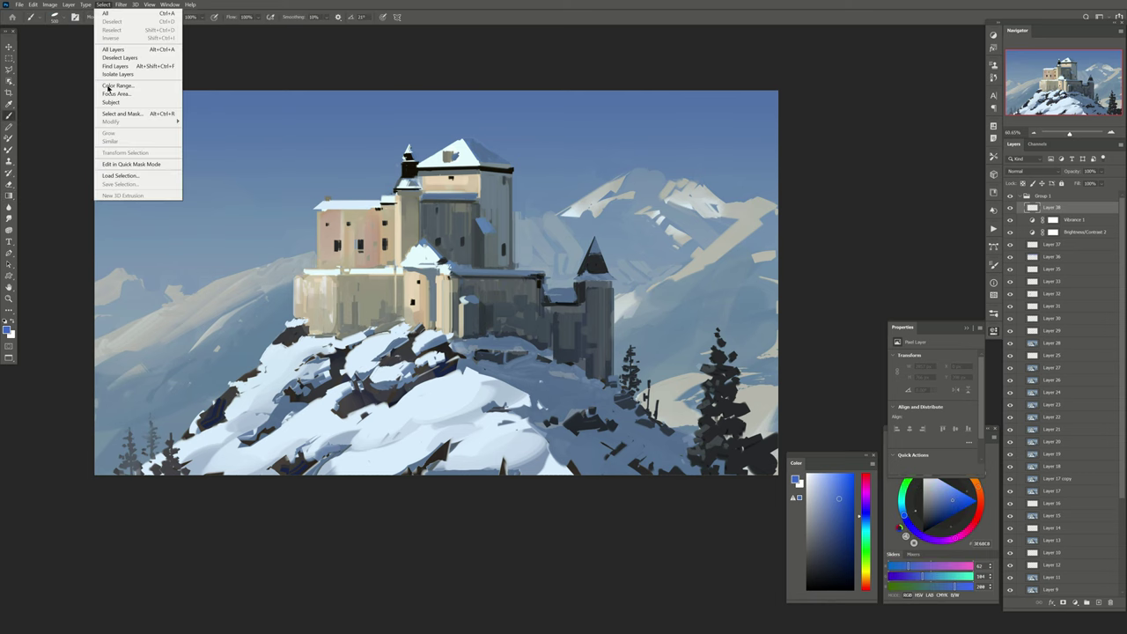
pyautogui.click(124, 68)
pyautogui.click(438, 180)
pyautogui.press('Return')
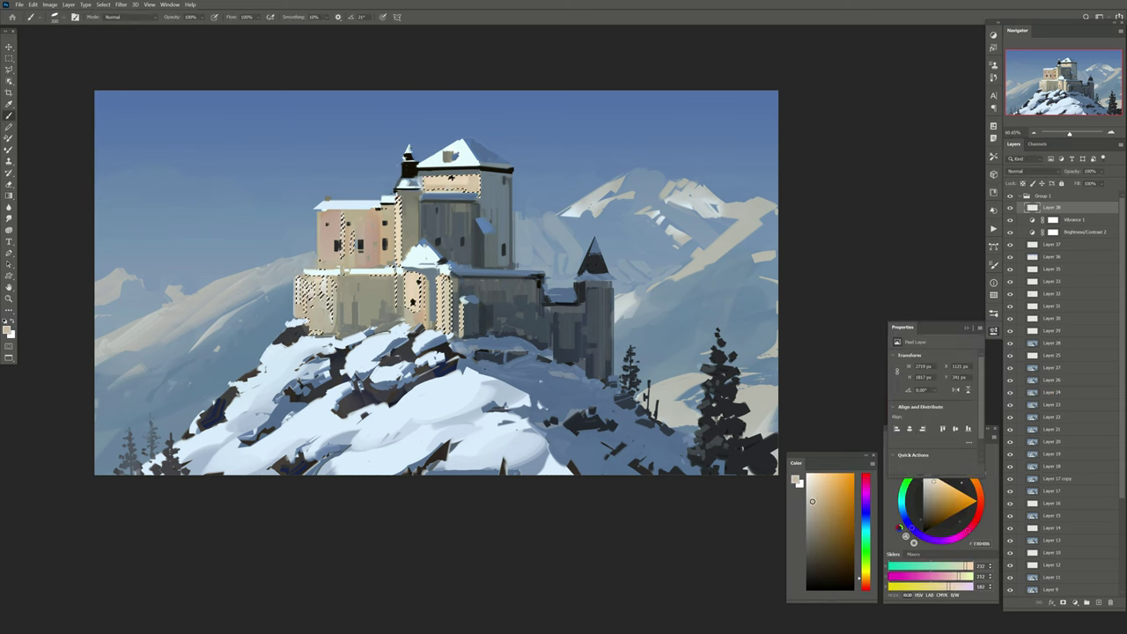
pyautogui.keyDown('alt'); pyautogui.click(602, 370); pyautogui.keyUp('alt')
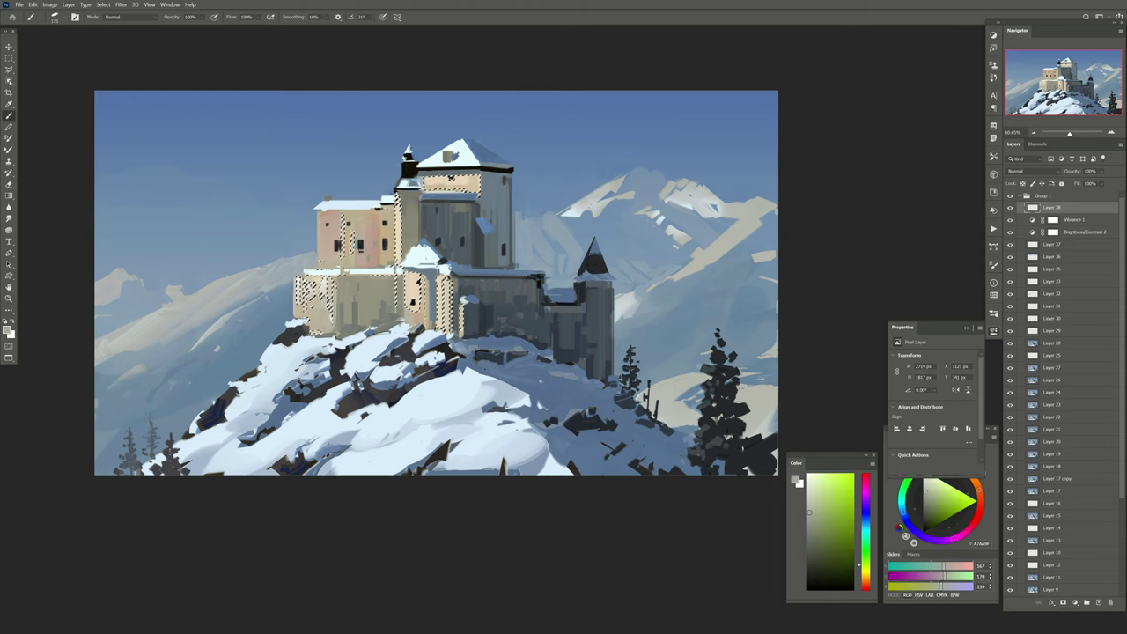
pyautogui.keyDown('alt'); pyautogui.click(601, 370); pyautogui.keyUp('alt')
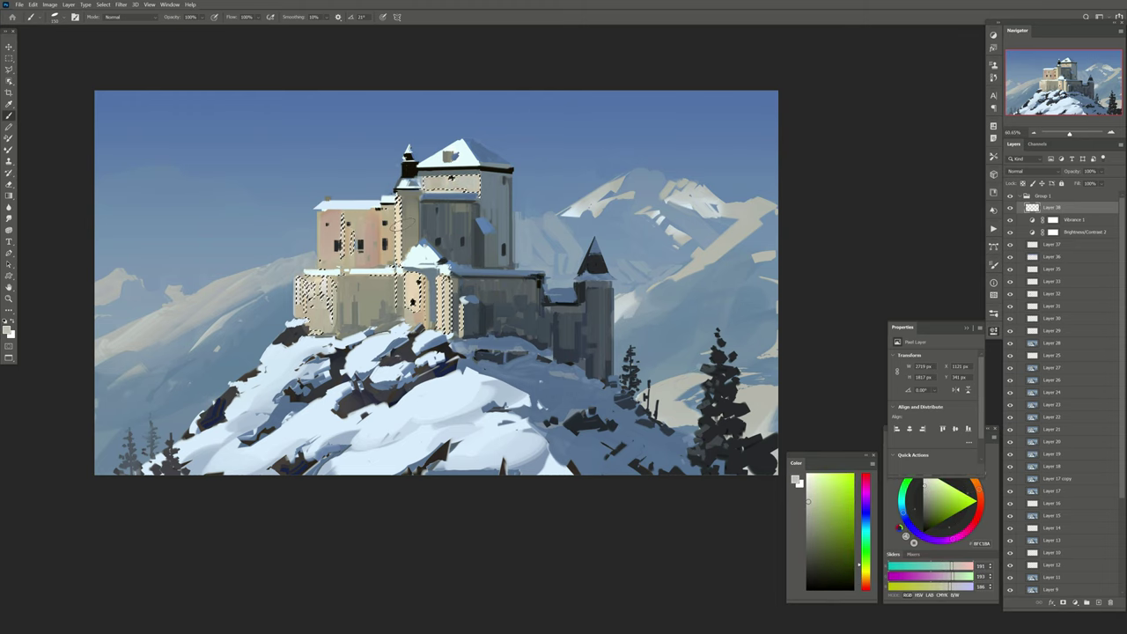
pyautogui.hotkey('ctrl', 'd')
pyautogui.click(1026, 170)
pyautogui.click(1035, 373)
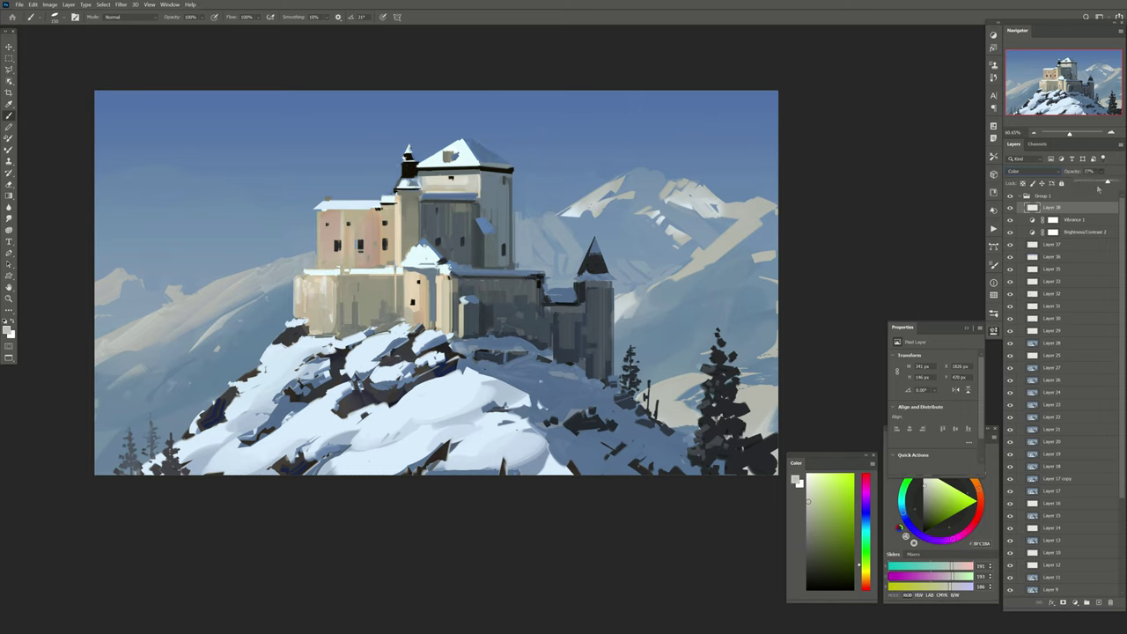
# Add Layers 39 and 40, sampling a dark blue-grey from the castle wall
pyautogui.click(1098, 602)
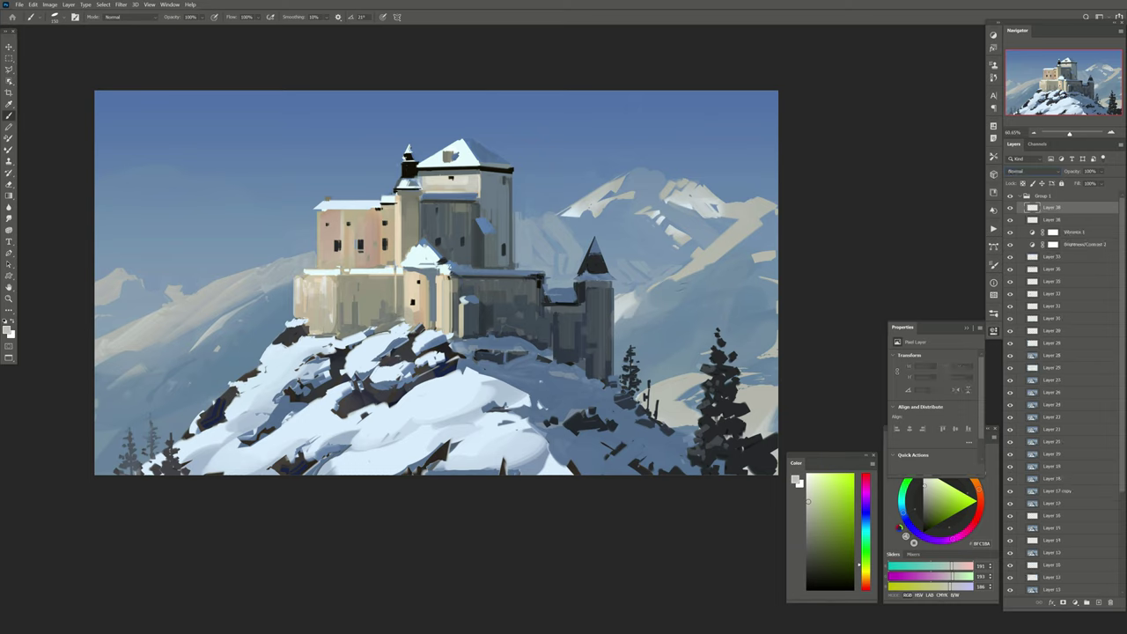
pyautogui.keyDown('alt'); pyautogui.click(573, 352); pyautogui.keyUp('alt')
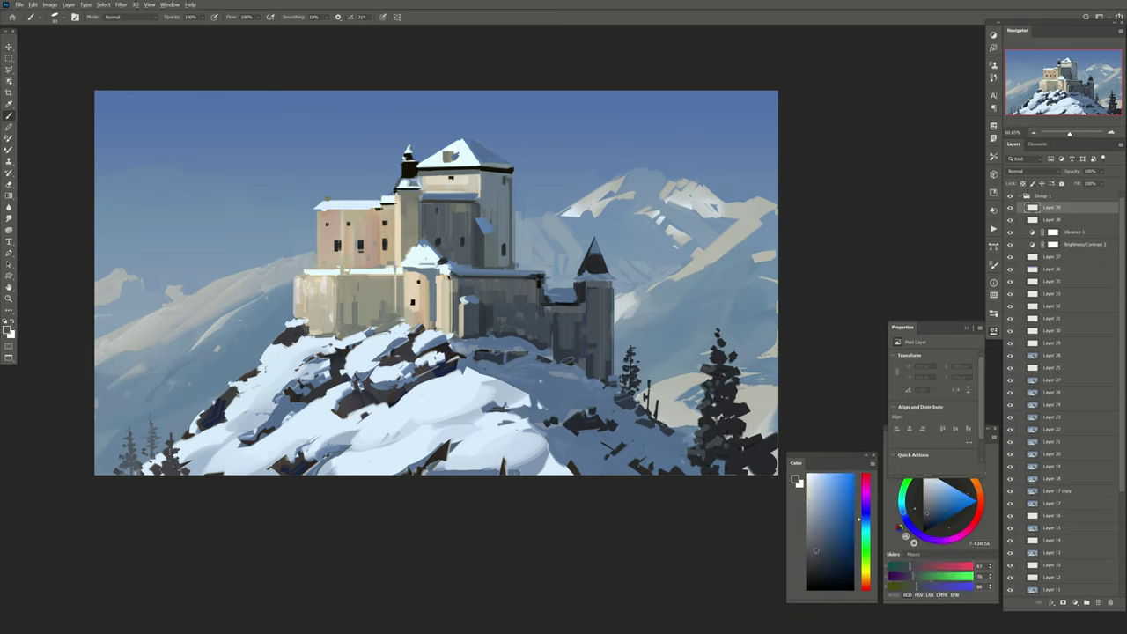
pyautogui.hotkey('ctrl', 'shift', 'alt', 'n')
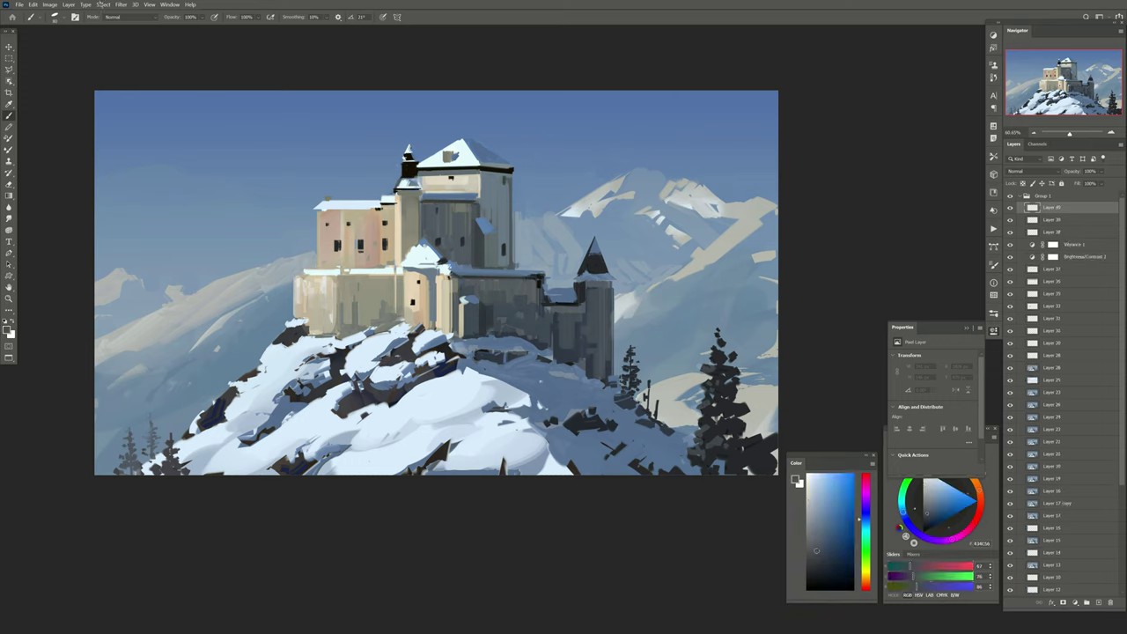
pyautogui.click(103, 5)
pyautogui.click(124, 110)
# Paint pale yellow FFF7D5 highlights on the selected lower snow and fade Layer 40 to about 73%
pyautogui.press('Return')
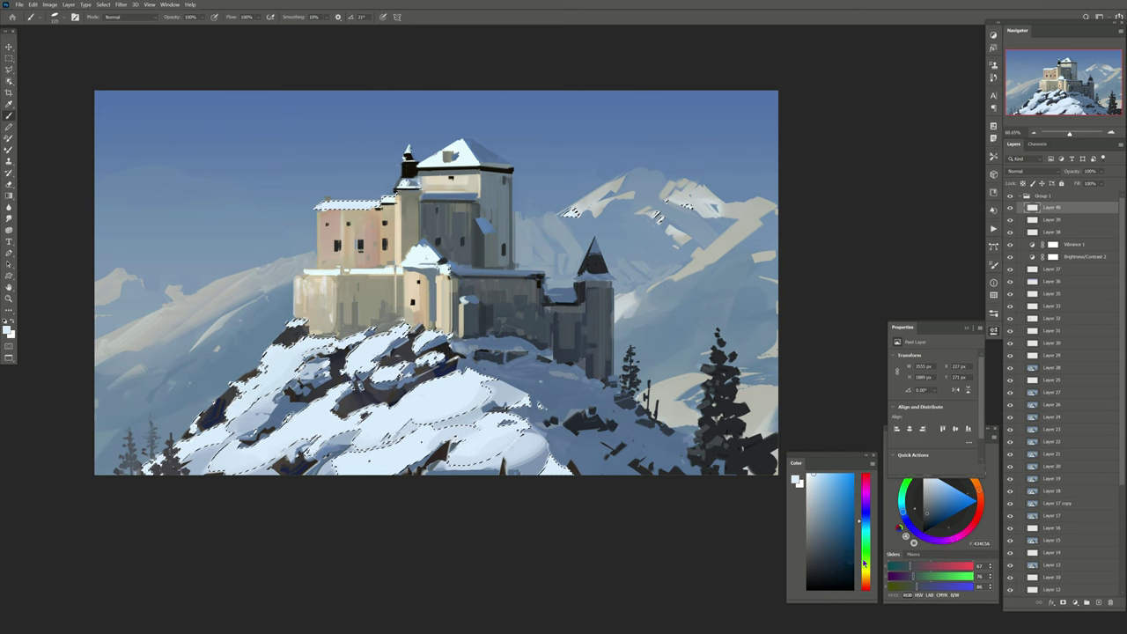
pyautogui.moveTo(863, 562)
pyautogui.mouseDown()
pyautogui.moveTo(865, 574)
pyautogui.moveTo(797, 471)
pyautogui.mouseUp()
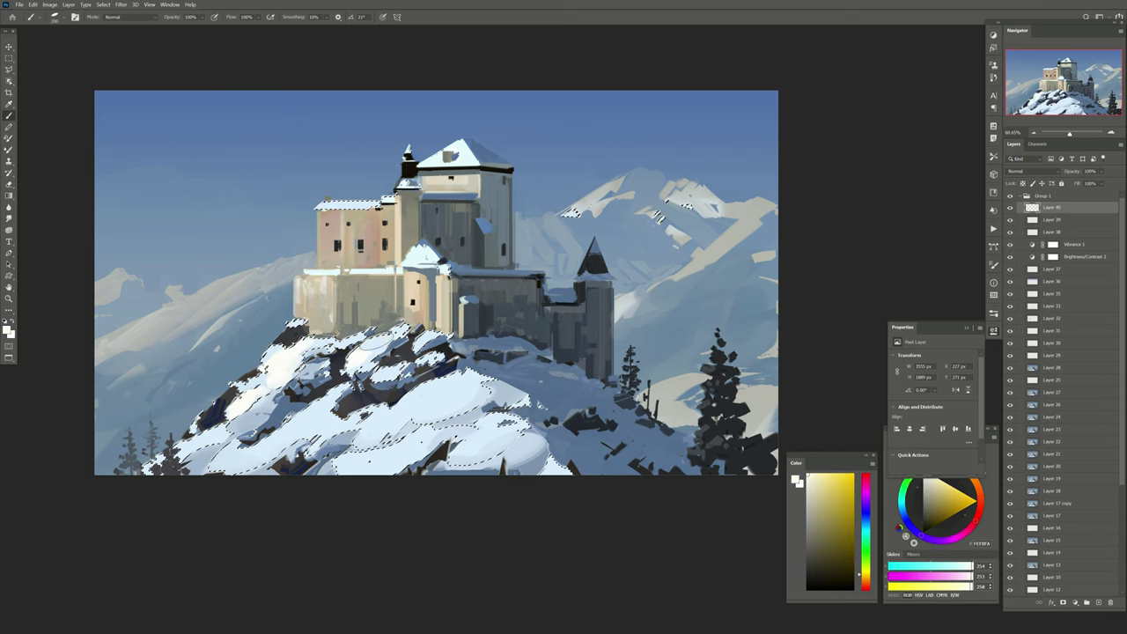
pyautogui.moveTo(374, 348)
pyautogui.mouseDown()
pyautogui.moveTo(229, 449)
pyautogui.moveTo(423, 414)
pyautogui.moveTo(397, 453)
pyautogui.moveTo(290, 423)
pyautogui.moveTo(370, 353)
pyautogui.mouseUp()
pyautogui.moveTo(290, 344)
pyautogui.mouseDown()
pyautogui.moveTo(396, 449)
pyautogui.moveTo(370, 370)
pyautogui.mouseUp()
pyautogui.hotkey('ctrl', 'd')
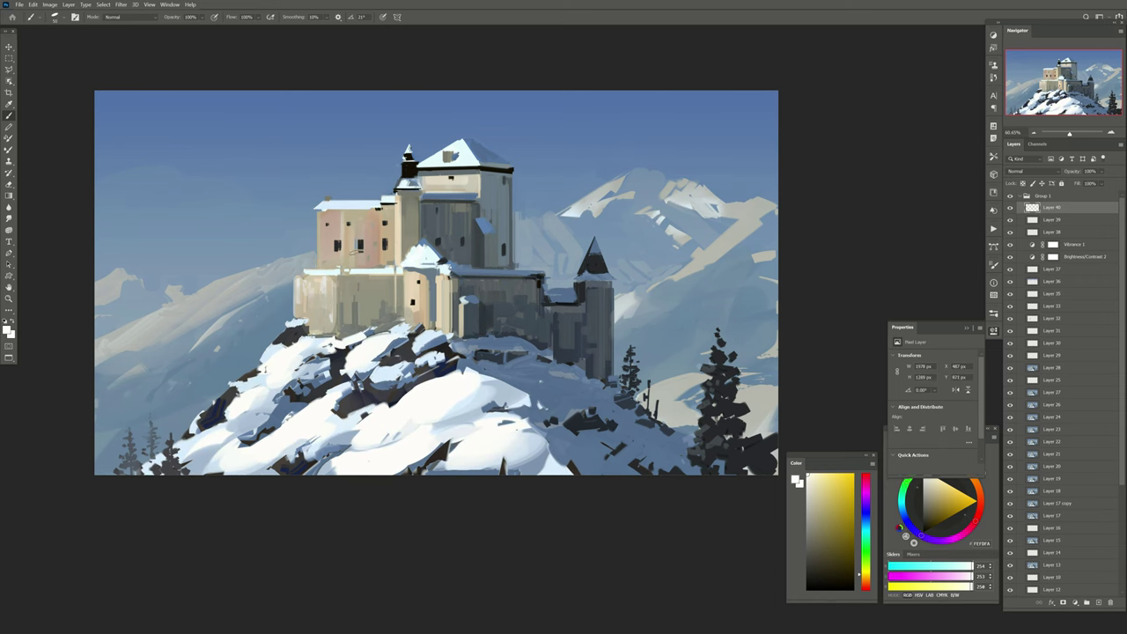
pyautogui.moveTo(264, 388)
pyautogui.mouseDown()
pyautogui.moveTo(234, 414)
pyautogui.moveTo(215, 459)
pyautogui.mouseUp()
pyautogui.moveTo(1084, 183); pyautogui.dragTo(1107, 182)
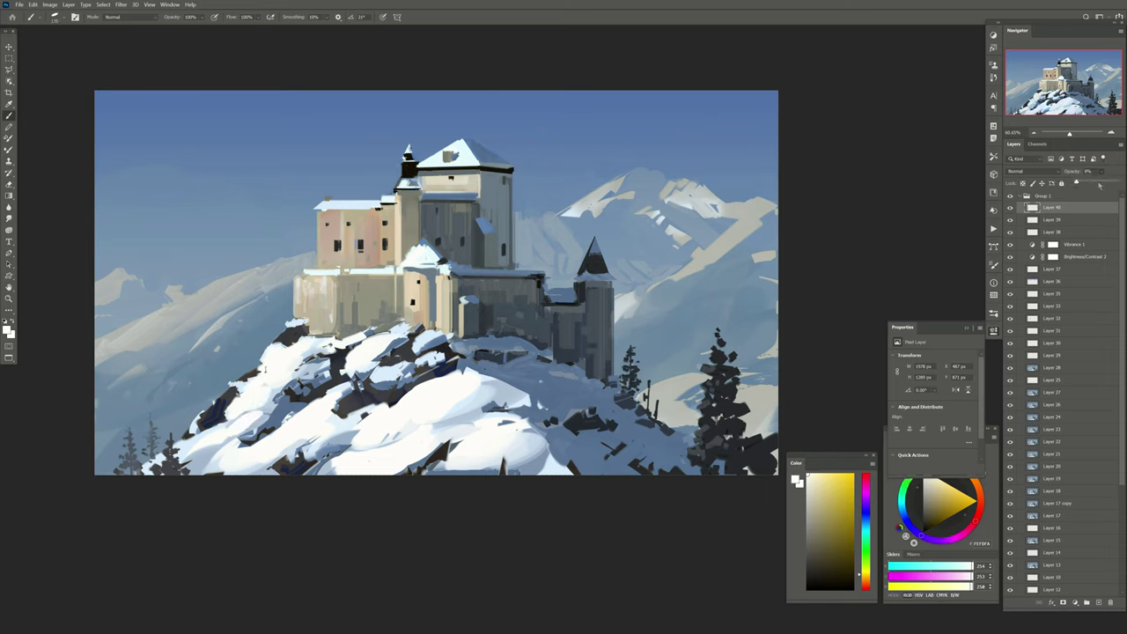
pyautogui.moveTo(450, 364); pyautogui.dragTo(443, 355)
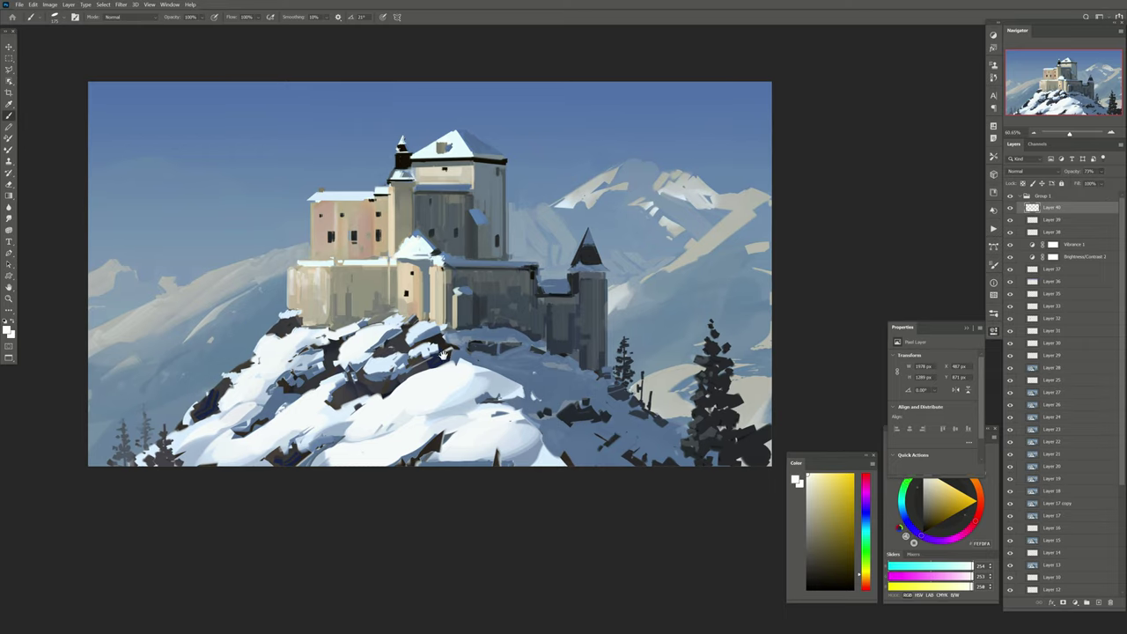